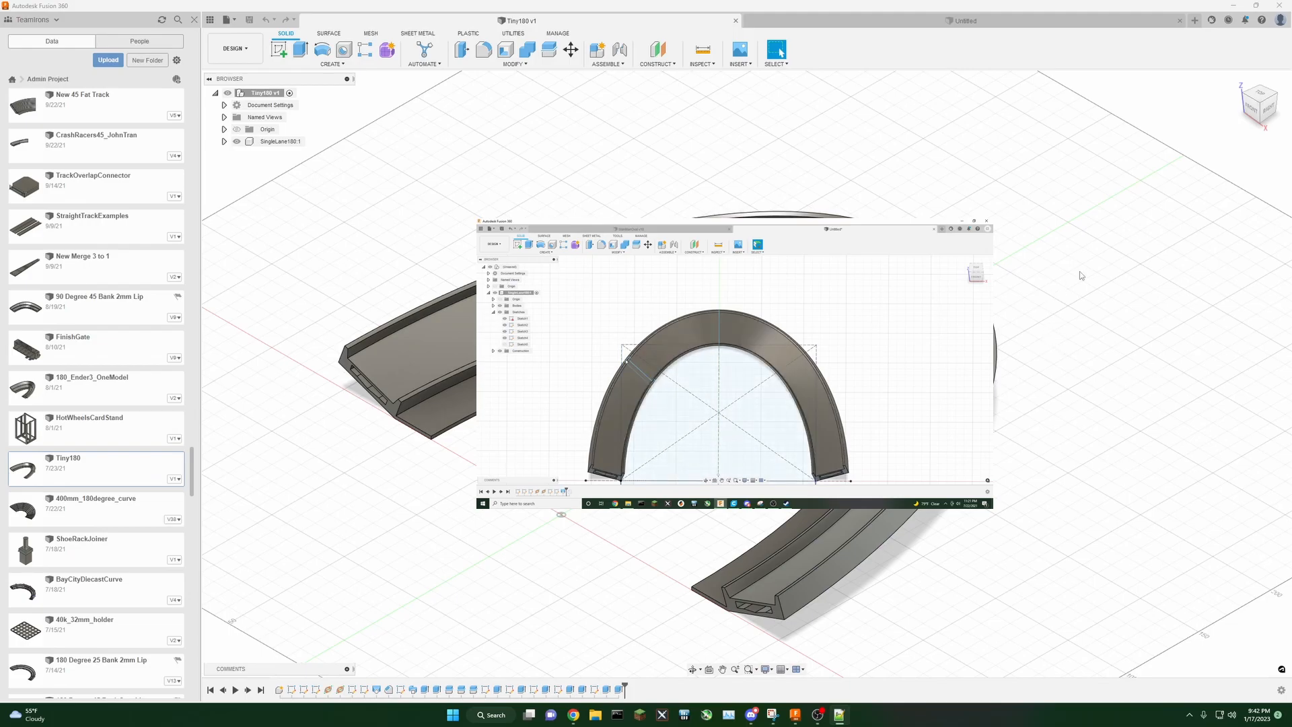
# Step: Switch to the untitled design and start a new sketch on the front plane
pyautogui.moveTo(1261, 103)
pyautogui.mouseDown()
pyautogui.moveTo(1284, 91)
pyautogui.moveTo(1281, 111)
pyautogui.moveTo(1291, 90)
pyautogui.moveTo(1257, 107)
pyautogui.moveTo(1268, 107)
pyautogui.mouseUp()
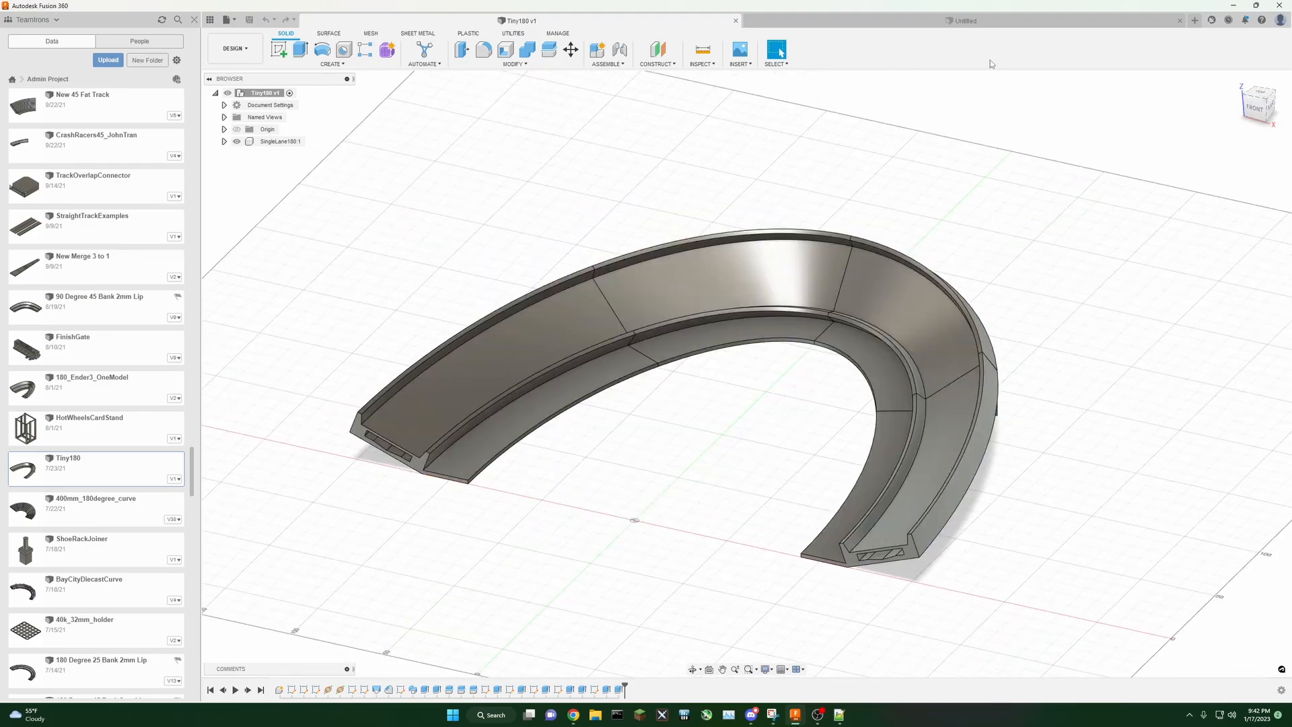
pyautogui.click(971, 25)
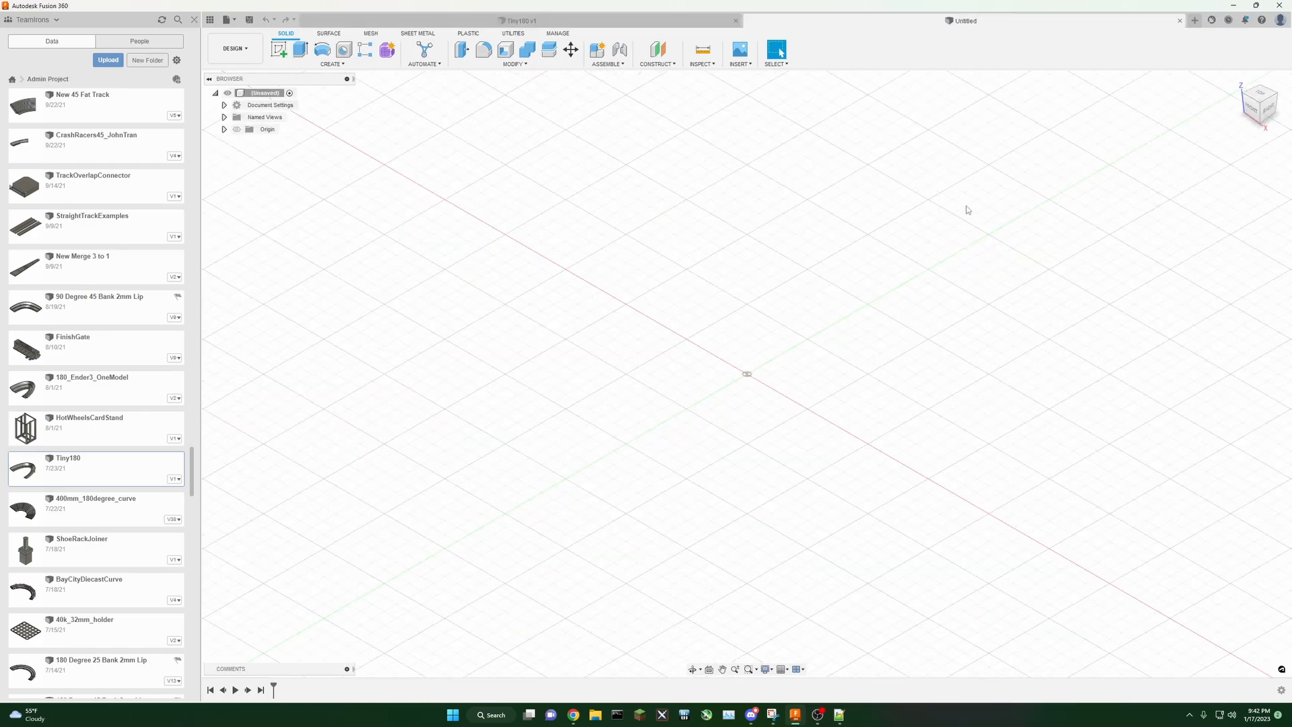
pyautogui.click(279, 51)
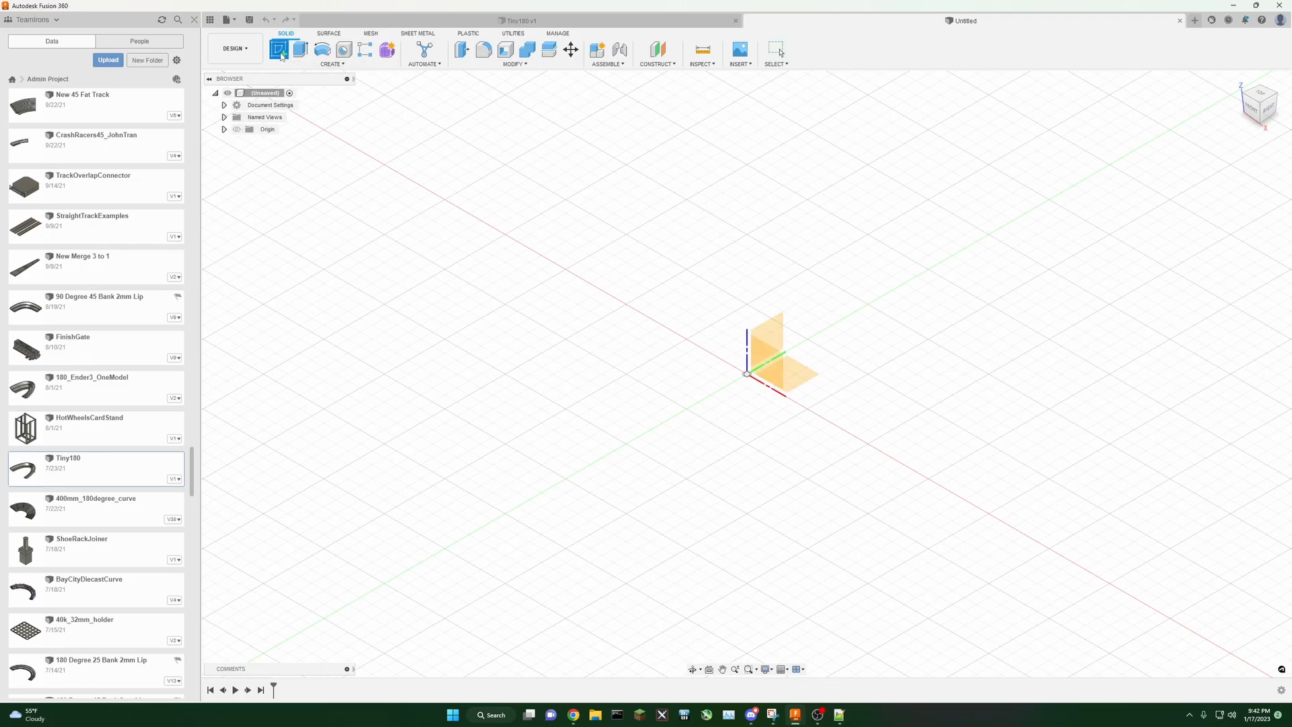
pyautogui.click(767, 357)
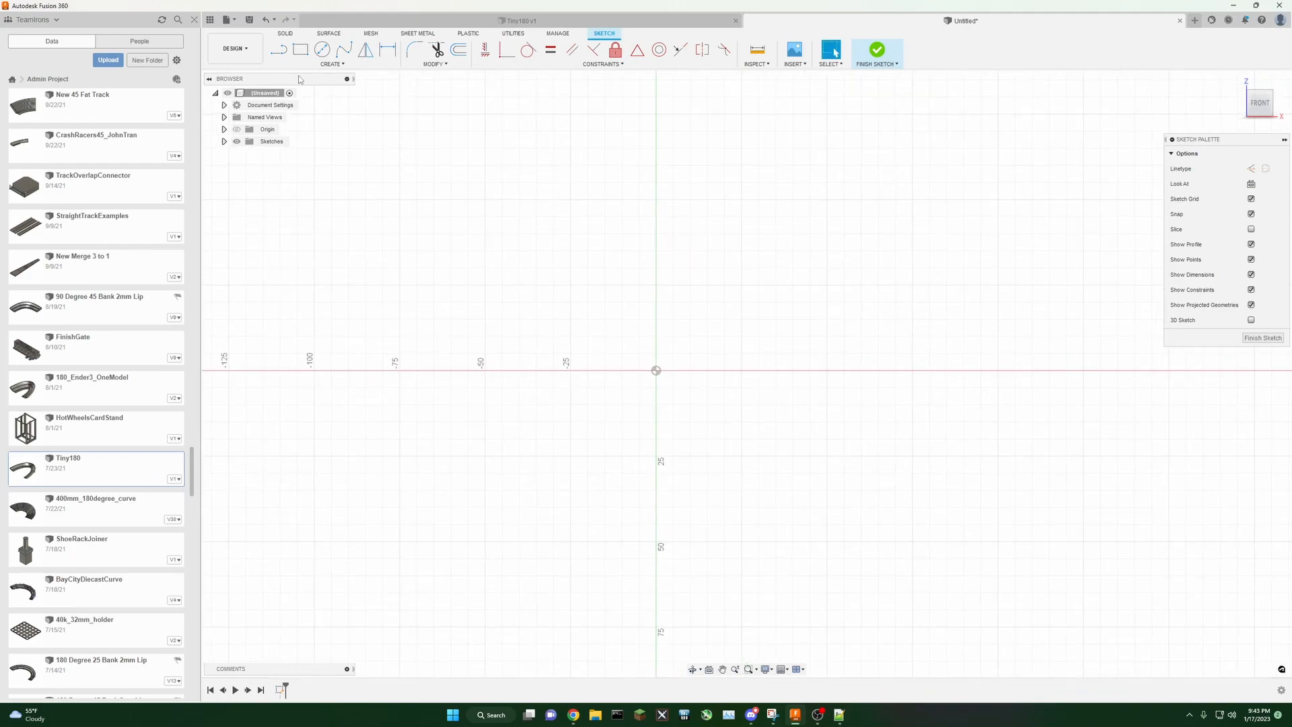
# Step: Draw the track profile: a horizontal base line about 75 mm long with an angled wall rising from each end
pyautogui.click(279, 50)
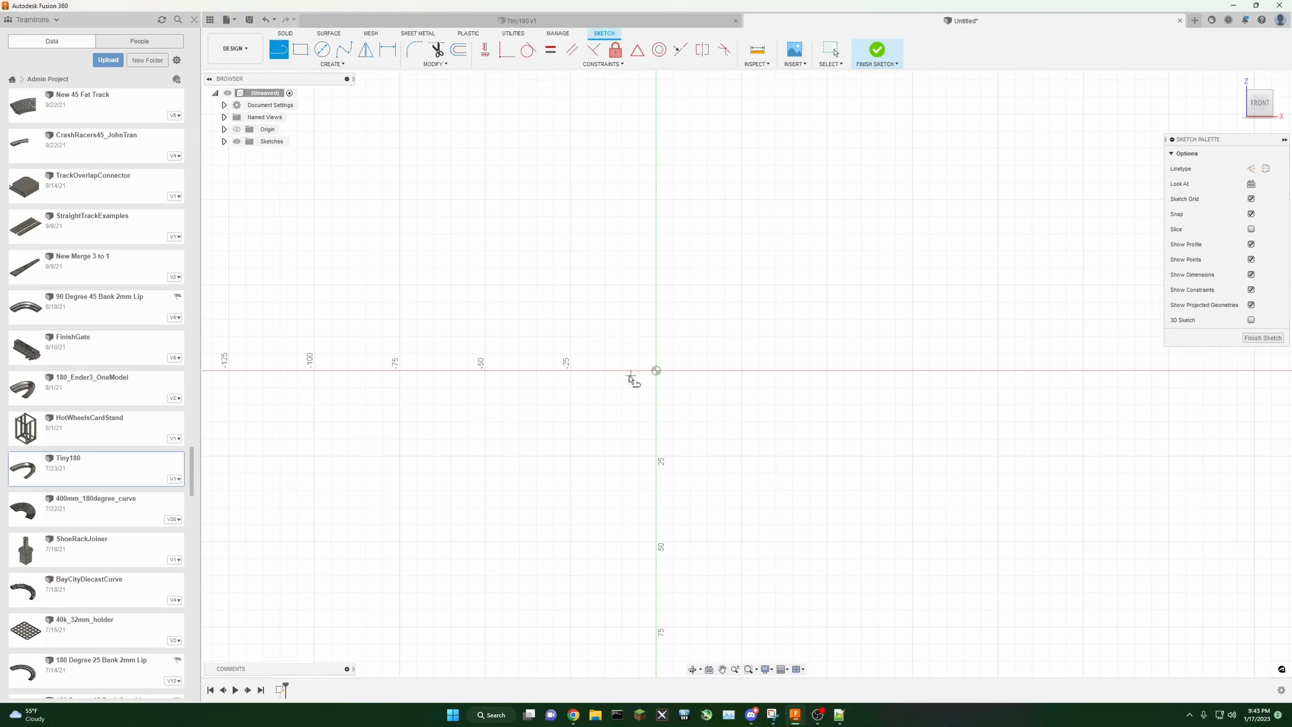
pyautogui.click(536, 353)
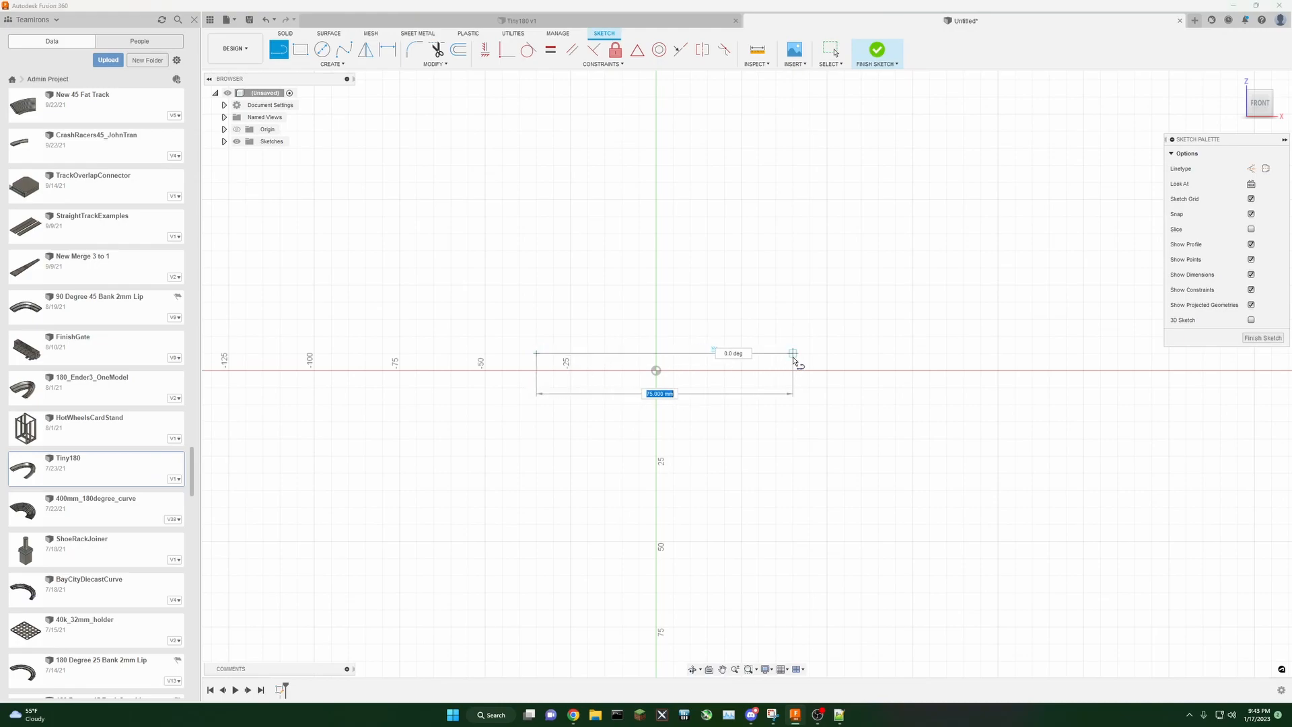
pyautogui.click(793, 354)
pyautogui.click(814, 312)
pyautogui.press('Escape')
pyautogui.click(536, 353)
pyautogui.click(515, 321)
pyautogui.press('Escape')
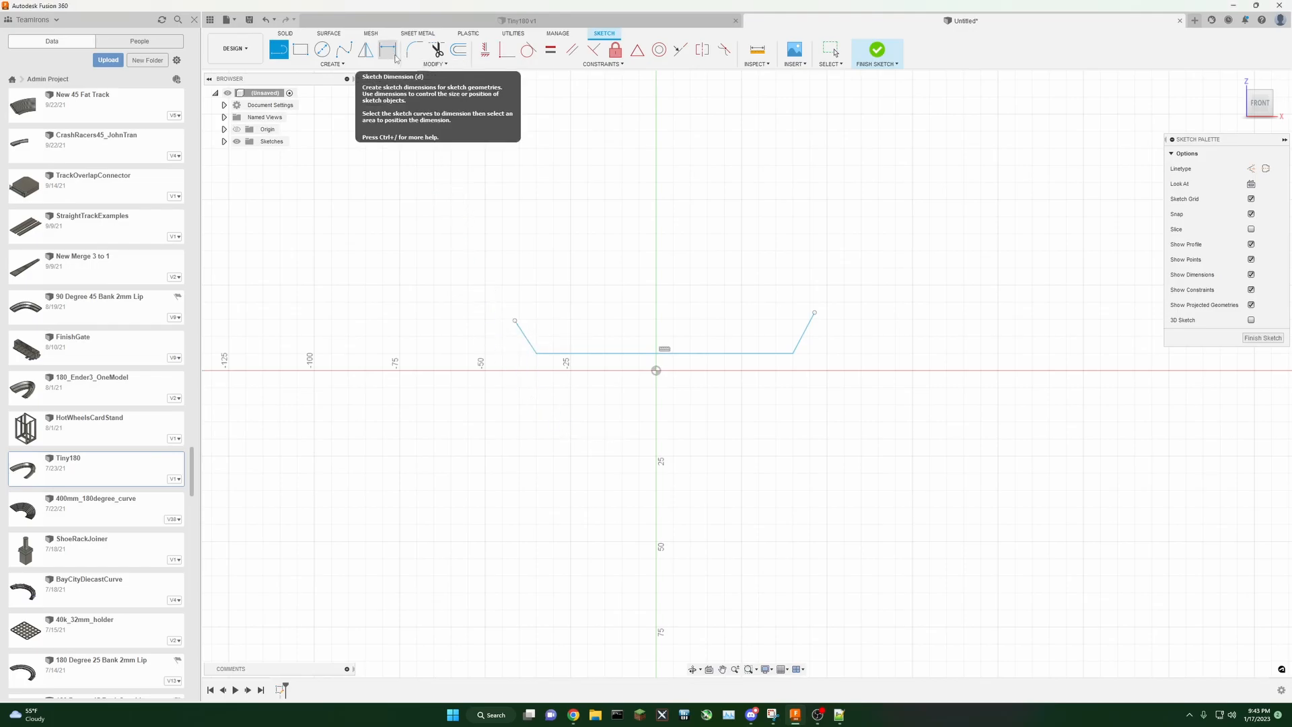
# Step: Open Change Parameters and add a user parameter TrackWidth of 33.5 mm
pyautogui.click(435, 65)
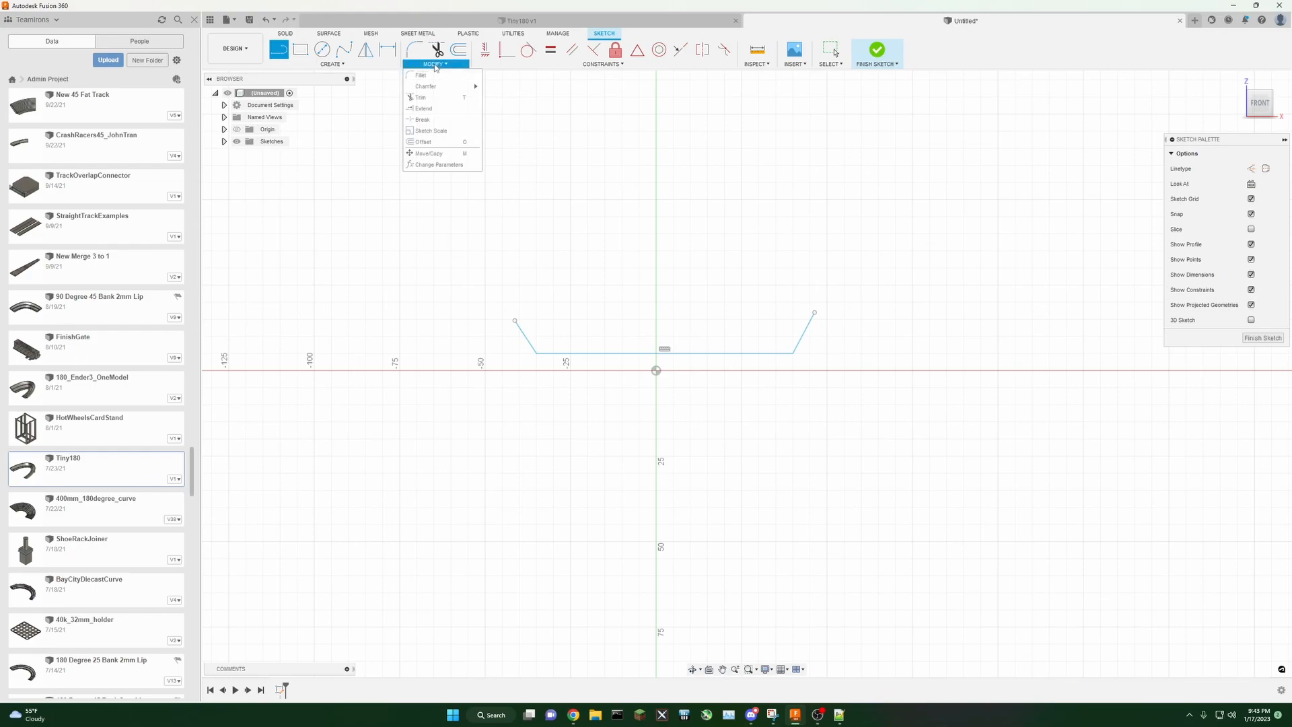
pyautogui.click(452, 166)
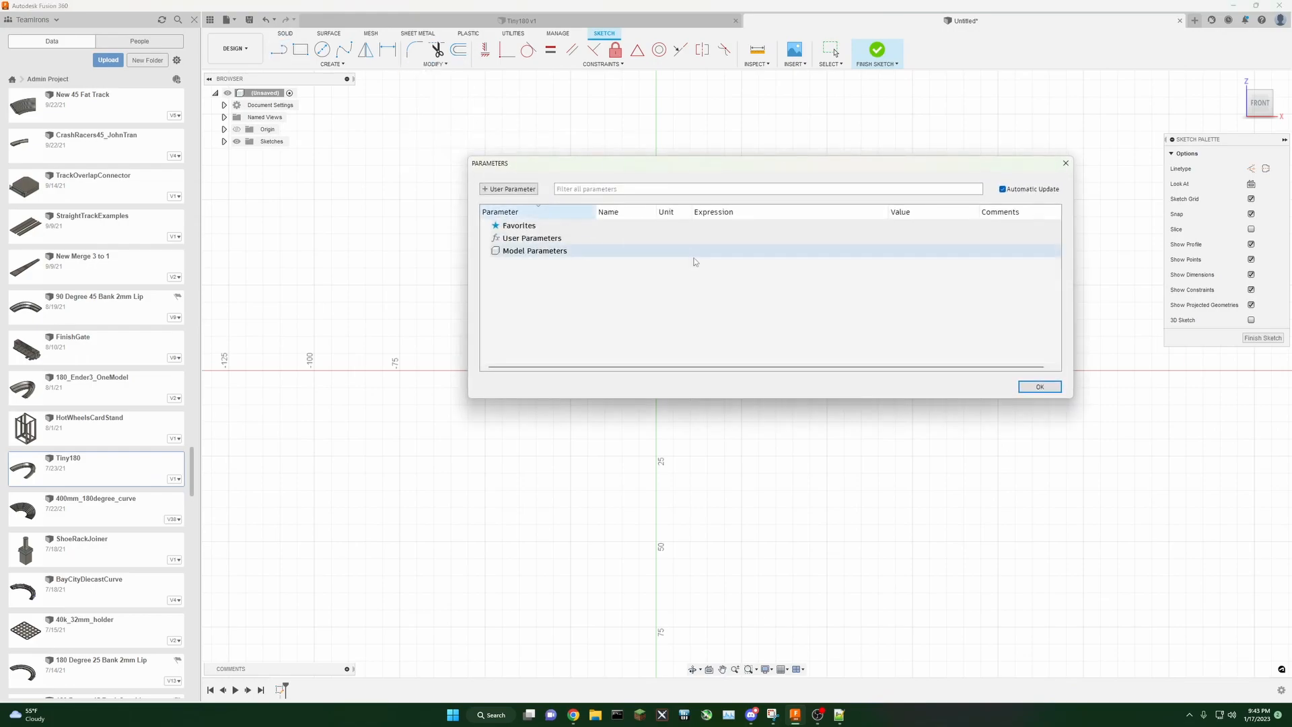
pyautogui.click(509, 189)
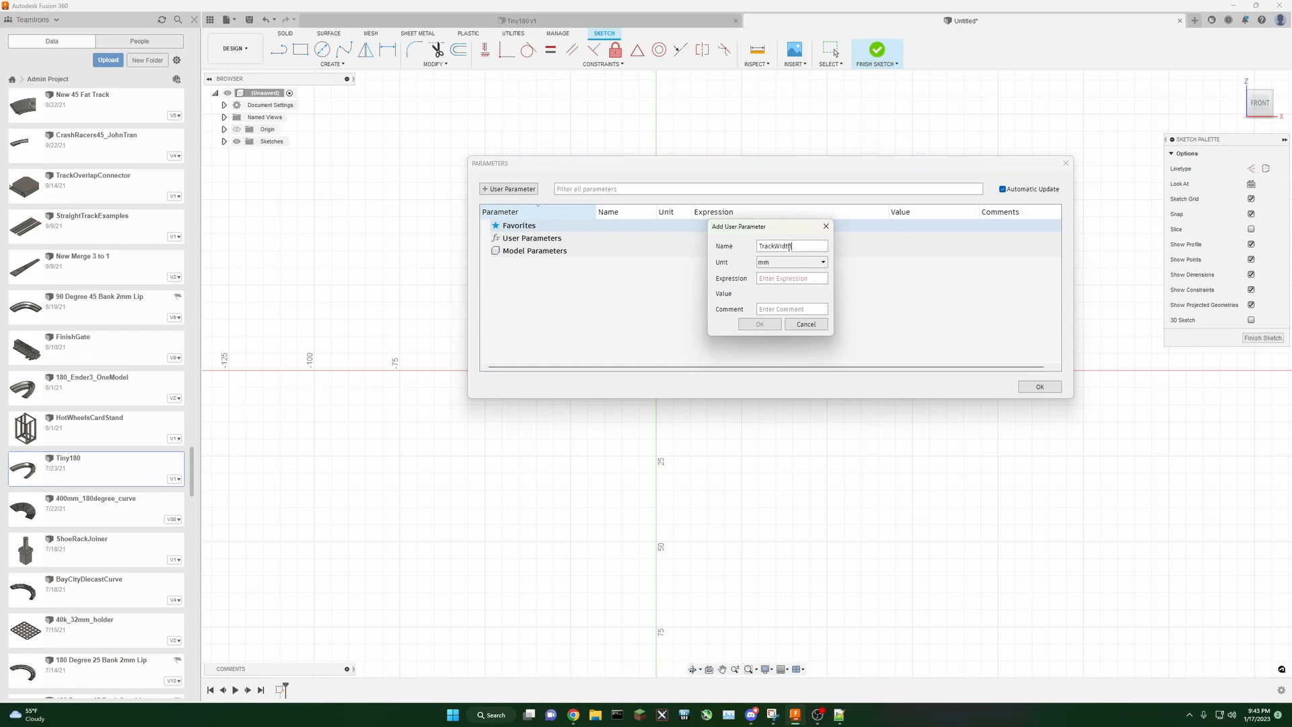
pyautogui.write('33.5')
pyautogui.click(767, 323)
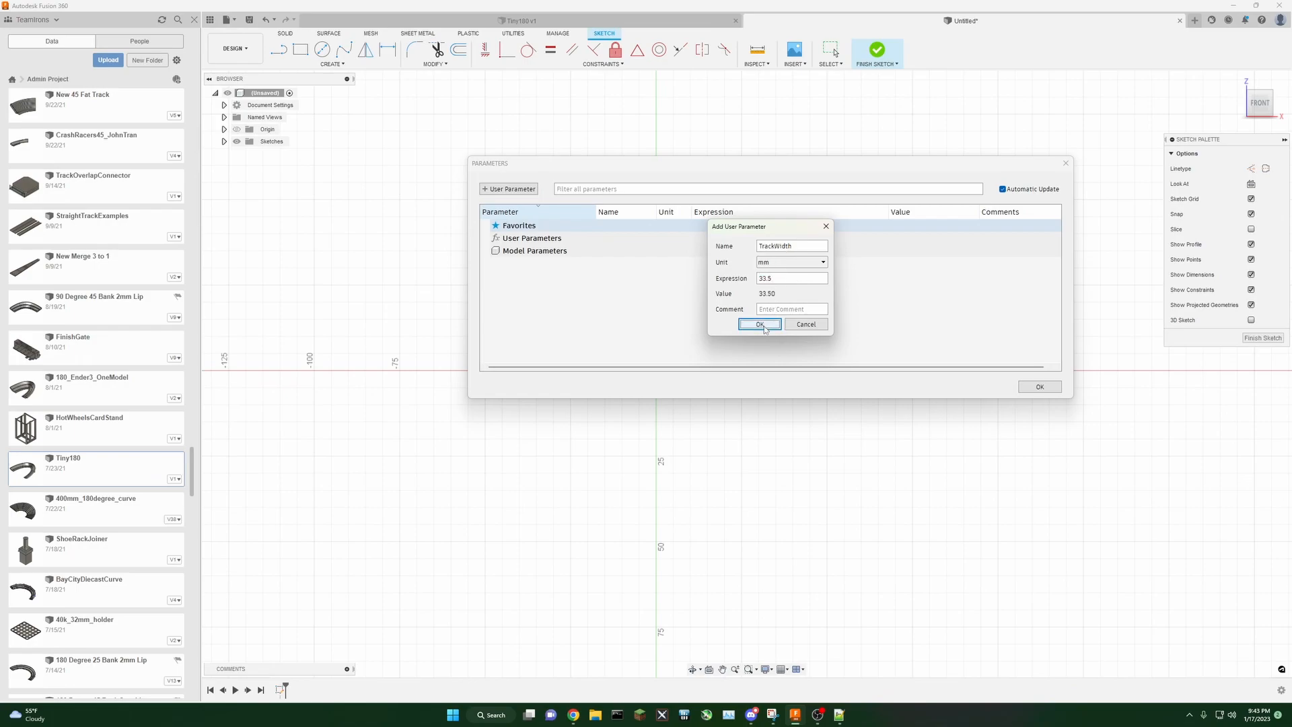
# Step: Add a user parameter TrackWallHeight of 5.35 mm
pyautogui.click(516, 189)
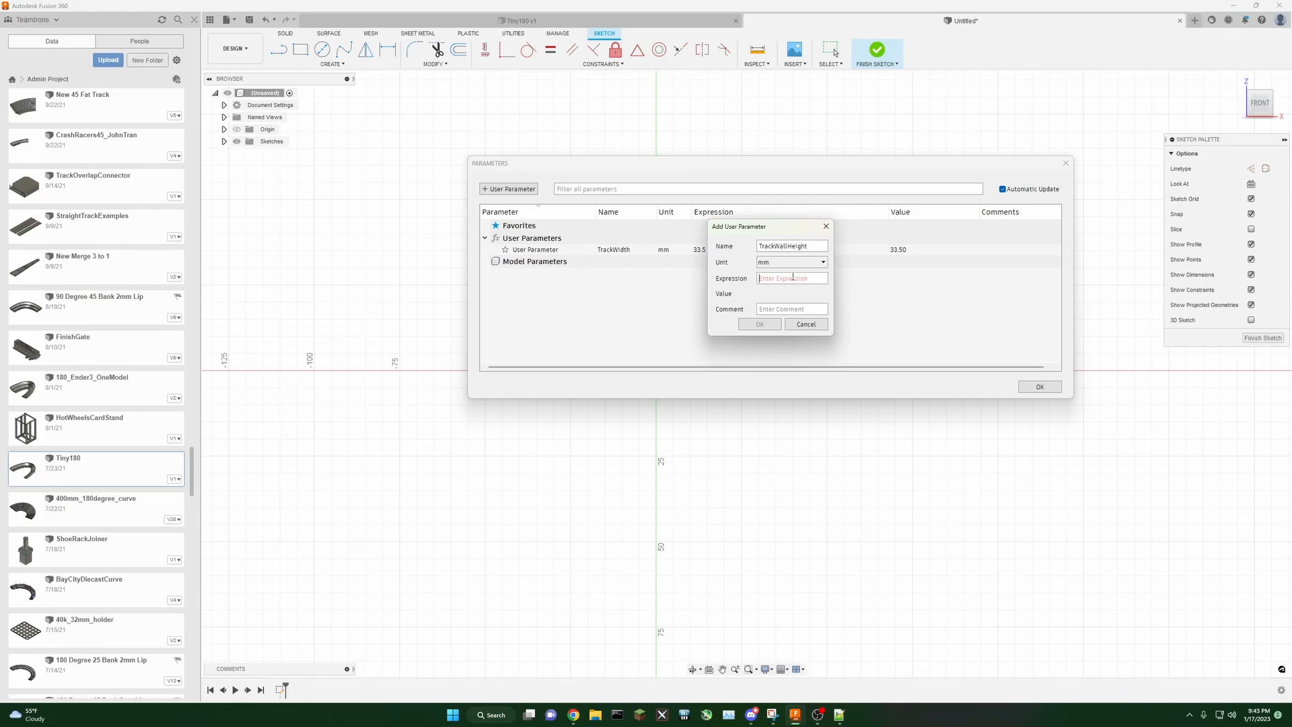
pyautogui.write('5')
pyautogui.click(751, 325)
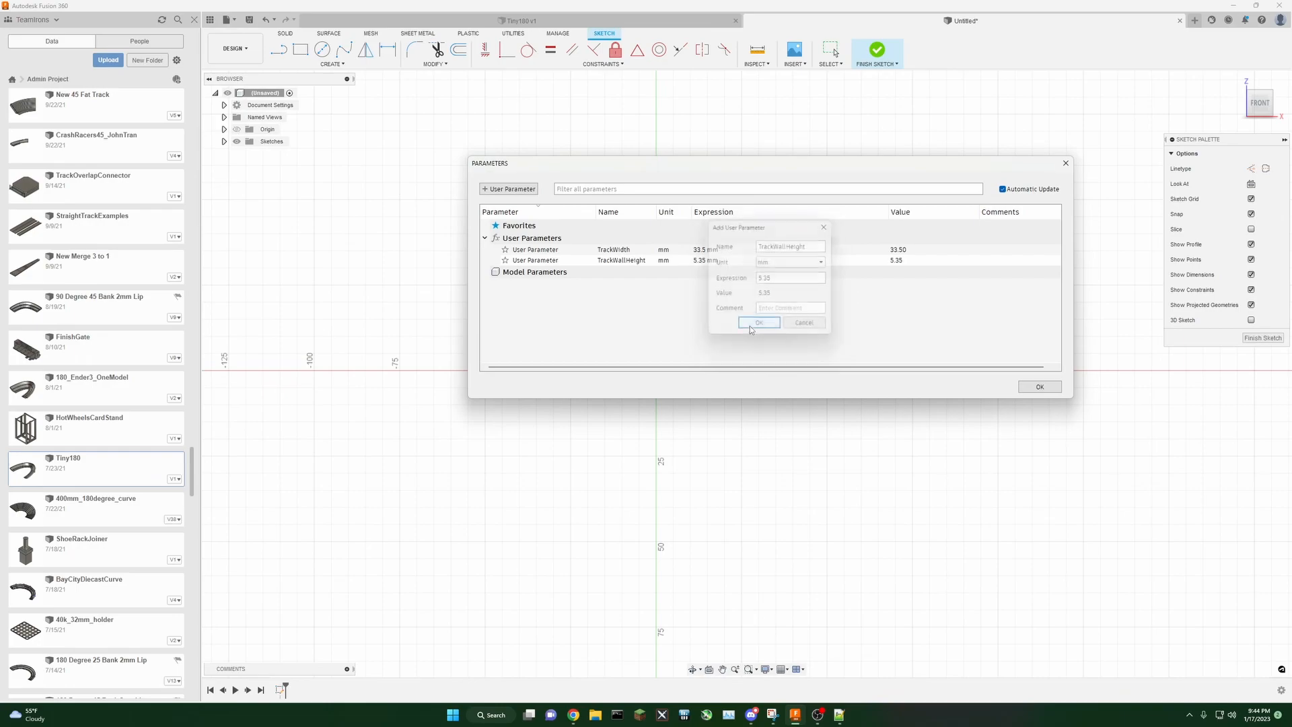
# Step: Add a user parameter TrackAngle in degrees with value 108.2 and close the parameters dialog
pyautogui.click(516, 189)
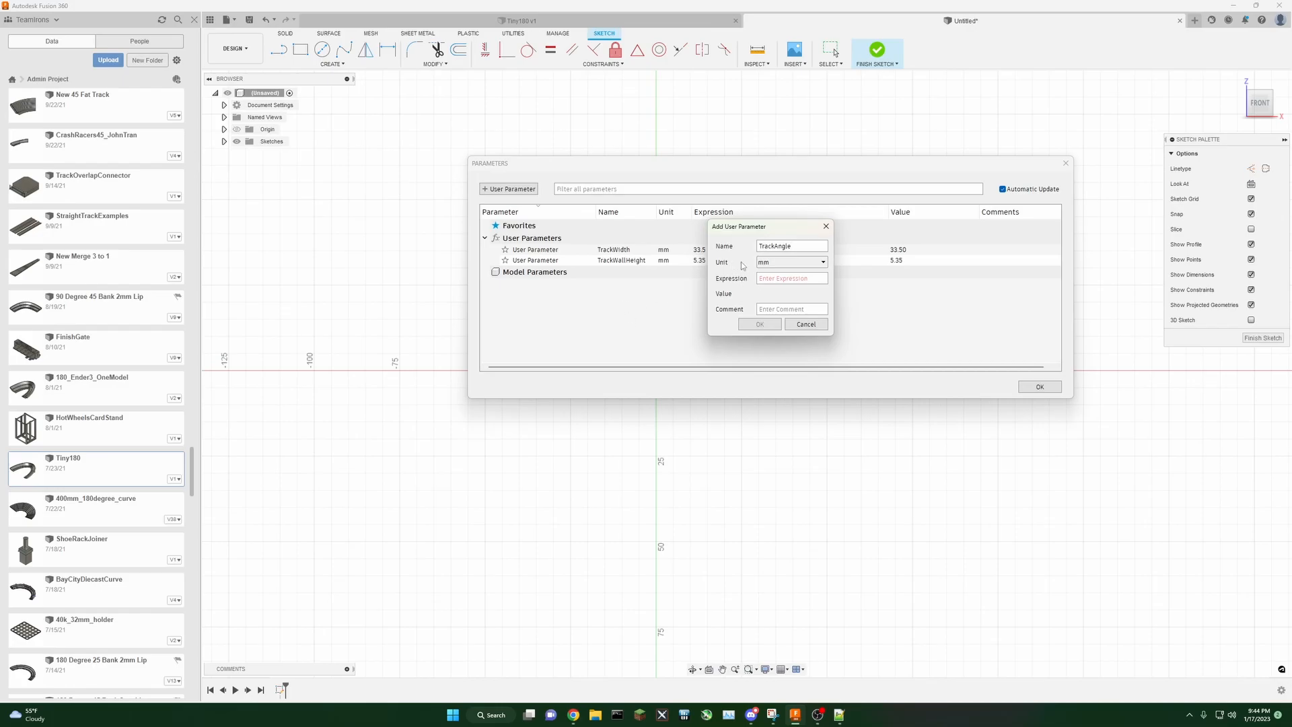
pyautogui.click(769, 265)
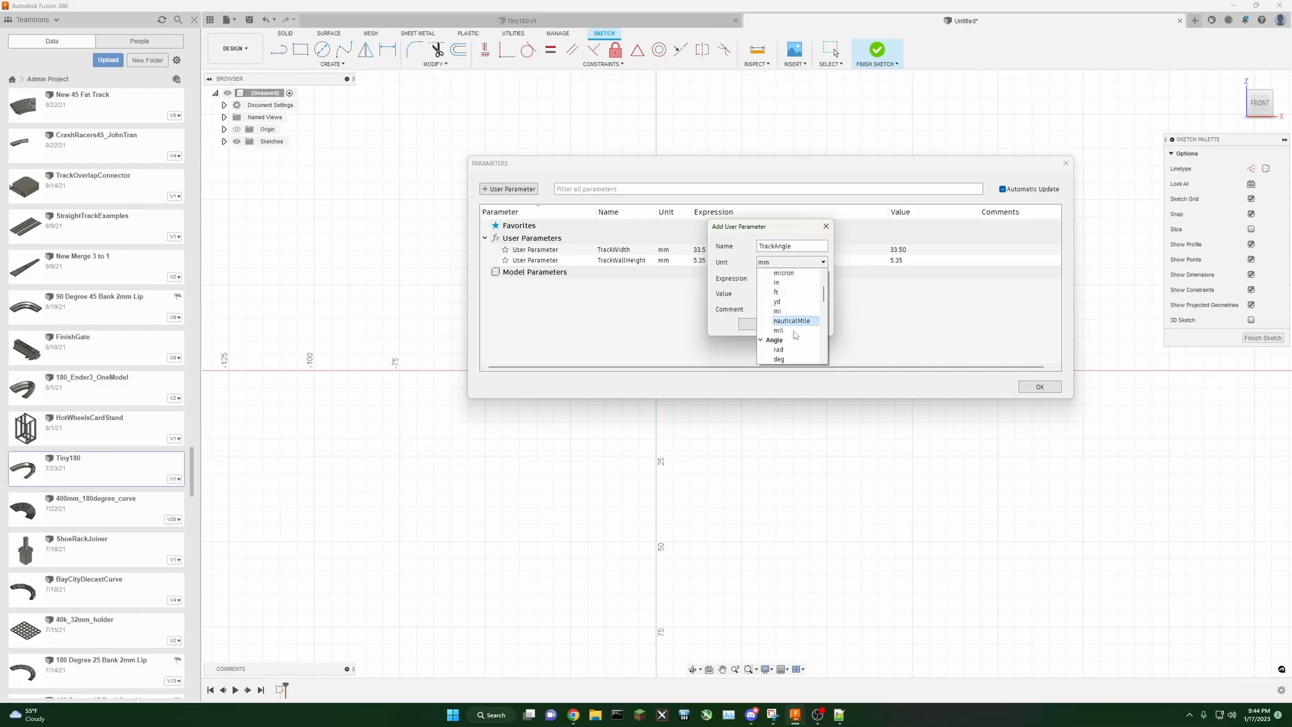
pyautogui.click(784, 361)
pyautogui.click(770, 278)
pyautogui.write('108.2')
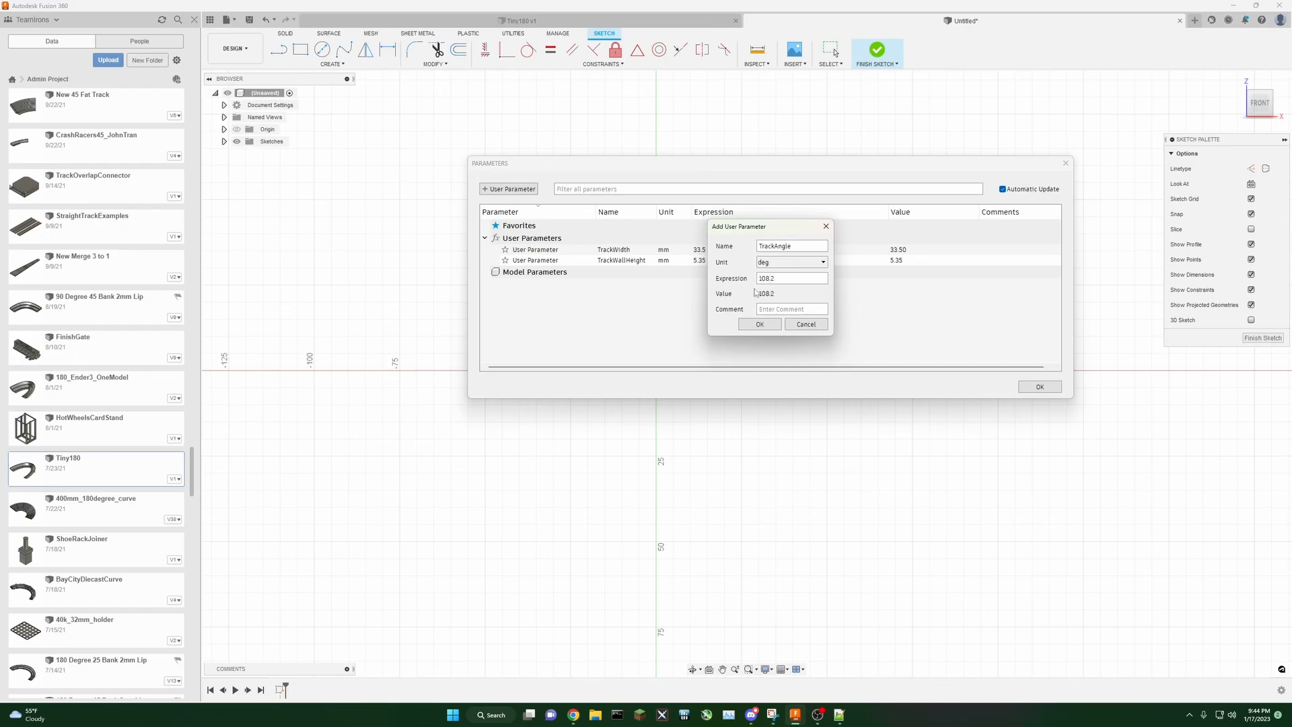
pyautogui.click(760, 323)
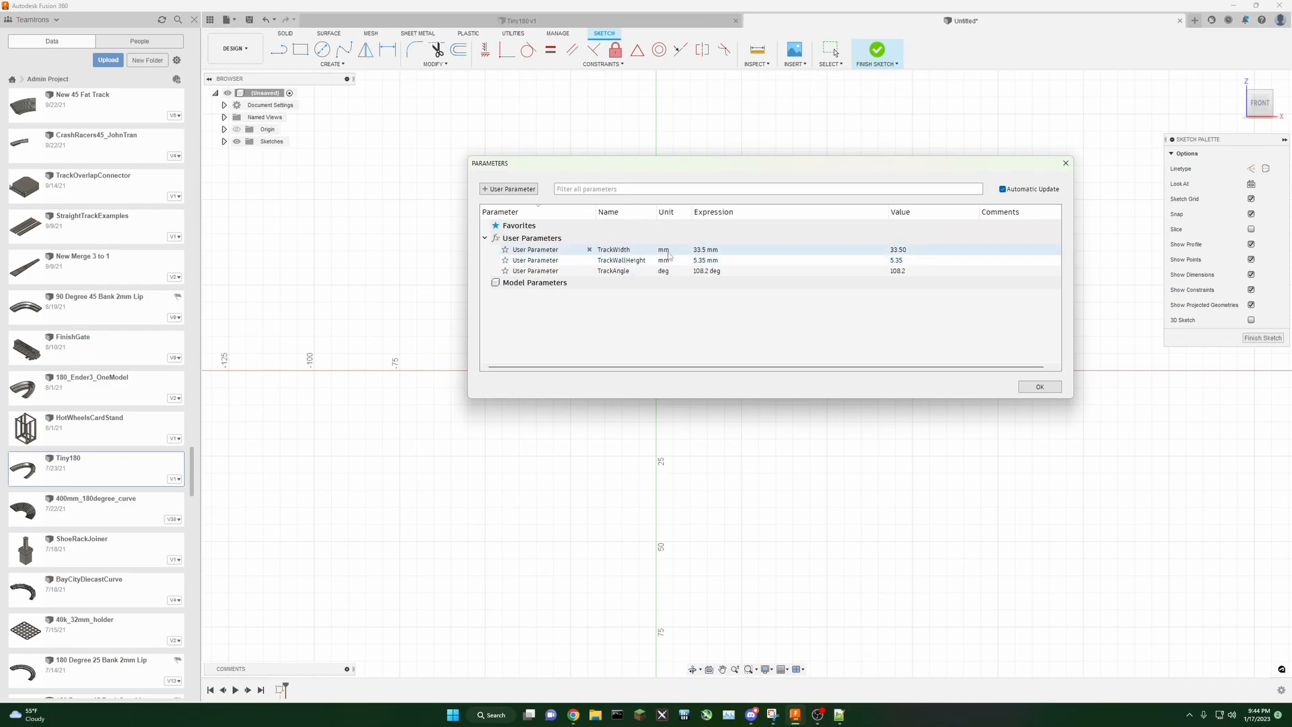
pyautogui.click(1040, 387)
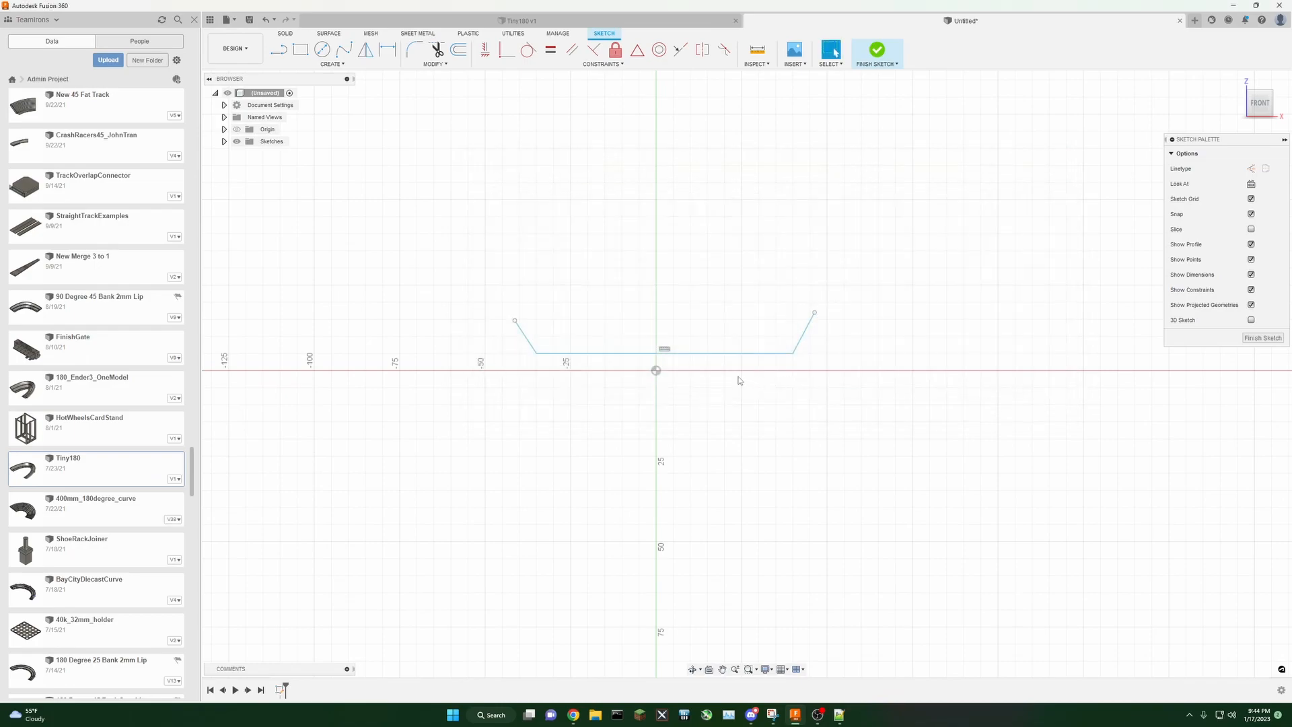
# Step: Dimension the base line's length to the TrackWidth parameter
pyautogui.press('d')
pyautogui.click(701, 352)
pyautogui.click(703, 363)
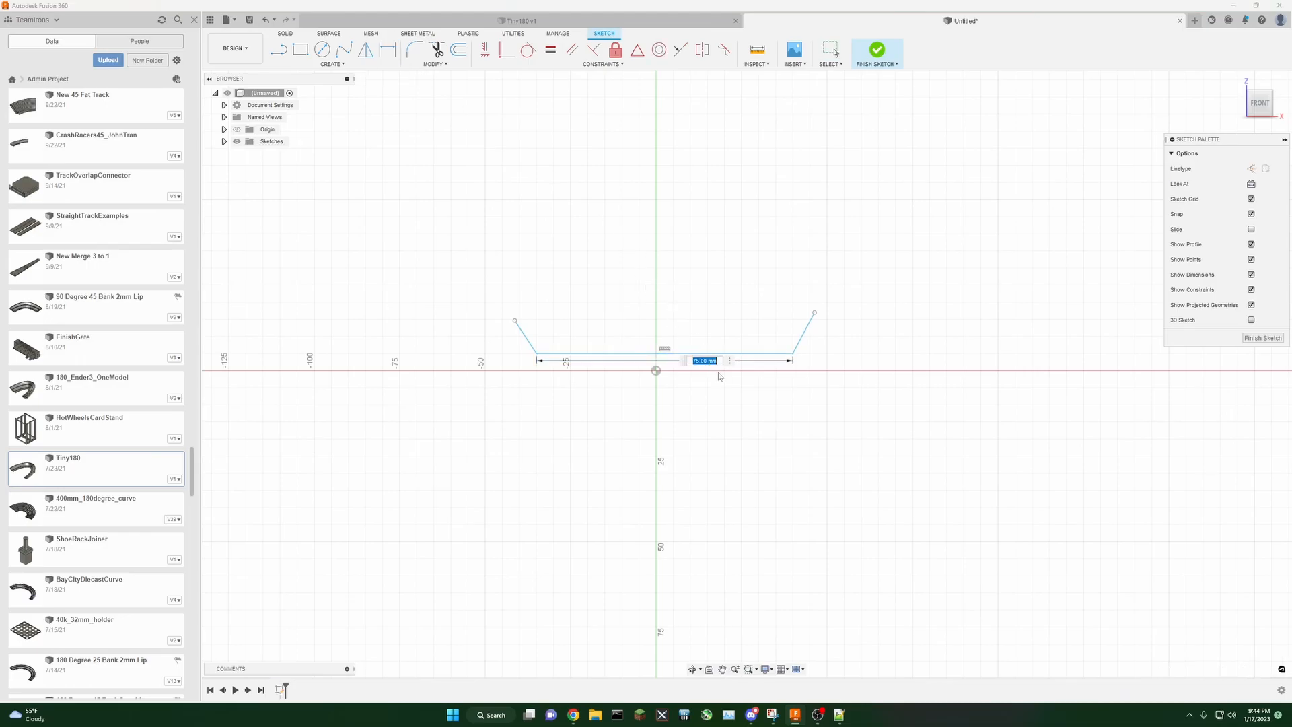
pyautogui.write('tra')
pyautogui.click(726, 398)
pyautogui.press('Return')
# Step: Dimension the left wall's length to the TrackWallHeight parameter
pyautogui.click(519, 335)
pyautogui.click(515, 332)
pyautogui.write('tra')
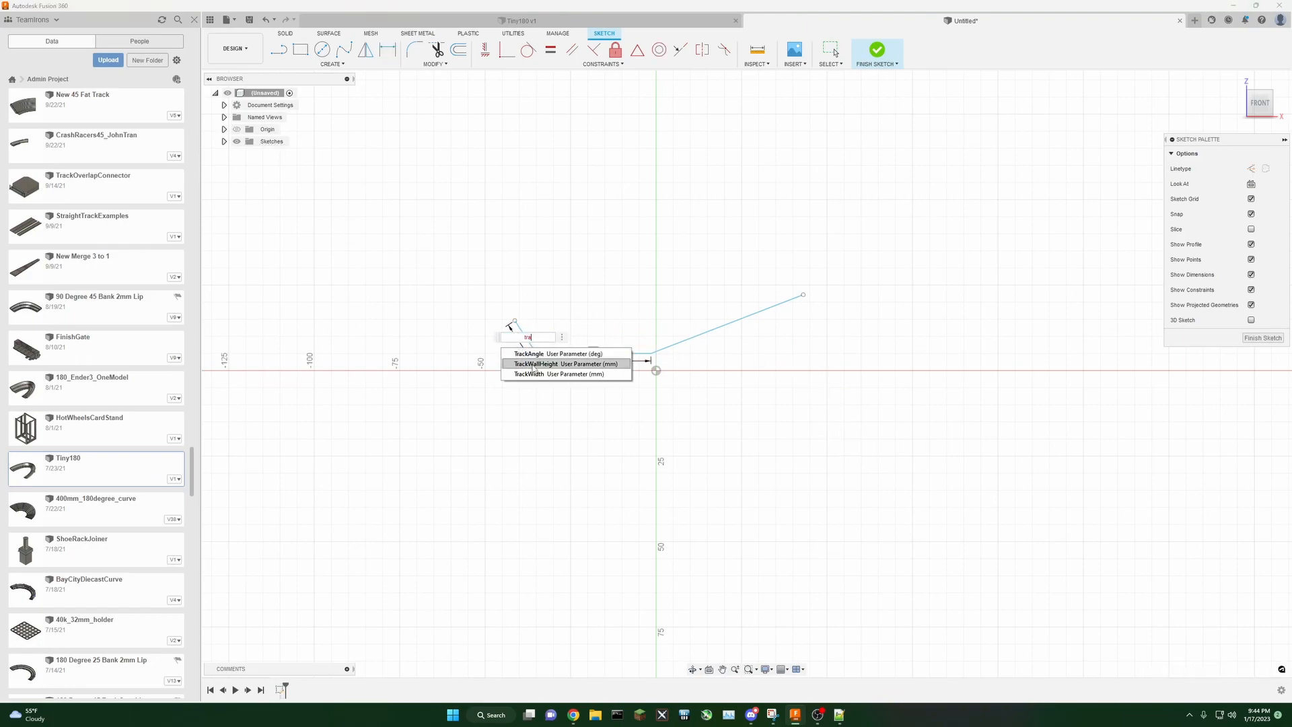
pyautogui.click(536, 363)
pyautogui.press('Return')
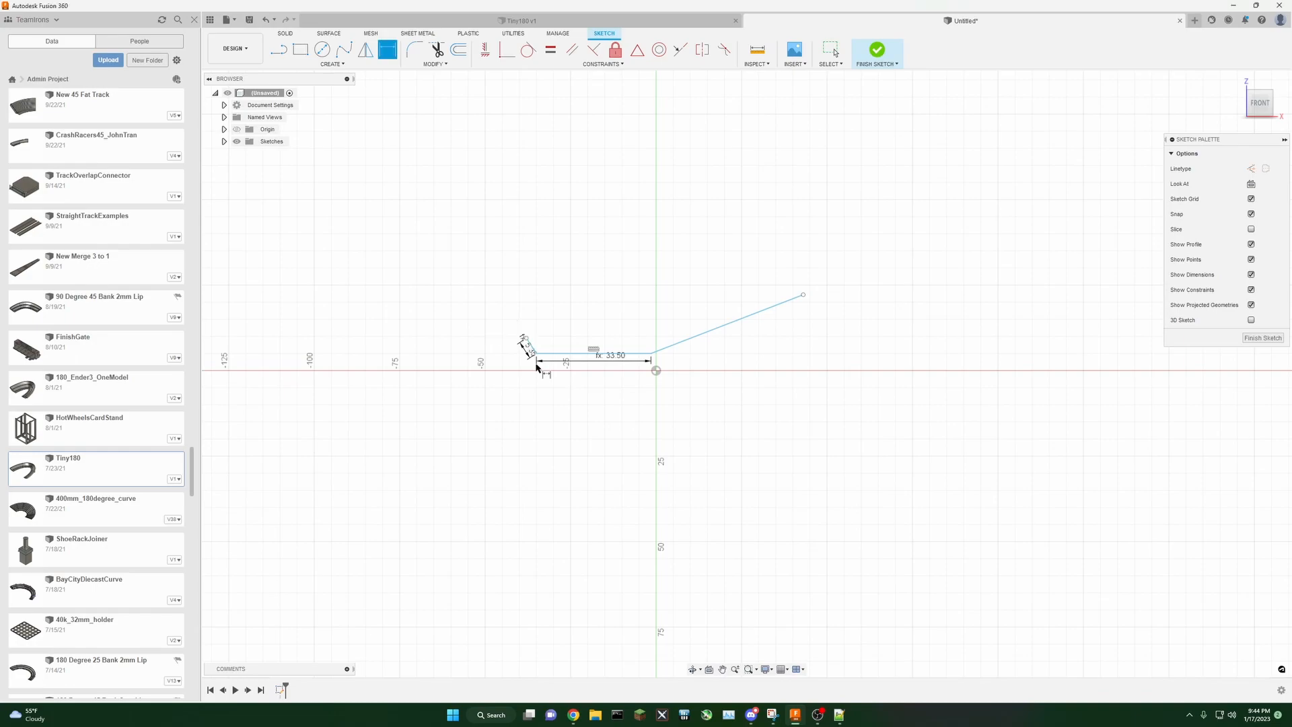
# Step: Dimension the right wall's length to the TrackWallHeight parameter
pyautogui.click(721, 329)
pyautogui.click(737, 334)
pyautogui.write('tra')
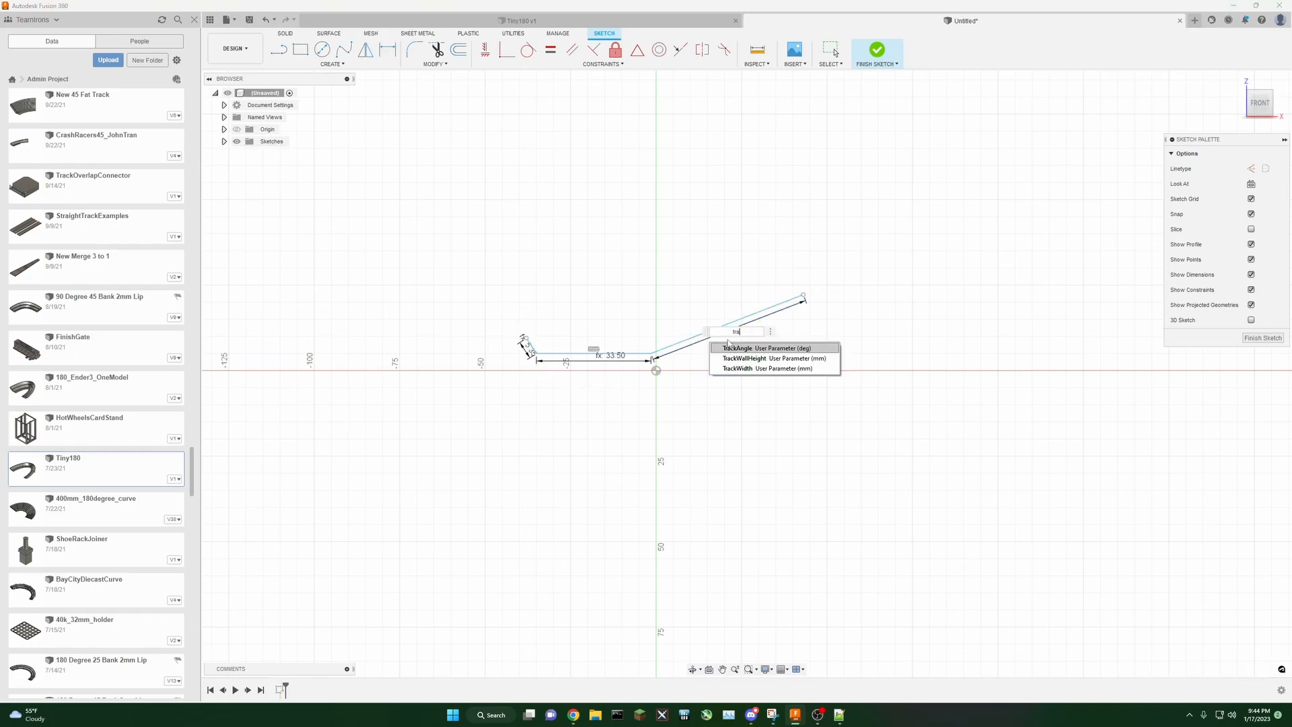
pyautogui.click(757, 359)
pyautogui.press('Return')
# Step: Dimension the angle between the left wall and the base line to the TrackAngle parameter
pyautogui.scroll(1, 631, 352)
pyautogui.scroll(2, 631, 352)
pyautogui.click(463, 341)
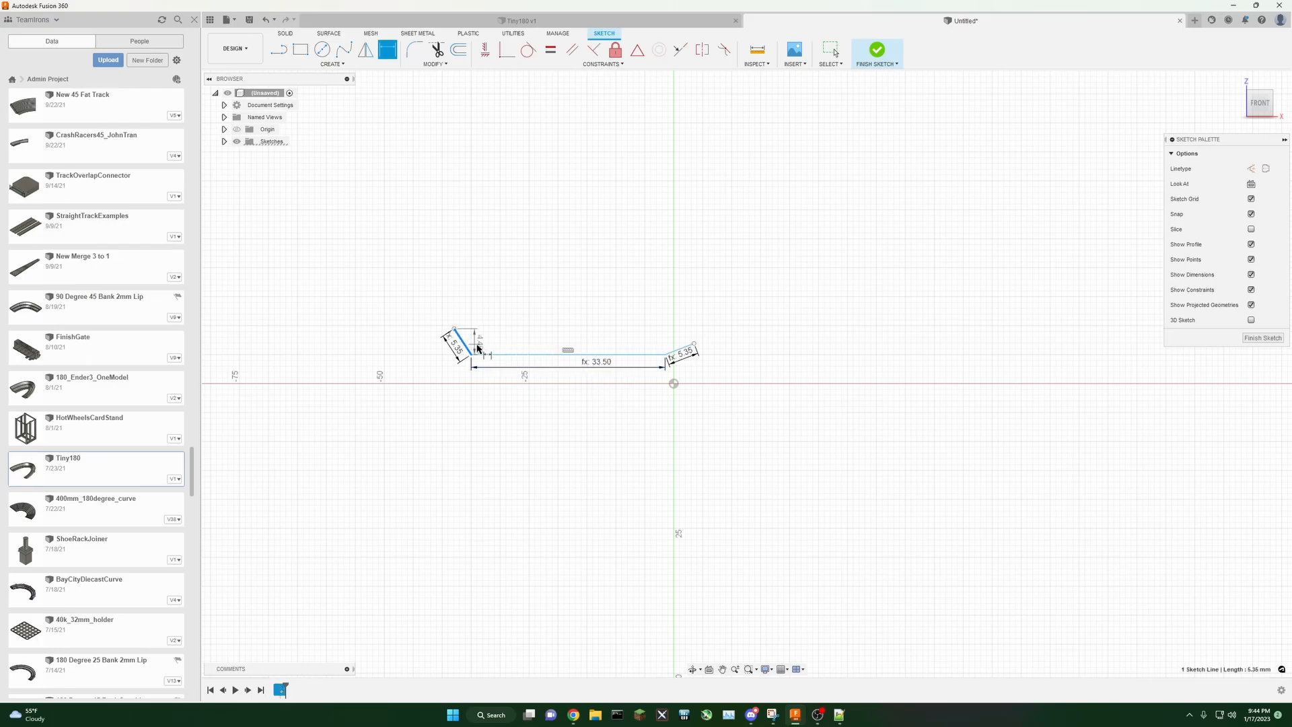
pyautogui.click(487, 354)
pyautogui.click(492, 348)
pyautogui.write('t')
pyautogui.click(527, 355)
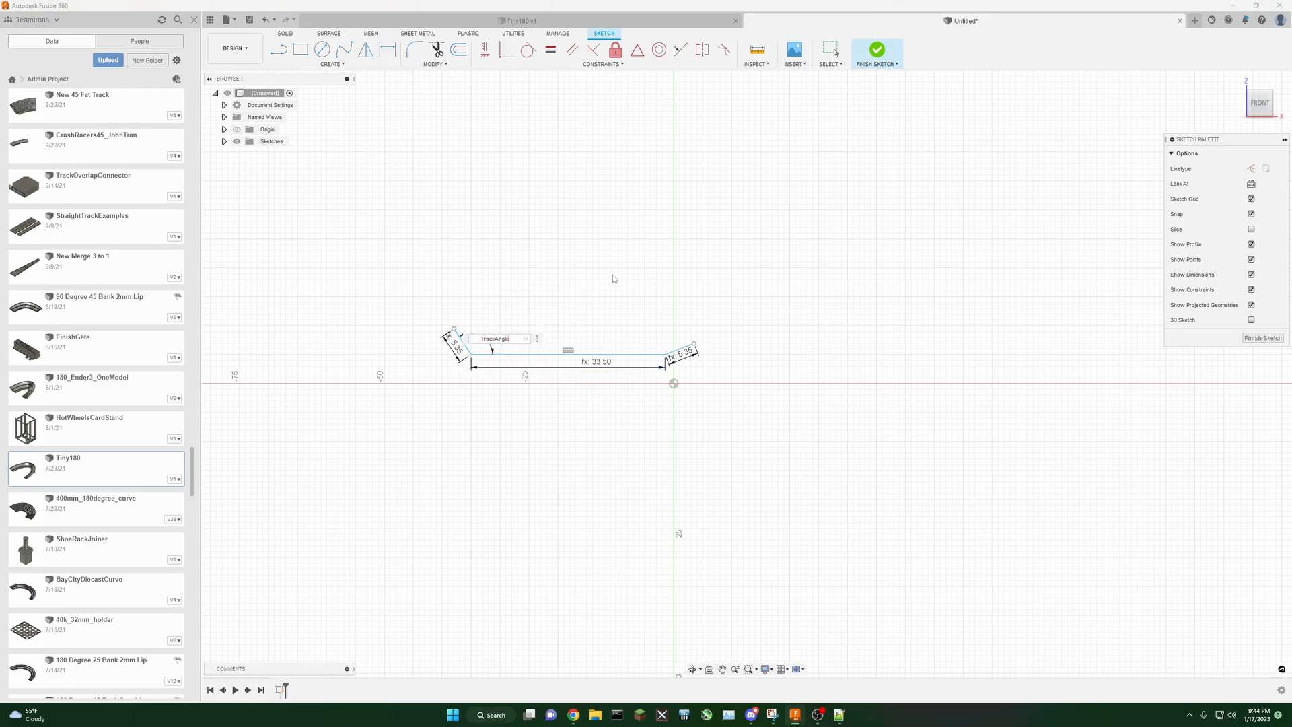
pyautogui.press('Return')
# Step: Dimension the angle between the right wall and the base line to the TrackAngle parameter
pyautogui.click(668, 352)
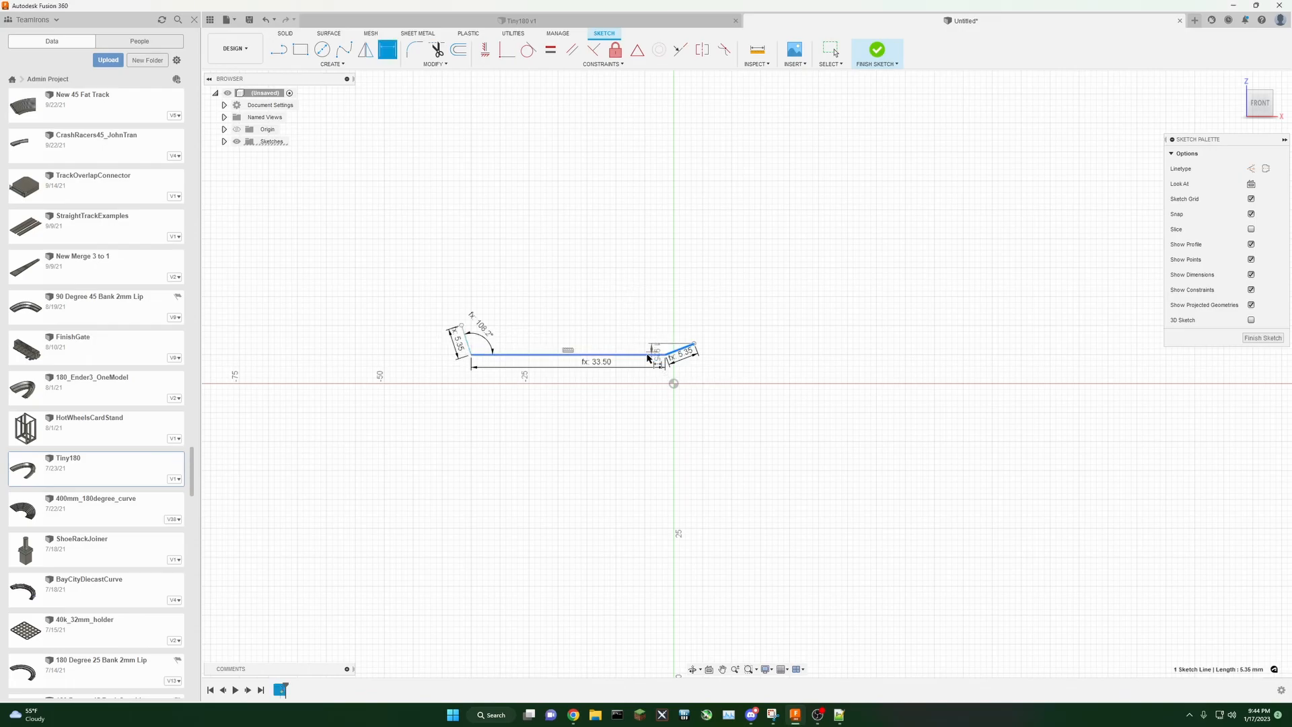
pyautogui.click(643, 354)
pyautogui.click(639, 344)
pyautogui.write('tra')
pyautogui.click(650, 356)
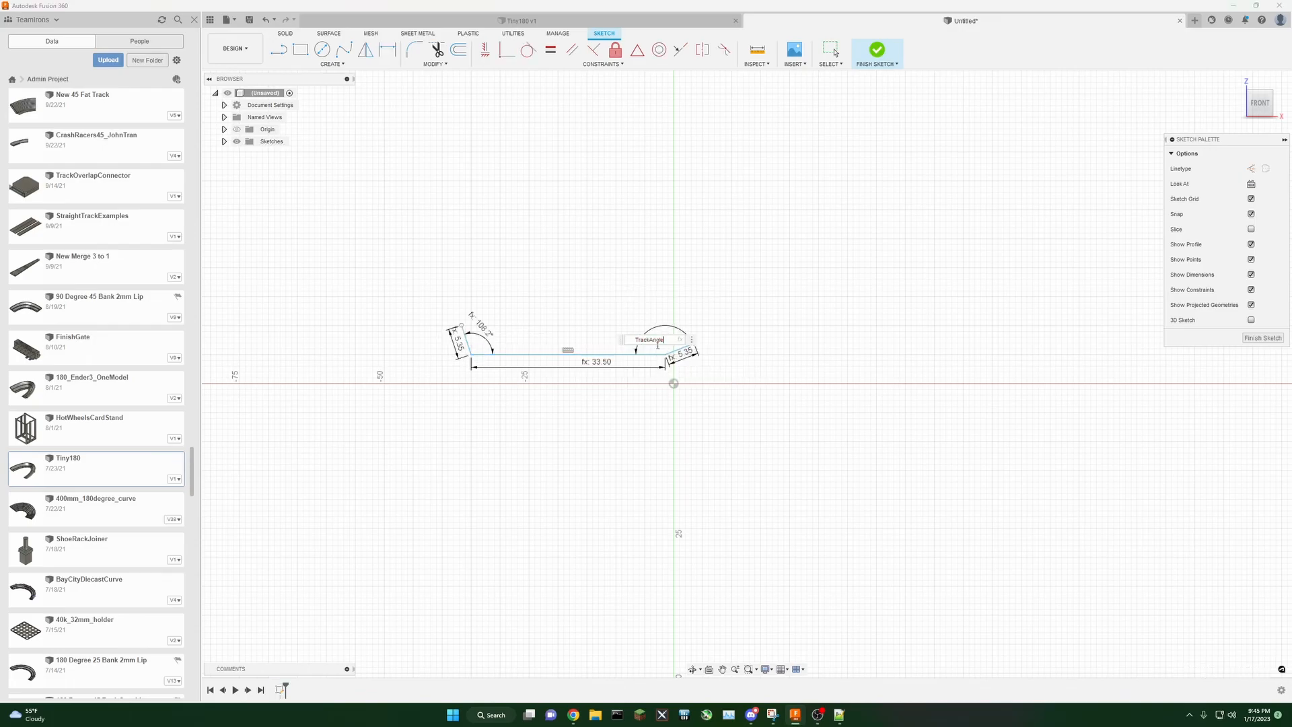
pyautogui.press('Return')
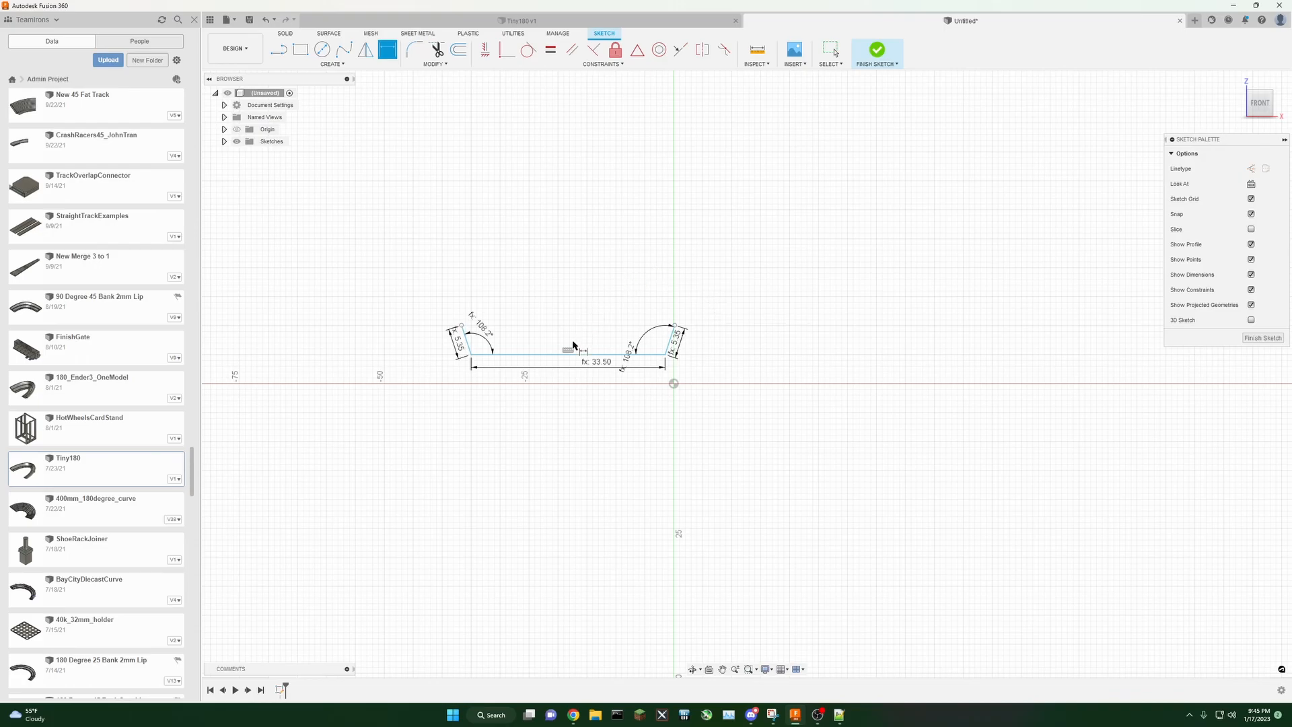
# Step: Apply a Midpoint constraint placing the sketch origin at the middle of the base line
pyautogui.scroll(3, 597, 366)
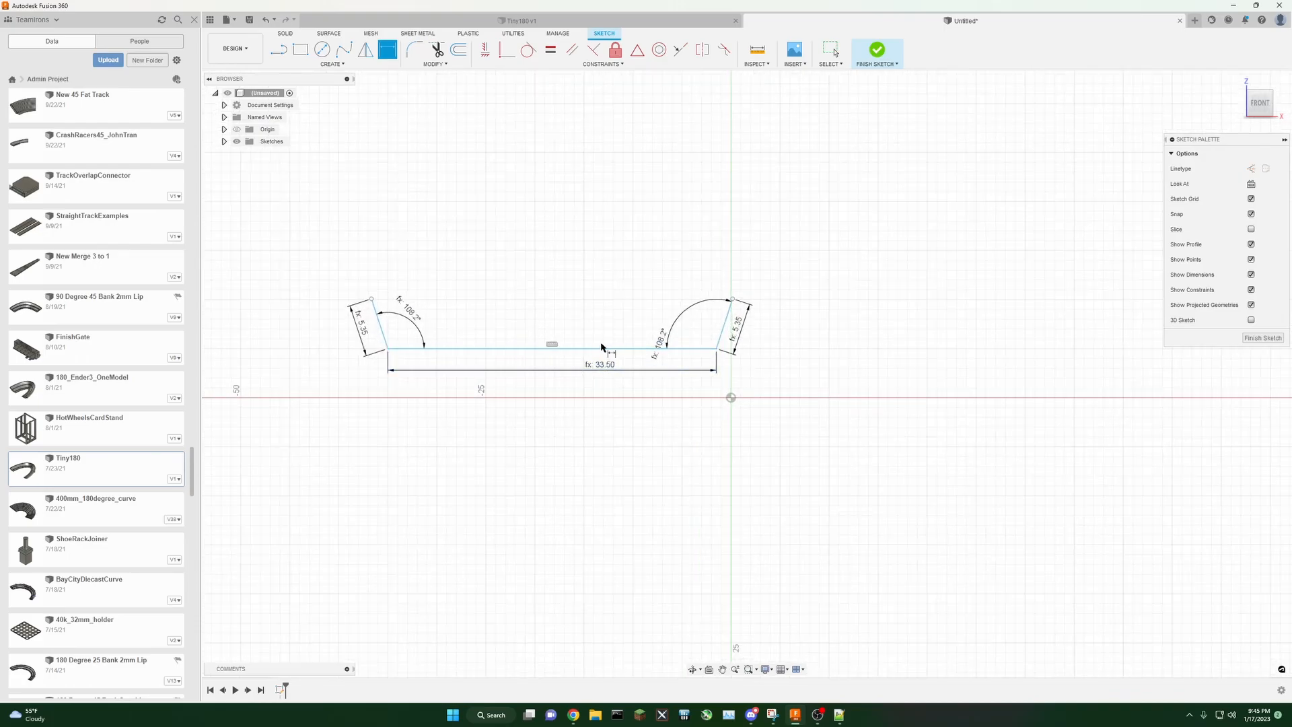
pyautogui.click(831, 50)
pyautogui.click(551, 344)
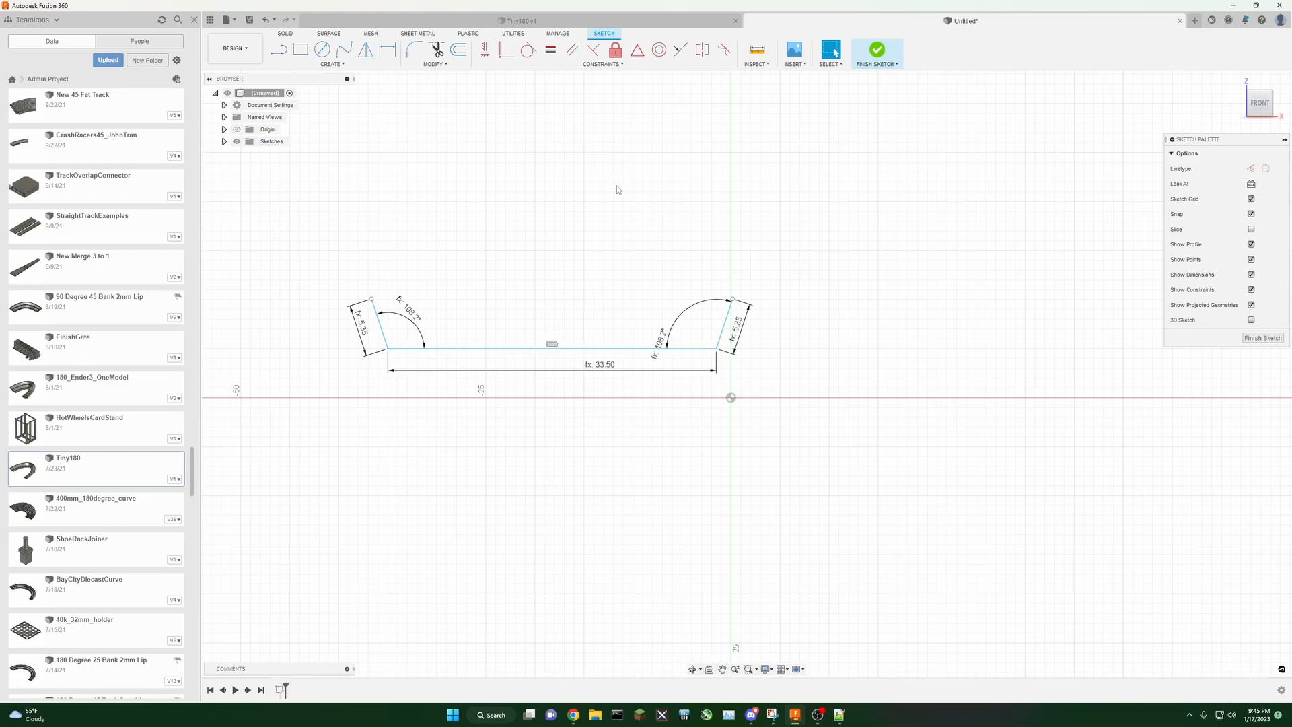
pyautogui.click(638, 52)
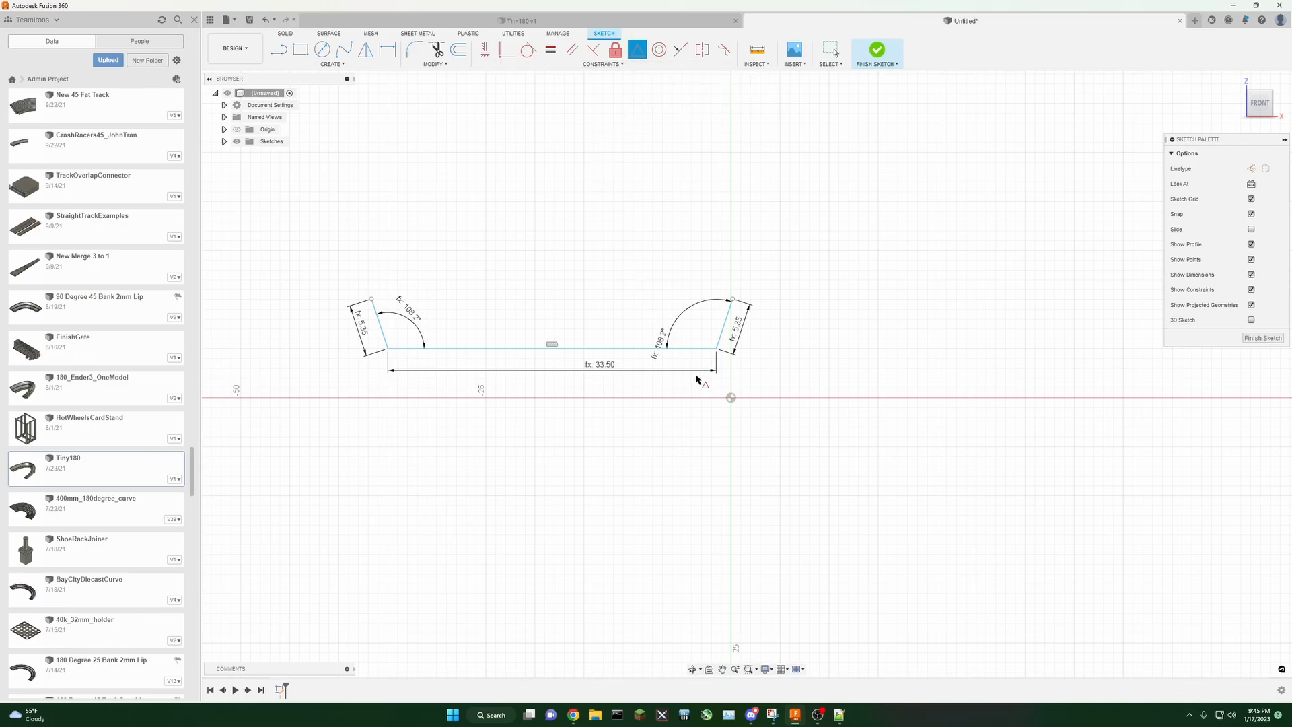
pyautogui.click(729, 399)
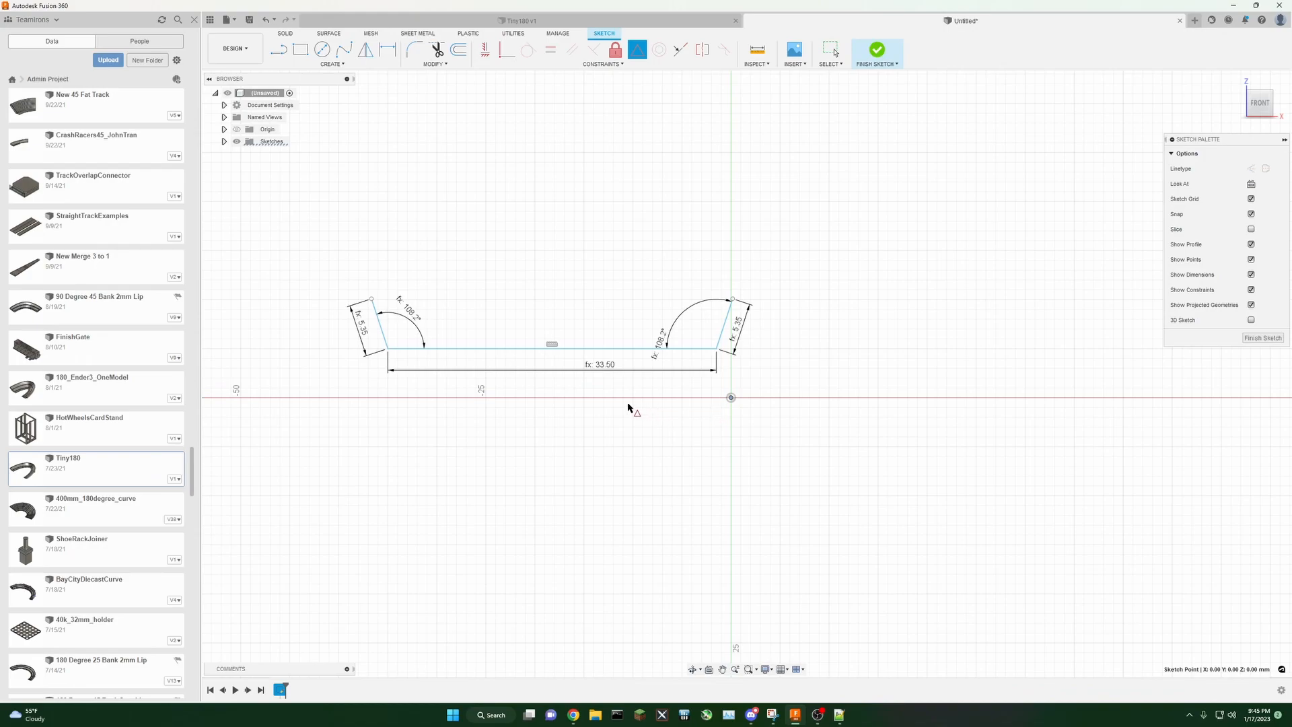
pyautogui.click(546, 348)
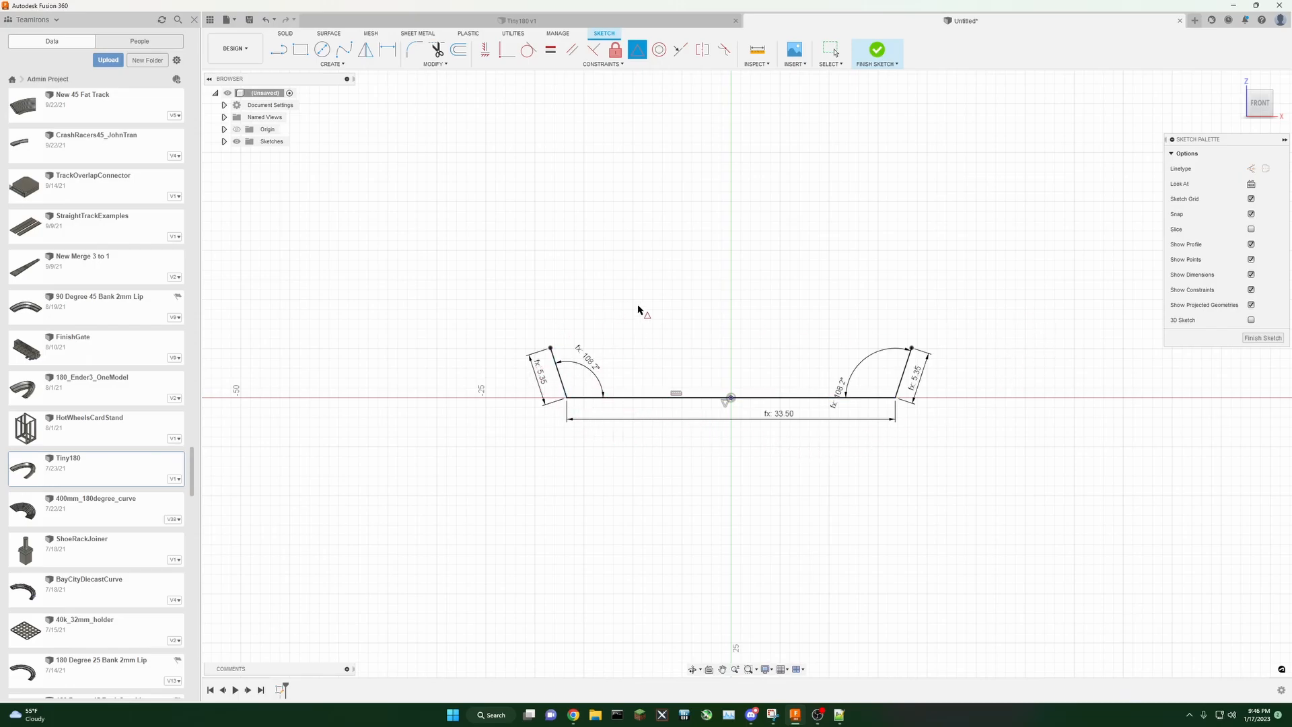
# Step: Move the TrackWidth dimension further below the profile
pyautogui.scroll(-2, 930, 434)
pyautogui.scroll(3, 946, 426)
pyautogui.moveTo(993, 423); pyautogui.dragTo(883, 423, button='middle')
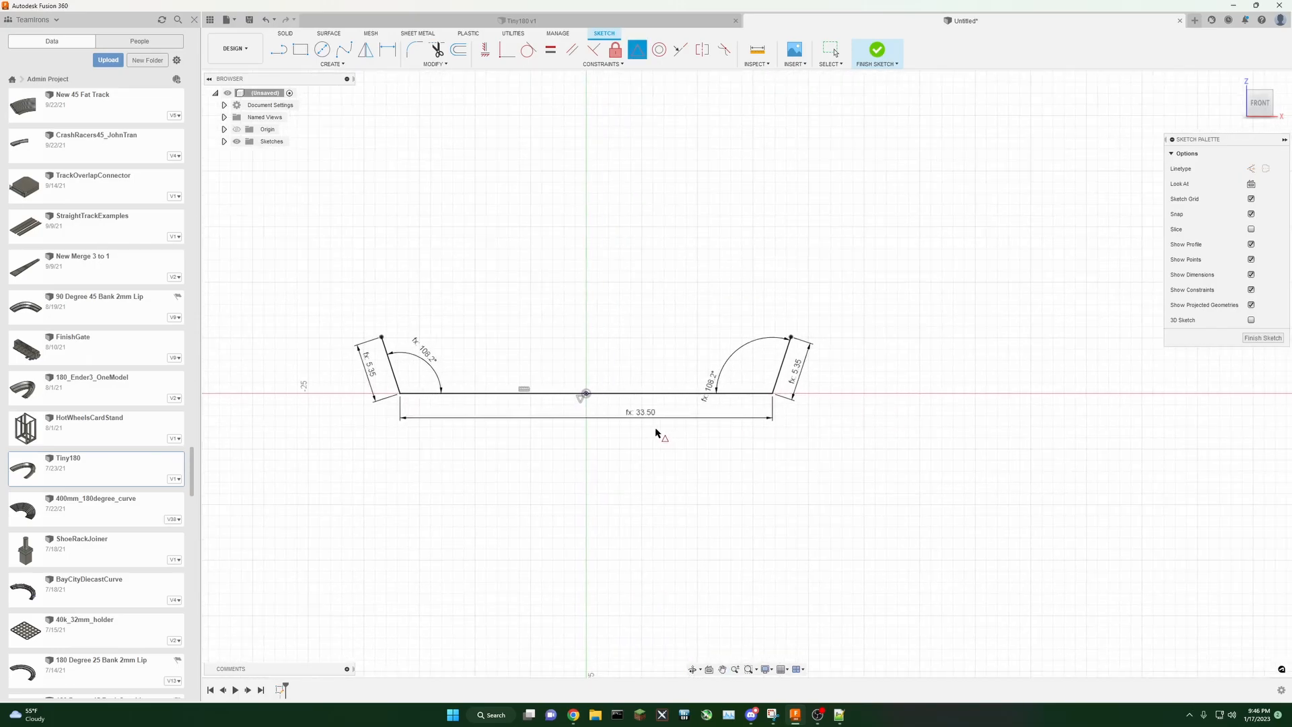
pyautogui.click(824, 51)
pyautogui.moveTo(601, 421)
pyautogui.mouseDown()
pyautogui.moveTo(592, 315)
pyautogui.moveTo(591, 464)
pyautogui.mouseUp()
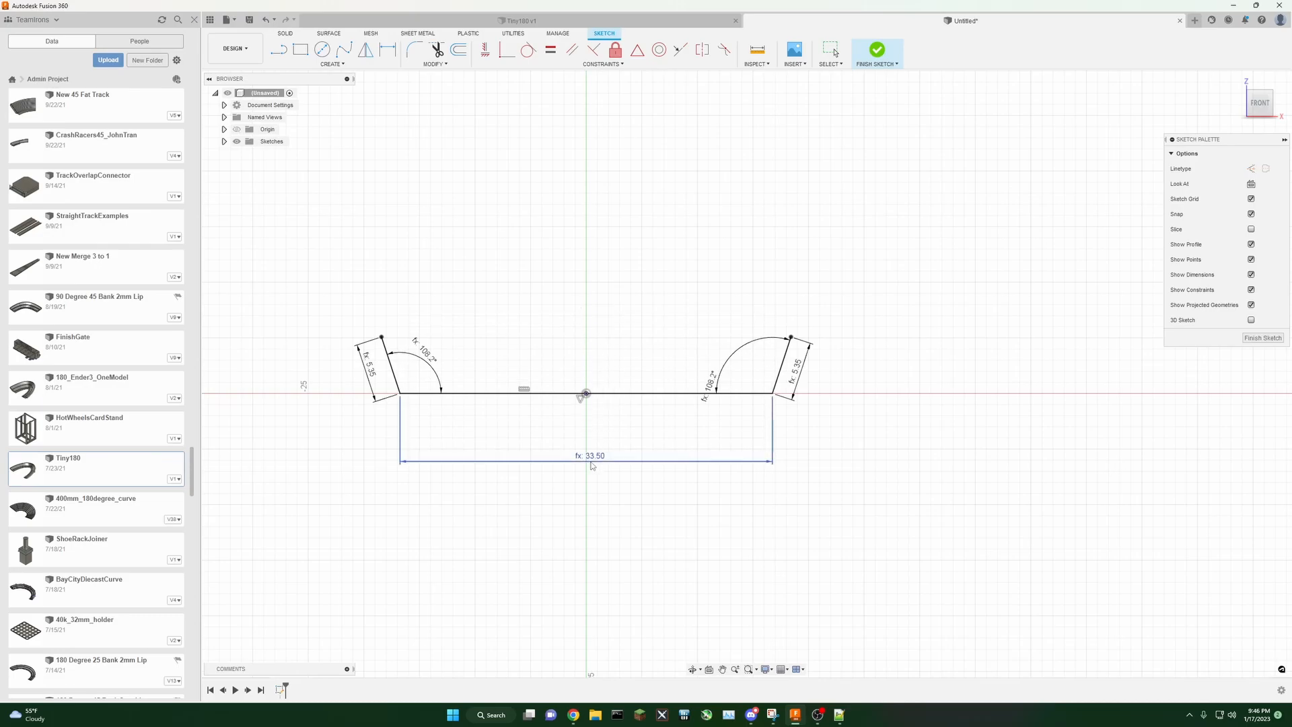
# Step: Draw a horizontal construction line extending right from the right end of the base line
pyautogui.click(279, 51)
pyautogui.click(1251, 168)
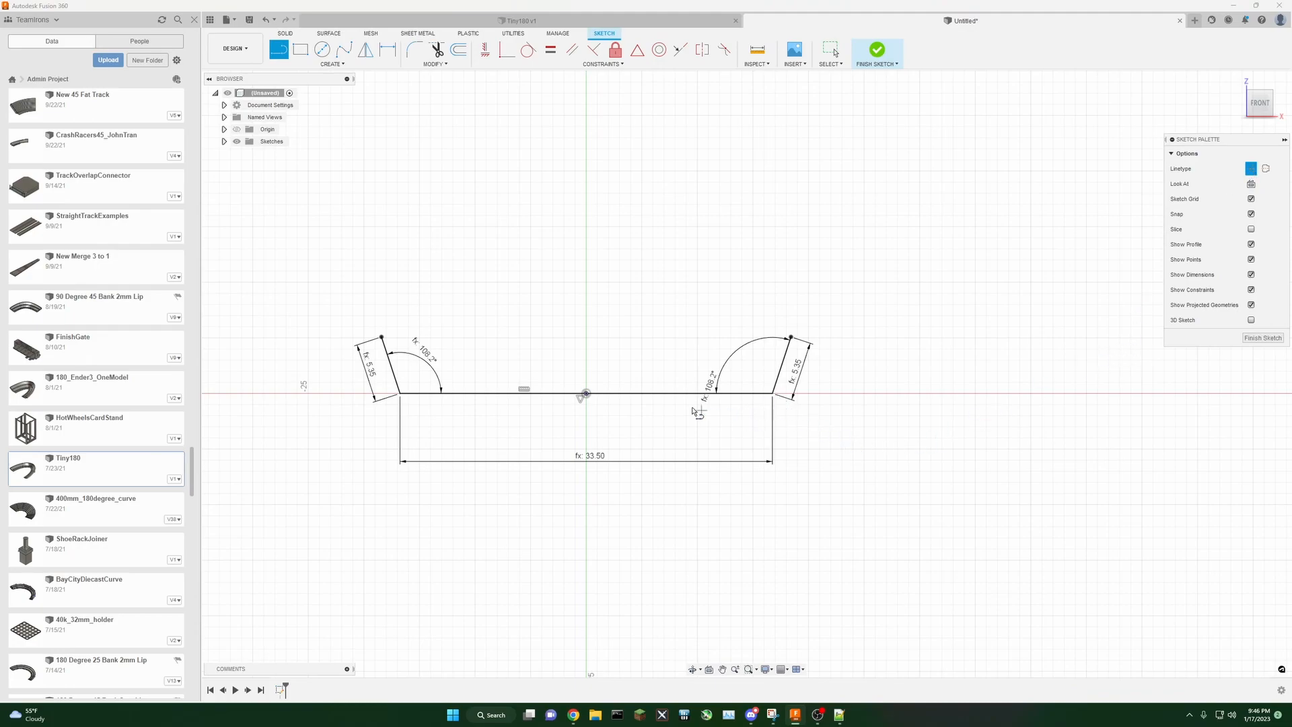
pyautogui.click(586, 393)
pyautogui.click(773, 393)
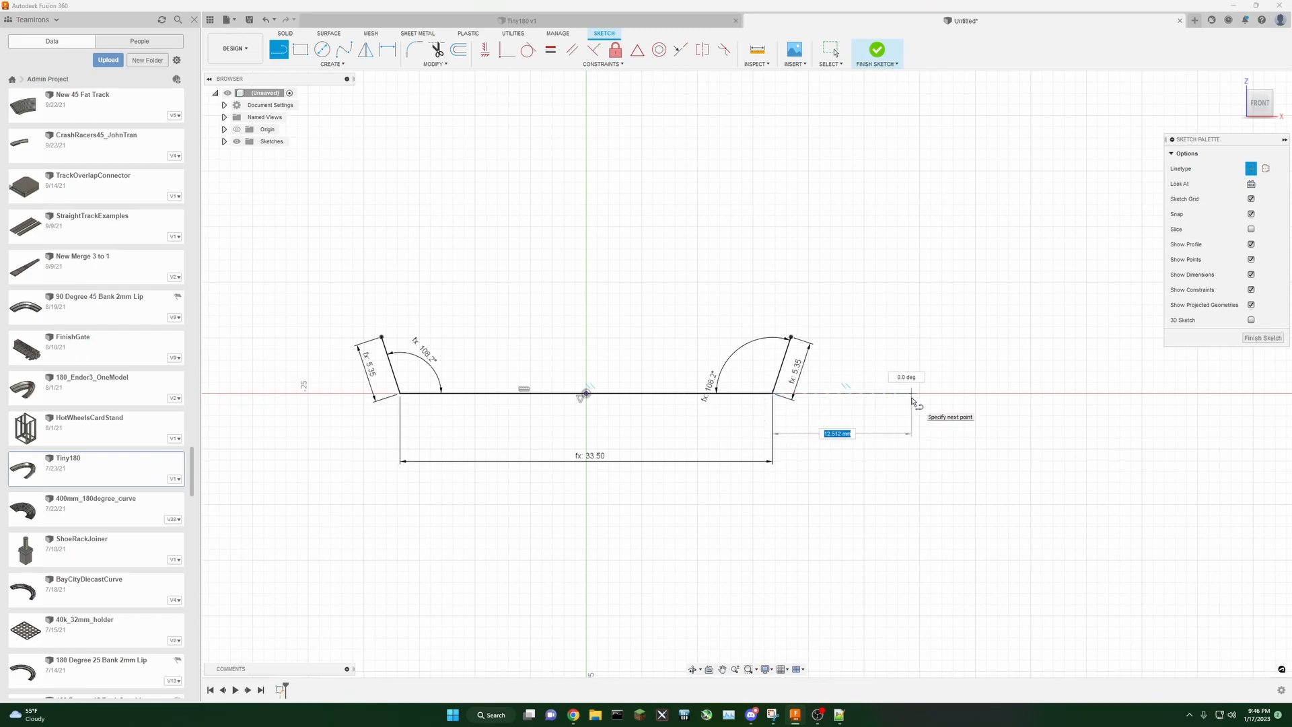
pyautogui.click(912, 397)
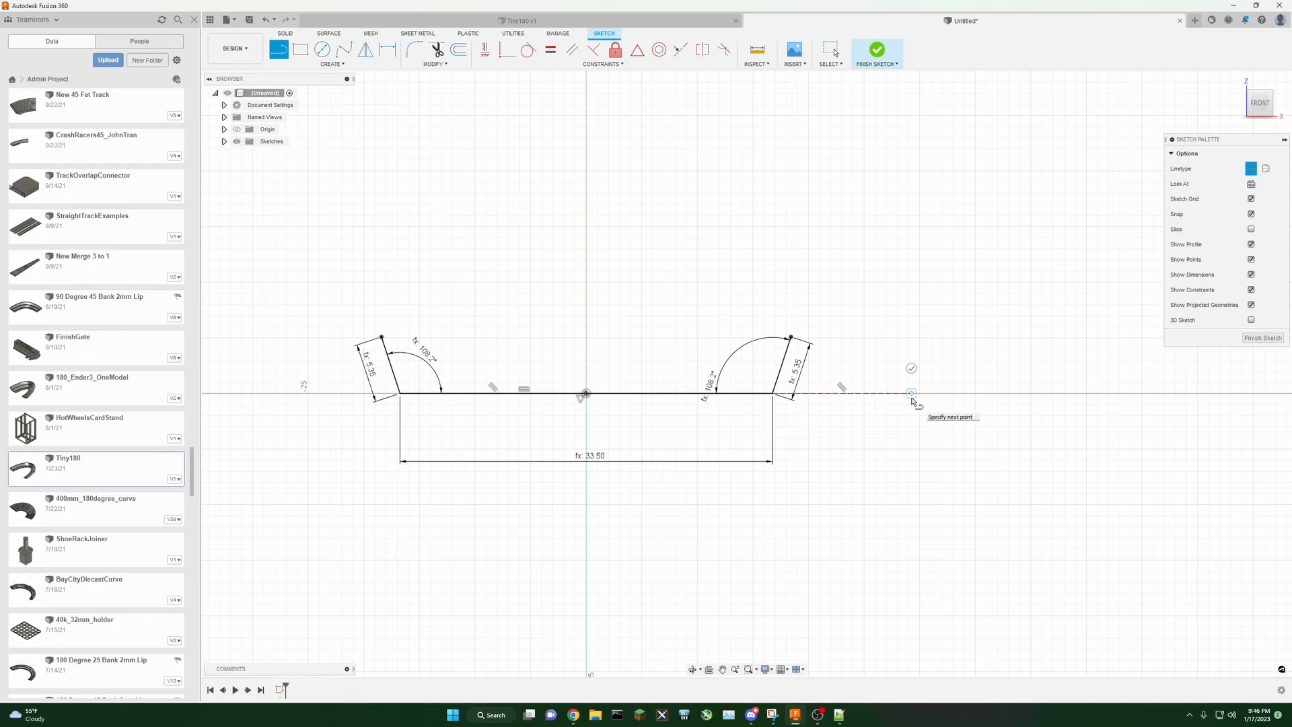
pyautogui.press('Escape')
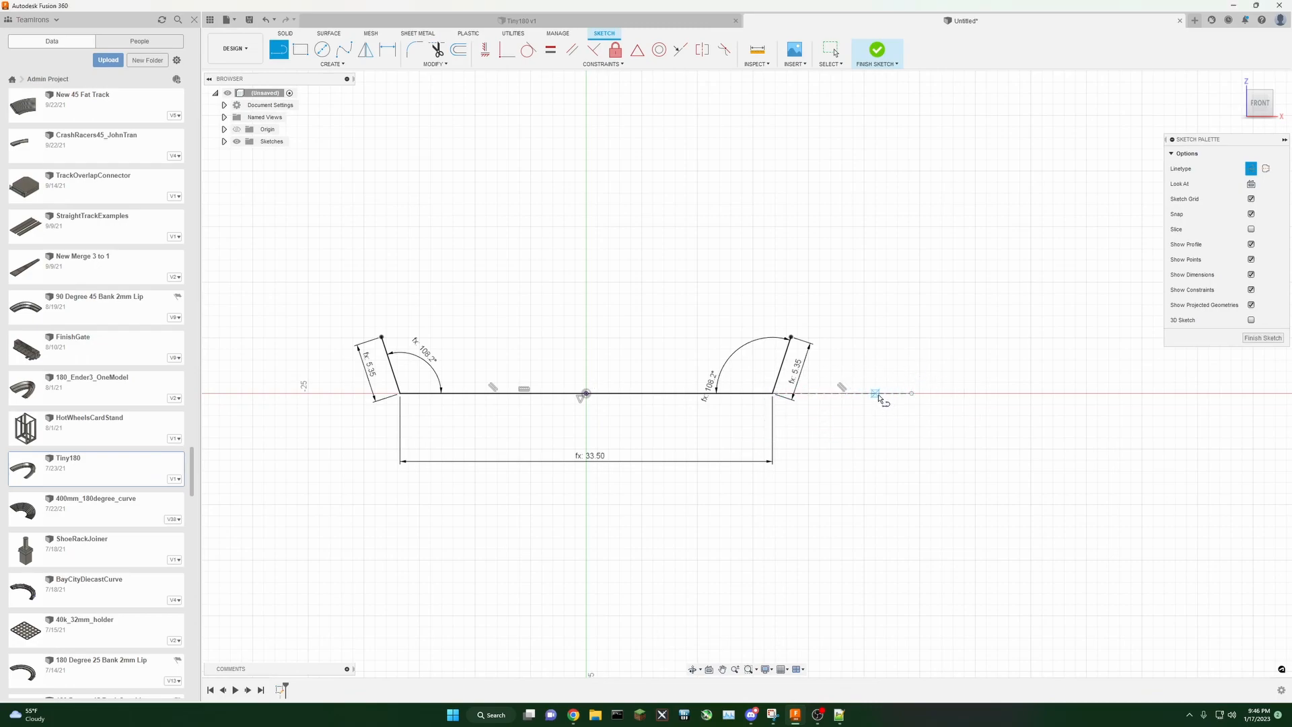
# Step: Draw a 10 mm vertical construction line downward from the horizontal construction line, and extend the horizontal construction line further right
pyautogui.click(842, 394)
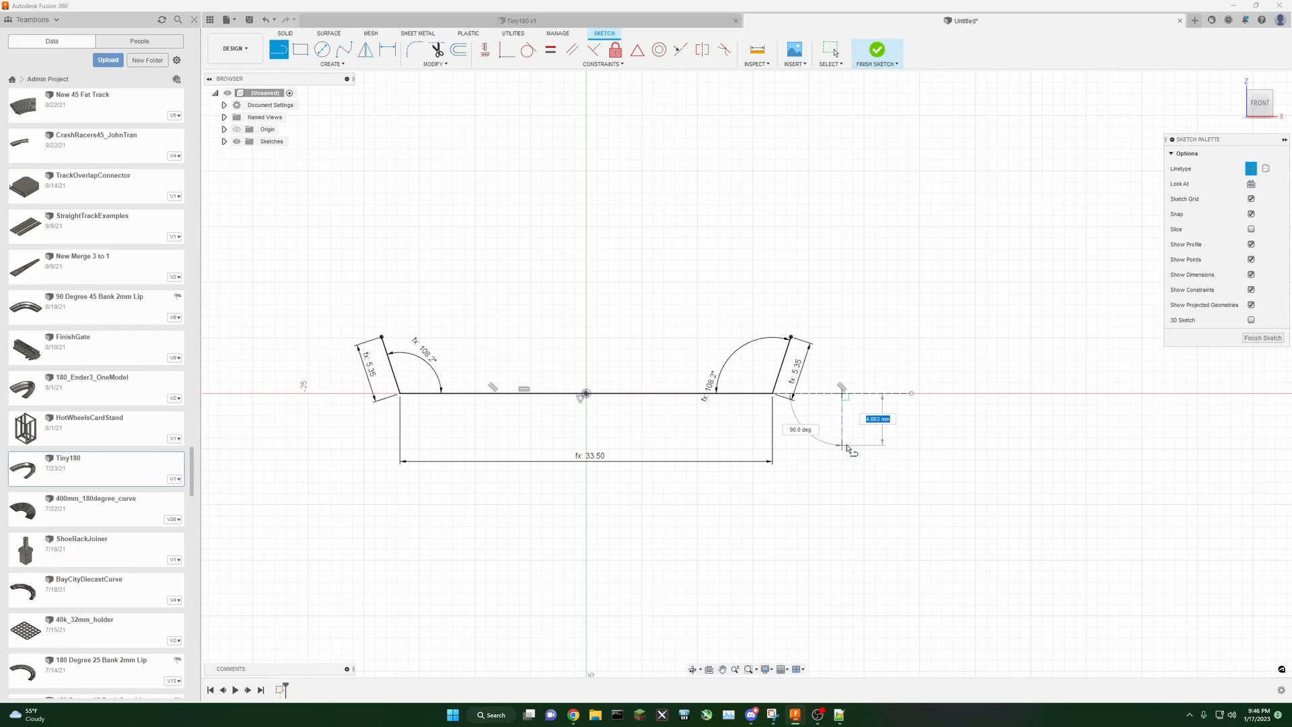
pyautogui.write('10')
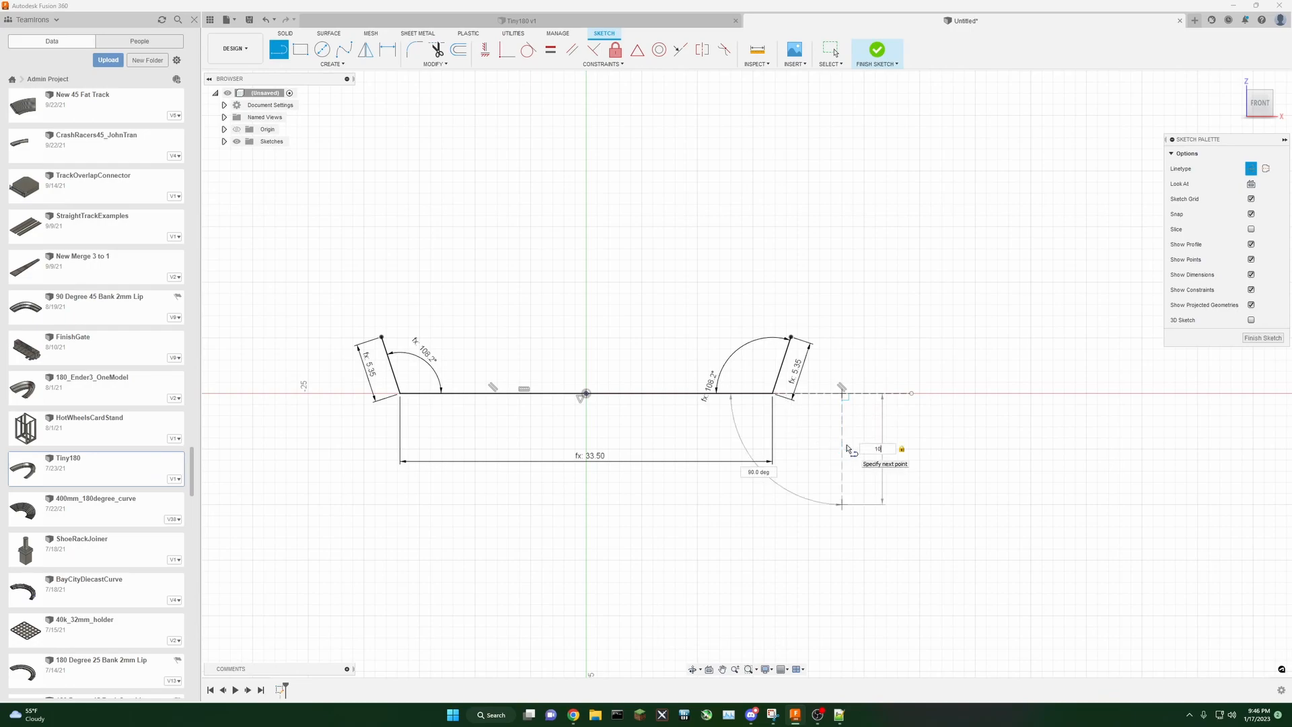
pyautogui.press('Return')
pyautogui.press('Escape')
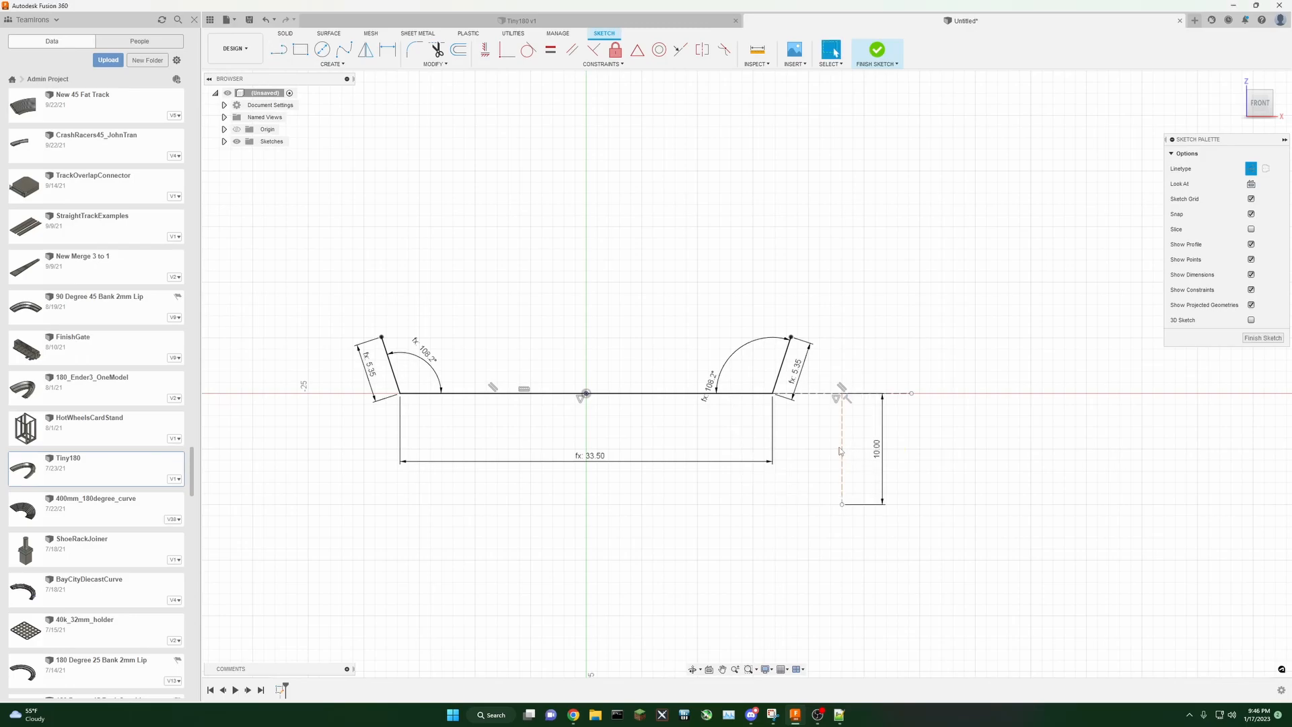
pyautogui.scroll(2, 896, 418)
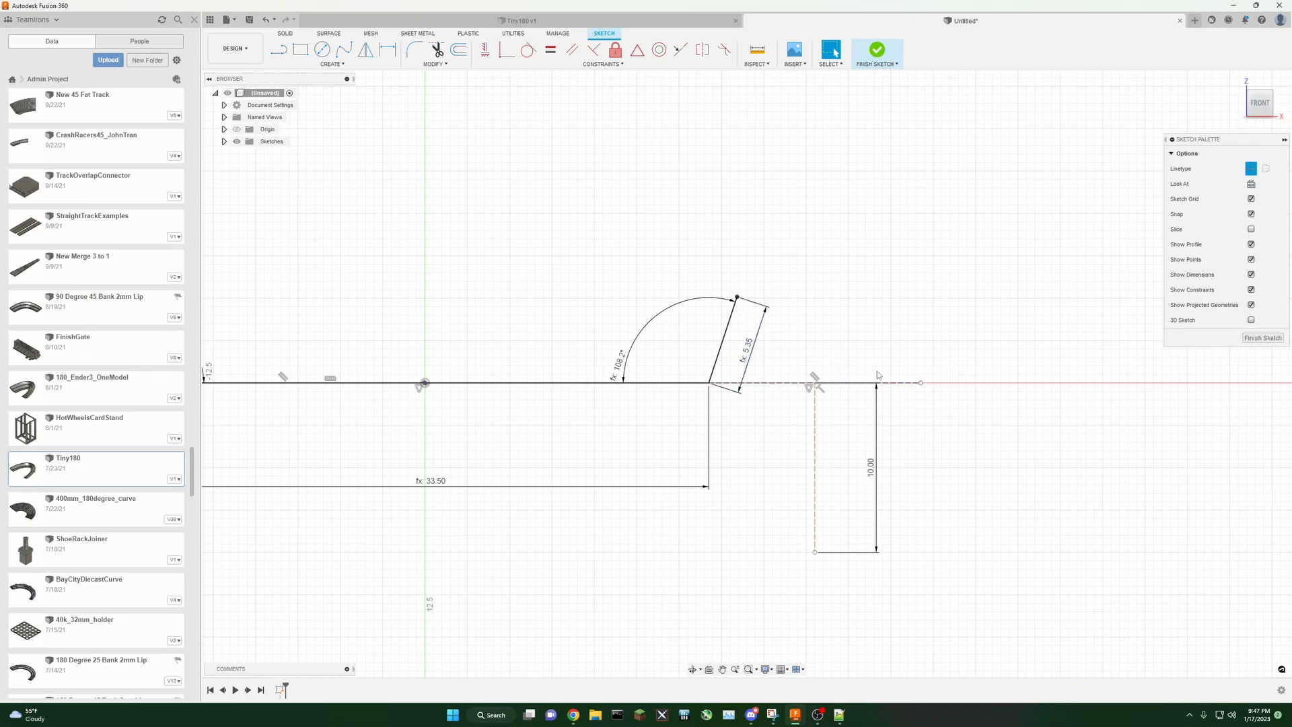
pyautogui.moveTo(923, 386)
pyautogui.mouseDown()
pyautogui.moveTo(988, 386)
pyautogui.moveTo(903, 385)
pyautogui.moveTo(988, 386)
pyautogui.moveTo(942, 388)
pyautogui.mouseUp()
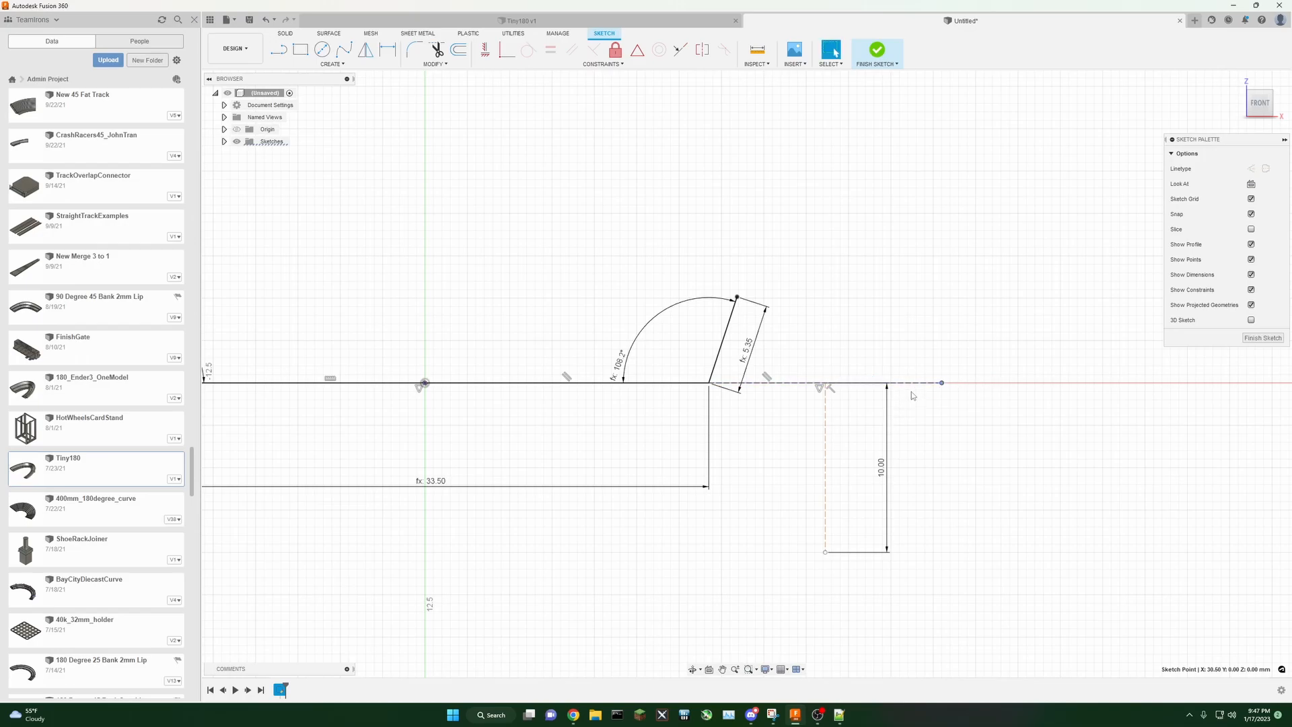
# Step: Dimension the horizontal distance from the right wall's base corner to the vertical construction line as 6.5 mm
pyautogui.click(388, 50)
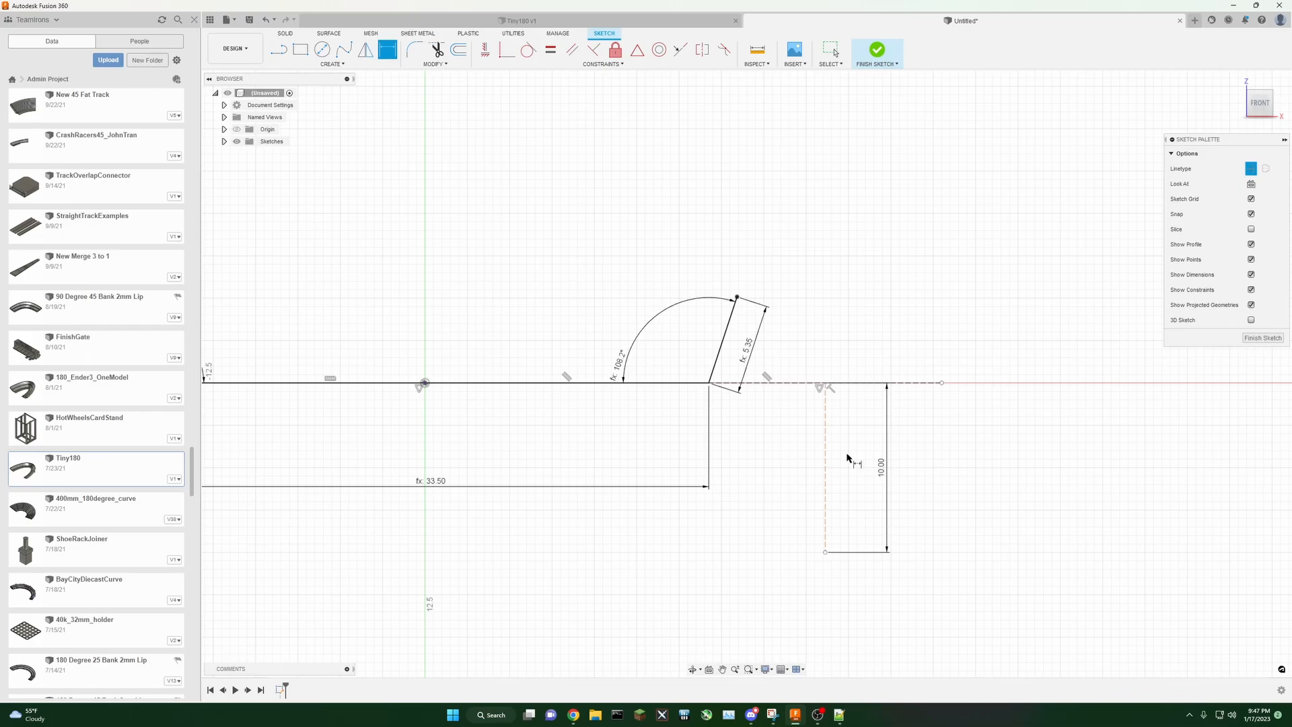
pyautogui.click(867, 384)
pyautogui.click(853, 471)
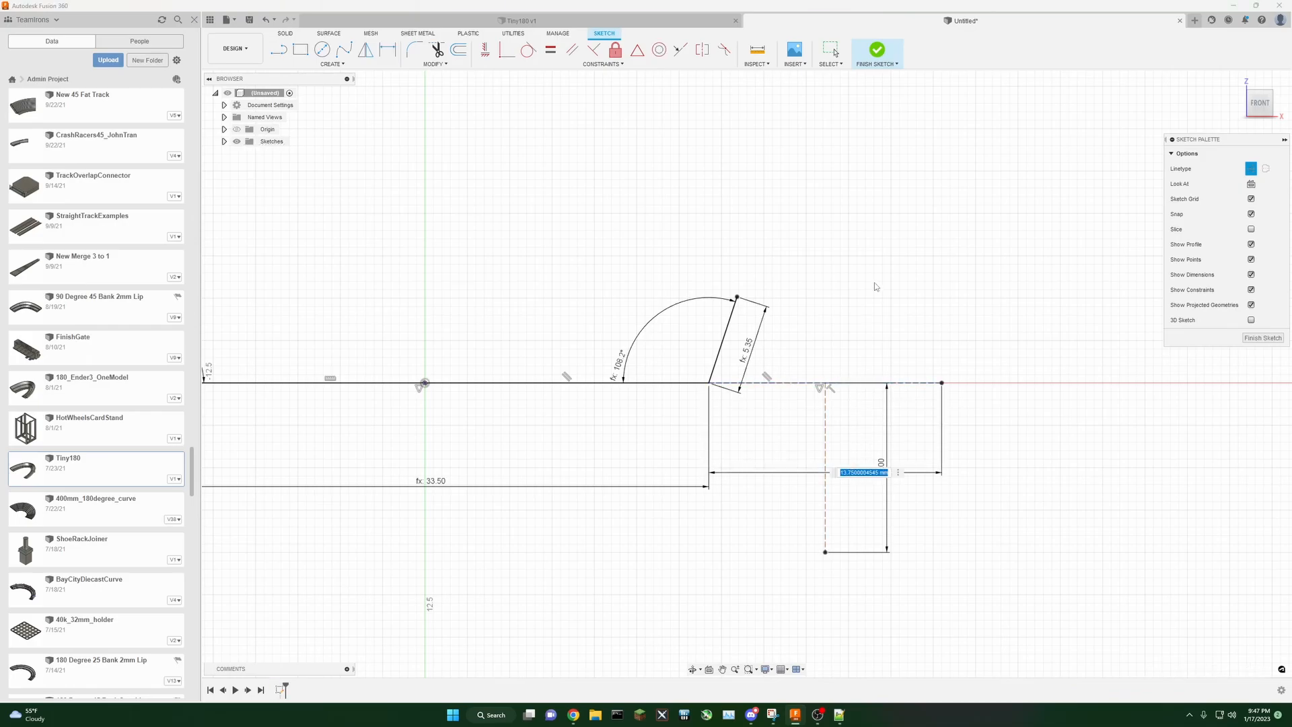
pyautogui.write('6.5')
pyautogui.press('Return')
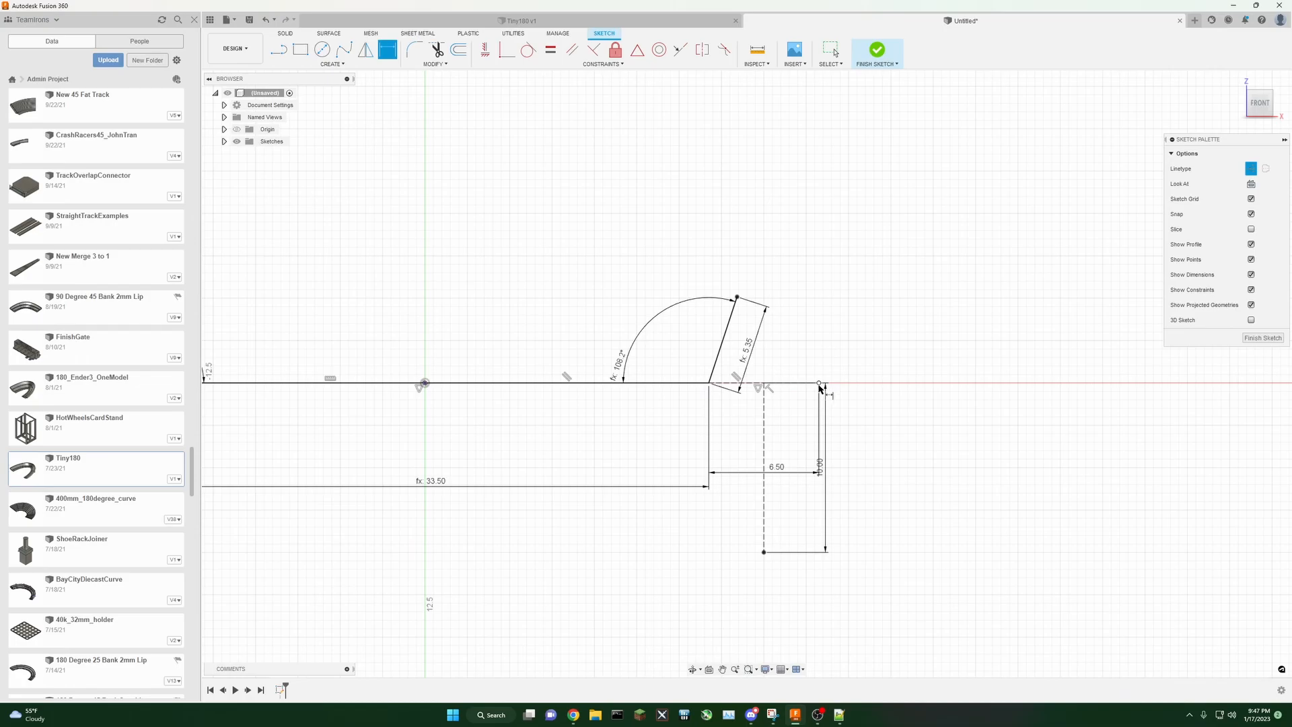
# Step: Open the parameters dialog and review the sketch's model parameters and dimensions
pyautogui.scroll(-2, 902, 470)
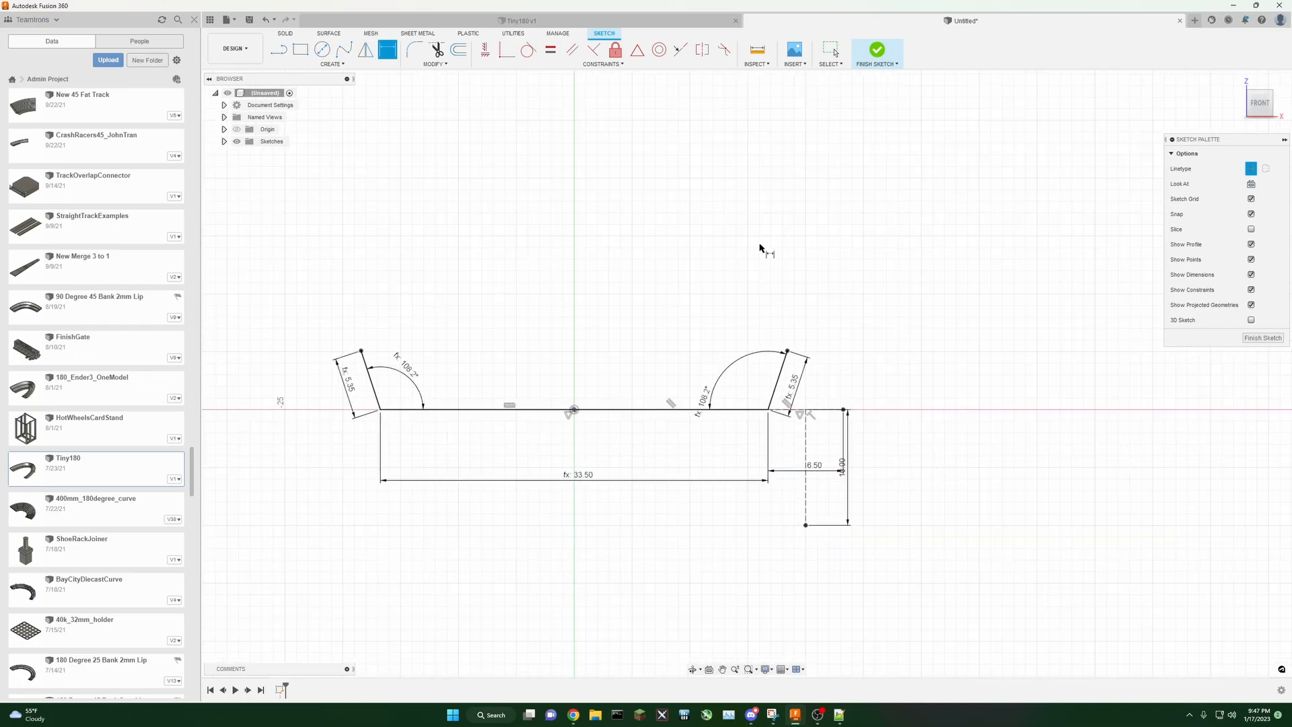
pyautogui.click(425, 63)
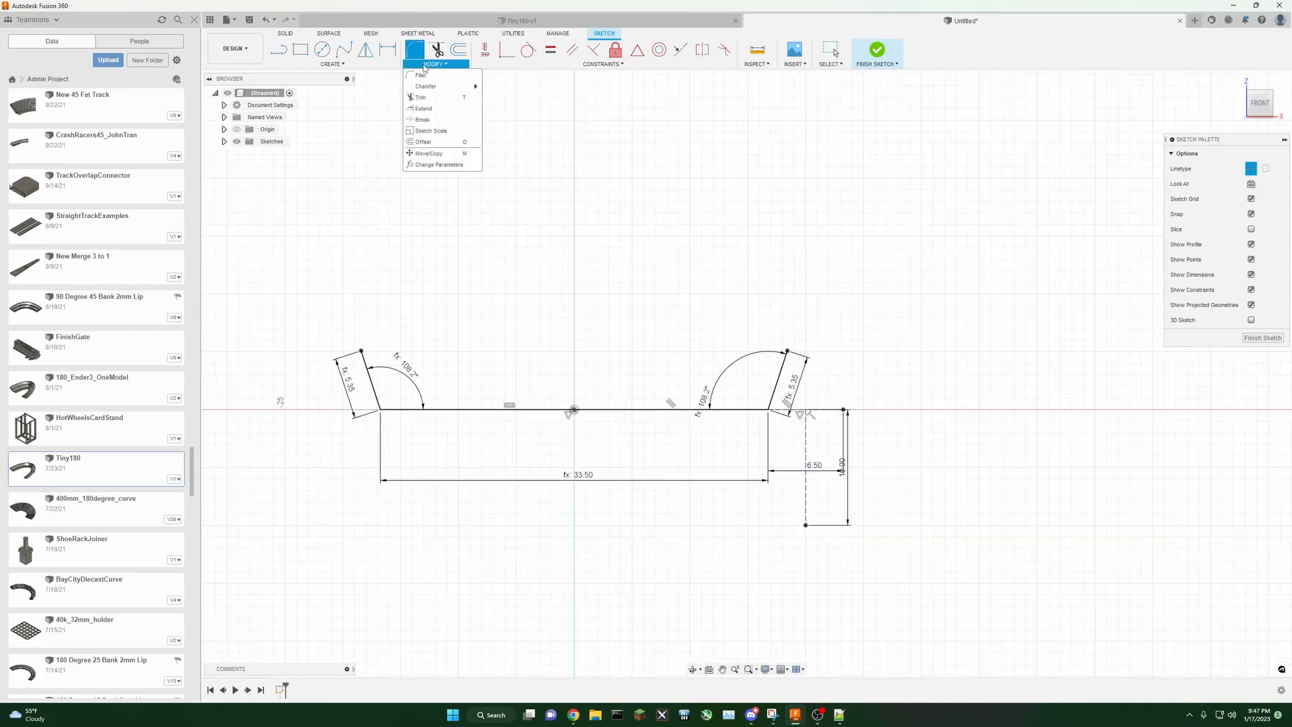
pyautogui.click(435, 165)
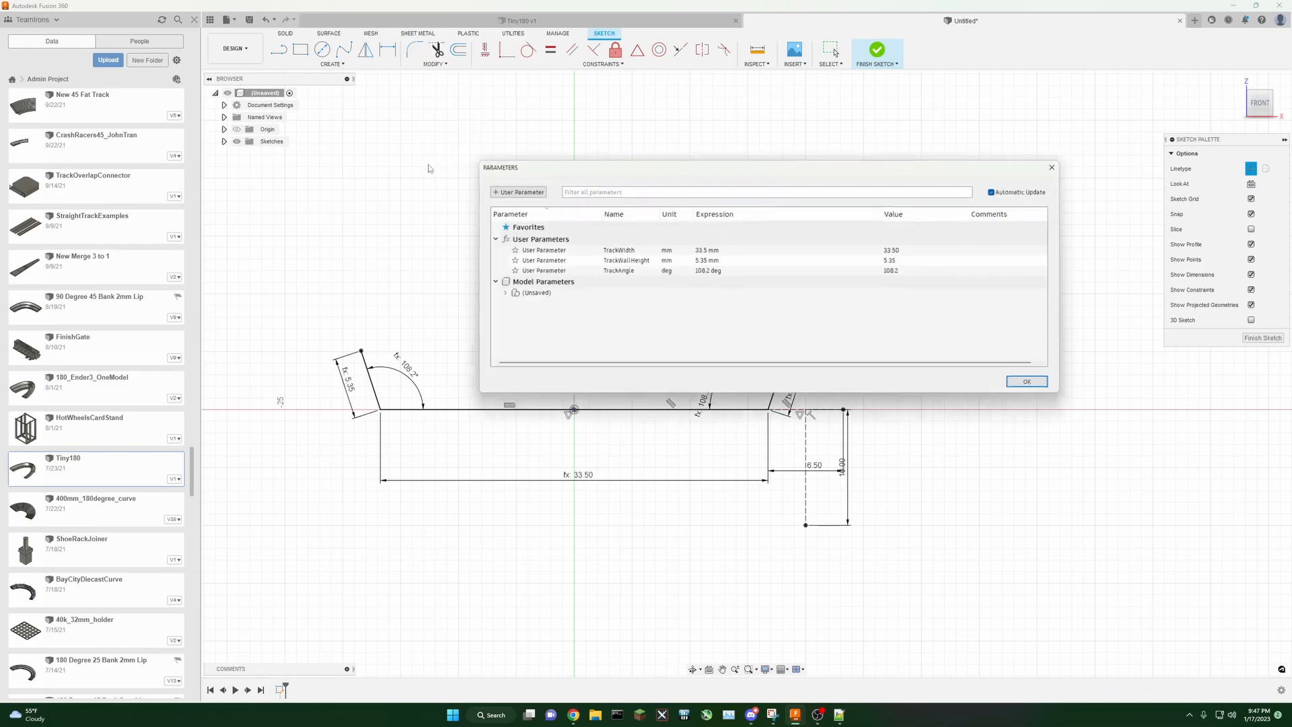
pyautogui.click(493, 294)
pyautogui.click(504, 305)
pyautogui.moveTo(873, 400); pyautogui.dragTo(872, 456)
pyautogui.moveTo(892, 170); pyautogui.dragTo(873, 73)
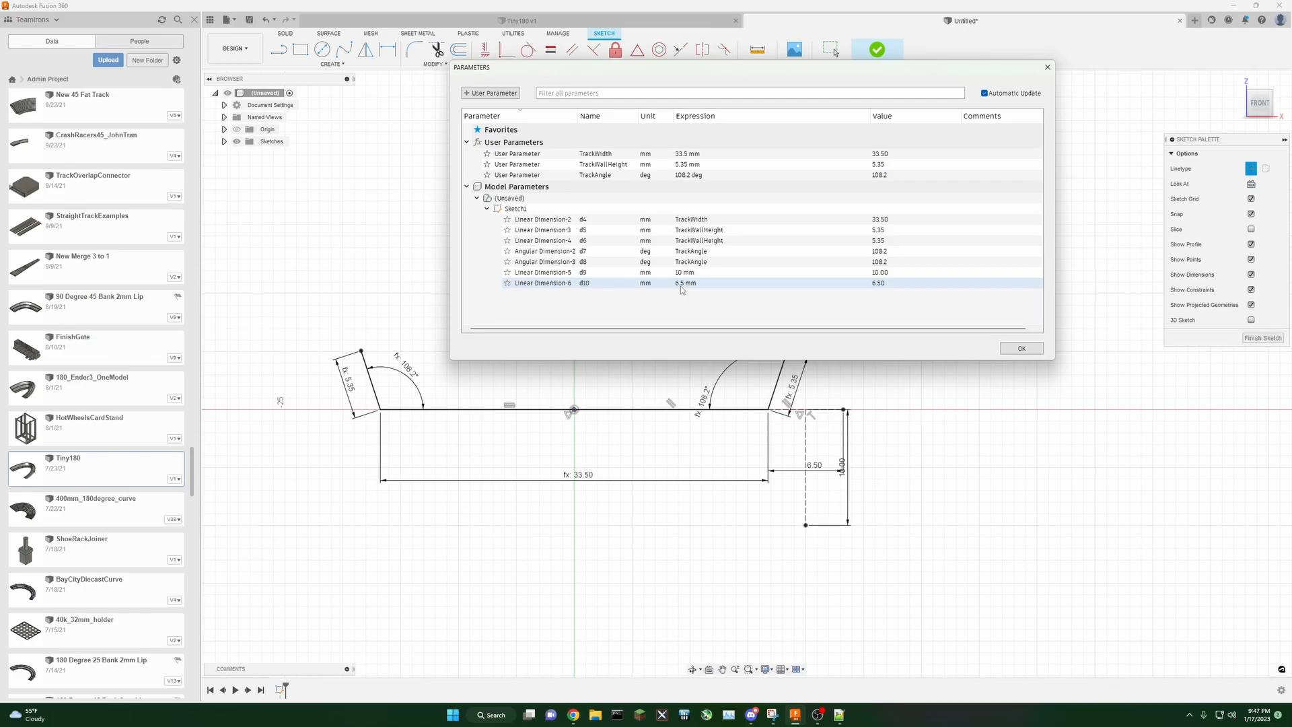
pyautogui.click(745, 283)
pyautogui.click(684, 304)
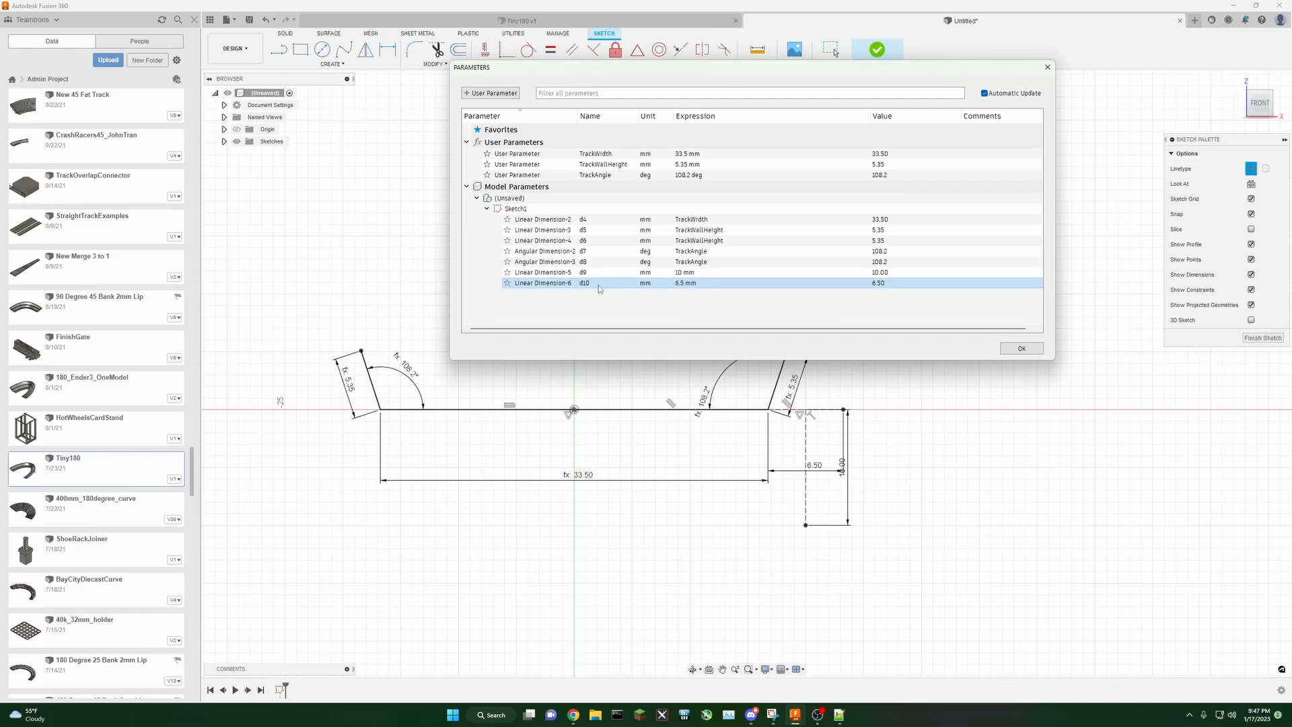
pyautogui.click(546, 284)
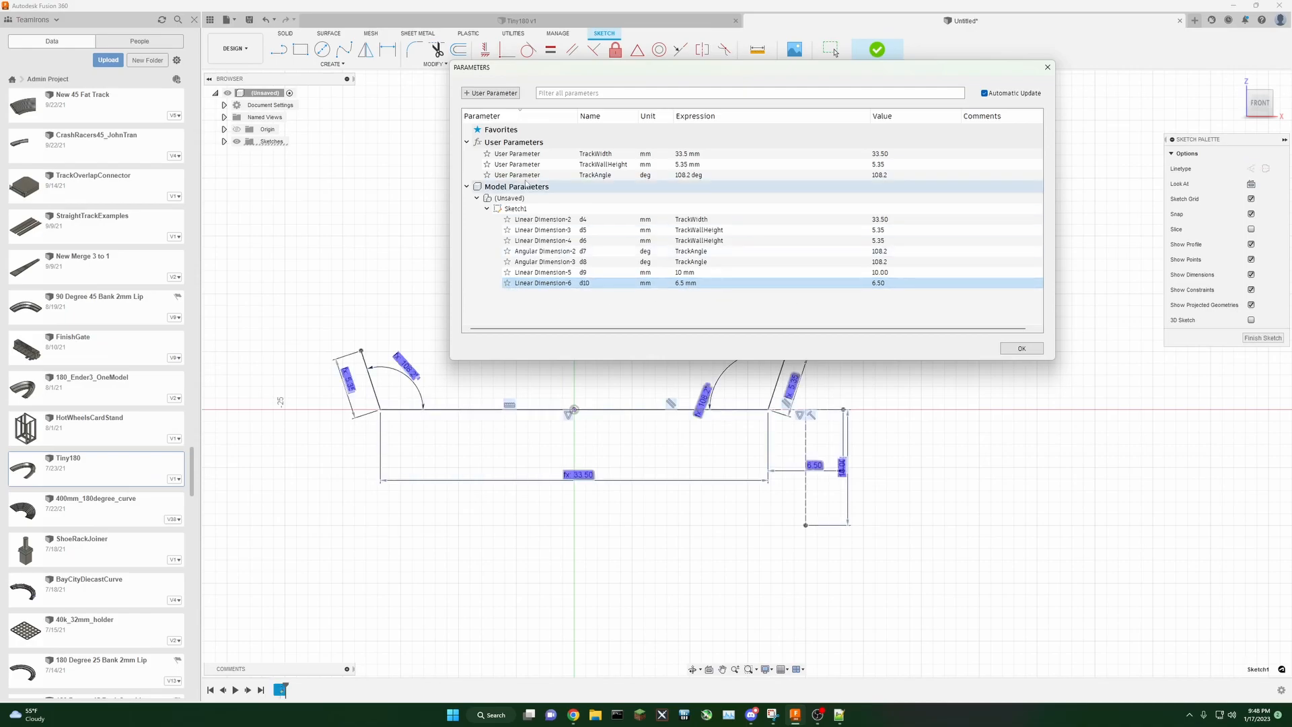
# Step: Add a user parameter named TrackSpacing with the expression 6.5 mm
pyautogui.click(497, 93)
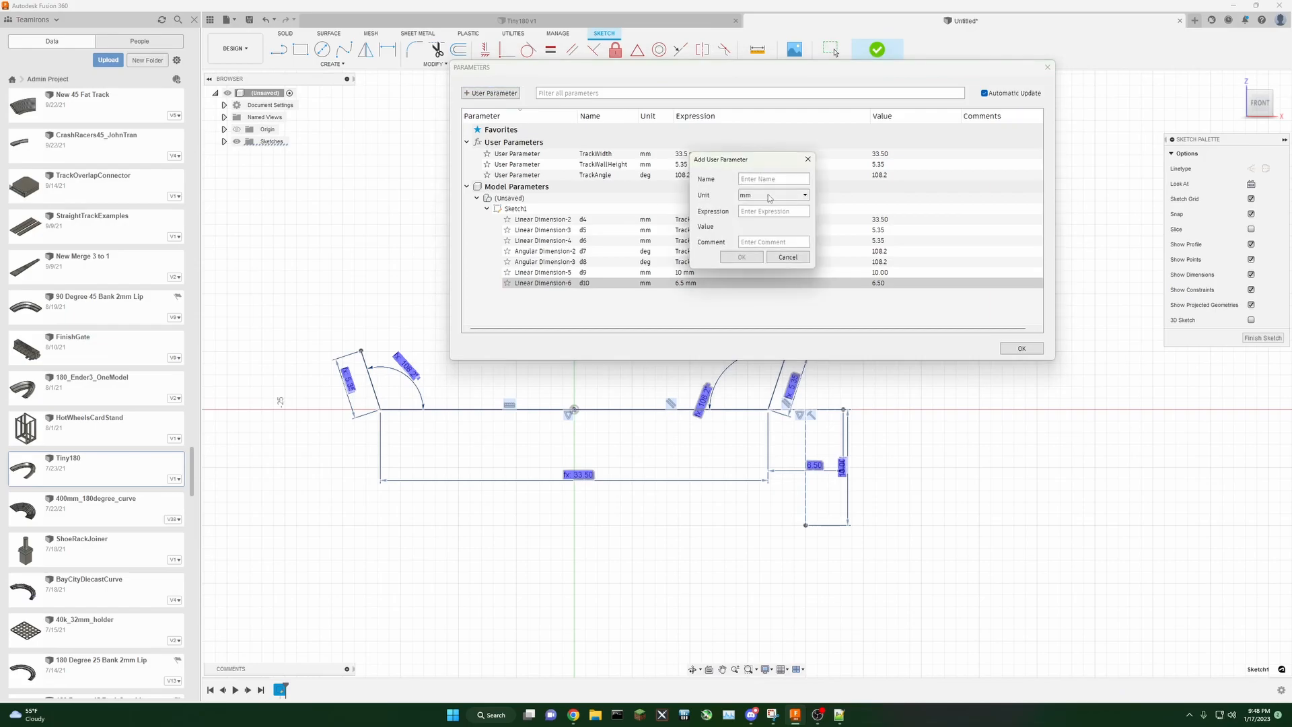
pyautogui.write('TrackSpacing')
pyautogui.moveTo(755, 162); pyautogui.dragTo(813, 117)
pyautogui.write('6.5')
pyautogui.press('Return')
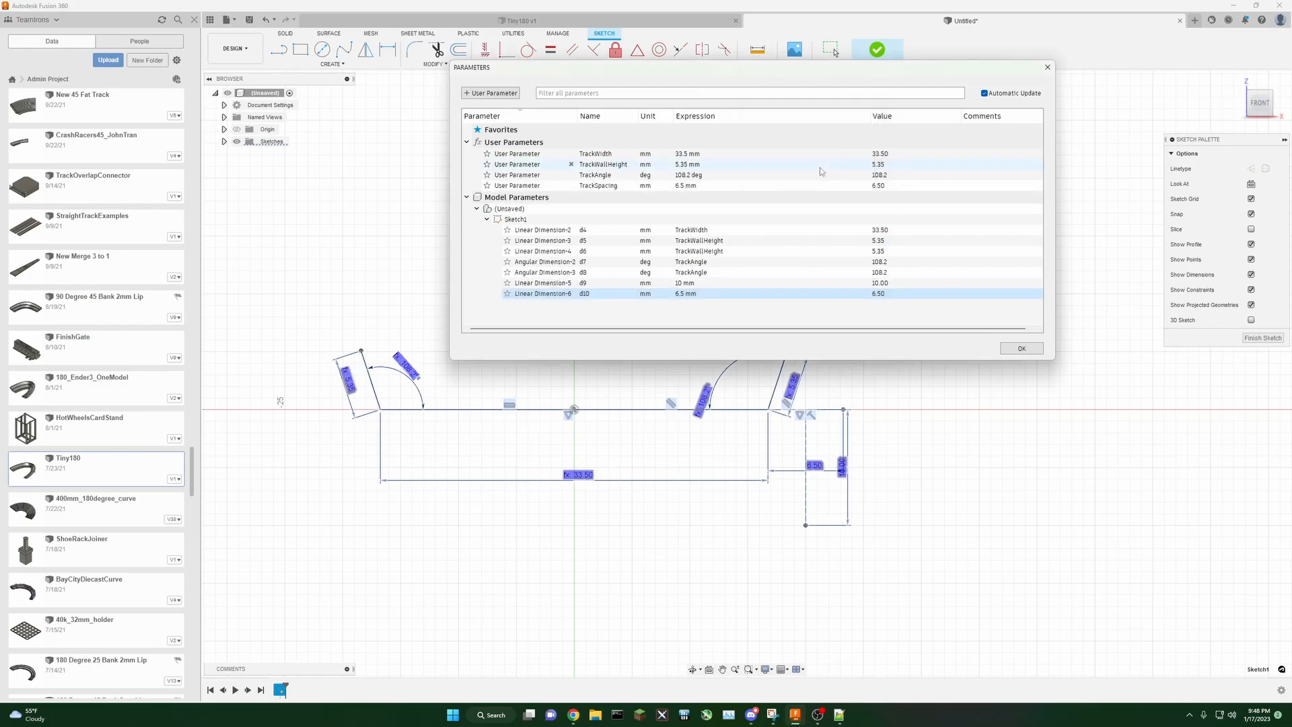
# Step: Set the 6.5 mm spacing dimension's expression to TrackSpacing and close the parameters dialog
pyautogui.click(682, 296)
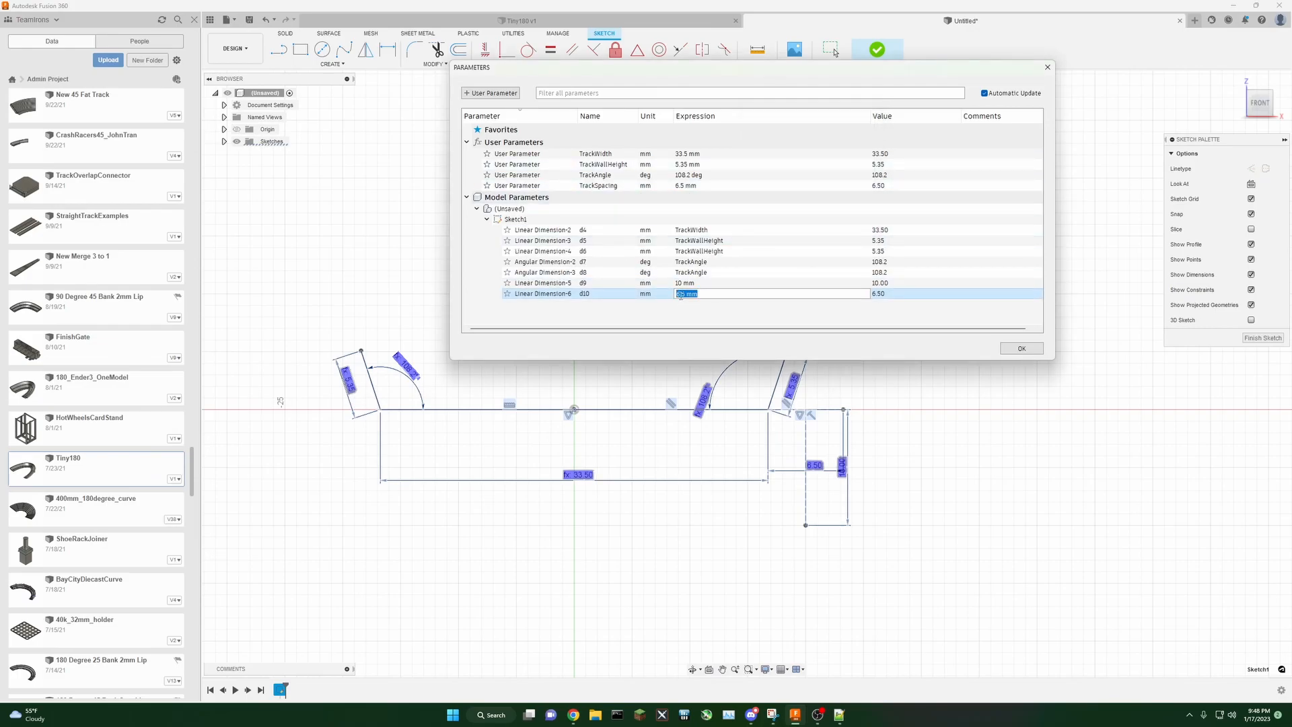
pyautogui.write('Tra')
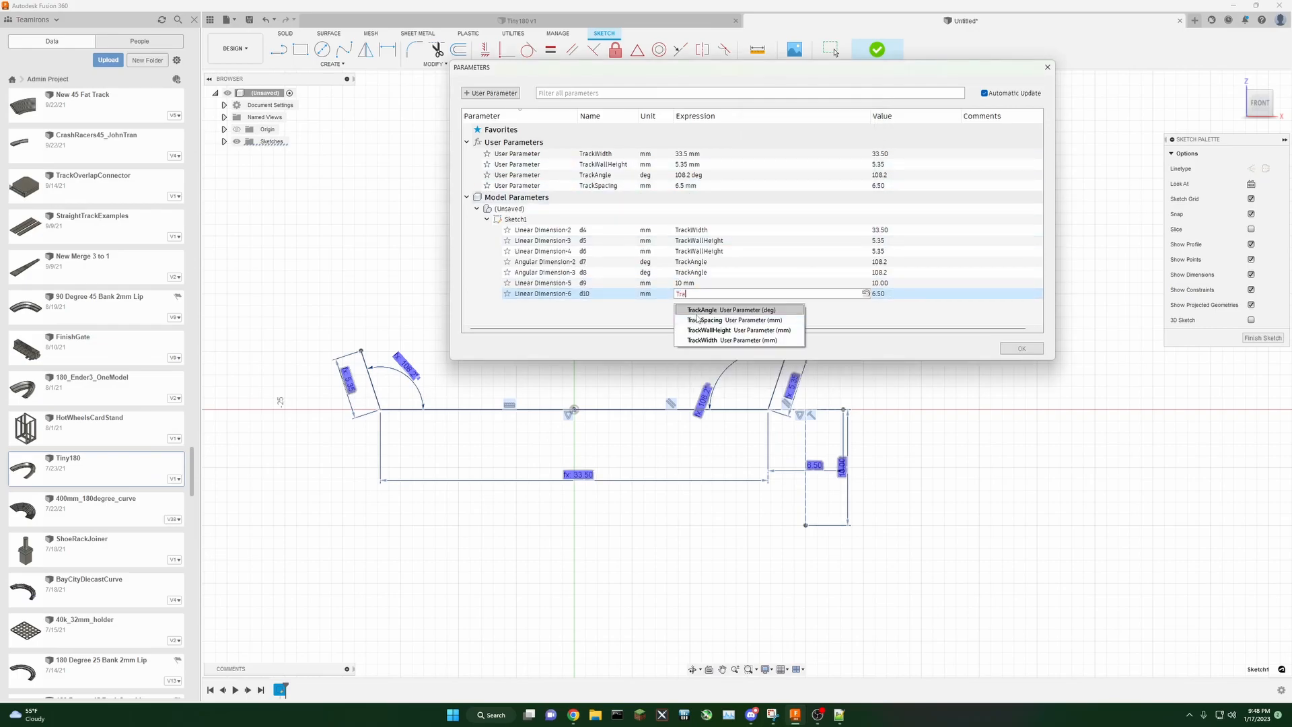
pyautogui.write('ck')
pyautogui.click(697, 320)
pyautogui.press('Return')
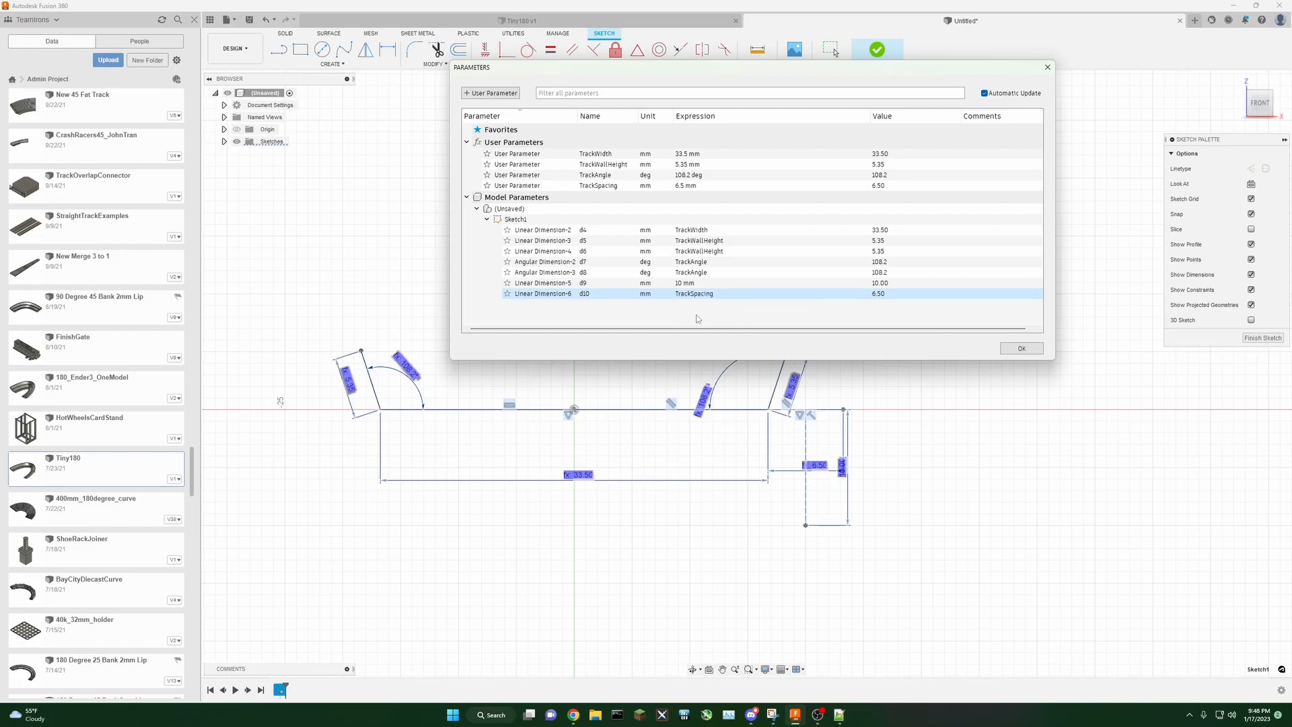
pyautogui.click(896, 398)
pyautogui.click(1024, 349)
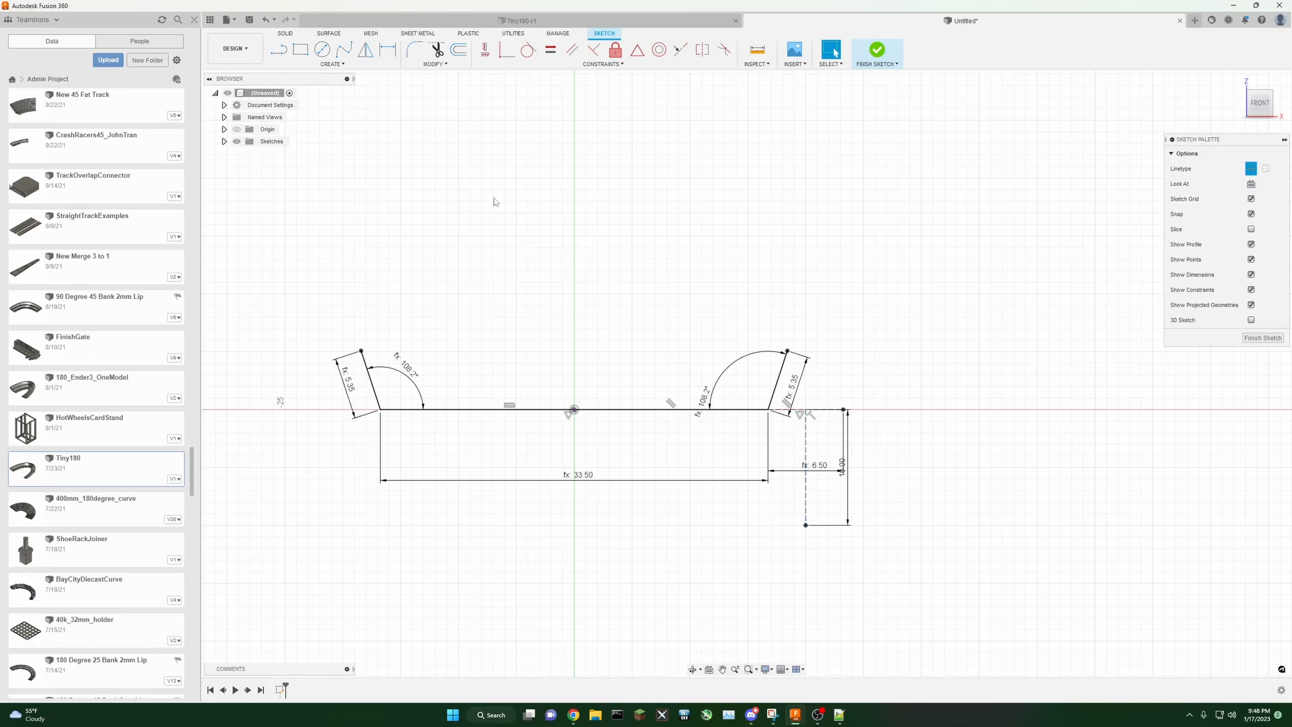
# Step: Mirror the base line and both walls about the vertical construction line
pyautogui.click(332, 65)
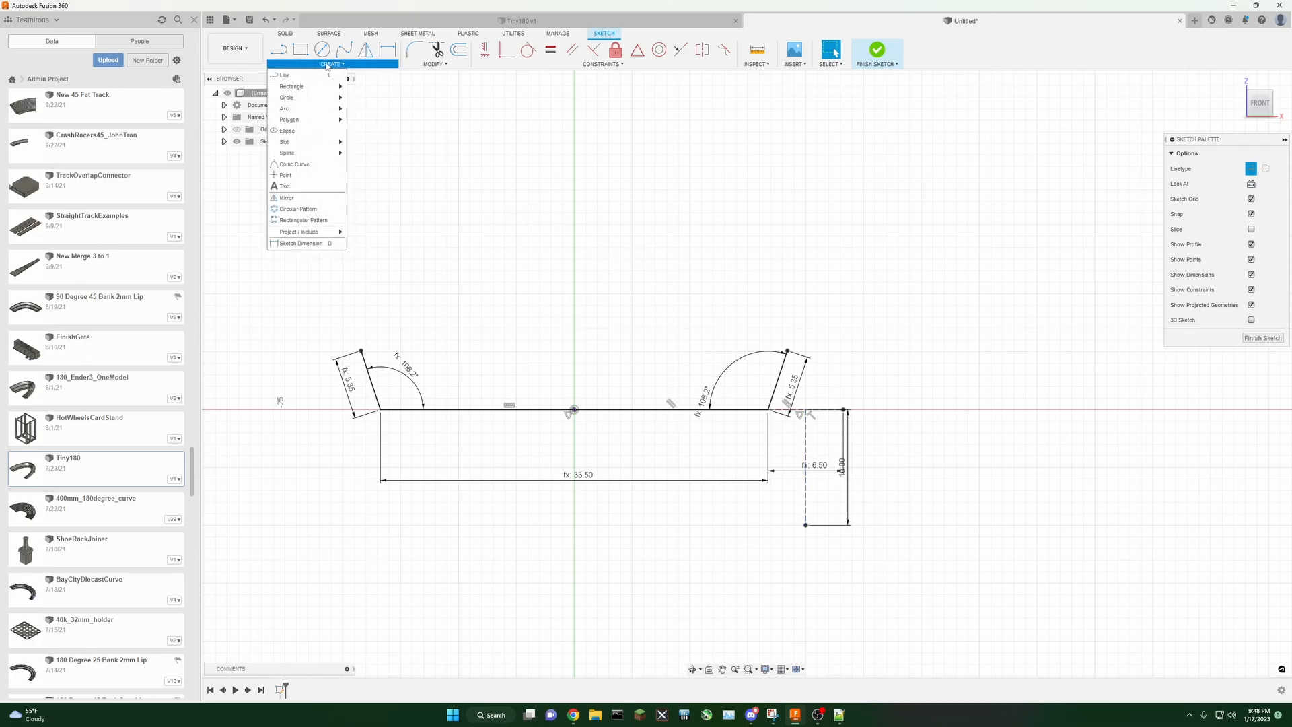
pyautogui.click(290, 200)
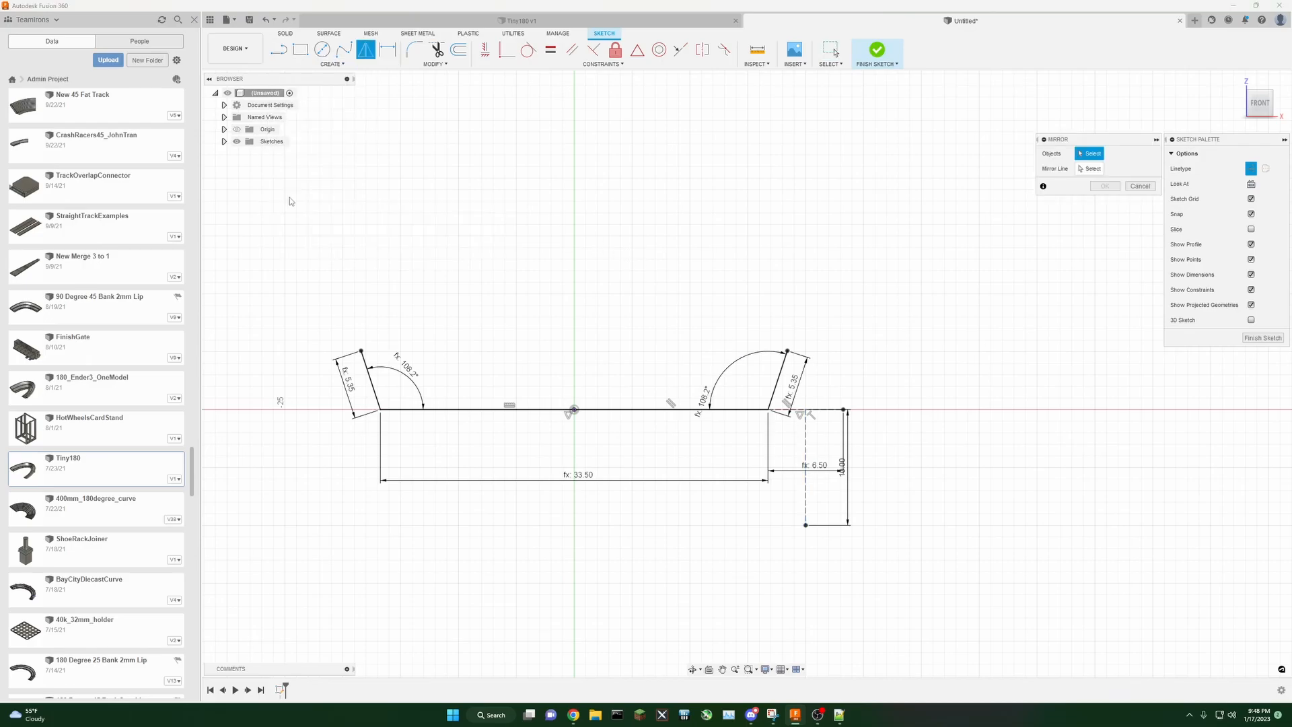
pyautogui.doubleClick(489, 413)
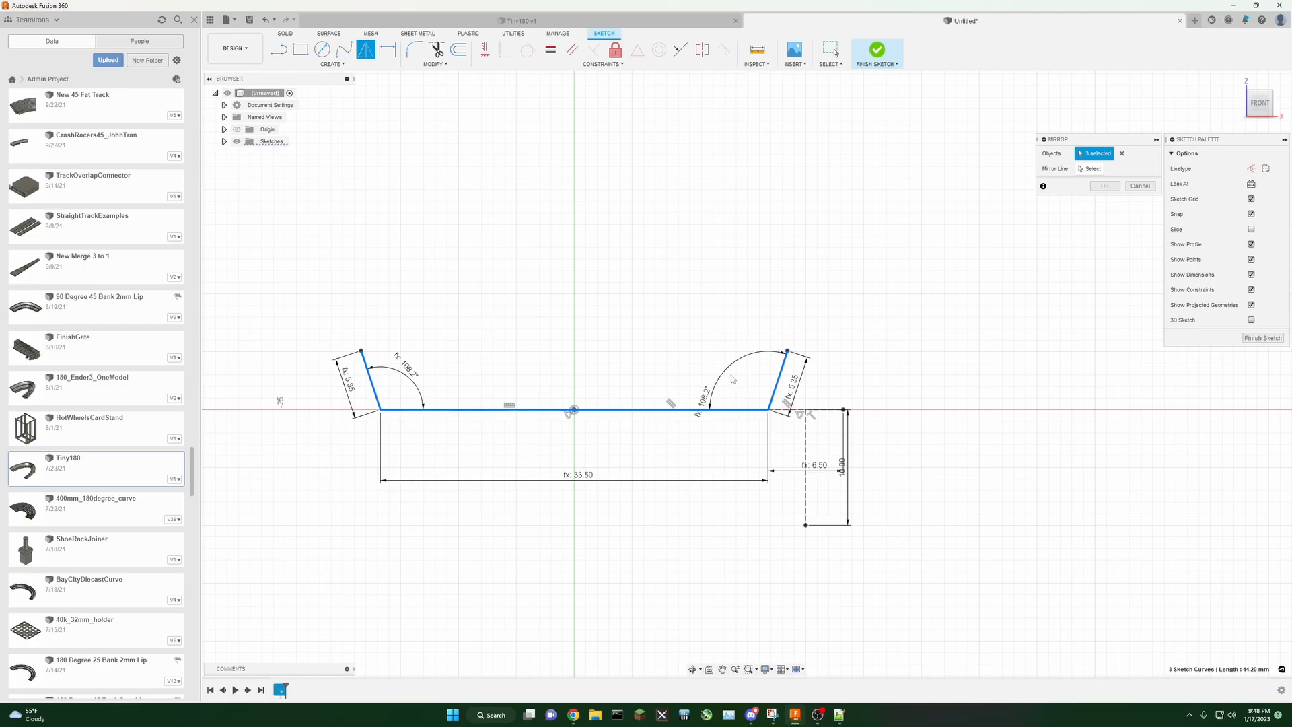
pyautogui.click(782, 382)
pyautogui.click(779, 382)
pyautogui.click(1090, 169)
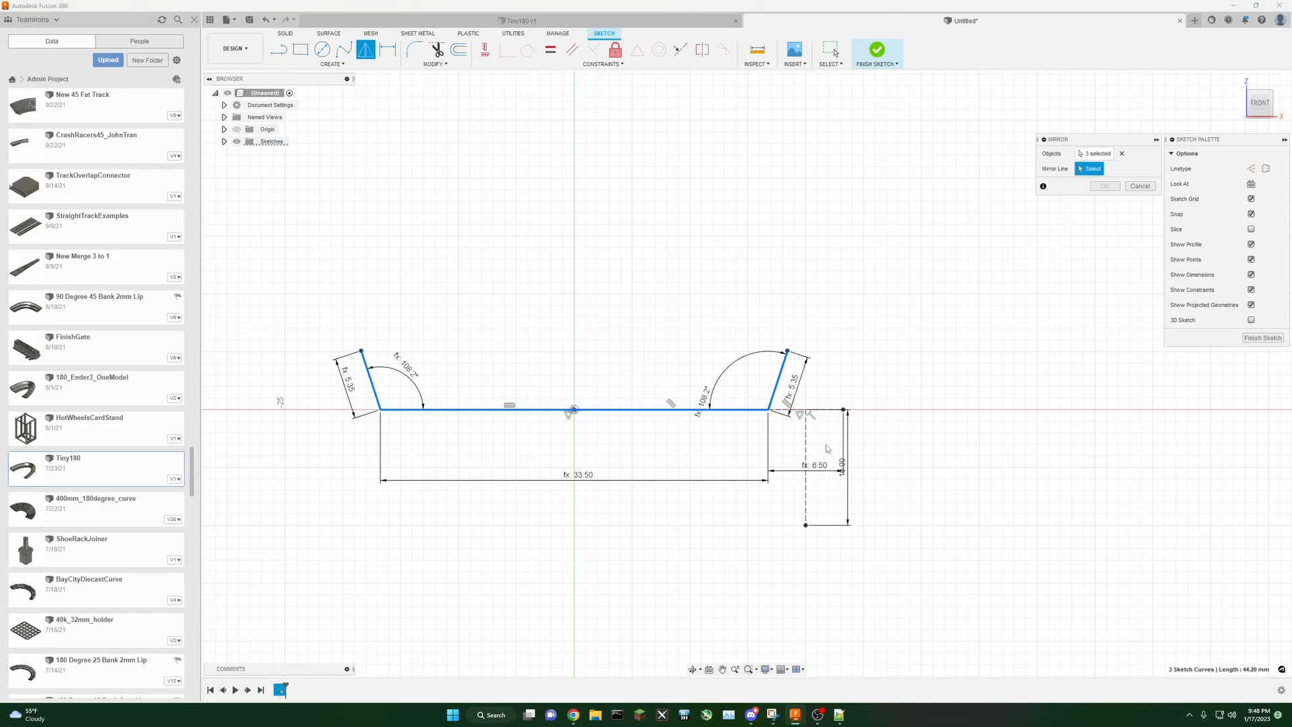
pyautogui.click(806, 445)
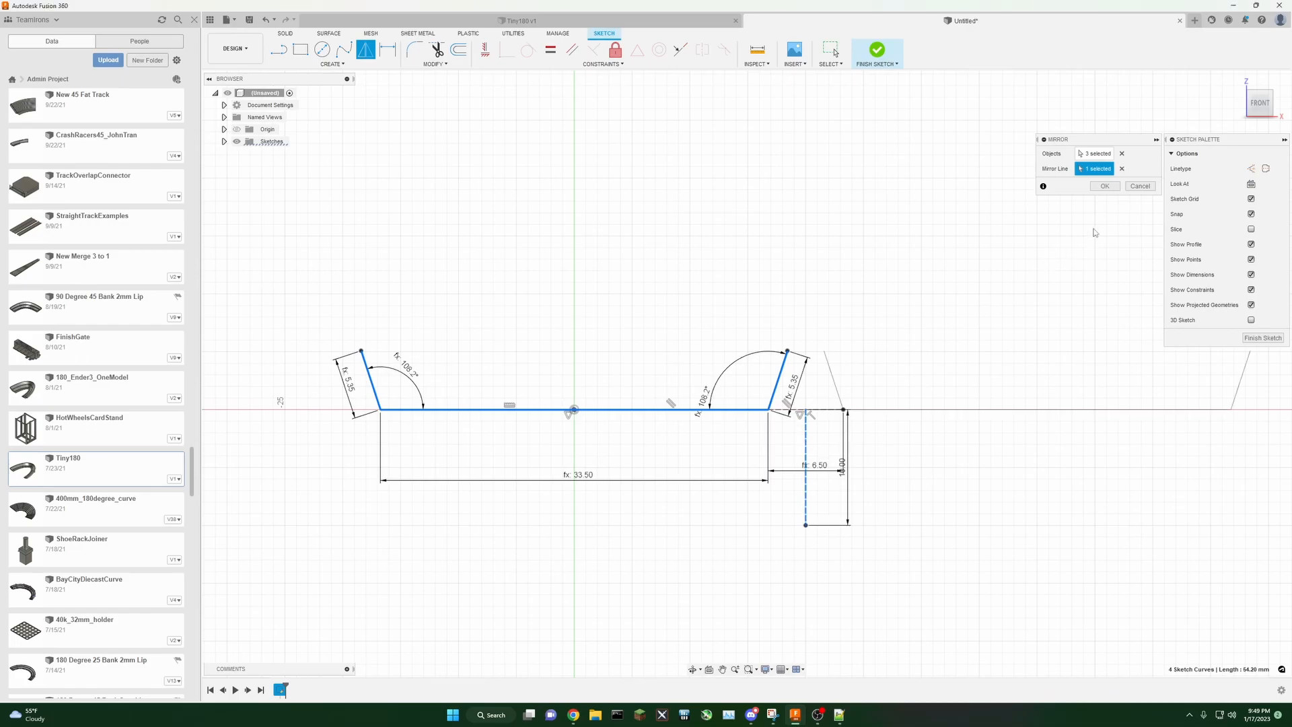
pyautogui.click(1105, 186)
# Step: Draw a solid line joining the top of the original right wall to the top of the mirrored wall beside it
pyautogui.scroll(-3, 891, 251)
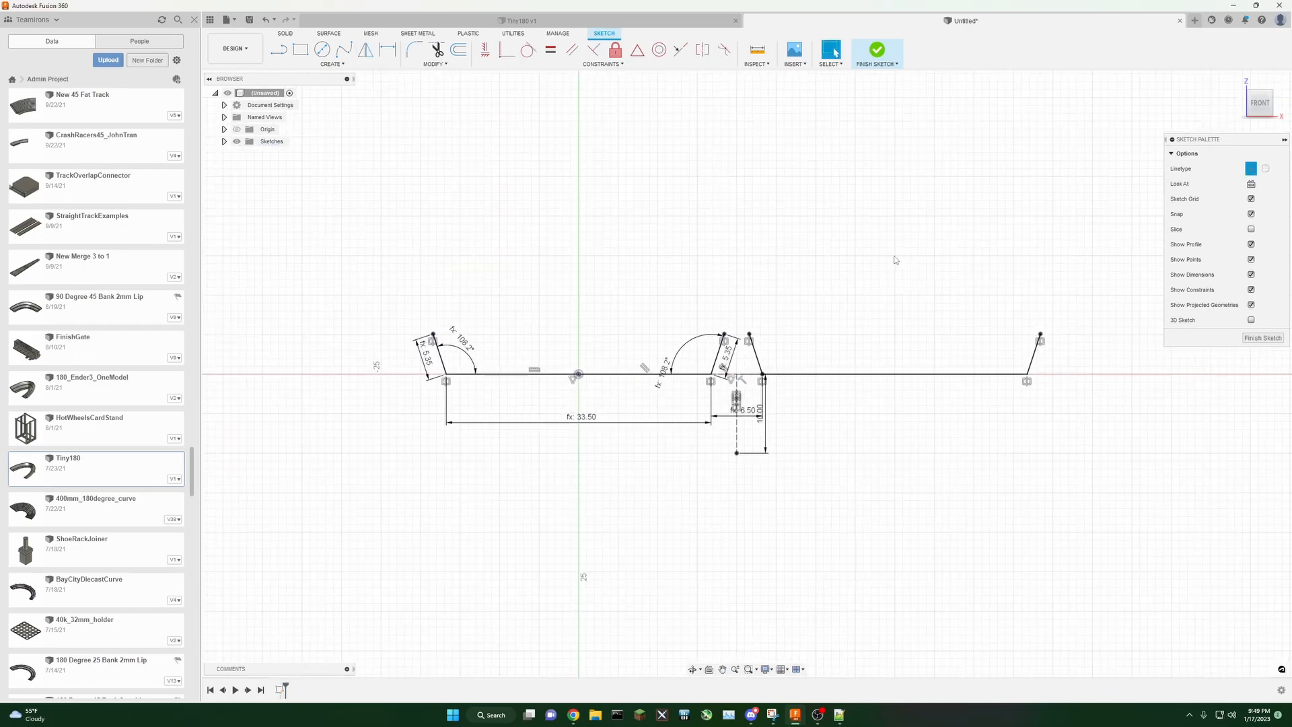
pyautogui.moveTo(877, 233); pyautogui.dragTo(830, 271, button='middle')
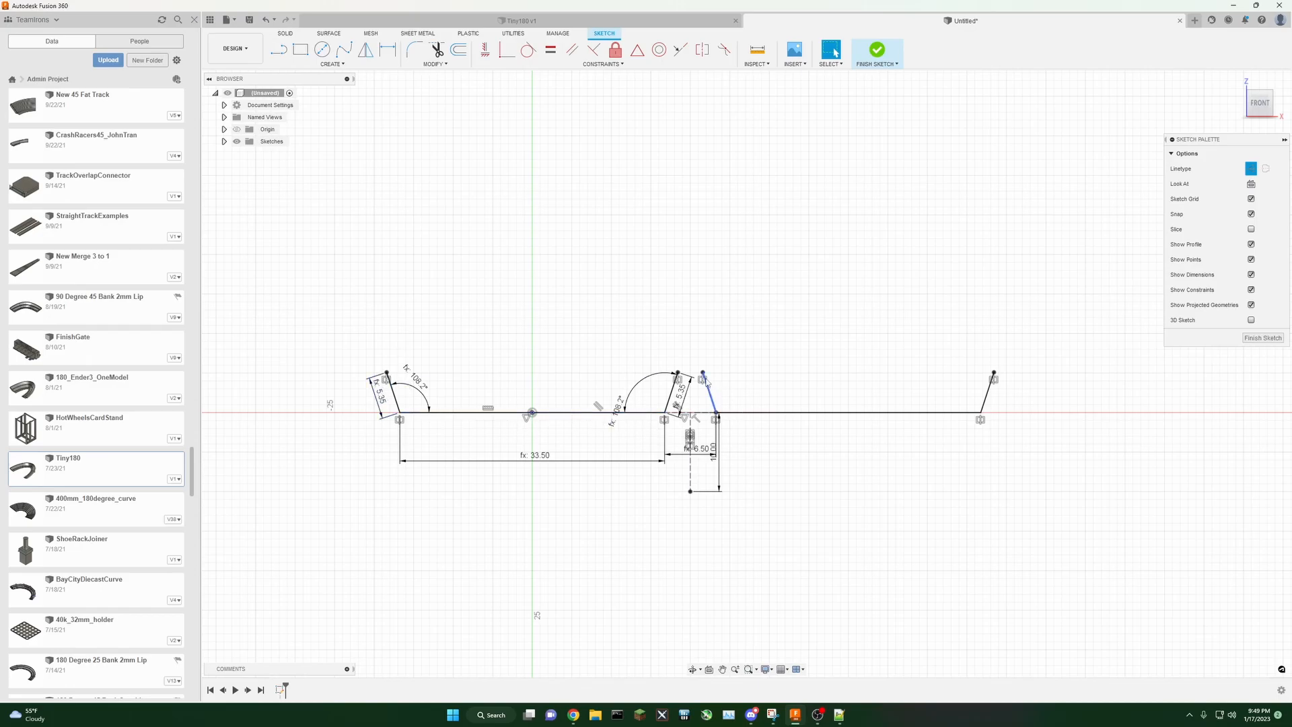
pyautogui.moveTo(907, 326); pyautogui.dragTo(836, 331, button='middle')
pyautogui.click(279, 50)
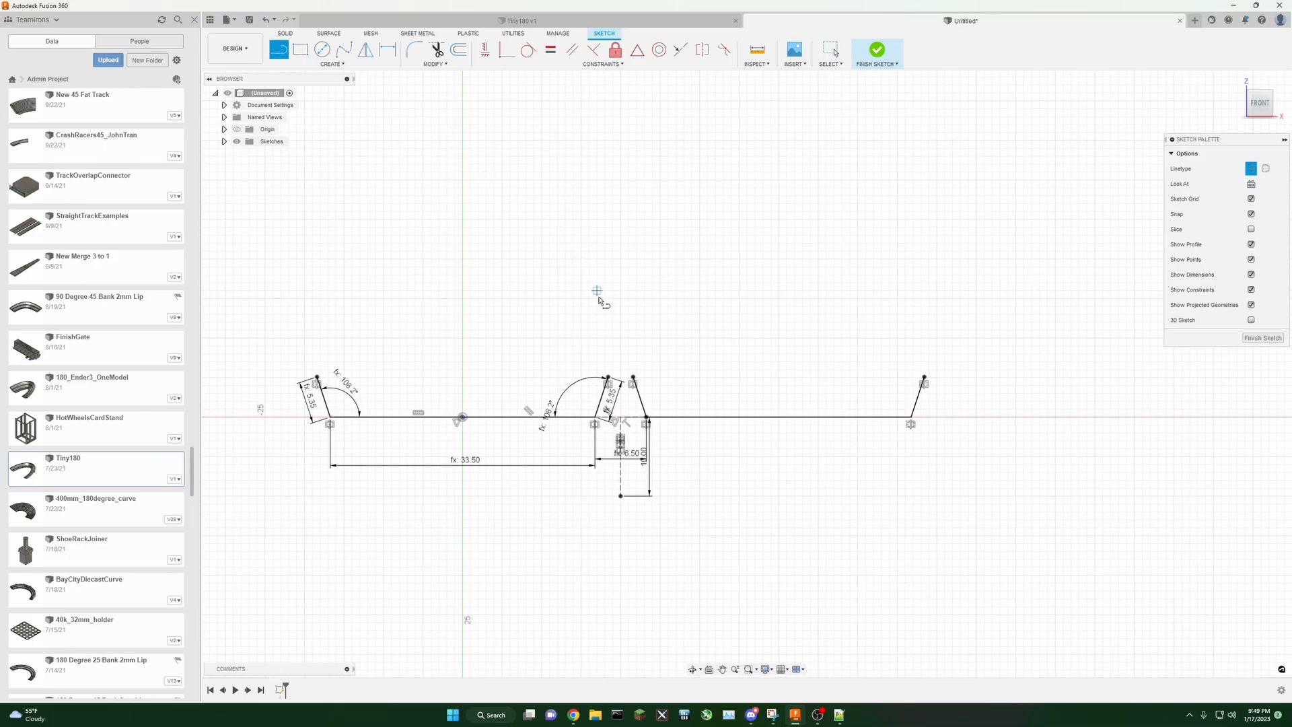
pyautogui.click(633, 378)
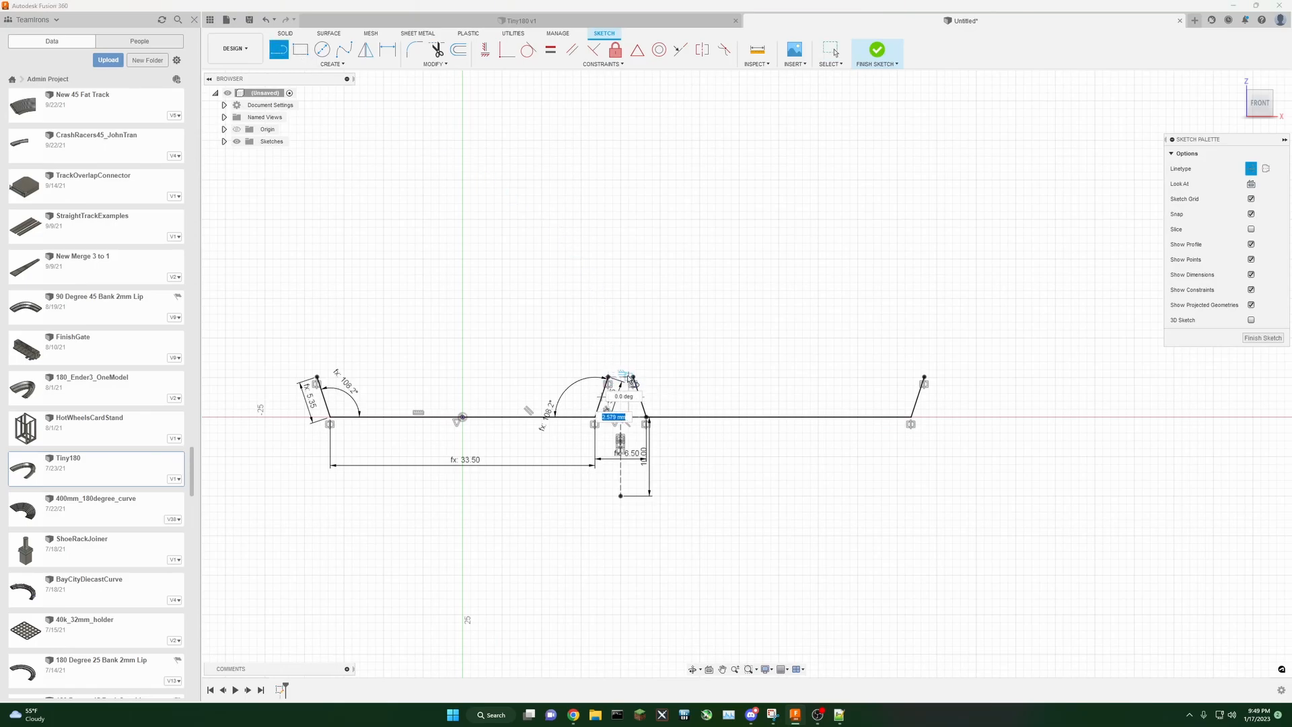
pyautogui.click(1251, 169)
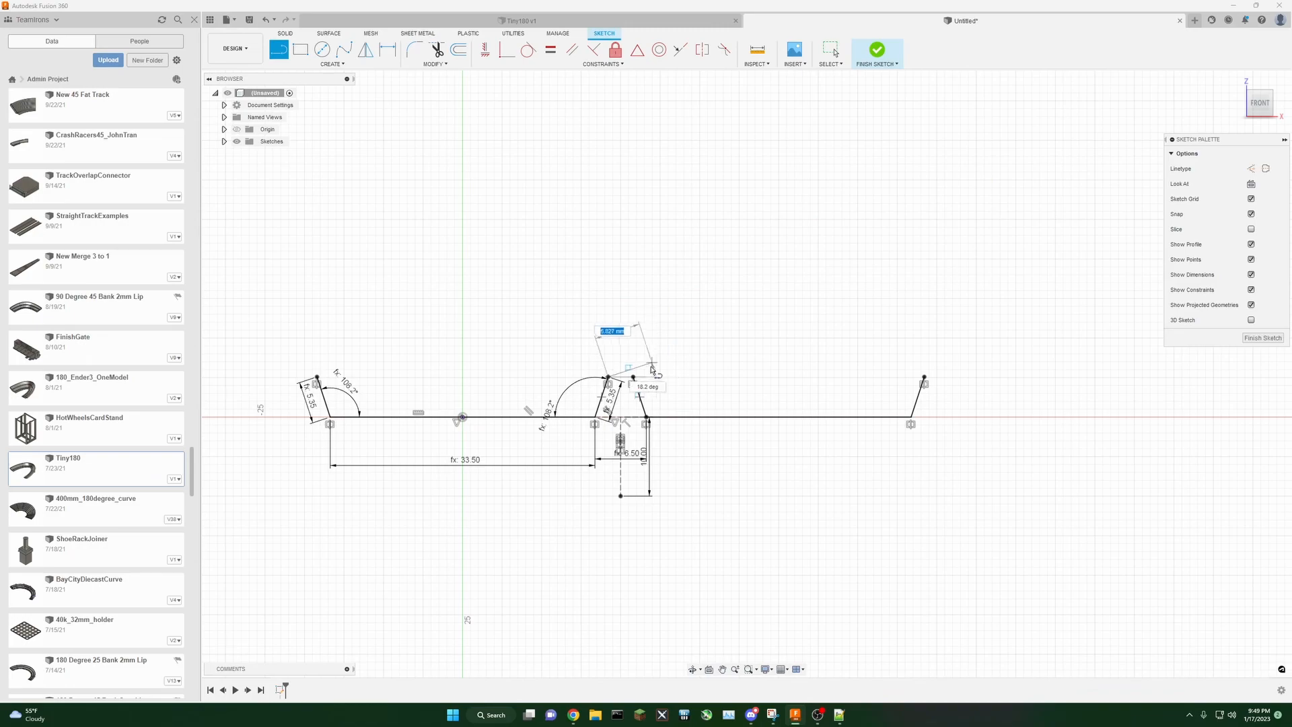
pyautogui.click(608, 378)
pyautogui.scroll(3, 694, 374)
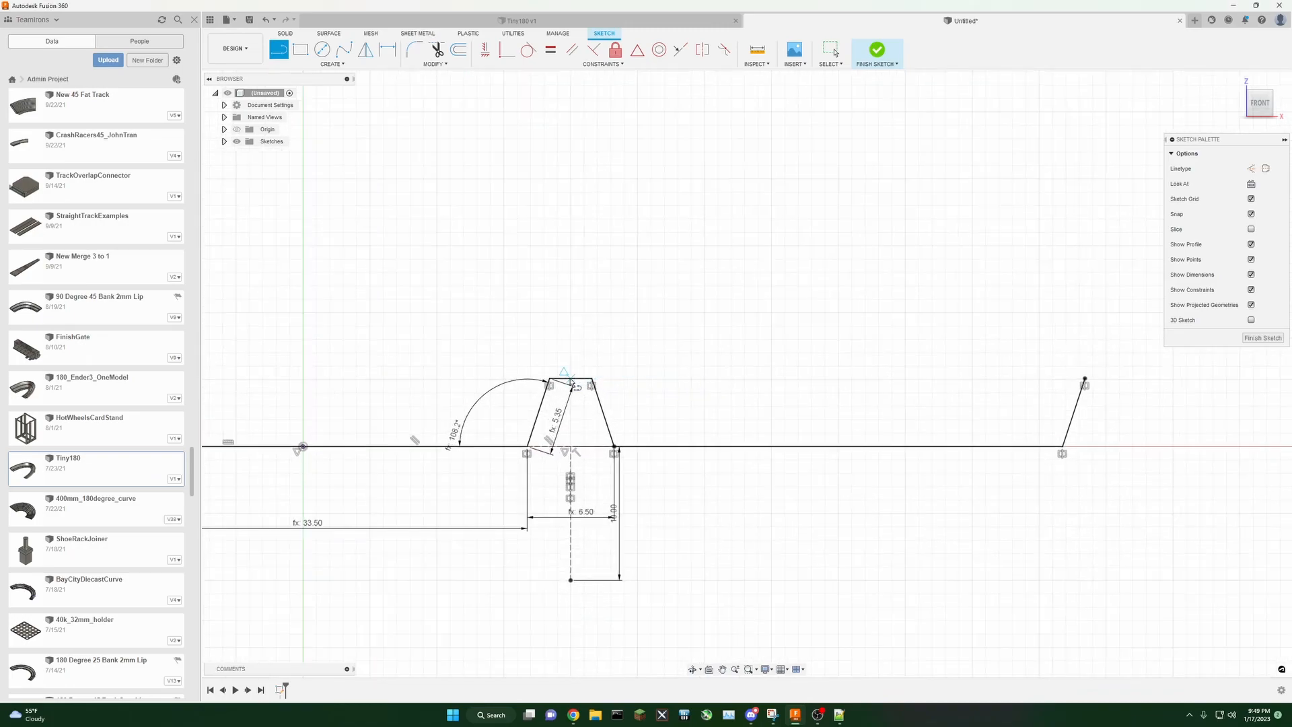
# Step: Draw a horizontal construction line from the right wall's base with its length set to TrackSpacing
pyautogui.scroll(-3, 653, 370)
pyautogui.press('Escape')
pyautogui.moveTo(721, 356); pyautogui.dragTo(649, 325, button='middle')
pyautogui.press('l')
pyautogui.click(1249, 169)
pyautogui.click(814, 388)
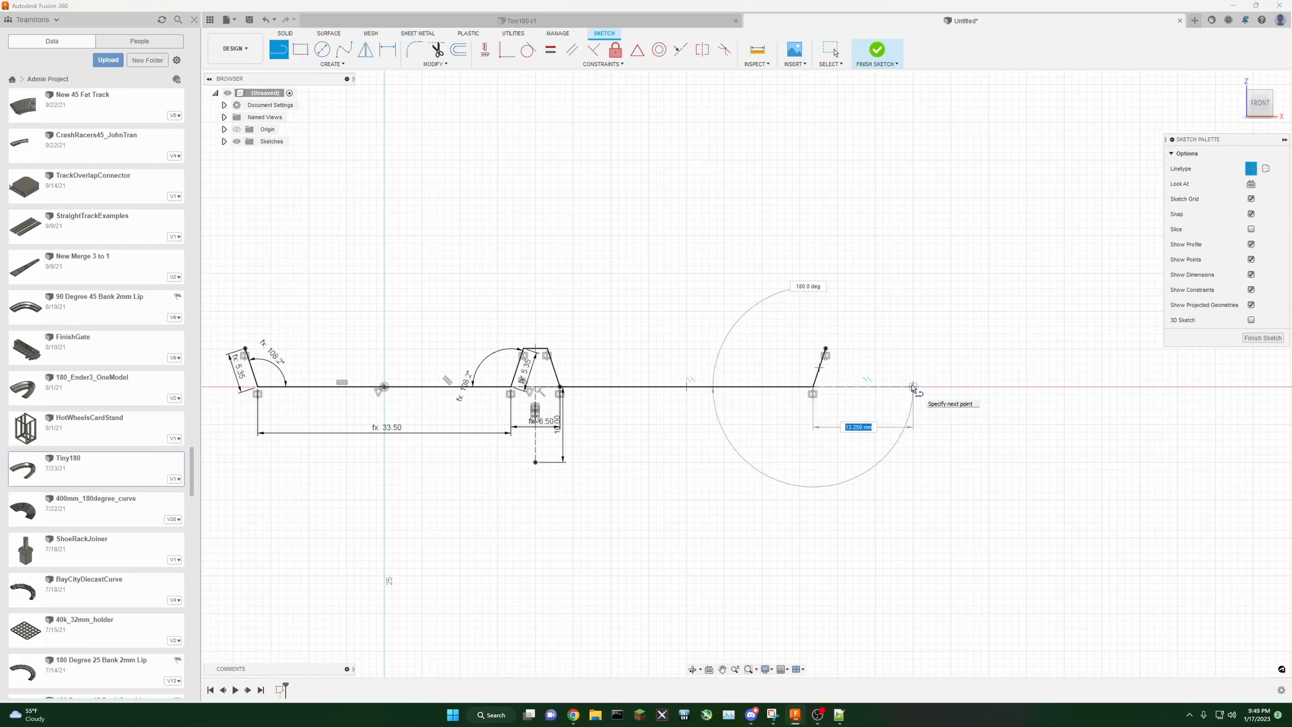
pyautogui.write('tra')
pyautogui.press('Down')
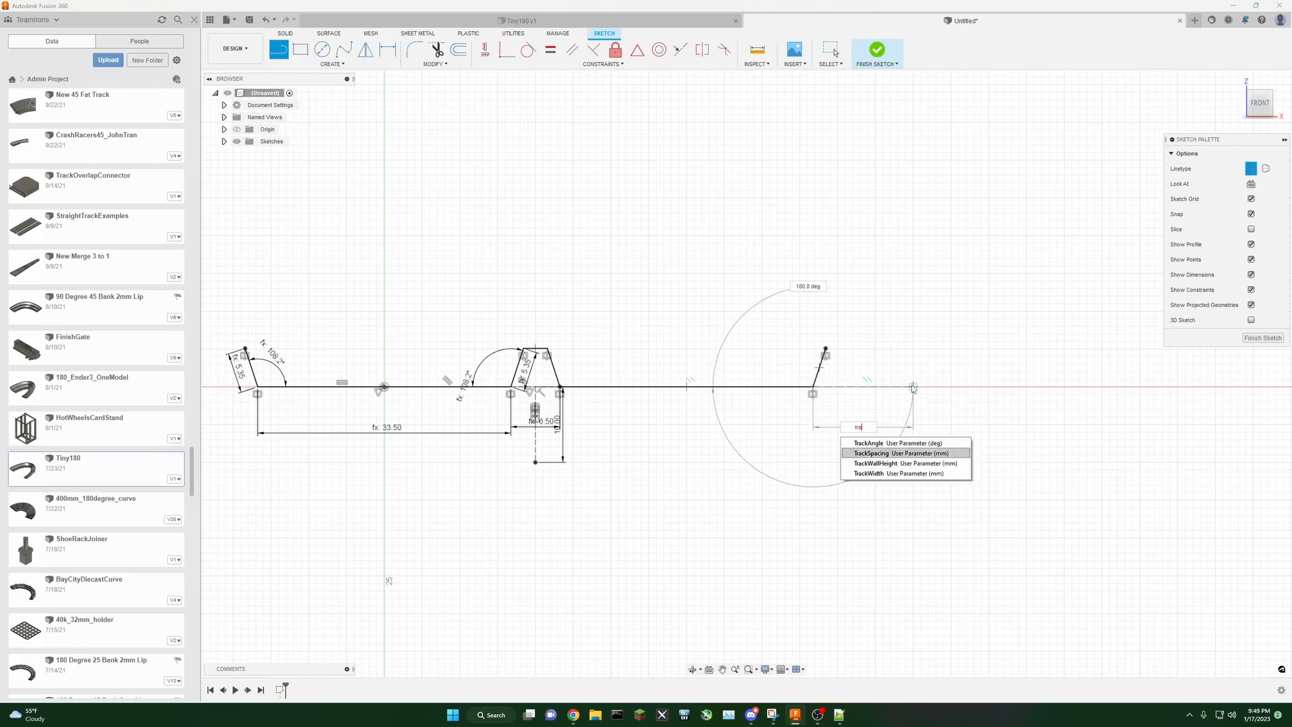
pyautogui.press('Return')
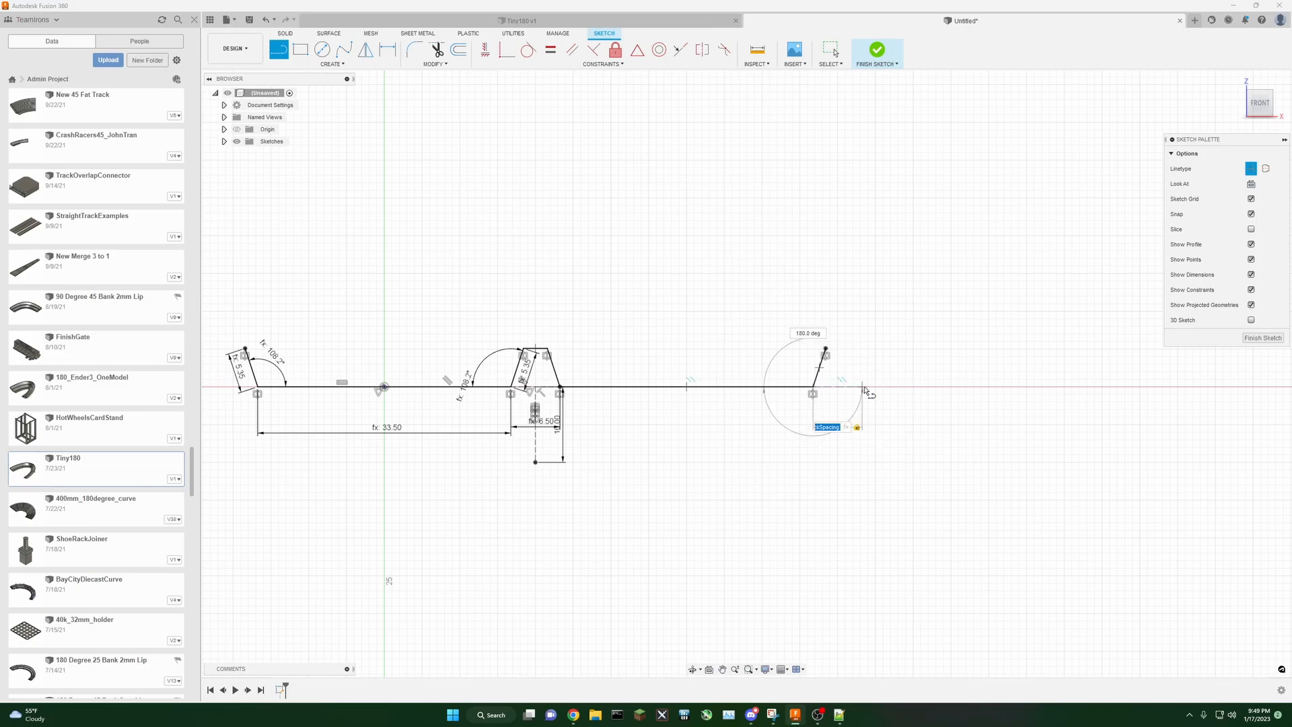
pyautogui.click(862, 388)
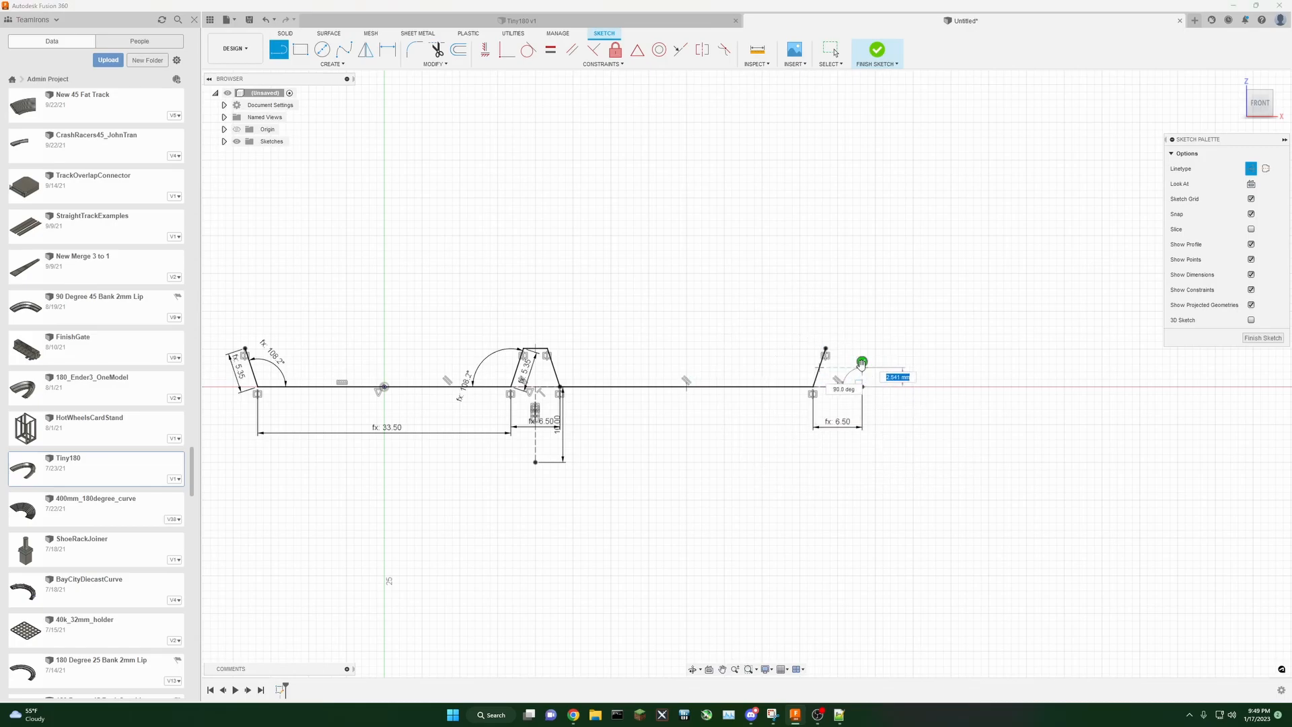
# Step: Draw a 10 mm vertical construction line down from the midpoint of that spacing line
pyautogui.click(838, 387)
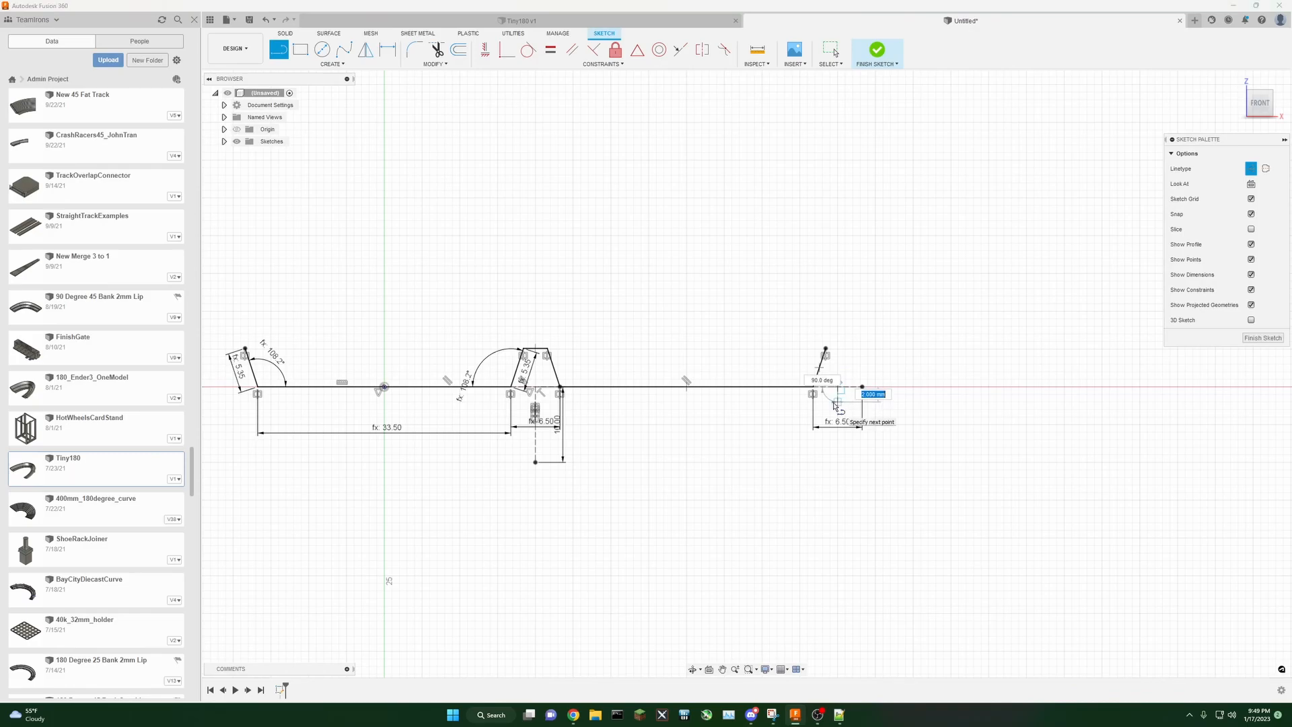
pyautogui.write('10')
pyautogui.press('Return')
pyautogui.press('Escape')
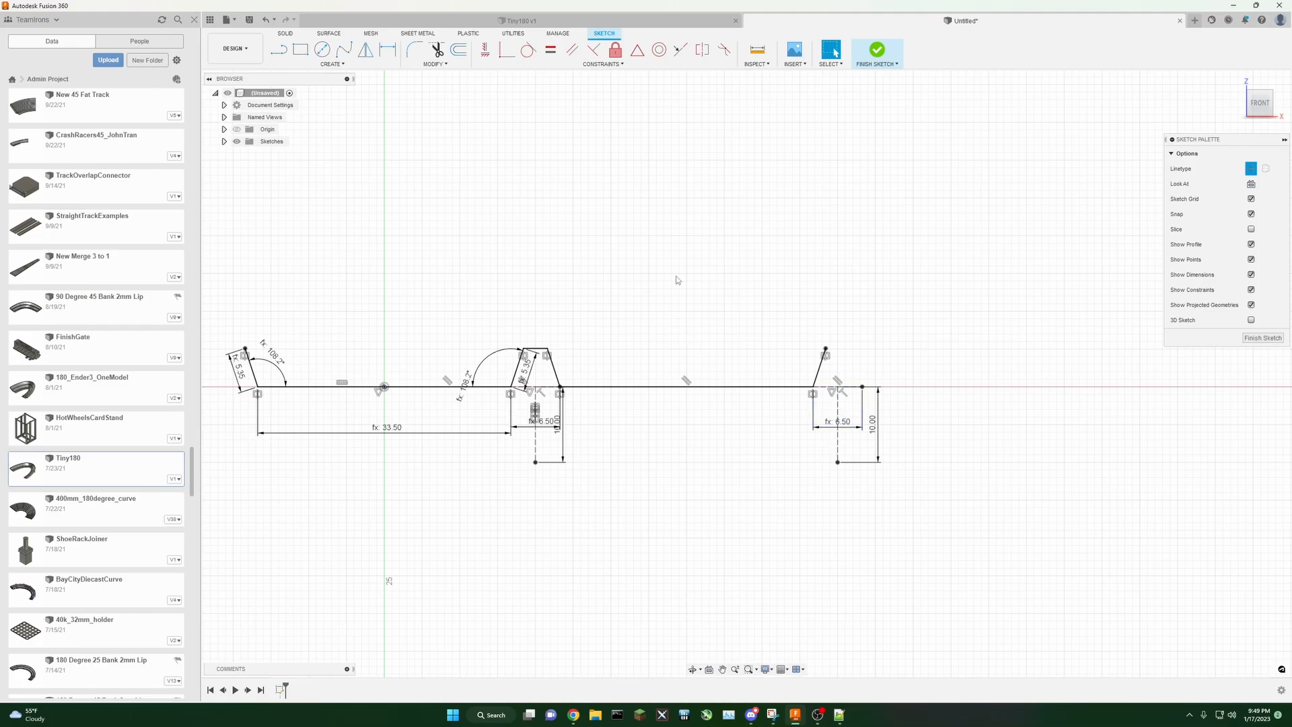
# Step: Mirror the whole track profile about the new vertical construction line
pyautogui.click(332, 65)
pyautogui.click(296, 208)
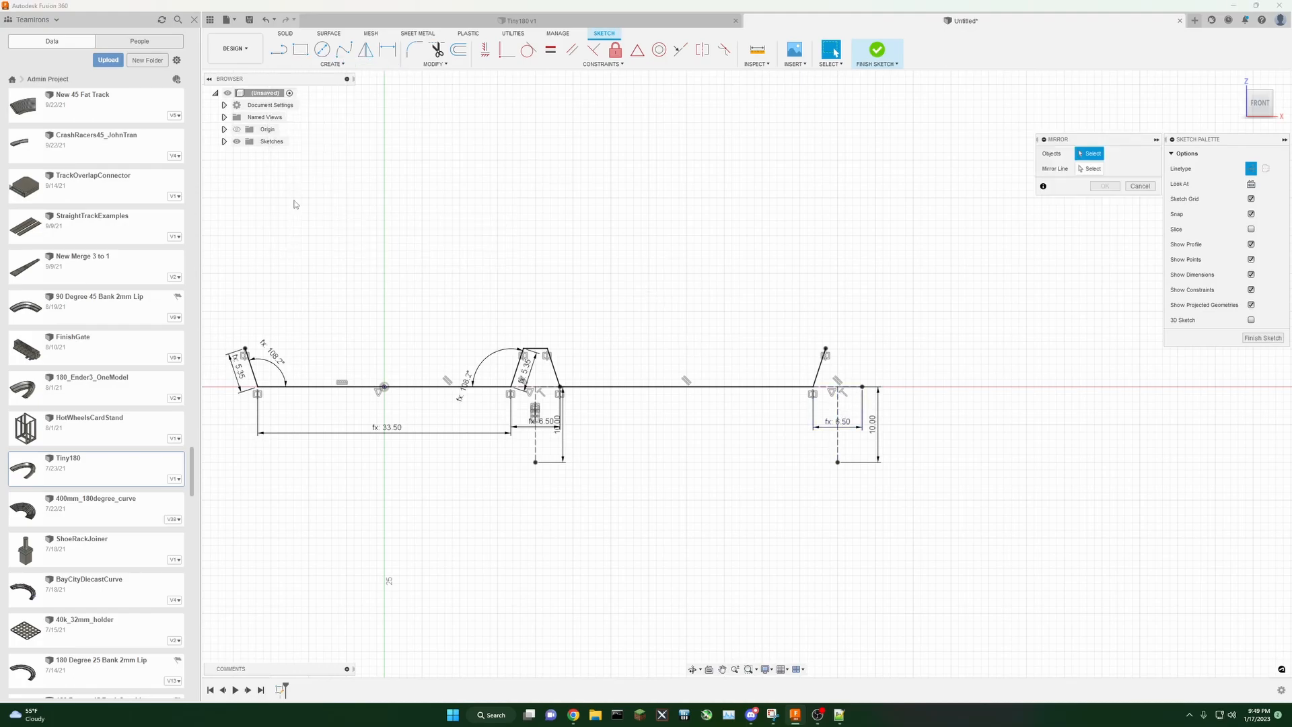
pyautogui.doubleClick(254, 372)
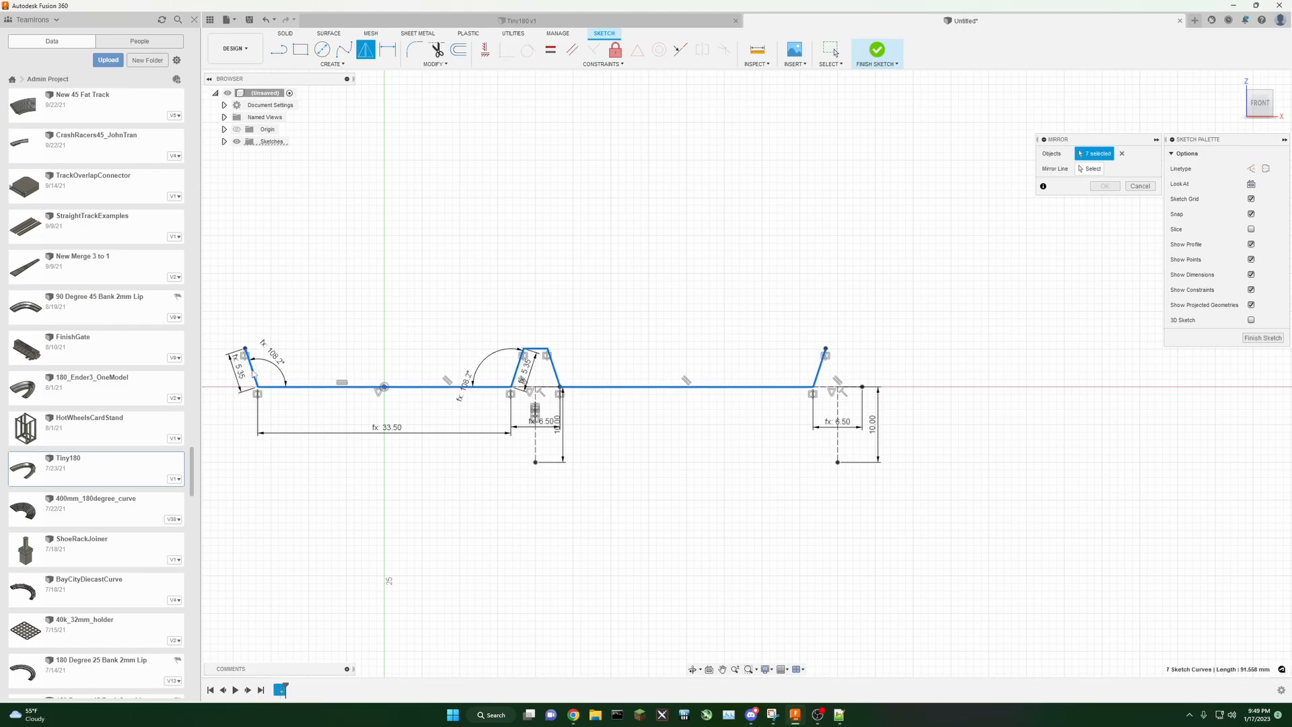
pyautogui.click(1090, 169)
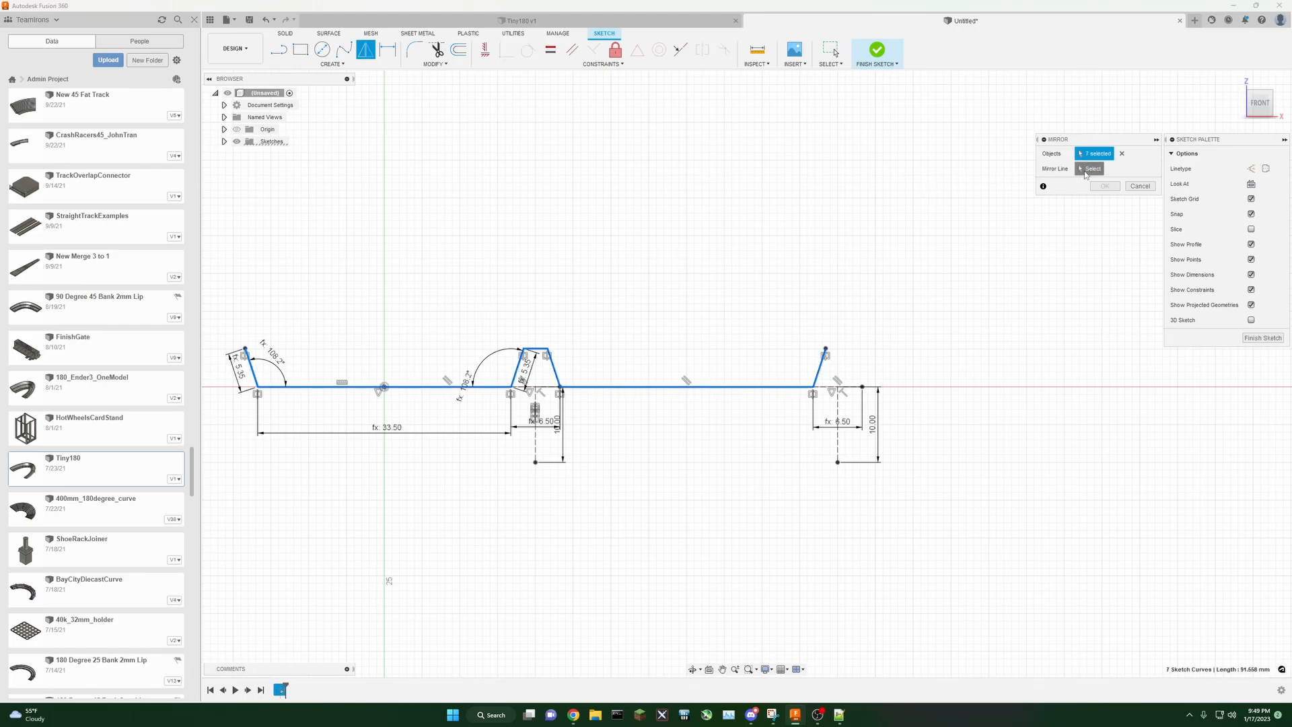
pyautogui.click(840, 450)
pyautogui.click(1105, 187)
# Step: Draw a line joining the tops of the two neighbouring walls and finish the sketch
pyautogui.click(278, 49)
pyautogui.click(825, 348)
pyautogui.click(849, 349)
pyautogui.scroll(-3, 921, 328)
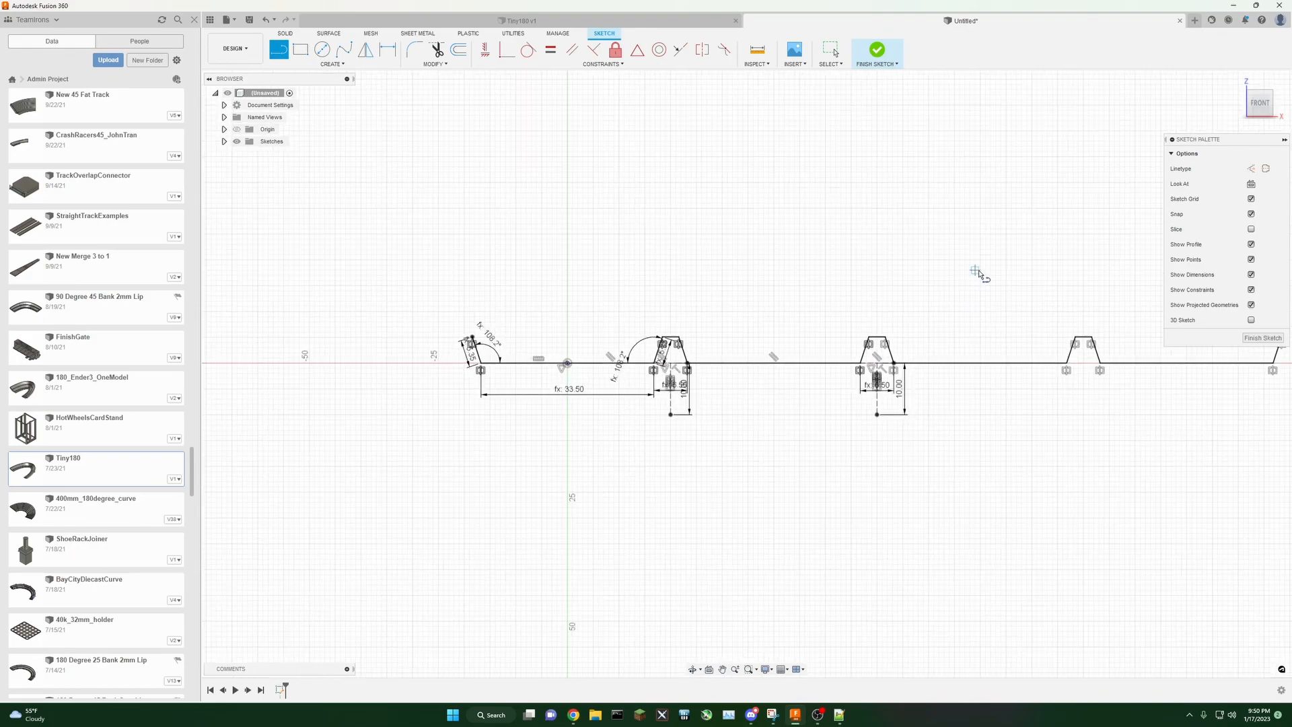
pyautogui.moveTo(980, 274); pyautogui.dragTo(828, 297, button='middle')
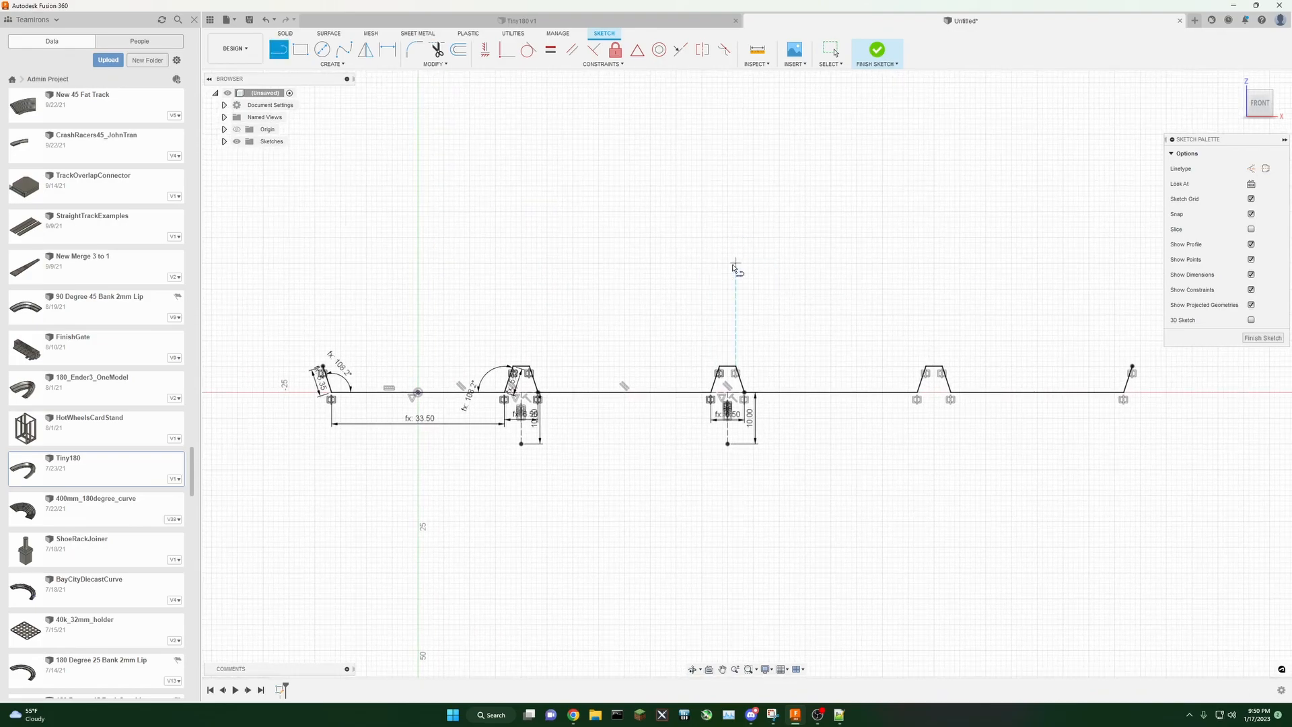
pyautogui.moveTo(644, 284)
pyautogui.mouseDown(button='middle')
pyautogui.moveTo(640, 321)
pyautogui.moveTo(616, 295)
pyautogui.moveTo(666, 299)
pyautogui.mouseUp(button='middle')
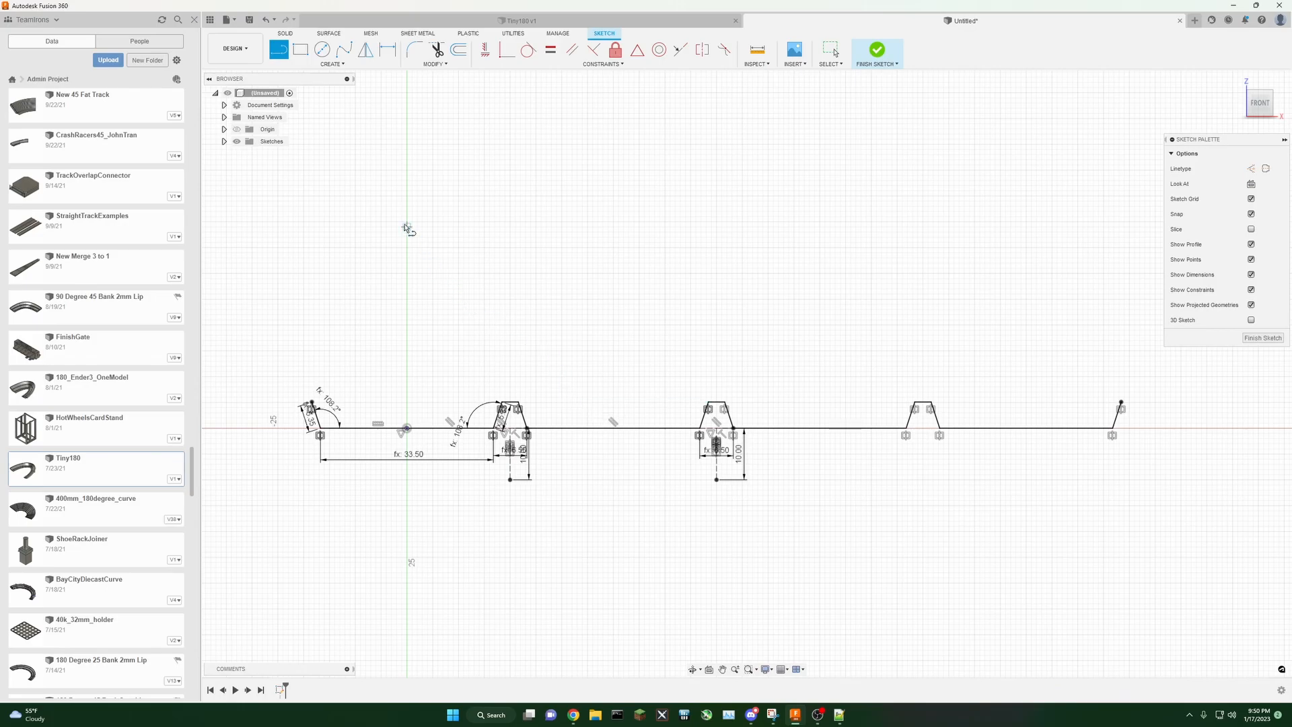
pyautogui.click(1257, 338)
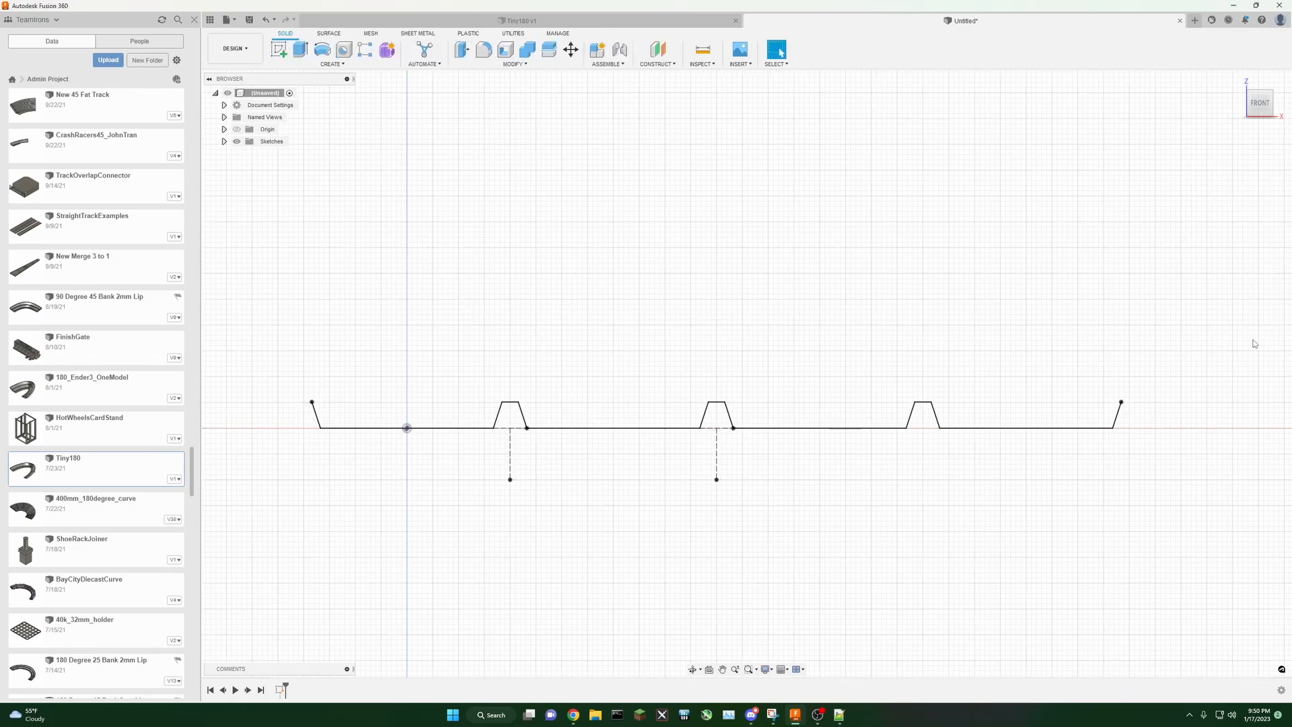
# Step: Extrude the track profile as a surface about 131 mm long
pyautogui.moveTo(1258, 104); pyautogui.dragTo(1248, 119)
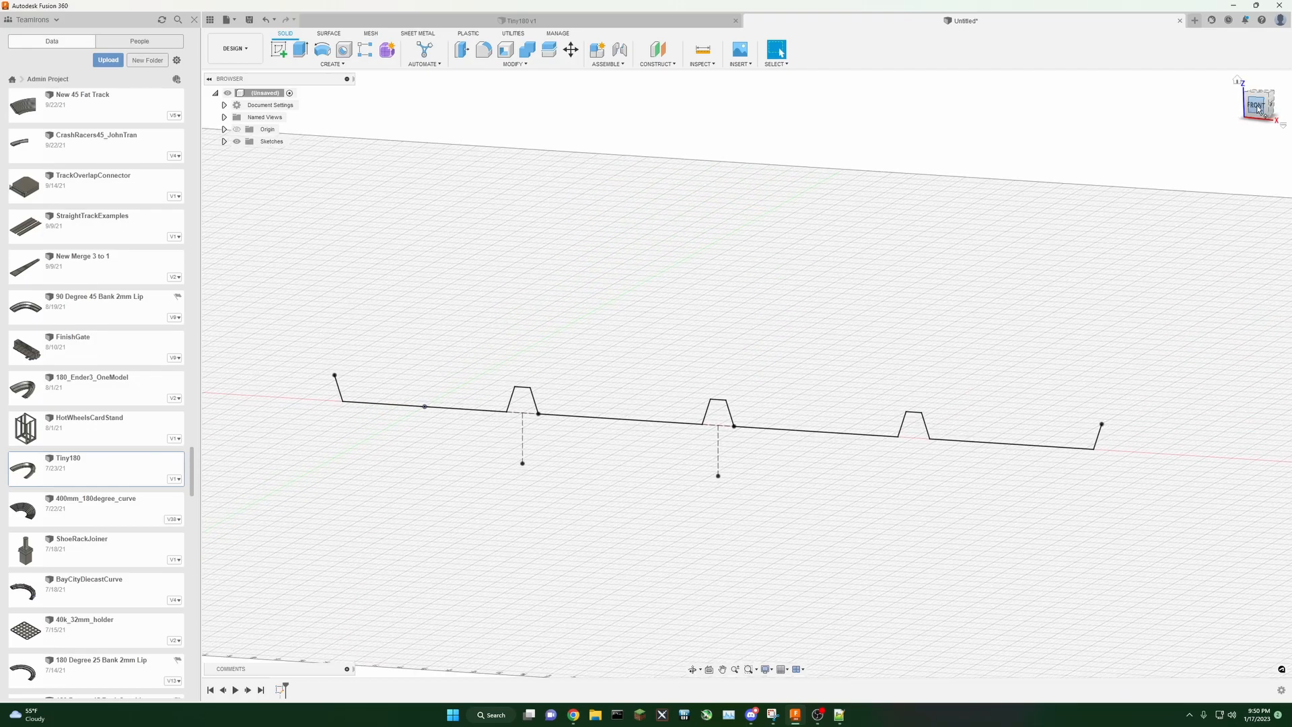
pyautogui.click(329, 35)
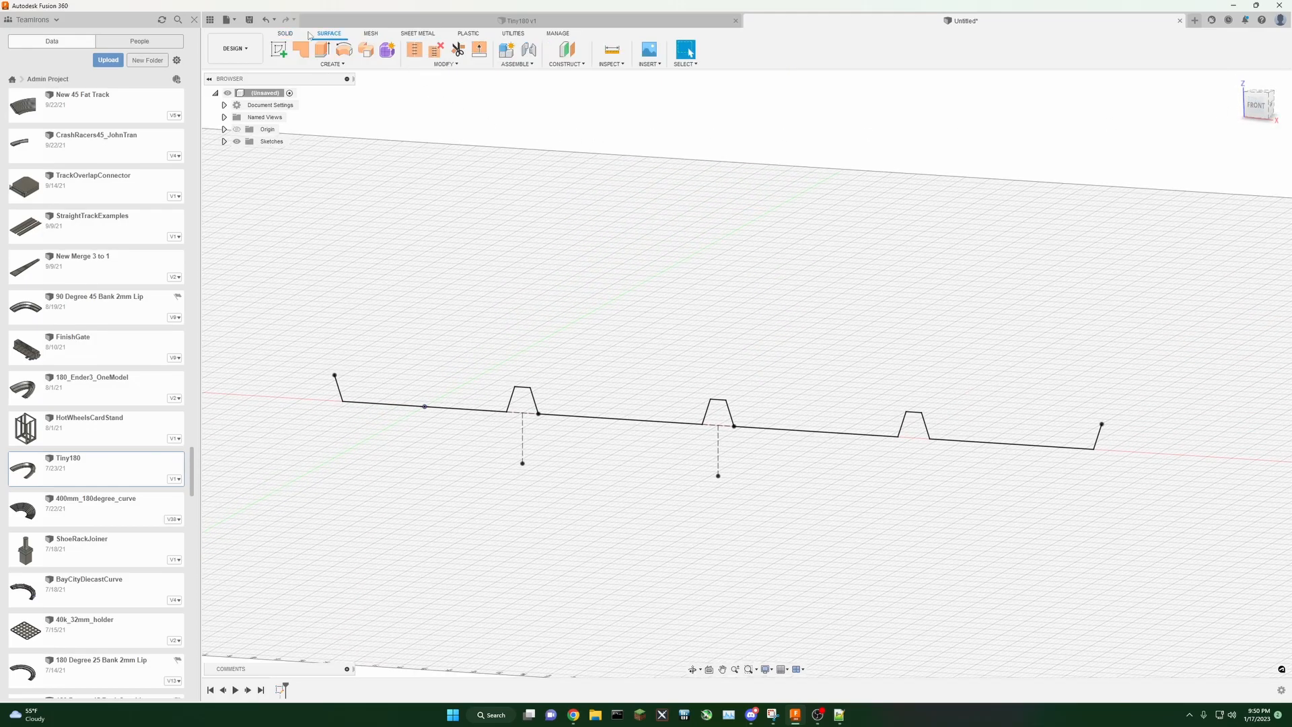
pyautogui.click(286, 34)
pyautogui.click(301, 50)
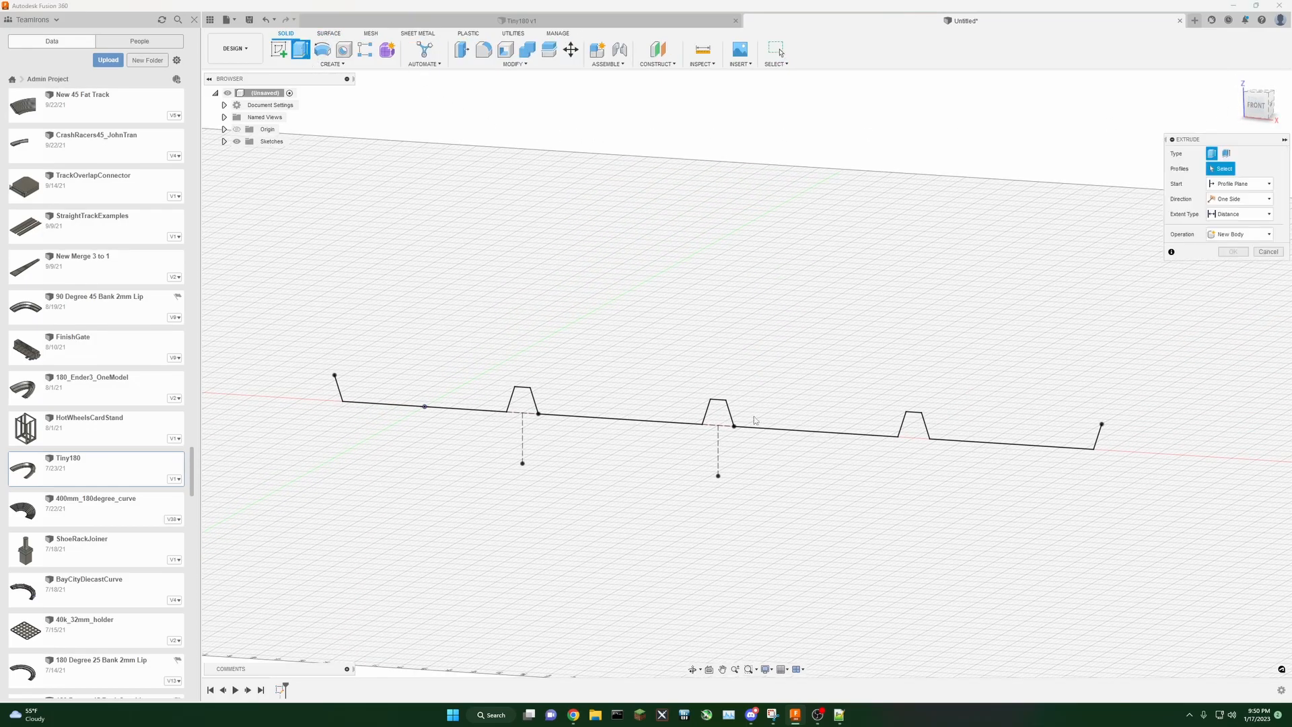
pyautogui.click(329, 33)
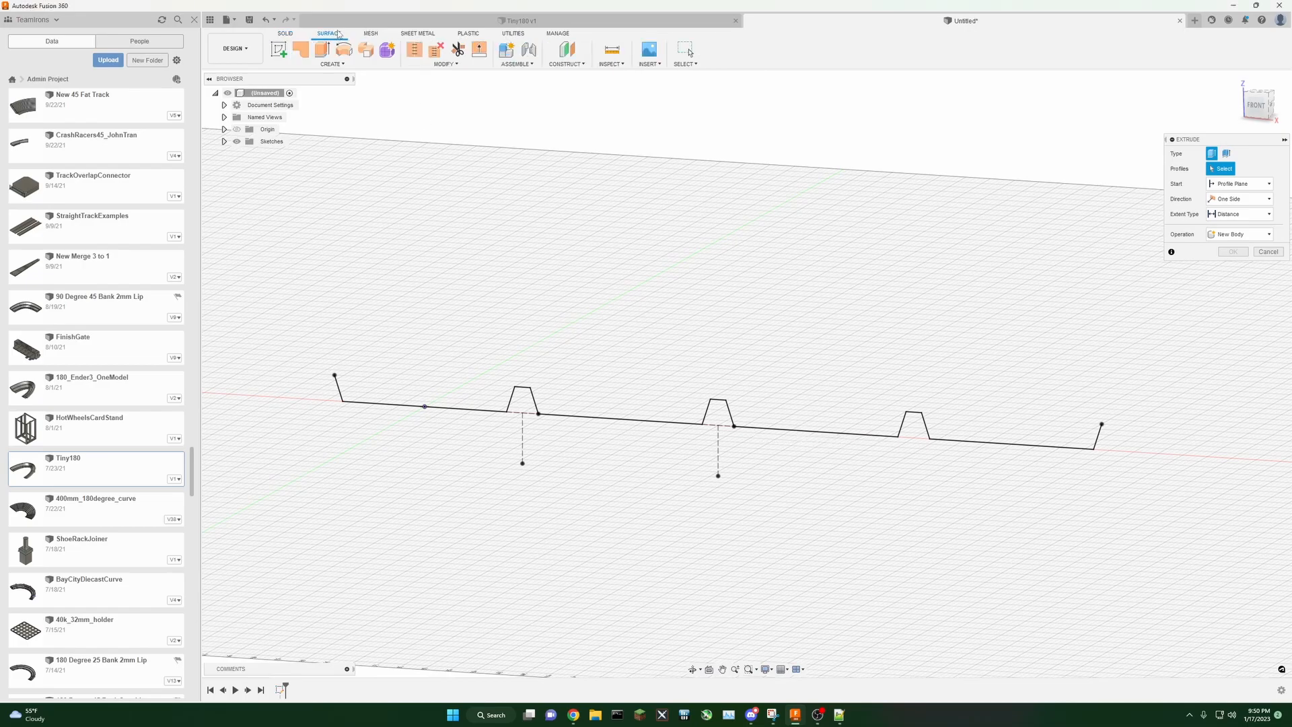
pyautogui.click(288, 34)
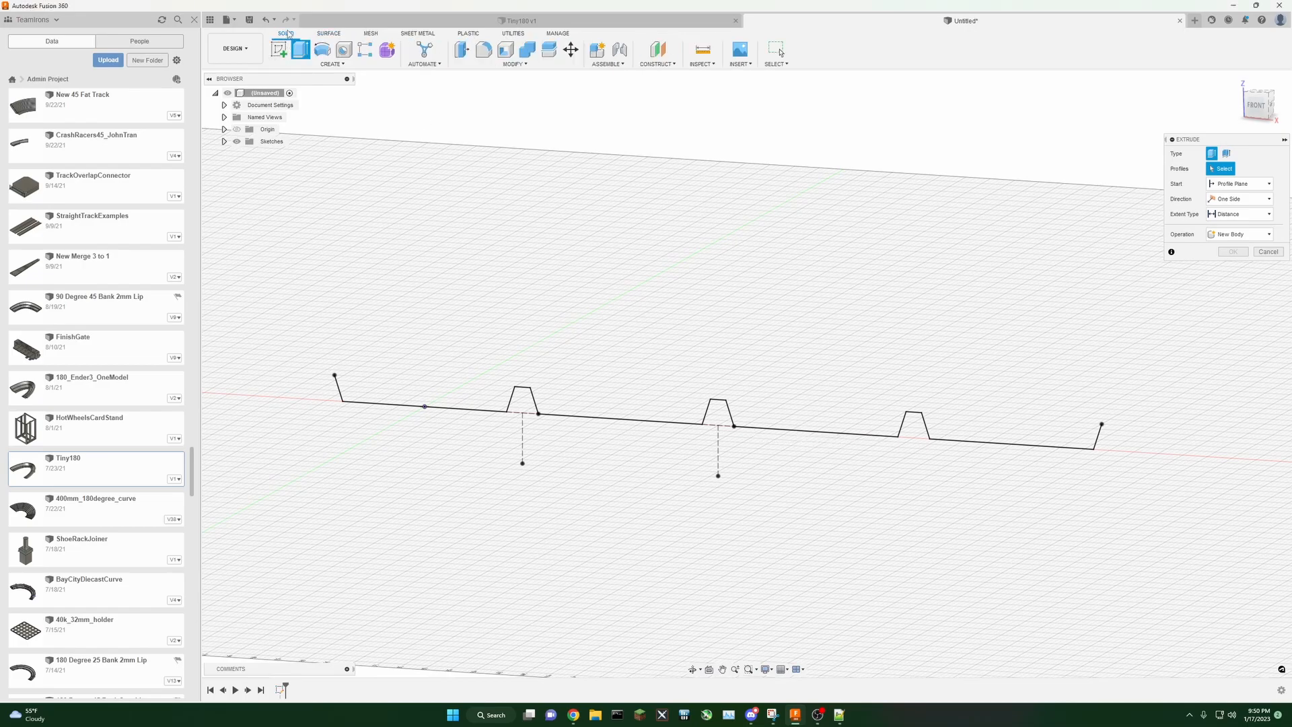
pyautogui.click(328, 33)
pyautogui.click(288, 34)
pyautogui.click(327, 35)
pyautogui.click(322, 49)
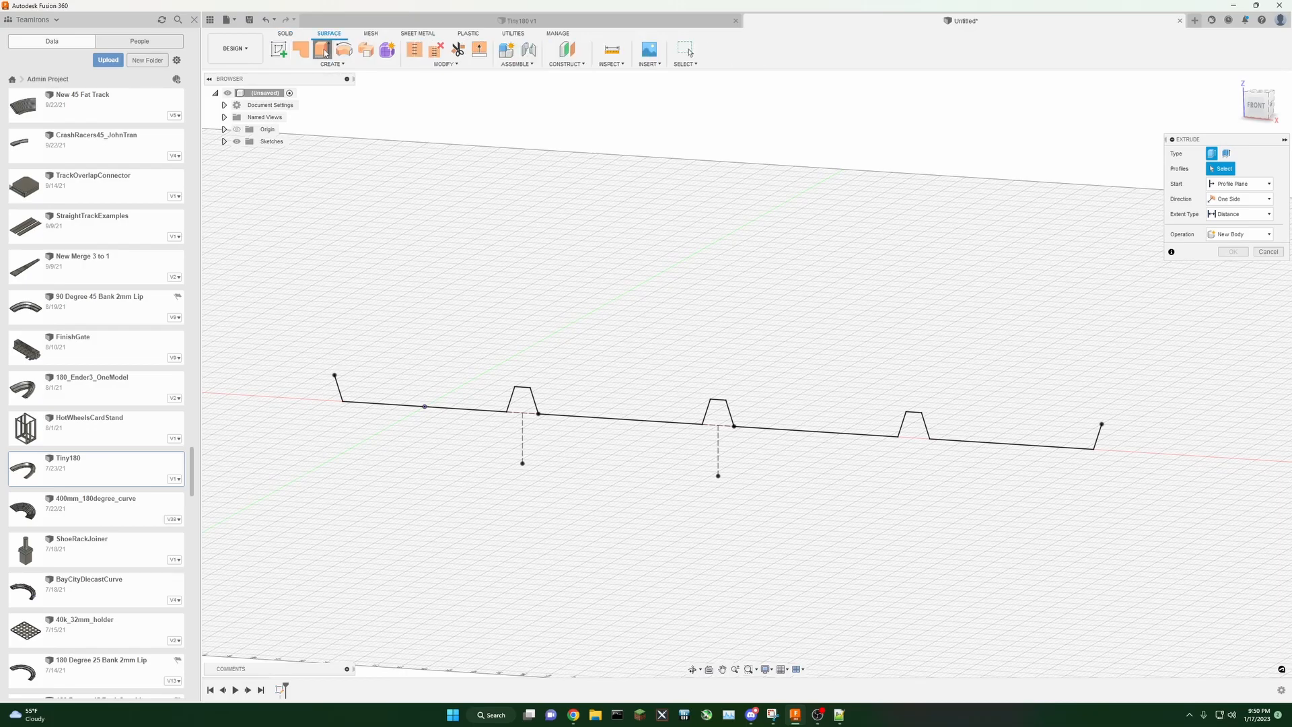
pyautogui.click(431, 408)
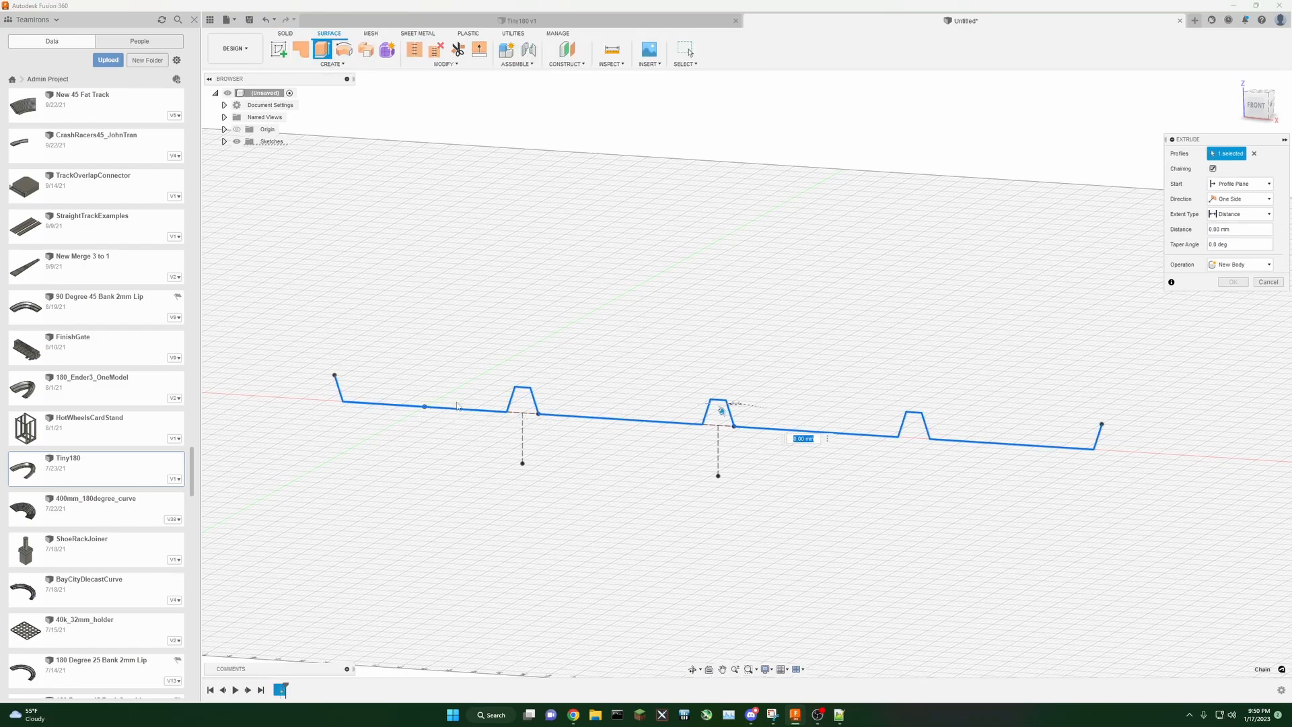
pyautogui.moveTo(721, 412); pyautogui.dragTo(948, 318)
pyautogui.moveTo(967, 214); pyautogui.dragTo(949, 215, button='middle')
pyautogui.moveTo(1257, 110)
pyautogui.mouseDown()
pyautogui.moveTo(1272, 72)
pyautogui.moveTo(1263, 114)
pyautogui.mouseUp()
pyautogui.moveTo(1053, 179); pyautogui.dragTo(1019, 216, button='middle')
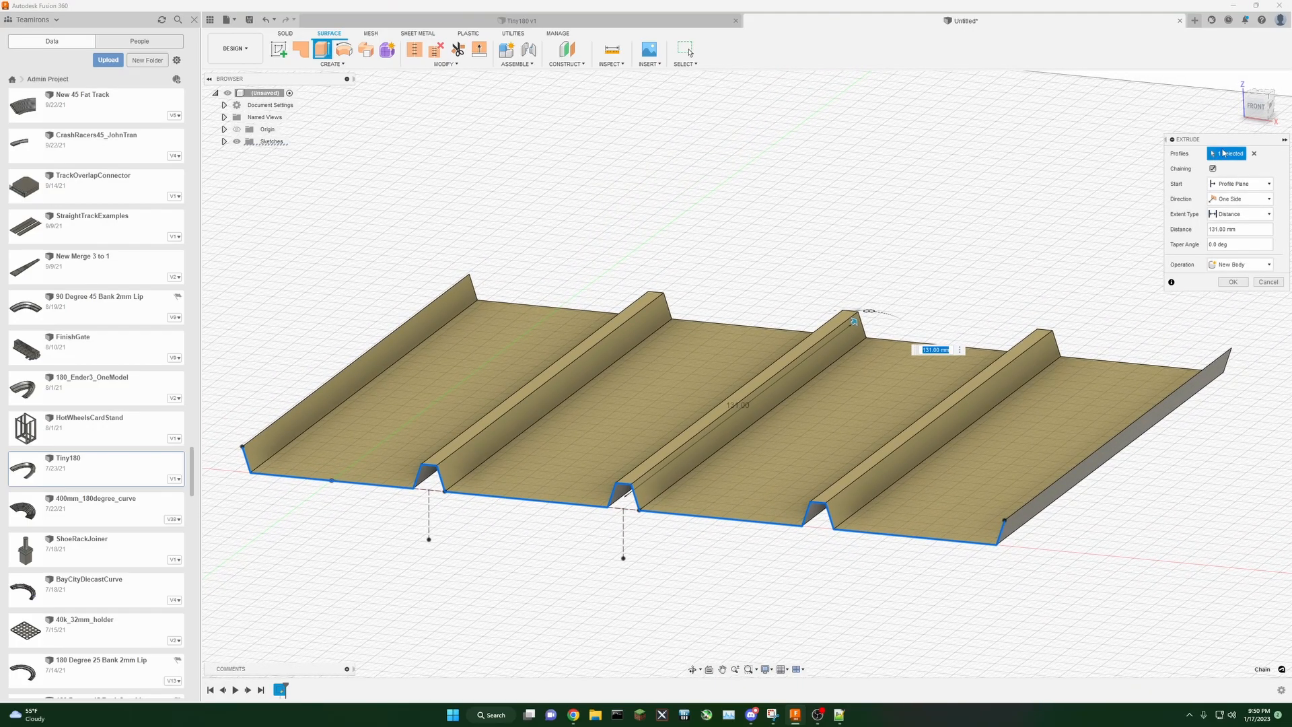
pyautogui.moveTo(1253, 113); pyautogui.dragTo(1250, 115)
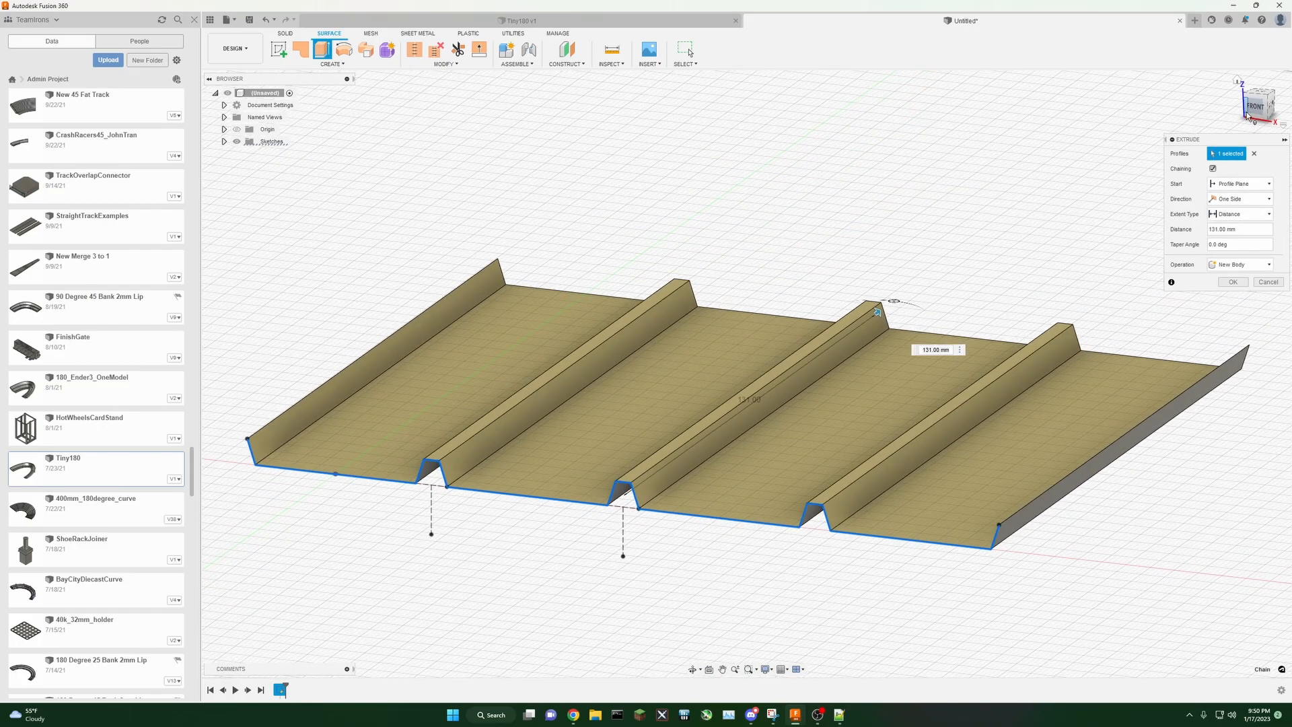
pyautogui.moveTo(865, 222); pyautogui.dragTo(913, 213, button='middle')
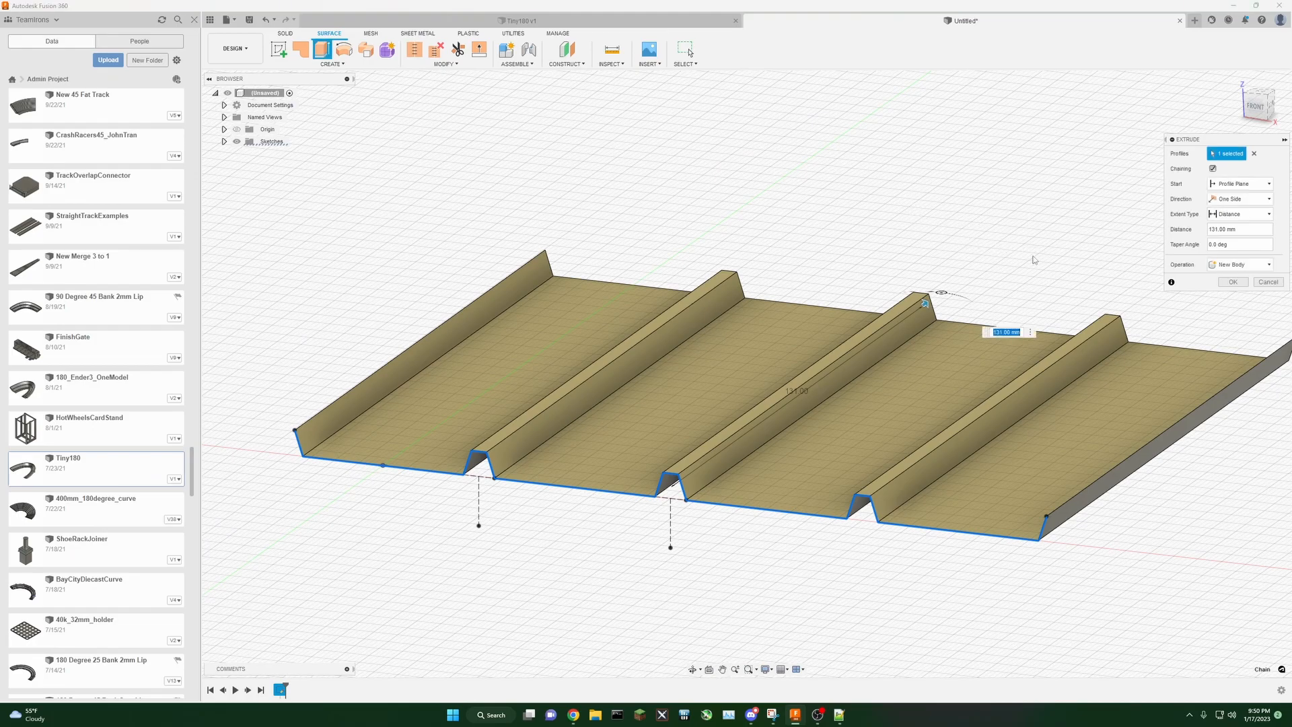
pyautogui.click(1232, 282)
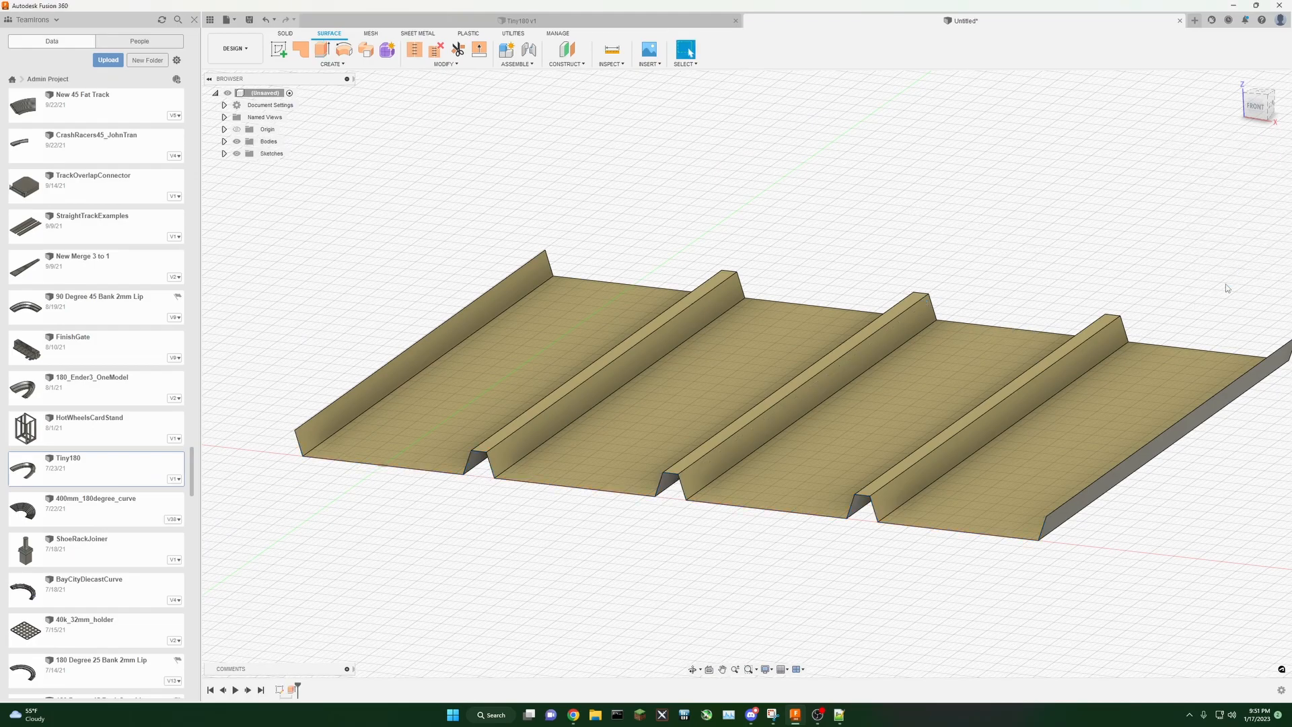
# Step: Browse the Surface and Mesh commands to find a way to give the surface body thickness
pyautogui.click(224, 142)
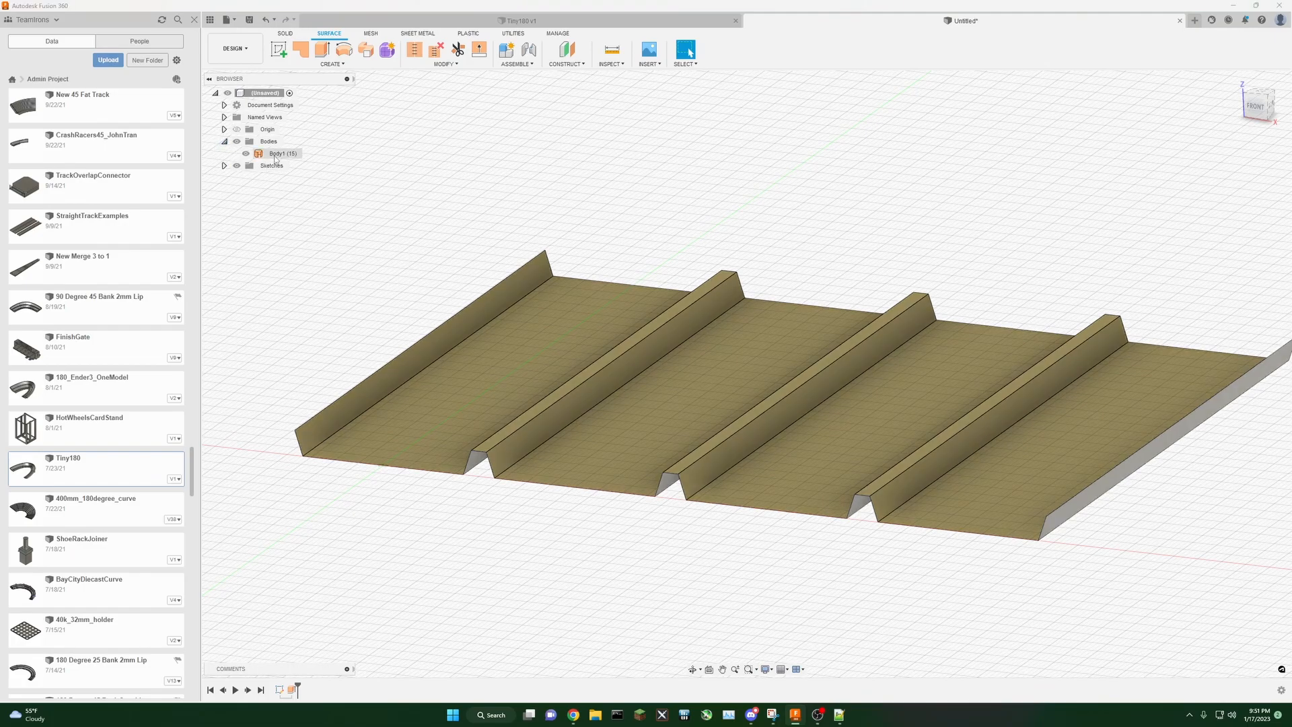
pyautogui.moveTo(1019, 258); pyautogui.dragTo(979, 250, button='middle')
pyautogui.click(439, 64)
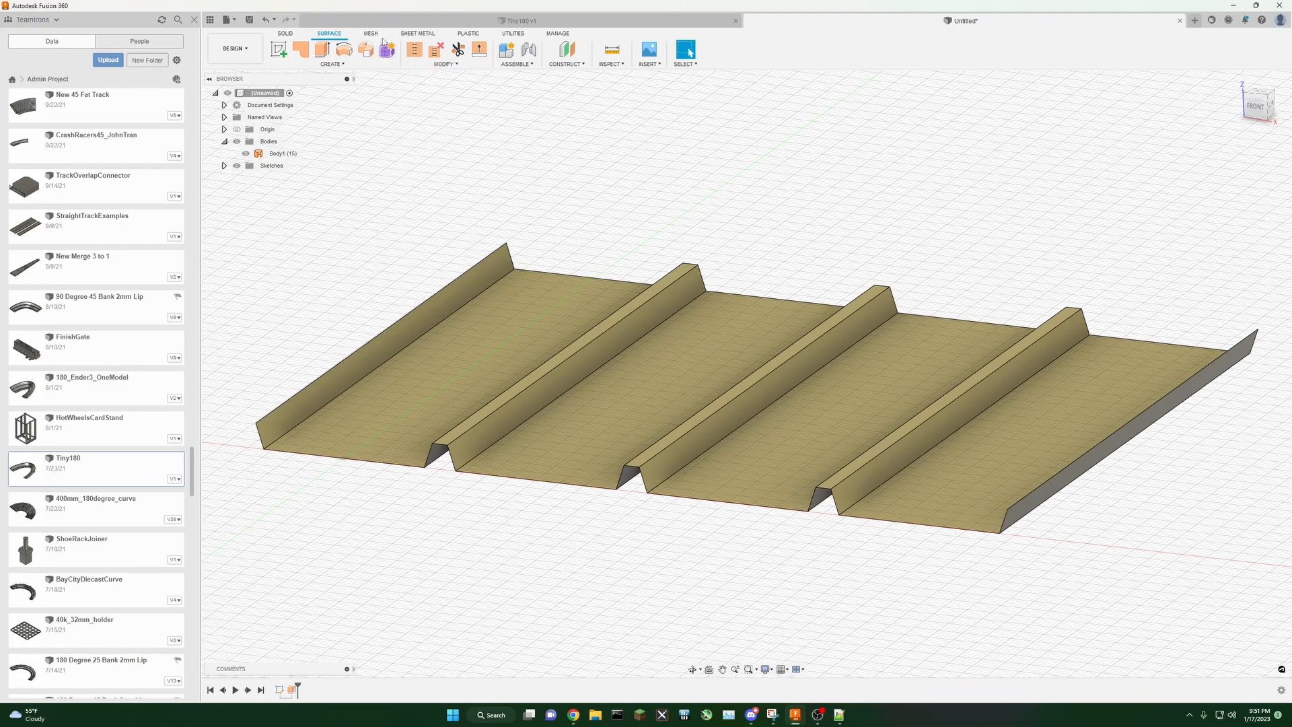
pyautogui.click(371, 33)
pyautogui.click(444, 65)
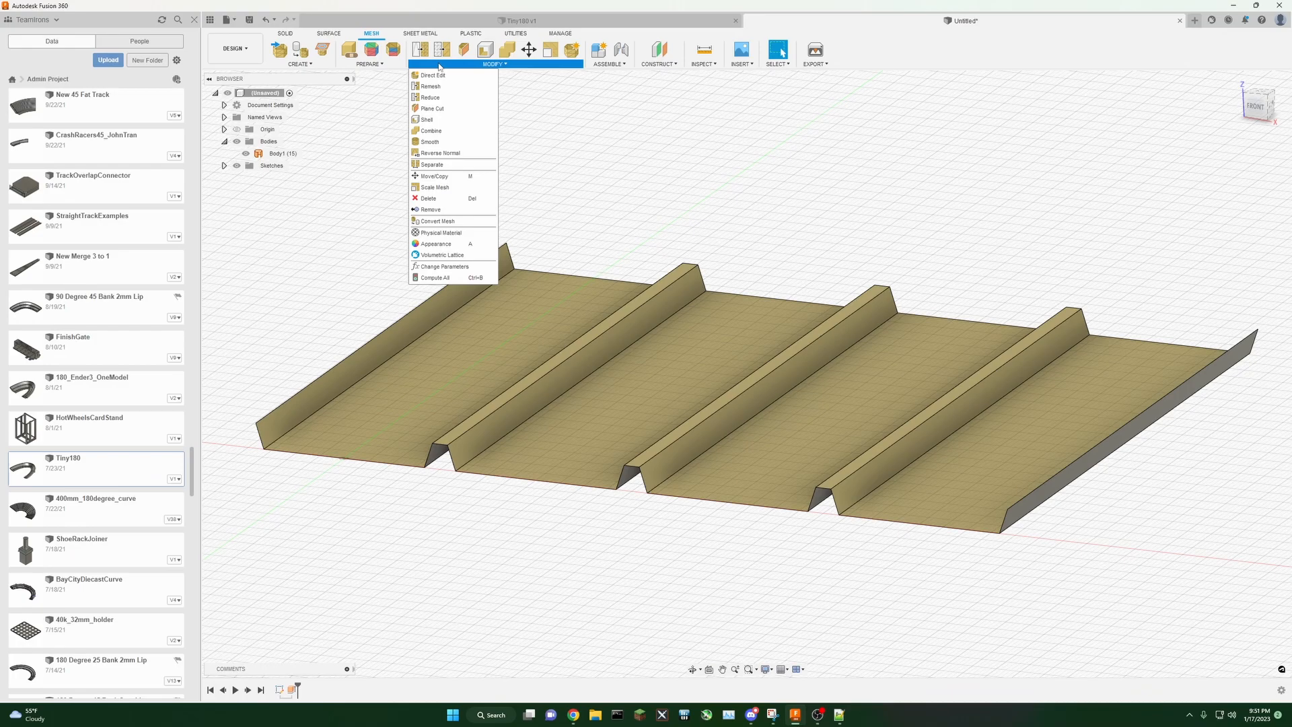
pyautogui.moveTo(608, 65)
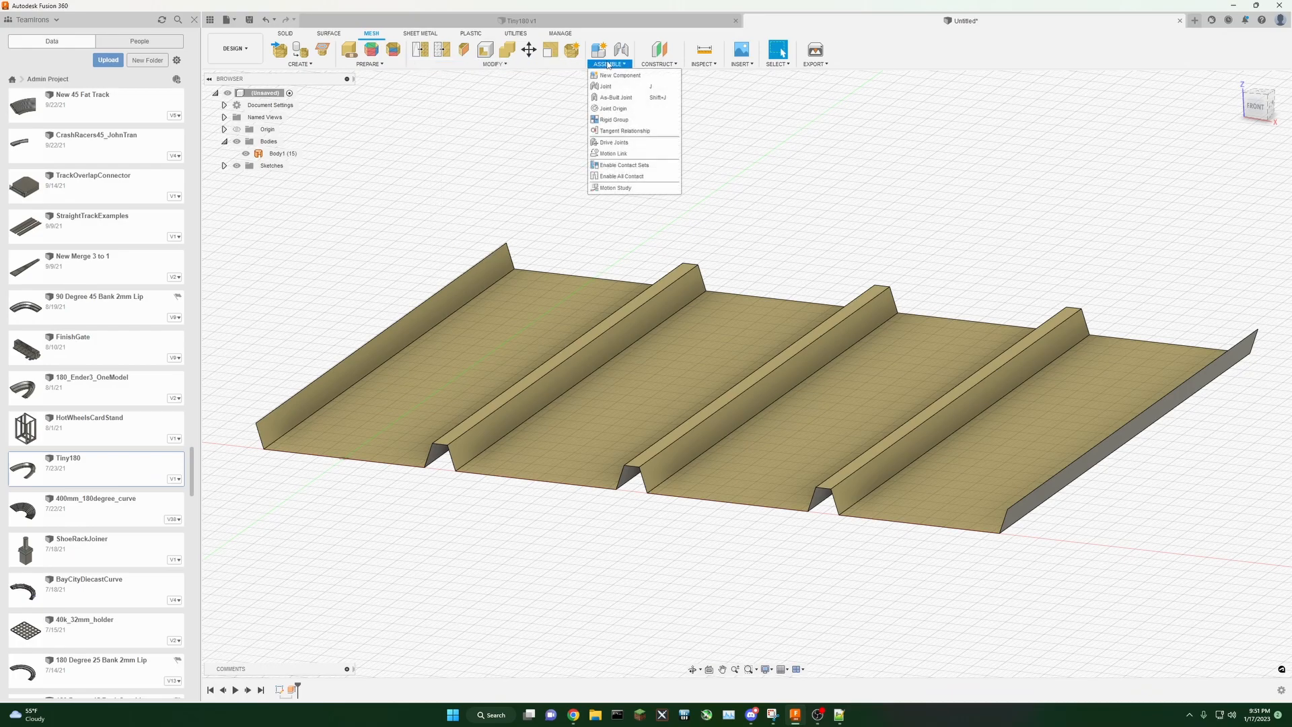
pyautogui.moveTo(301, 65)
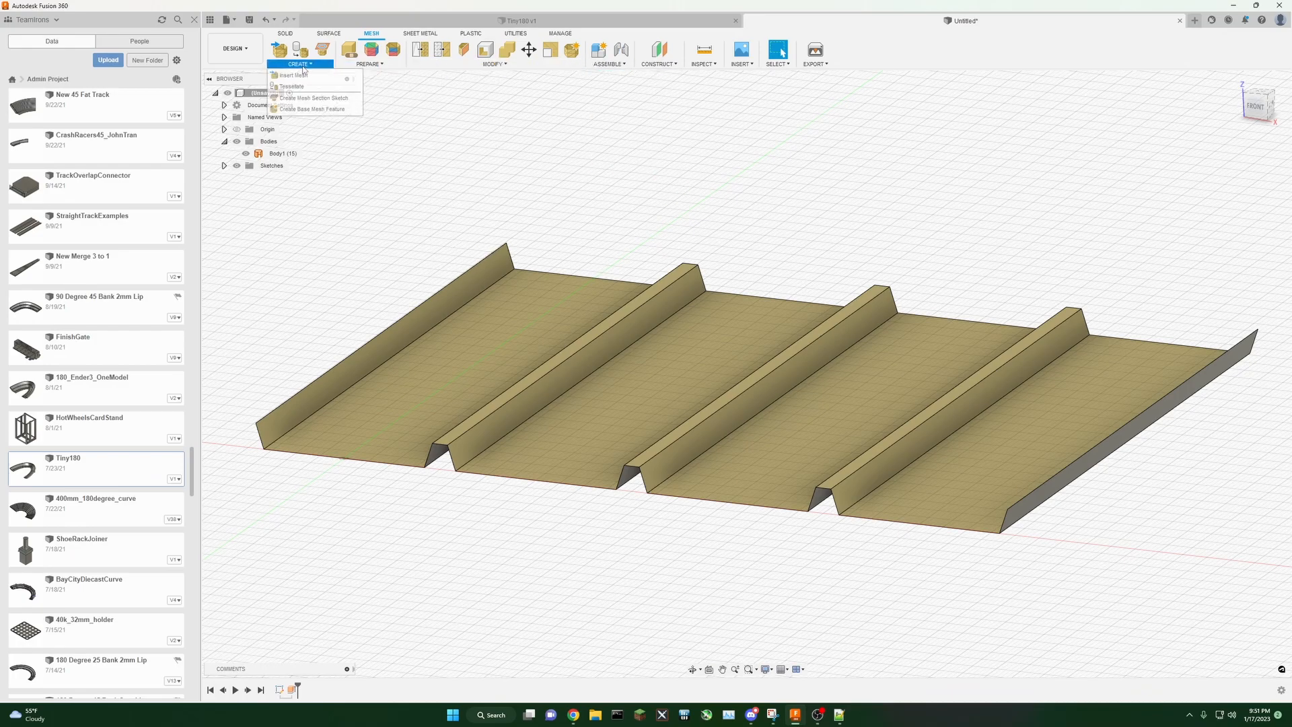
pyautogui.click(335, 36)
pyautogui.moveTo(348, 66)
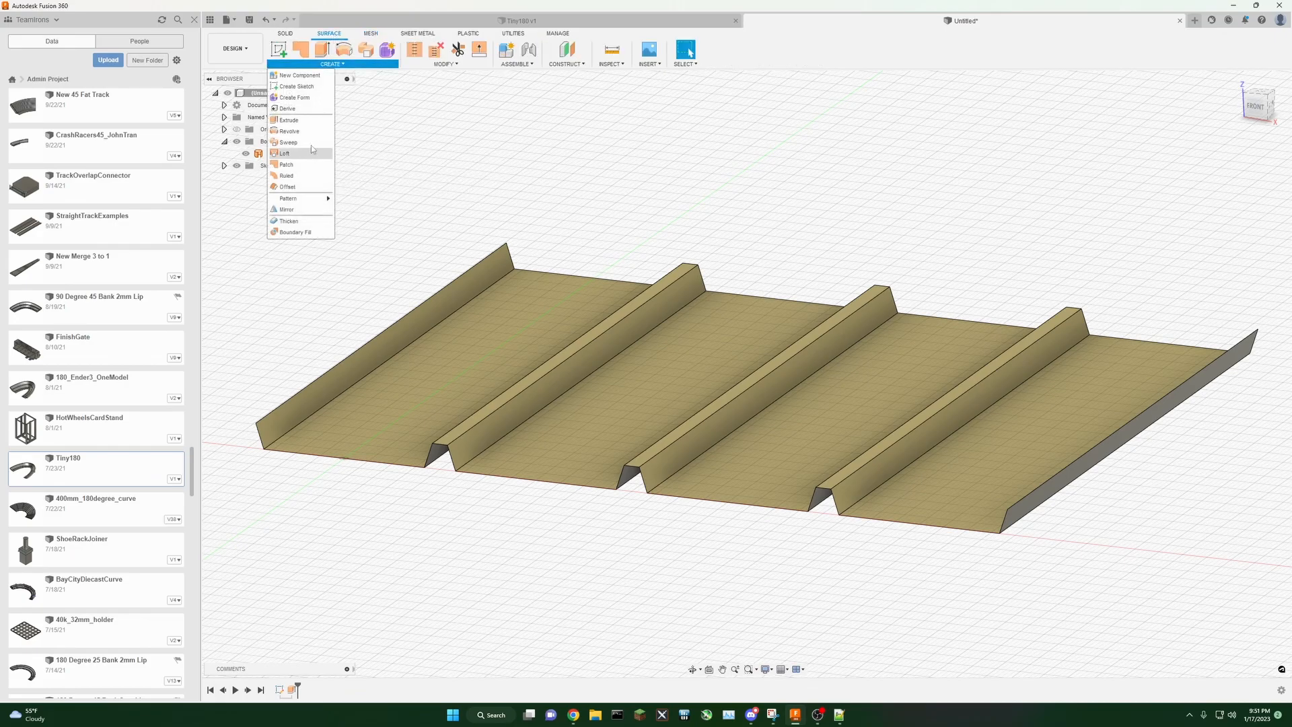
# Step: Thicken the track surface by 1.4 mm on one side as a new body, selecting its whole face chain
pyautogui.click(289, 221)
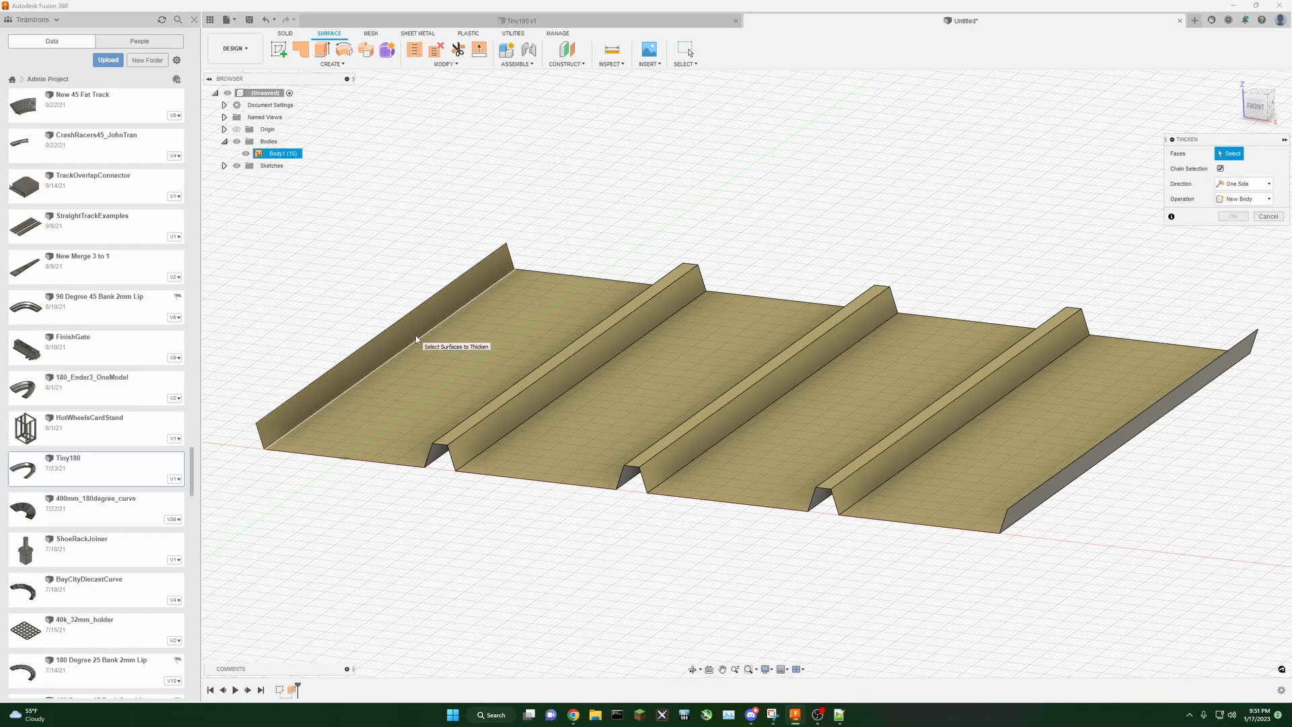
pyautogui.click(395, 340)
pyautogui.moveTo(259, 196); pyautogui.dragTo(1277, 608)
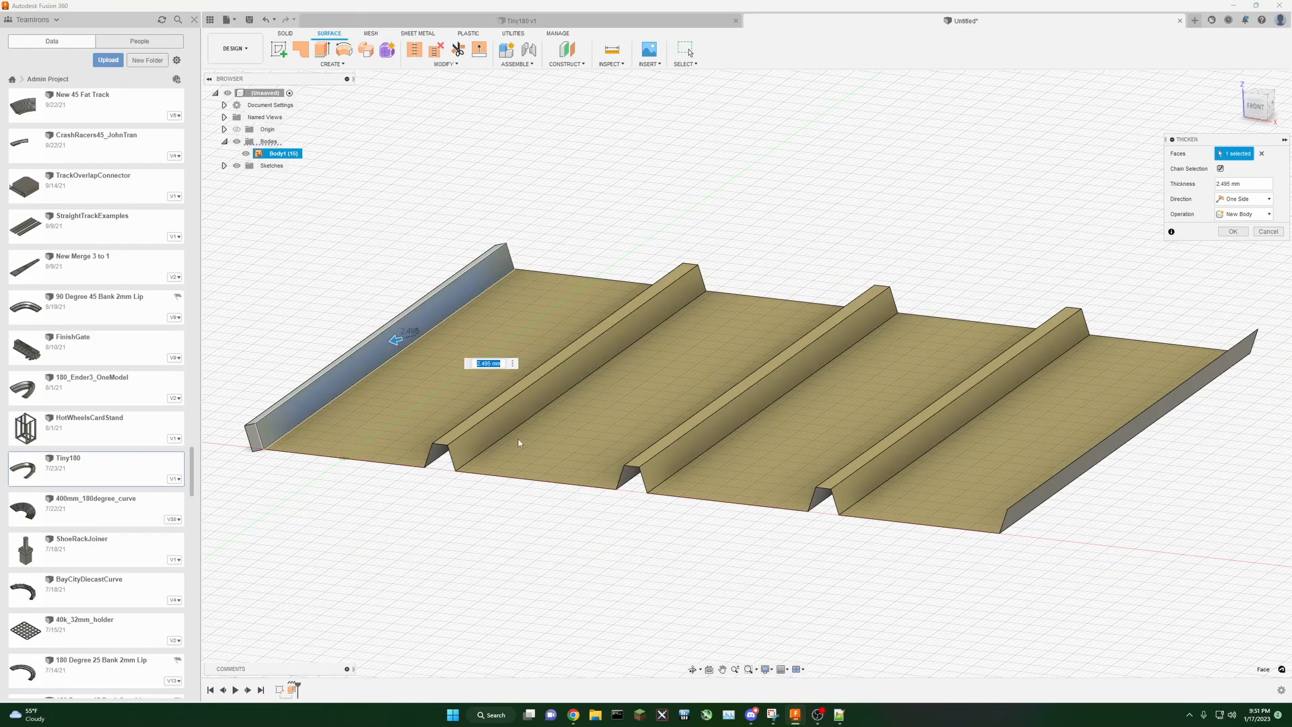
pyautogui.click(503, 408)
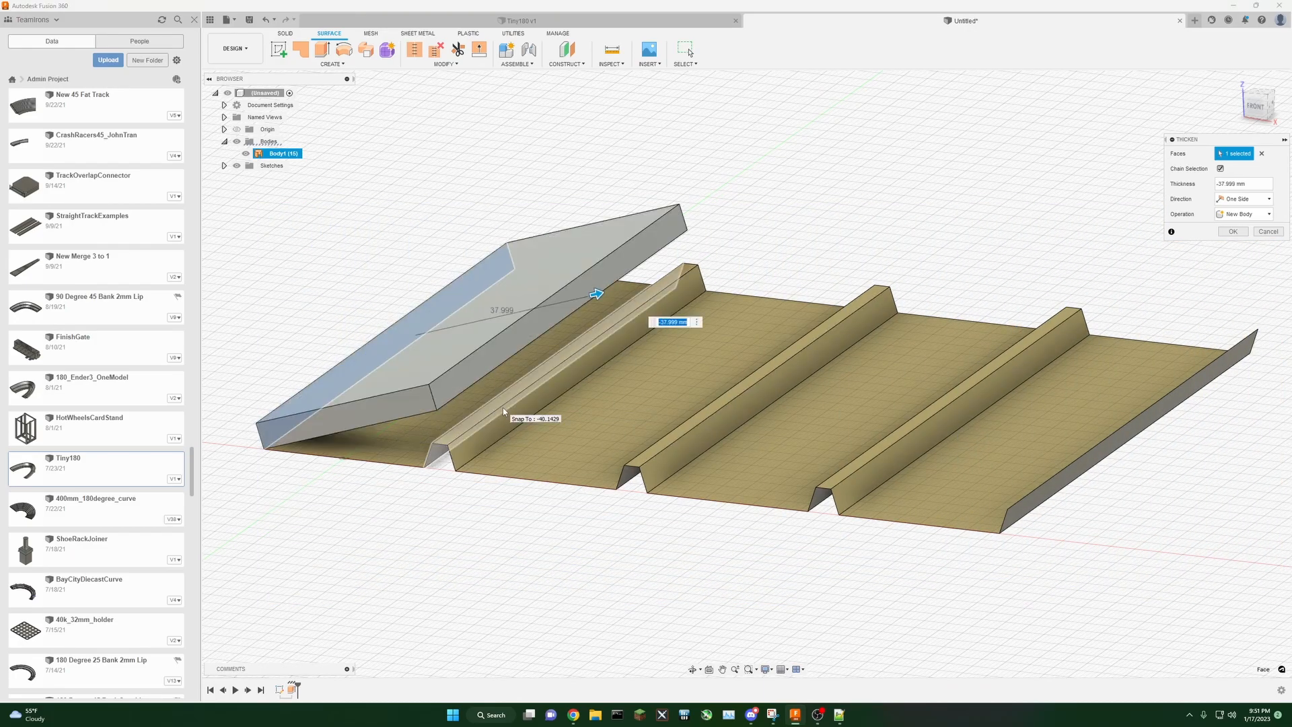
pyautogui.click(1261, 153)
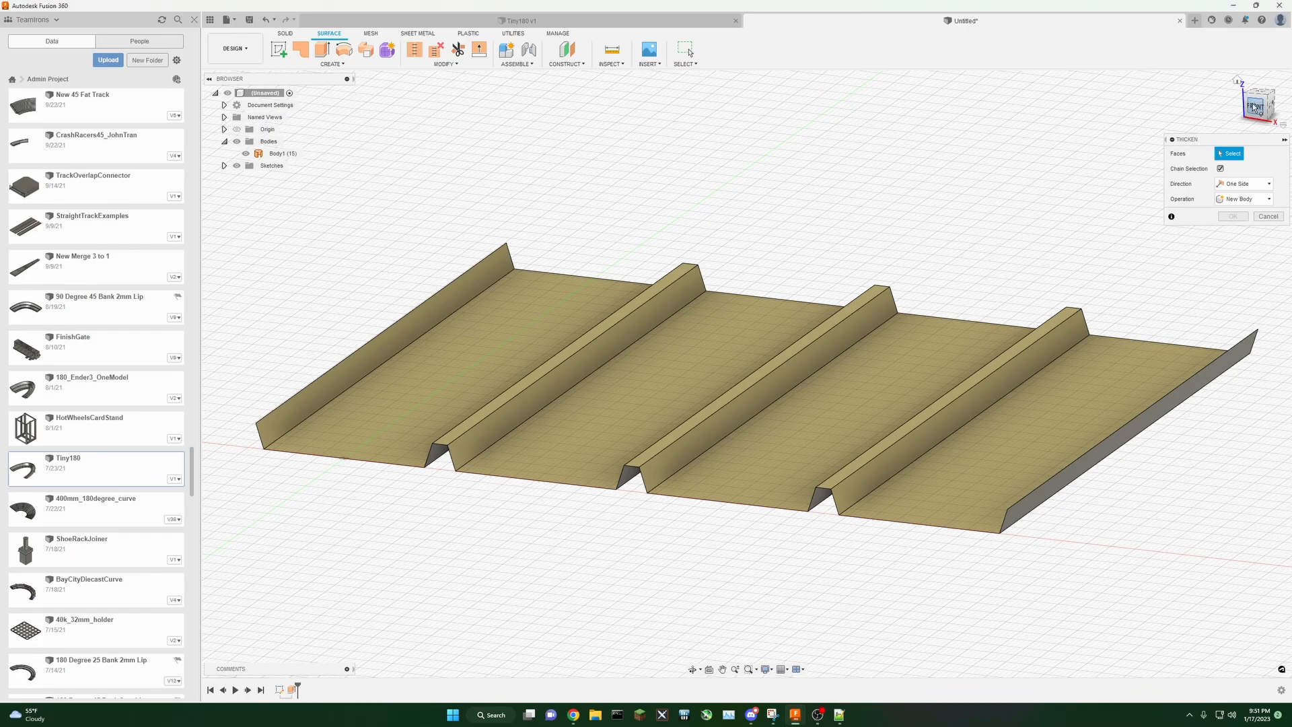
pyautogui.moveTo(1256, 106); pyautogui.dragTo(1256, 110)
pyautogui.click(409, 314)
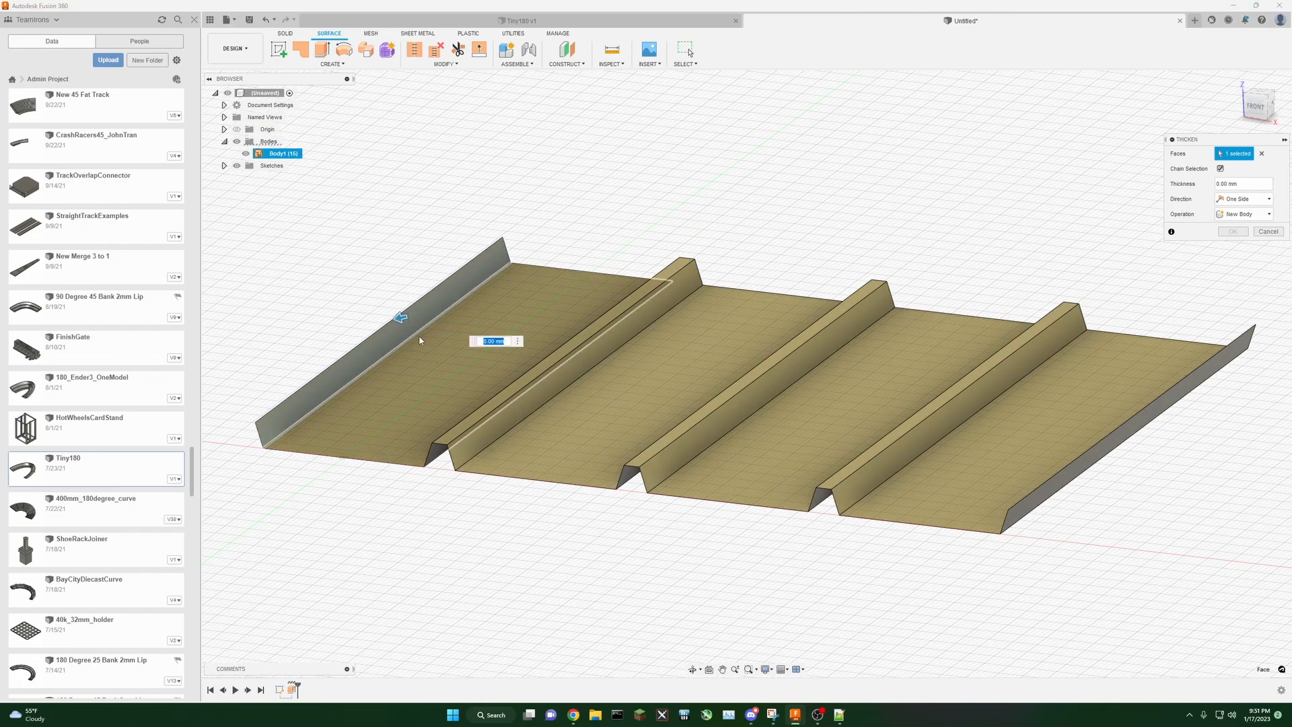
pyautogui.click(419, 328)
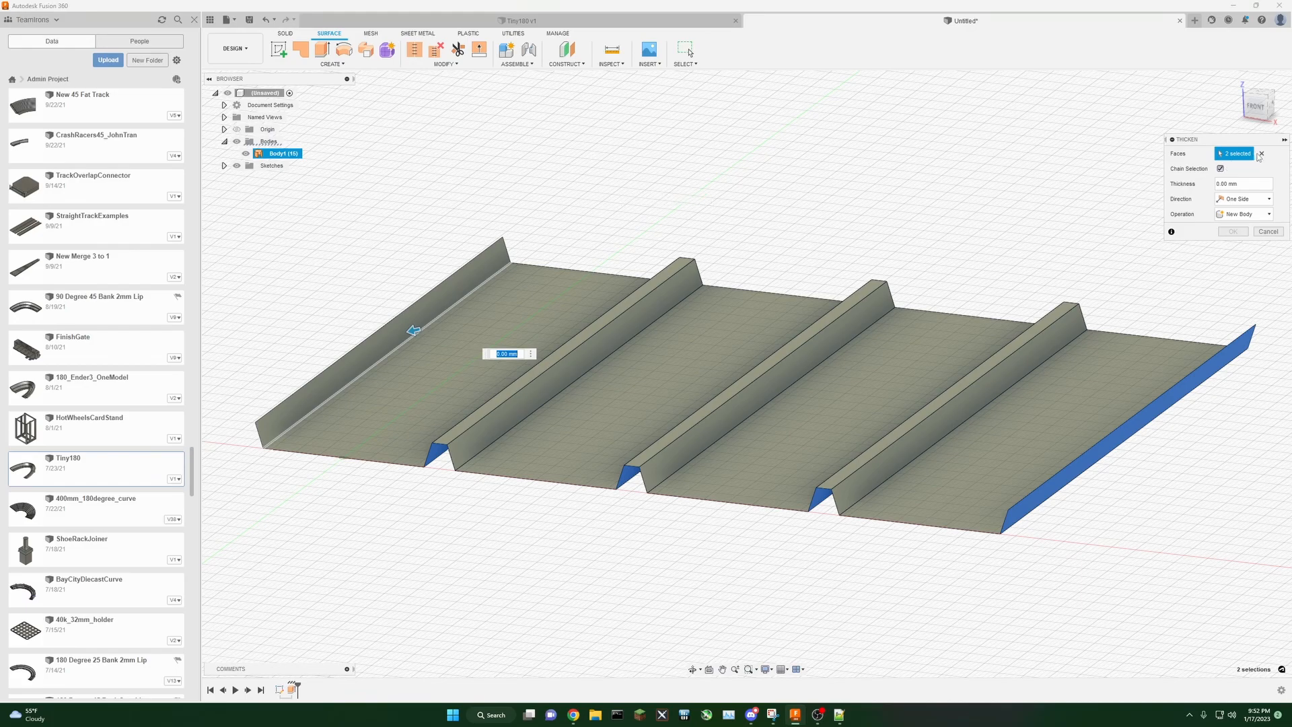
pyautogui.click(1261, 154)
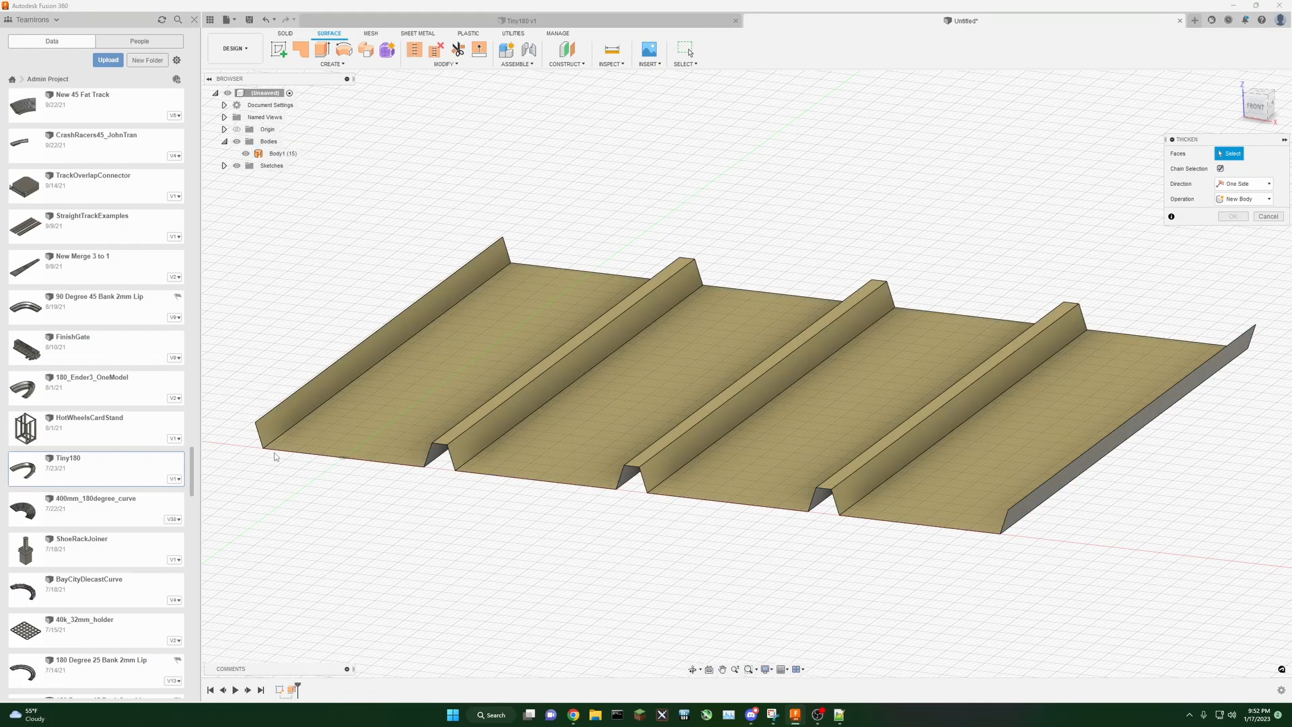
pyautogui.click(275, 455)
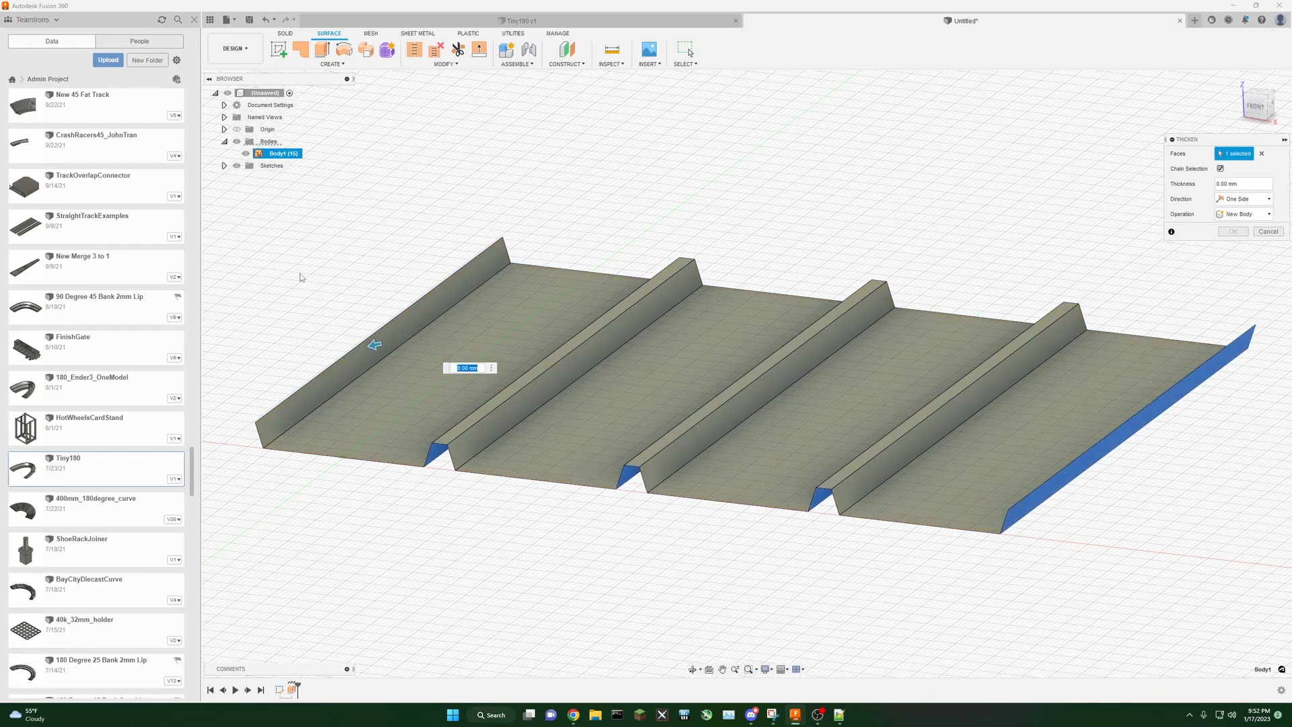
pyautogui.moveTo(396, 228); pyautogui.dragTo(408, 237, button='middle')
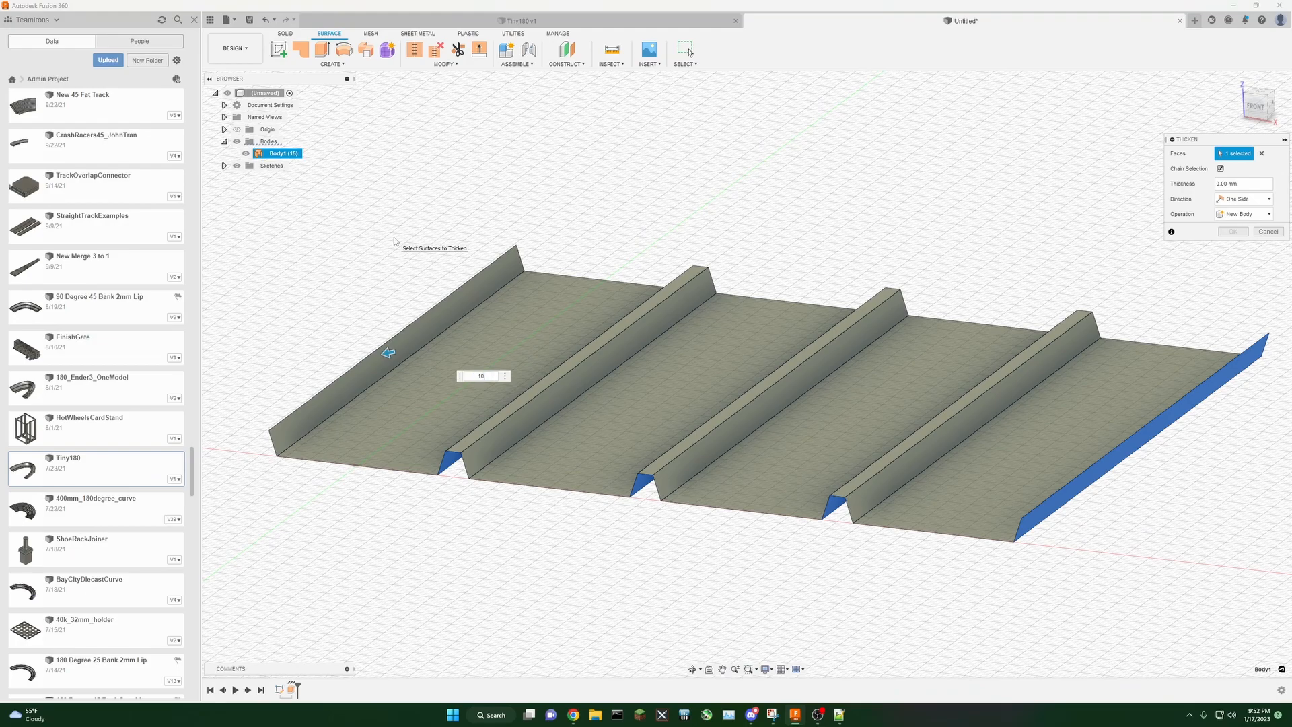
pyautogui.write('10')
pyautogui.press('Return')
pyautogui.press('Return')
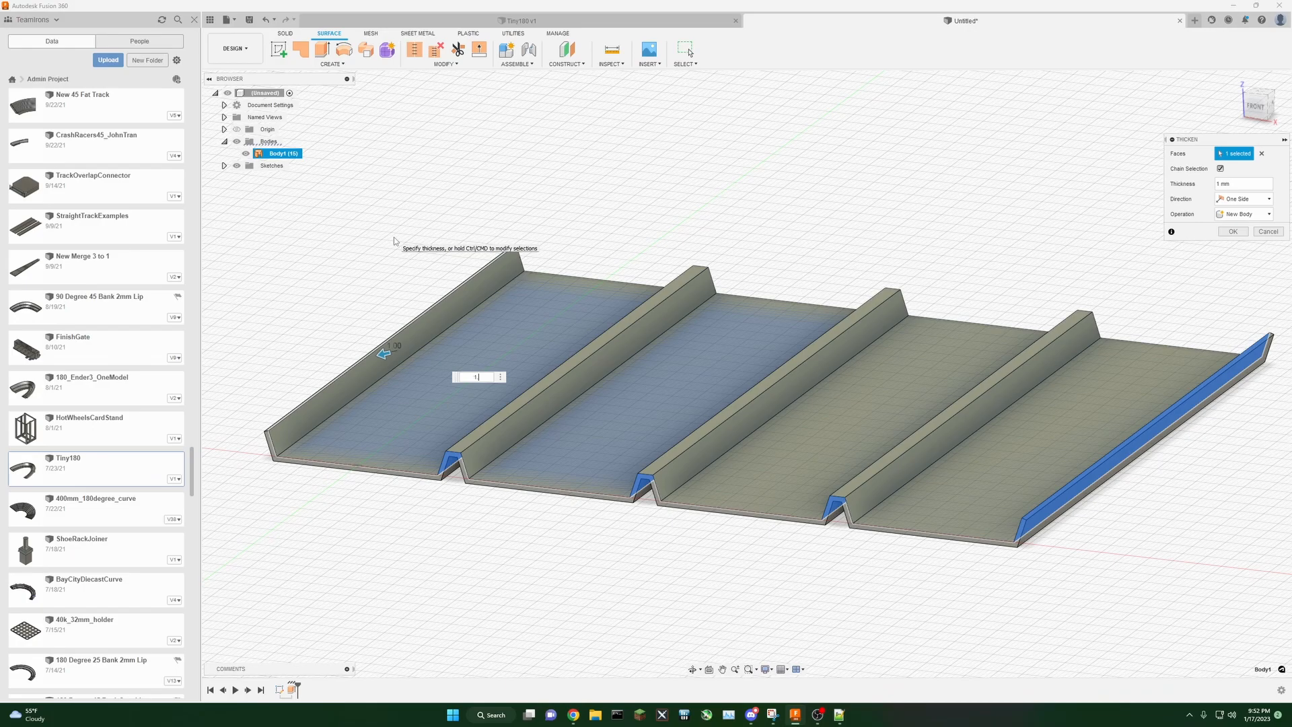
pyautogui.write('.4')
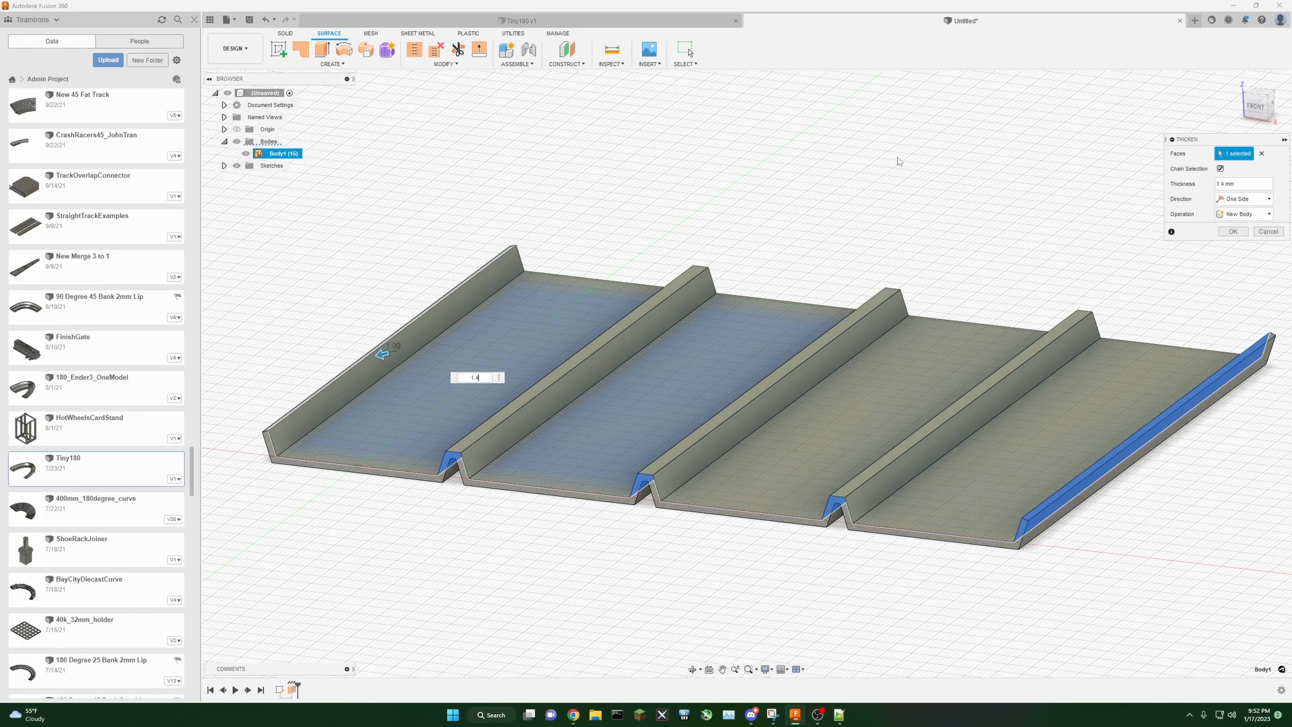
pyautogui.click(1232, 232)
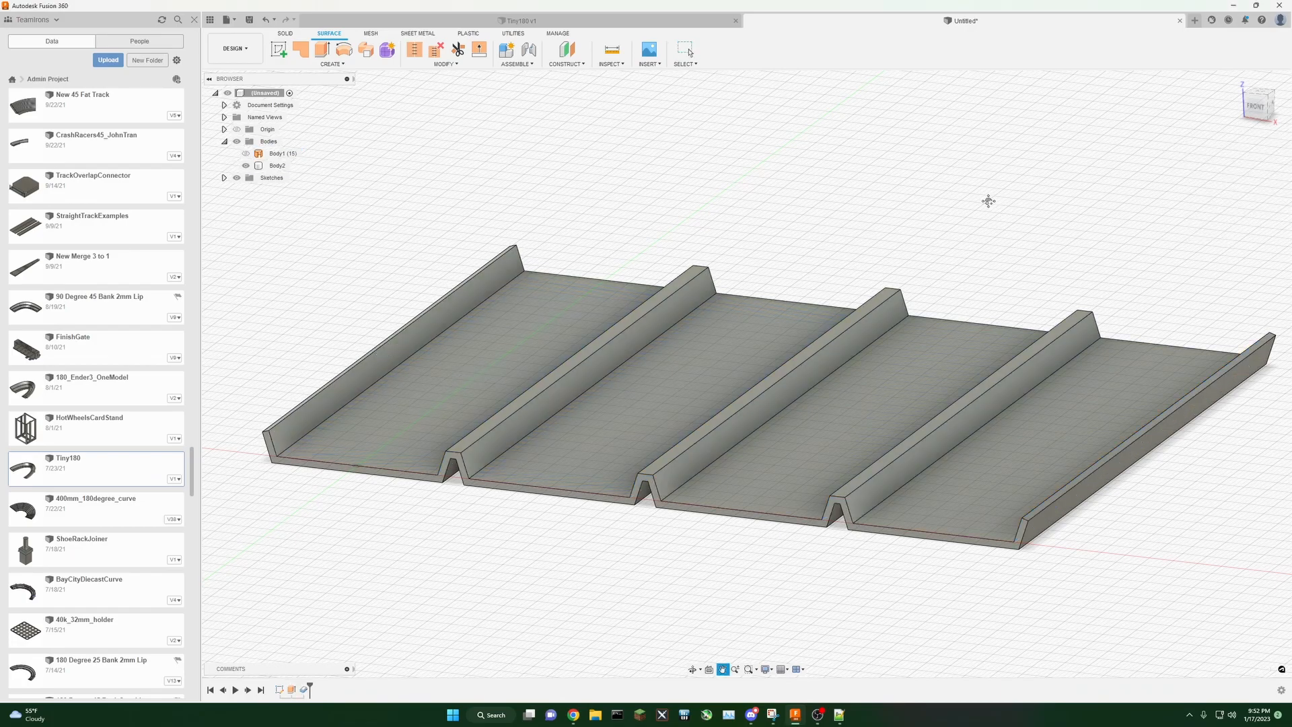
# Step: Hide both the surface and thickened bodies and show the track profile sketch
pyautogui.moveTo(988, 200); pyautogui.dragTo(960, 207, button='middle')
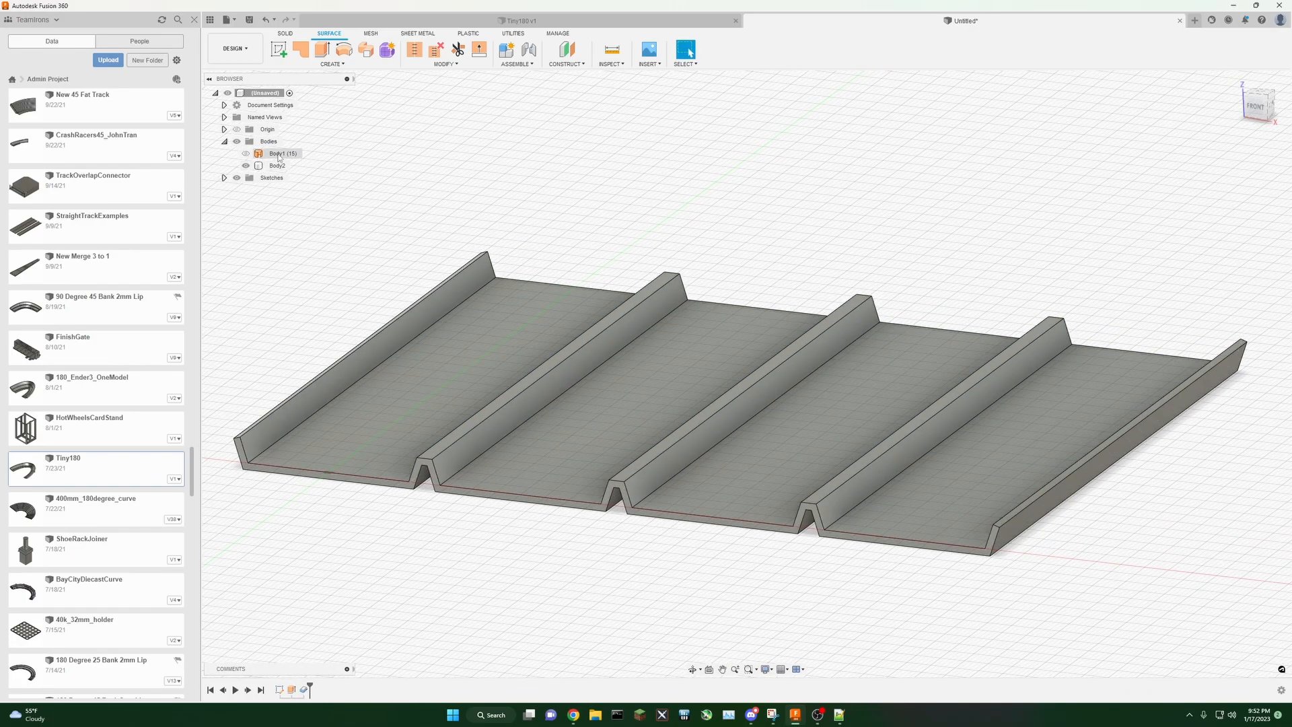
pyautogui.click(246, 154)
pyautogui.click(246, 165)
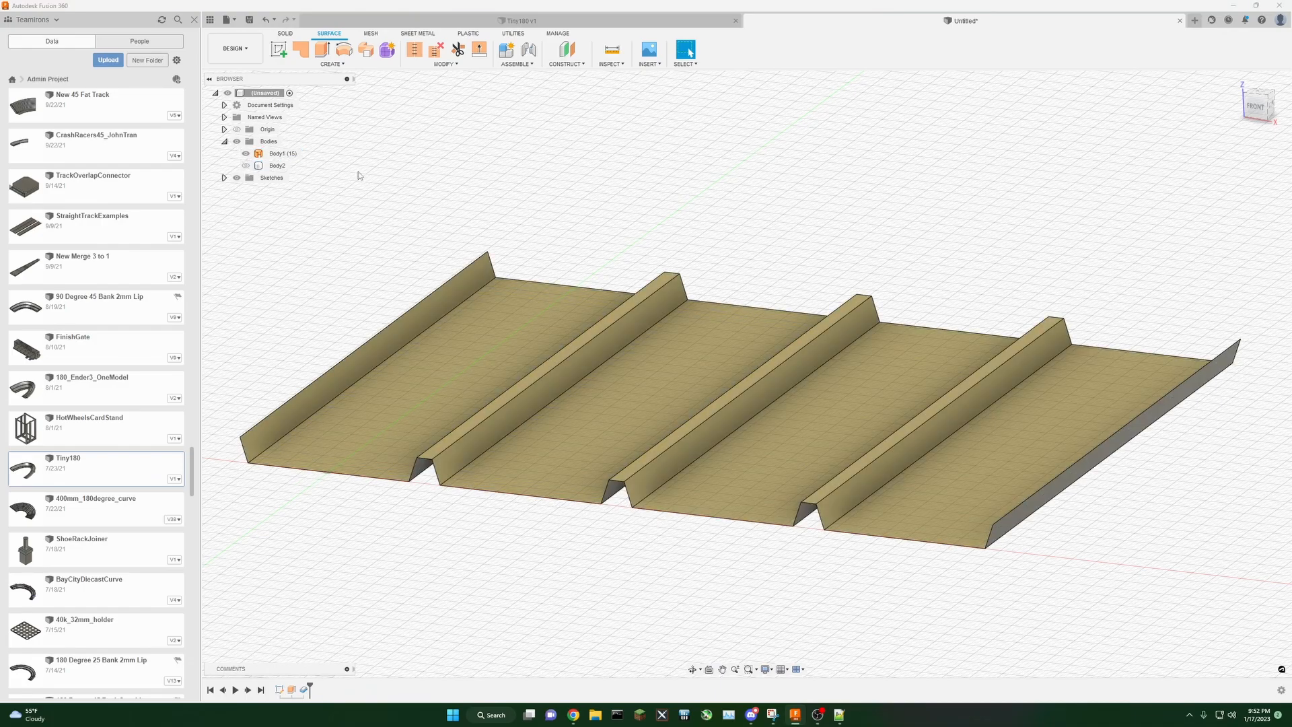
pyautogui.click(246, 154)
pyautogui.click(247, 166)
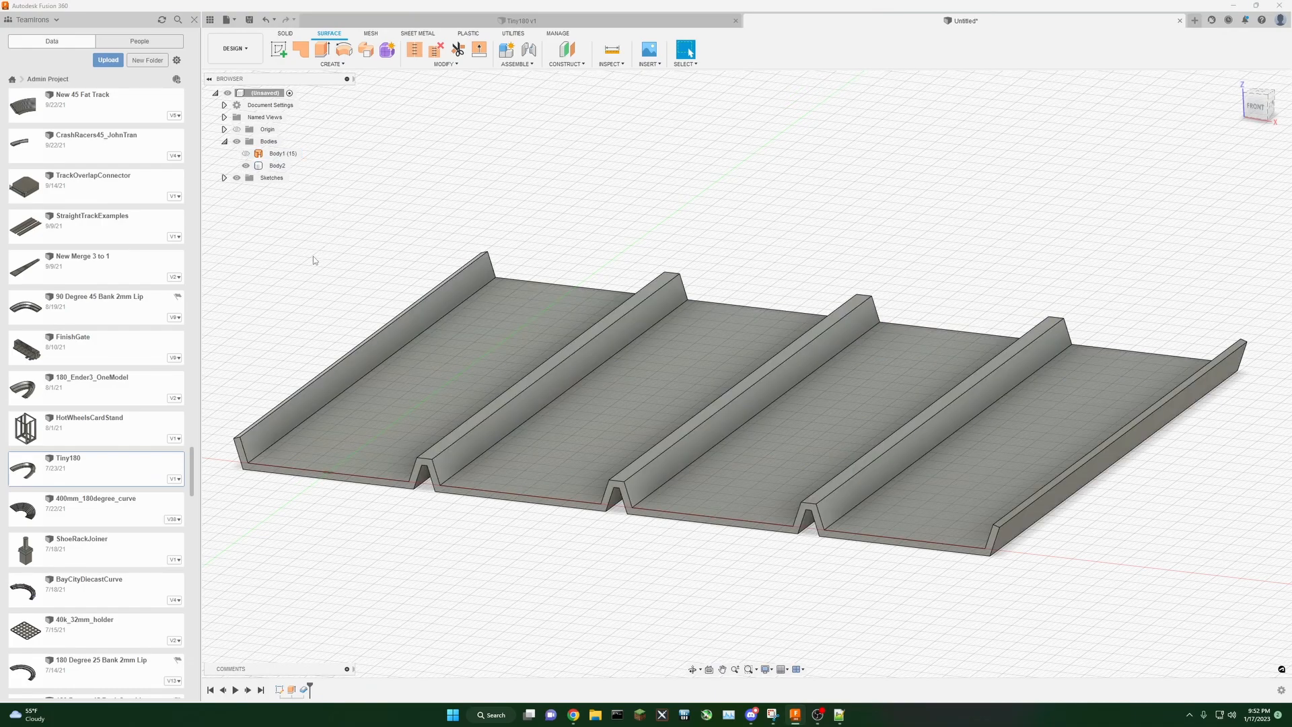
pyautogui.moveTo(315, 254); pyautogui.dragTo(362, 248, button='middle')
pyautogui.moveTo(1265, 116)
pyautogui.mouseDown()
pyautogui.moveTo(1250, 71)
pyautogui.moveTo(1252, 116)
pyautogui.moveTo(1268, 106)
pyautogui.moveTo(1253, 103)
pyautogui.mouseUp()
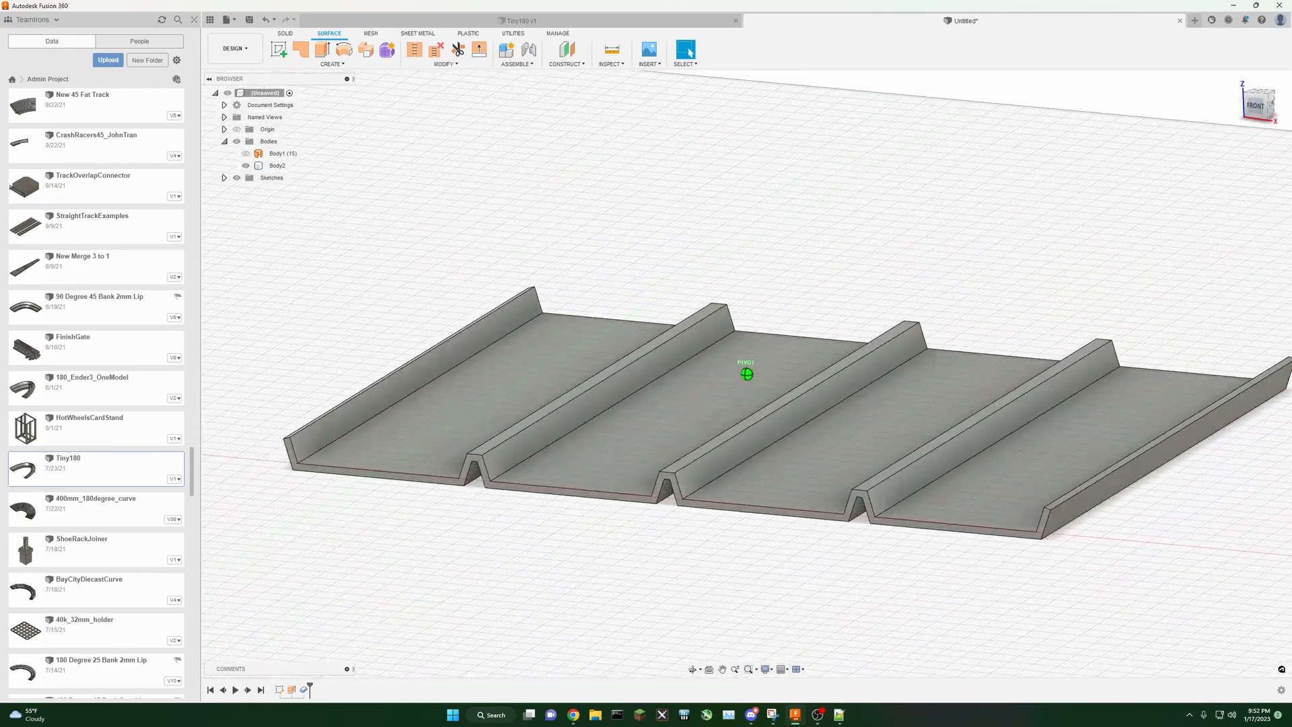
pyautogui.click(248, 167)
pyautogui.click(247, 166)
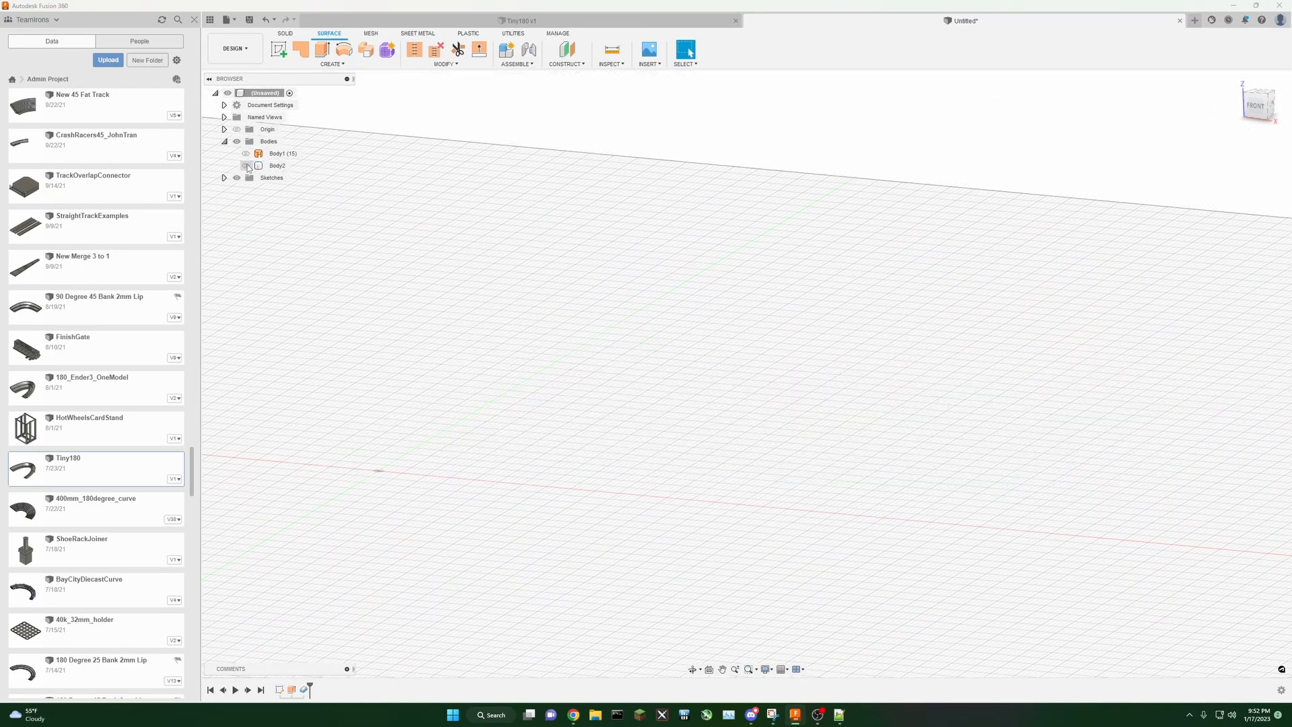
pyautogui.click(224, 178)
pyautogui.click(246, 189)
pyautogui.moveTo(572, 312); pyautogui.dragTo(654, 267, button='middle')
pyautogui.scroll(1, 699, 491)
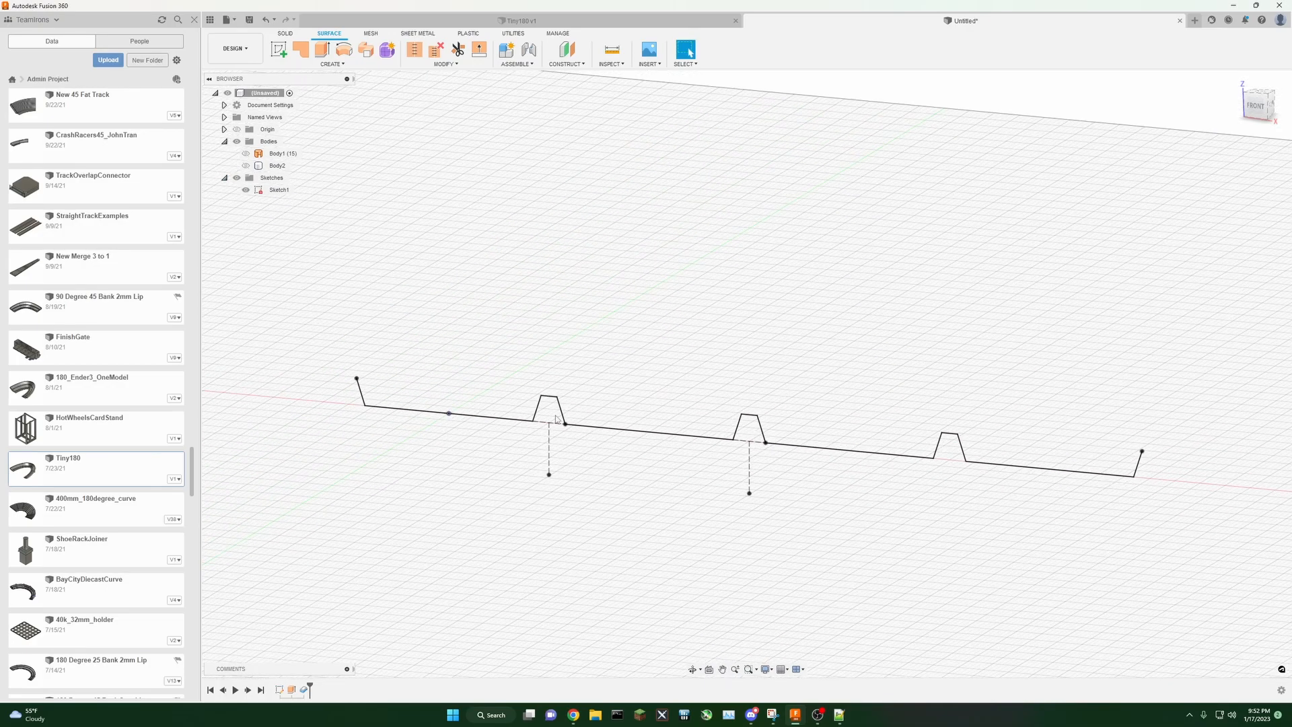
# Step: Edit the track sketch and offset the whole profile chain by -1 mm
pyautogui.click(285, 34)
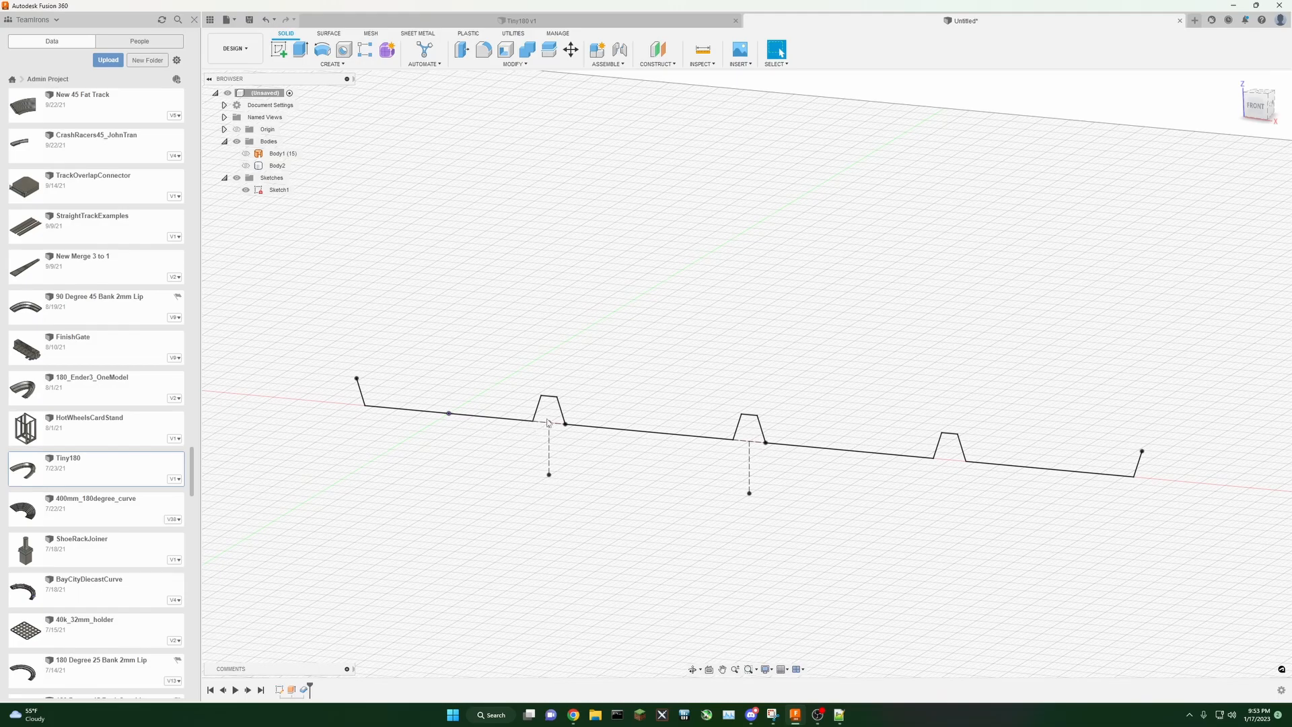
pyautogui.moveTo(622, 409); pyautogui.dragTo(603, 377, button='middle')
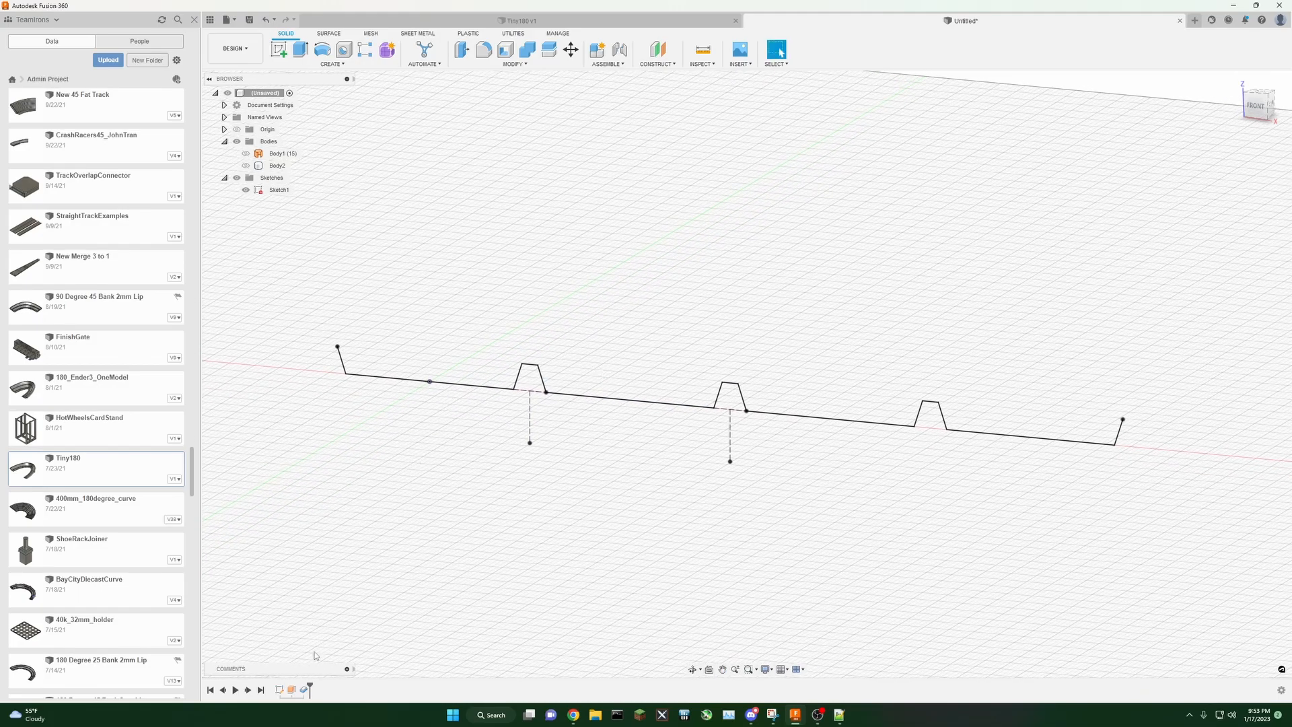
pyautogui.rightClick(283, 695)
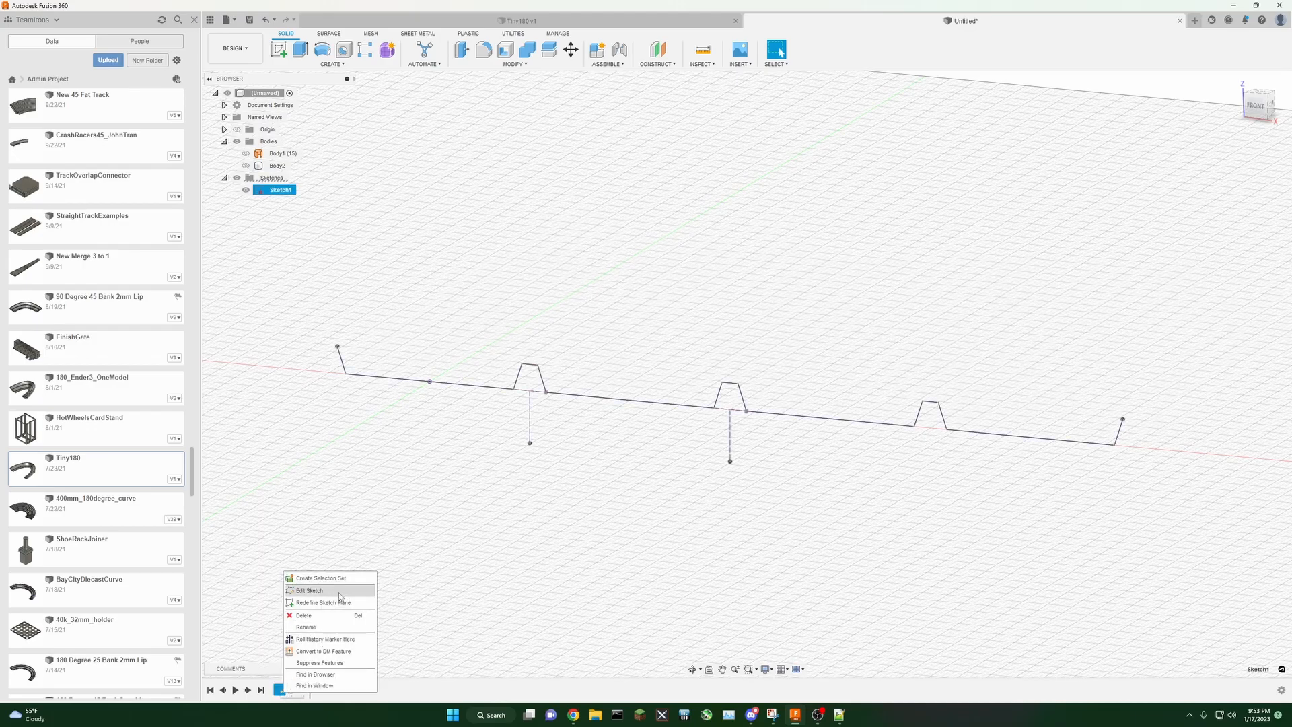
pyautogui.click(339, 591)
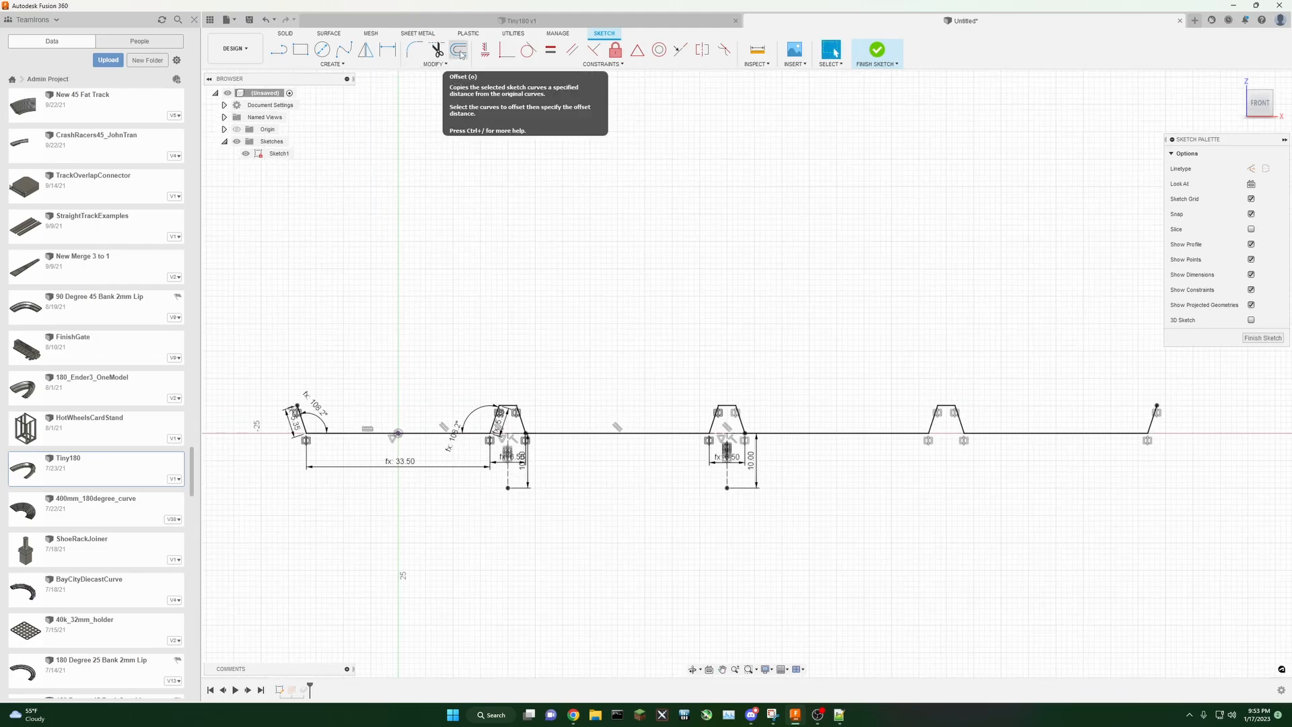
pyautogui.click(461, 52)
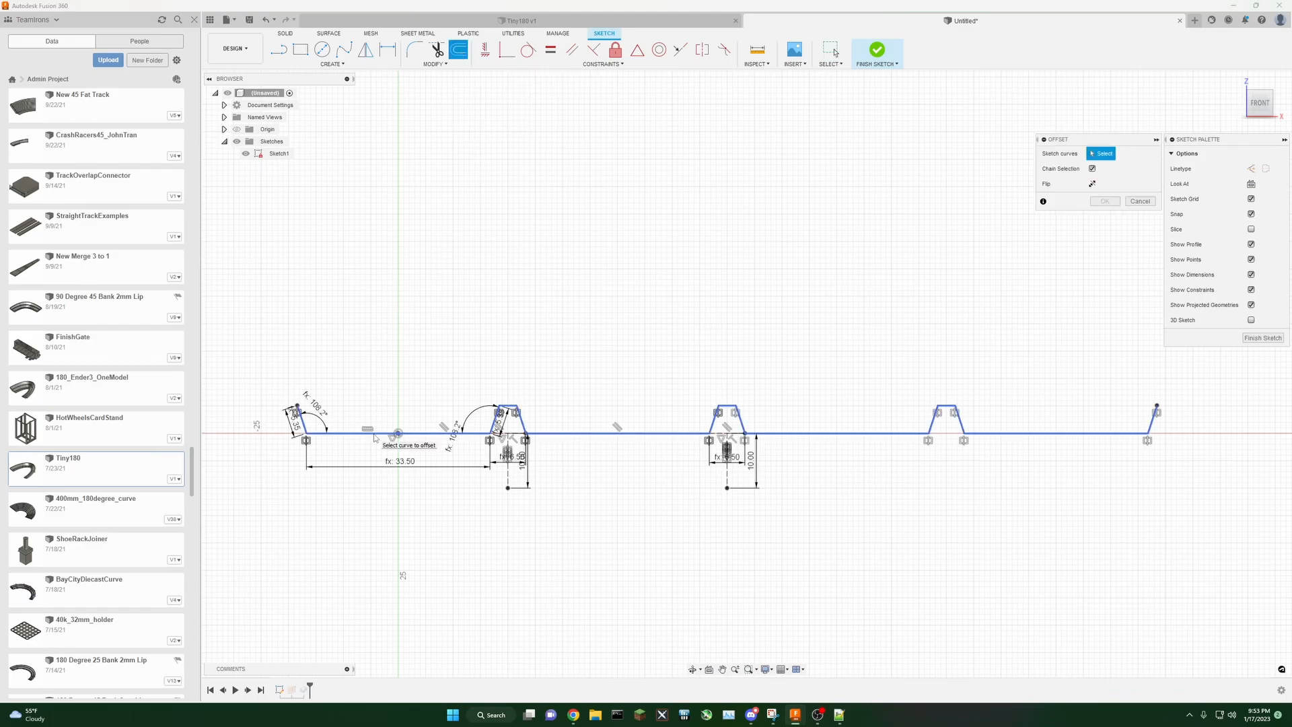
pyautogui.click(374, 434)
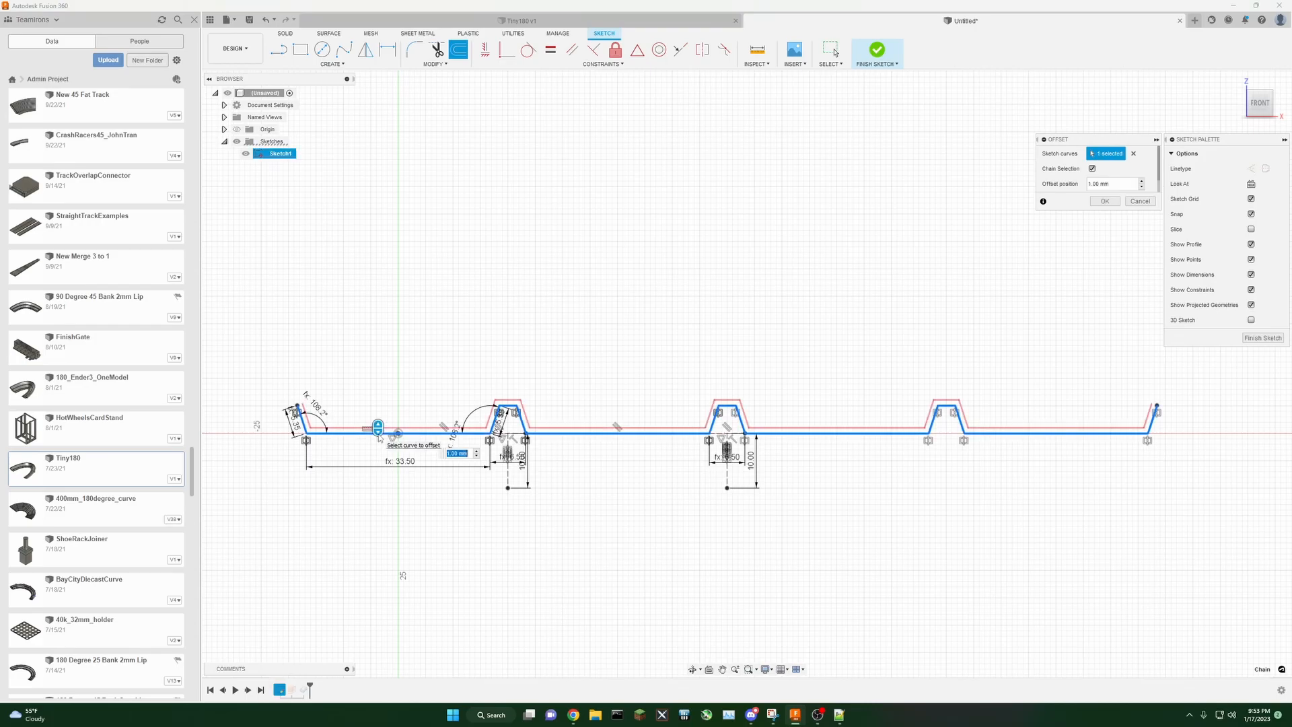
pyautogui.moveTo(378, 429); pyautogui.dragTo(386, 446)
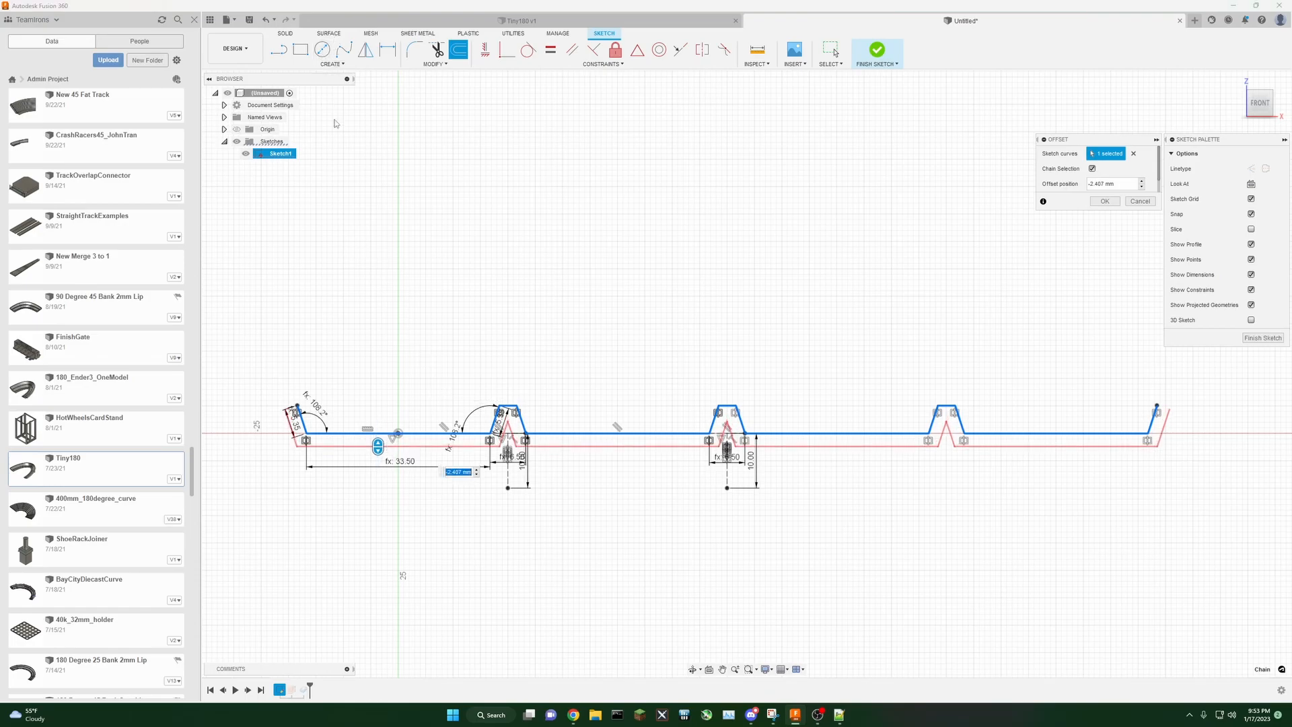
pyautogui.write('-1.4')
pyautogui.press('Return')
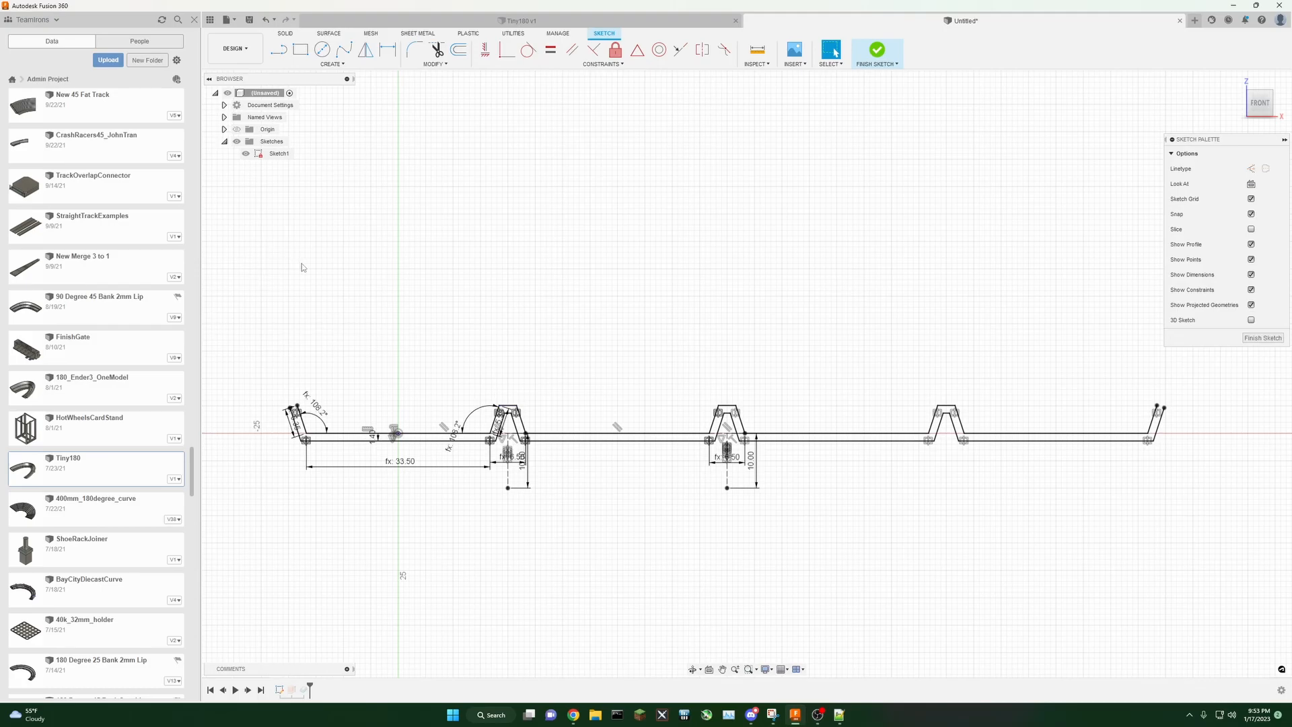
# Step: Draw short lines closing both ends between the original and offset profiles, then finish the sketch
pyautogui.press('l')
pyautogui.scroll(3, 264, 444)
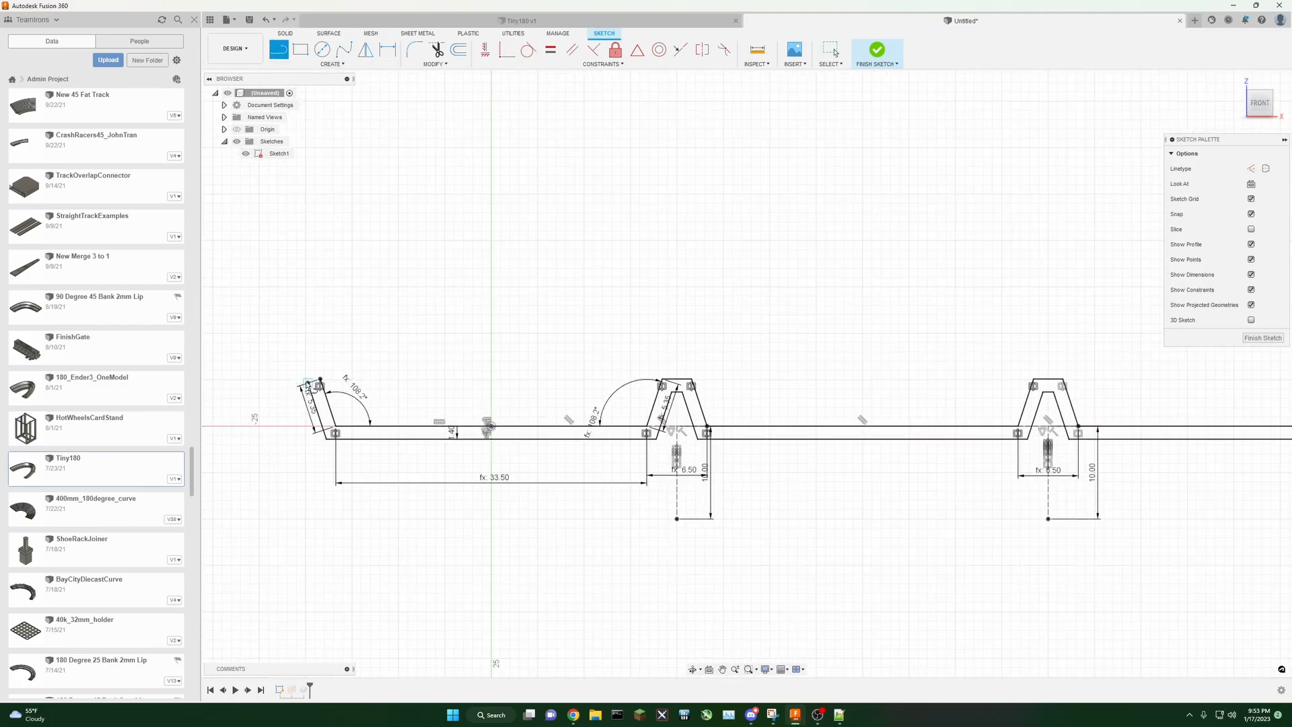
pyautogui.click(308, 384)
pyautogui.click(320, 380)
pyautogui.scroll(-3, 412, 390)
pyautogui.moveTo(944, 313); pyautogui.dragTo(668, 312, button='middle')
pyautogui.scroll(5, 1066, 404)
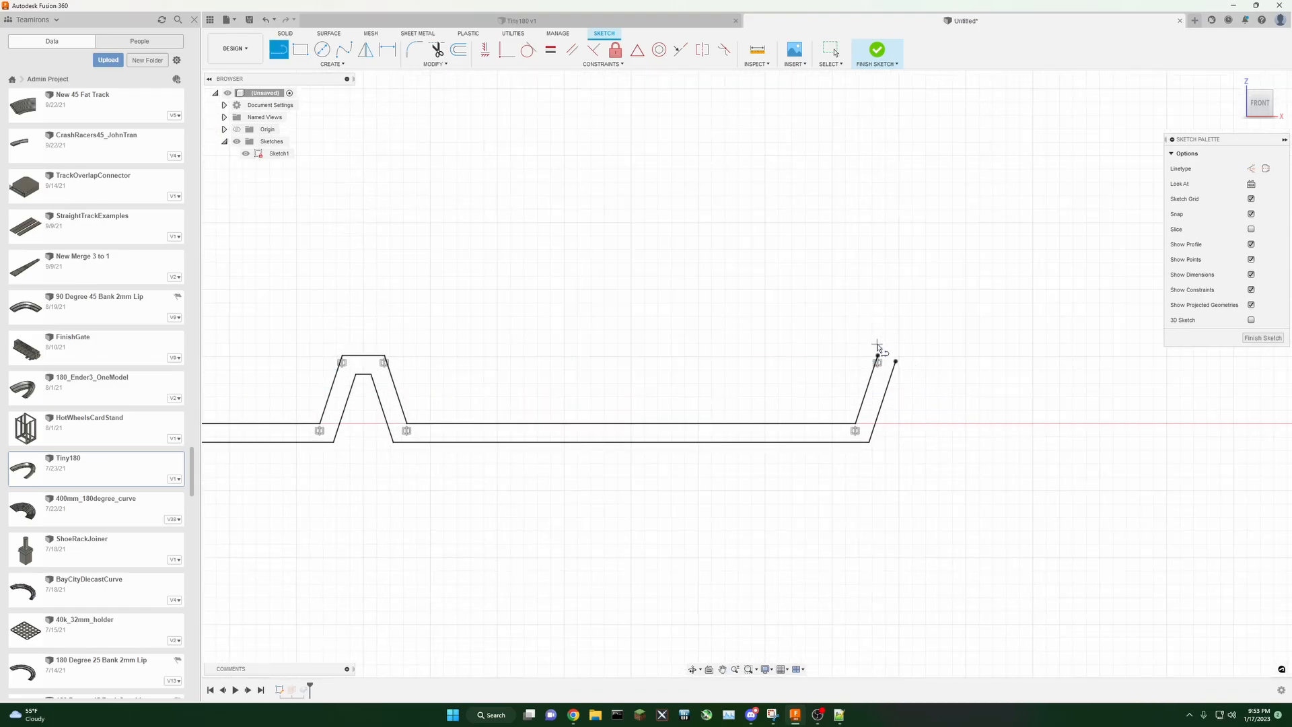
pyautogui.click(877, 356)
pyautogui.click(895, 361)
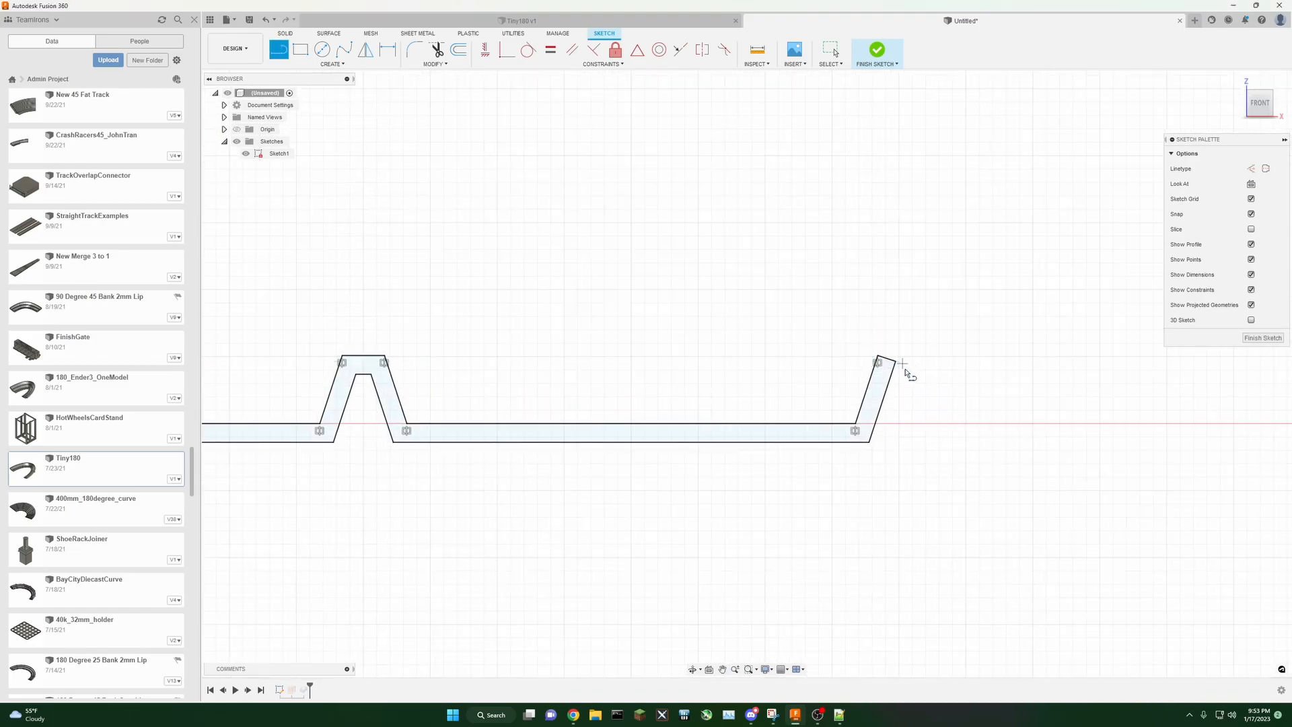
pyautogui.scroll(5, 875, 404)
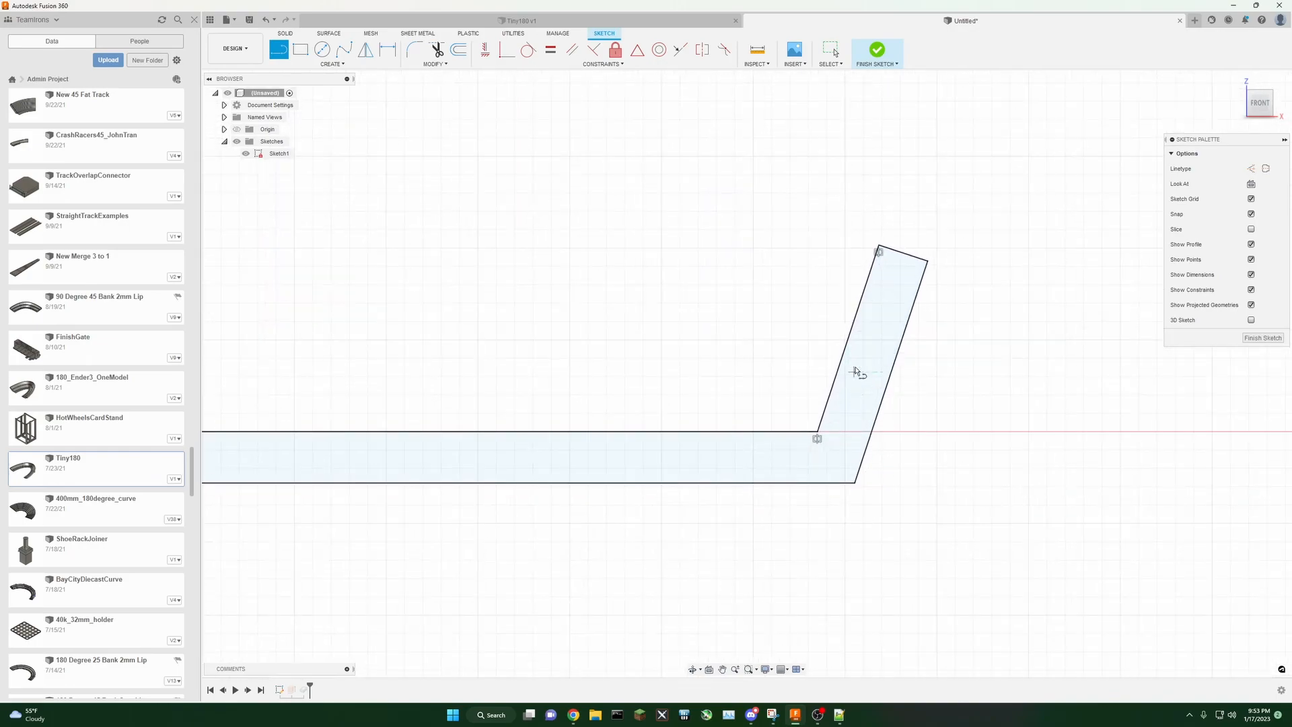
pyautogui.scroll(-2, 686, 470)
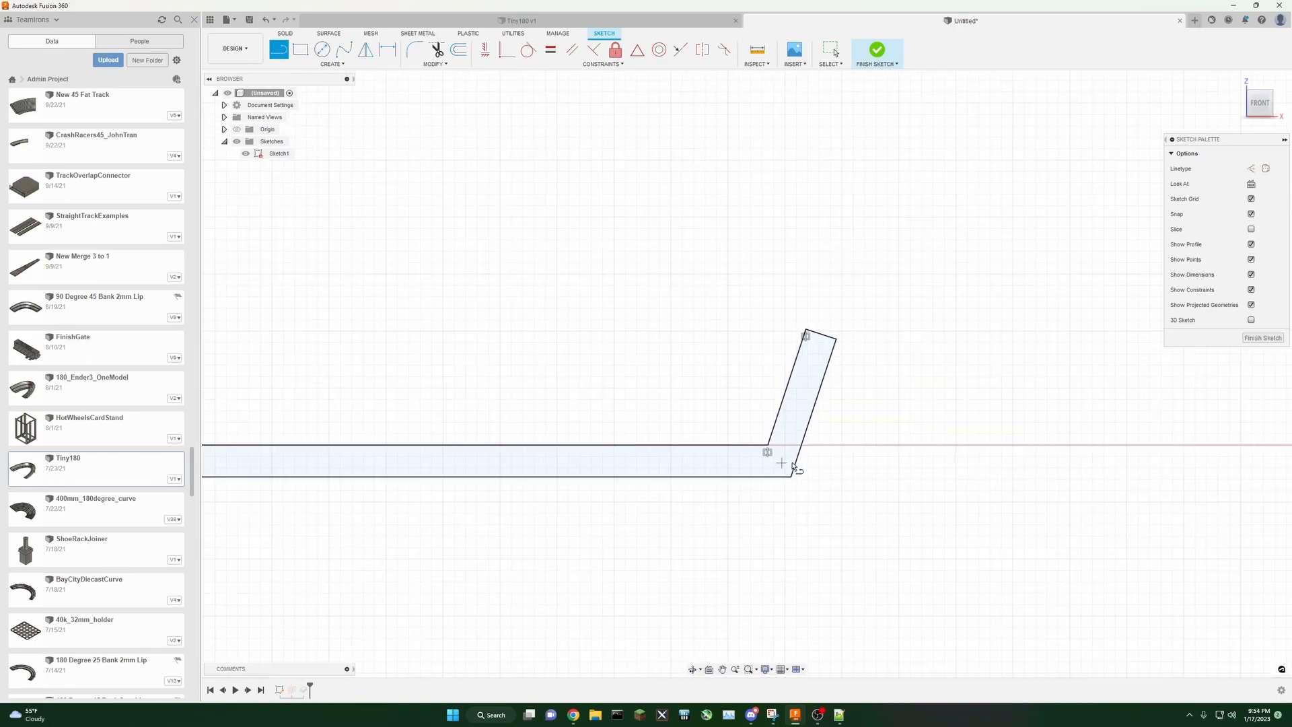
pyautogui.scroll(-5, 496, 527)
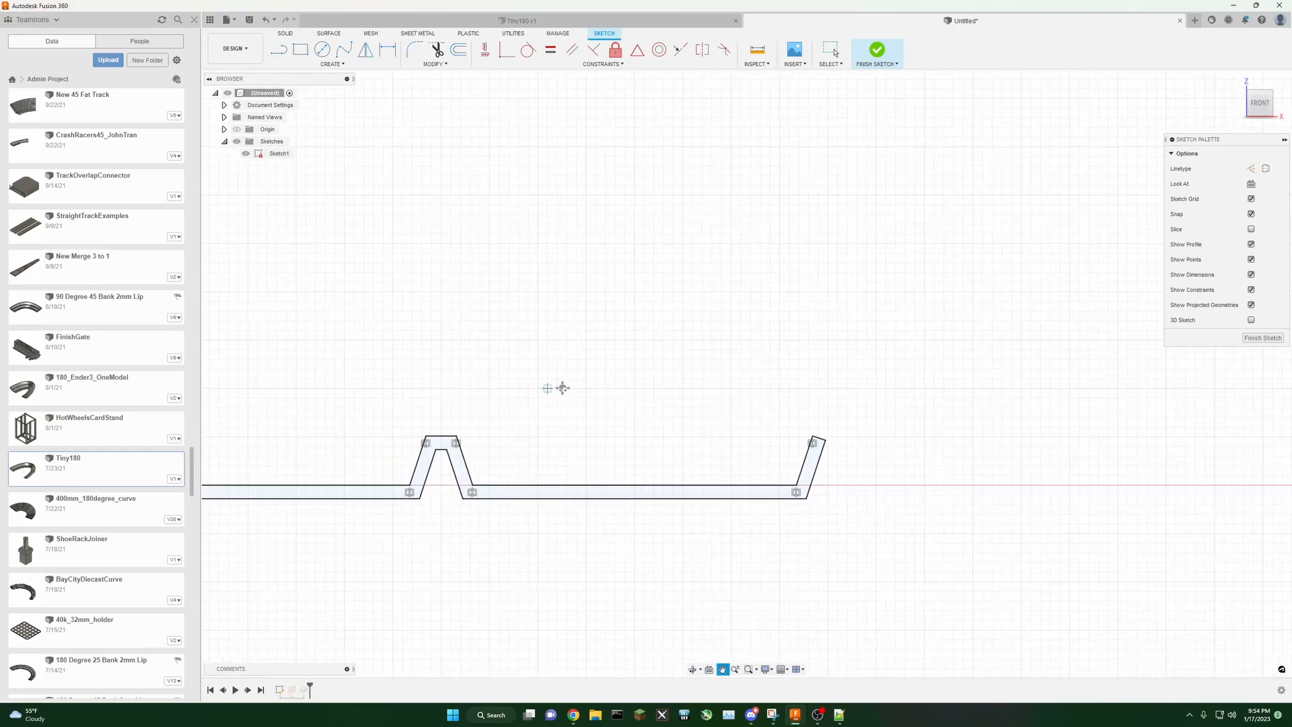
pyautogui.scroll(-3, 845, 426)
pyautogui.click(877, 50)
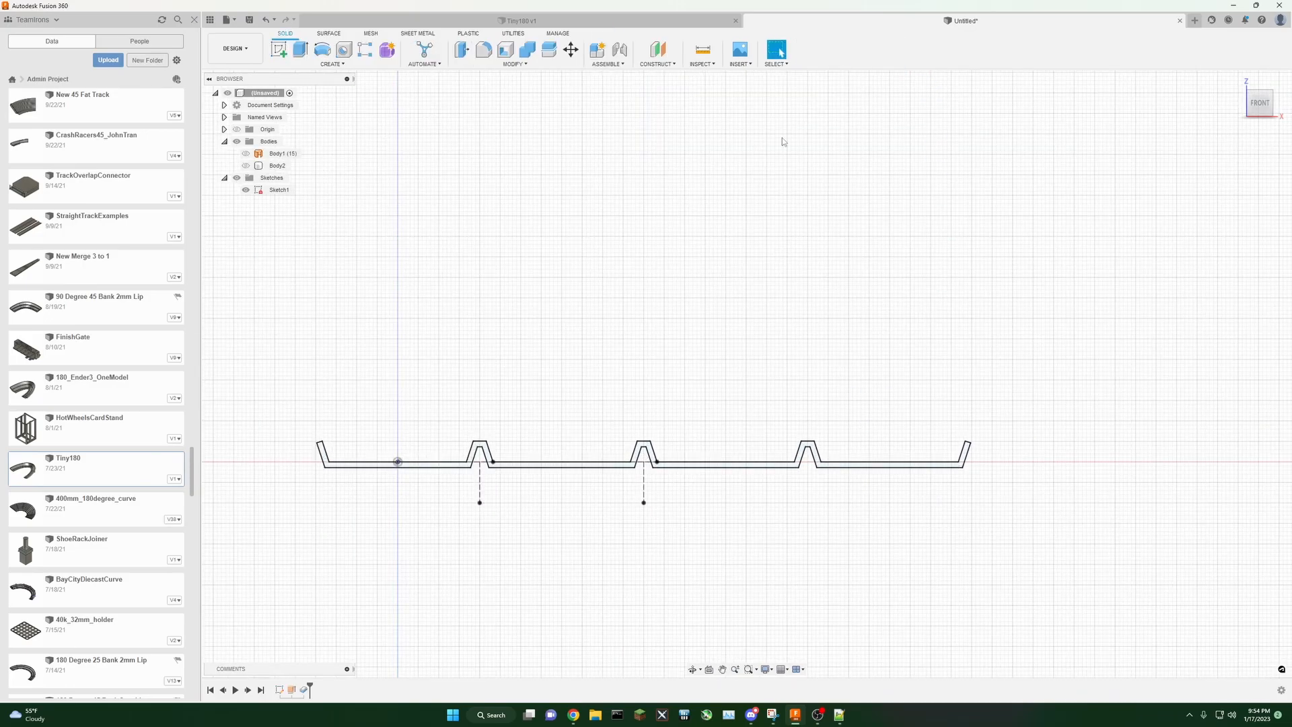
# Step: Show the original surface body again alongside the closed profile sketch
pyautogui.moveTo(705, 296); pyautogui.dragTo(681, 256, button='middle')
pyautogui.moveTo(1259, 103); pyautogui.dragTo(1253, 115)
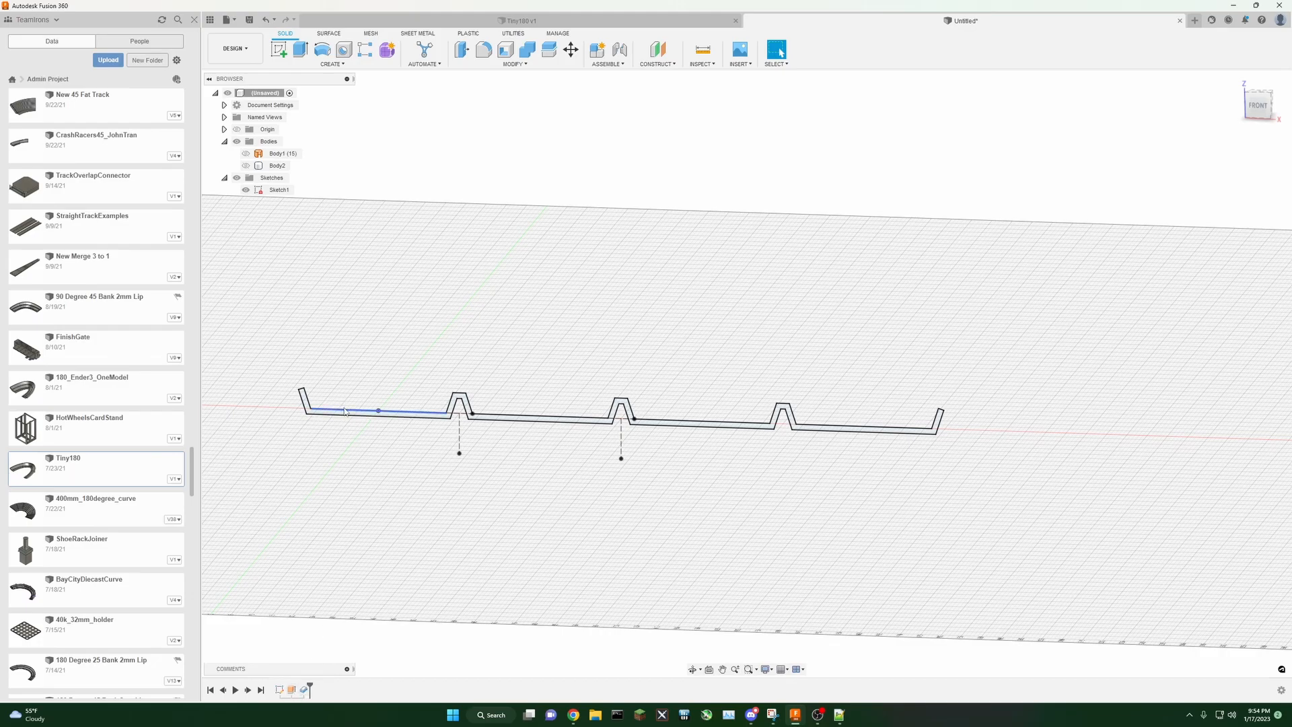
pyautogui.click(246, 154)
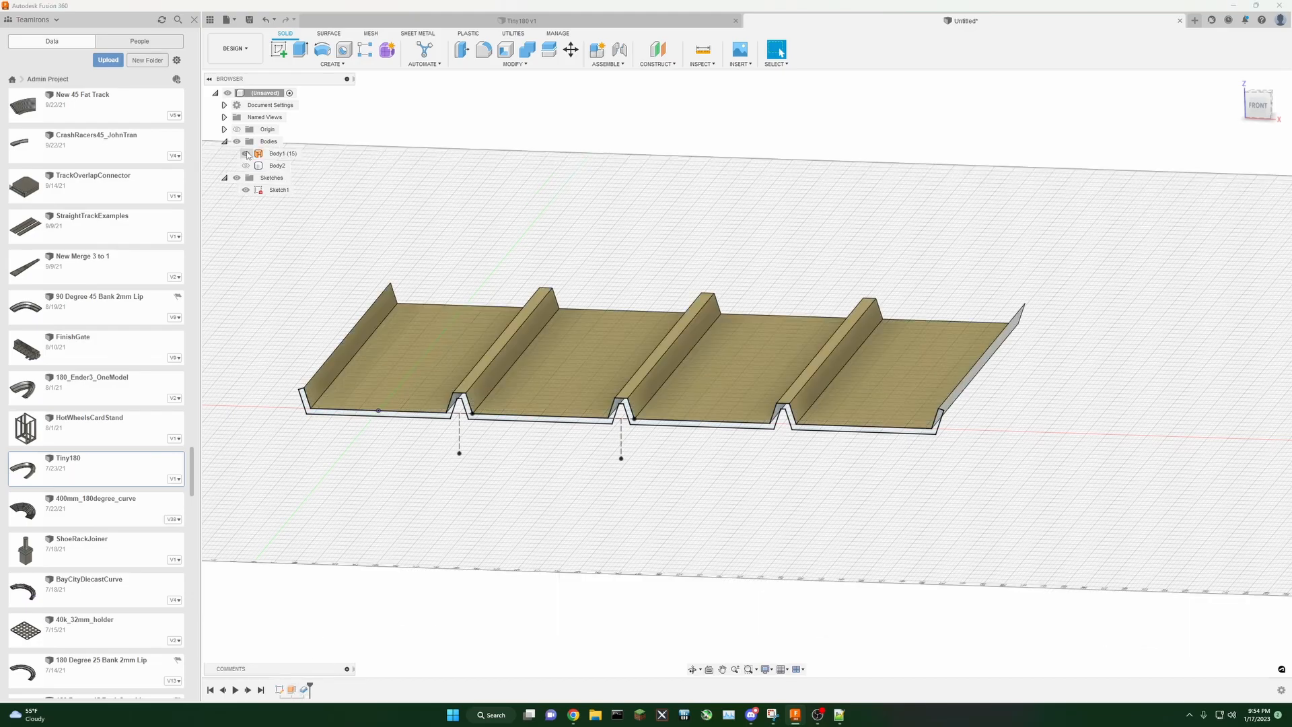
# Step: Toggle the surface and thickened bodies on and off to compare them against the closed profile sketch
pyautogui.click(246, 154)
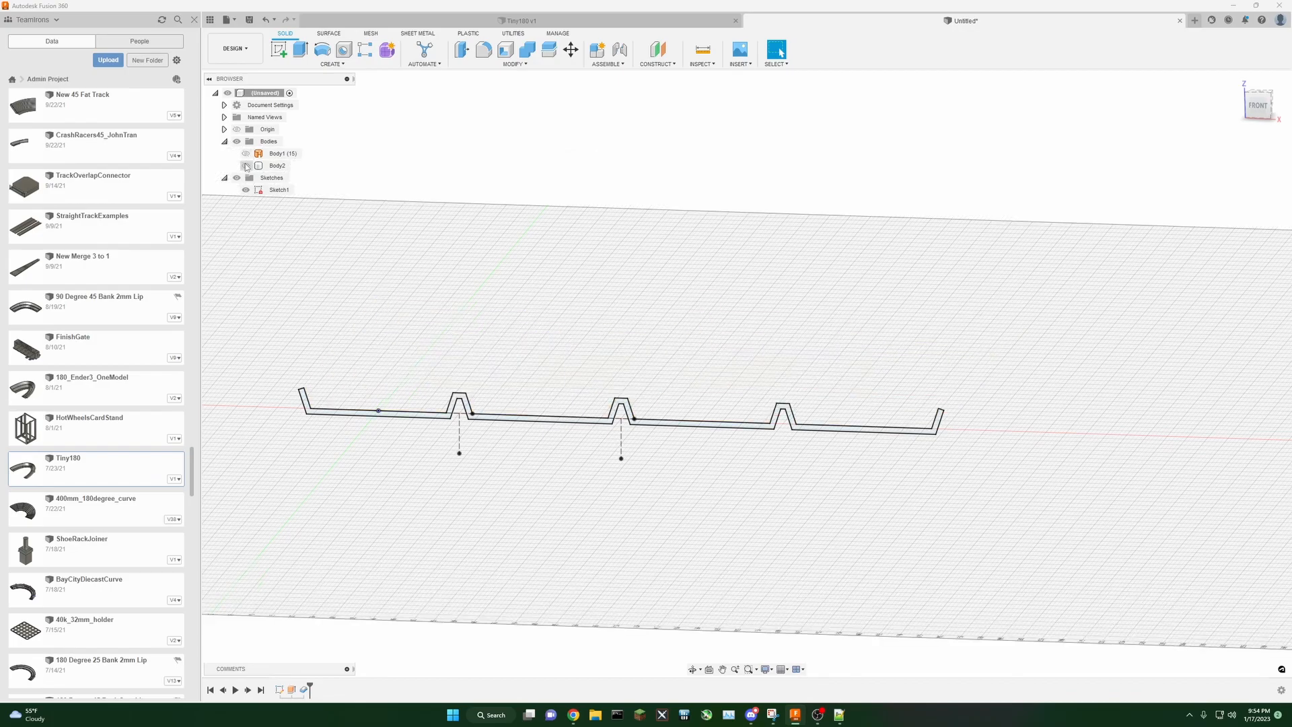
pyautogui.click(247, 165)
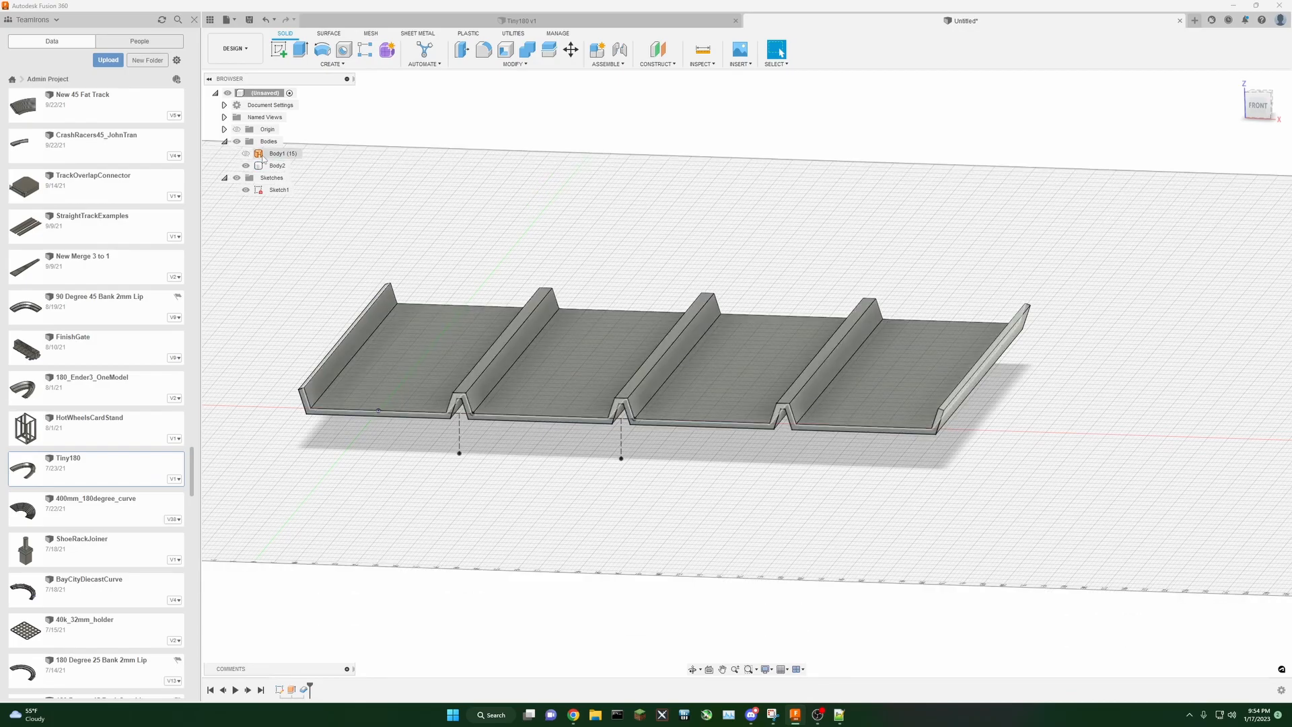
pyautogui.click(246, 154)
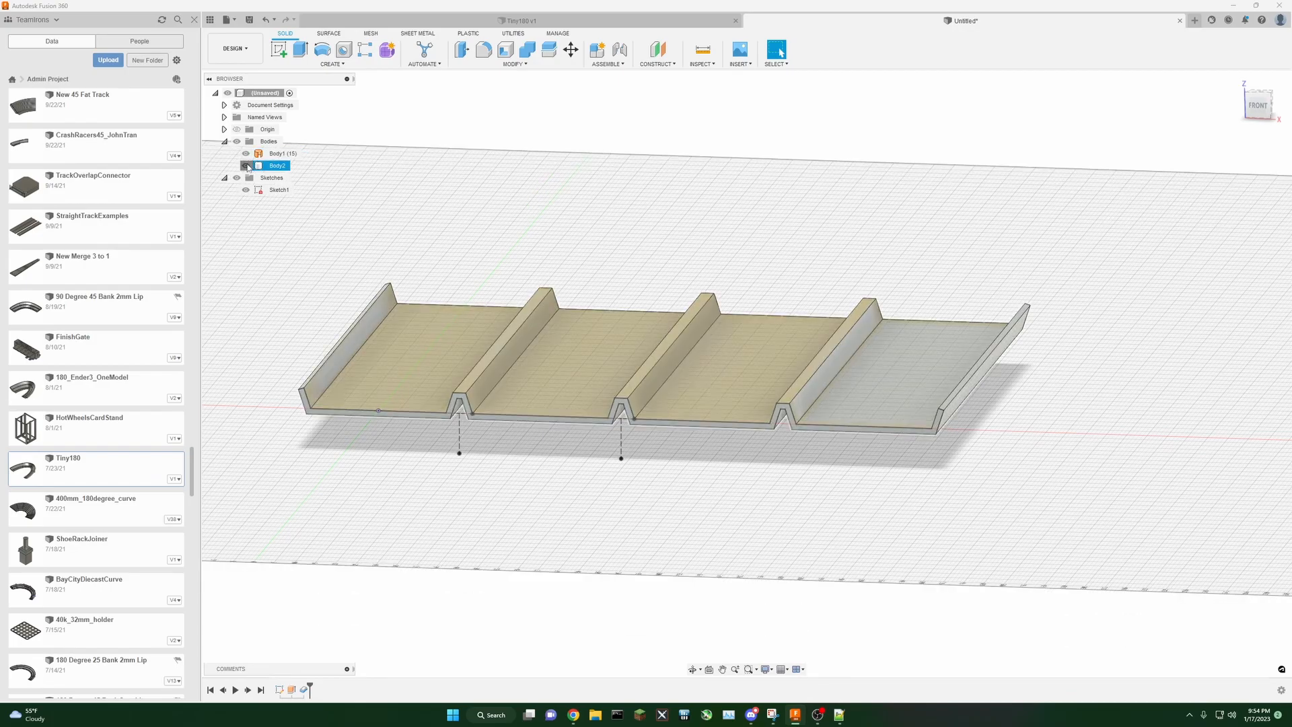
pyautogui.click(246, 166)
pyautogui.click(246, 153)
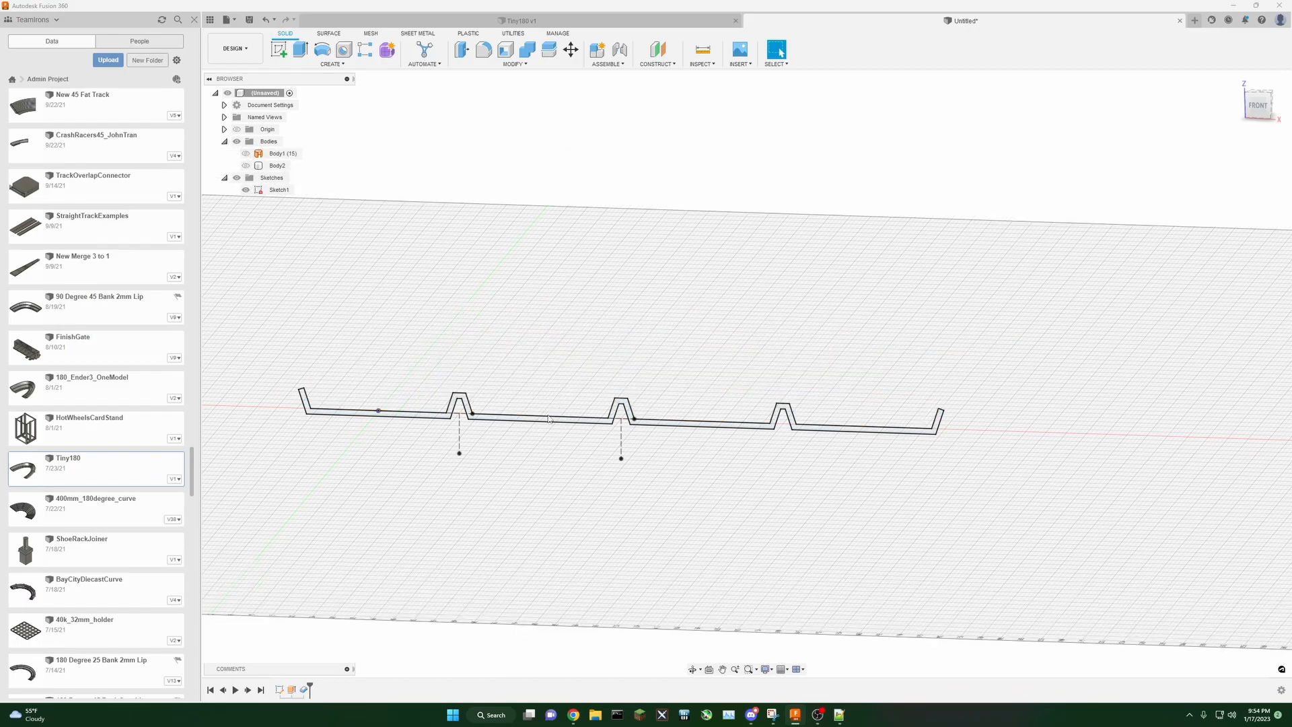
# Step: Extrude the closed track profile 122 mm as a new solid body
pyautogui.click(301, 50)
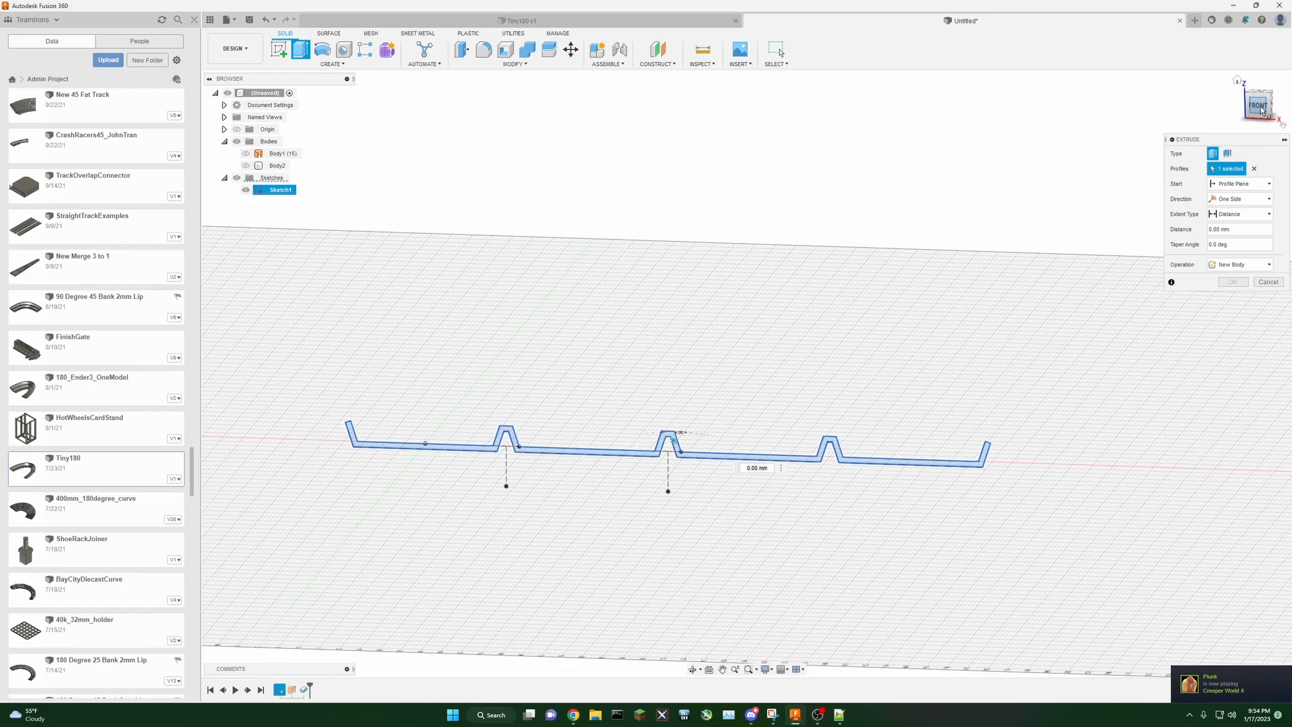
pyautogui.keyDown('shift'); pyautogui.moveTo(747, 373); pyautogui.dragTo(702, 406, button='middle'); pyautogui.keyUp('shift')
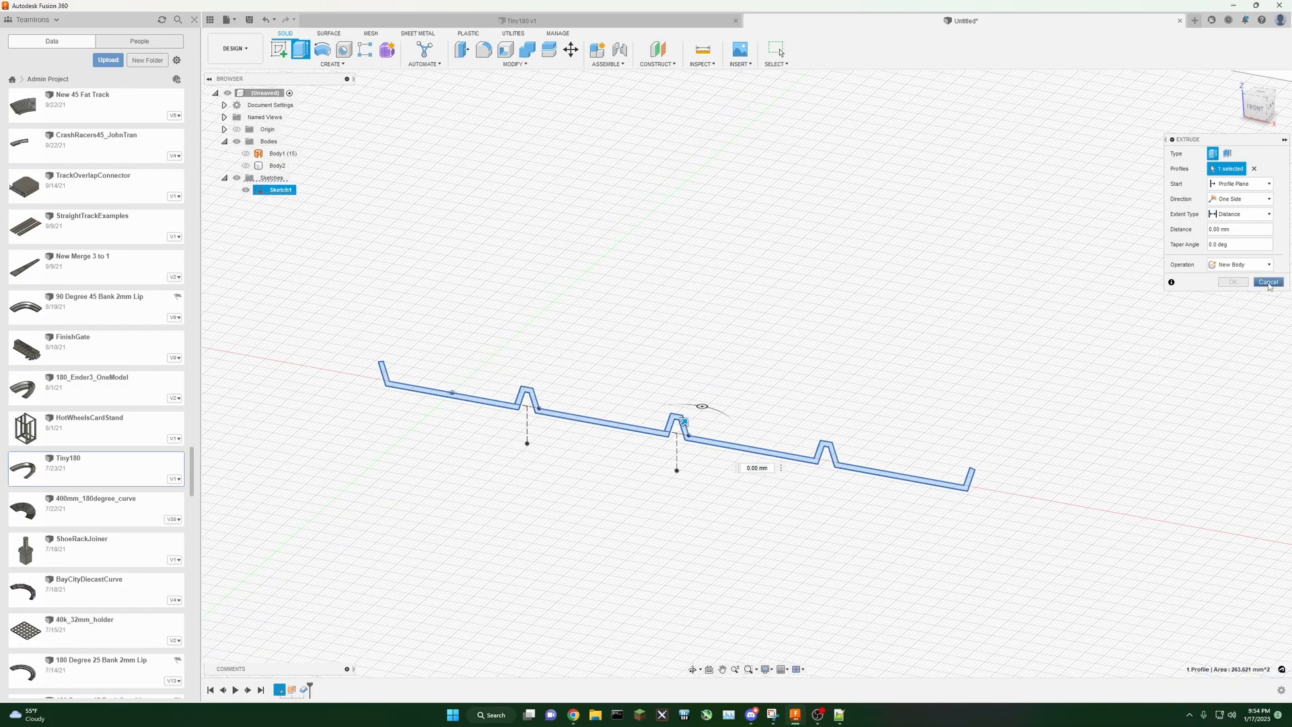
pyautogui.press('Escape')
pyautogui.click(298, 57)
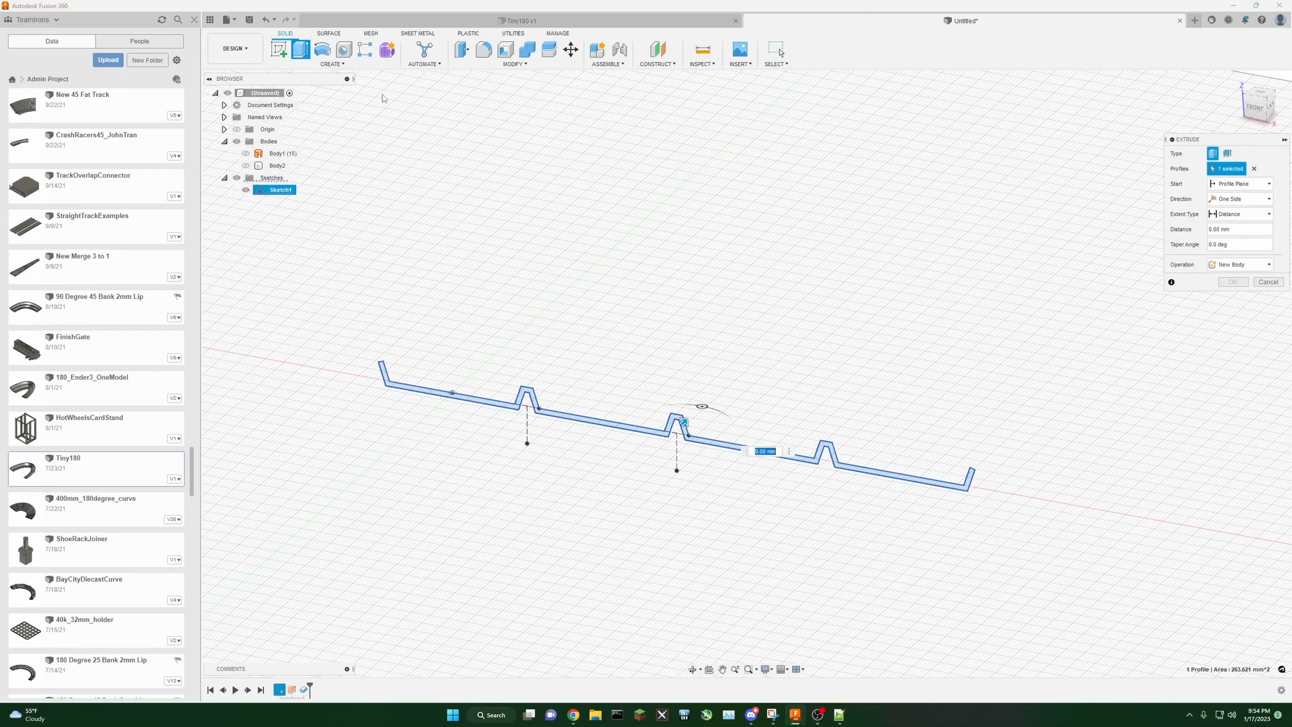
pyautogui.scroll(2, 668, 323)
pyautogui.moveTo(690, 447); pyautogui.dragTo(956, 225)
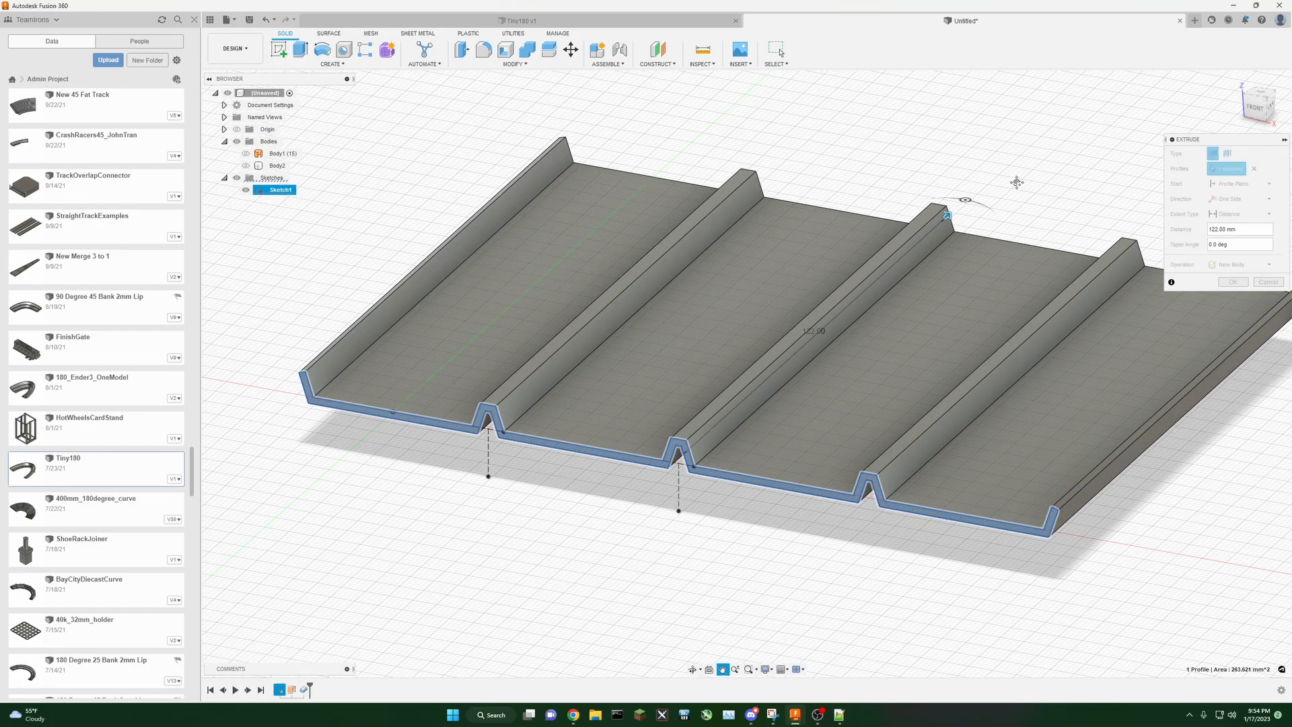
pyautogui.moveTo(1015, 182); pyautogui.dragTo(993, 189, button='middle')
pyautogui.click(1233, 282)
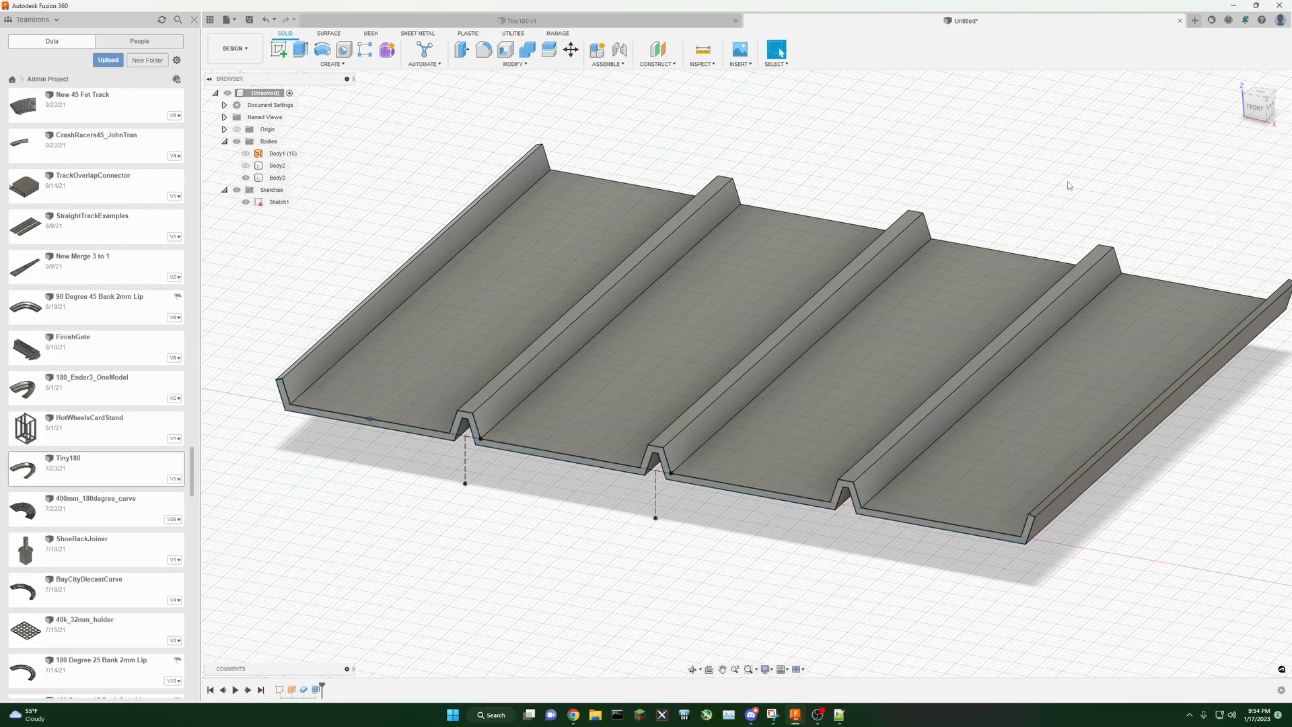
# Step: Toggle the thickened and extruded bodies to compare them, leaving all bodies hidden
pyautogui.moveTo(1070, 173); pyautogui.dragTo(1050, 196, button='middle')
pyautogui.moveTo(1258, 117)
pyautogui.mouseDown()
pyautogui.moveTo(1267, 94)
pyautogui.moveTo(1274, 111)
pyautogui.moveTo(1258, 118)
pyautogui.mouseUp()
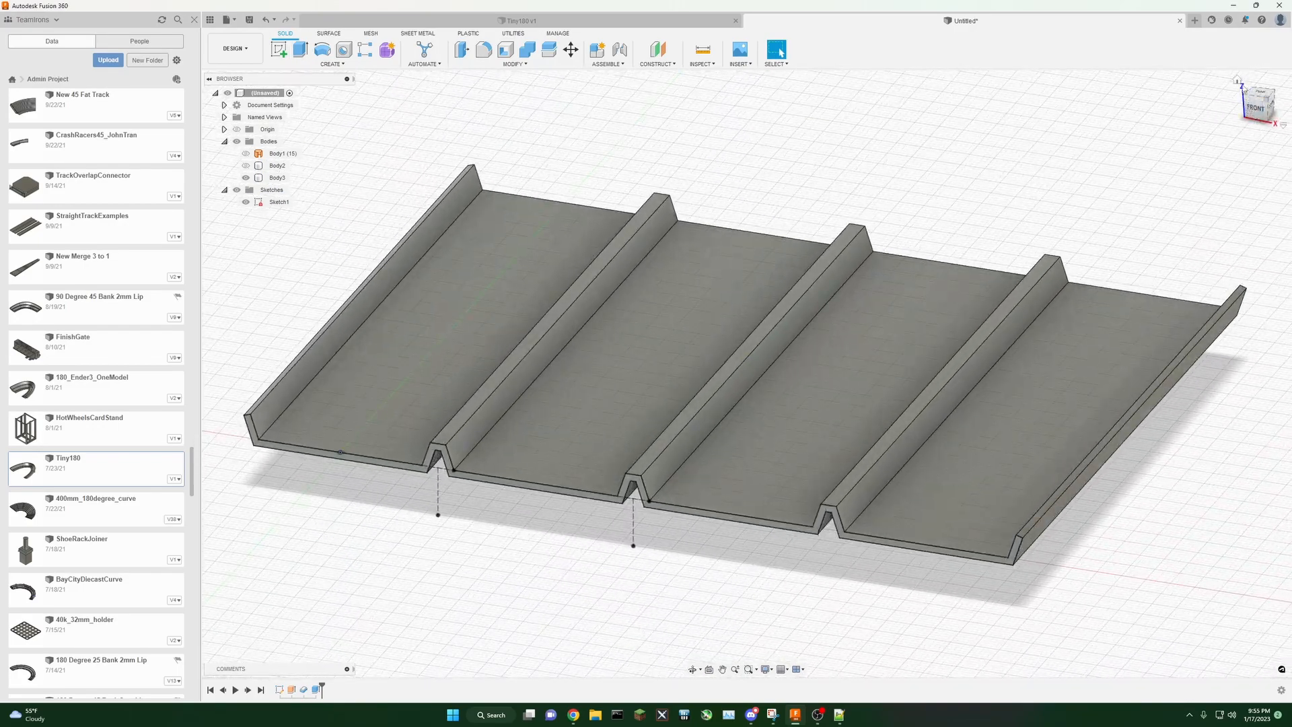
pyautogui.click(1237, 80)
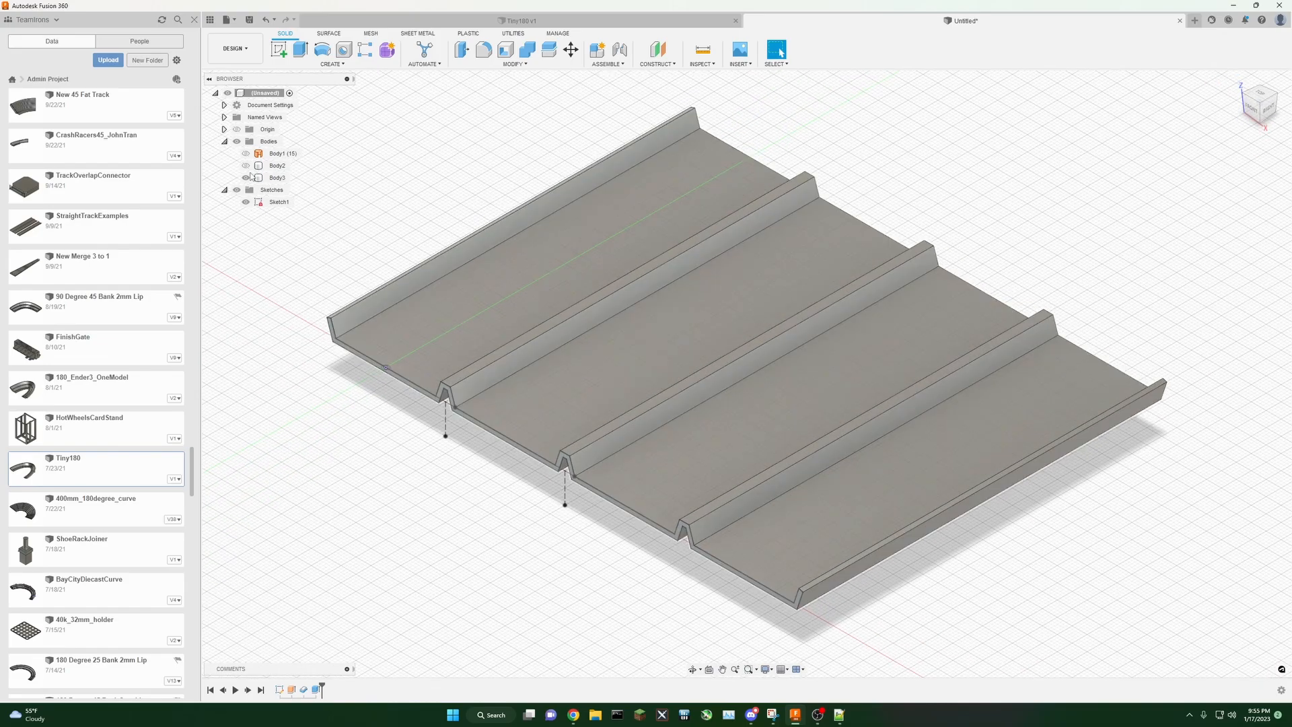
pyautogui.click(246, 166)
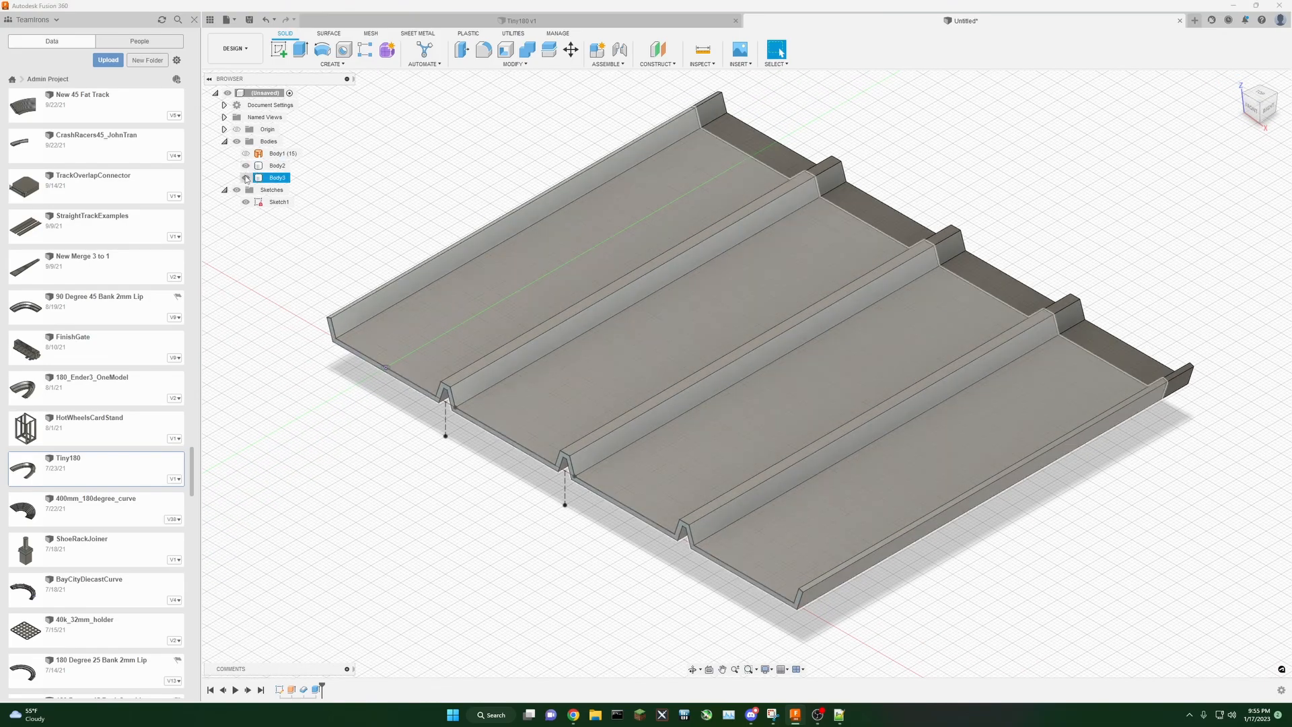
pyautogui.click(246, 167)
pyautogui.click(246, 179)
pyautogui.click(246, 167)
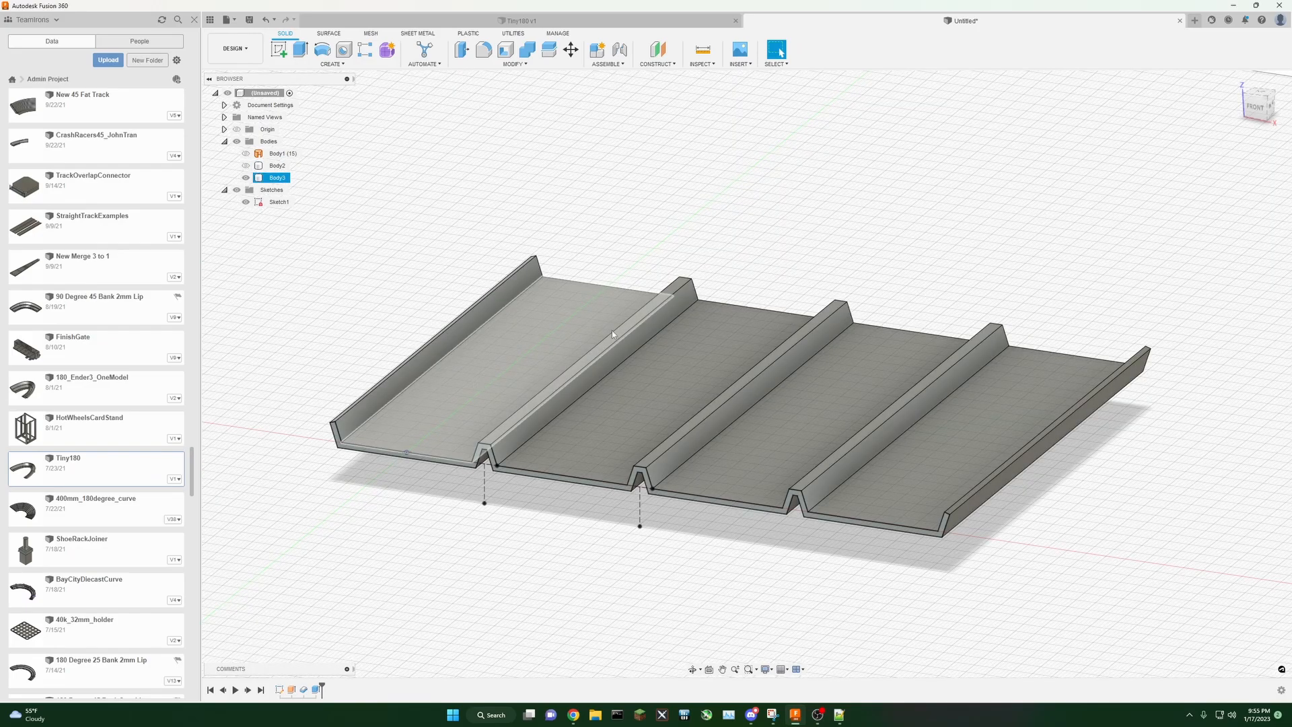
pyautogui.click(246, 179)
# Step: Create a sketch on the vertical profile plane and draw a horizontal axis line about 85 mm long above the track profile
pyautogui.moveTo(463, 211); pyautogui.dragTo(519, 226, button='middle')
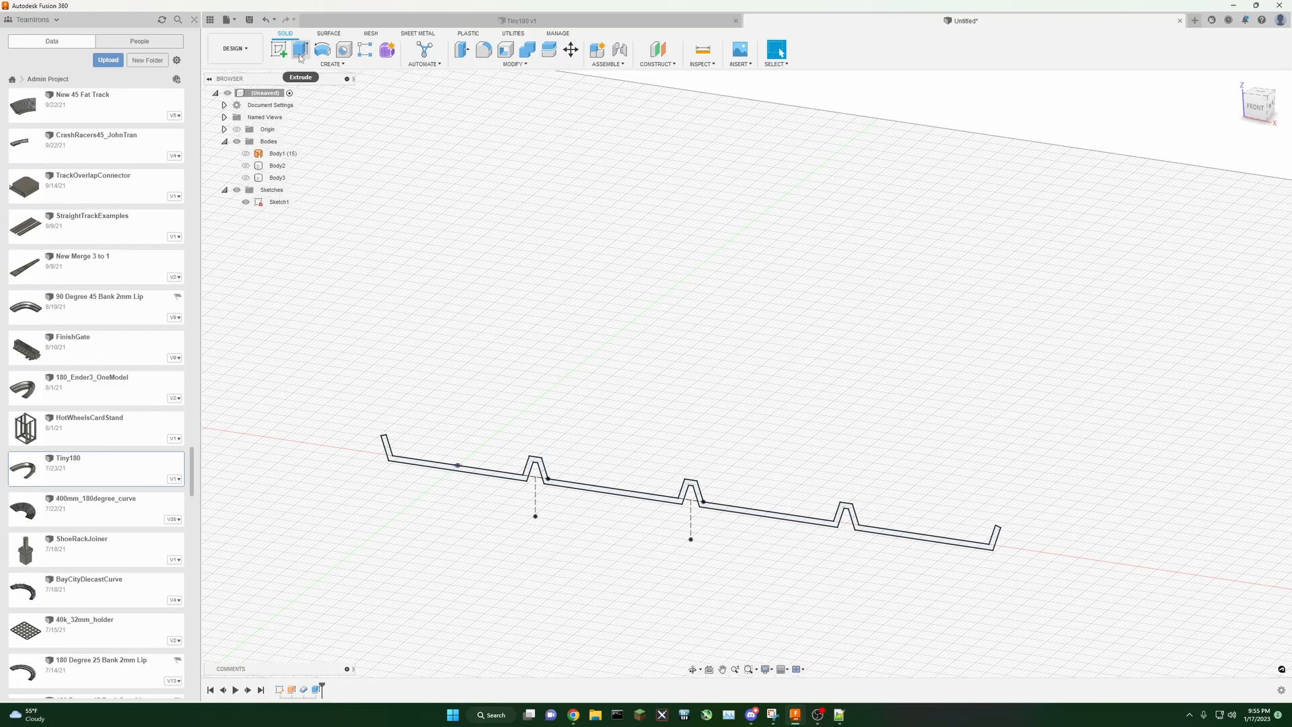
pyautogui.keyDown('shift'); pyautogui.moveTo(919, 364); pyautogui.dragTo(881, 403, button='middle'); pyautogui.keyUp('shift')
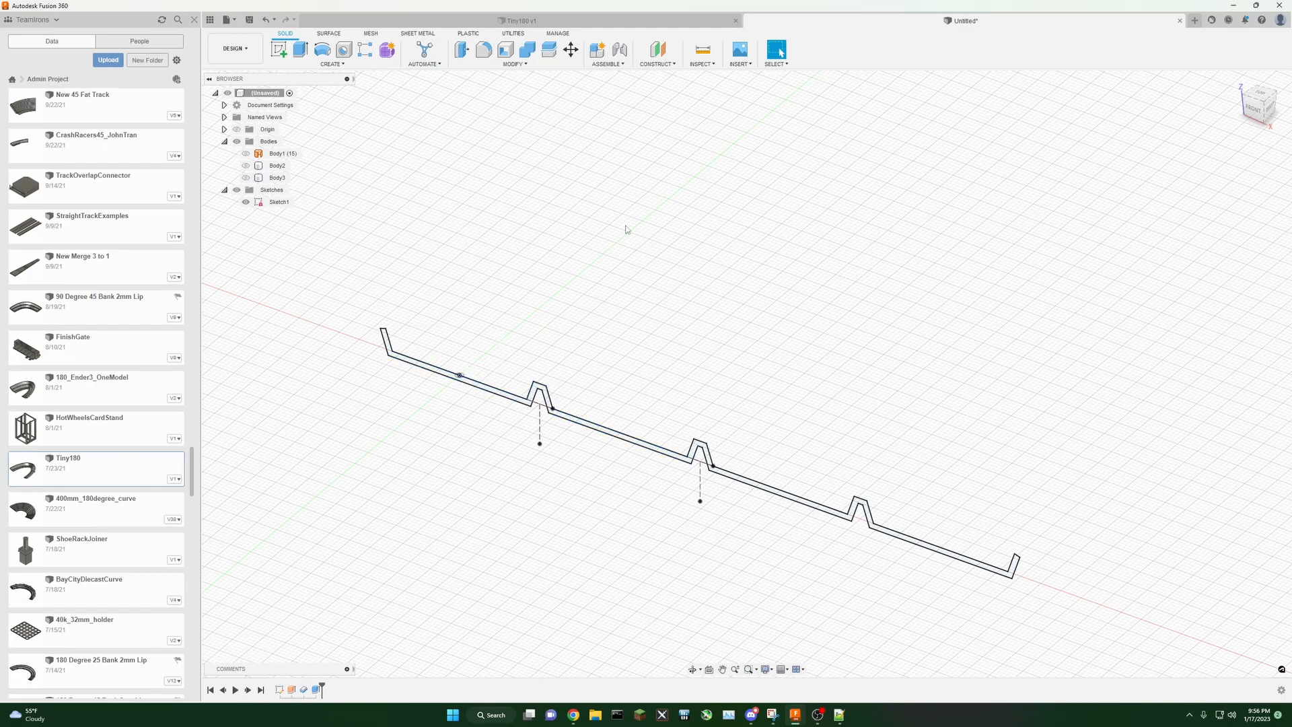
pyautogui.moveTo(744, 293); pyautogui.dragTo(701, 277, button='middle')
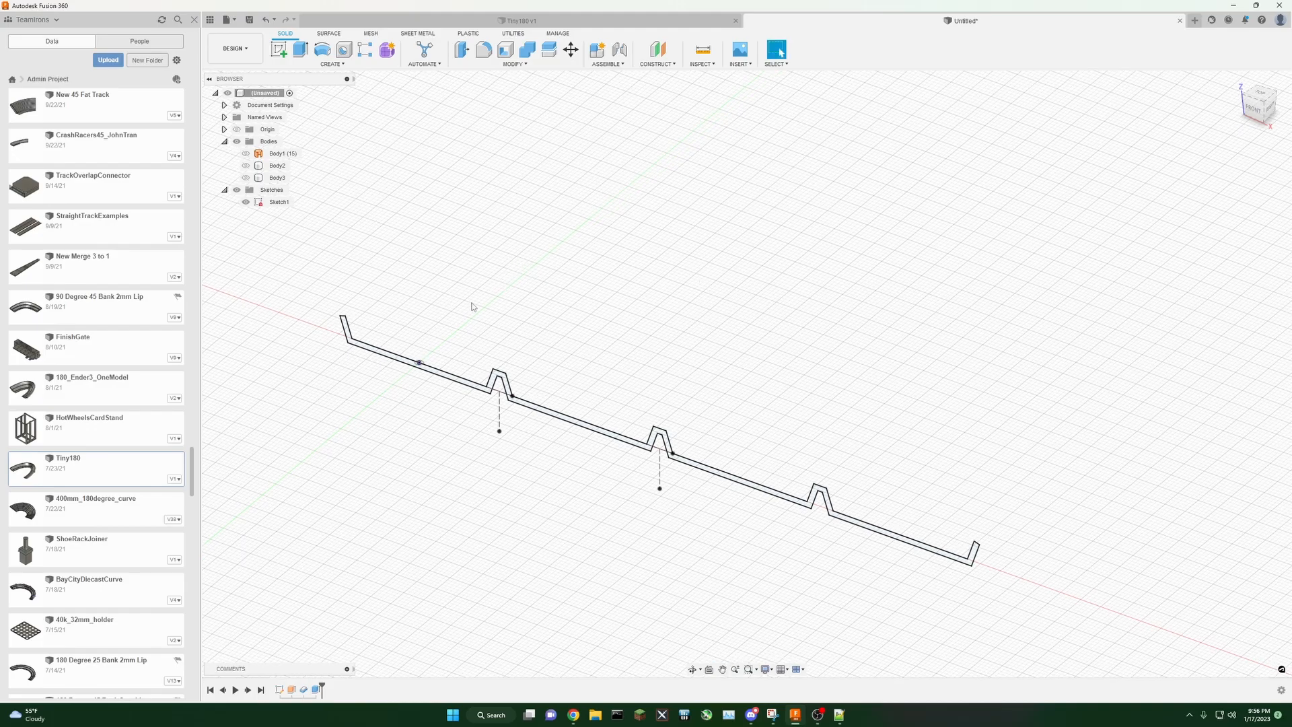
pyautogui.click(280, 51)
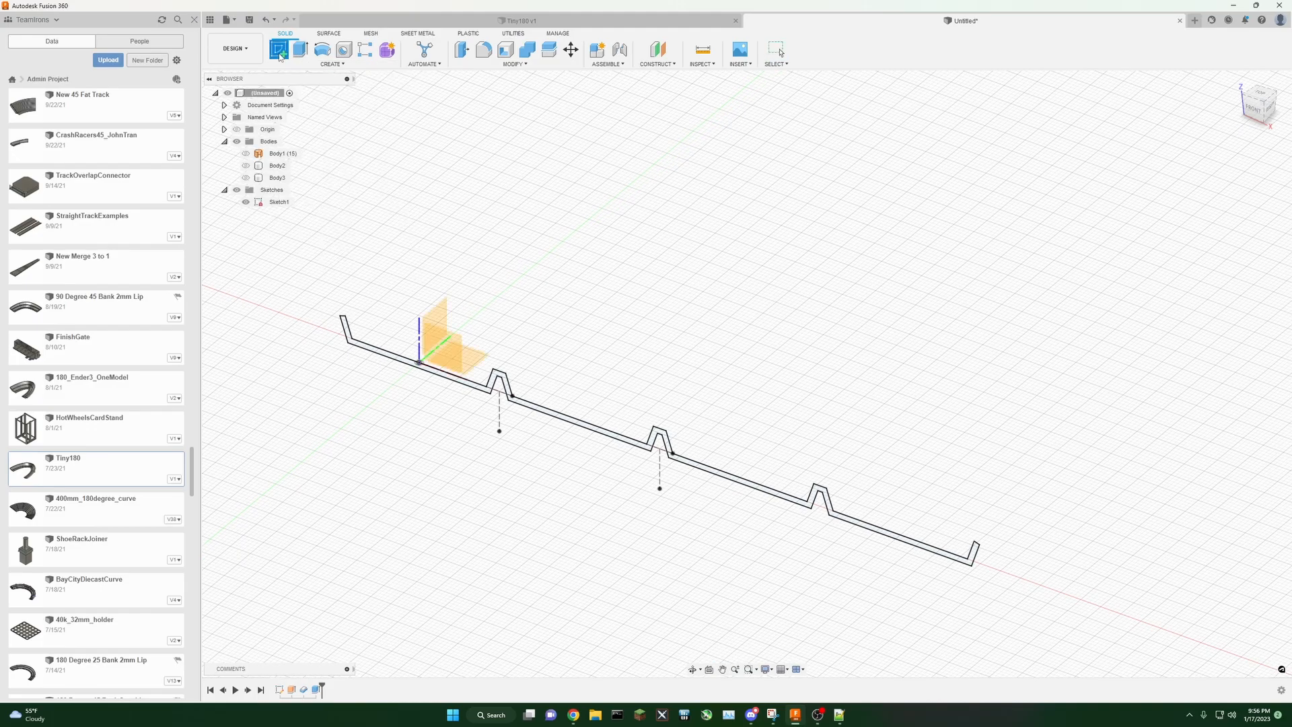
pyautogui.click(452, 347)
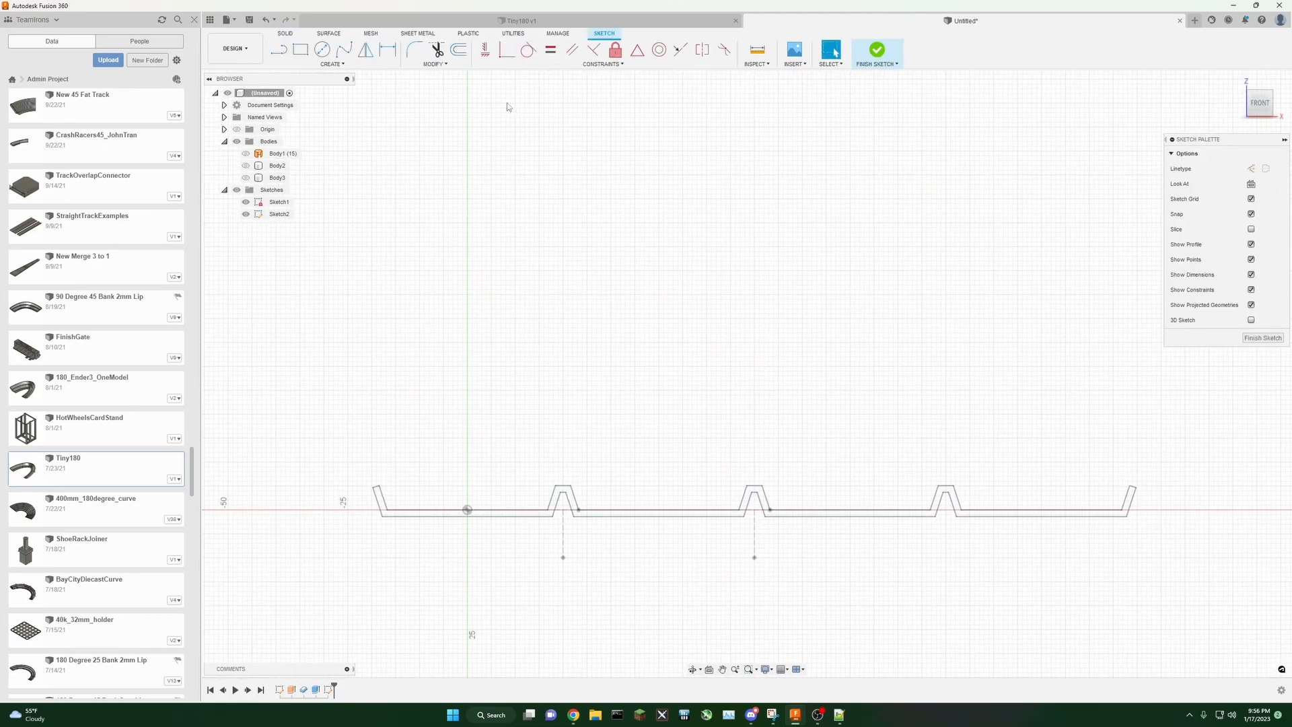
pyautogui.click(285, 55)
pyautogui.click(371, 294)
pyautogui.click(779, 294)
pyautogui.click(777, 269)
pyautogui.click(881, 51)
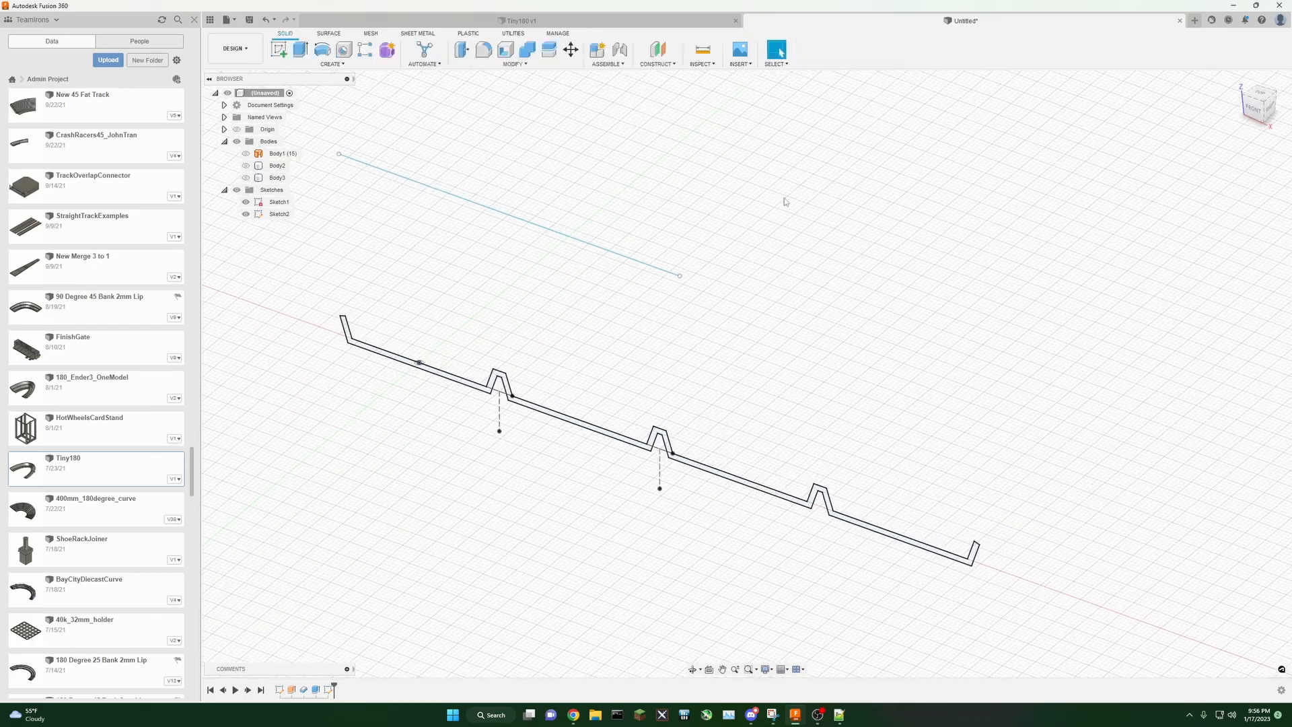
# Step: Try revolving the track profile around the axis line with a partial angle of 20 degrees
pyautogui.click(323, 51)
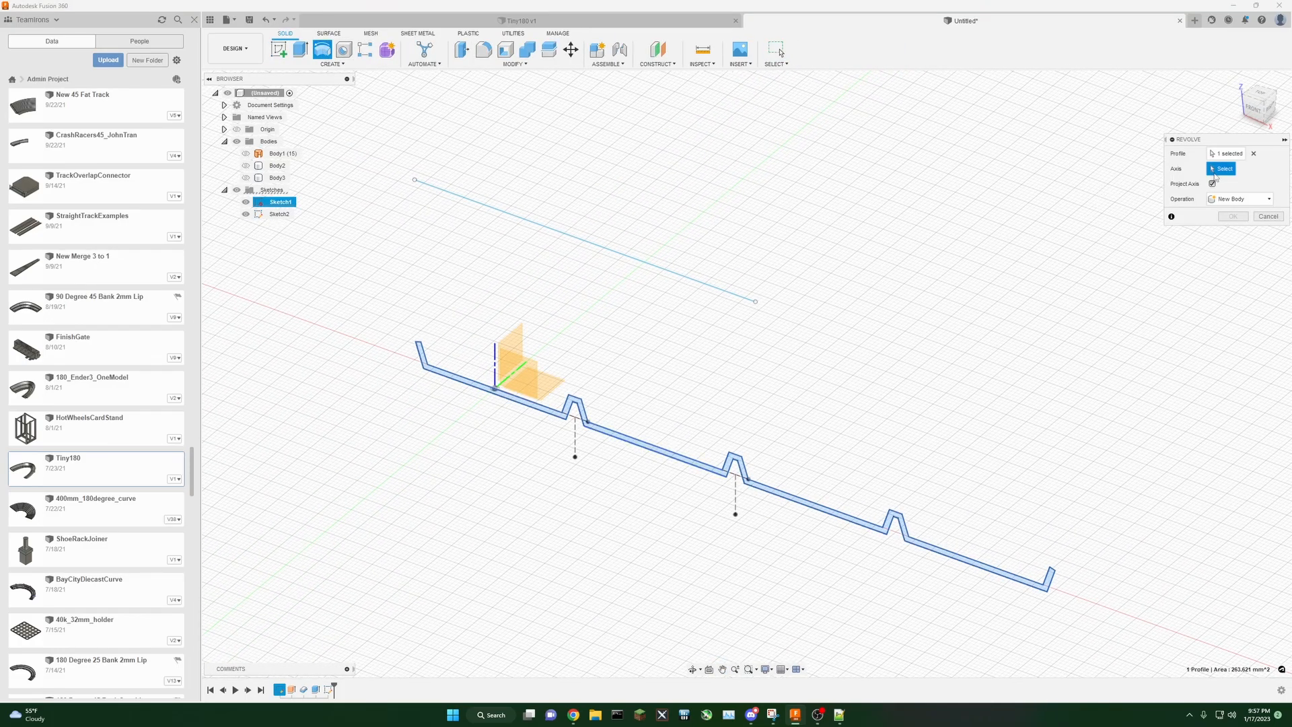
pyautogui.click(674, 274)
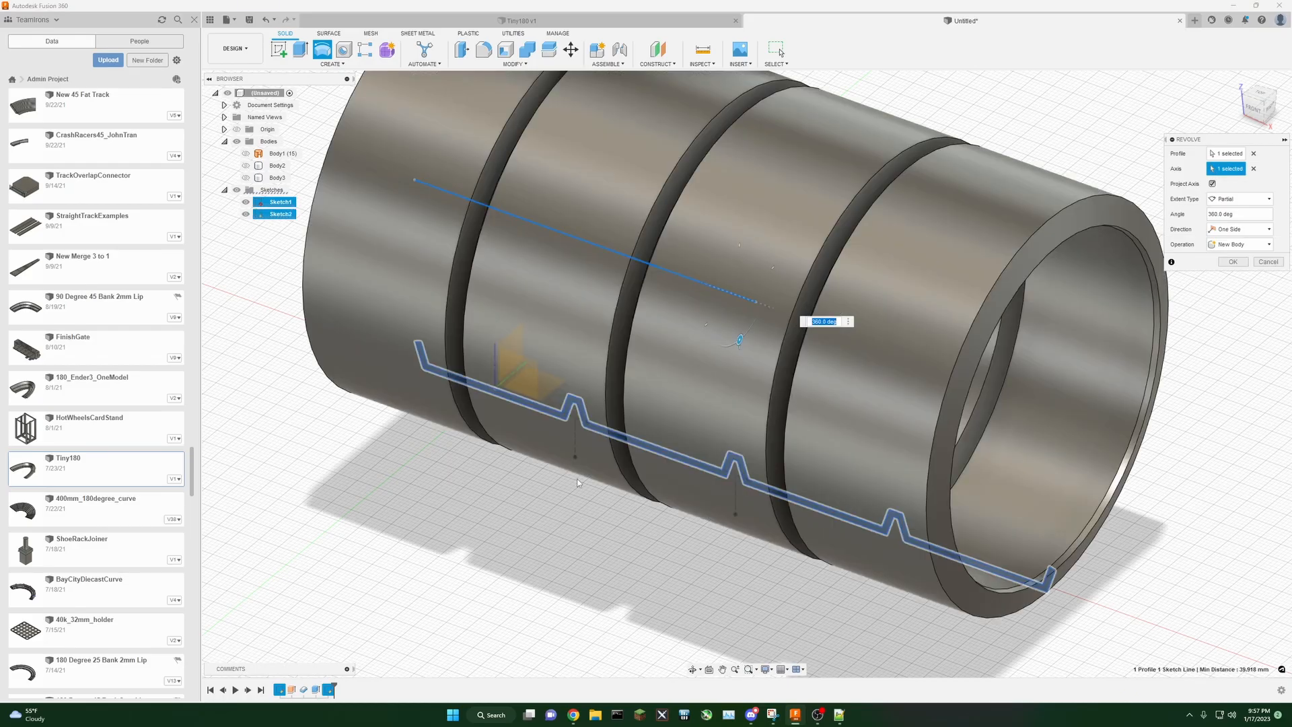
pyautogui.keyDown('shift'); pyautogui.moveTo(658, 525); pyautogui.dragTo(592, 542, button='middle'); pyautogui.keyUp('shift')
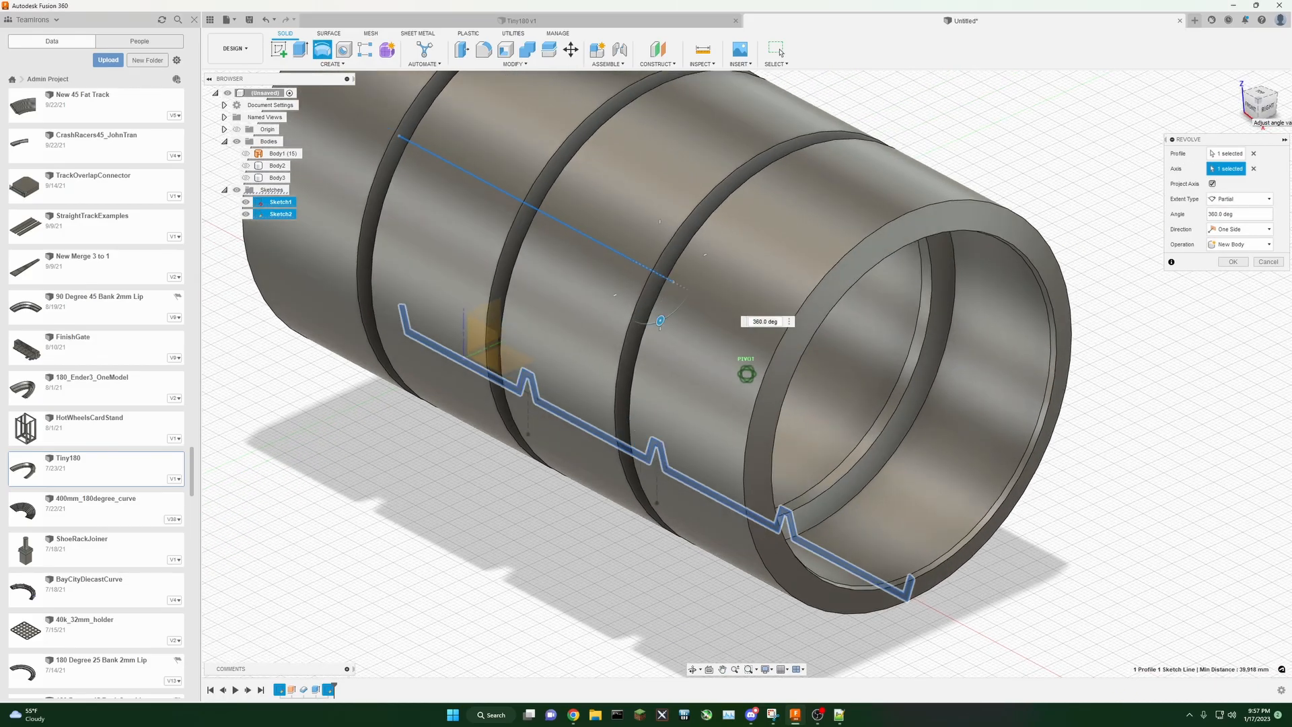
pyautogui.moveTo(1246, 111)
pyautogui.mouseDown()
pyautogui.moveTo(1202, 116)
pyautogui.moveTo(1168, 94)
pyautogui.moveTo(1208, 74)
pyautogui.moveTo(1220, 99)
pyautogui.moveTo(1198, 116)
pyautogui.moveTo(1236, 96)
pyautogui.mouseUp()
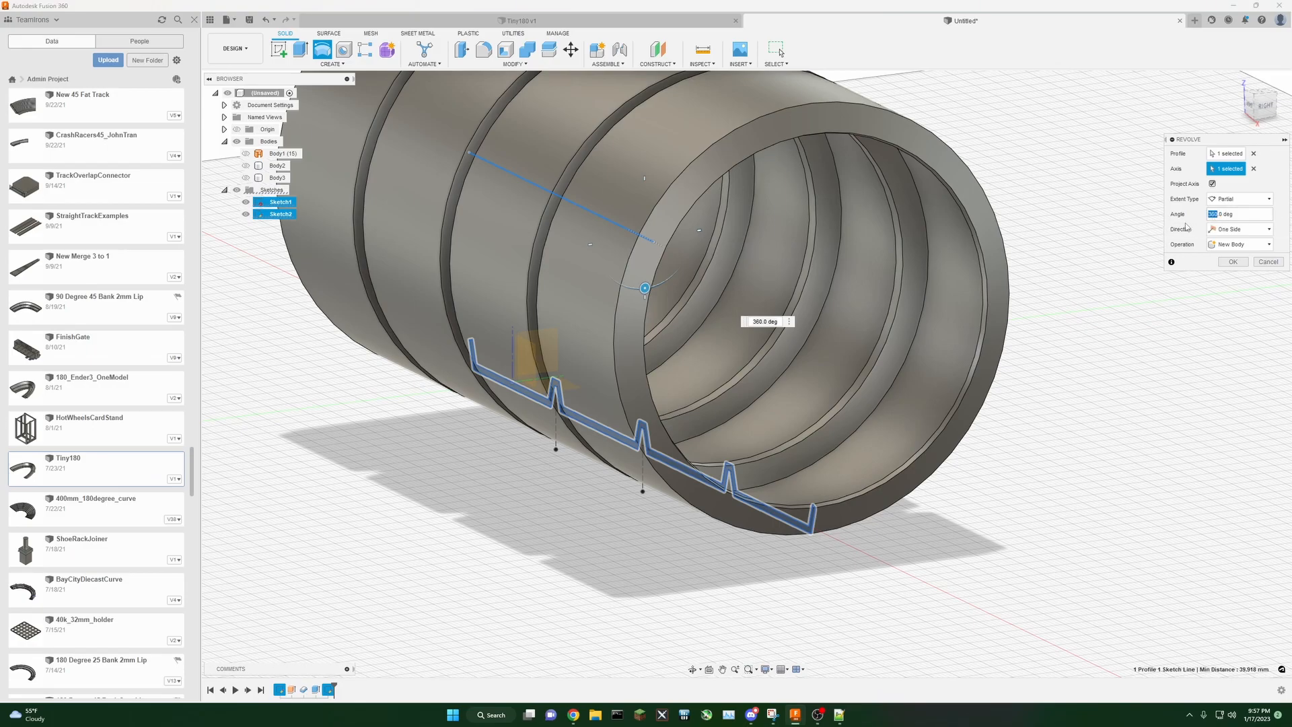
pyautogui.click(1240, 200)
pyautogui.click(1221, 212)
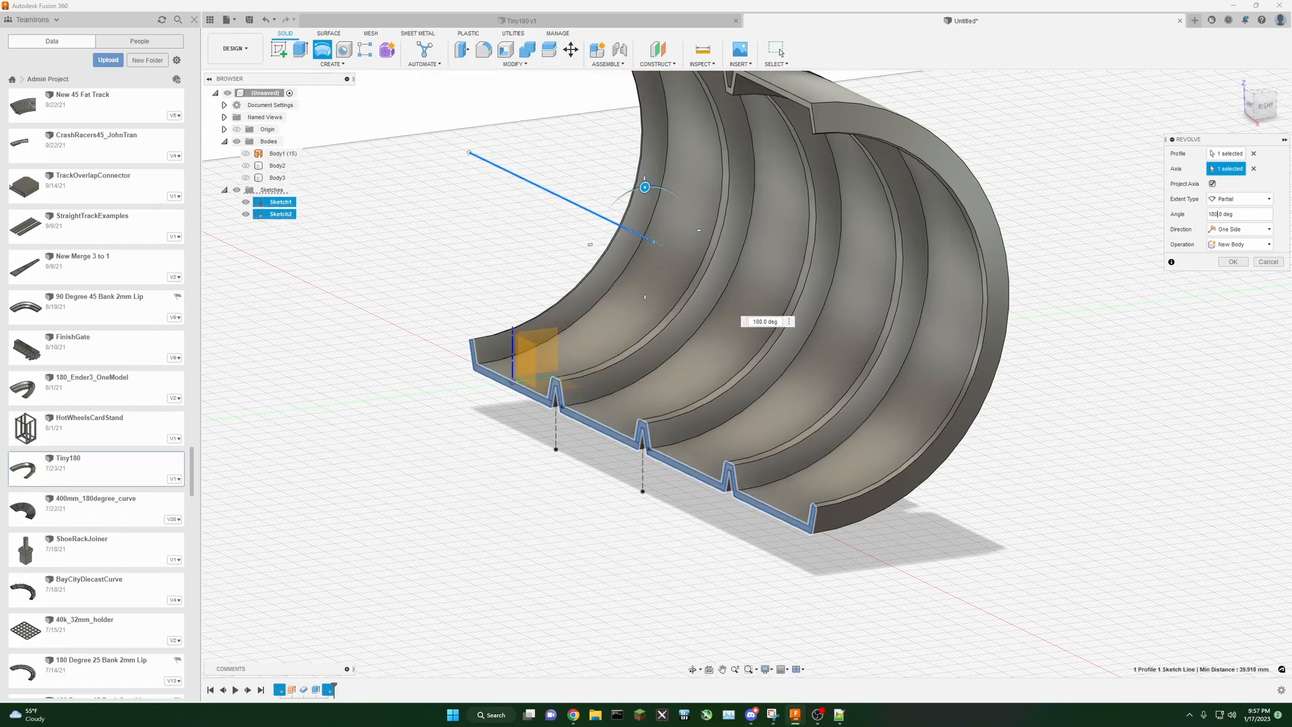
pyautogui.moveTo(1267, 110)
pyautogui.mouseDown()
pyautogui.moveTo(1260, 100)
pyautogui.moveTo(1280, 85)
pyautogui.moveTo(1254, 114)
pyautogui.mouseUp()
pyautogui.doubleClick(1214, 216)
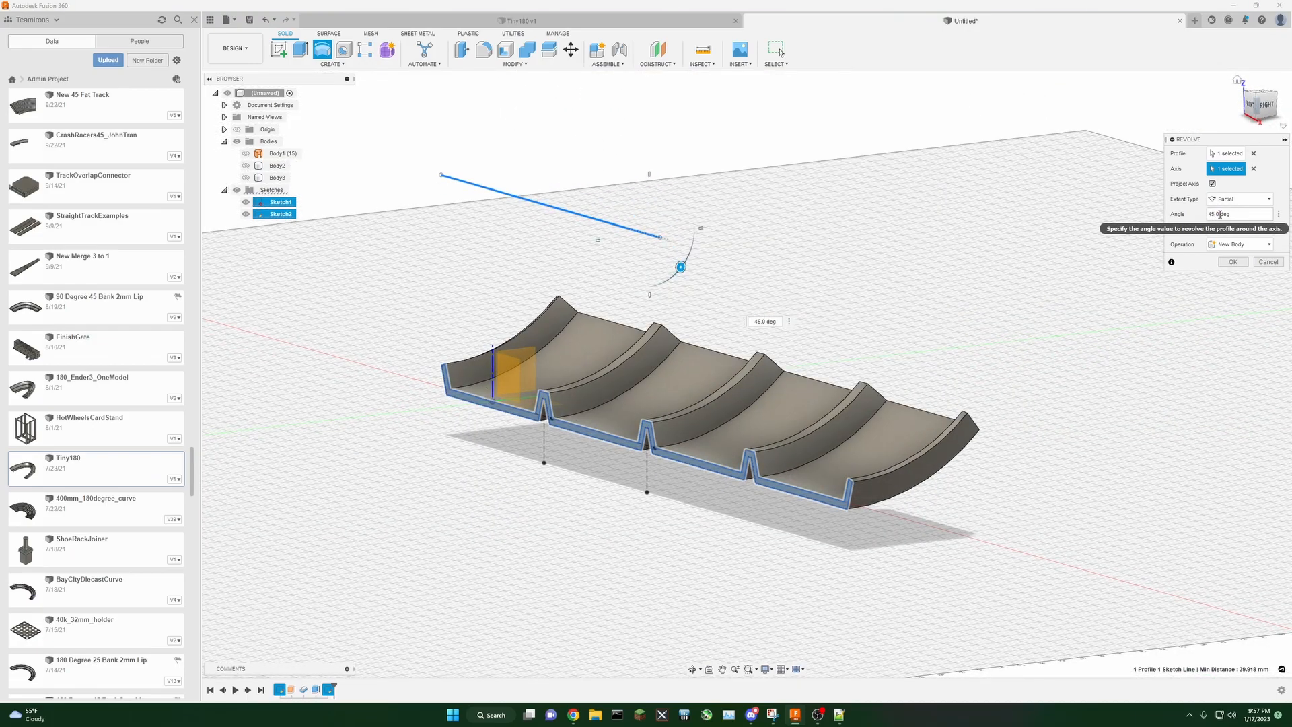
pyautogui.click(1266, 105)
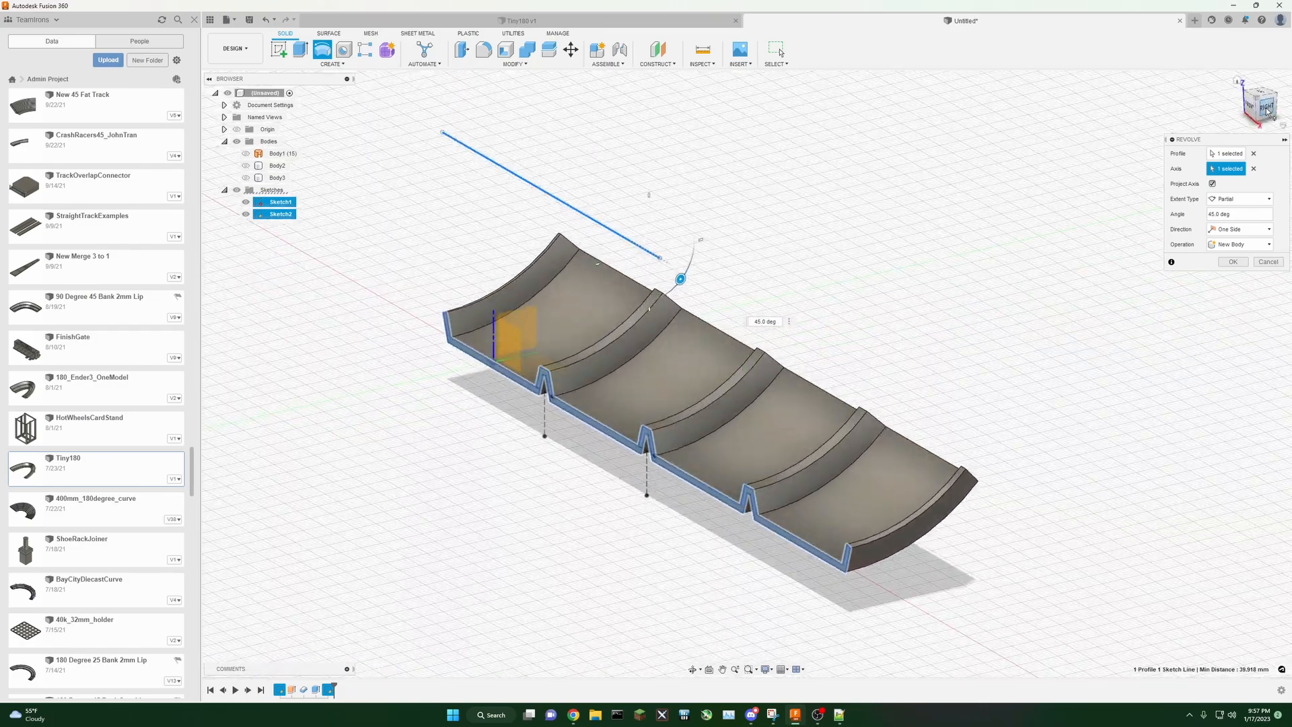
pyautogui.doubleClick(1210, 214)
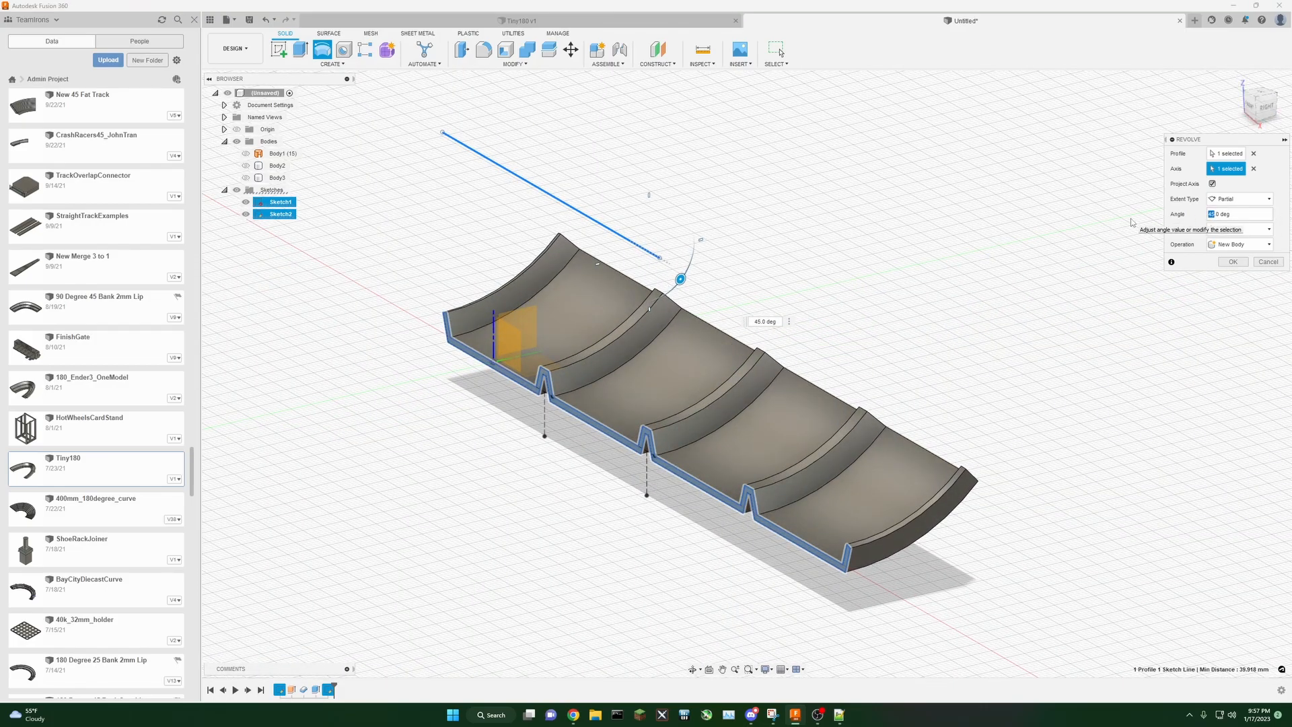
pyautogui.write('20')
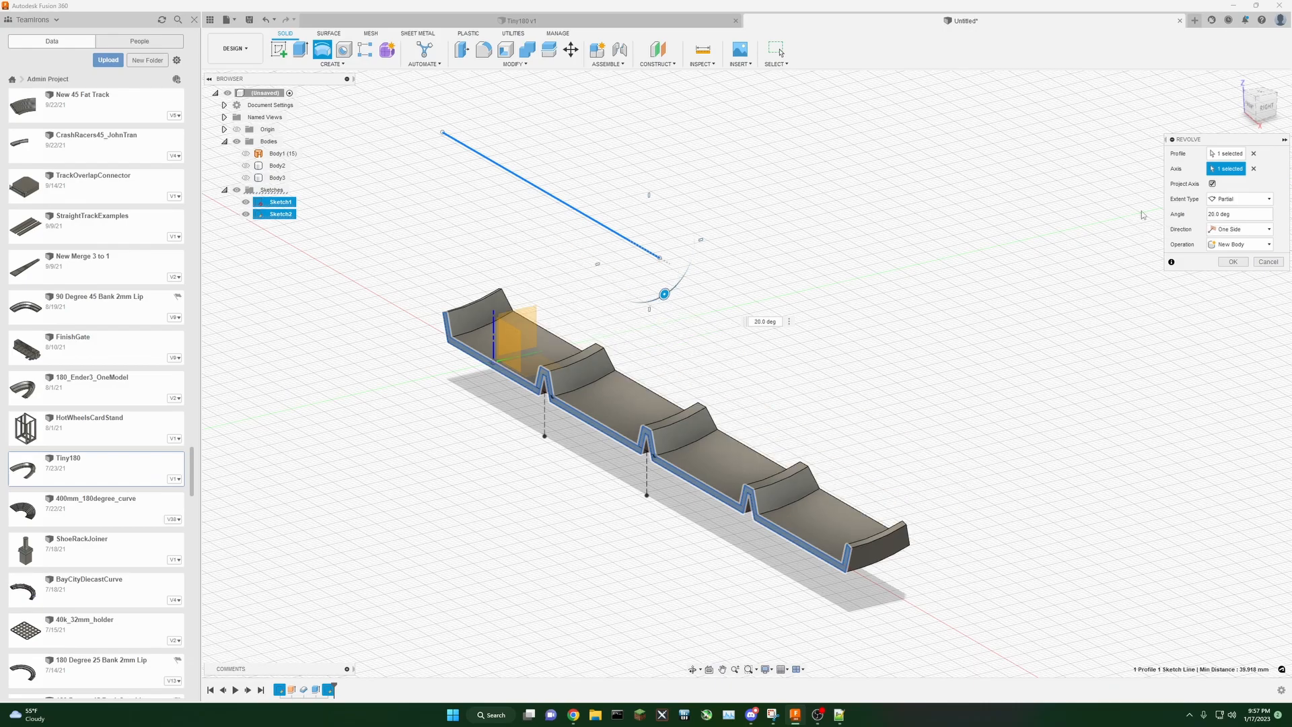
pyautogui.doubleClick(1211, 214)
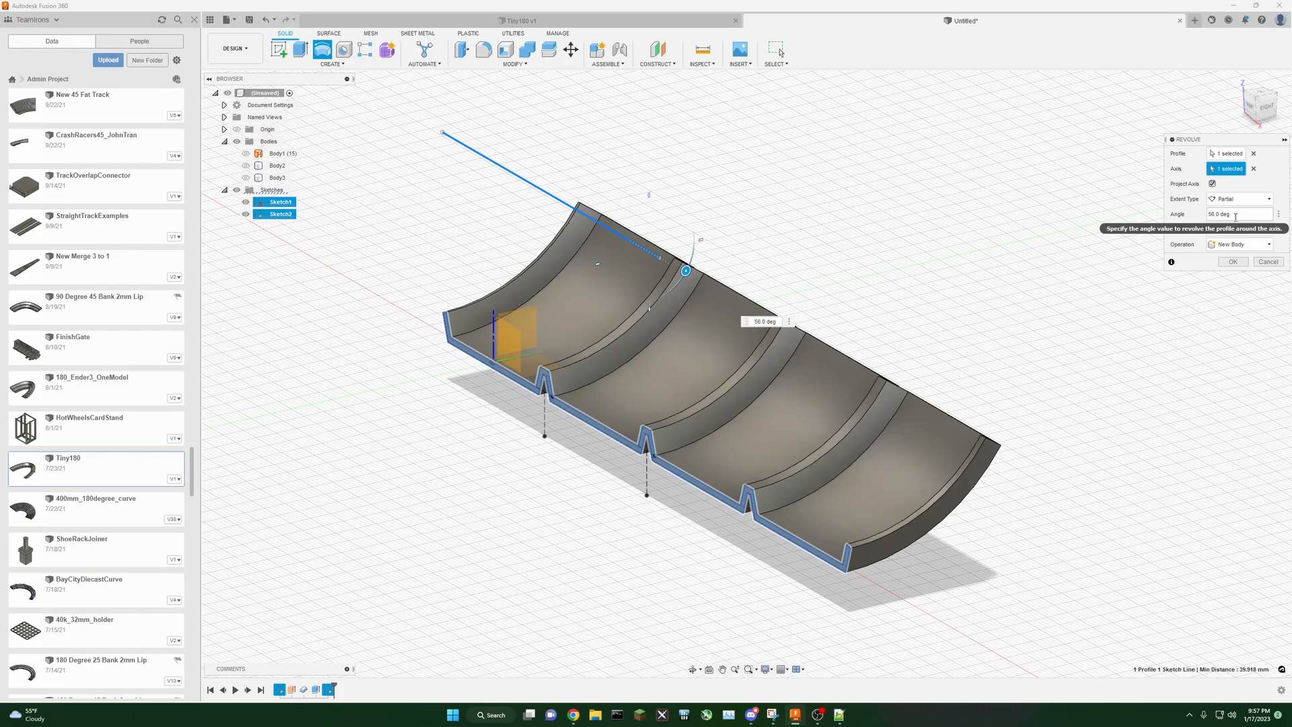
pyautogui.moveTo(1256, 112); pyautogui.dragTo(1201, 94)
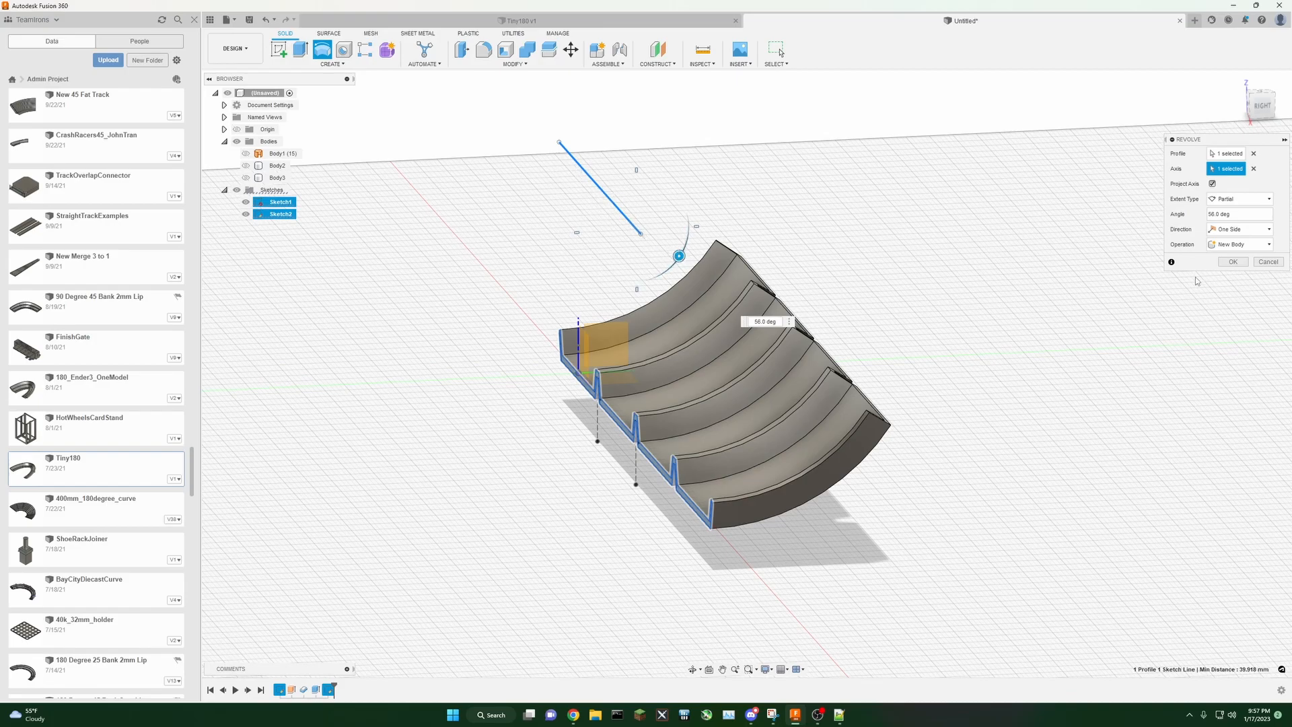
pyautogui.click(1276, 265)
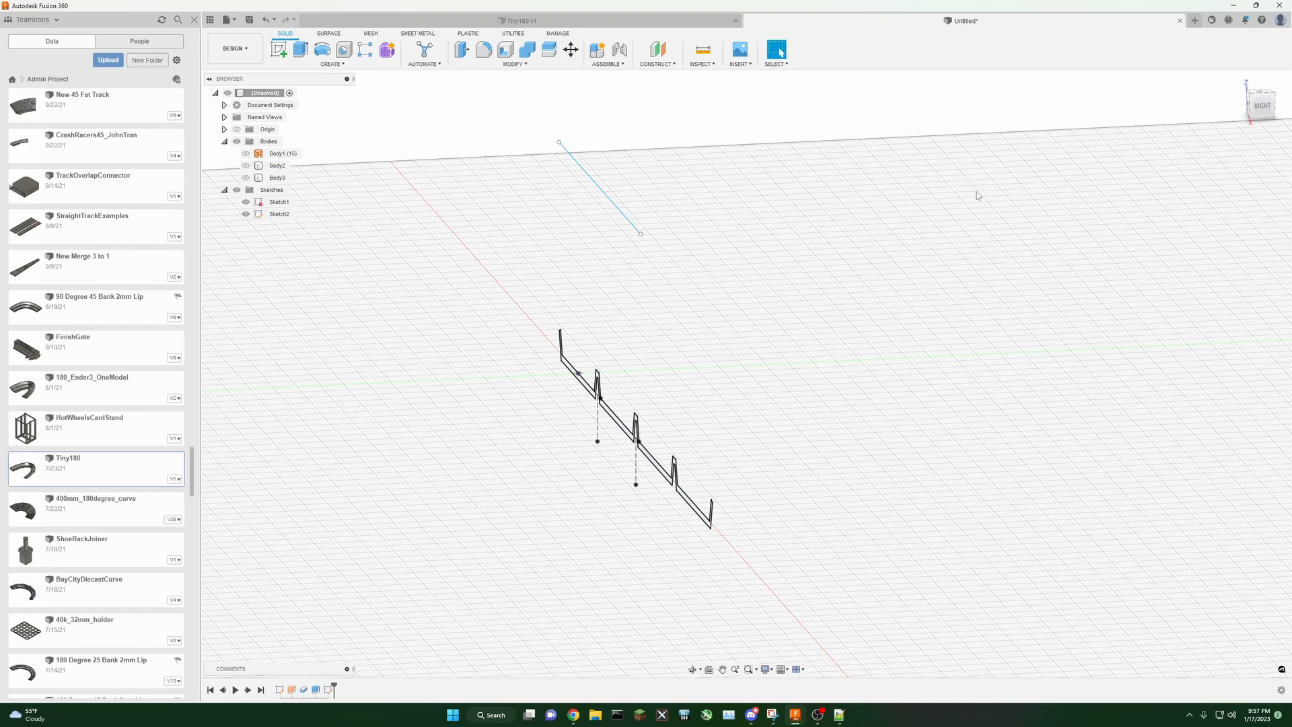
# Step: Delete the axis line from the second sketch
pyautogui.moveTo(1257, 109); pyautogui.dragTo(1284, 126)
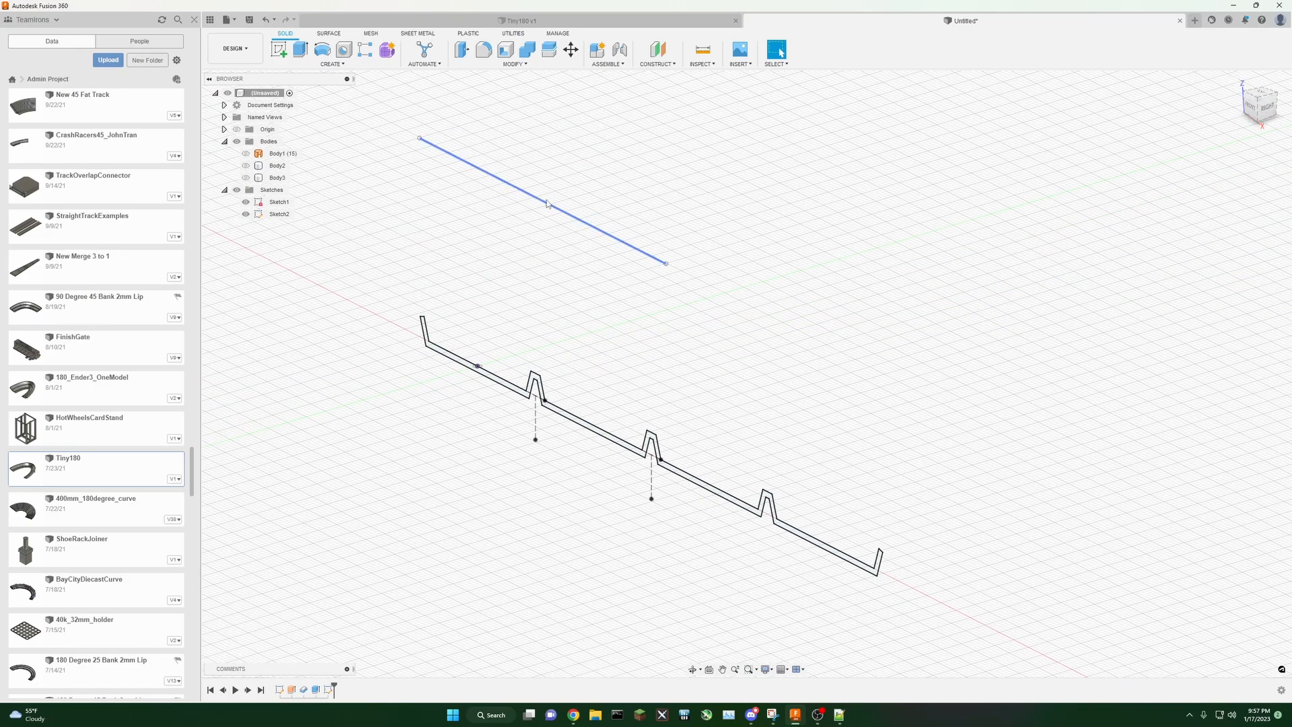
pyautogui.click(545, 205)
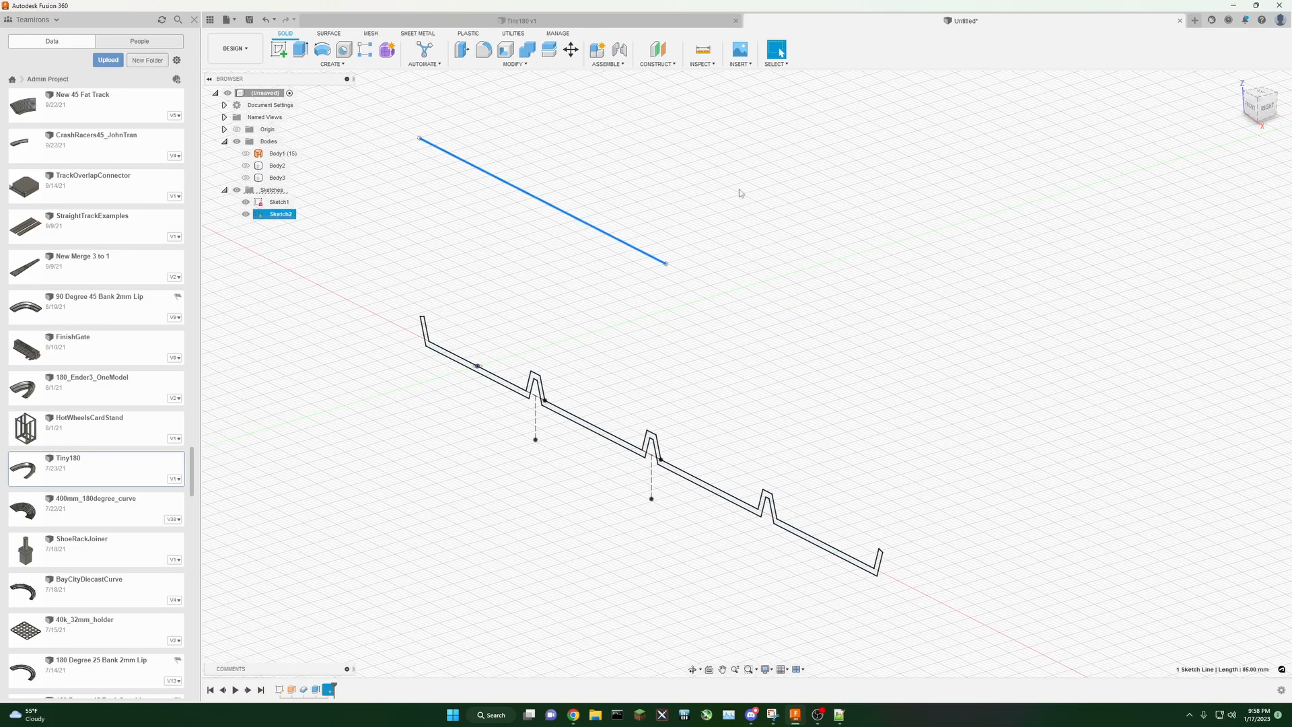
pyautogui.press('Delete')
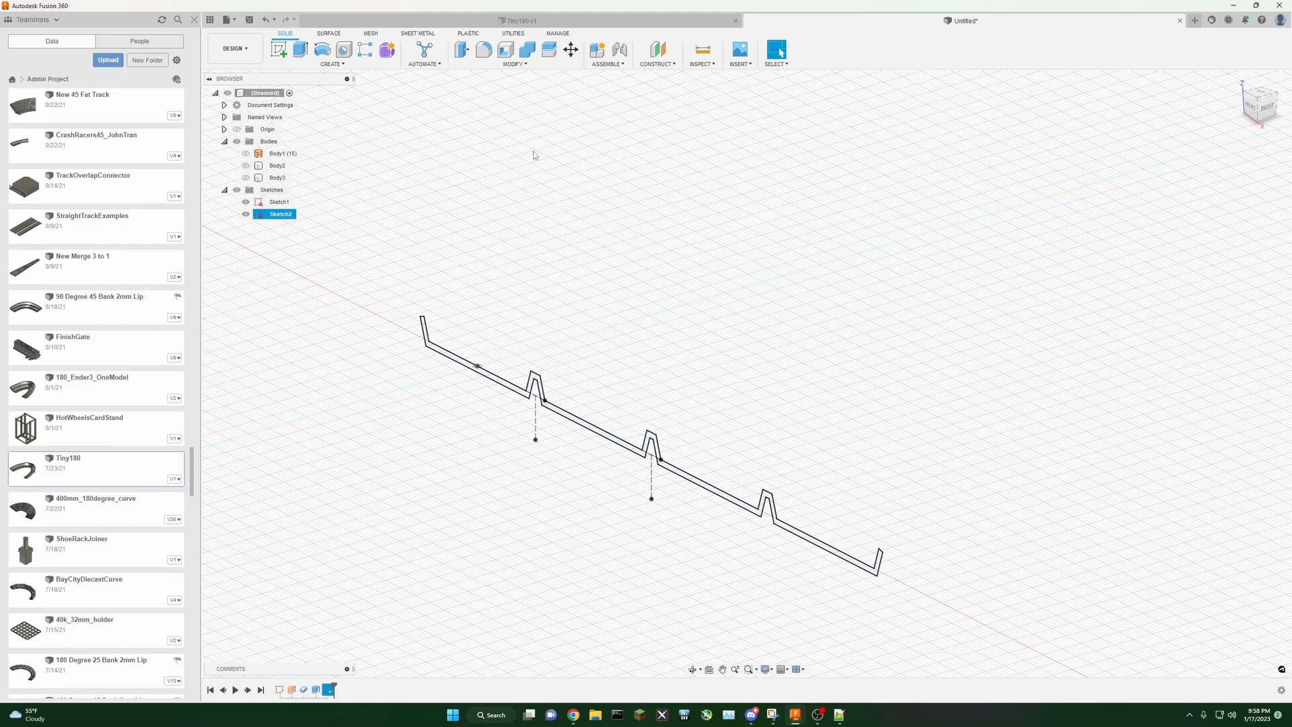
# Step: Create a sketch on the vertical plane and draw a three-point arc starting at the profile's origin and curving upward
pyautogui.click(278, 49)
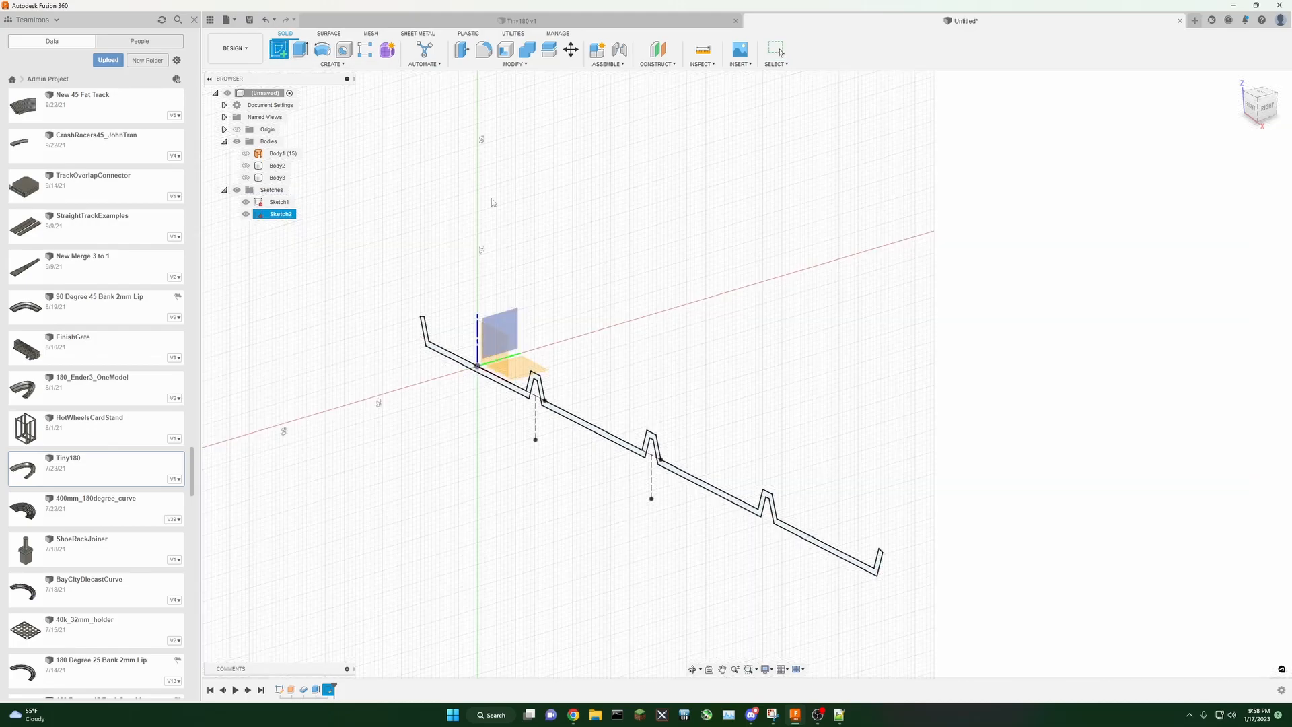
pyautogui.click(517, 314)
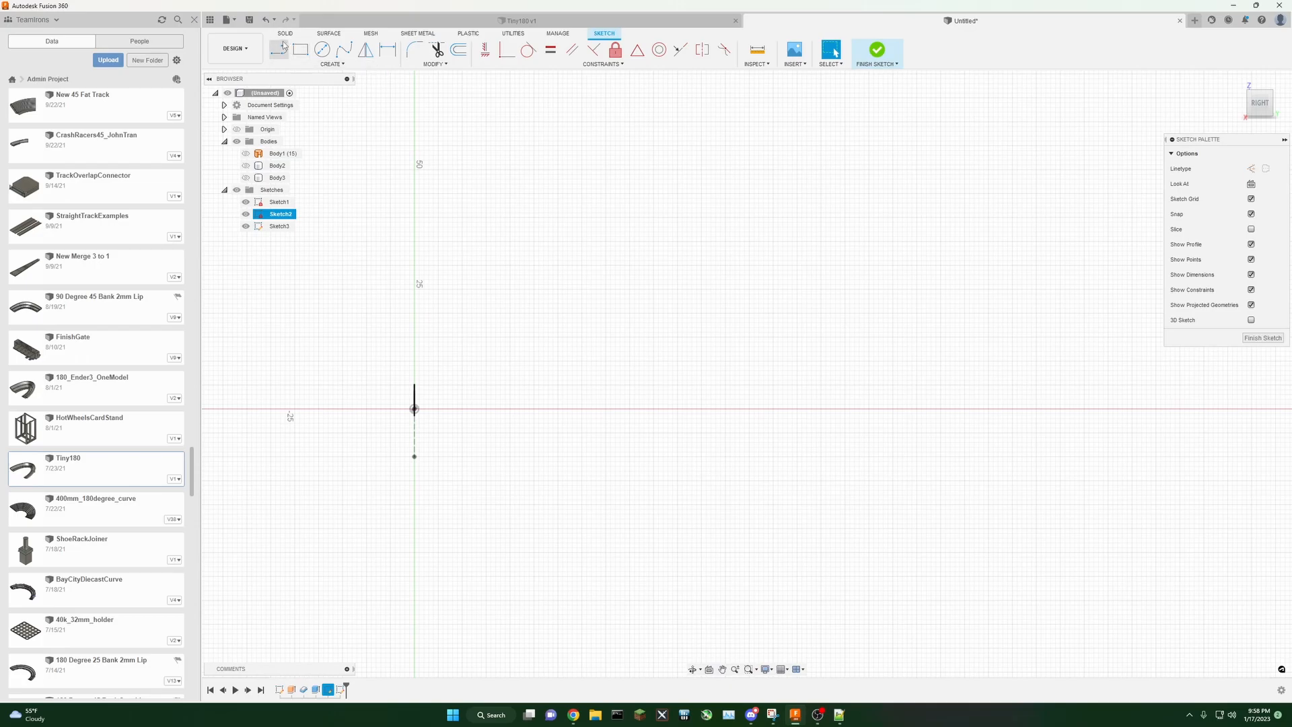
pyautogui.click(331, 64)
pyautogui.moveTo(306, 111)
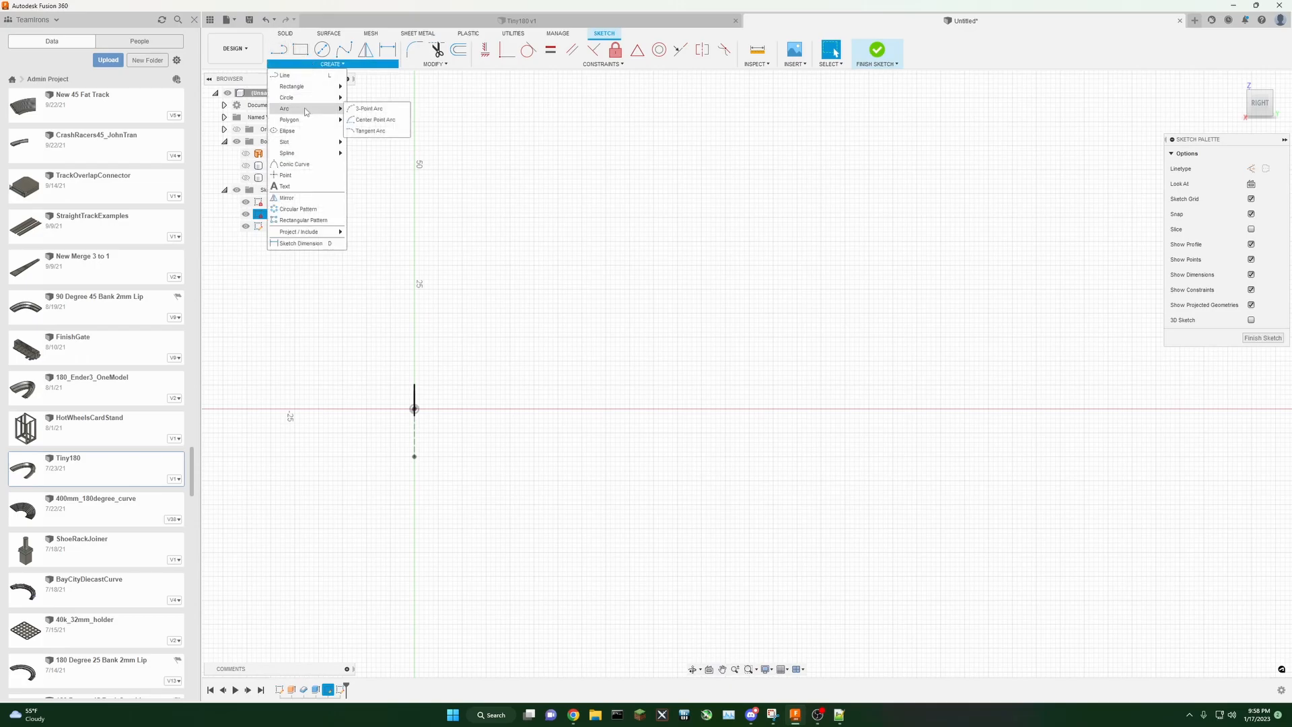
pyautogui.click(369, 108)
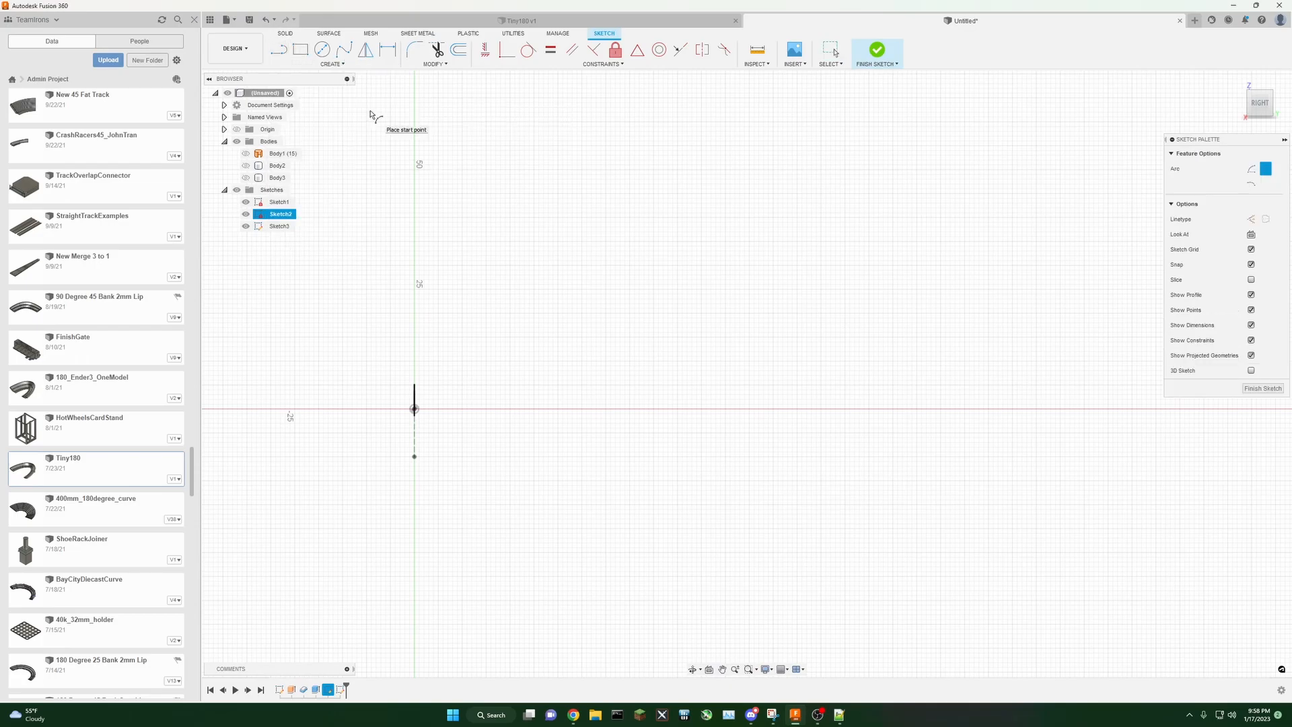
pyautogui.click(415, 409)
pyautogui.click(415, 409)
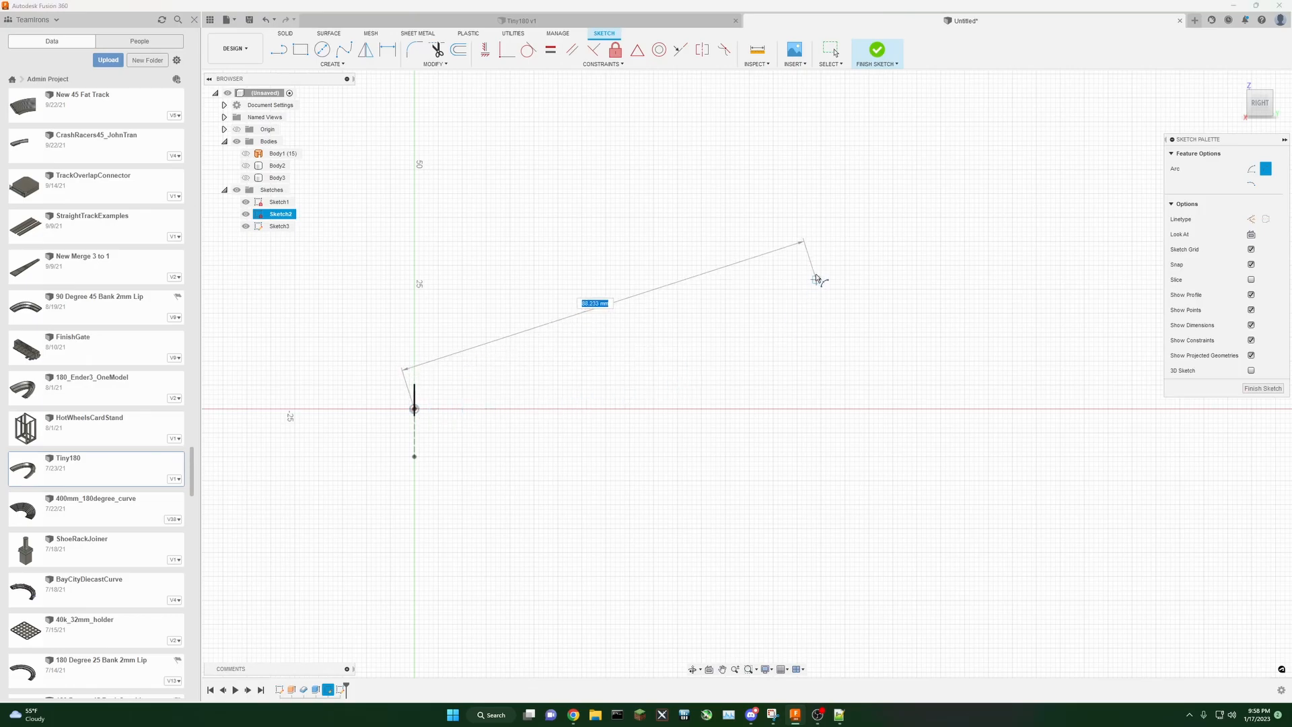
pyautogui.click(774, 217)
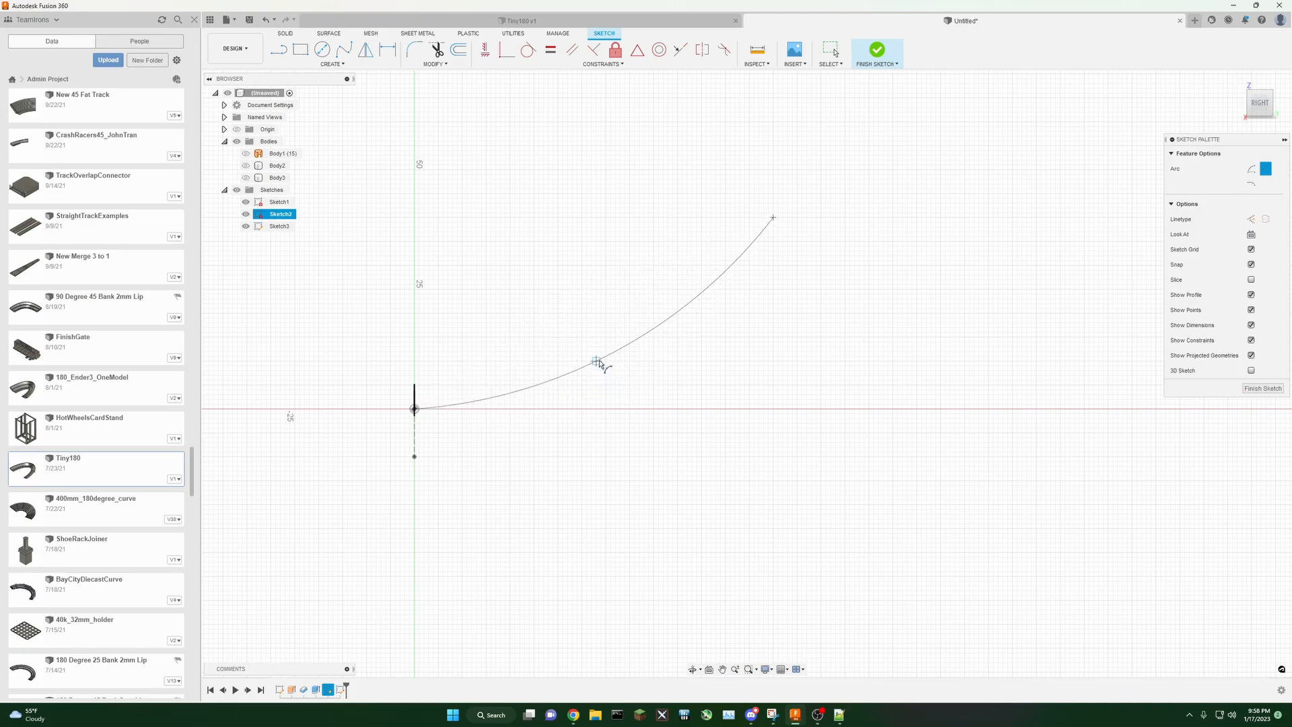
pyautogui.click(632, 389)
pyautogui.moveTo(364, 257); pyautogui.dragTo(391, 307, button='middle')
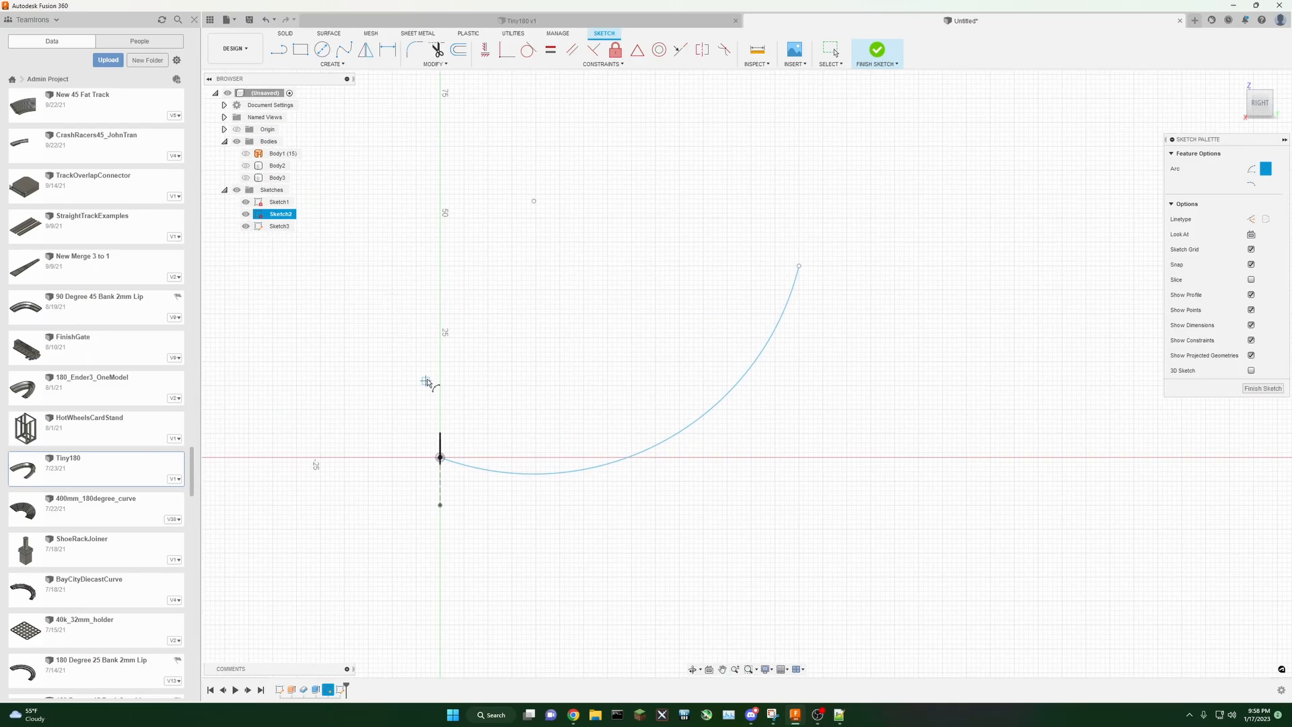
pyautogui.click(1261, 389)
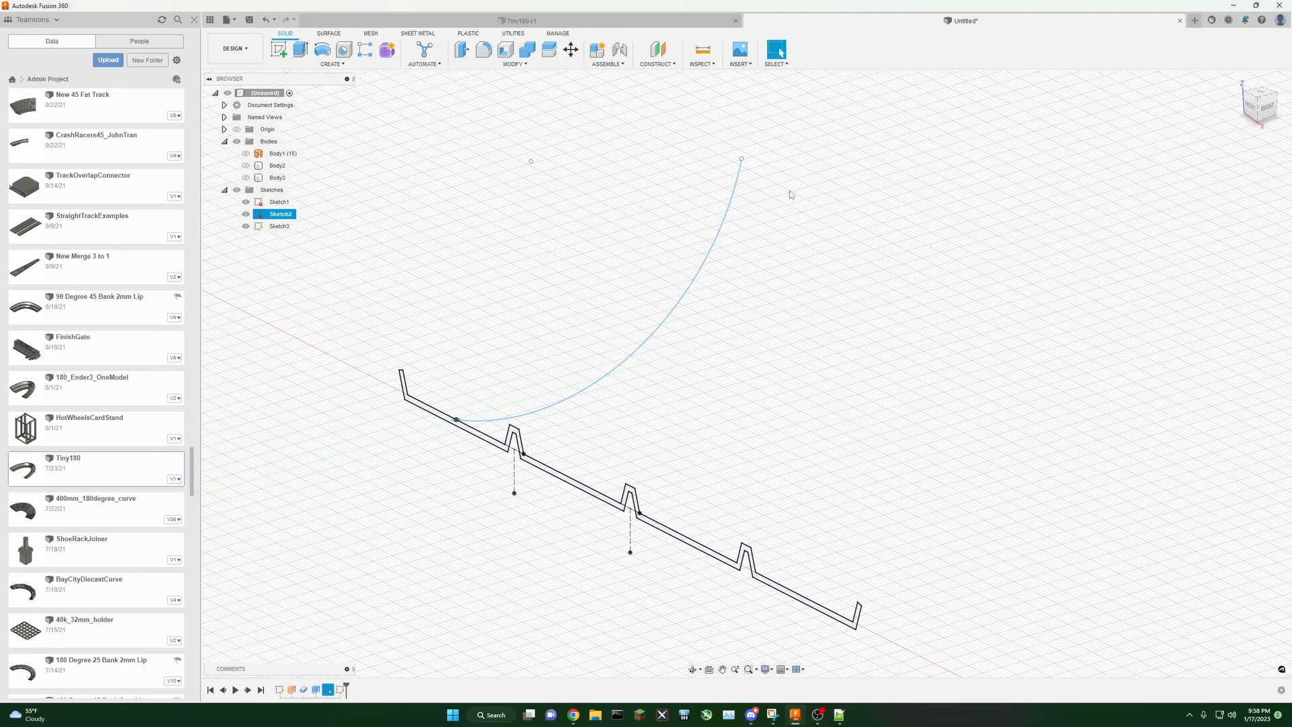
# Step: Sweep the track profile along the arc path as a new body, using a single-path sweep
pyautogui.click(315, 64)
pyautogui.click(332, 64)
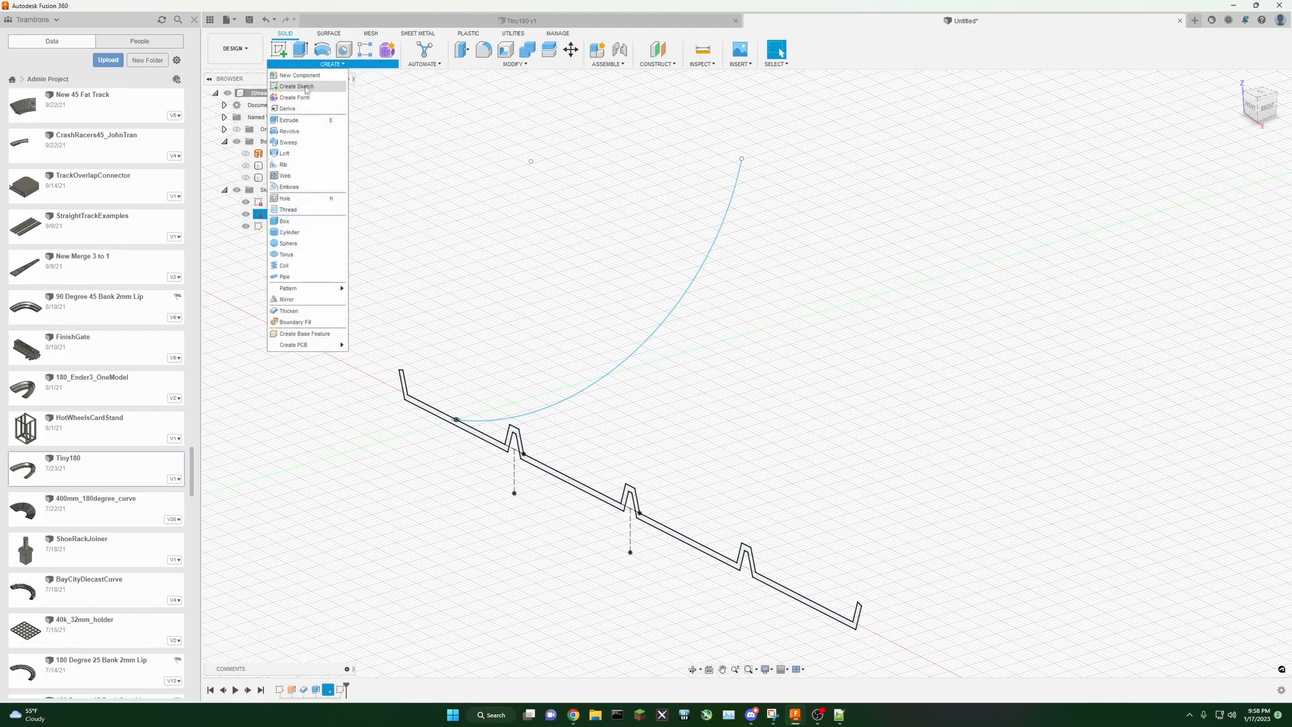
pyautogui.click(289, 143)
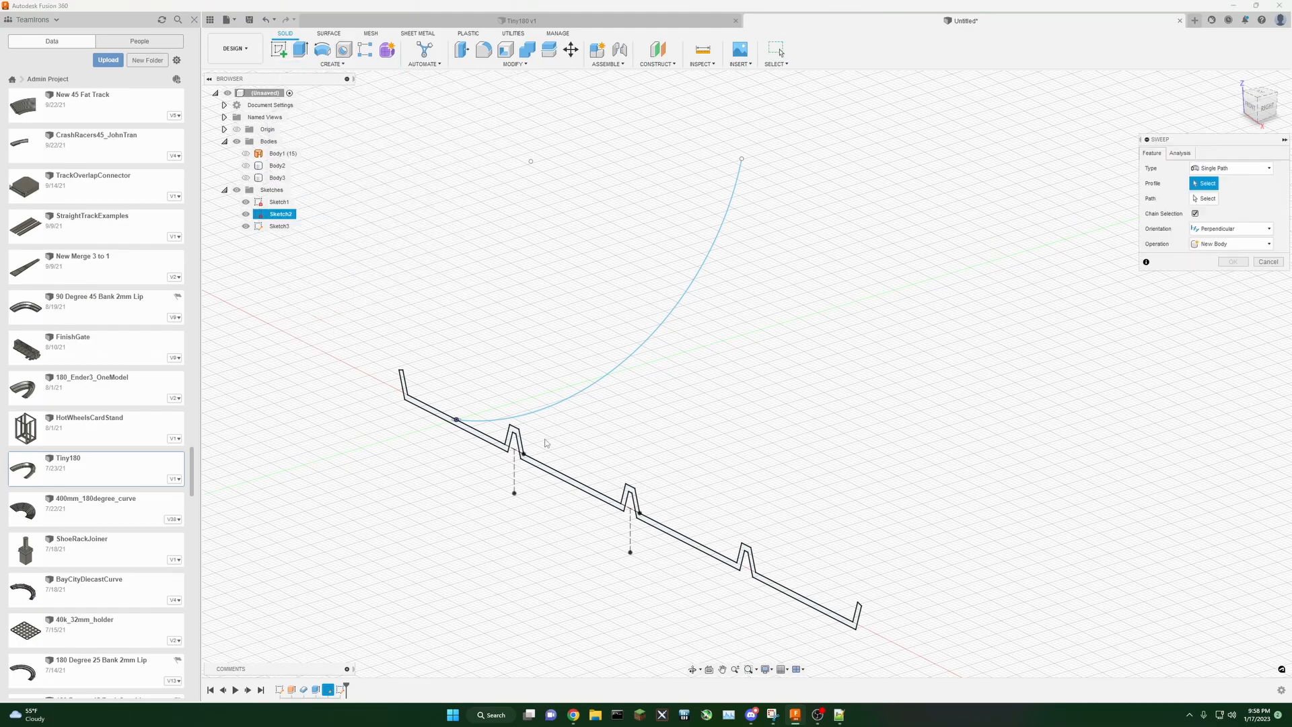
pyautogui.click(539, 469)
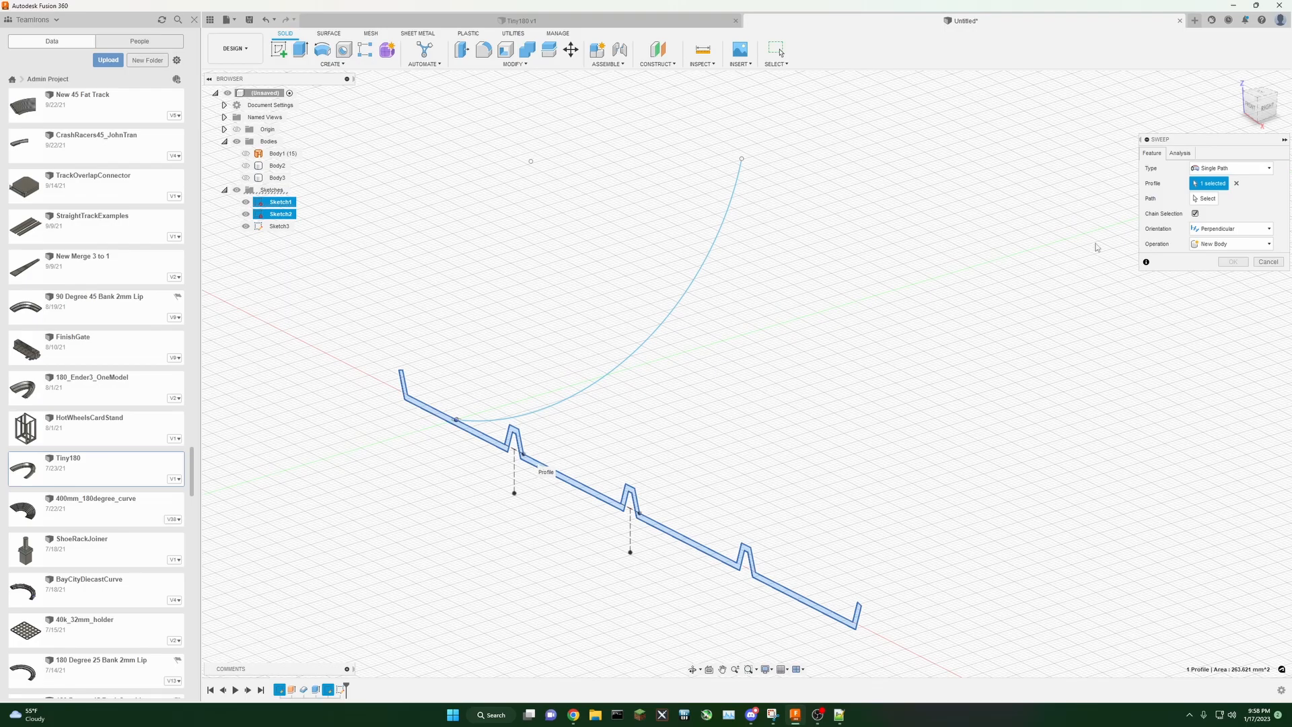
pyautogui.click(1205, 198)
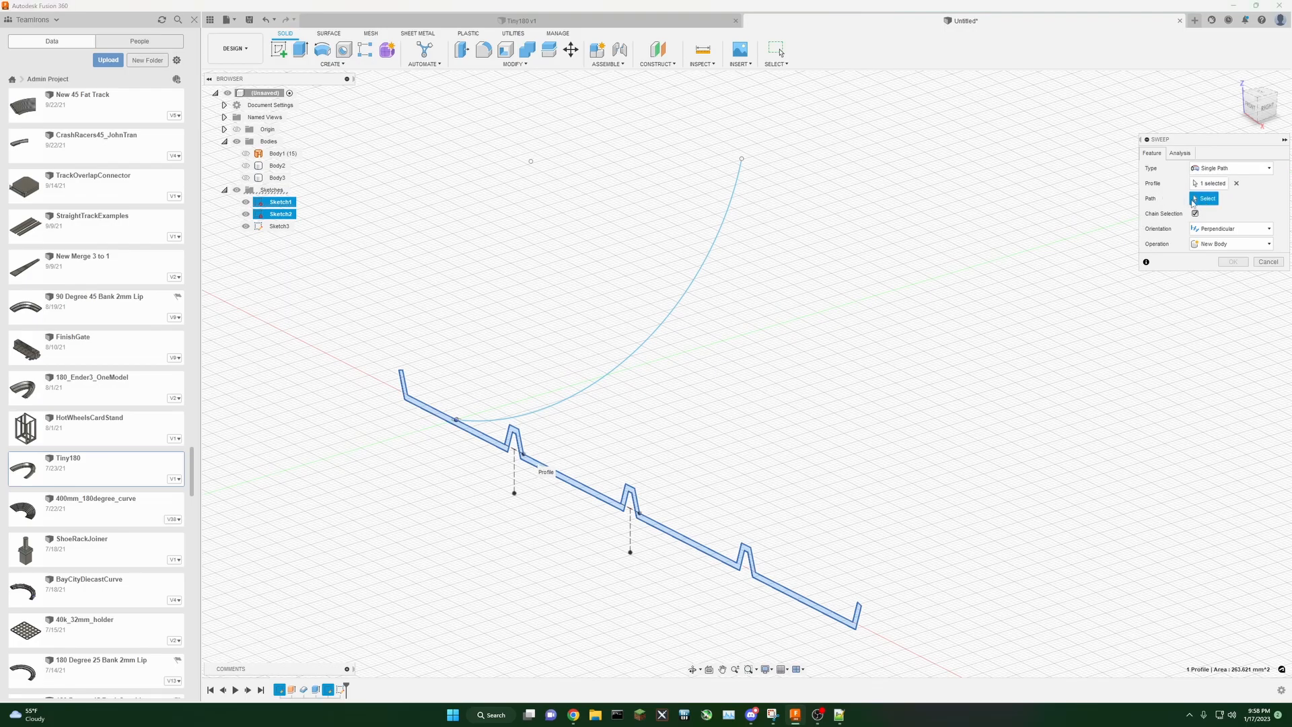
pyautogui.click(1270, 169)
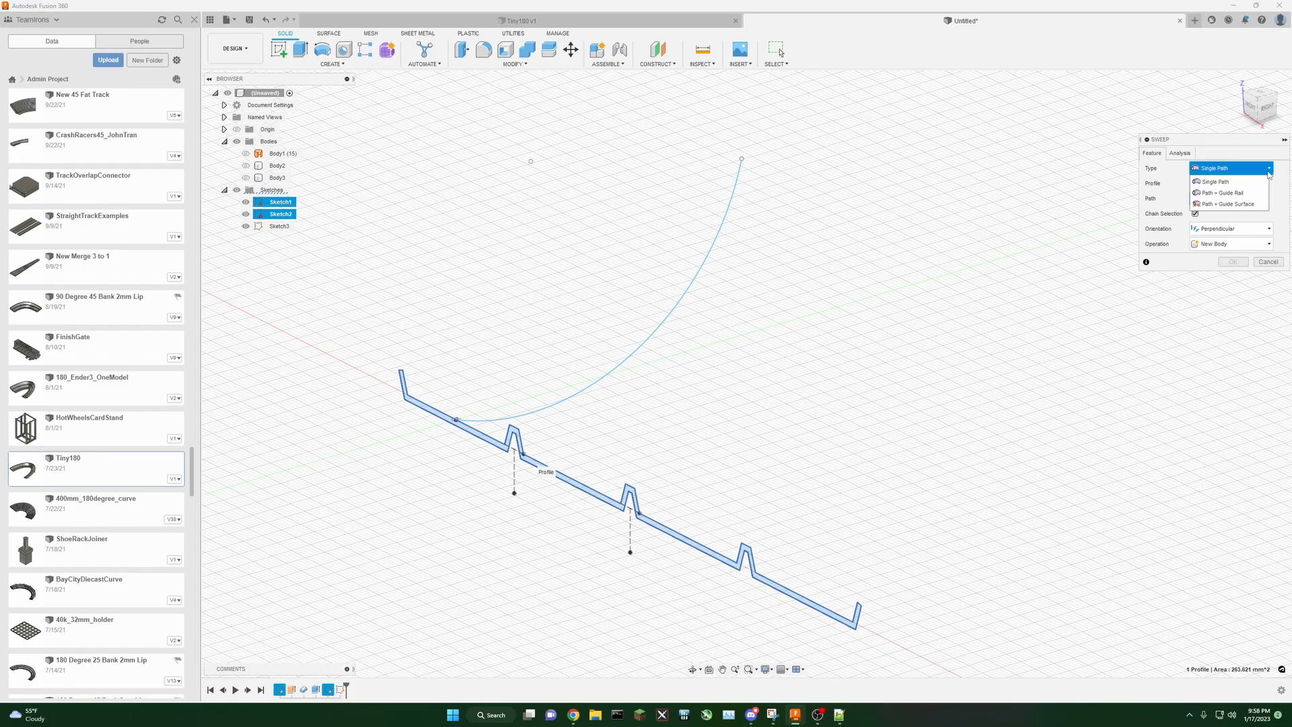
pyautogui.click(1222, 194)
pyautogui.click(1269, 169)
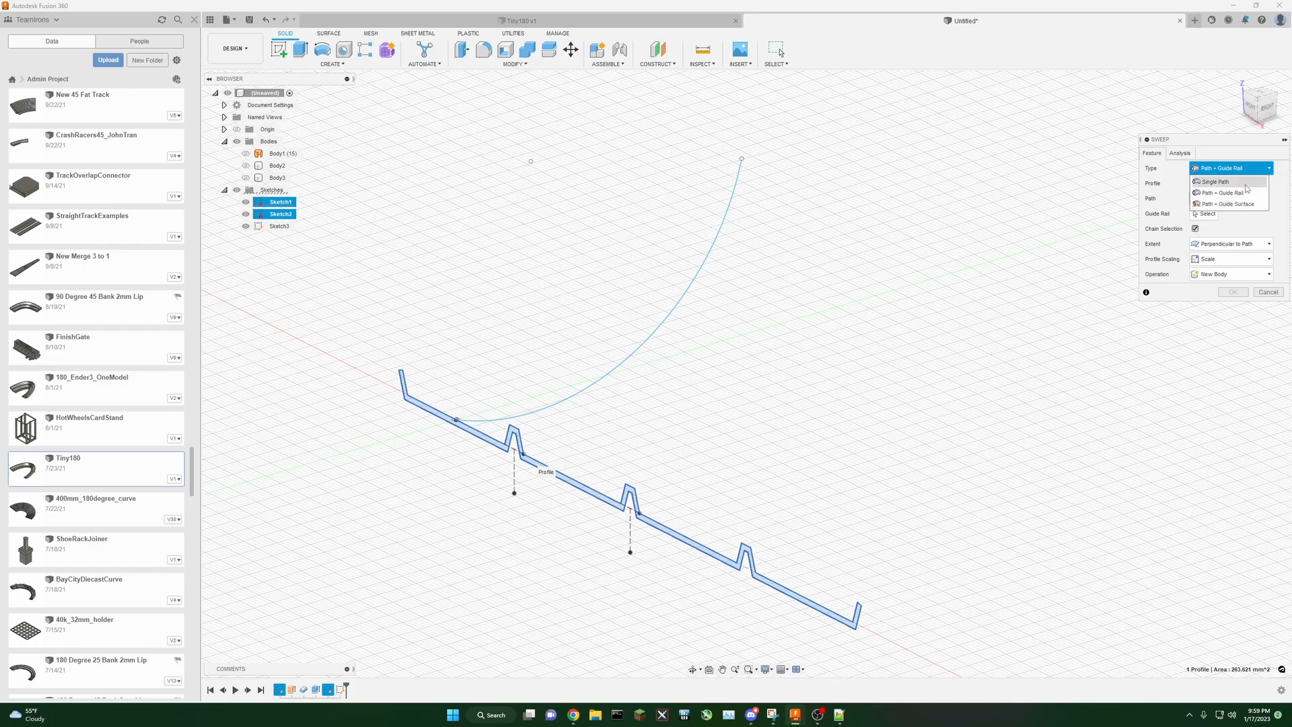
pyautogui.click(1246, 182)
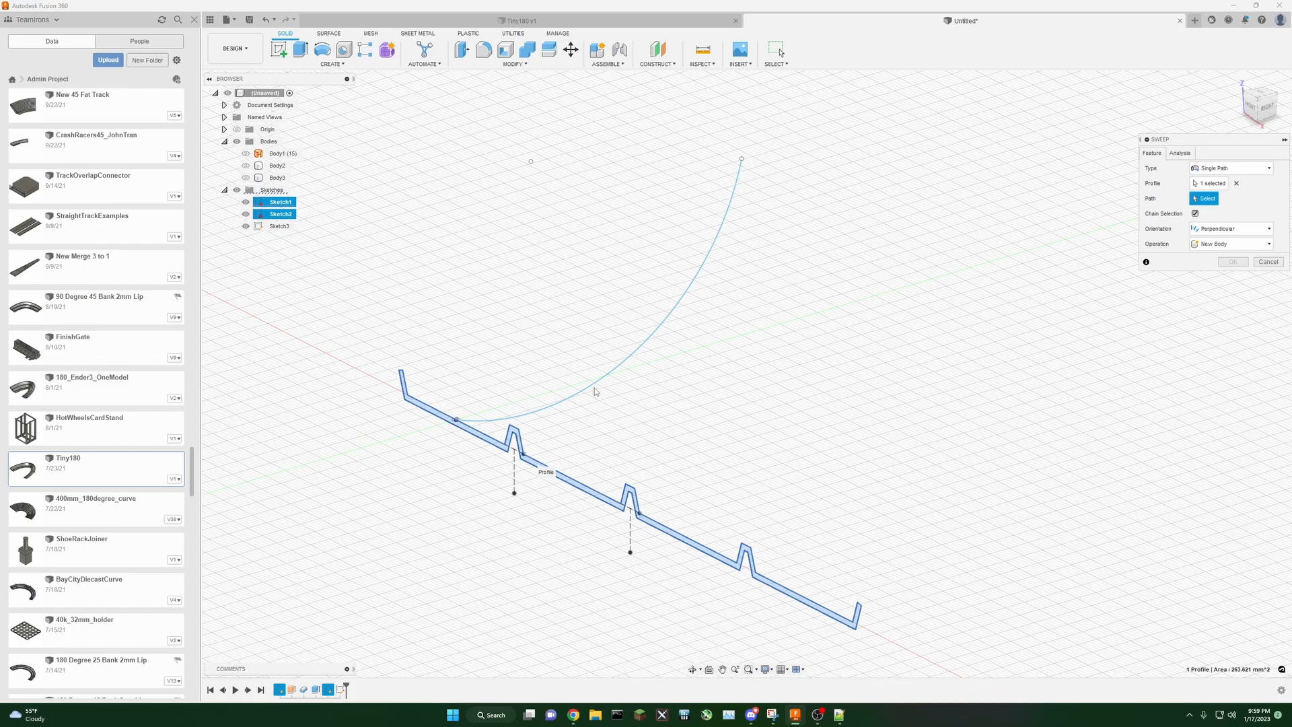
pyautogui.click(594, 391)
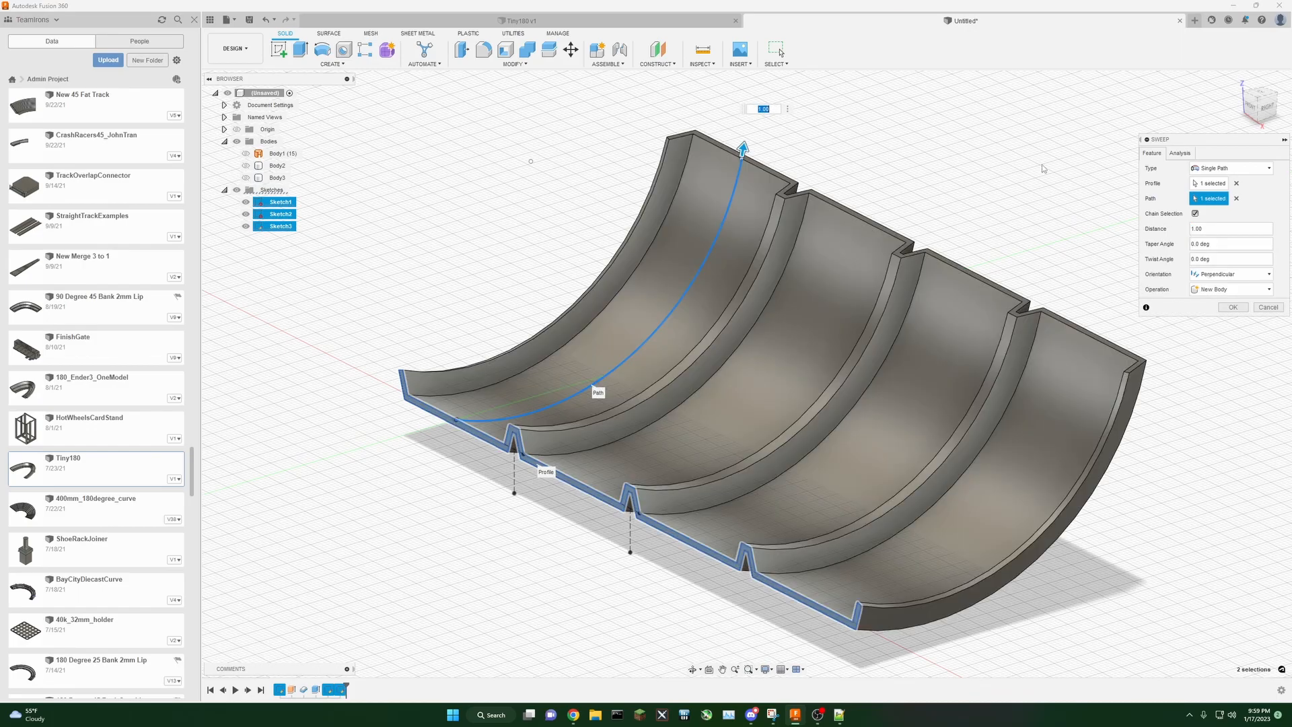
pyautogui.moveTo(1253, 102)
pyautogui.mouseDown()
pyautogui.moveTo(1221, 93)
pyautogui.moveTo(1234, 75)
pyautogui.moveTo(1238, 101)
pyautogui.moveTo(1257, 93)
pyautogui.moveTo(1280, 110)
pyautogui.moveTo(1278, 79)
pyautogui.moveTo(1266, 110)
pyautogui.moveTo(1236, 97)
pyautogui.mouseUp()
pyautogui.keyDown('shift'); pyautogui.moveTo(461, 241); pyautogui.dragTo(1102, 120, button='middle'); pyautogui.keyUp('shift')
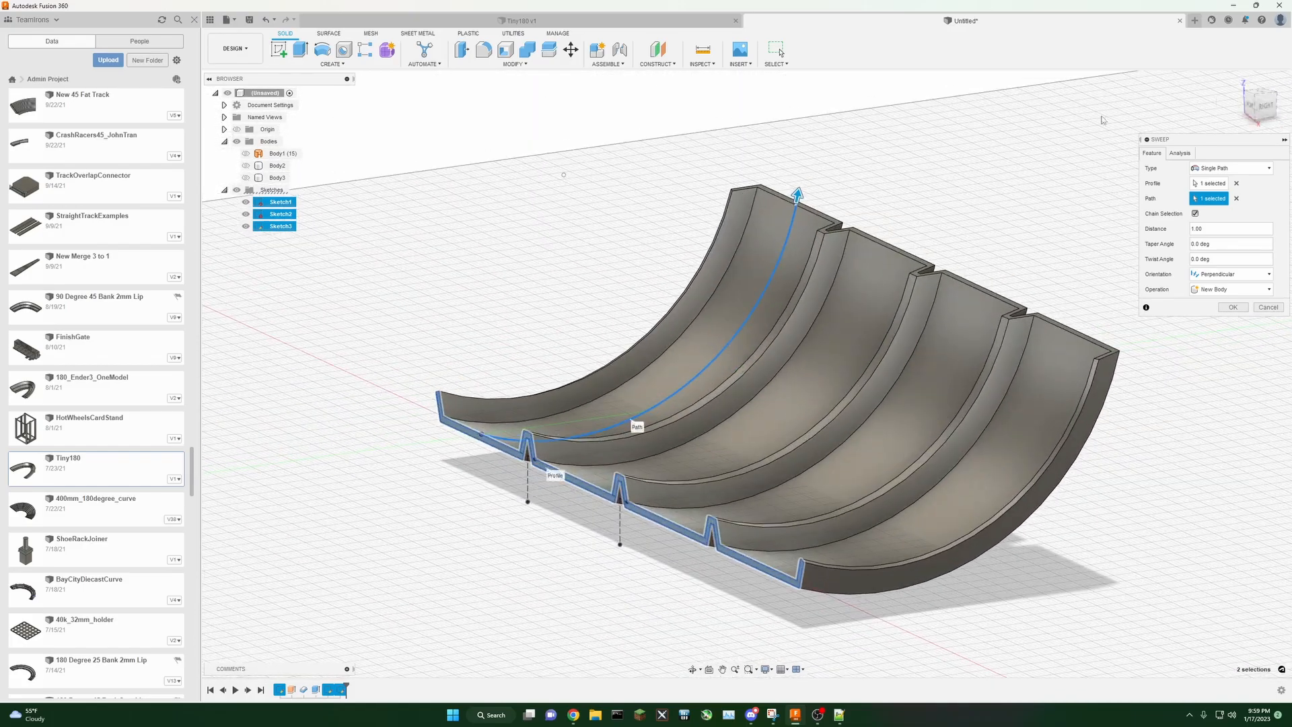
pyautogui.click(1233, 307)
# Step: Hide the first sketch and switch on dimension display for the arc sketch
pyautogui.keyDown('shift'); pyautogui.moveTo(1237, 116); pyautogui.dragTo(1239, 113, button='middle'); pyautogui.keyUp('shift')
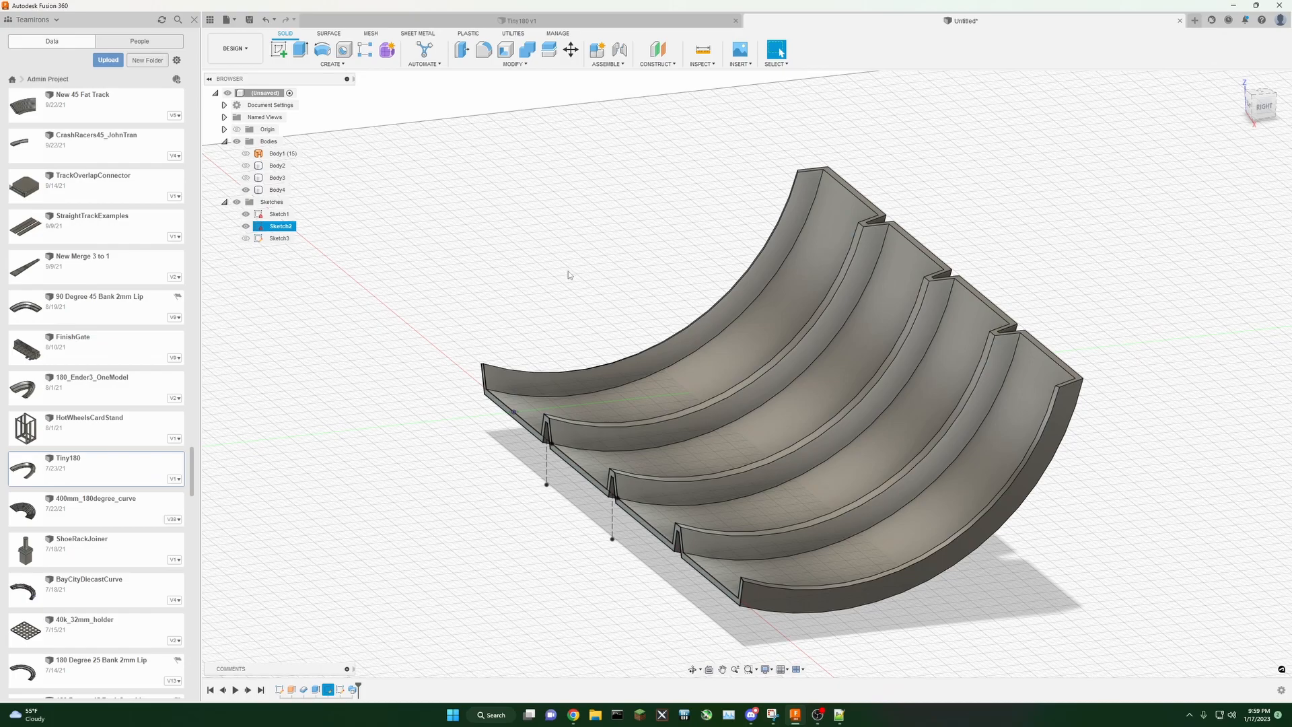
pyautogui.moveTo(568, 269); pyautogui.dragTo(545, 315, button='middle')
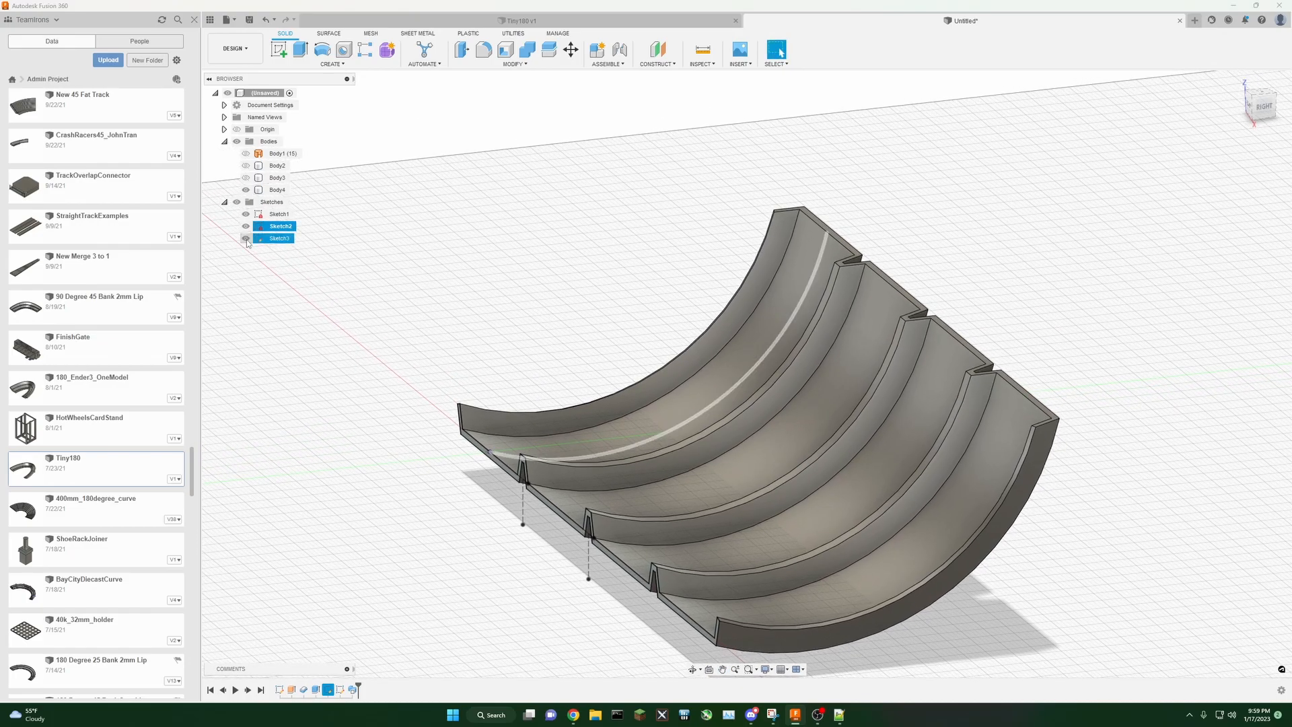
pyautogui.click(247, 214)
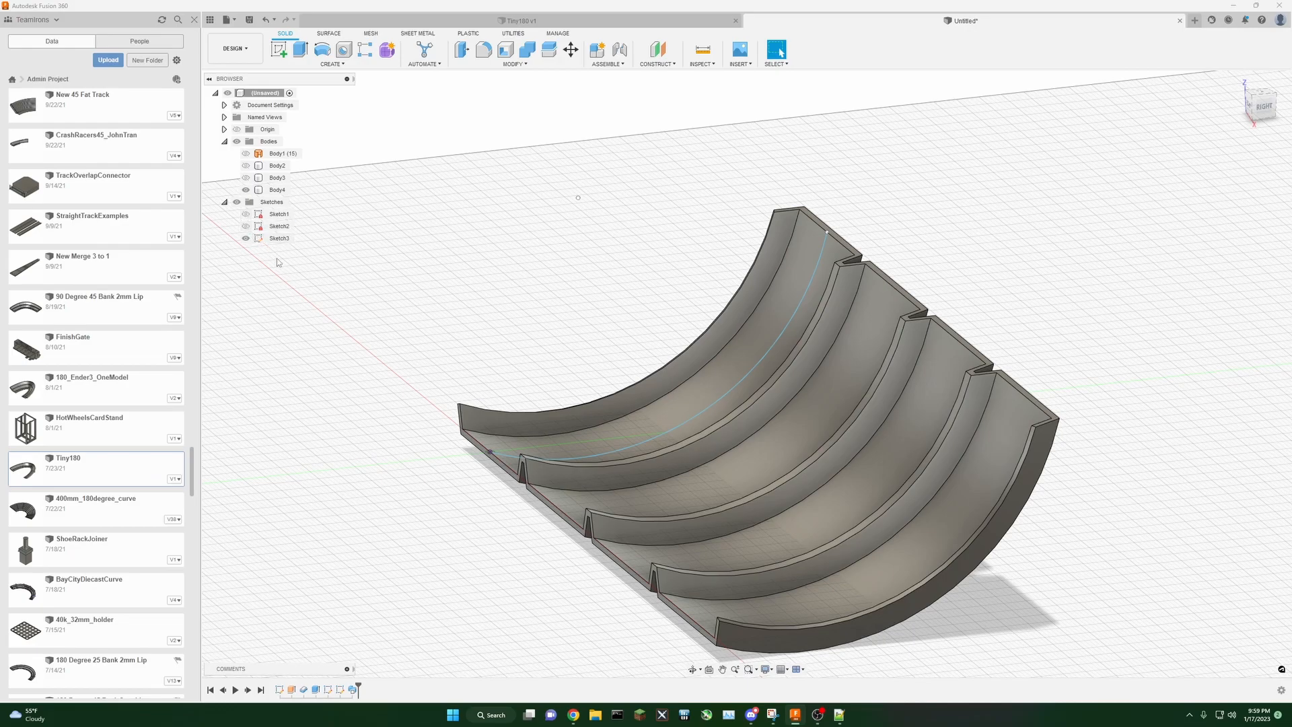
pyautogui.rightClick(276, 239)
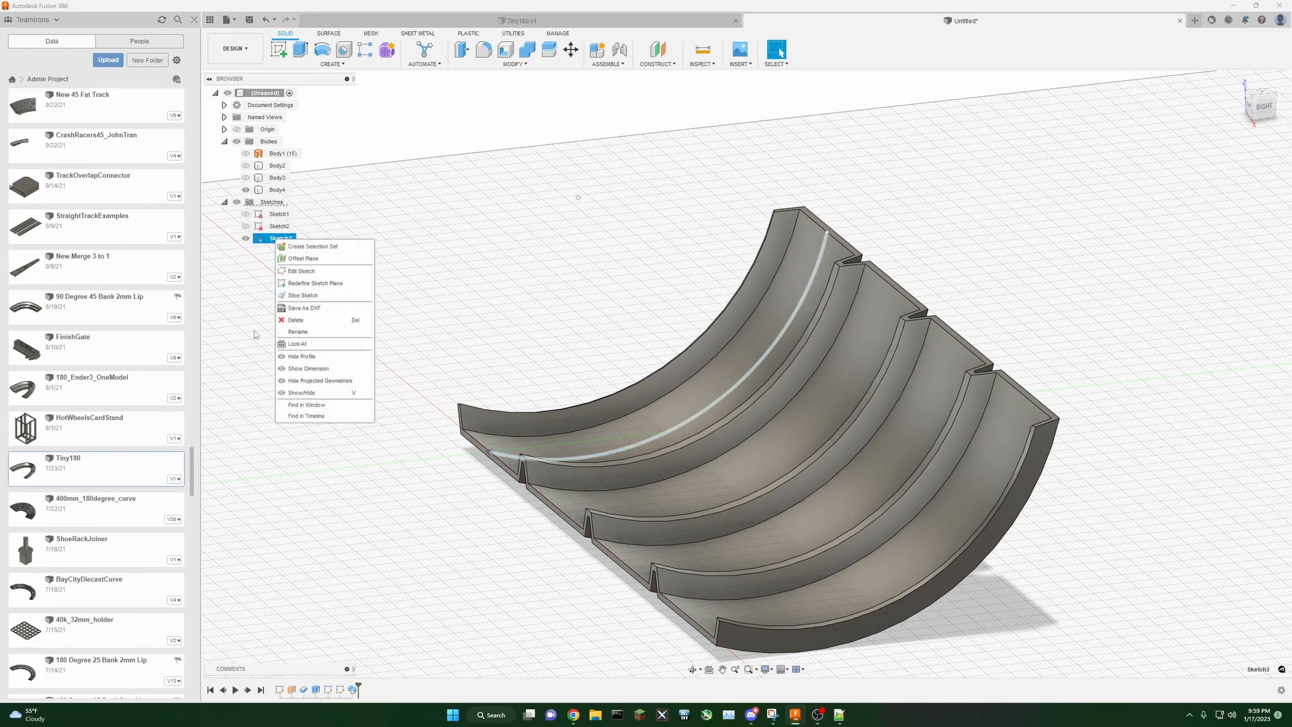
pyautogui.click(304, 368)
pyautogui.rightClick(272, 242)
pyautogui.click(322, 372)
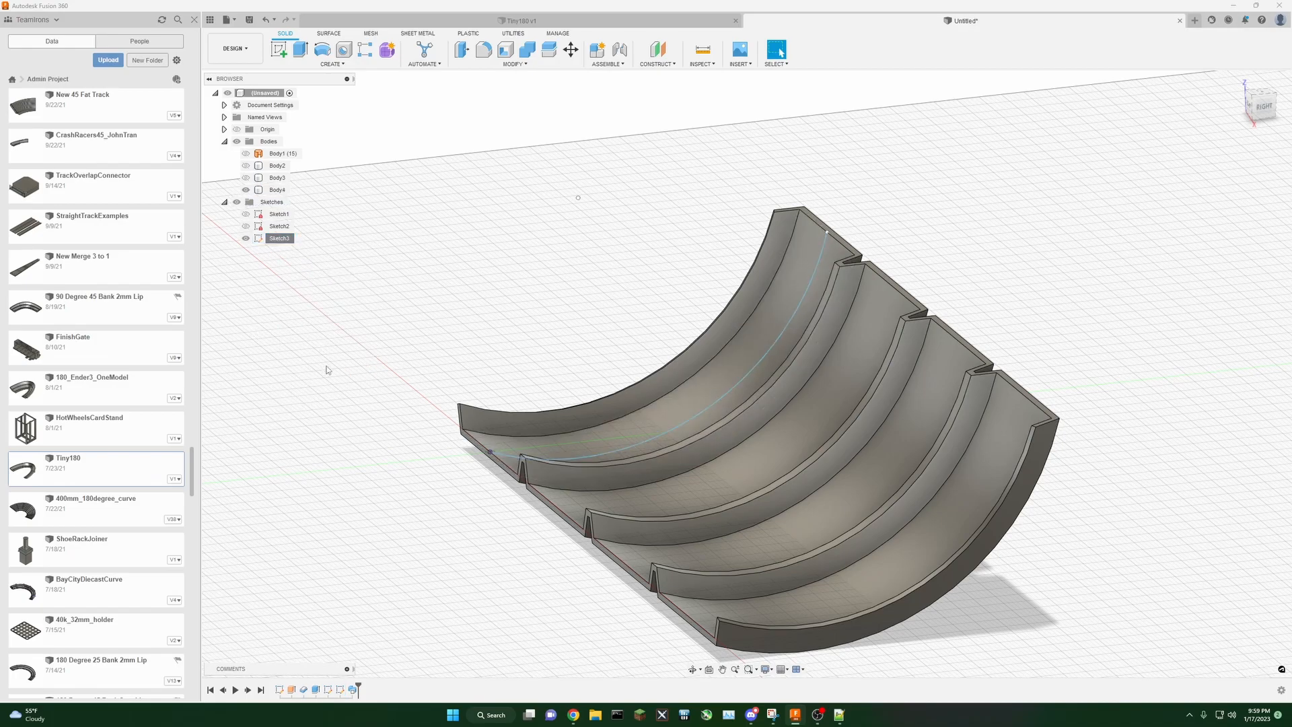
# Step: Reopen the arc sketch for editing and set the arc's radius to 100 mm
pyautogui.moveTo(548, 311); pyautogui.dragTo(510, 304, button='middle')
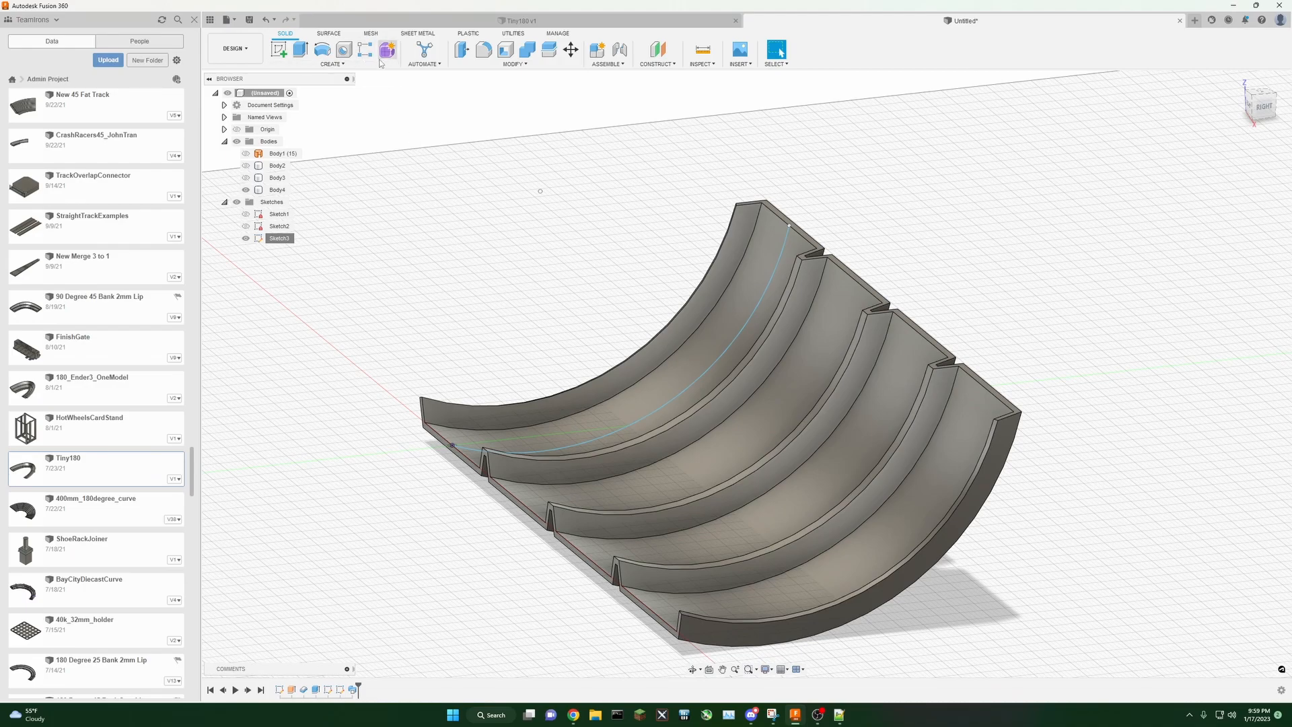
pyautogui.rightClick(340, 688)
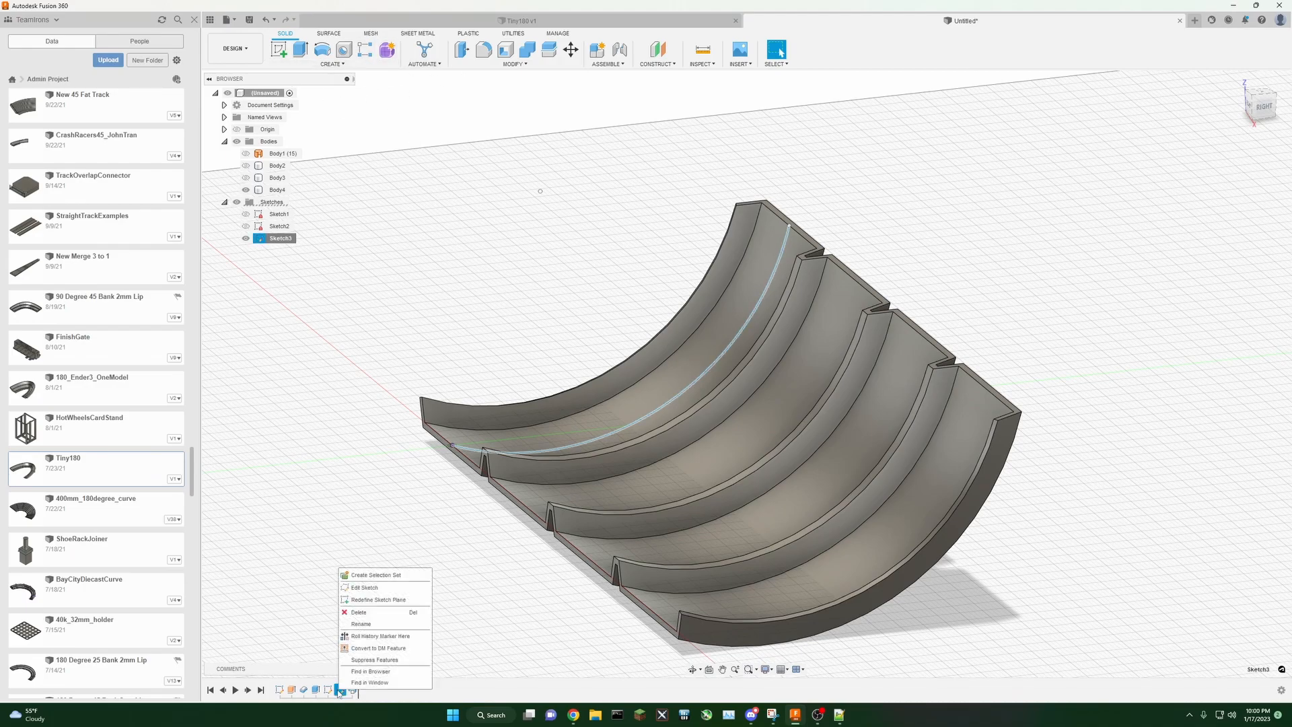
pyautogui.click(370, 591)
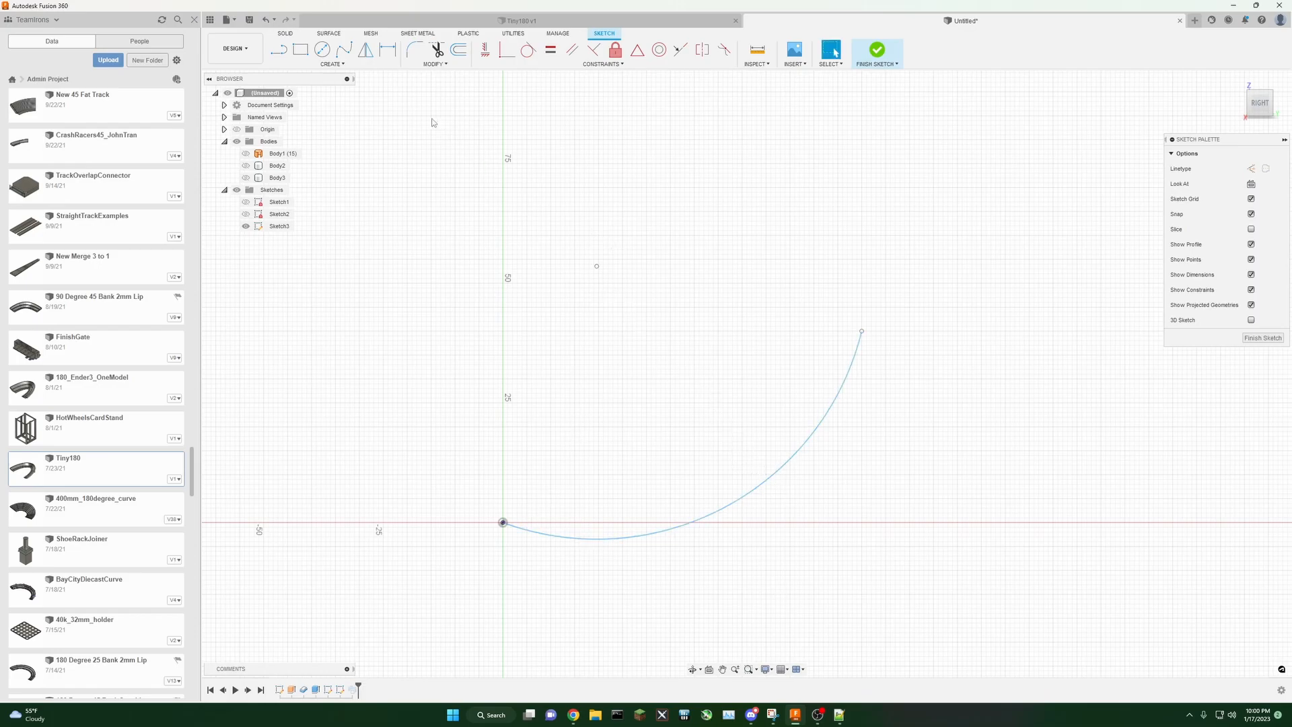
pyautogui.click(386, 54)
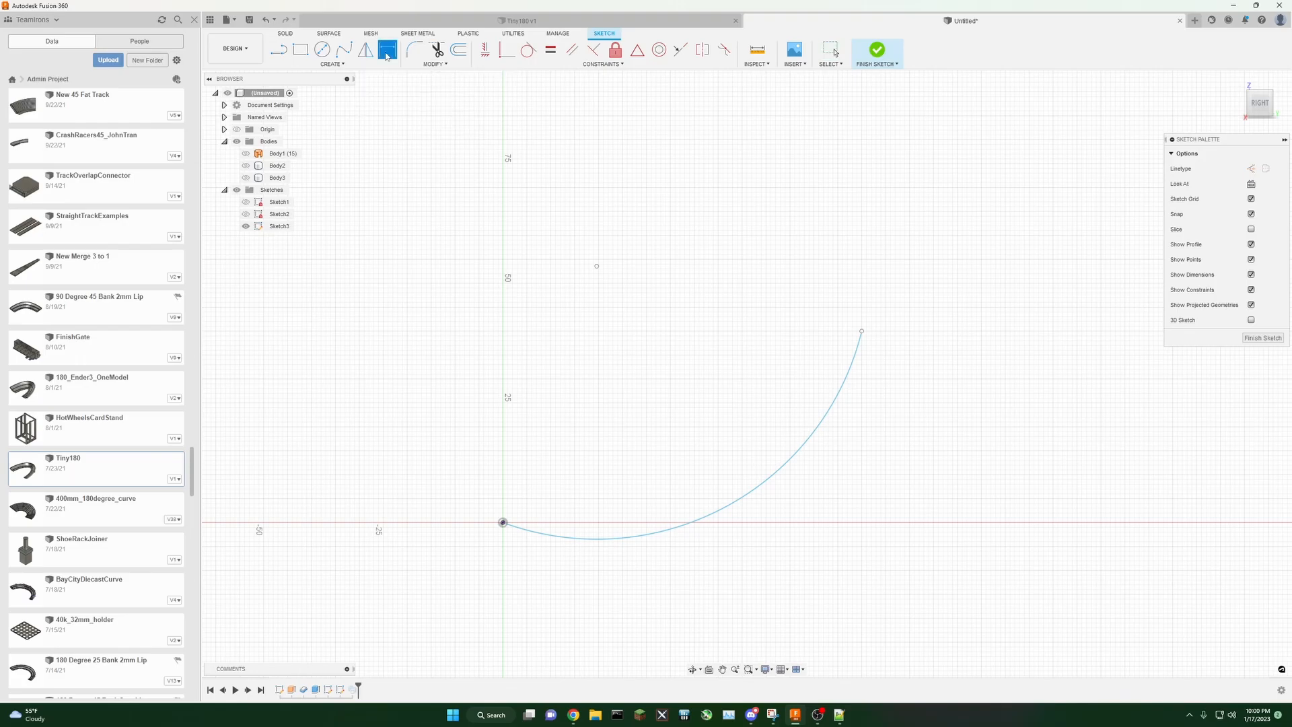
pyautogui.click(729, 506)
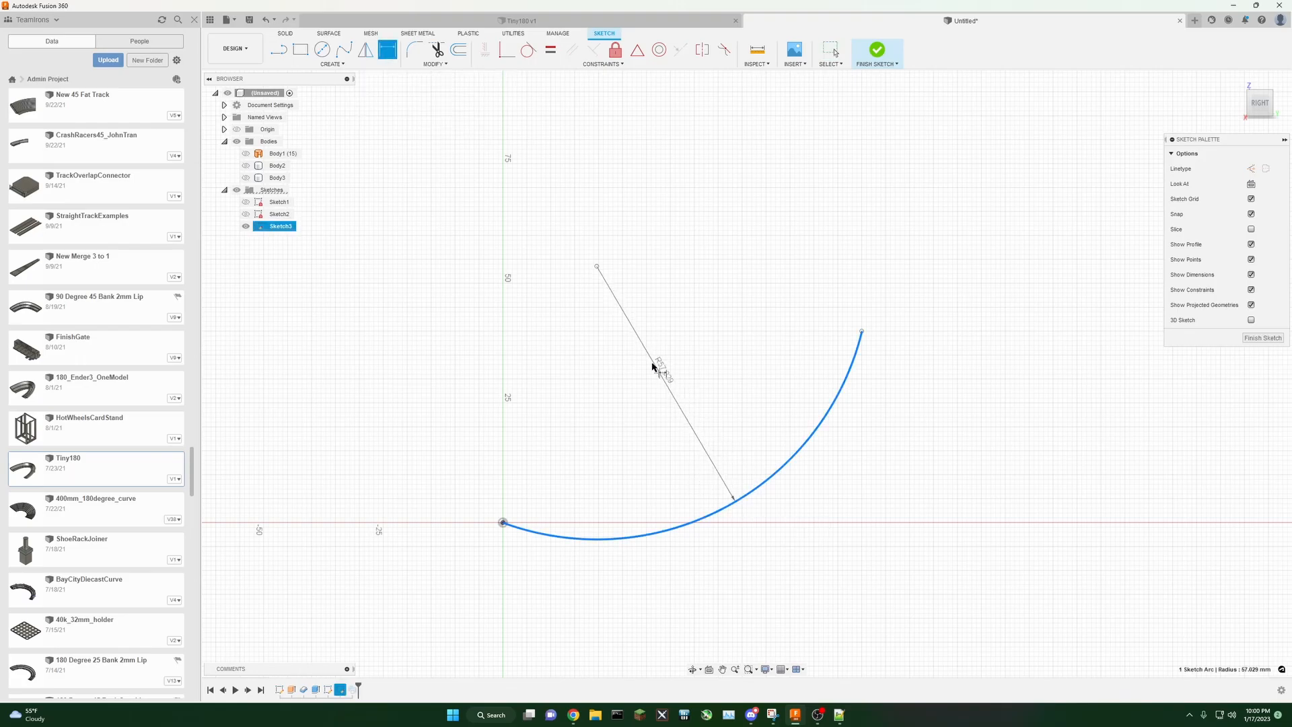
pyautogui.click(643, 342)
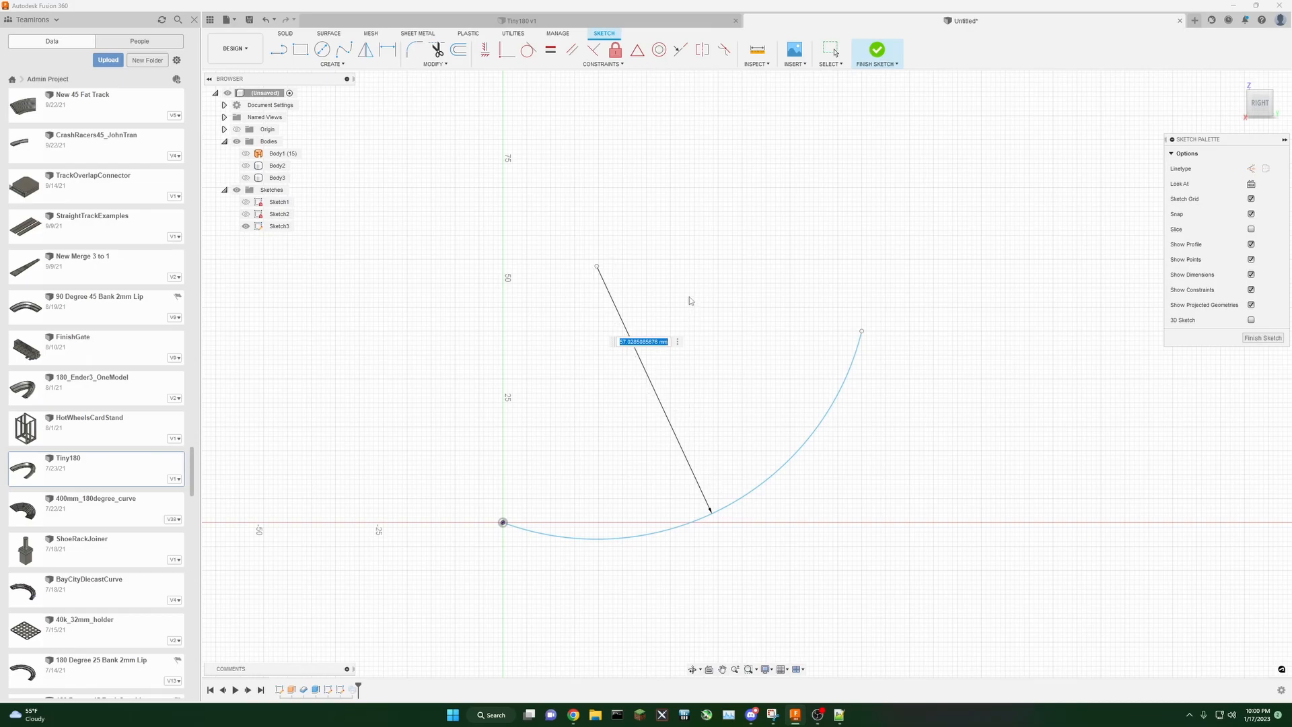
pyautogui.write('100')
pyautogui.press('Return')
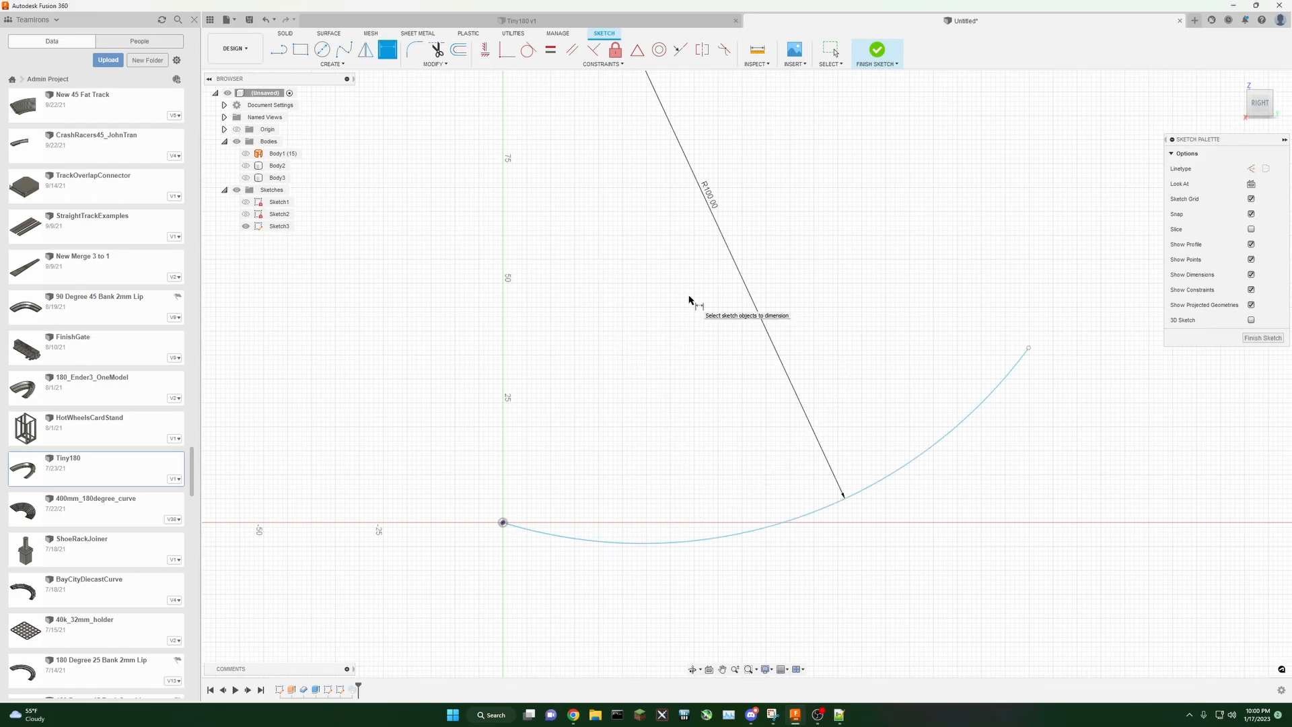
# Step: Constrain the arc's centre point vertically above the arc's start point at the origin
pyautogui.scroll(-2, 690, 304)
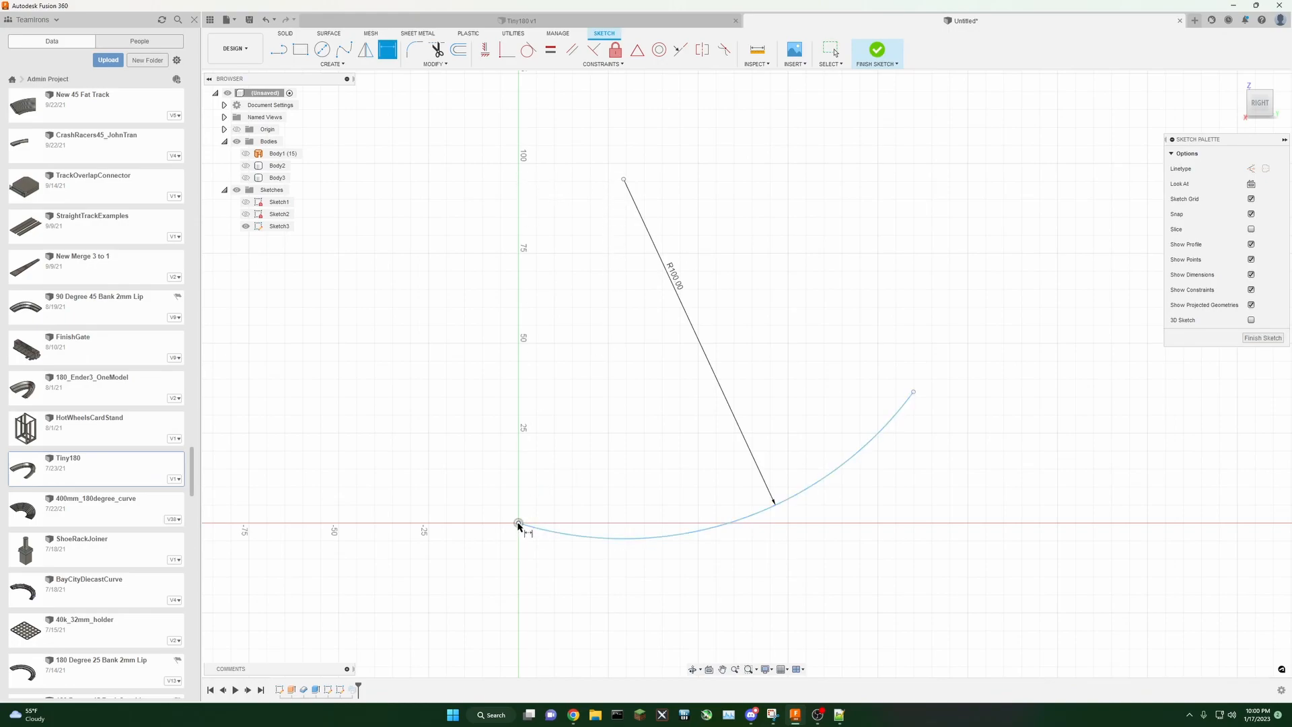
pyautogui.click(485, 50)
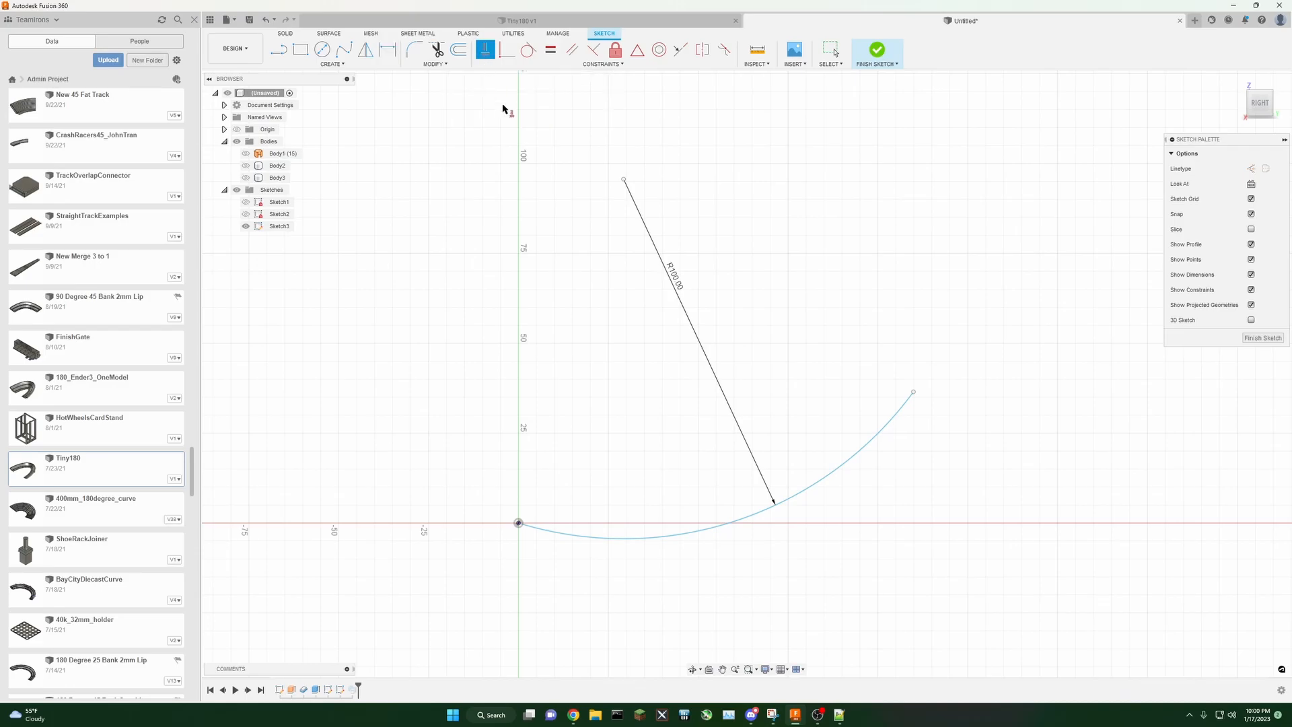
pyautogui.click(624, 179)
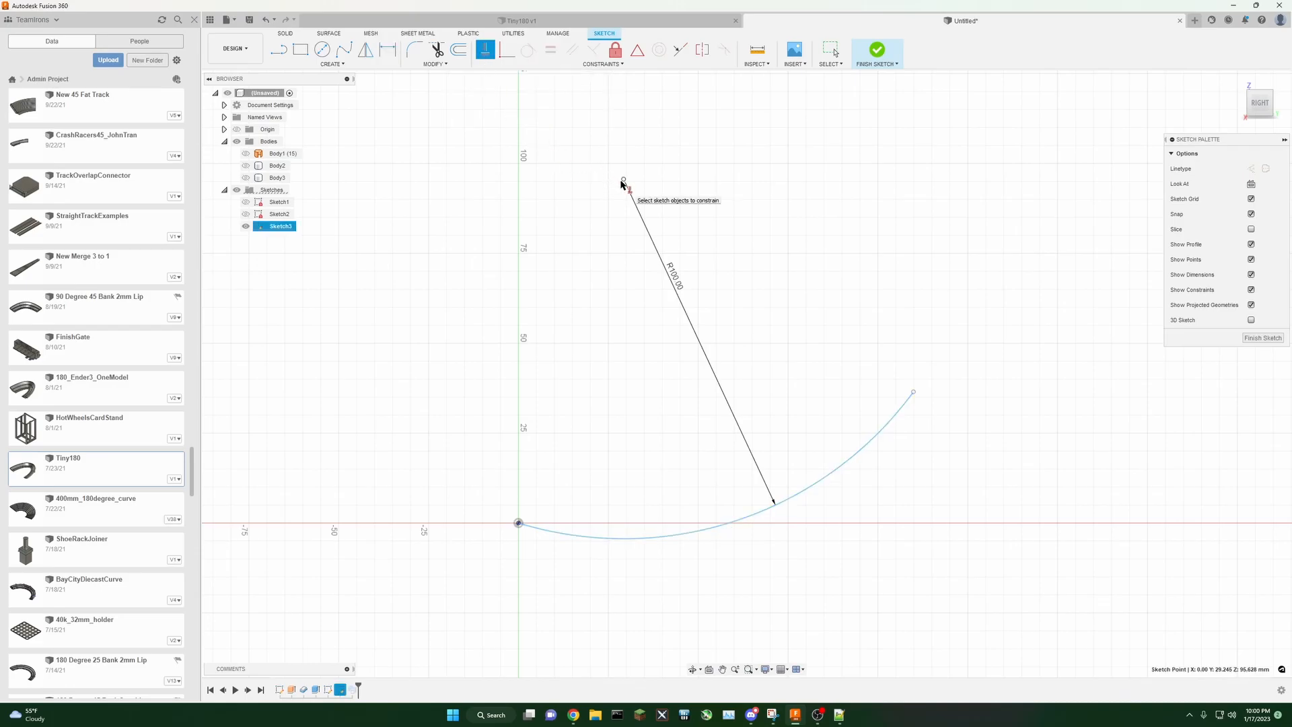
pyautogui.click(517, 524)
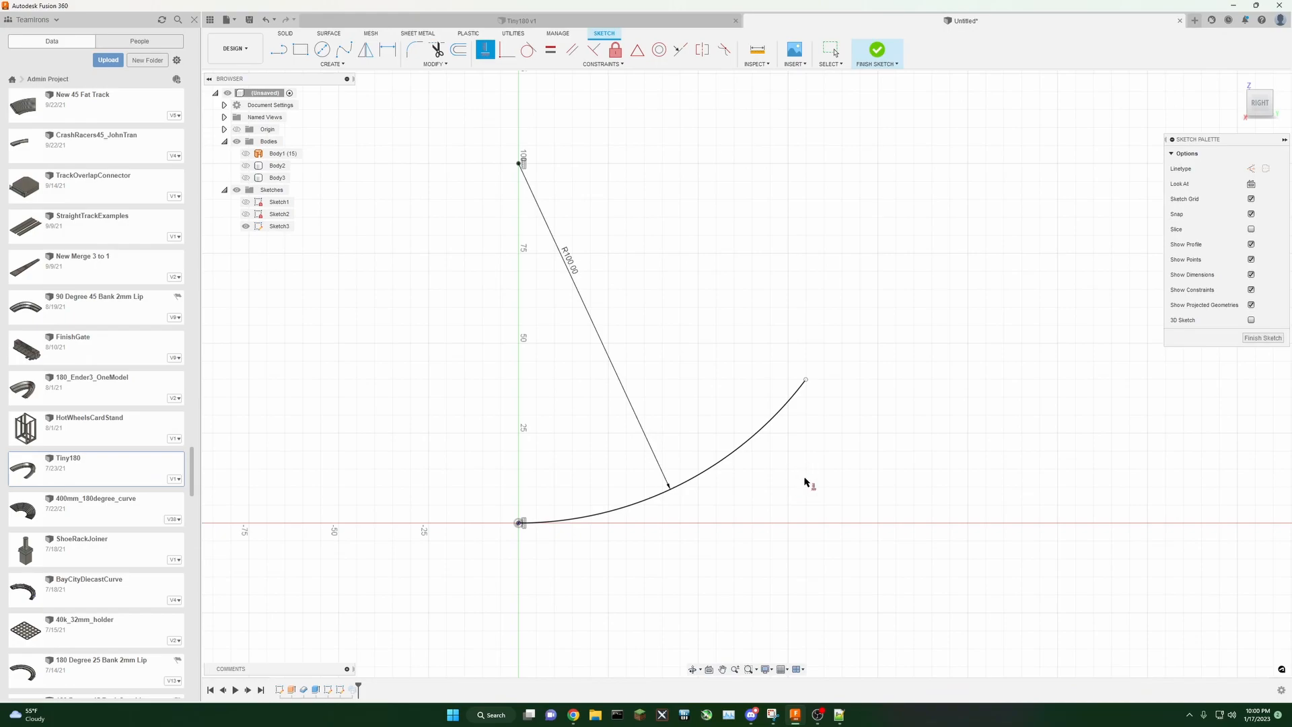
# Step: Dimension the straight distance between the arc's two endpoints and set it to 90 mm
pyautogui.click(387, 49)
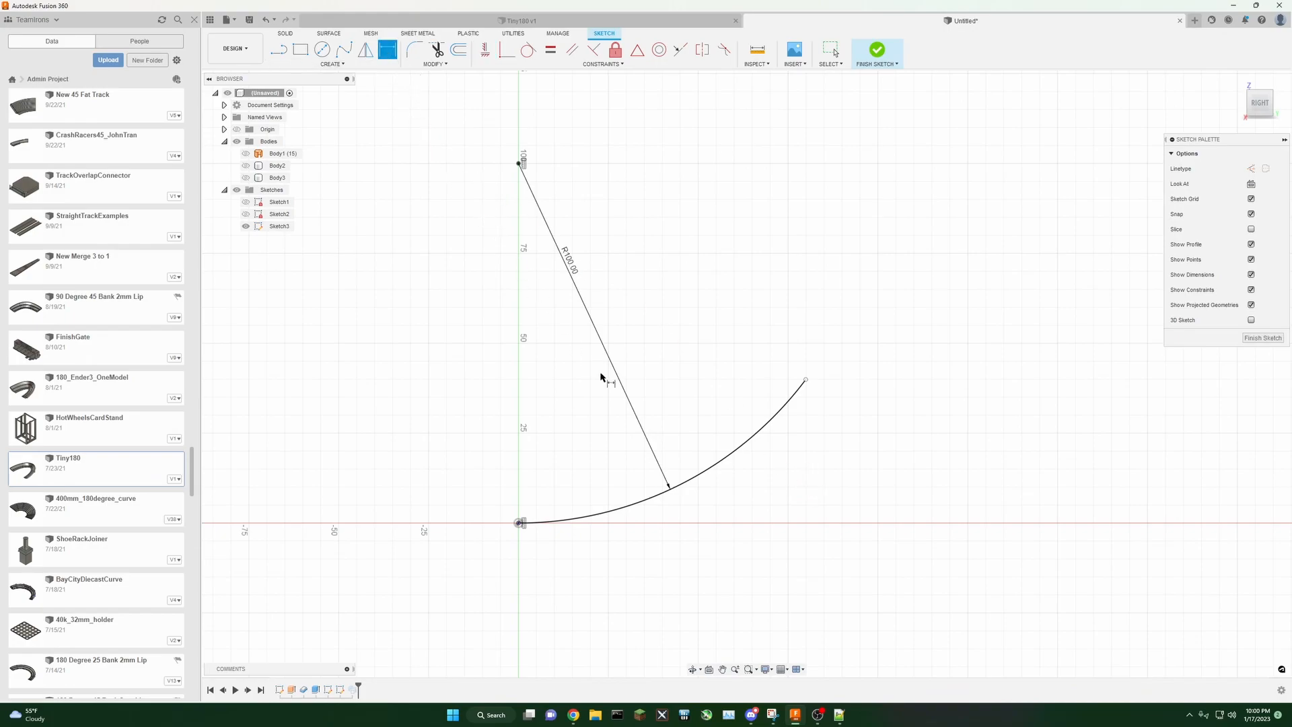
pyautogui.click(806, 379)
pyautogui.click(519, 523)
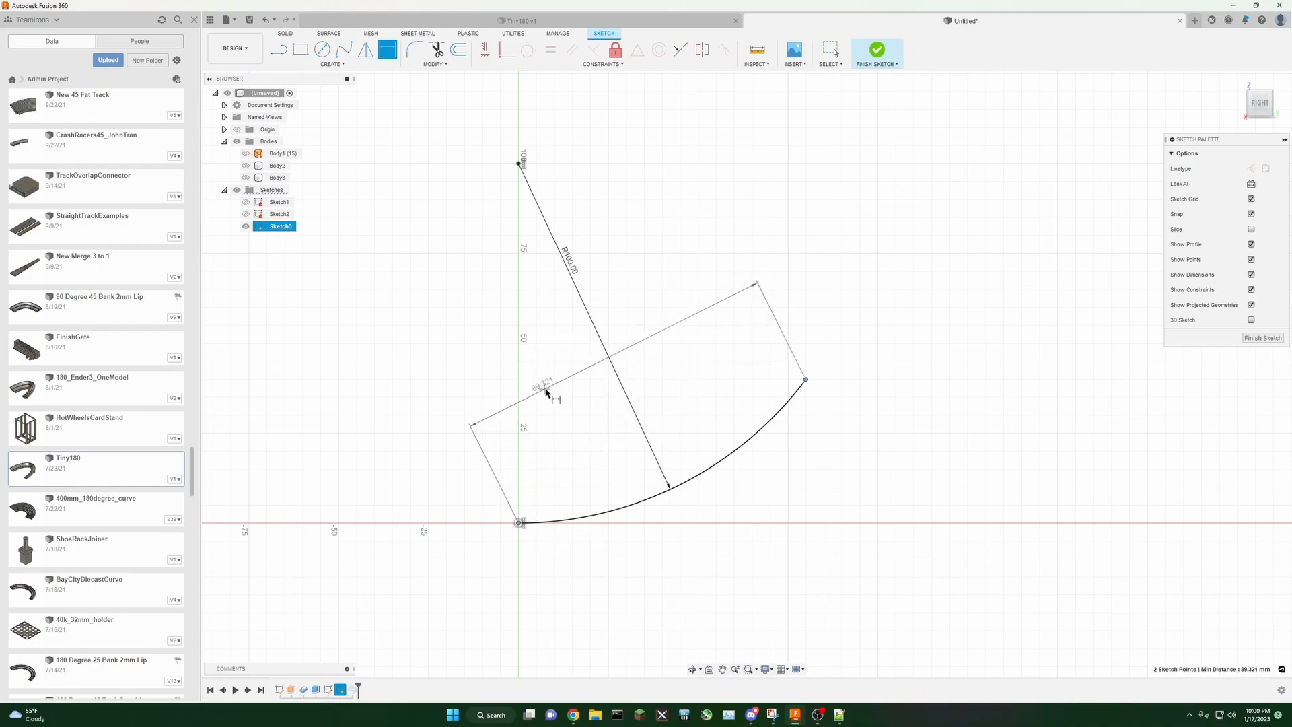
pyautogui.click(547, 392)
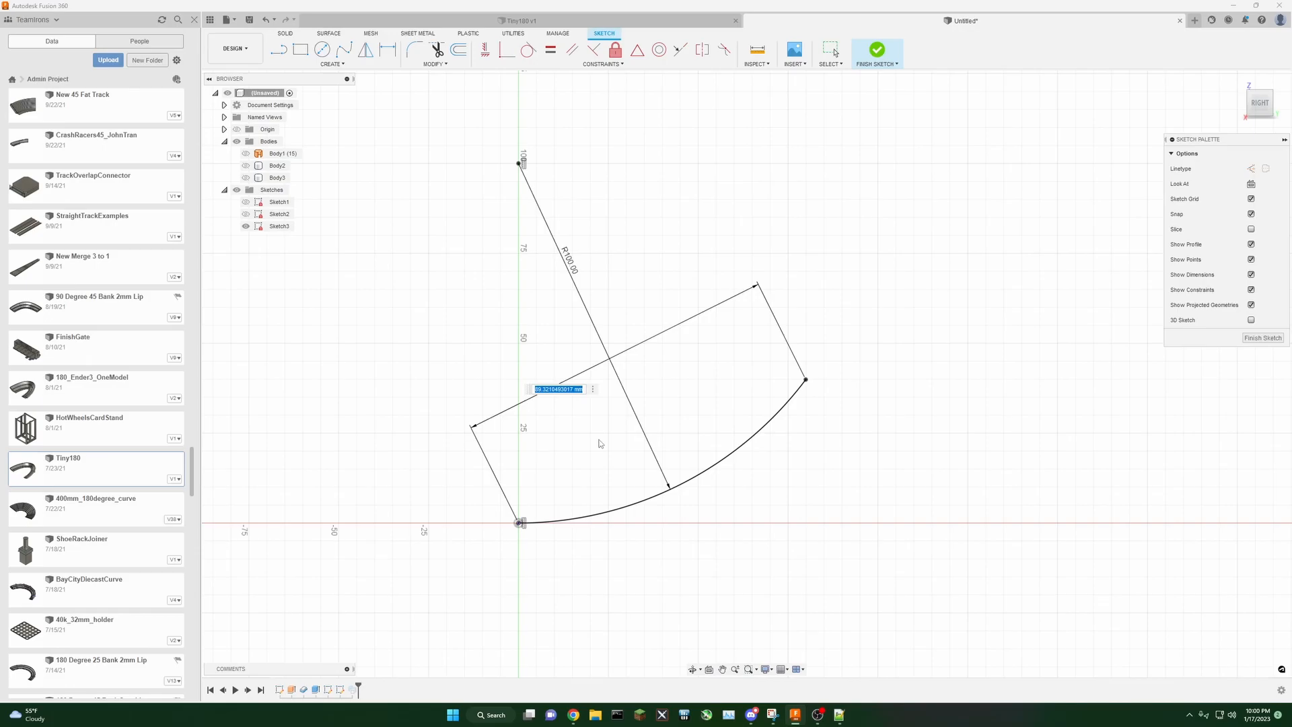
pyautogui.write('90')
pyautogui.press('Return')
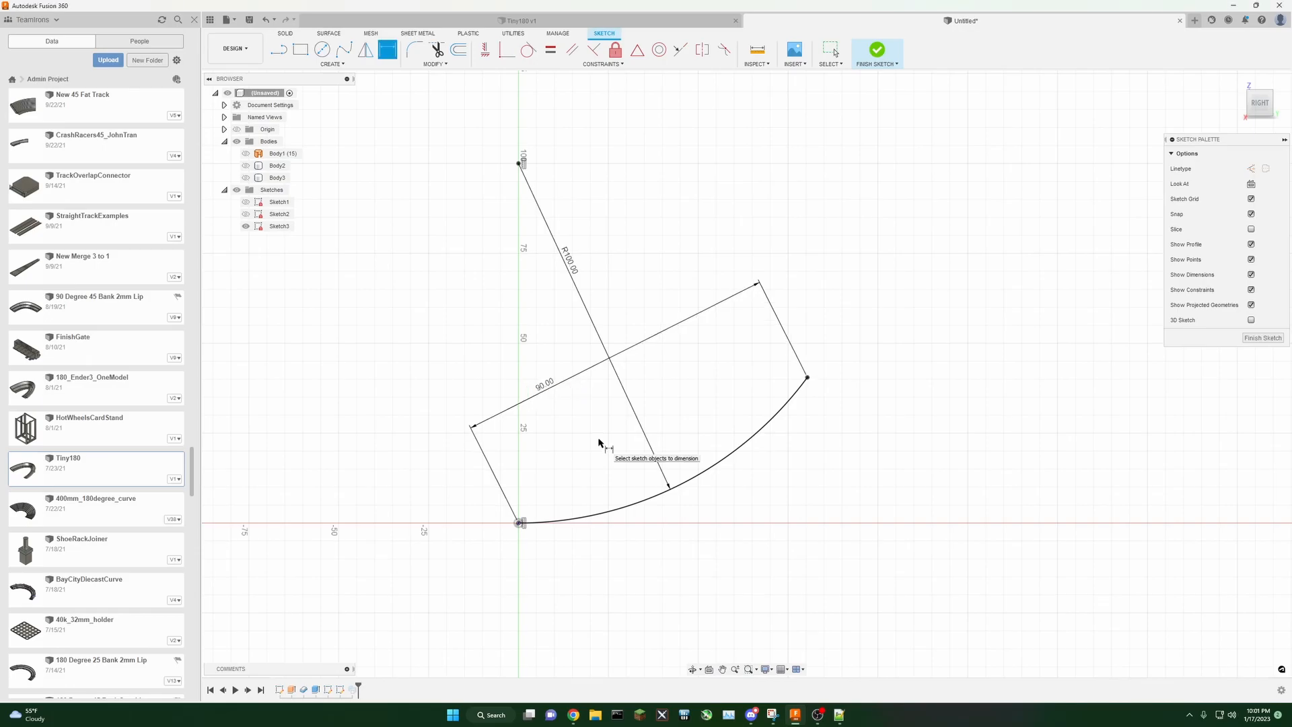
# Step: Finish the sketch and set the arc's radius dimension to 200 mm
pyautogui.click(876, 51)
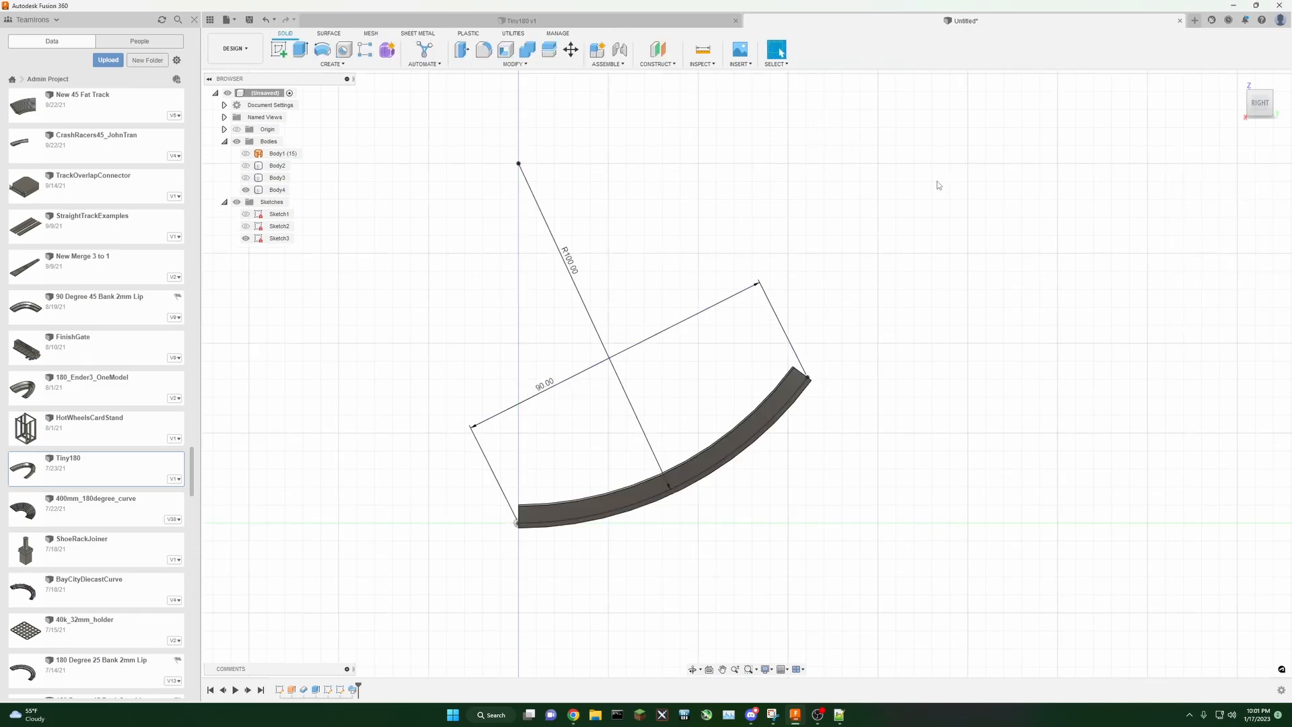
pyautogui.moveTo(1257, 106); pyautogui.dragTo(1229, 112)
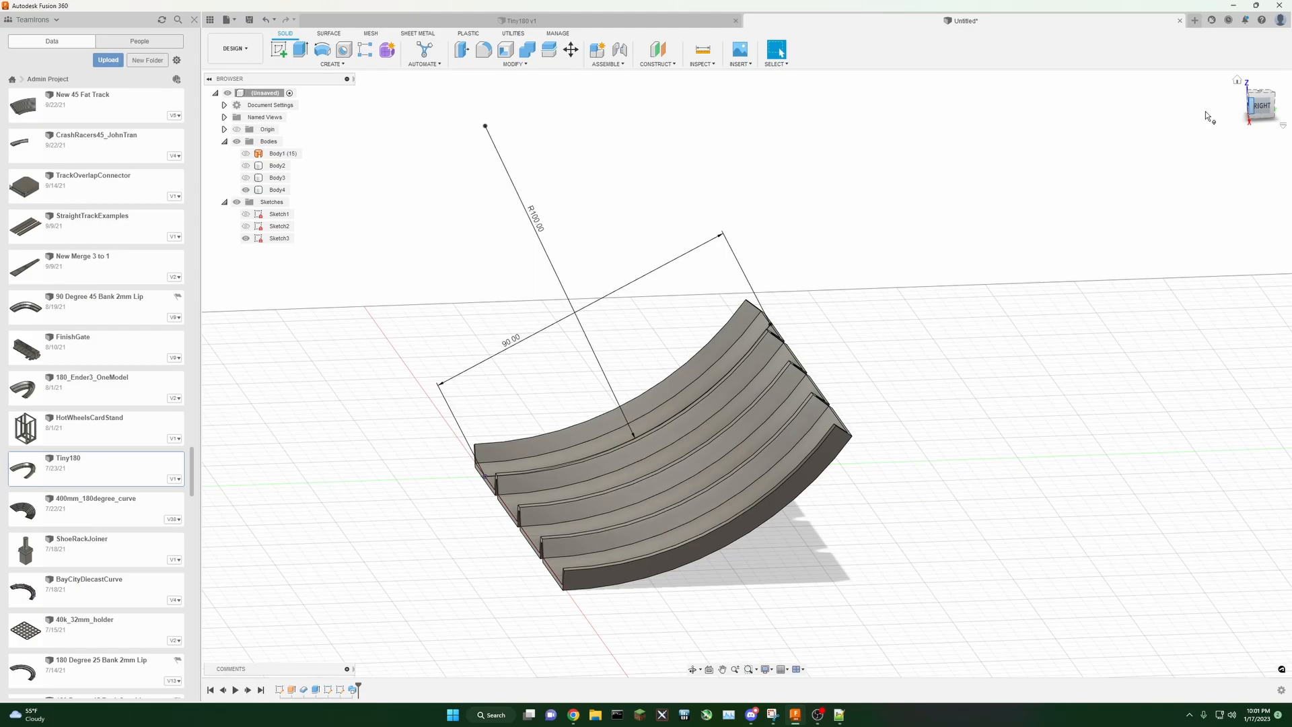
pyautogui.doubleClick(542, 221)
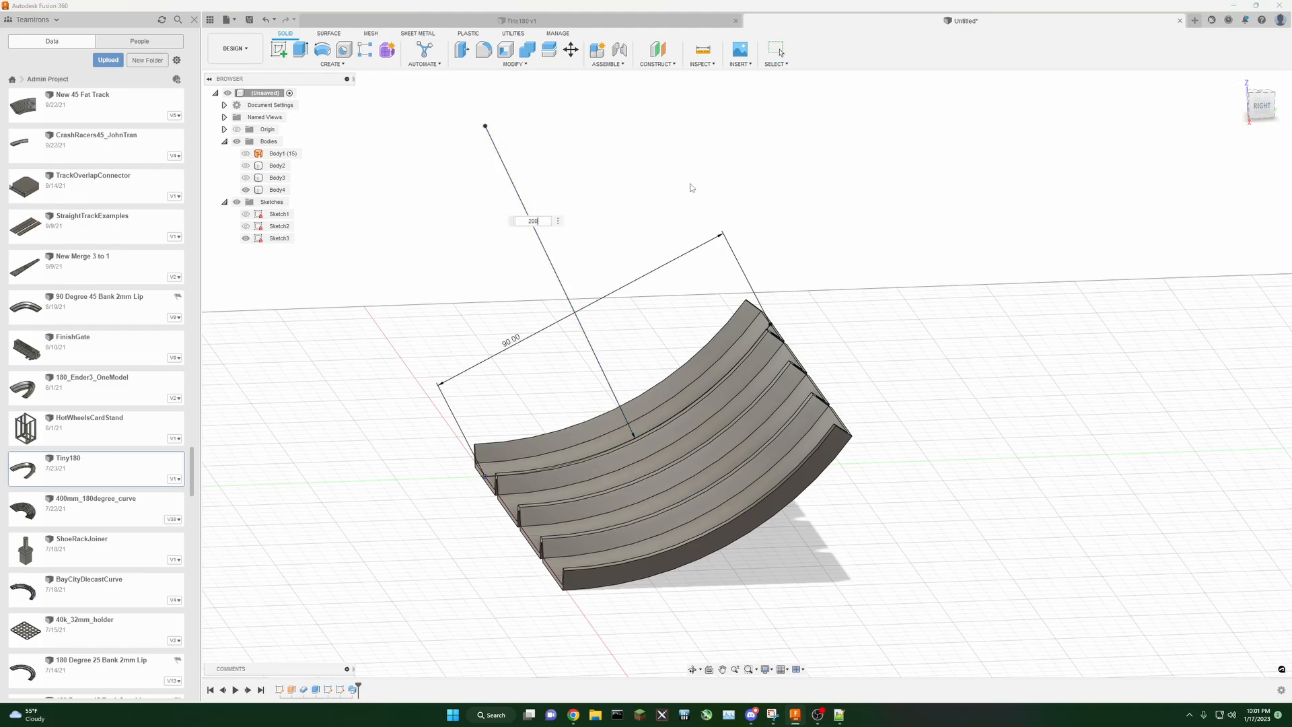
pyautogui.write('200')
pyautogui.press('Return')
# Step: Set the distance between the arc's endpoints to 200 mm
pyautogui.scroll(-5, 708, 201)
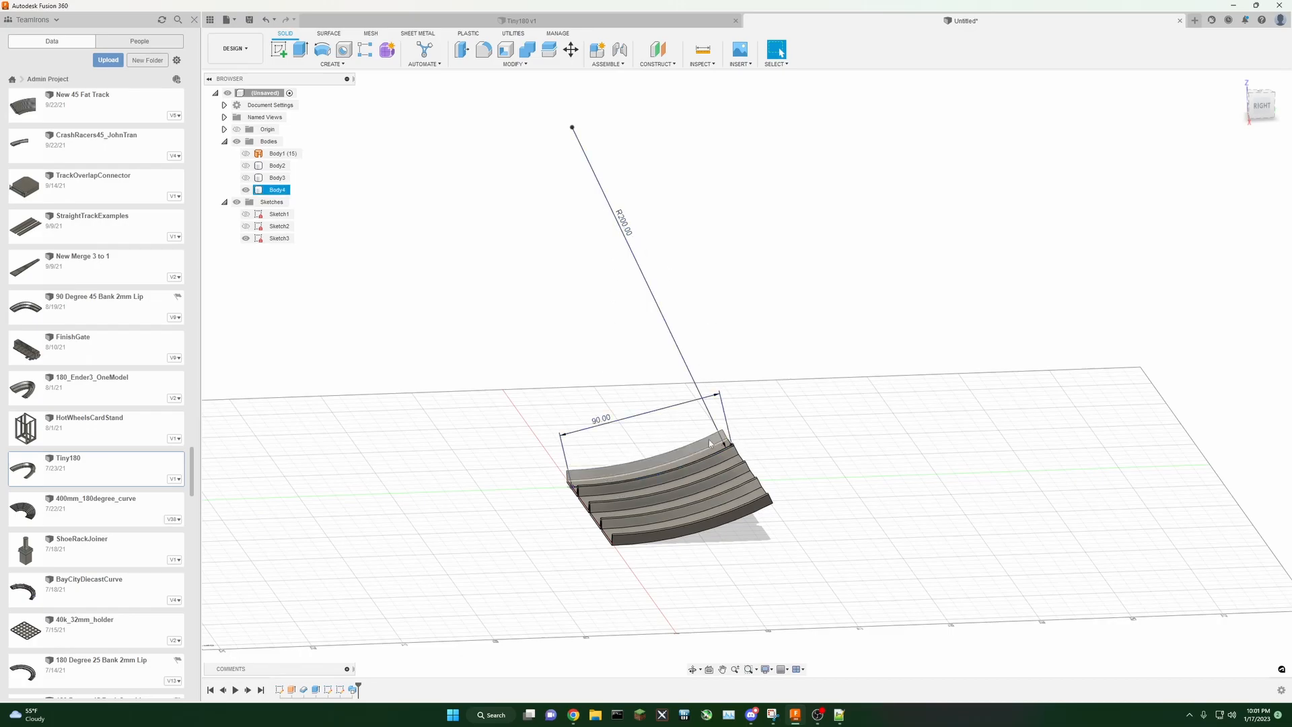
pyautogui.doubleClick(596, 424)
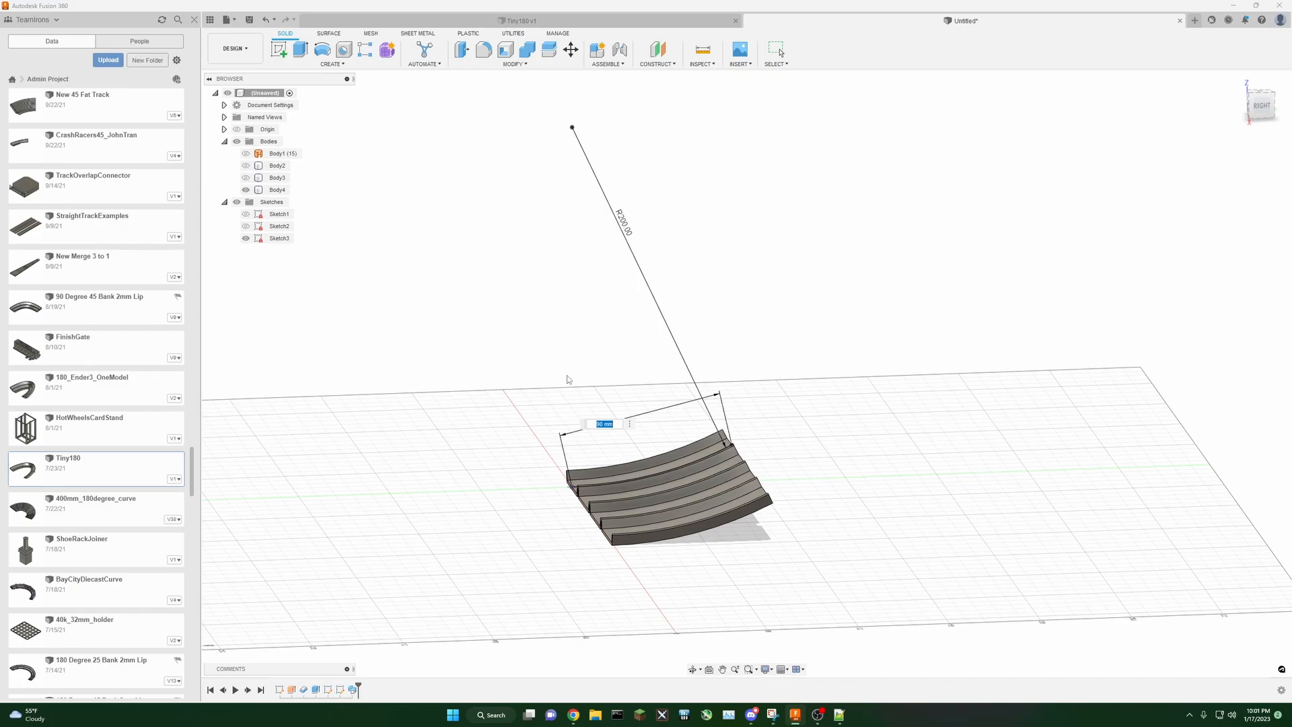
pyautogui.press('Return')
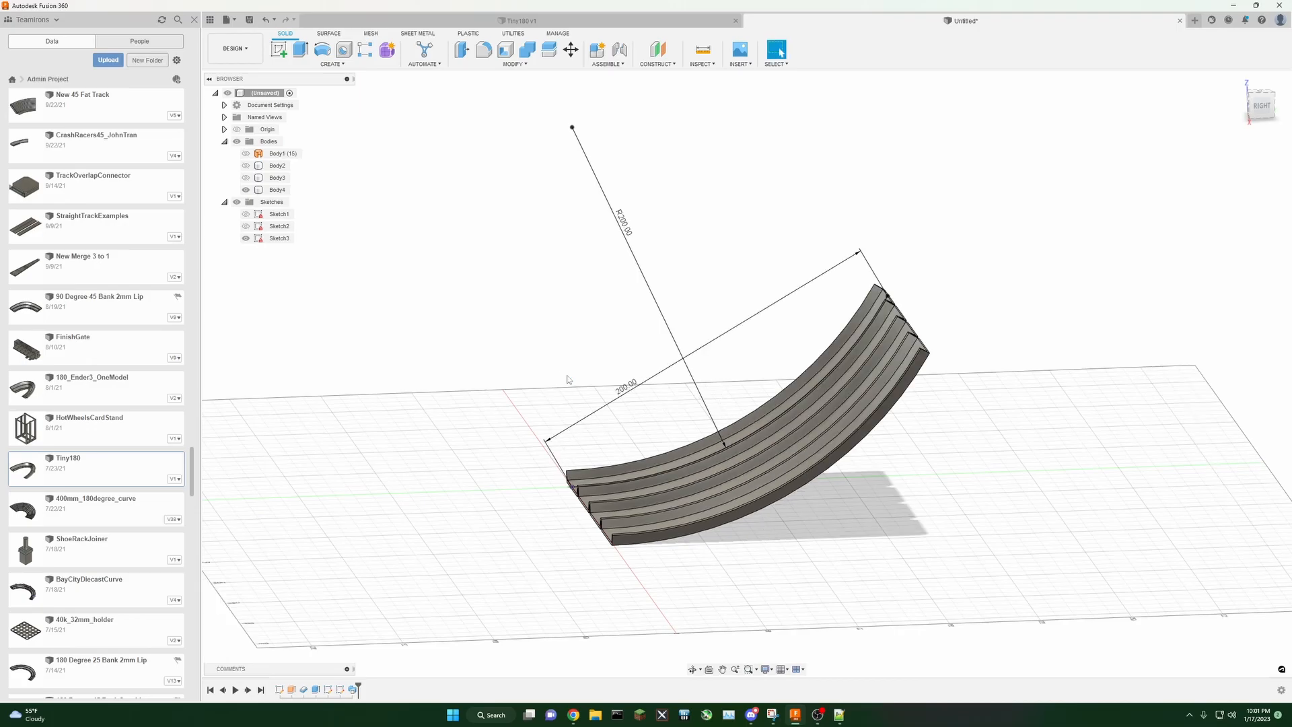
# Step: Inspect the resized curved track body from several view angles
pyautogui.click(1258, 110)
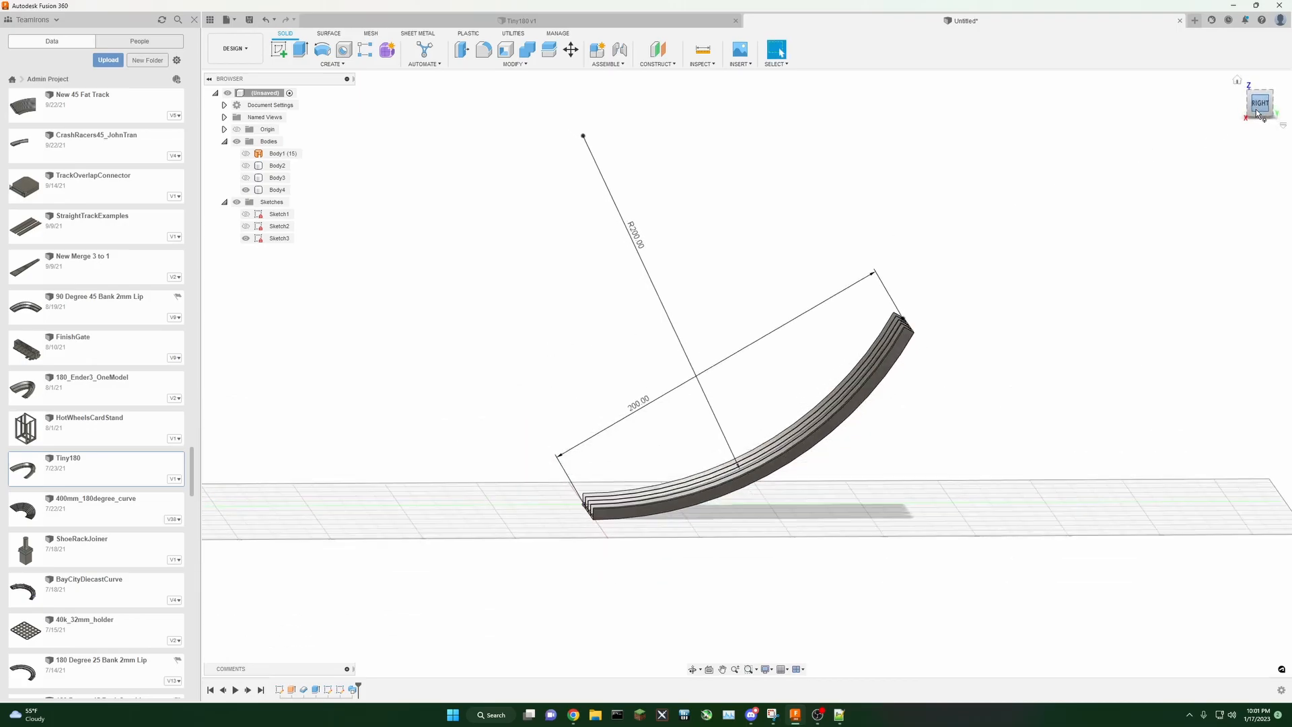
pyautogui.moveTo(1257, 106); pyautogui.dragTo(1274, 129)
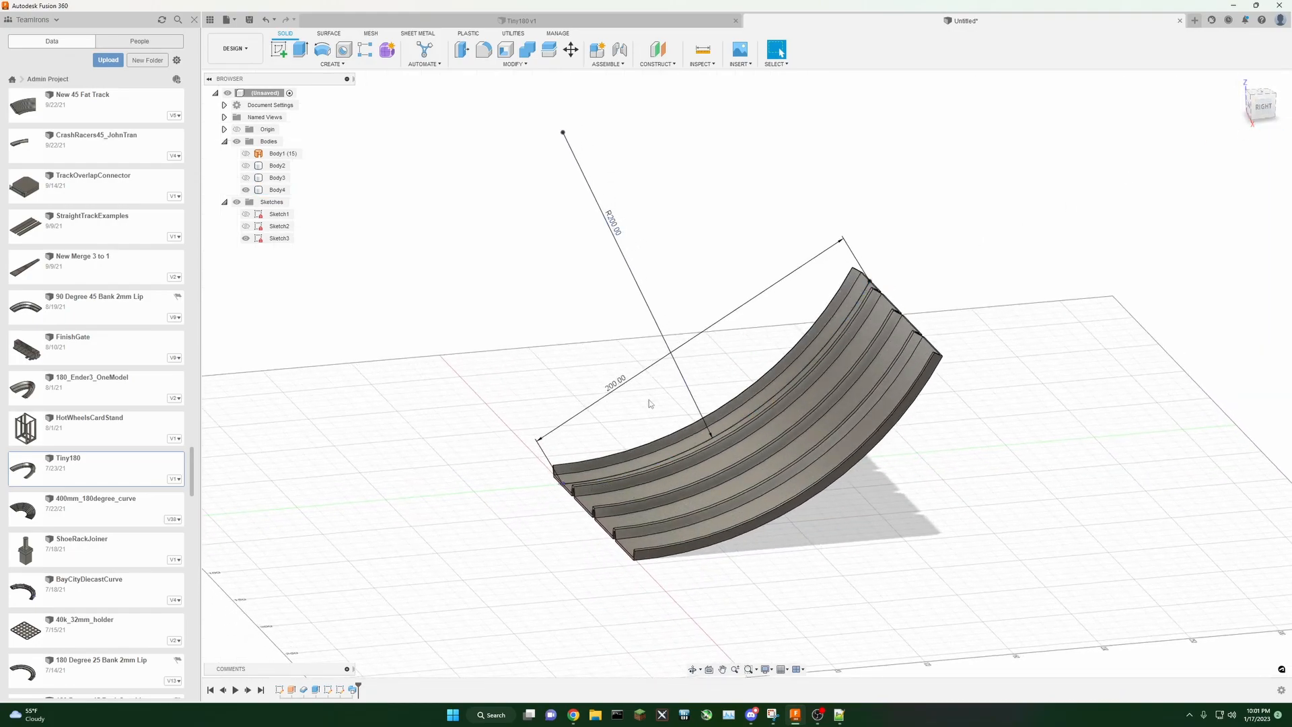
pyautogui.scroll(2, 656, 409)
pyautogui.moveTo(655, 409); pyautogui.dragTo(616, 455, button='middle')
pyautogui.moveTo(581, 430)
pyautogui.mouseDown()
pyautogui.moveTo(571, 409)
pyautogui.moveTo(637, 347)
pyautogui.moveTo(569, 390)
pyautogui.moveTo(571, 410)
pyautogui.mouseUp()
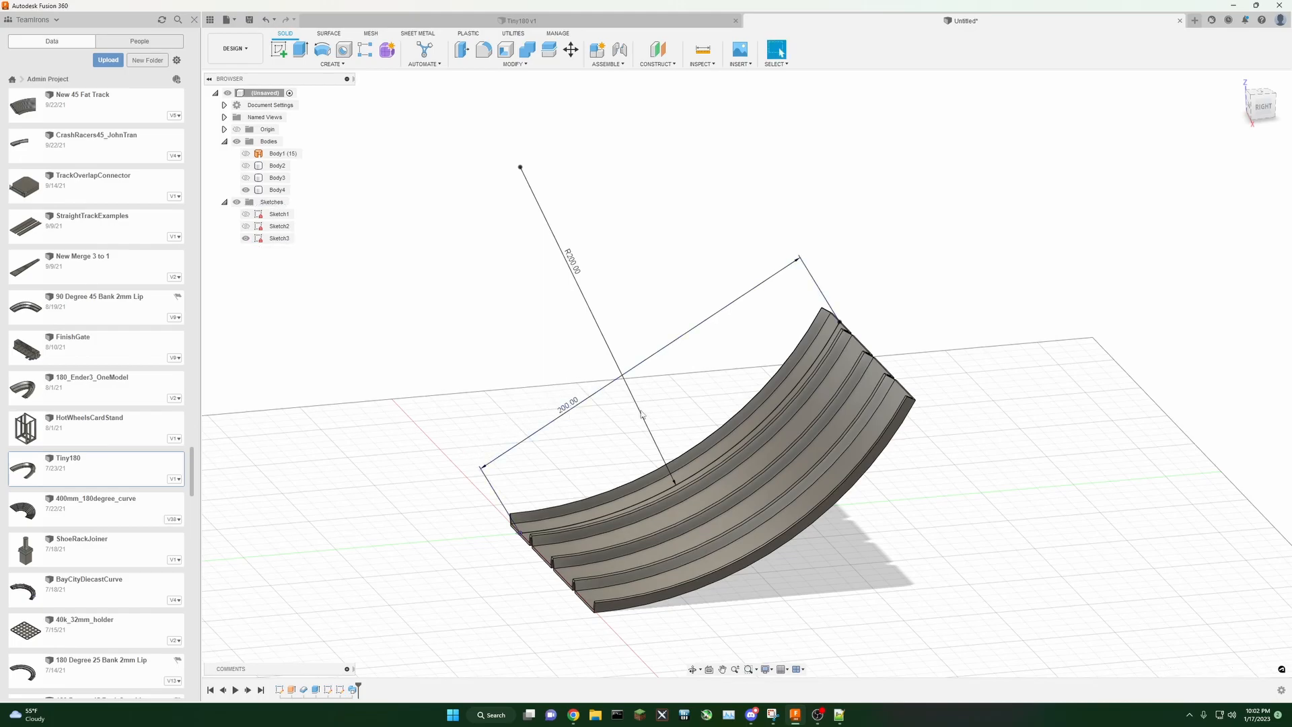
pyautogui.click(1264, 108)
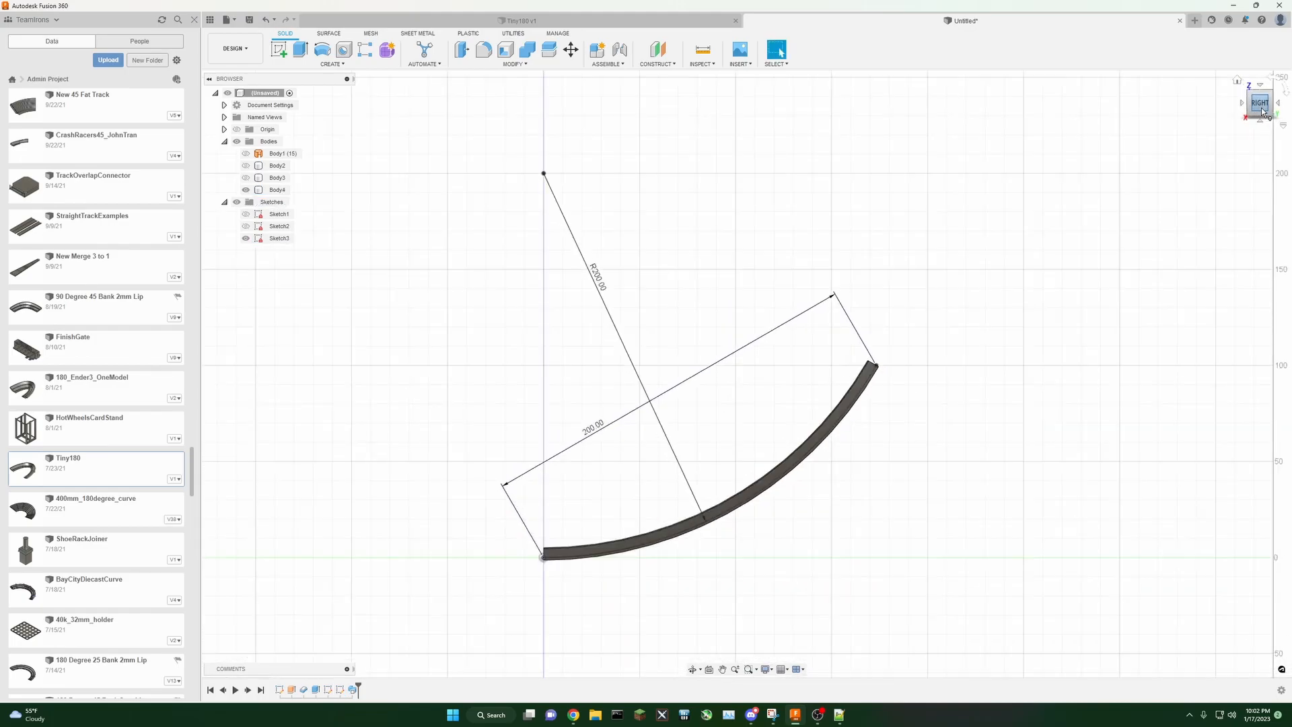
pyautogui.moveTo(1261, 109)
pyautogui.mouseDown()
pyautogui.moveTo(1253, 120)
pyautogui.moveTo(1259, 108)
pyautogui.mouseUp()
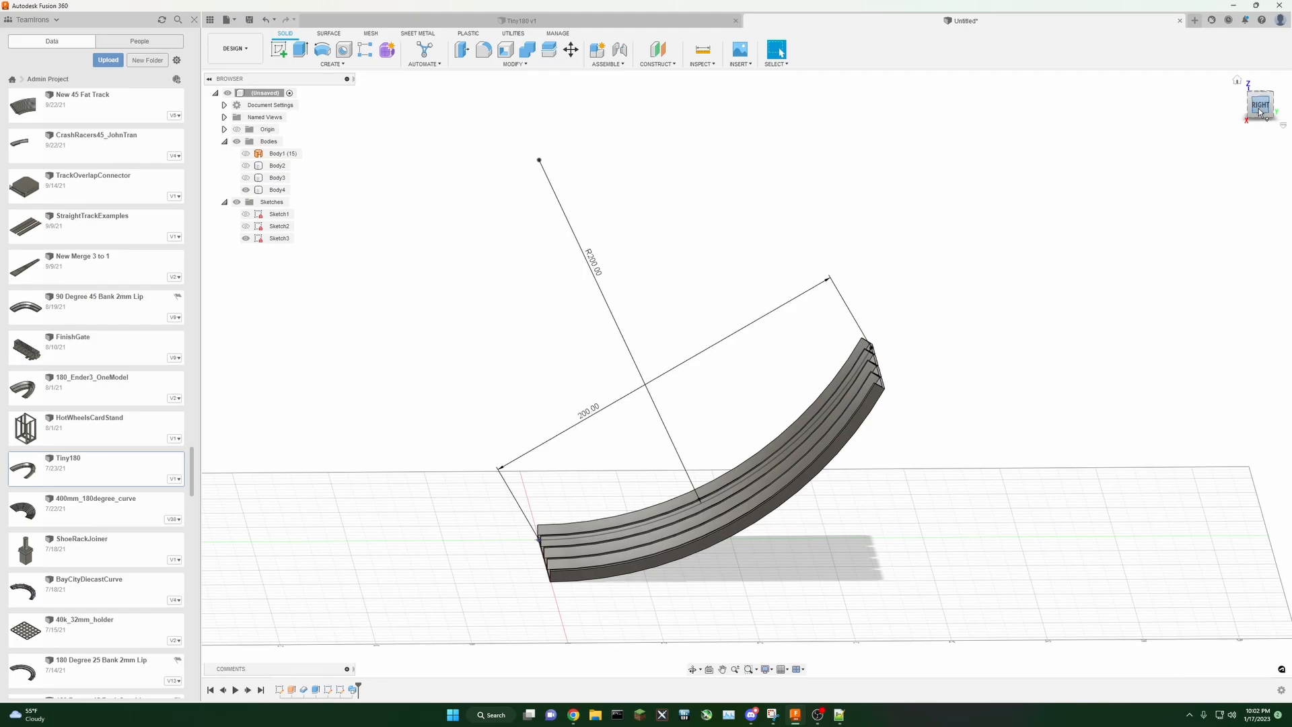
pyautogui.click(1261, 108)
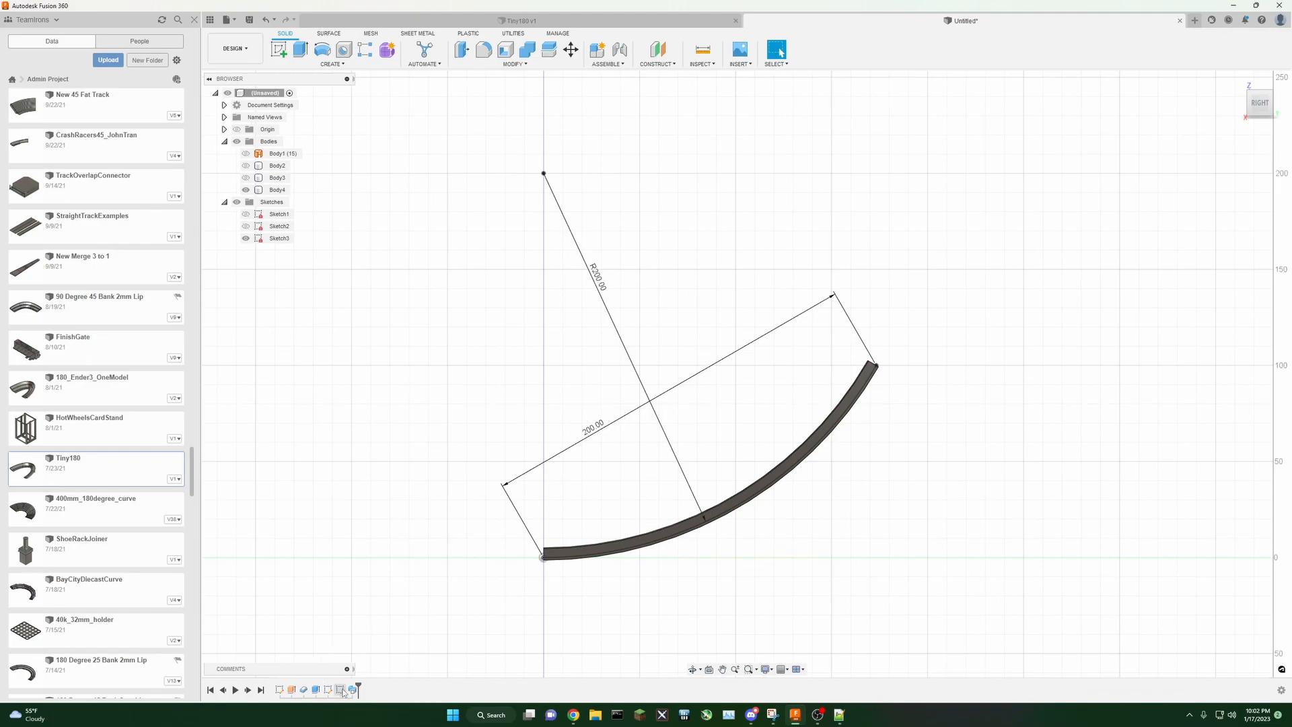
# Step: Start a new sketch on the side plane and project the curved track body into it
pyautogui.click(279, 49)
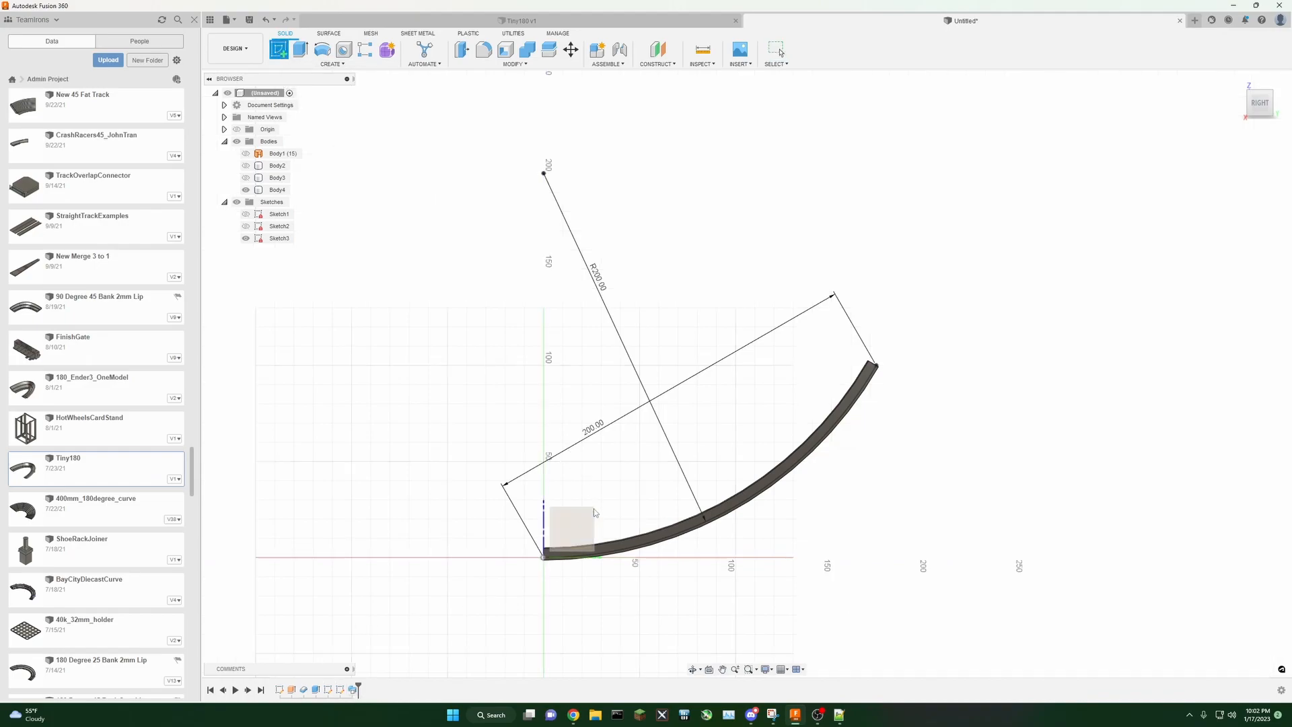
pyautogui.click(585, 528)
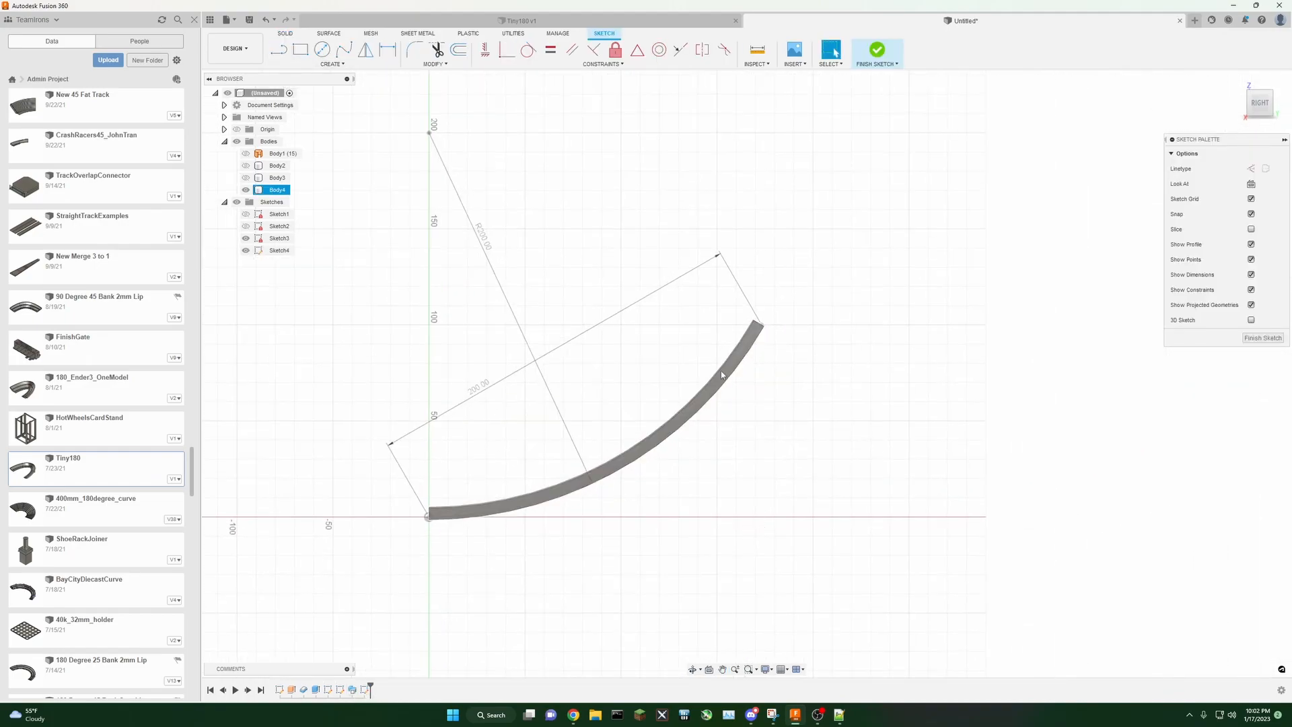
pyautogui.click(331, 64)
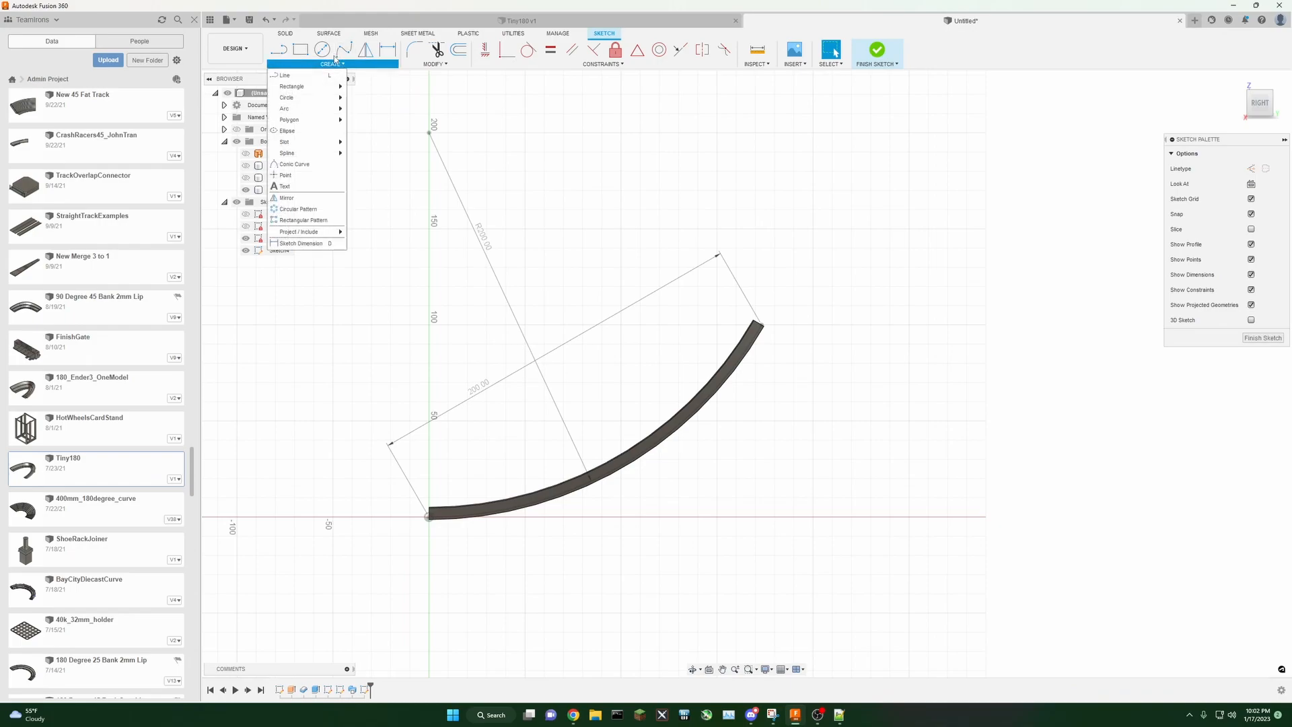
pyautogui.moveTo(321, 232)
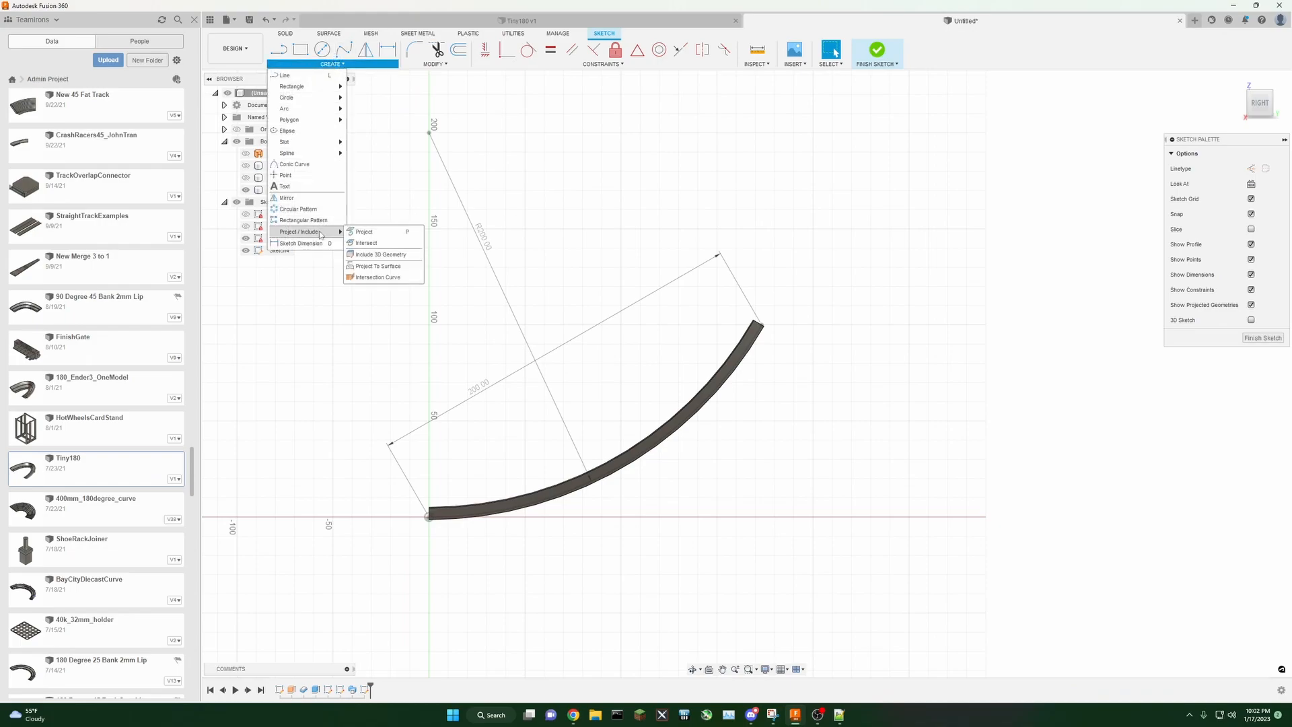
pyautogui.click(370, 232)
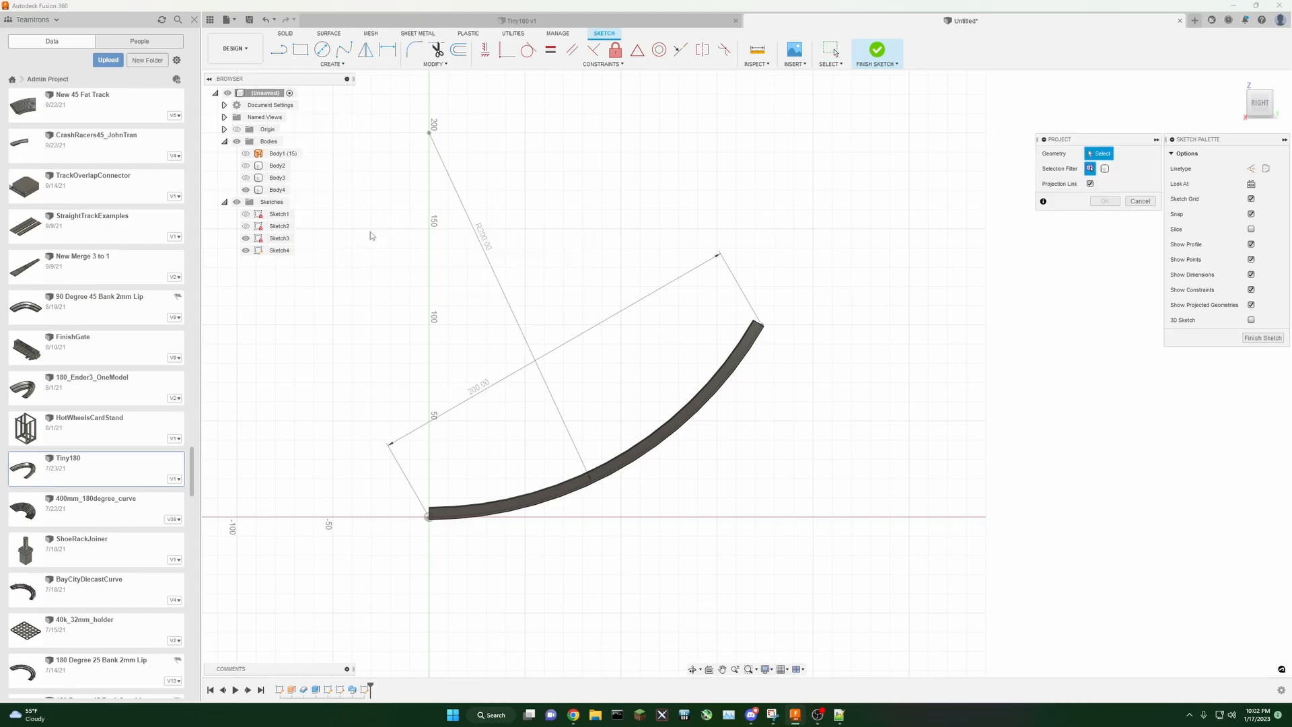
pyautogui.click(1105, 169)
pyautogui.click(739, 366)
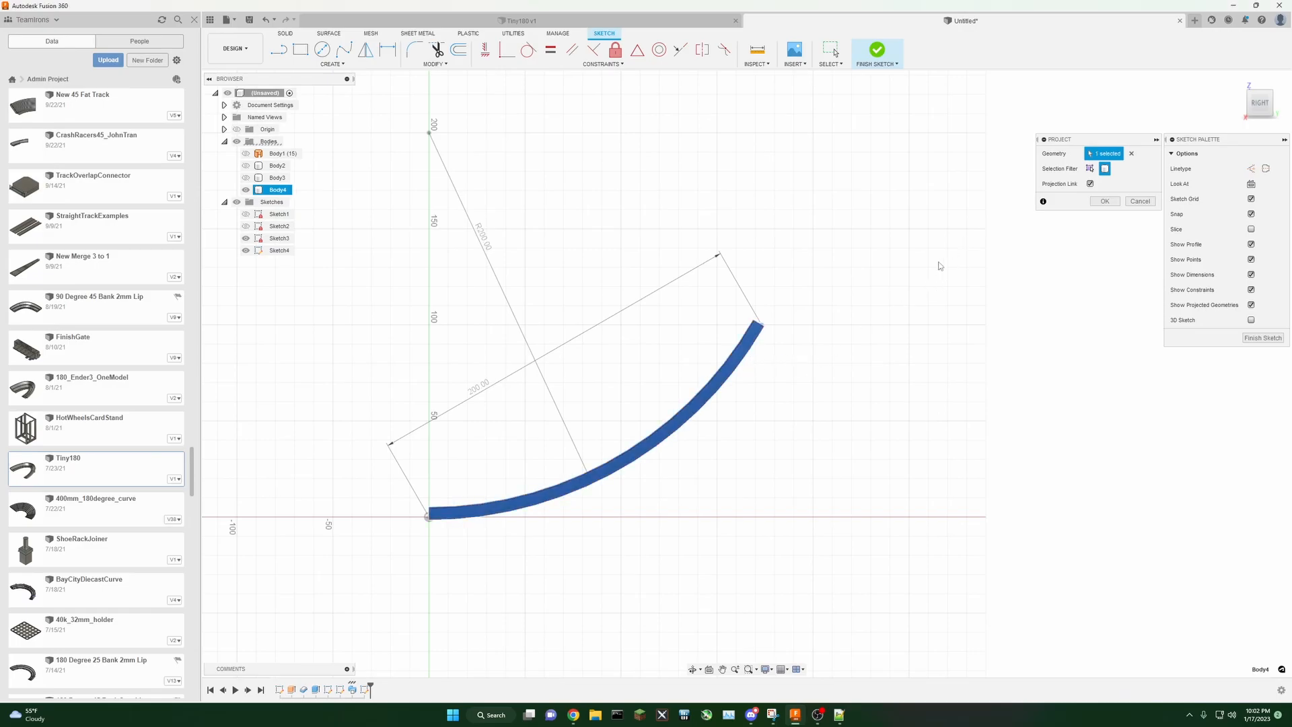
pyautogui.click(1104, 202)
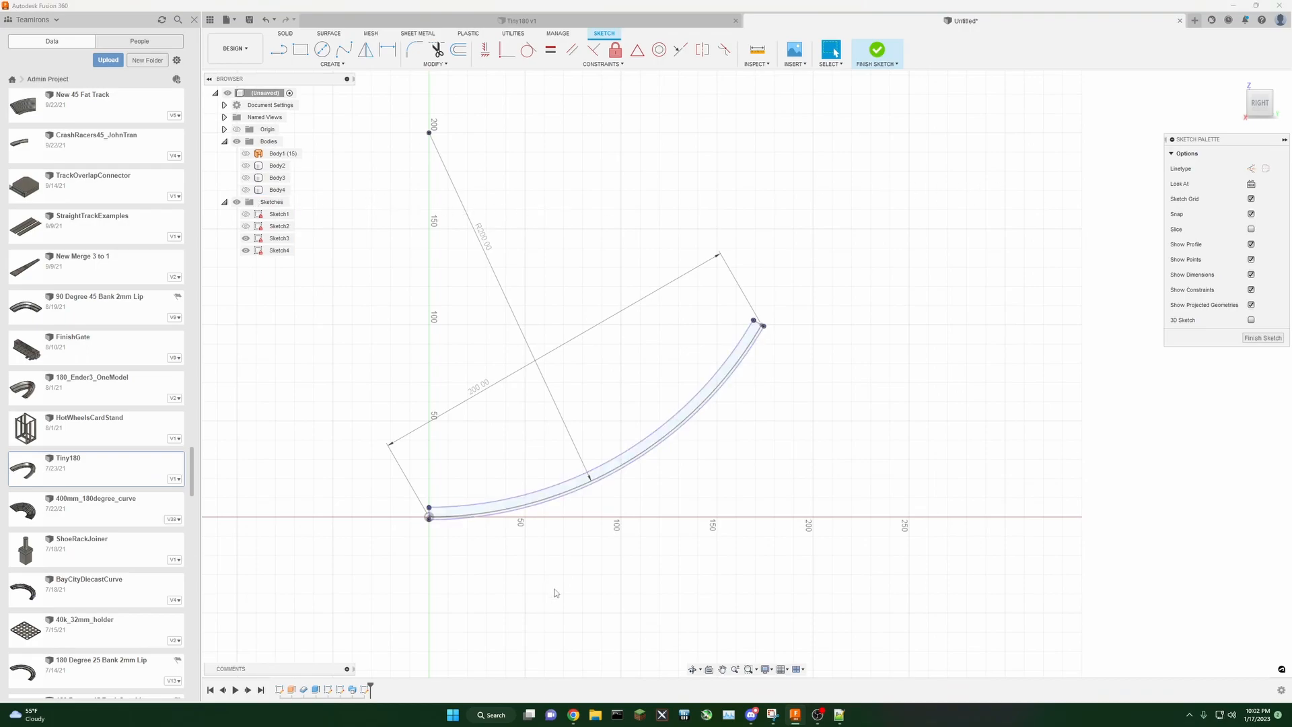
# Step: Draw construction lines from the origin along the baseline and then up to the track's outer end
pyautogui.scroll(2, 604, 596)
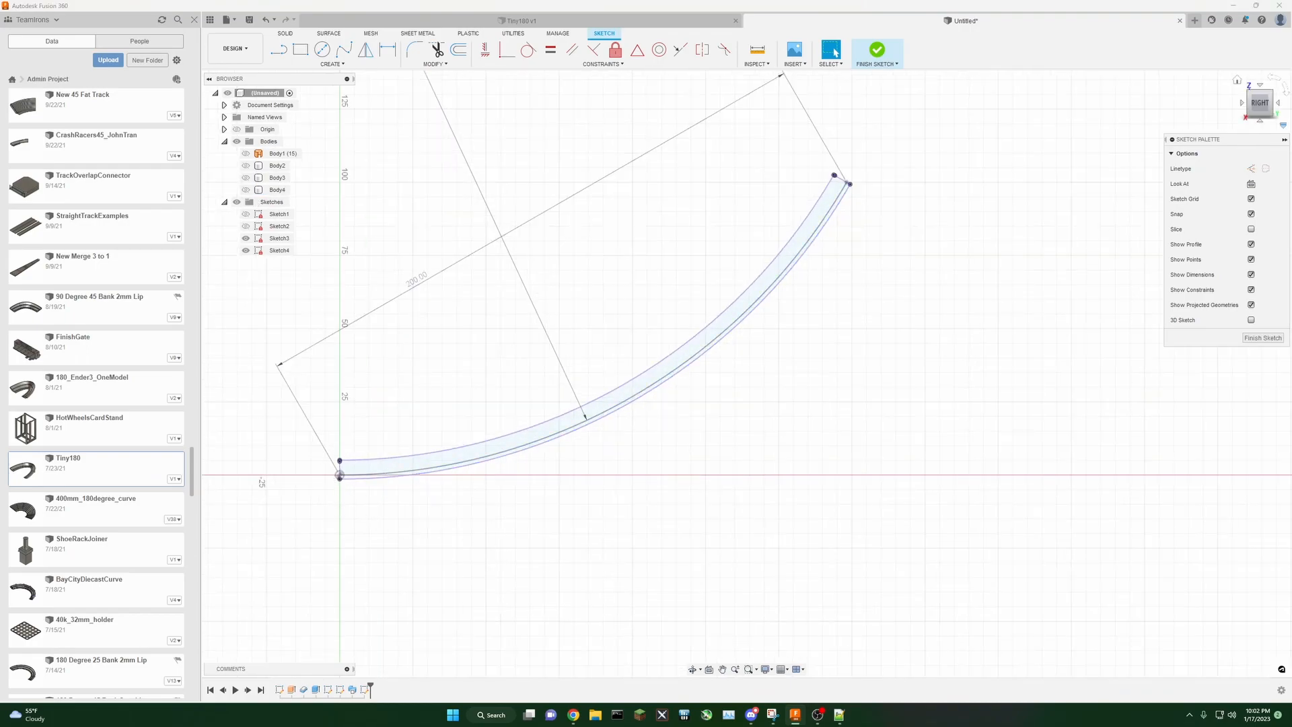
pyautogui.moveTo(734, 367)
pyautogui.keyDown('shift'); pyautogui.mouseDown(button='middle')
pyautogui.moveTo(747, 374)
pyautogui.moveTo(716, 379)
pyautogui.moveTo(790, 405)
pyautogui.mouseUp(button='middle'); pyautogui.keyUp('shift')
pyautogui.click(1267, 106)
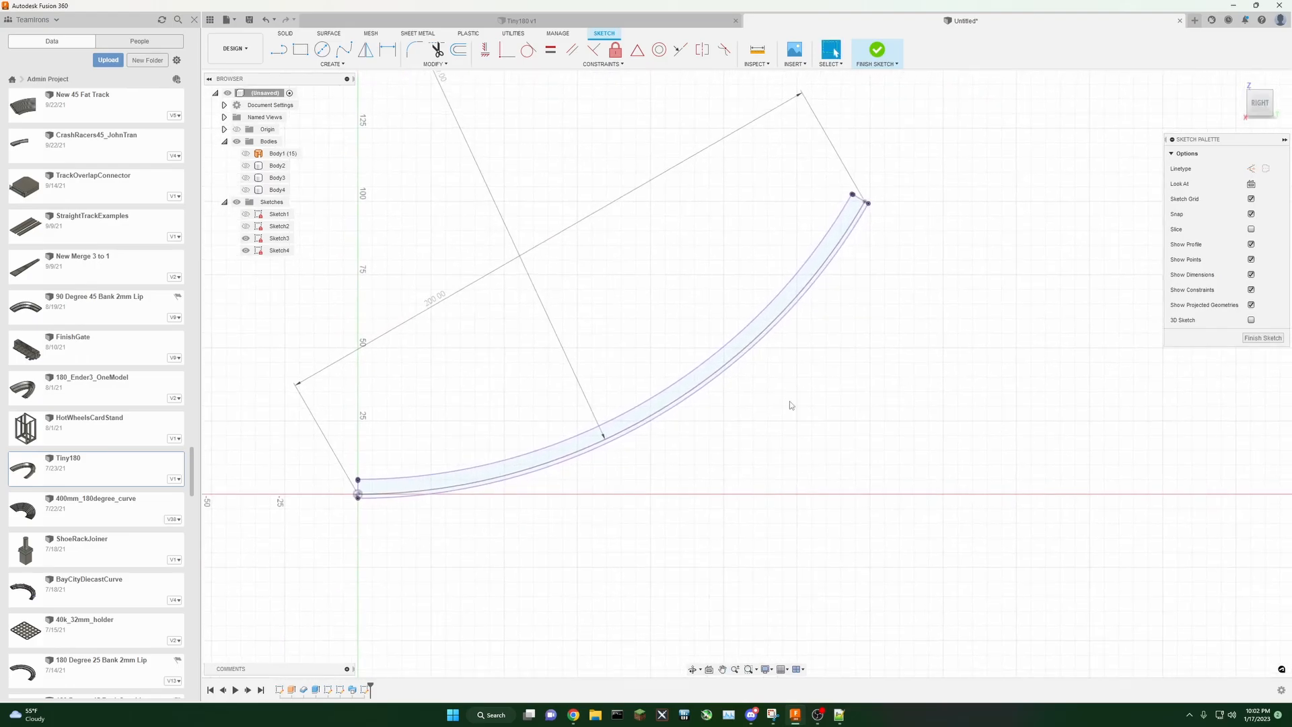
pyautogui.click(279, 49)
pyautogui.click(1252, 169)
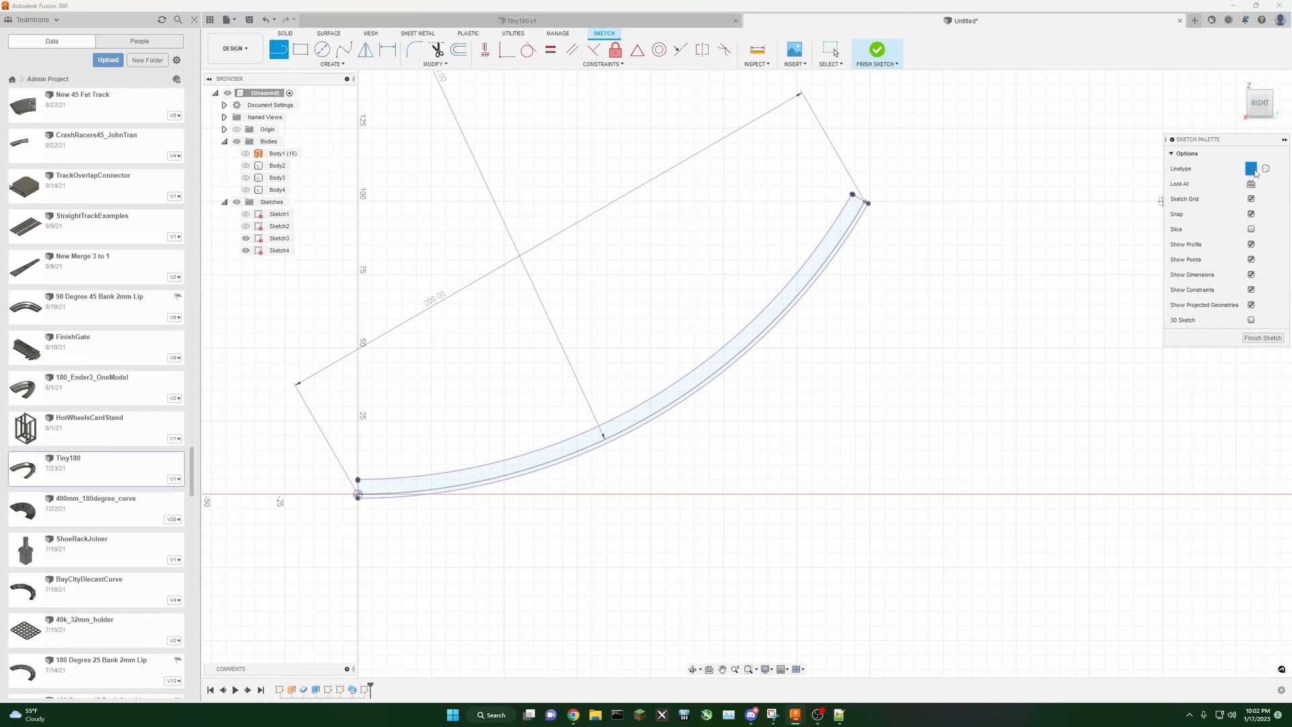
pyautogui.click(358, 498)
pyautogui.click(859, 498)
pyautogui.doubleClick(868, 202)
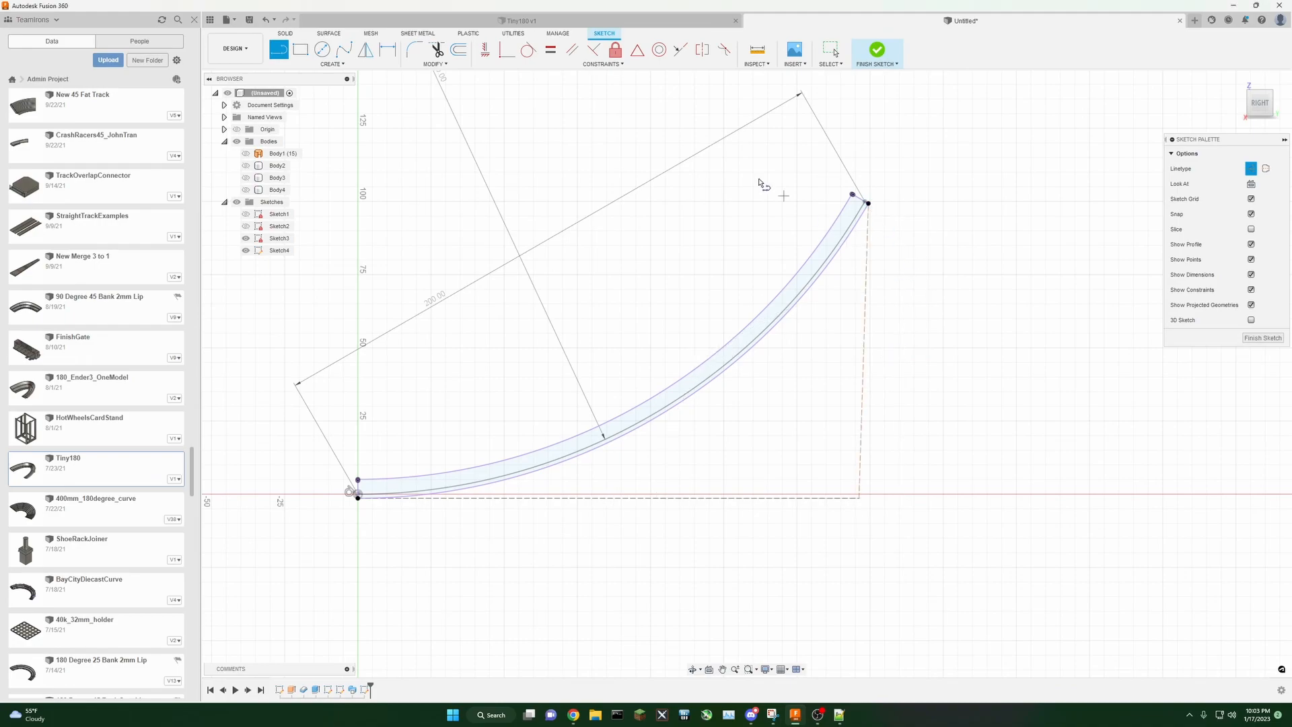
# Step: Constrain the horizontal and vertical construction lines to each other
pyautogui.click(594, 50)
pyautogui.click(835, 498)
pyautogui.click(858, 477)
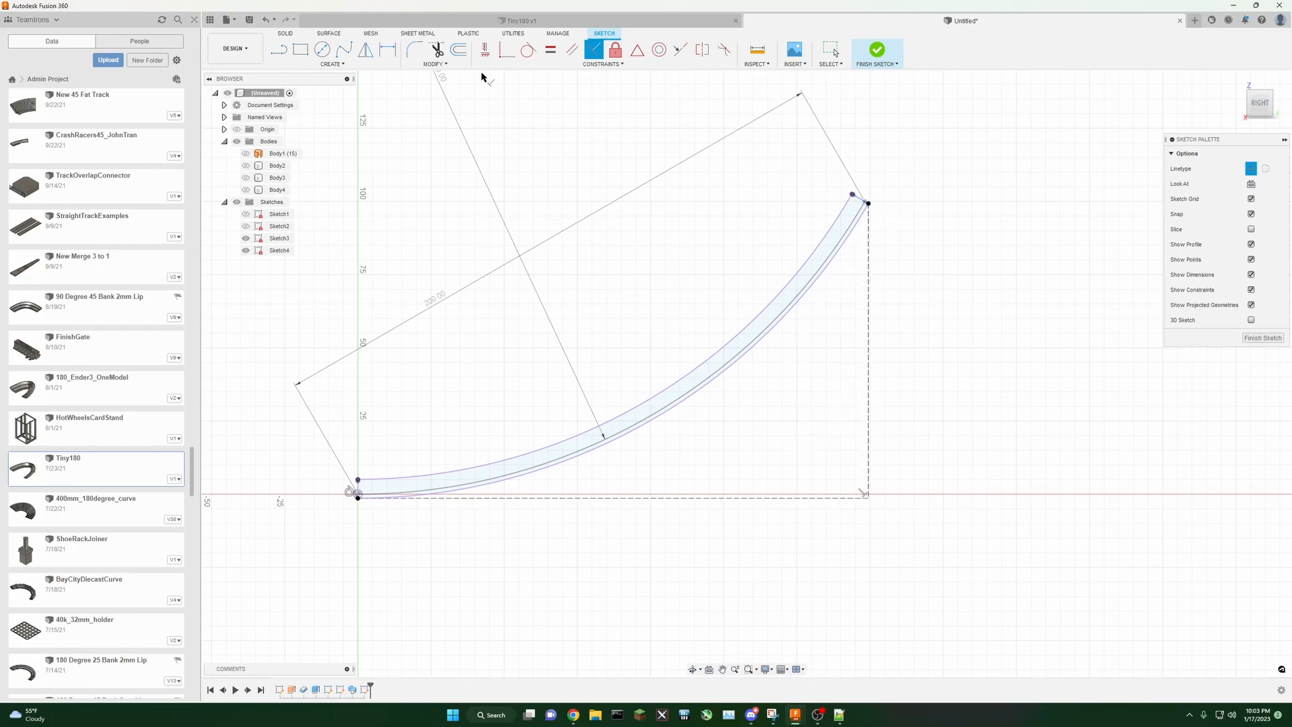
# Step: Draw a construction line from the track's outer end down to the baseline and make its end coincident with it
pyautogui.click(280, 50)
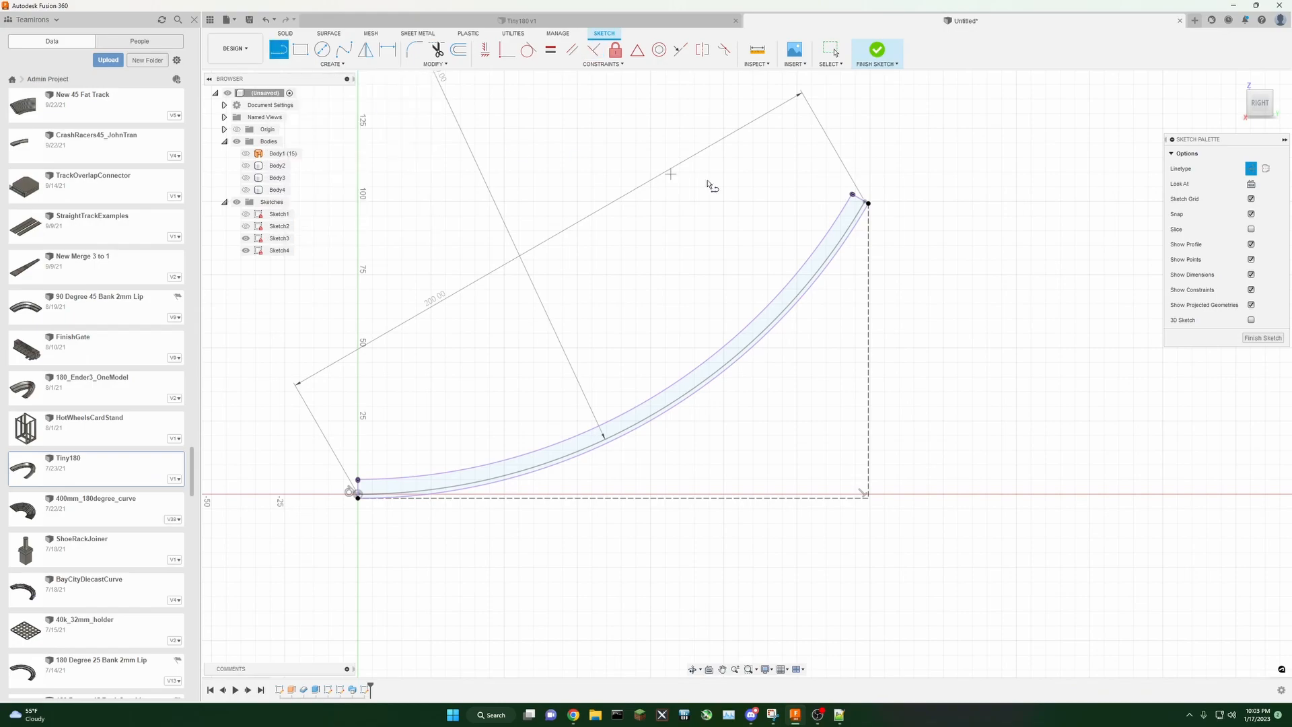
pyautogui.click(868, 203)
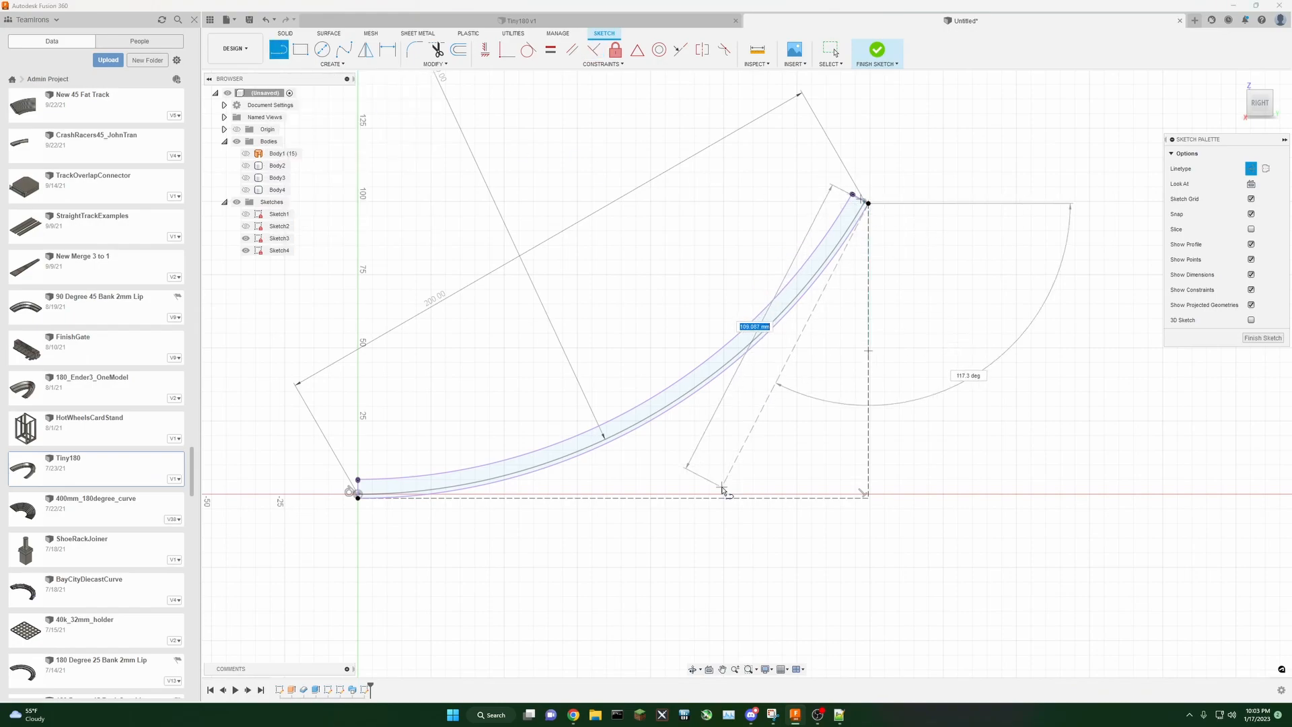
pyautogui.click(691, 511)
pyautogui.press('Escape')
pyautogui.click(509, 55)
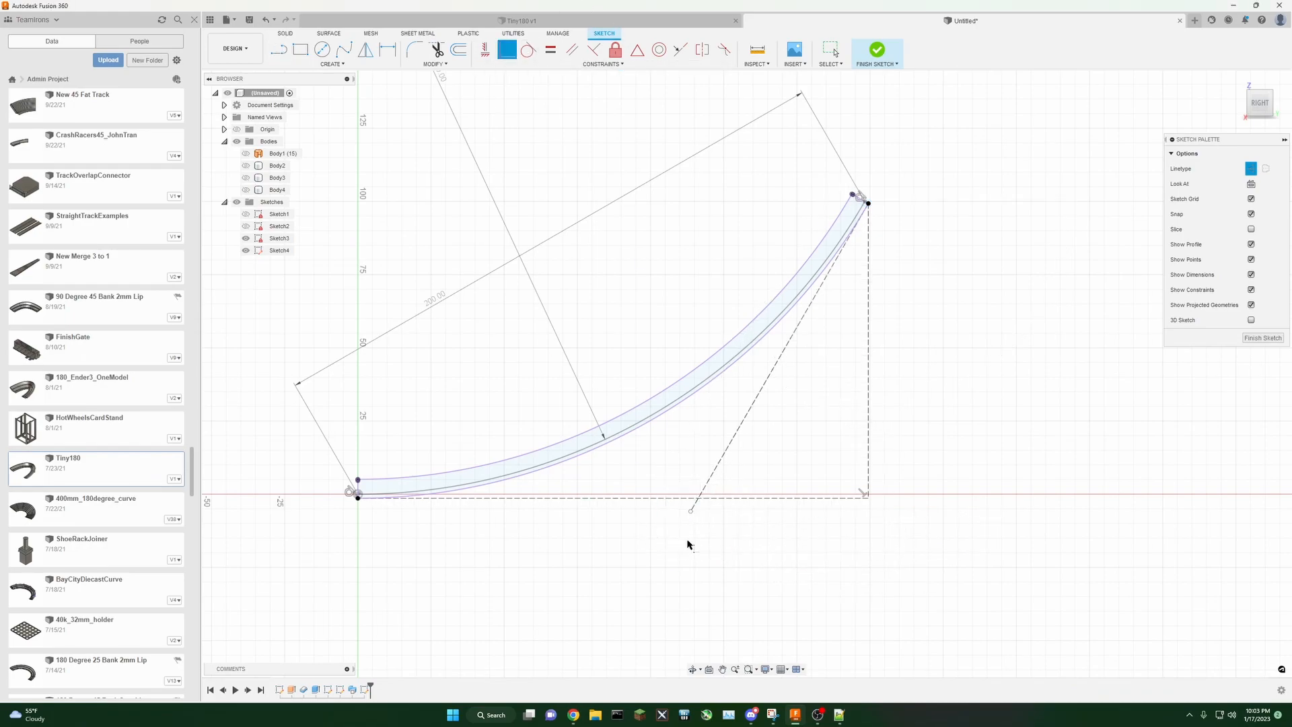
pyautogui.click(691, 512)
pyautogui.click(700, 498)
# Step: Dimension the angle between the diagonal and vertical construction lines
pyautogui.click(388, 49)
pyautogui.click(824, 286)
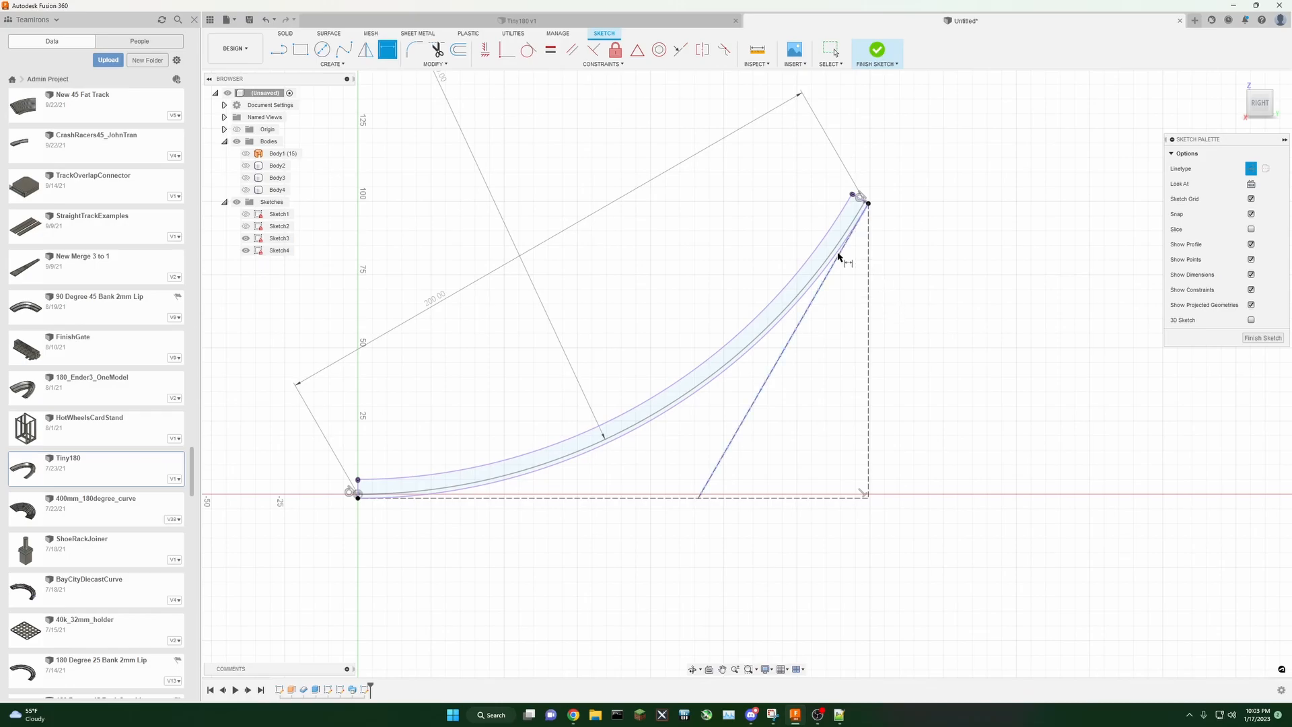
pyautogui.click(863, 269)
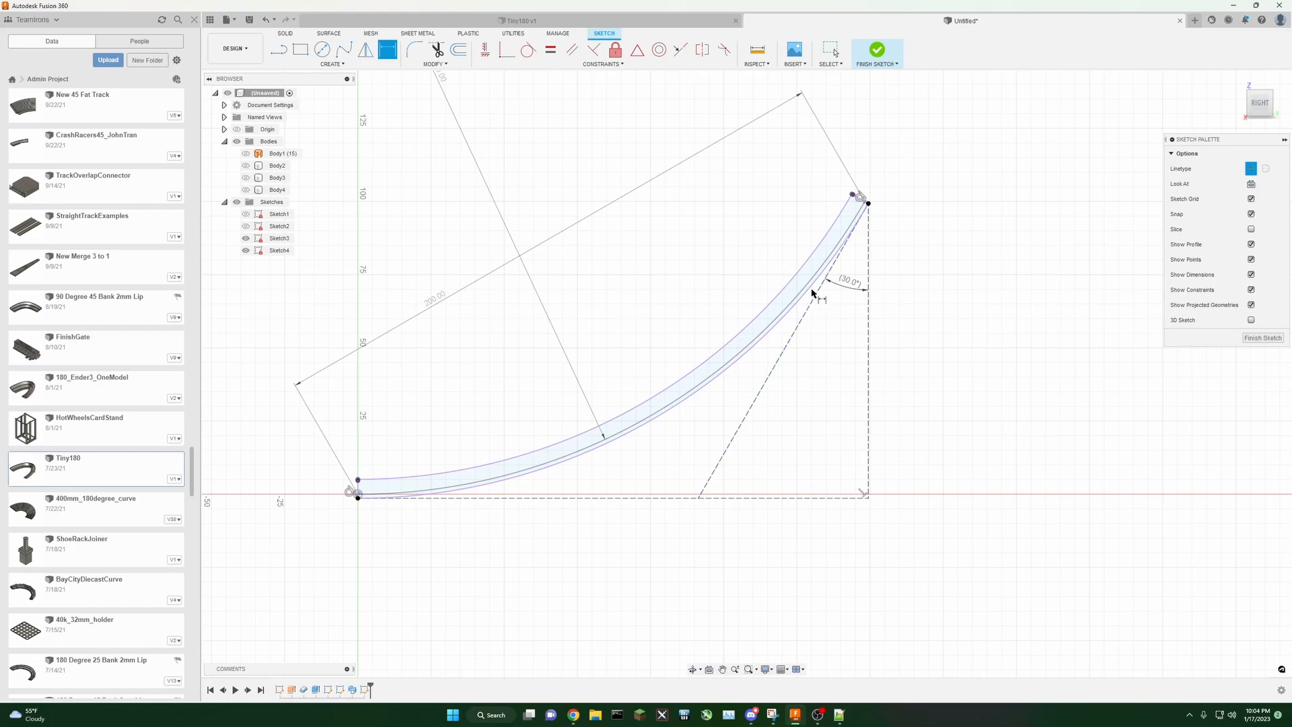
# Step: Dimension the angle between the baseline and the diagonal construction line, and finish the sketch
pyautogui.click(659, 498)
pyautogui.click(712, 476)
pyautogui.click(663, 464)
pyautogui.press('Return')
pyautogui.click(877, 52)
# Step: Show the sketch's dimensions in the model view
pyautogui.keyDown('shift'); pyautogui.moveTo(673, 169); pyautogui.dragTo(705, 197, button='middle'); pyautogui.keyUp('shift')
pyautogui.rightClick(276, 252)
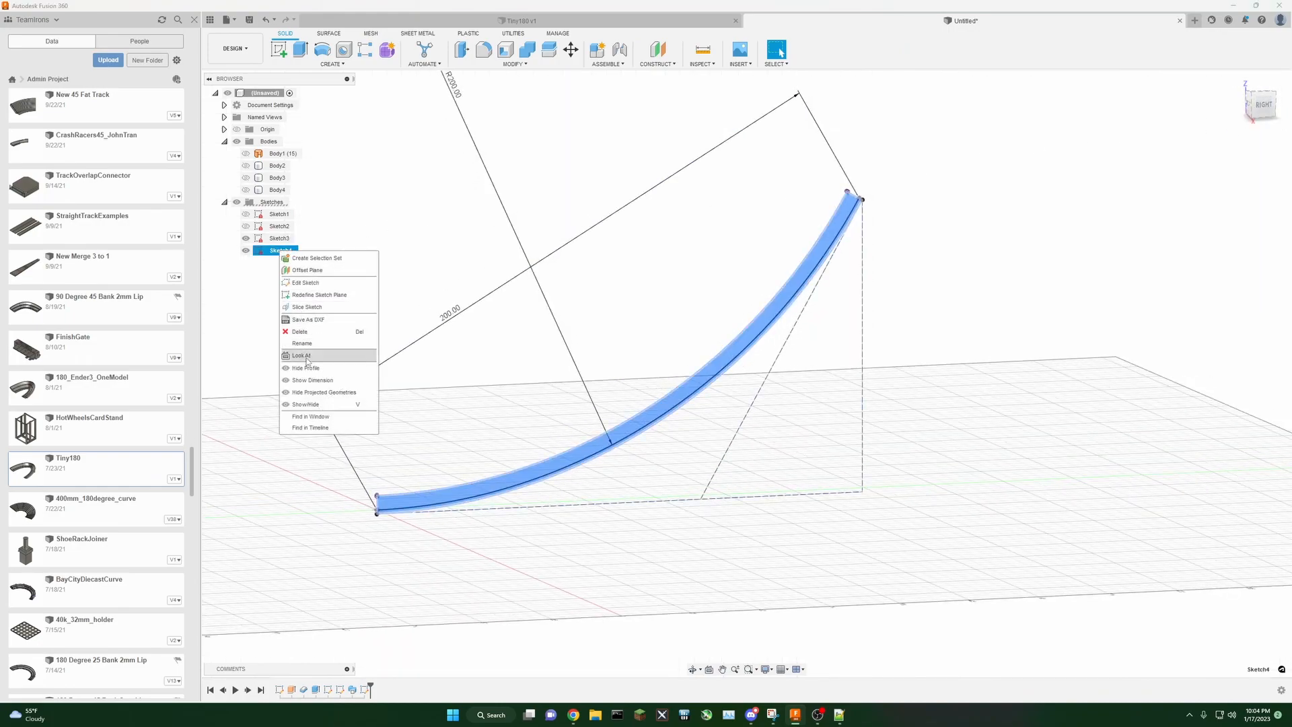
pyautogui.click(309, 380)
pyautogui.click(309, 381)
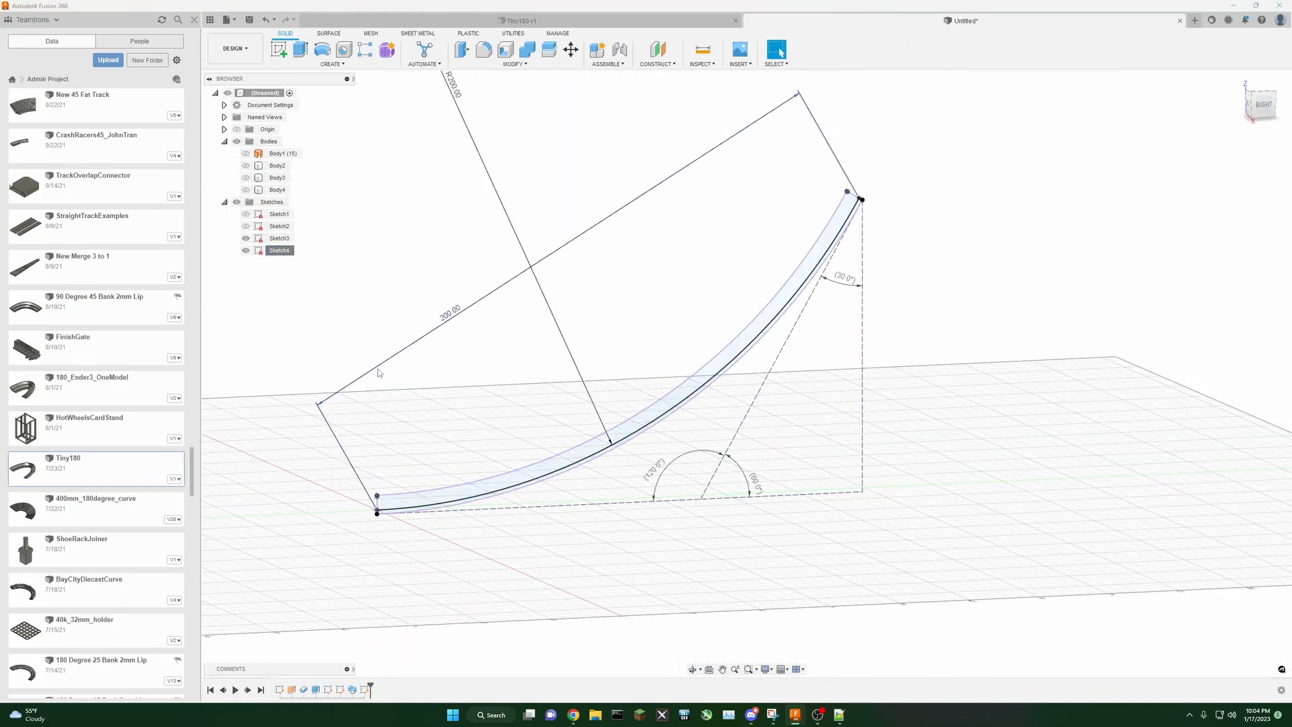
# Step: Show the hidden swept curved track body Body4
pyautogui.click(246, 190)
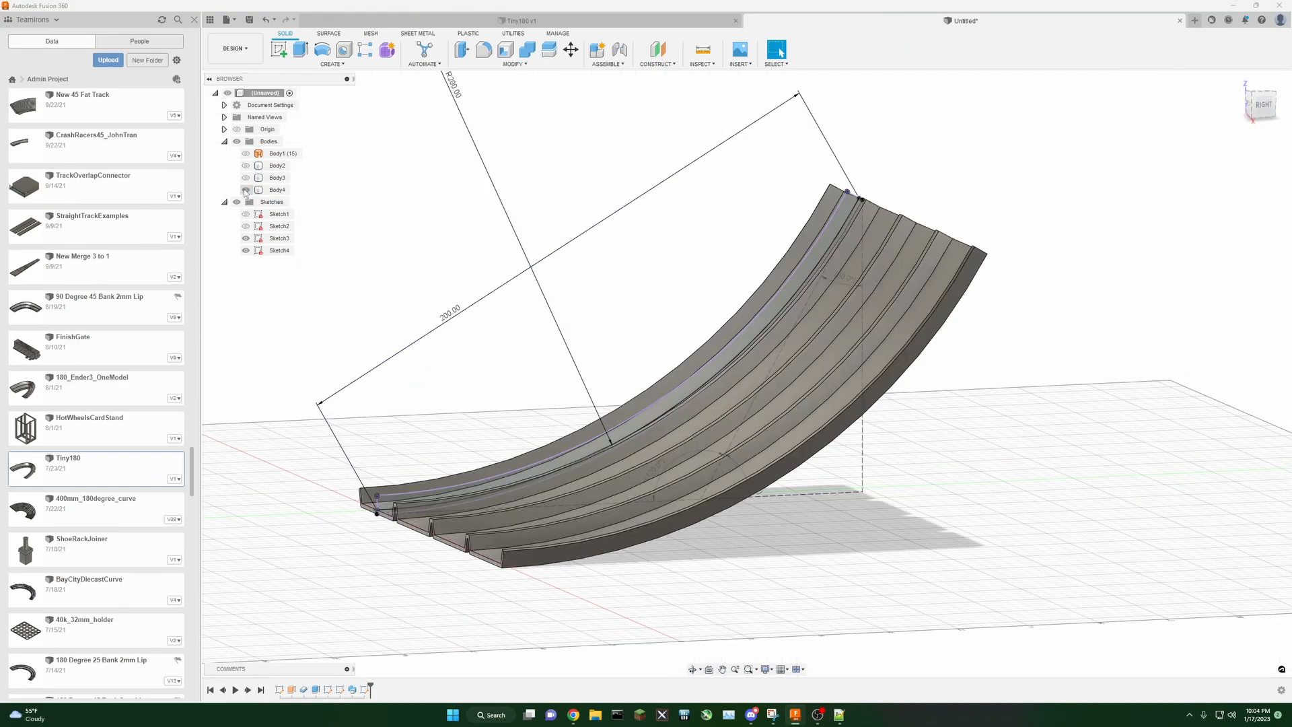
pyautogui.click(1264, 111)
pyautogui.keyDown('shift'); pyautogui.moveTo(979, 144); pyautogui.dragTo(1035, 216, button='middle'); pyautogui.keyUp('shift')
pyautogui.scroll(-2, 1035, 217)
pyautogui.scroll(2, 1035, 217)
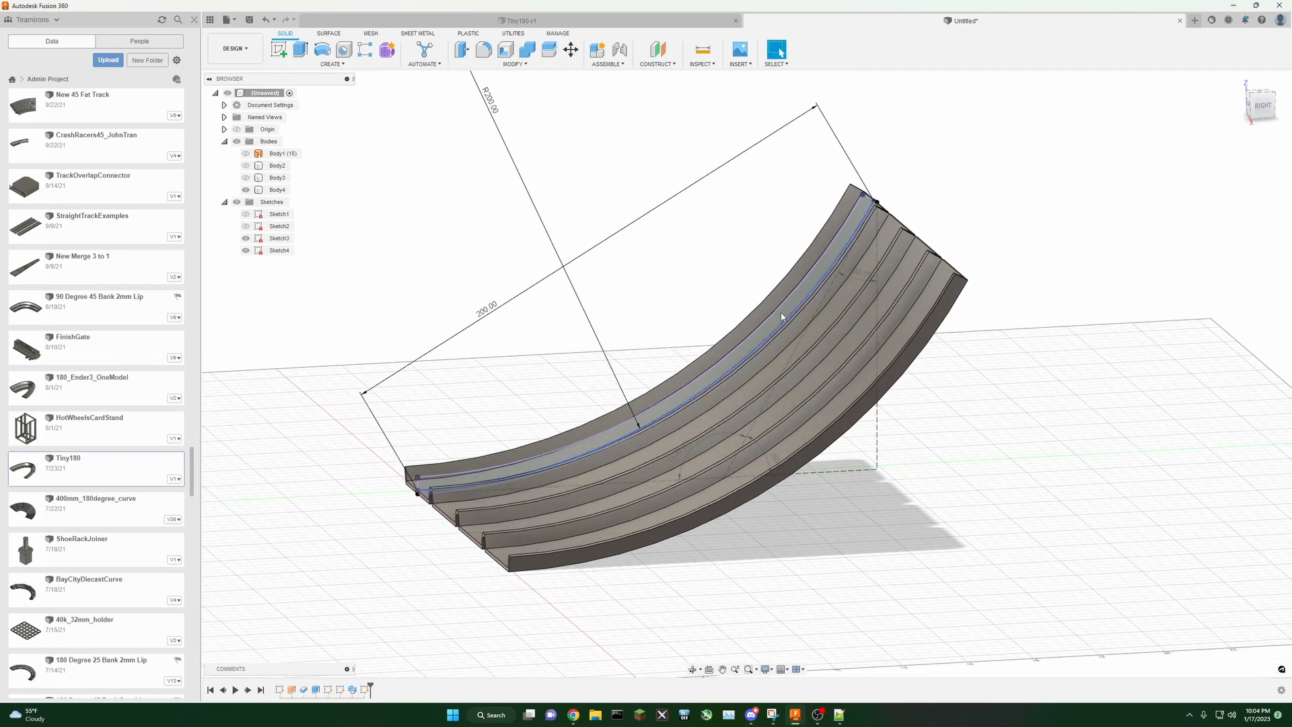
# Step: Set the track's radius dimension to 100 mm and undo the change
pyautogui.doubleClick(491, 109)
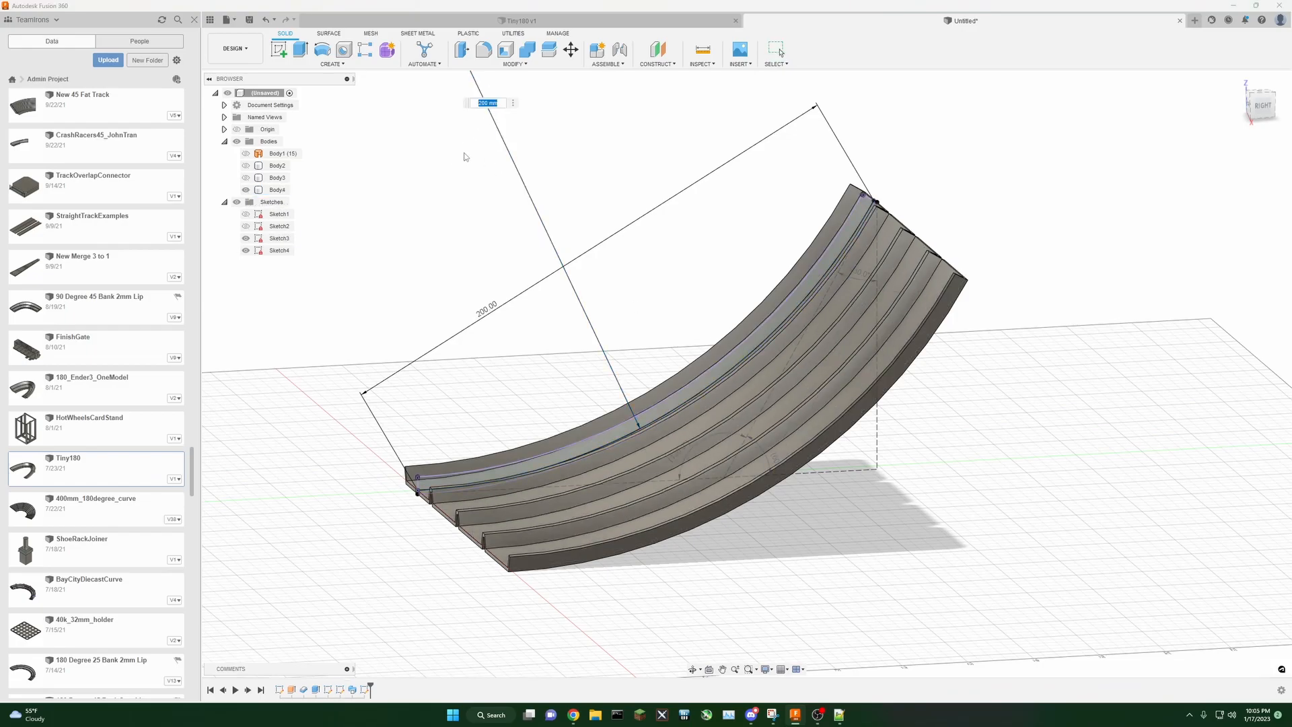
pyautogui.press('Return')
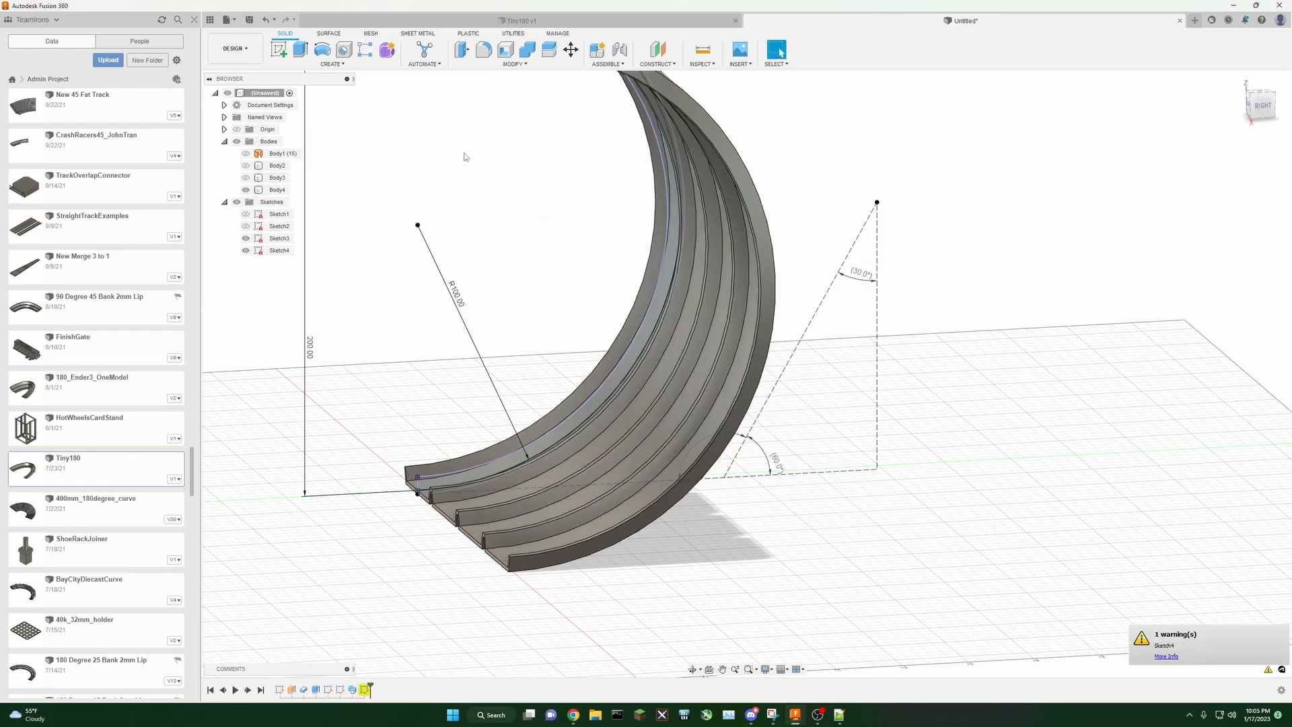
pyautogui.scroll(-2, 514, 278)
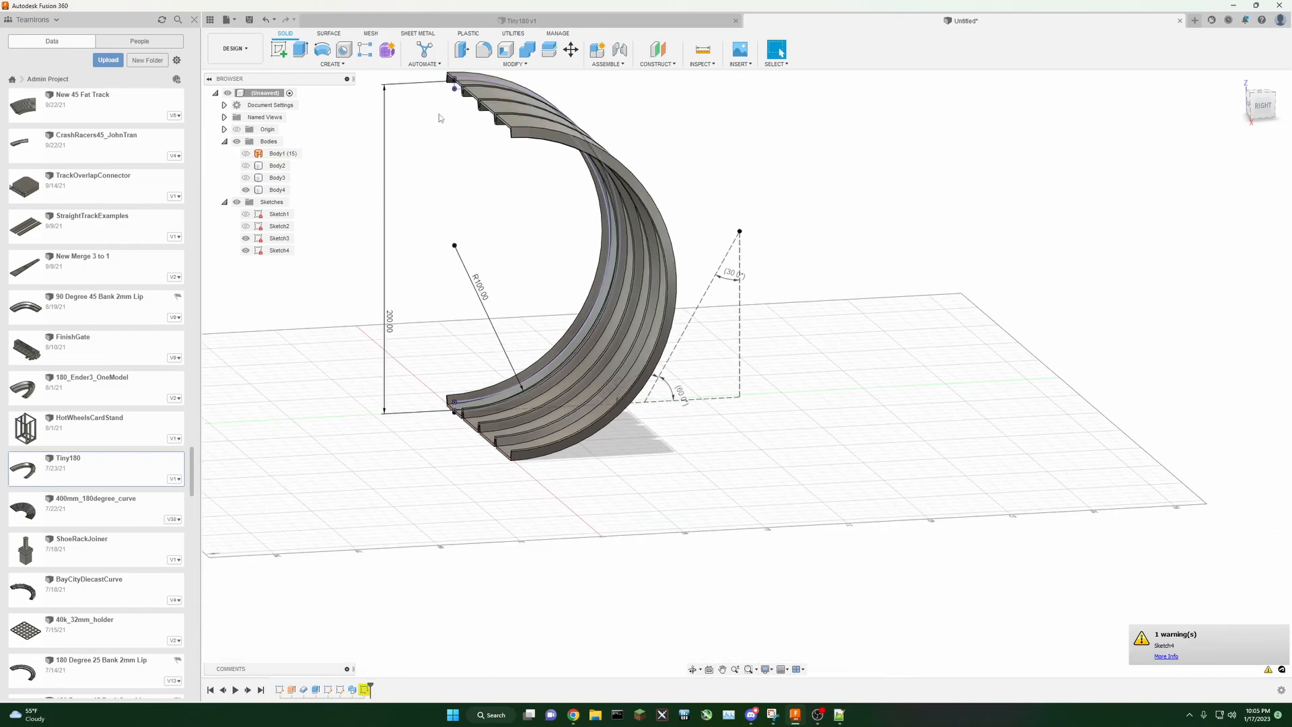
pyautogui.scroll(2, 490, 237)
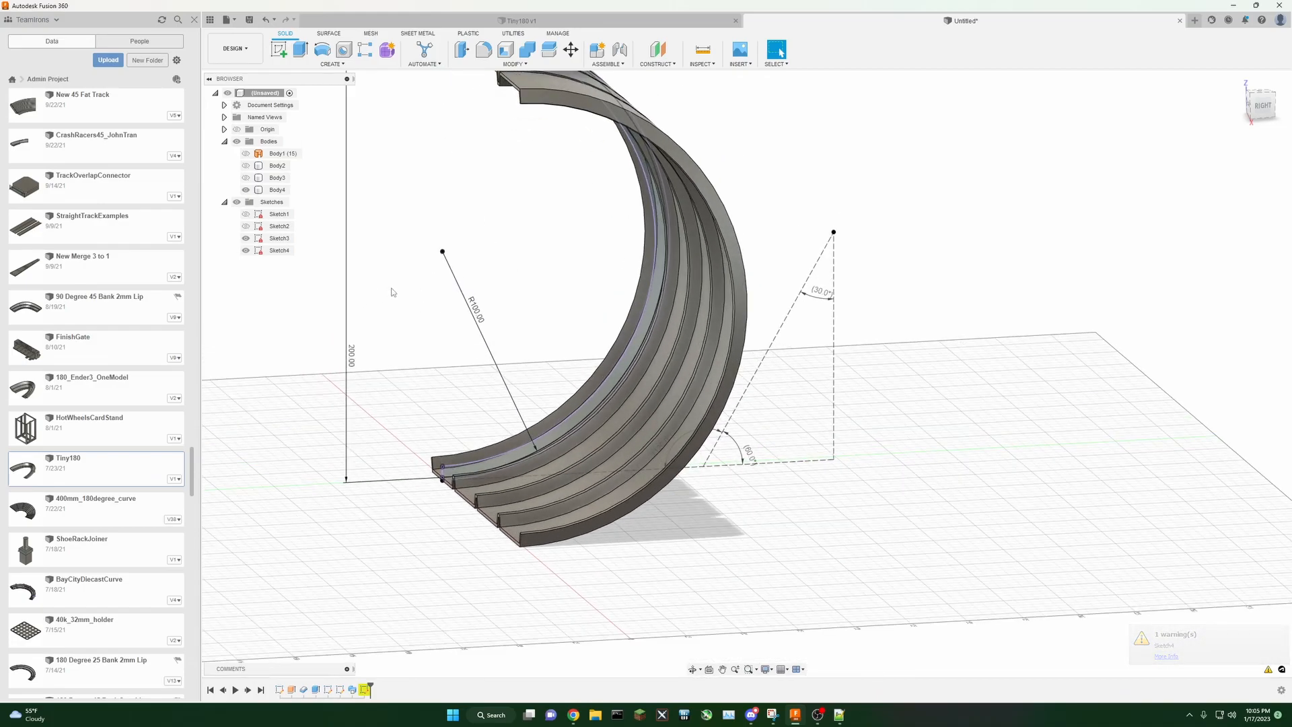
pyautogui.hotkey('ctrl', 'z')
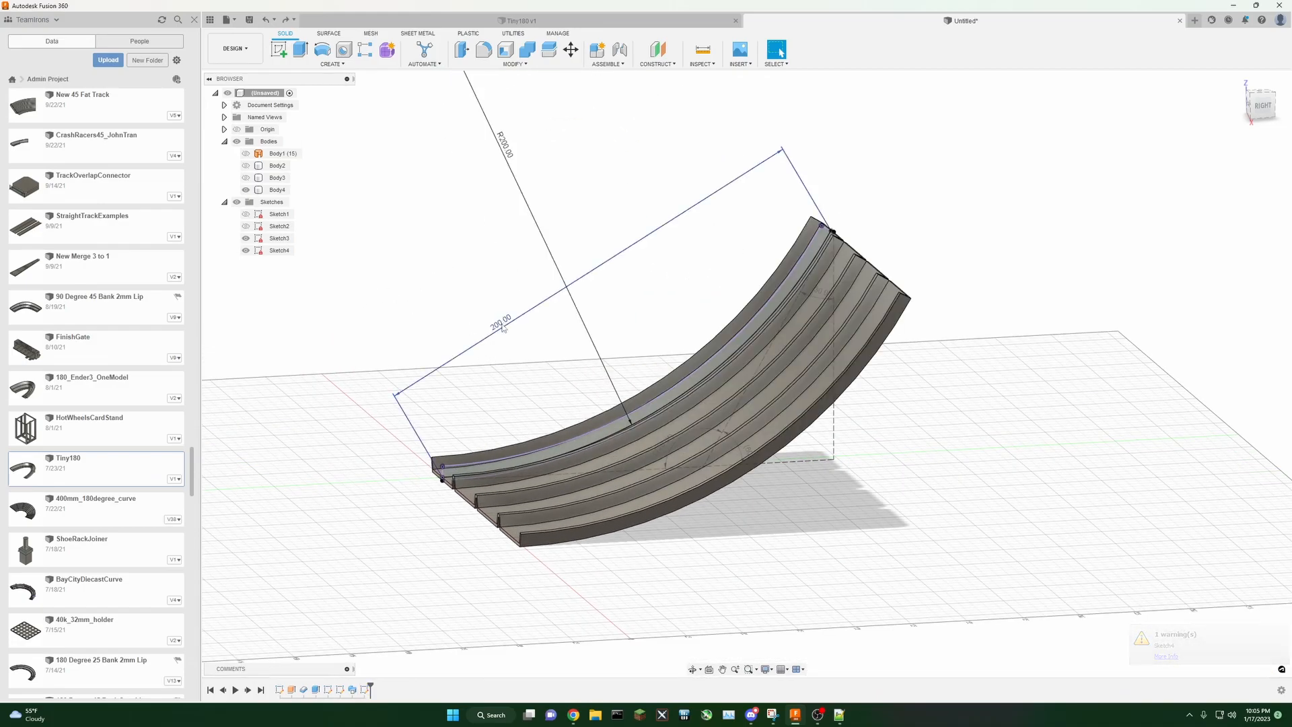
# Step: Set the chord length dimension between the arc ends to 100 mm
pyautogui.doubleClick(494, 326)
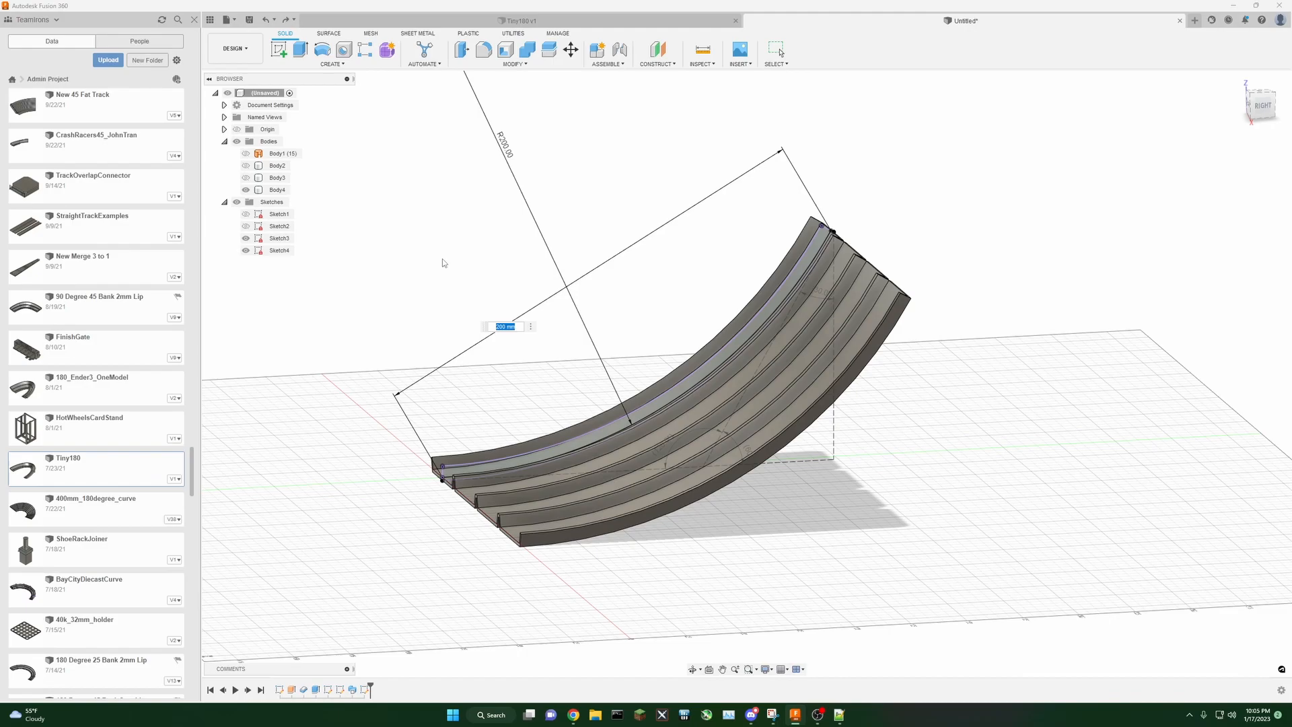
pyautogui.write('100')
pyautogui.press('Return')
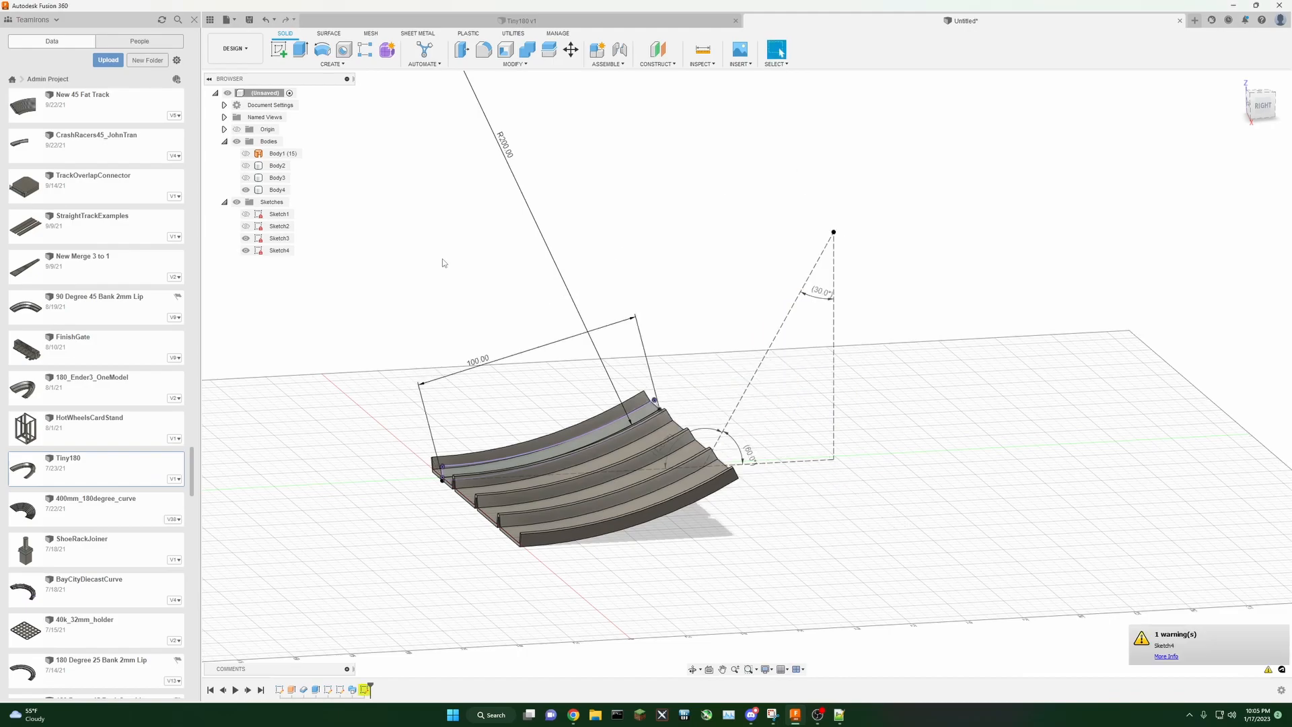
# Step: Set the track's radius dimension to 100 mm
pyautogui.doubleClick(505, 144)
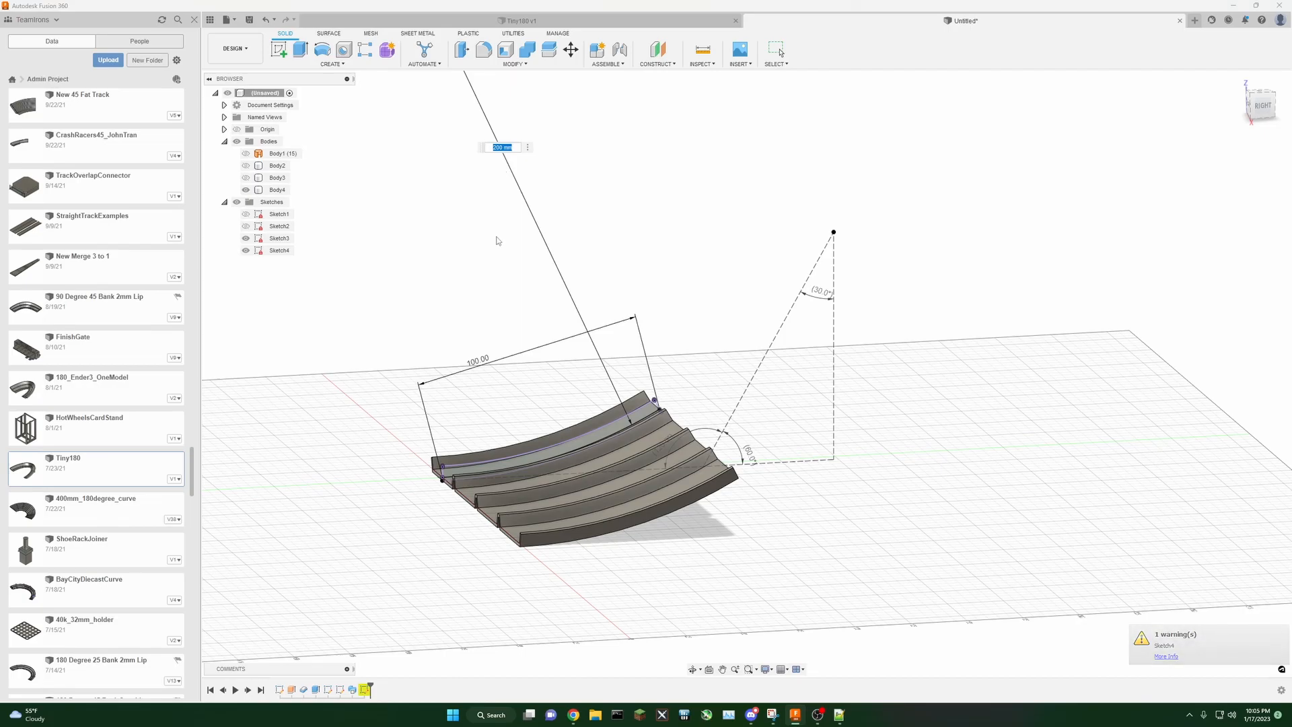
pyautogui.press('Return')
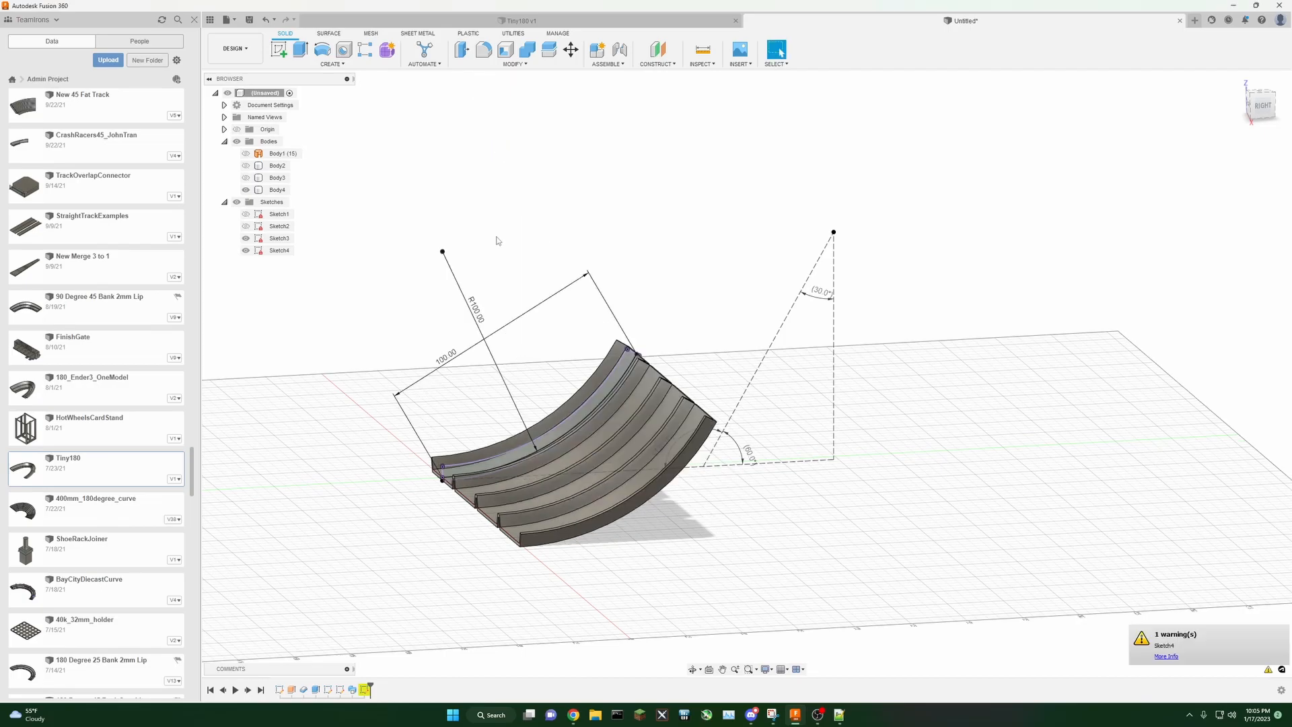
# Step: Set the chord length dimension between the arc ends to 50 mm
pyautogui.doubleClick(450, 359)
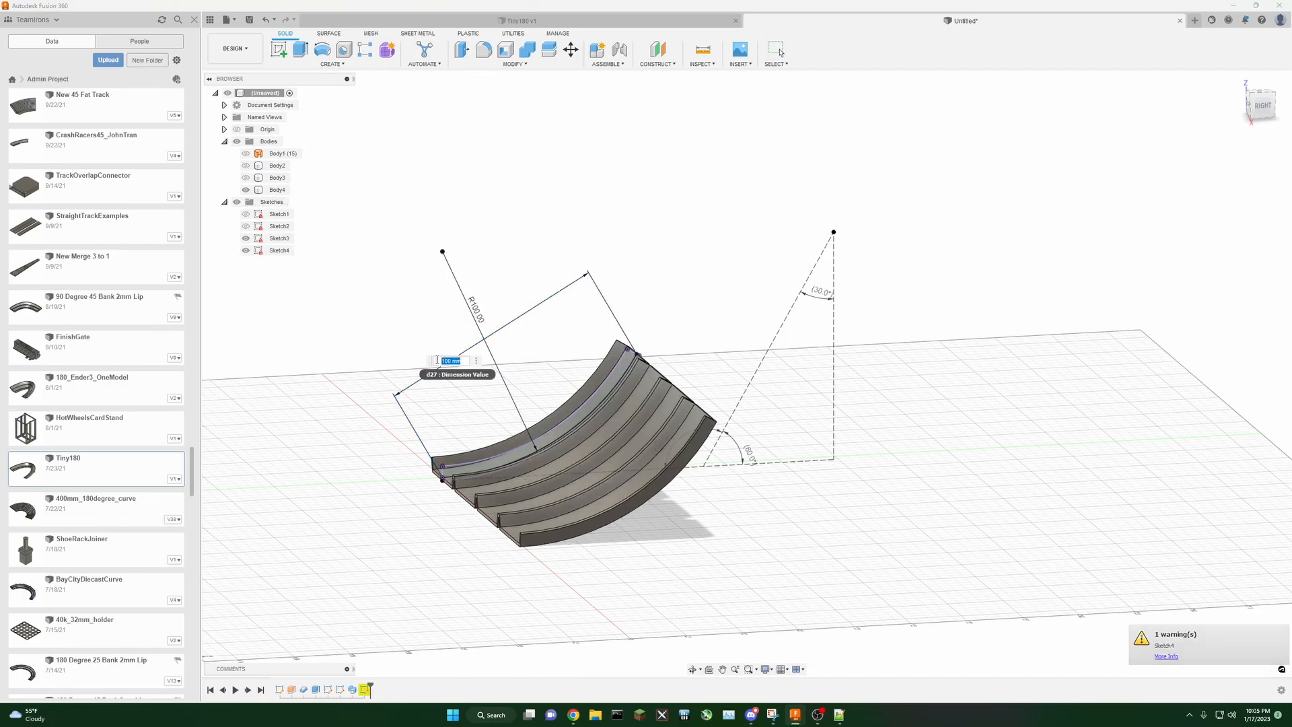
pyautogui.write('50')
pyautogui.press('Return')
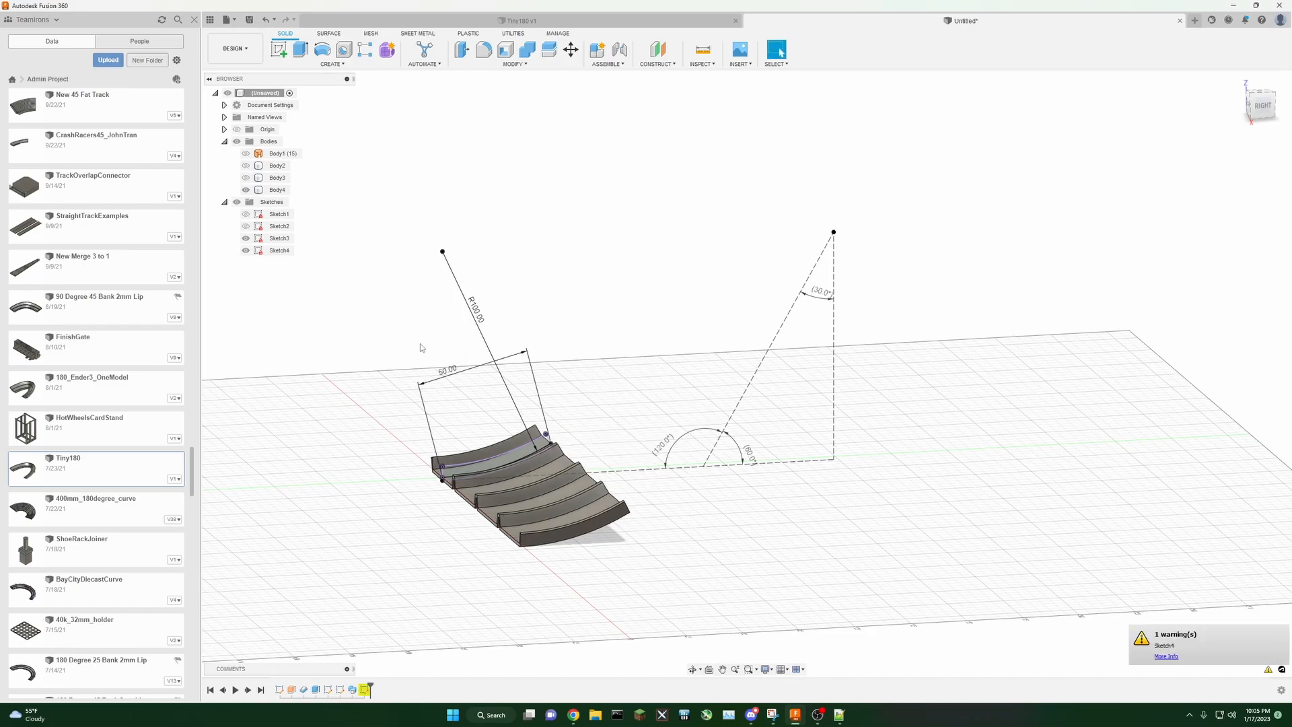
# Step: Delete the sketch holding the angle construction lines from the timeline
pyautogui.scroll(2, 617, 404)
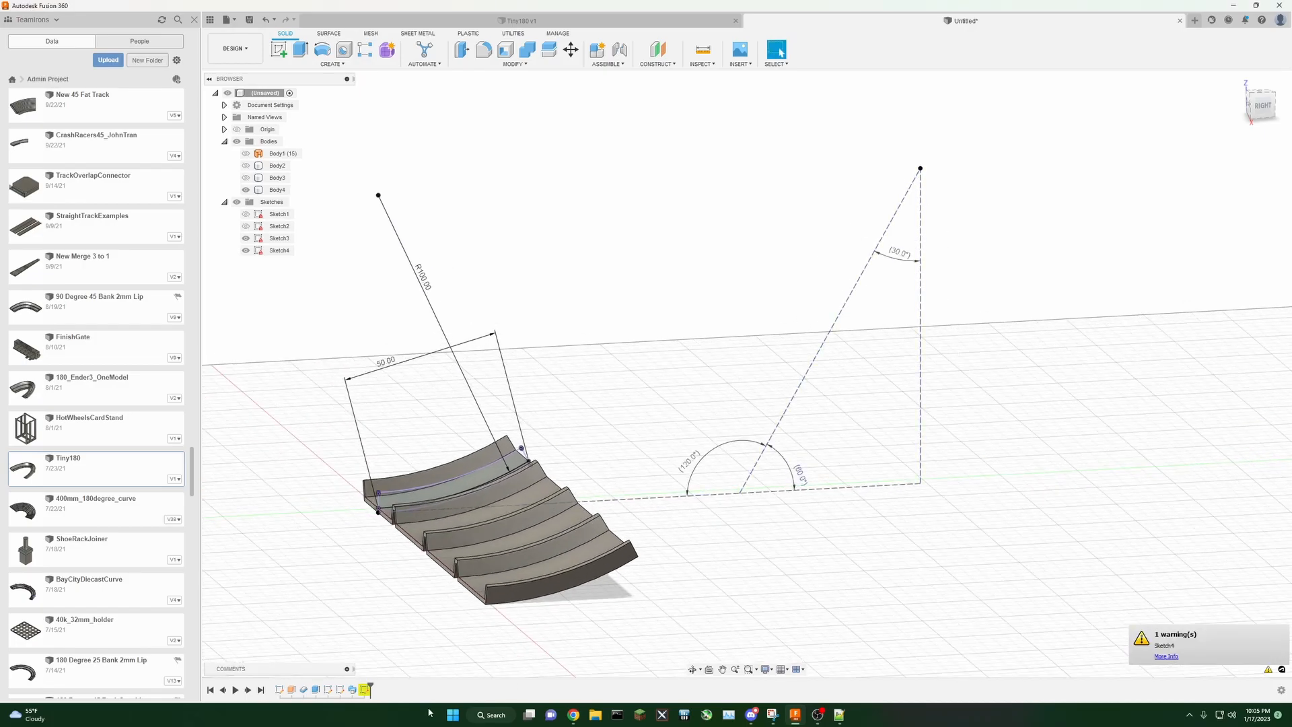
pyautogui.rightClick(360, 691)
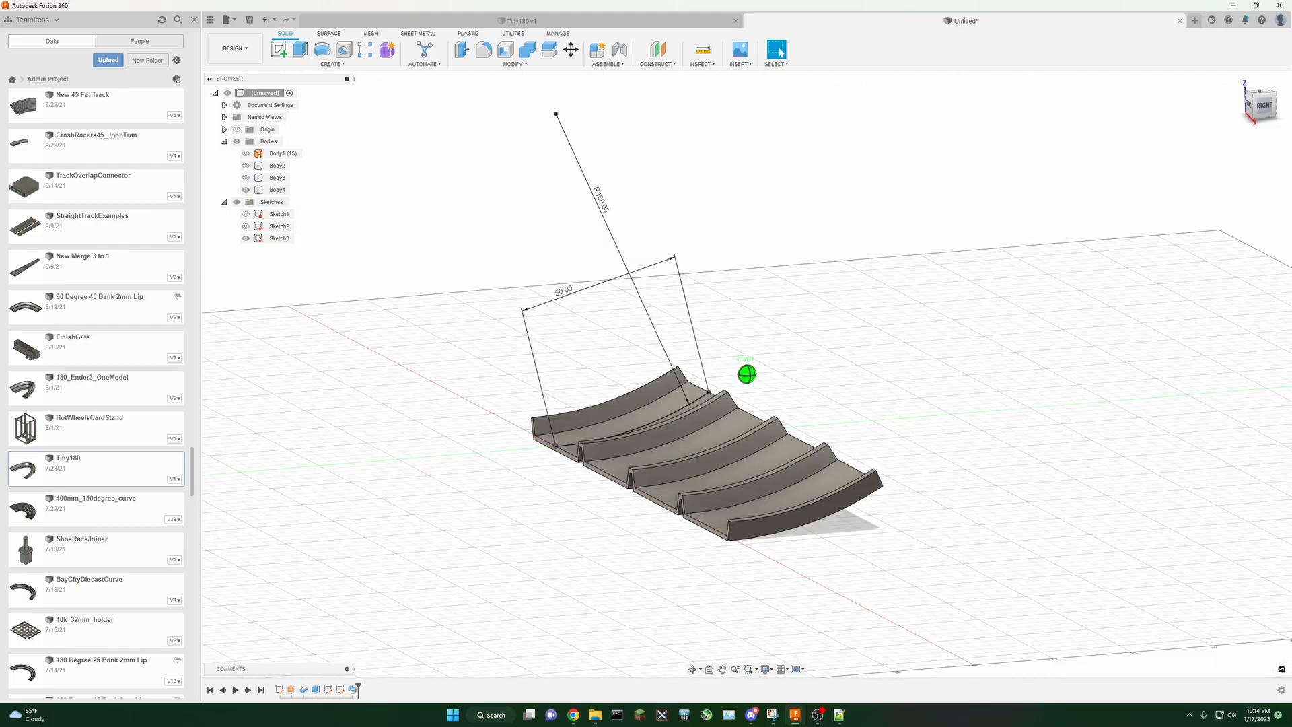
pyautogui.moveTo(1055, 192); pyautogui.dragTo(1046, 194)
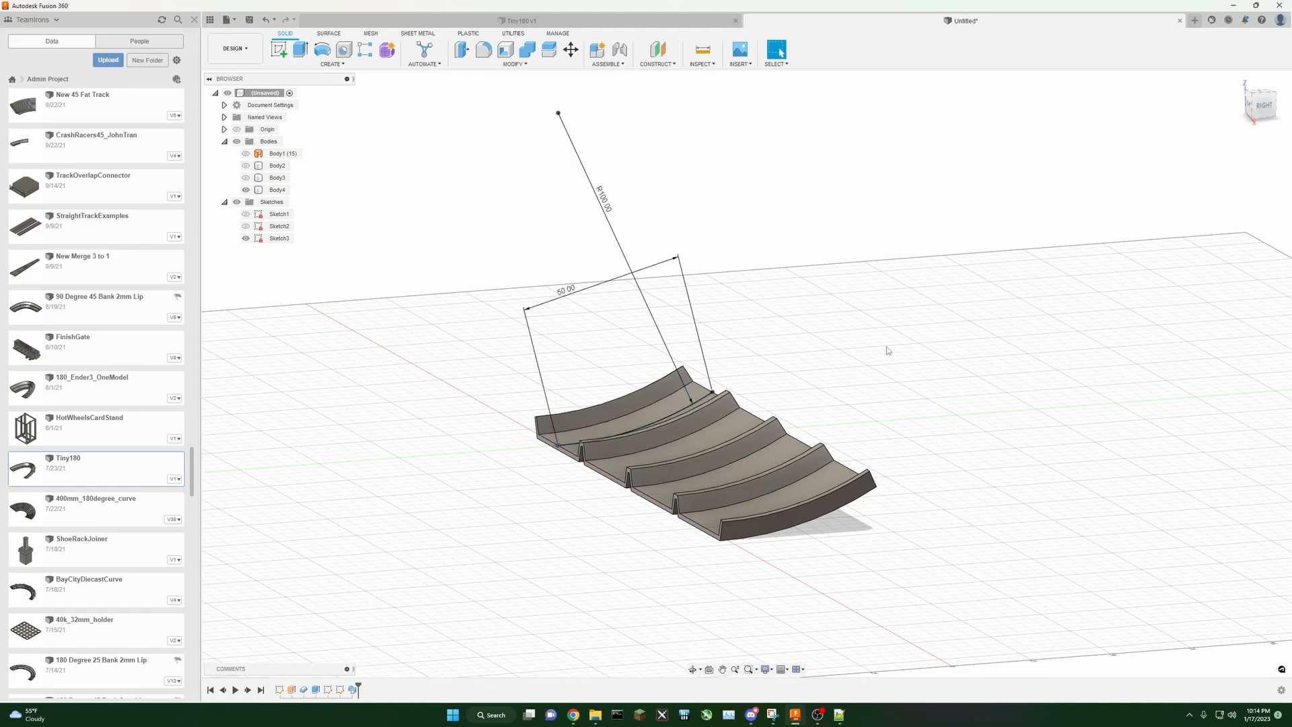
# Step: Start a new sketch on the vertical plane at the origin and project the track's arc into it
pyautogui.moveTo(900, 282); pyautogui.dragTo(870, 238, button='middle')
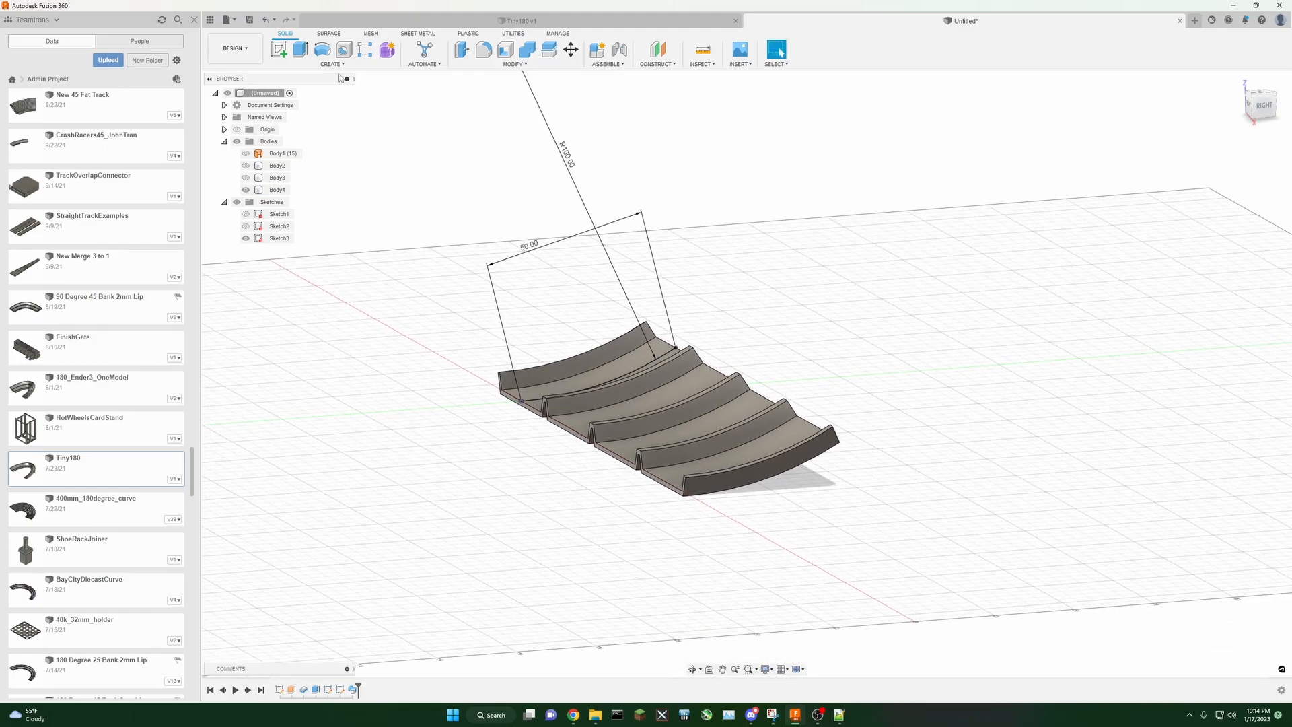
pyautogui.click(279, 50)
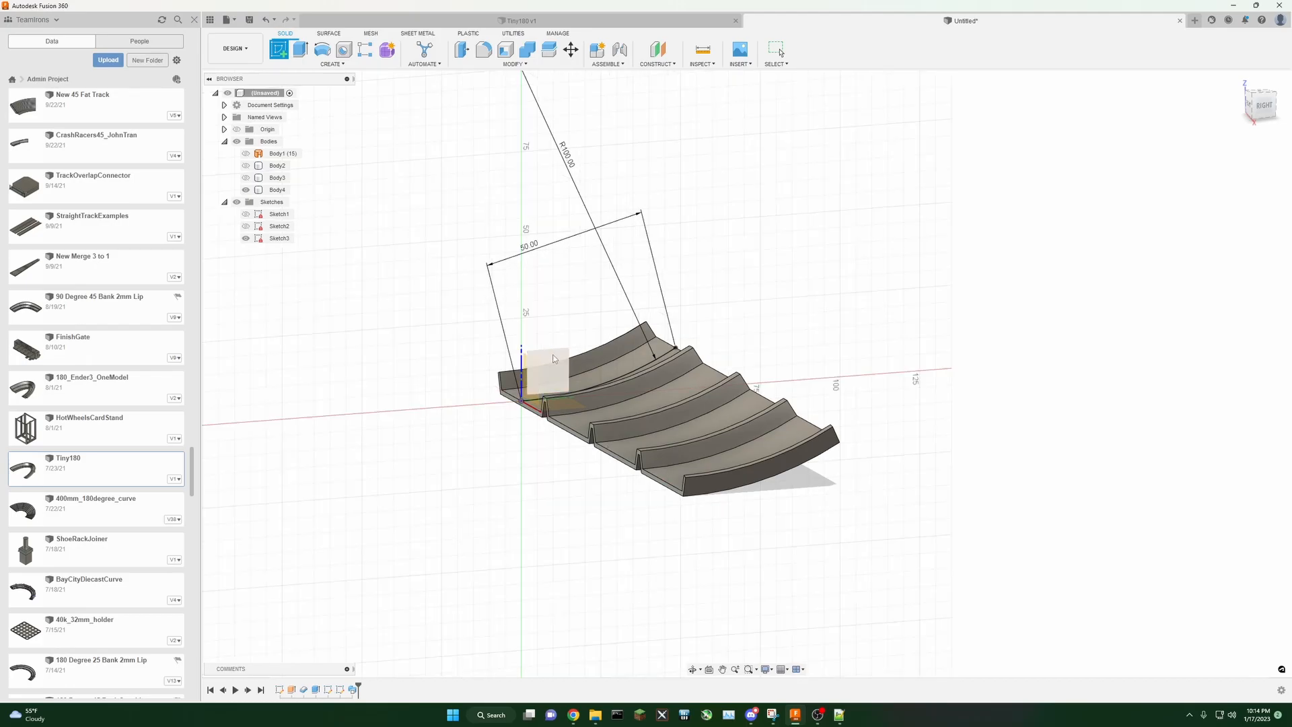
pyautogui.click(553, 359)
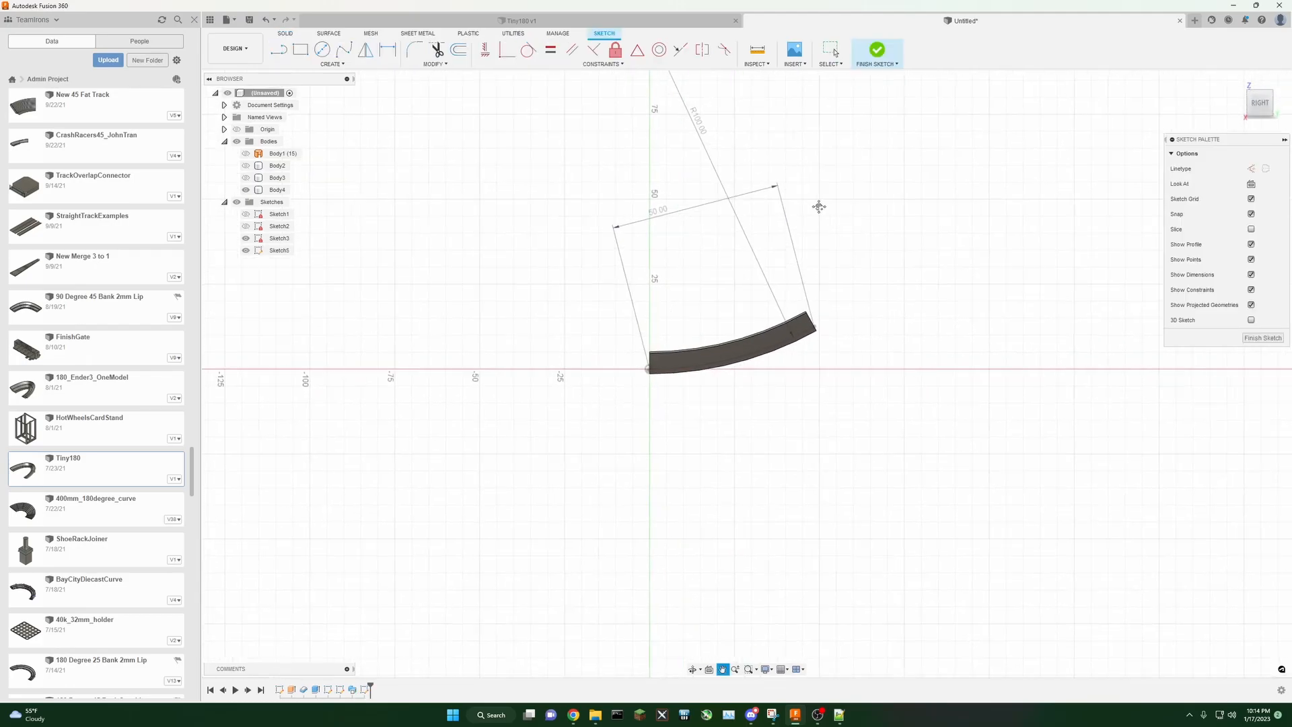
pyautogui.click(332, 64)
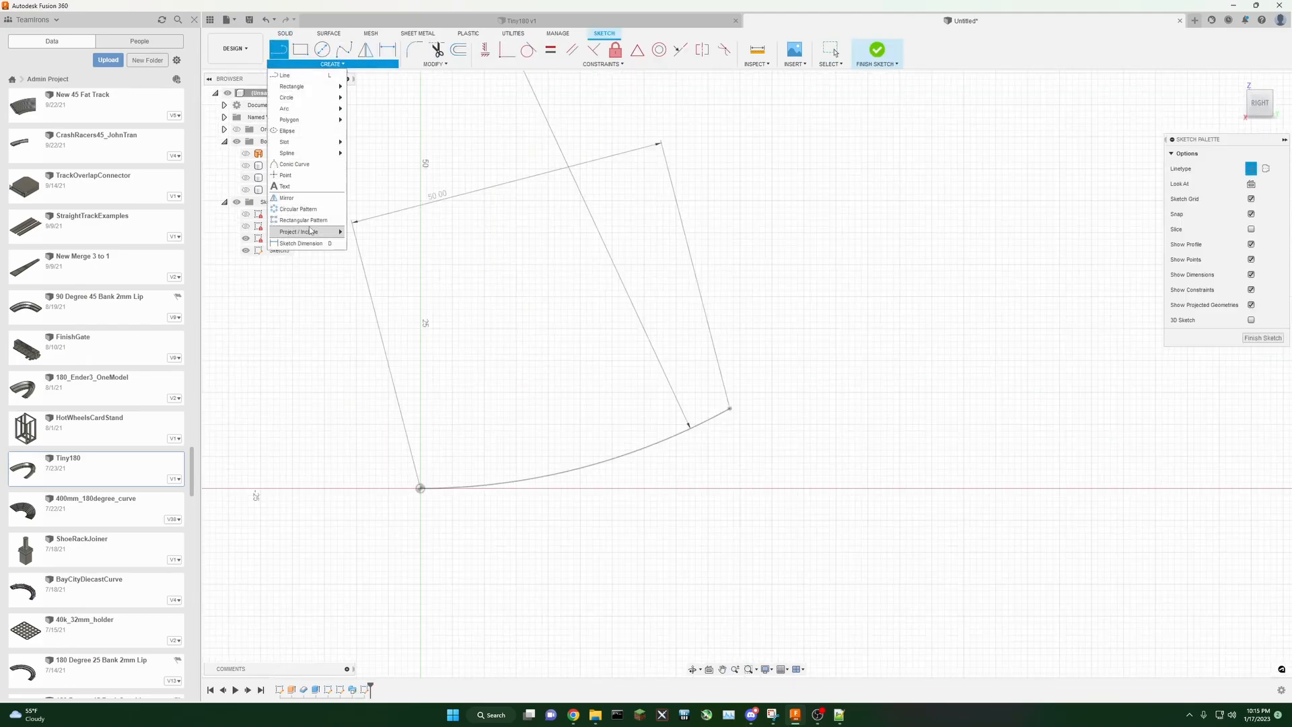
pyautogui.moveTo(310, 231)
pyautogui.click(370, 233)
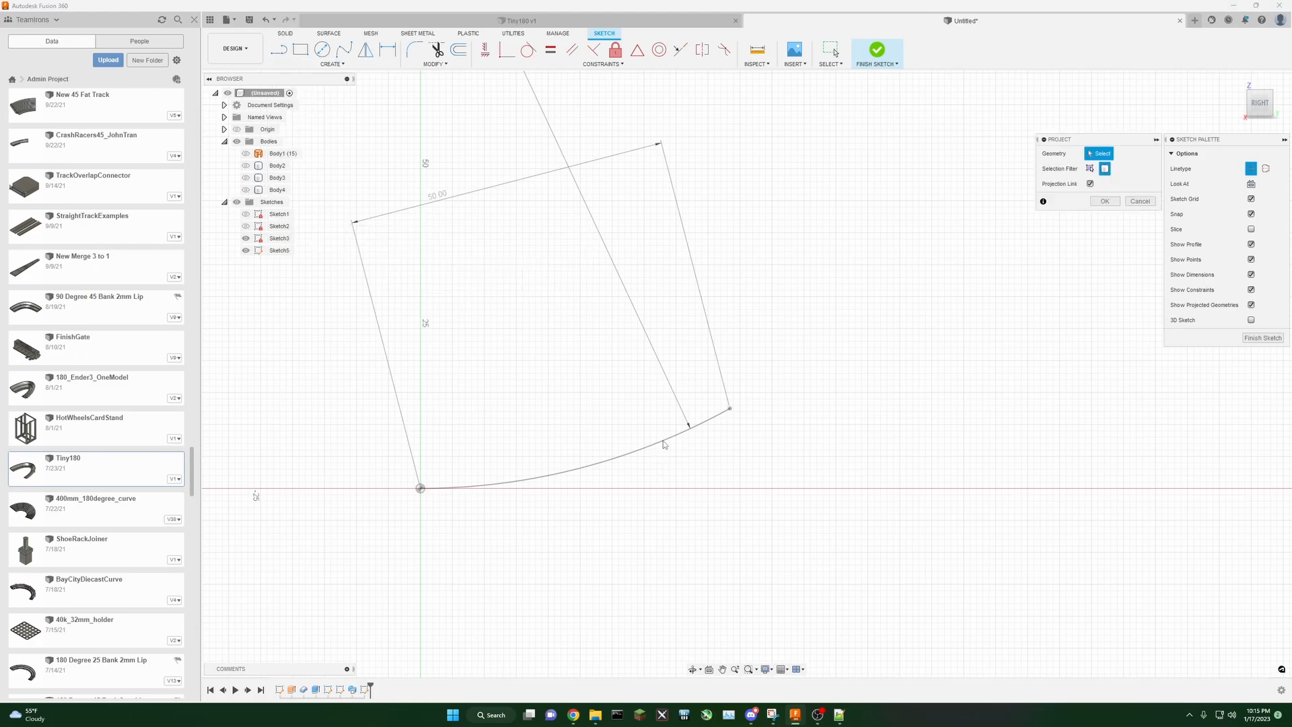
pyautogui.click(1089, 168)
pyautogui.click(687, 431)
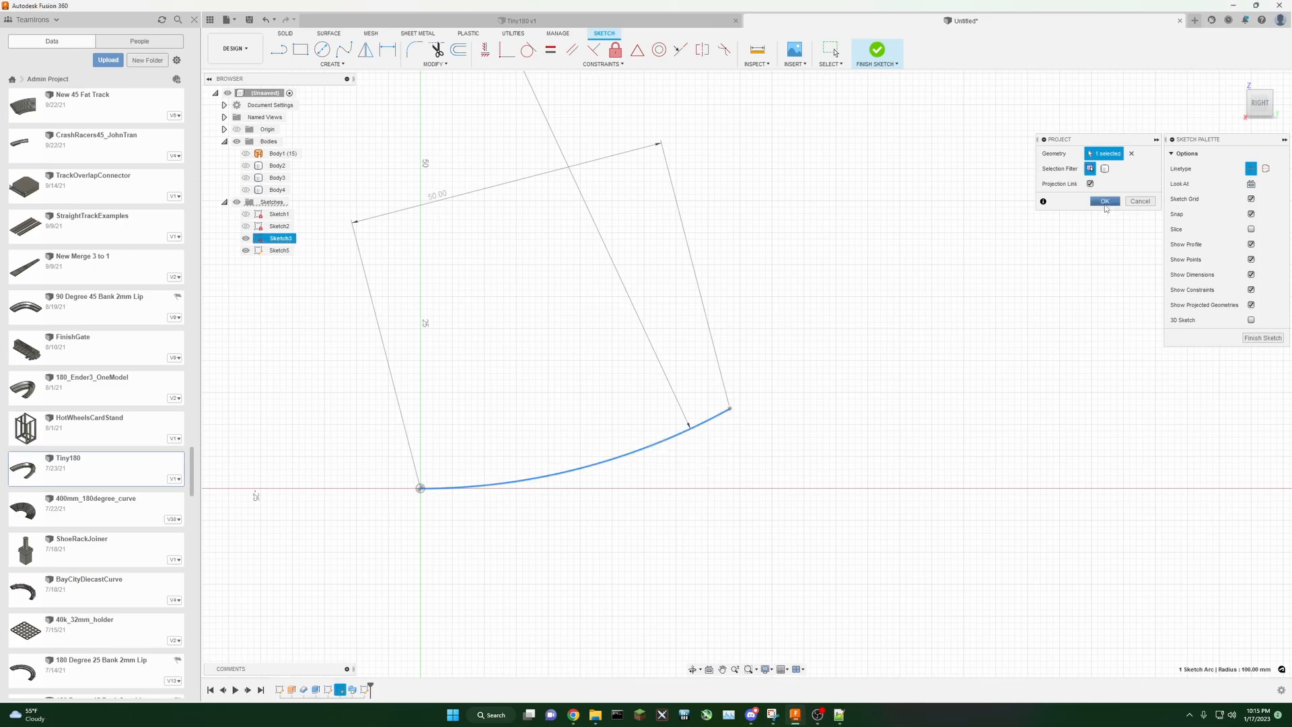
pyautogui.click(1105, 202)
# Step: Draw lines from the arc's end down to the baseline, back to the origin, and diagonally to the baseline
pyautogui.click(278, 49)
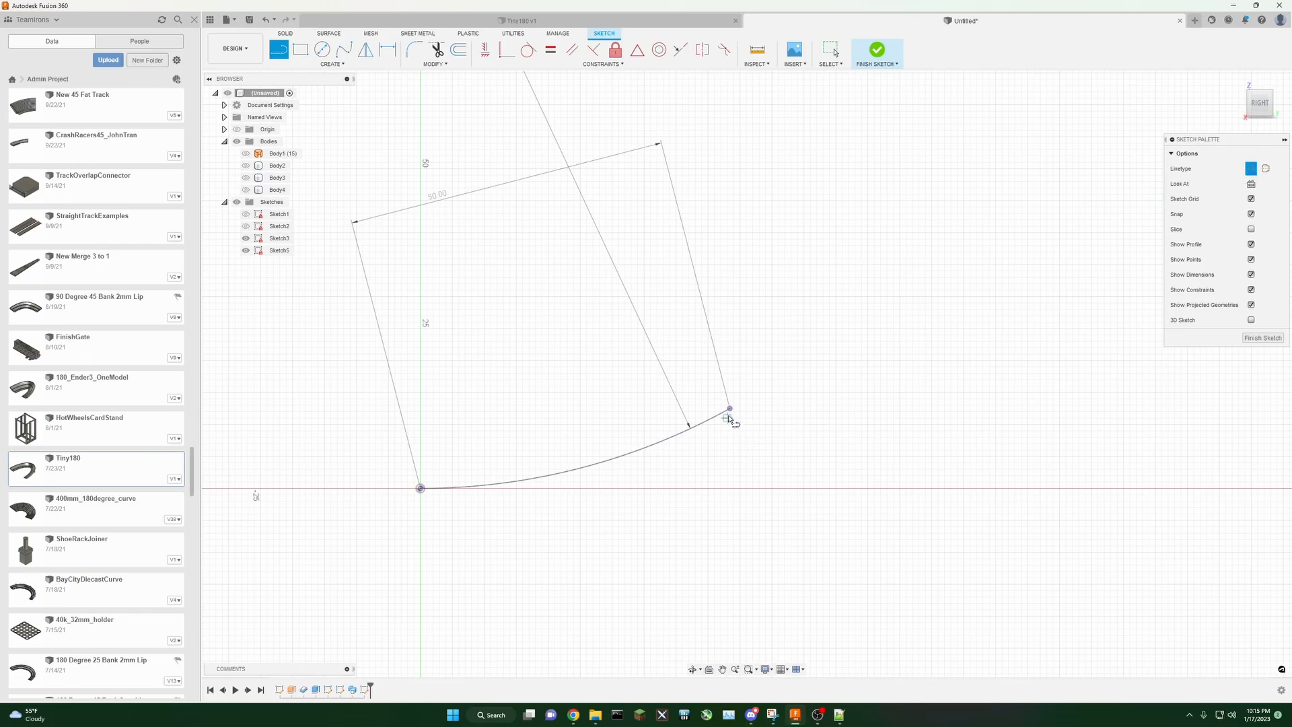
pyautogui.moveTo(730, 412); pyautogui.dragTo(635, 497)
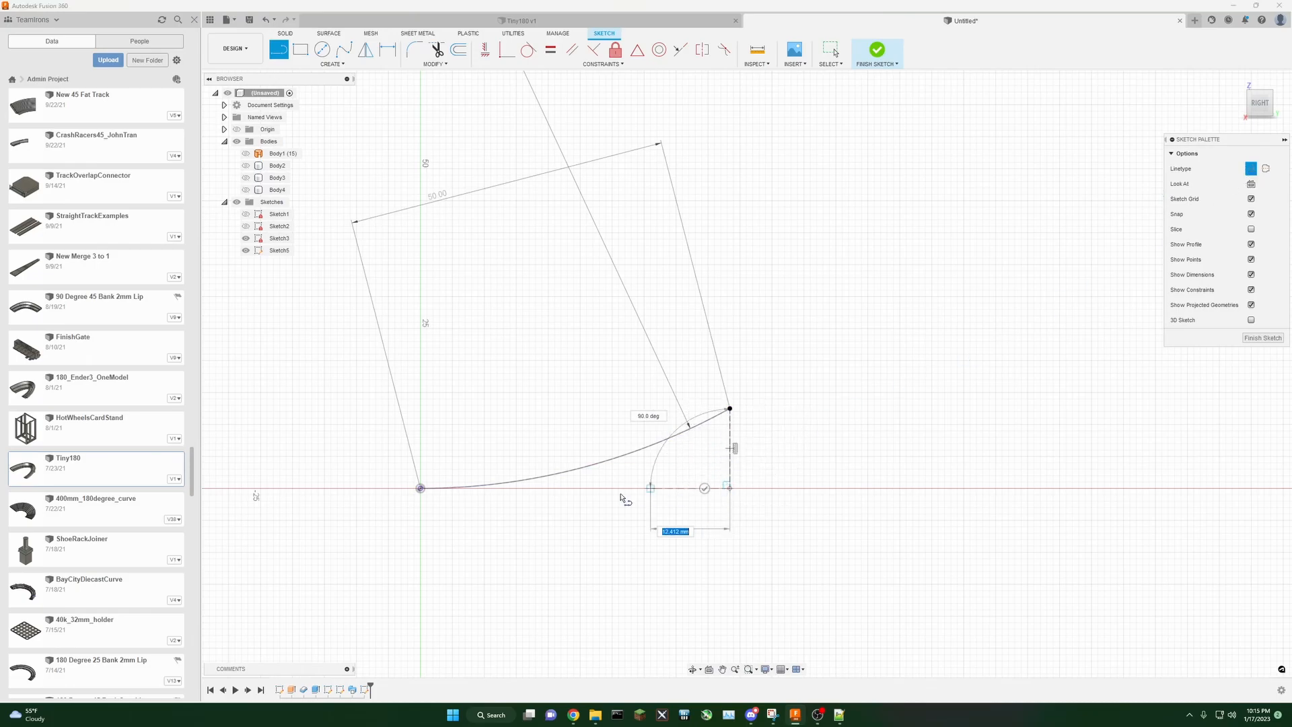
pyautogui.click(421, 489)
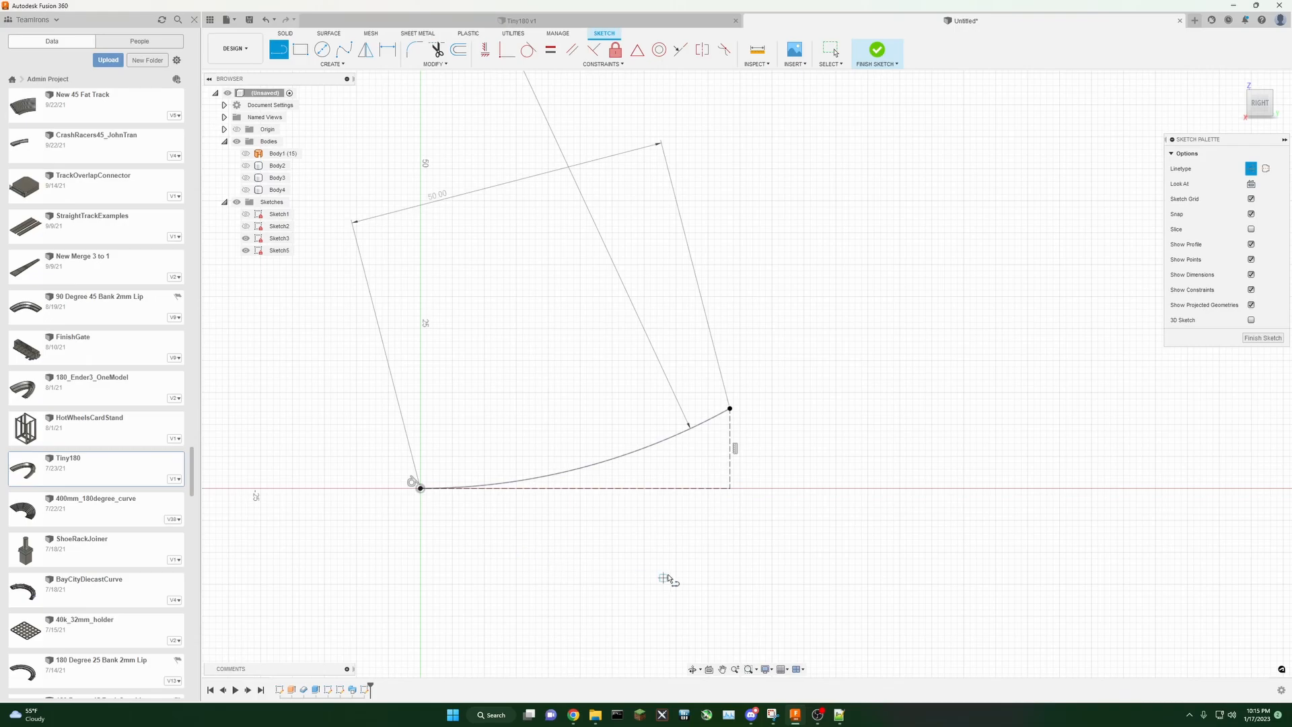
pyautogui.moveTo(731, 410)
pyautogui.mouseDown()
pyautogui.moveTo(733, 422)
pyautogui.moveTo(585, 490)
pyautogui.mouseUp()
# Step: Dimension the angle between the diagonal line and the baseline
pyautogui.click(390, 52)
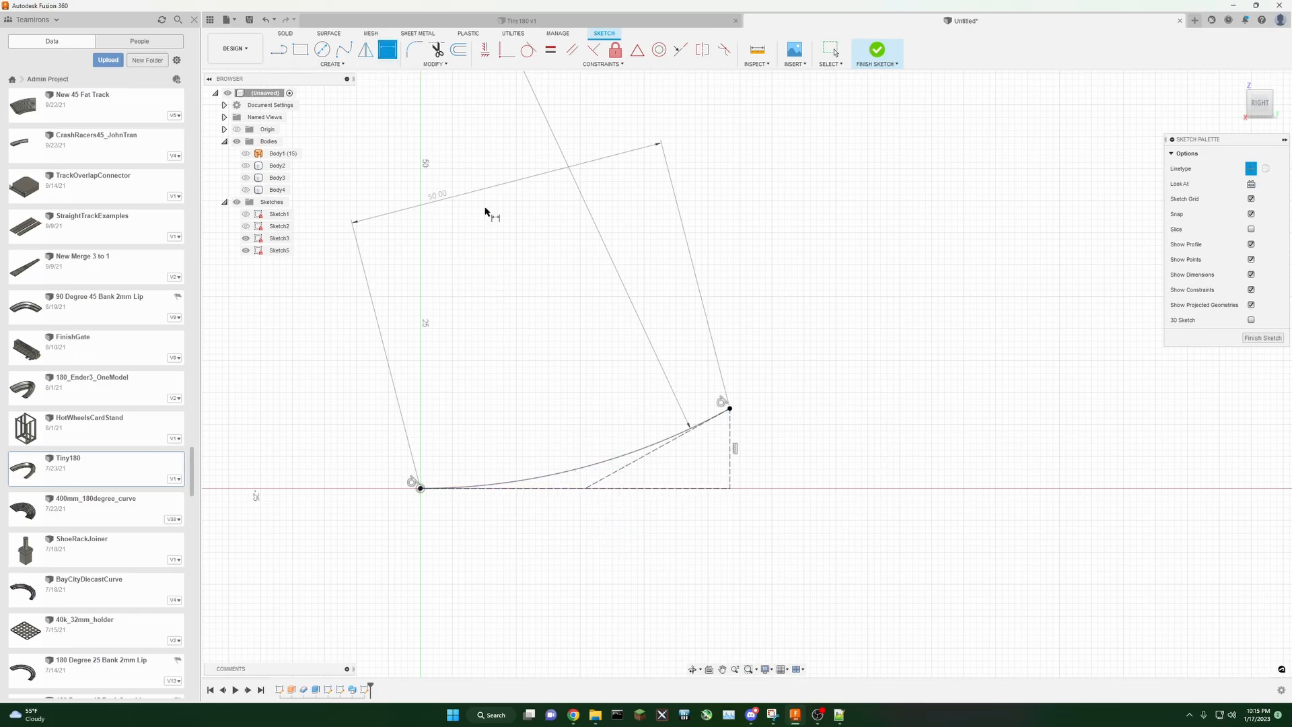
pyautogui.click(640, 459)
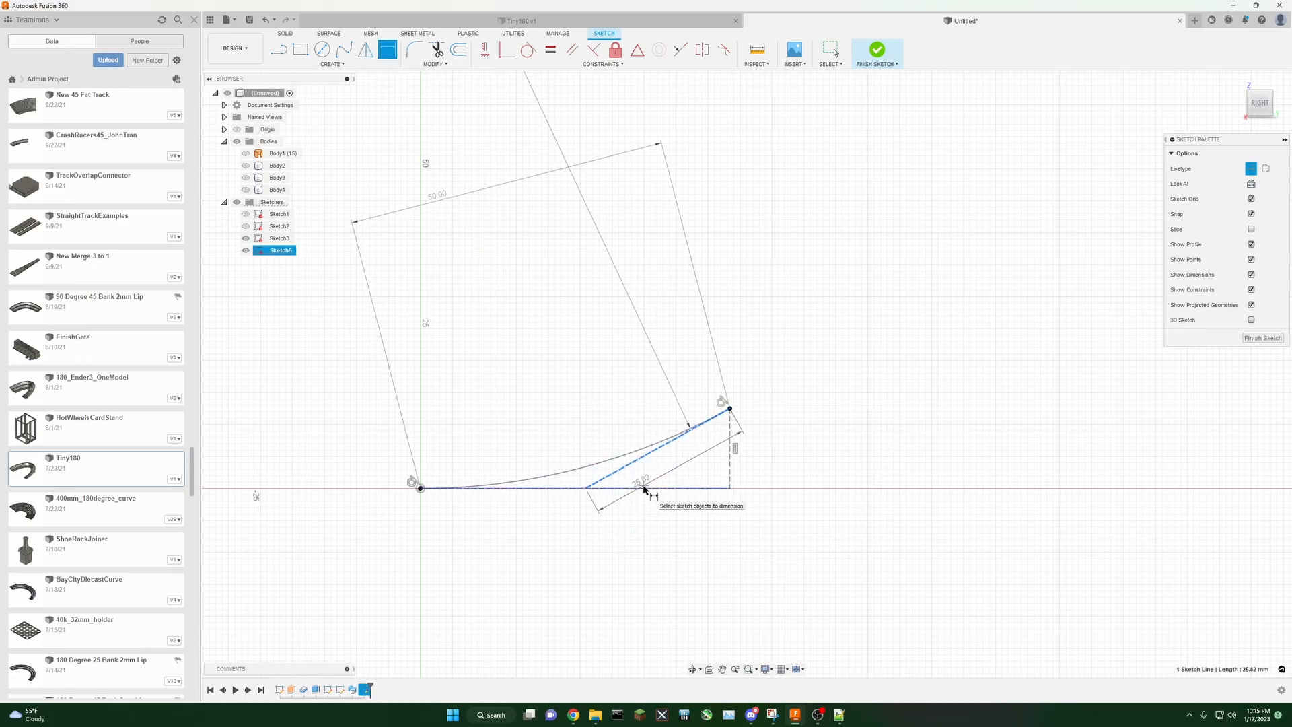
pyautogui.click(642, 488)
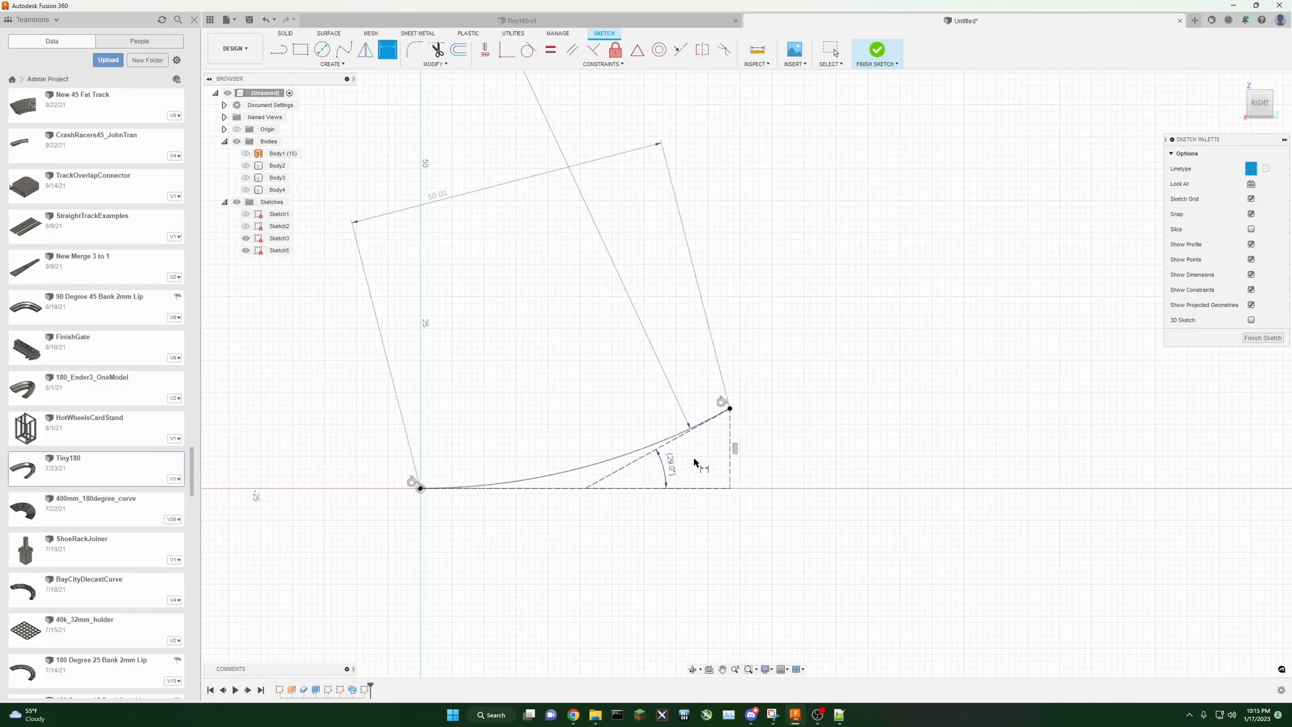
pyautogui.click(671, 463)
pyautogui.moveTo(877, 274)
pyautogui.mouseDown(button='middle')
pyautogui.moveTo(955, 379)
pyautogui.moveTo(894, 392)
pyautogui.mouseUp(button='middle')
pyautogui.scroll(-5, 950, 383)
pyautogui.press('d')
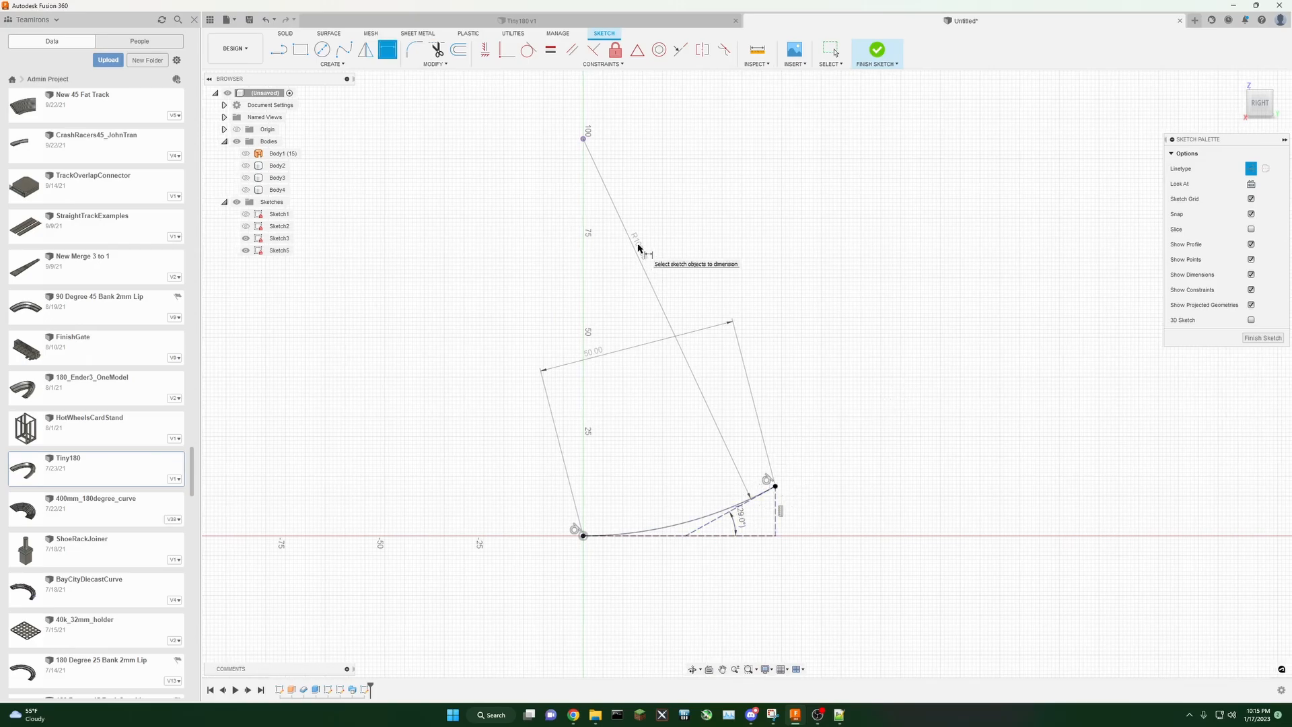
pyautogui.click(831, 51)
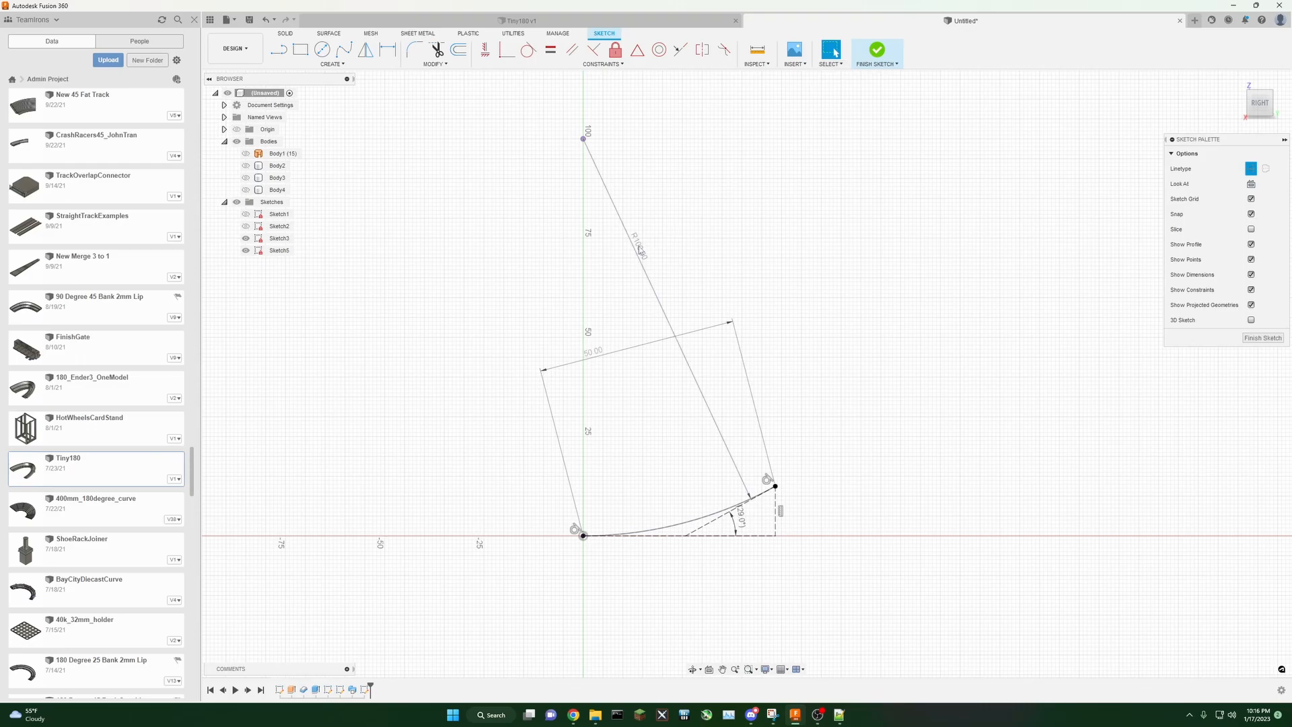
pyautogui.doubleClick(638, 248)
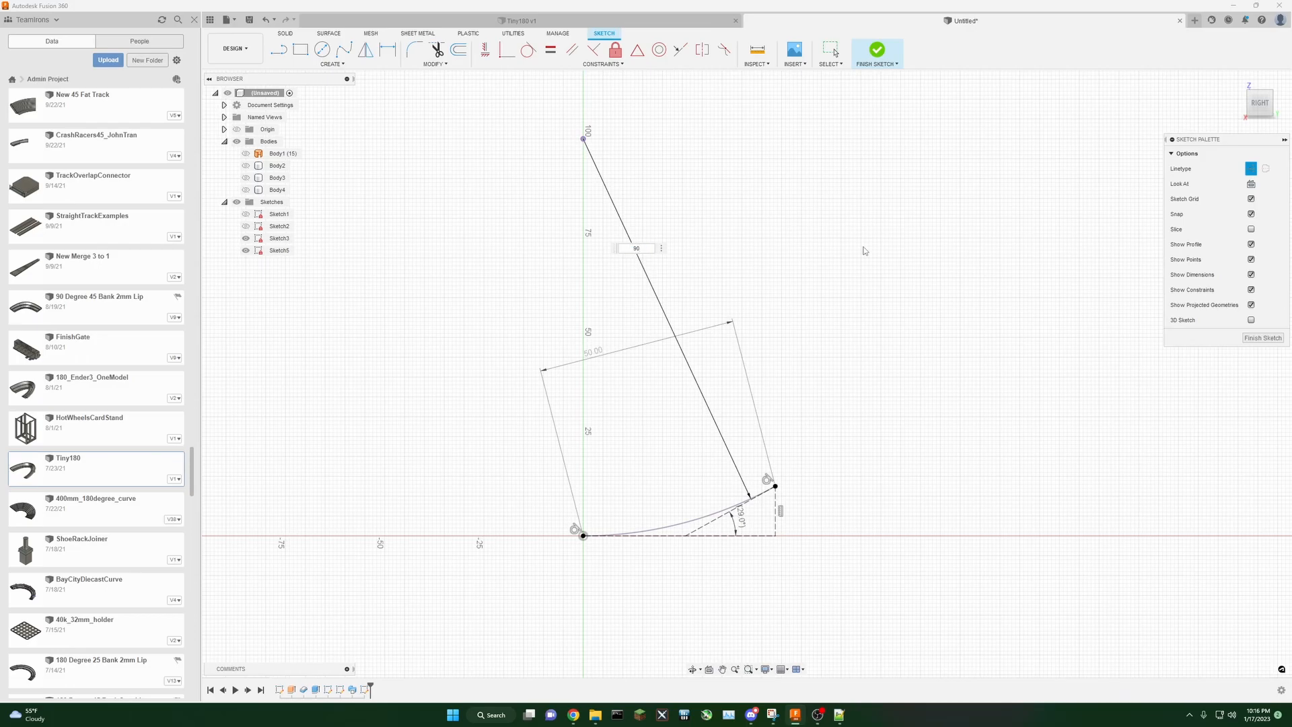
pyautogui.press('Return')
# Step: Delete an item at the diagonal line's base and try making the diagonal line tangent to the arc
pyautogui.scroll(5, 780, 495)
pyautogui.click(716, 490)
pyautogui.press('Delete')
pyautogui.click(528, 50)
pyautogui.click(765, 474)
pyautogui.click(755, 463)
# Step: Make the diagonal line's end coincident with the arc's end and reapply the Tangent constraint
pyautogui.click(507, 50)
pyautogui.click(768, 472)
pyautogui.click(764, 458)
pyautogui.click(528, 49)
pyautogui.click(667, 517)
pyautogui.click(669, 509)
pyautogui.scroll(-3, 938, 275)
pyautogui.moveTo(937, 275); pyautogui.dragTo(897, 404, button='middle')
pyautogui.scroll(-2, 897, 404)
pyautogui.press('Escape')
pyautogui.doubleClick(617, 230)
pyautogui.press('Return')
# Step: Delete an item at the arc's end and reapply a Coincident constraint between the diagonal line and the arc end
pyautogui.scroll(4, 842, 519)
pyautogui.click(724, 505)
pyautogui.press('Delete')
pyautogui.click(507, 50)
pyautogui.click(765, 491)
pyautogui.click(776, 483)
pyautogui.press('Escape')
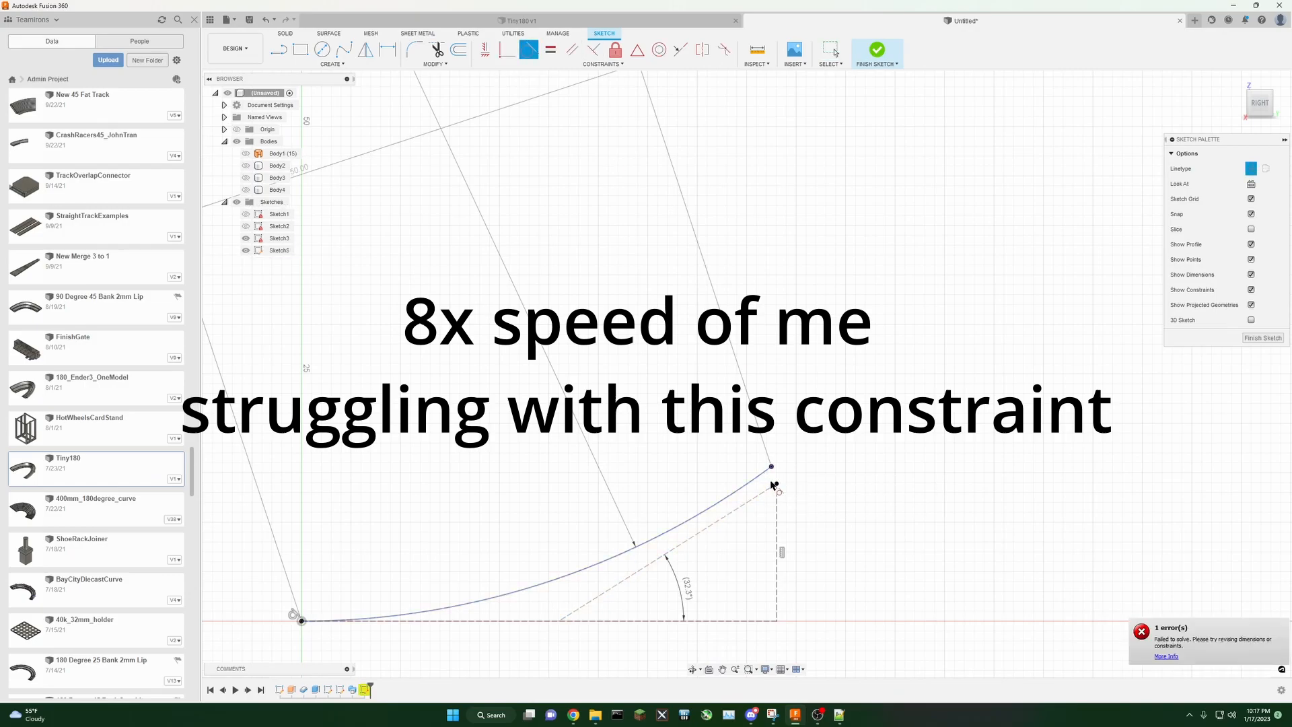
# Step: Delete the selected constraint and try again to make the diagonal line tangent to the arc
pyautogui.click(759, 494)
pyautogui.press('Delete')
pyautogui.moveTo(662, 546); pyautogui.dragTo(651, 547)
pyautogui.click(529, 50)
pyautogui.click(632, 559)
pyautogui.click(639, 545)
pyautogui.scroll(-4, 840, 483)
pyautogui.scroll(3, 623, 413)
pyautogui.scroll(-2, 486, 282)
pyautogui.scroll(-2, 660, 375)
pyautogui.click(831, 50)
pyautogui.doubleClick(585, 228)
pyautogui.press('Escape')
# Step: Set the chord length dimension between the arc ends to 60 mm
pyautogui.doubleClick(527, 287)
pyautogui.write('60')
pyautogui.press('Return')
# Step: Try again to constrain the diagonal line tangent to the arc's end
pyautogui.click(528, 49)
pyautogui.click(745, 451)
pyautogui.click(787, 422)
pyautogui.click(832, 51)
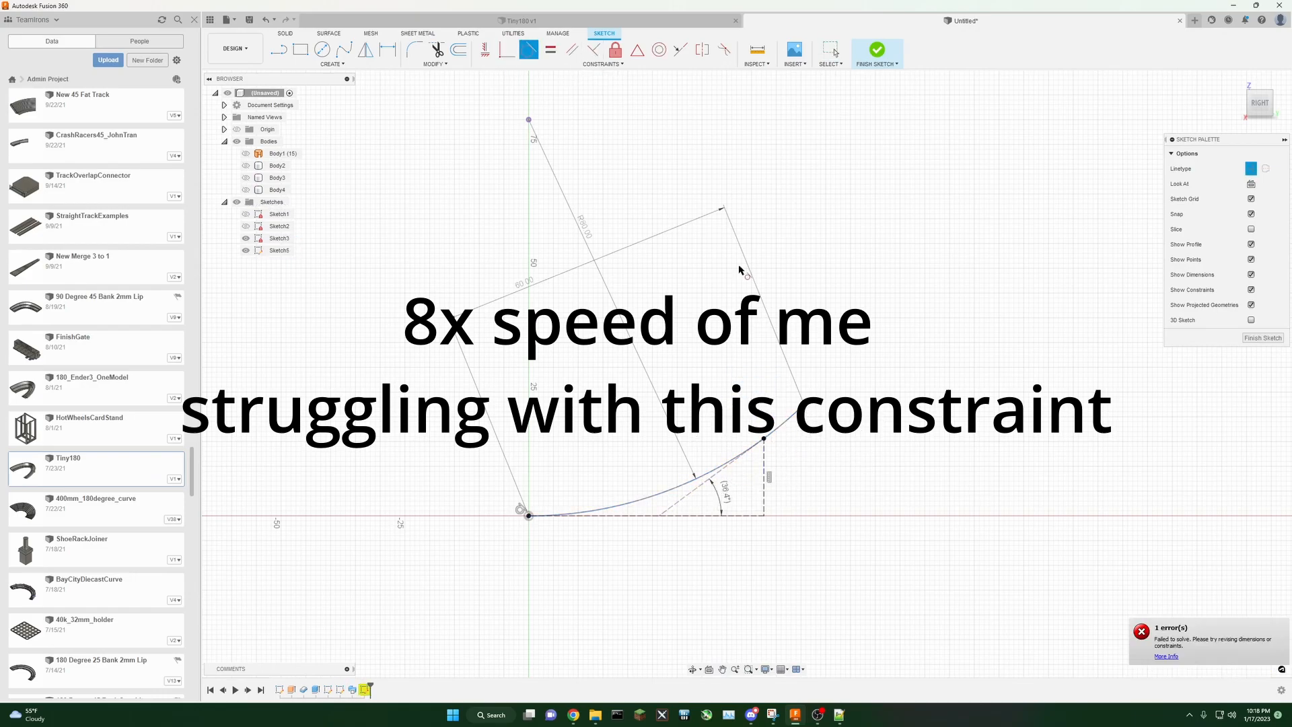
# Step: Select the extra sketch line at the arc's end and delete it
pyautogui.click(764, 439)
pyautogui.click(715, 473)
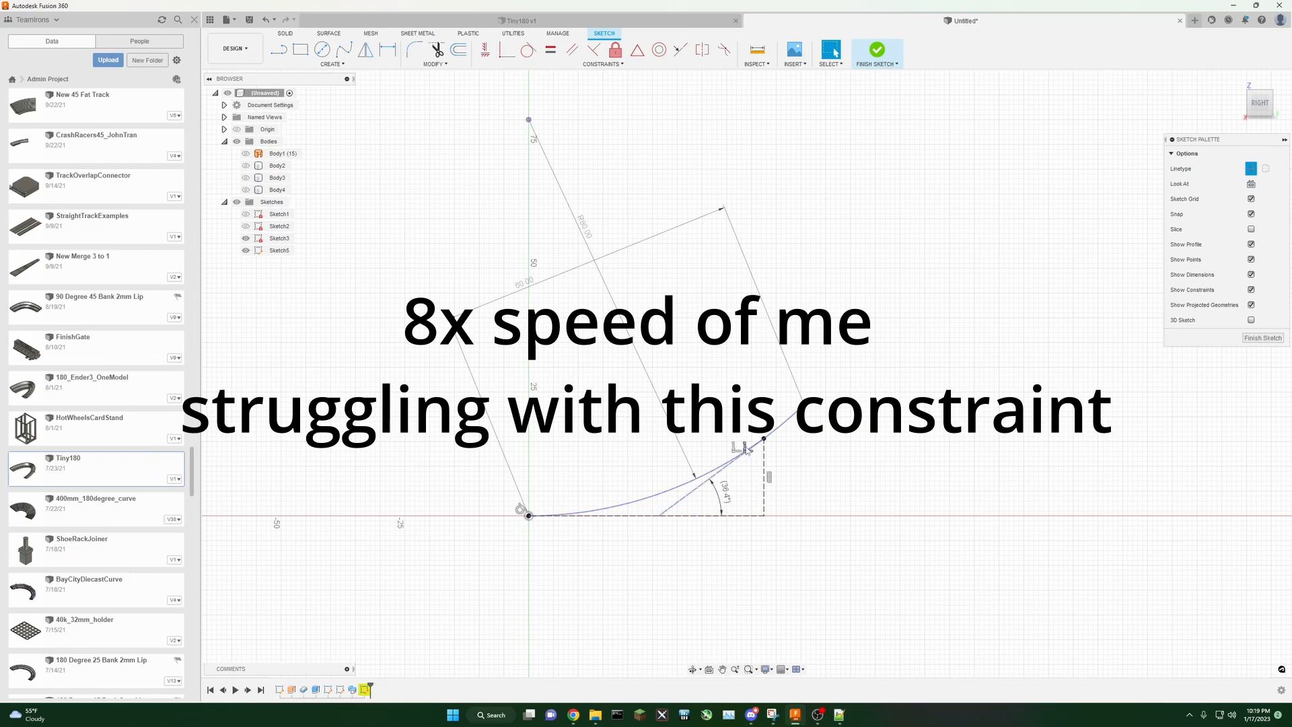
pyautogui.click(763, 440)
pyautogui.click(761, 442)
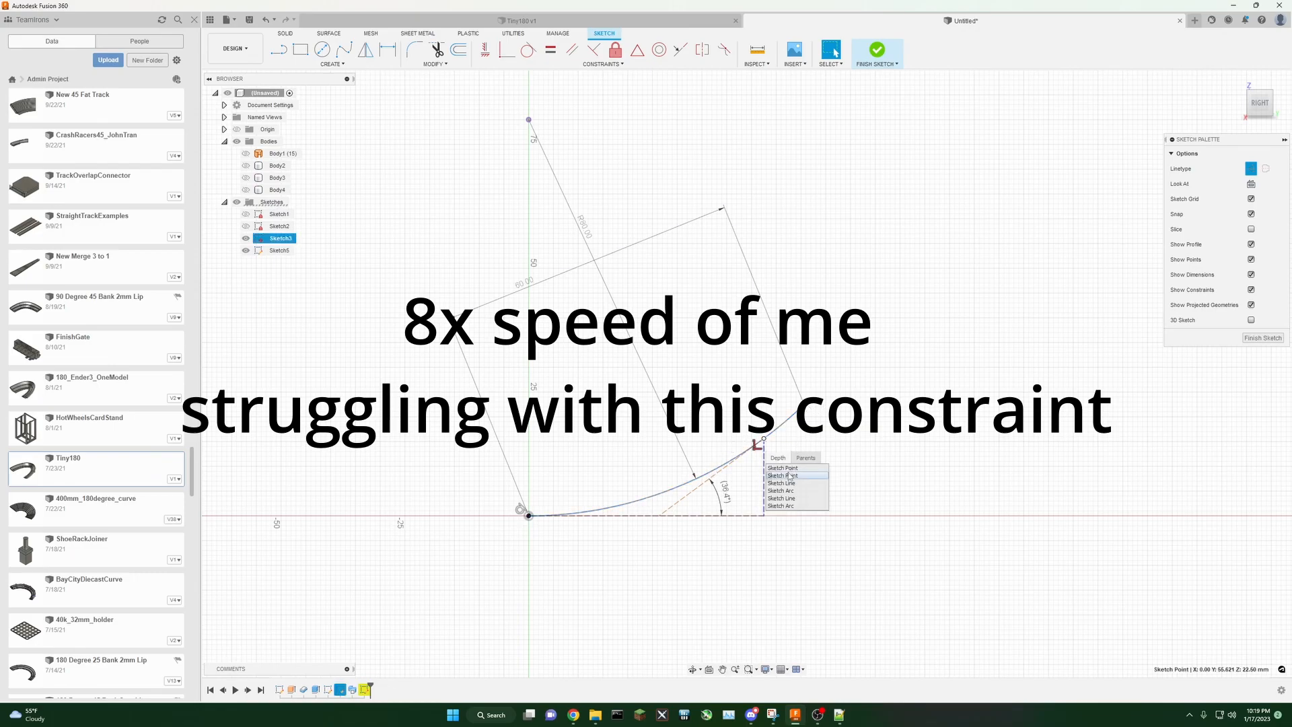
pyautogui.click(784, 503)
pyautogui.press('Delete')
# Step: Constrain the diagonal line's endpoint to the arc's end point
pyautogui.click(528, 49)
pyautogui.click(701, 484)
pyautogui.click(722, 465)
pyautogui.click(715, 474)
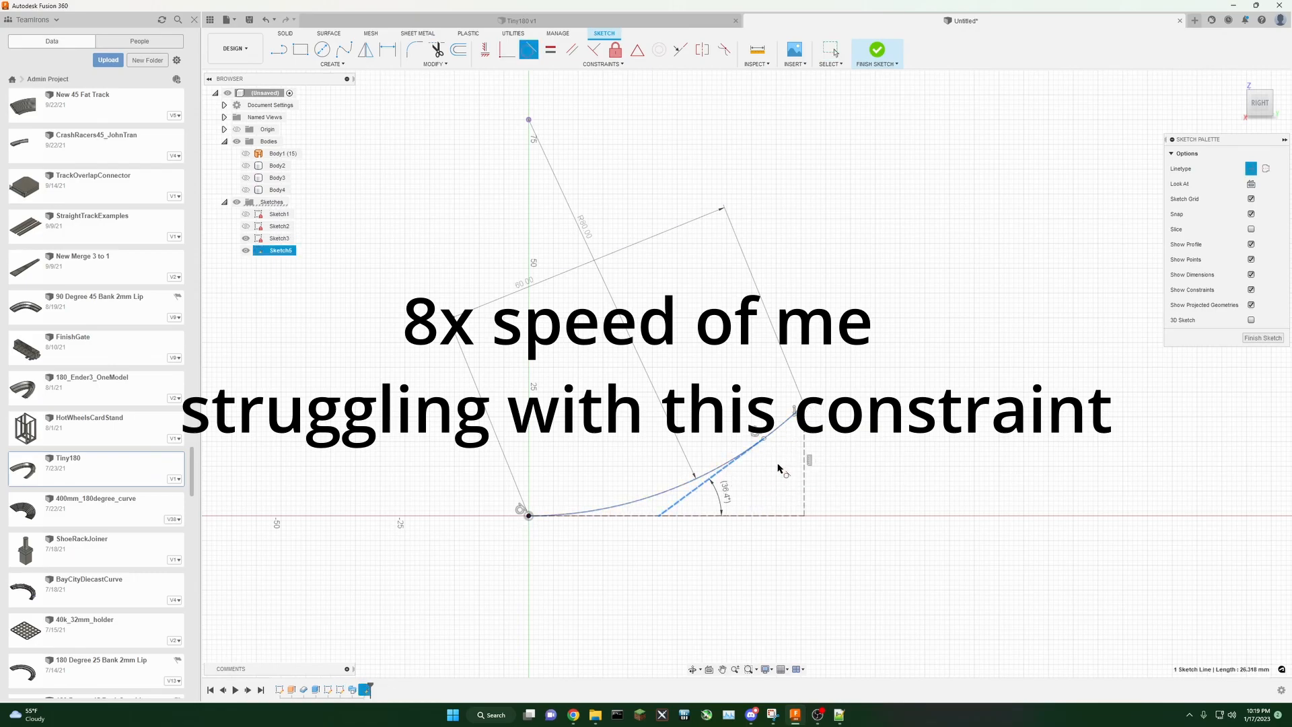
pyautogui.click(507, 50)
pyautogui.click(764, 438)
pyautogui.click(795, 412)
pyautogui.click(796, 412)
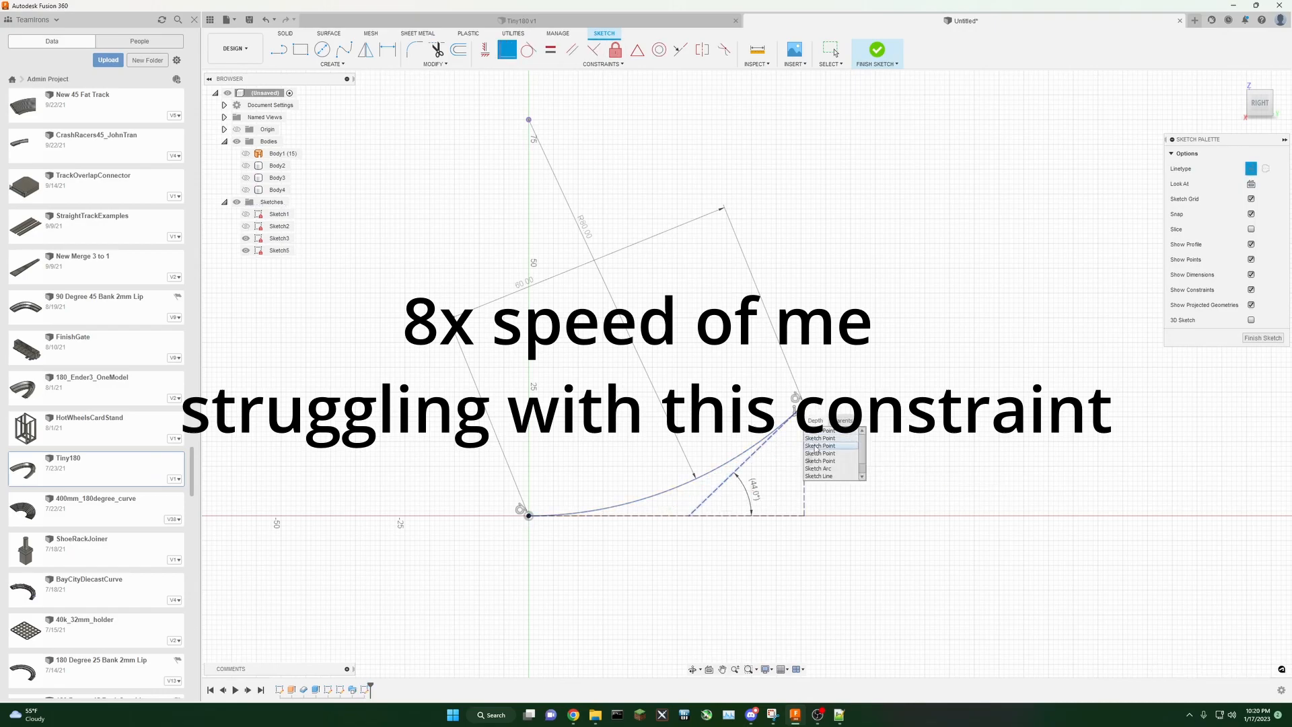
pyautogui.click(816, 447)
pyautogui.click(797, 412)
pyautogui.click(837, 446)
pyautogui.press('Escape')
# Step: Set the track width dimension to 50 mm
pyautogui.doubleClick(524, 283)
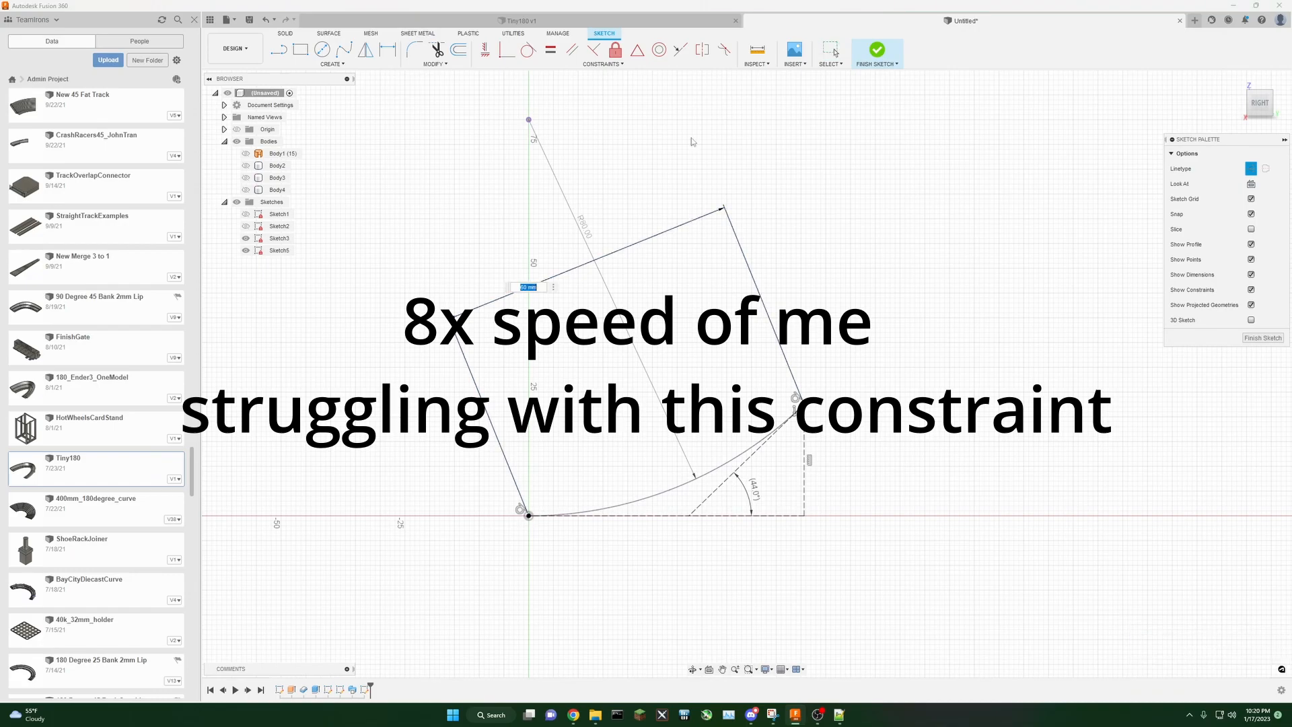
pyautogui.write('50')
pyautogui.press('Return')
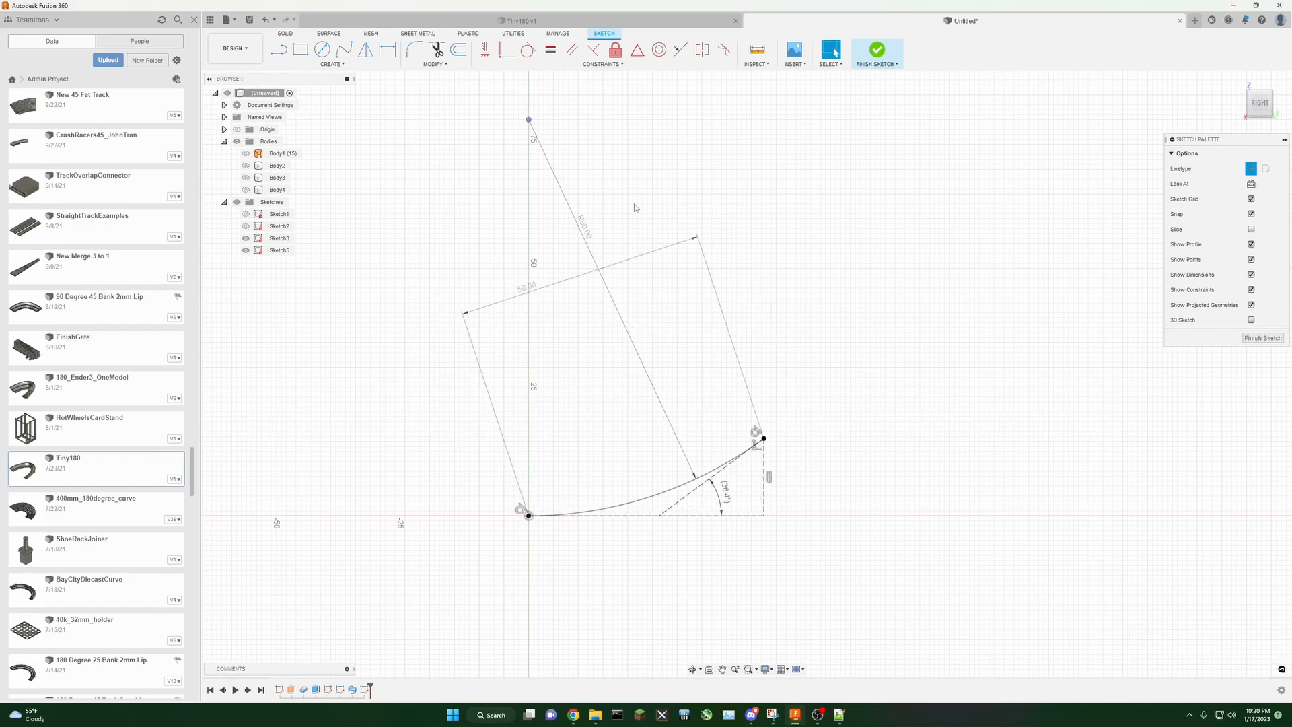
# Step: Set the track width dimension to 70 mm
pyautogui.doubleClick(517, 293)
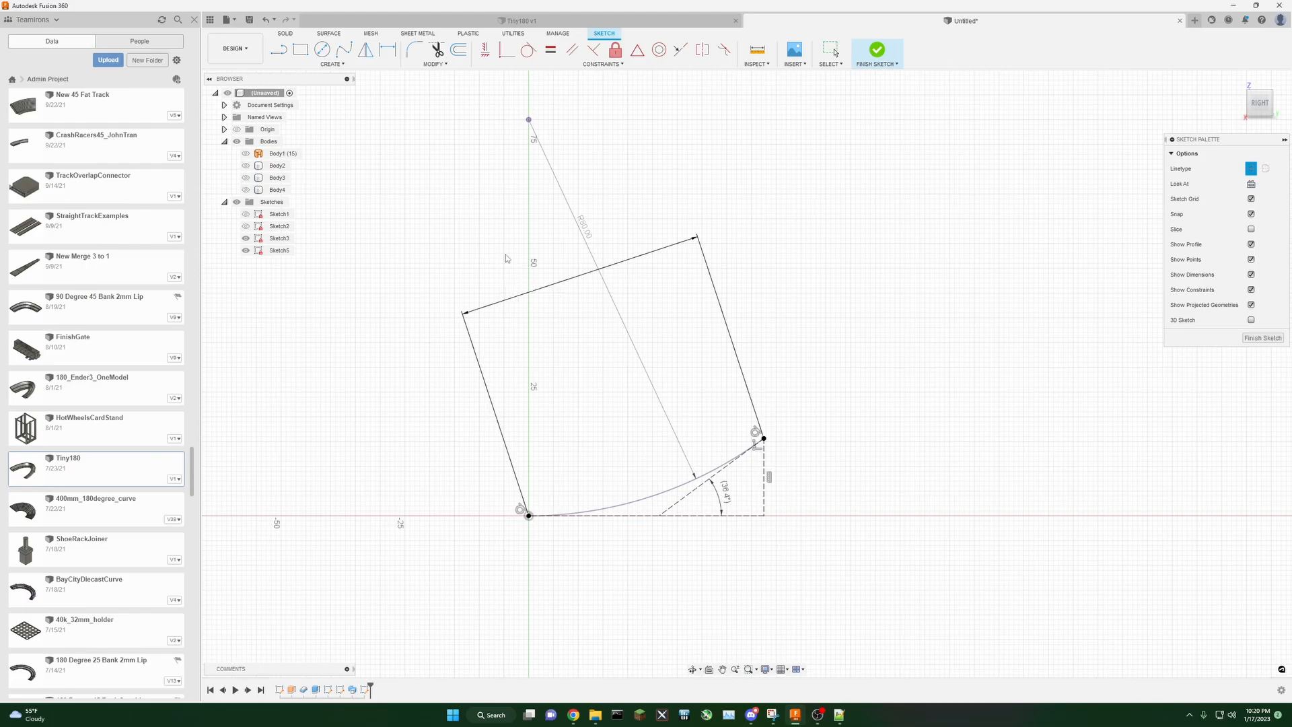
pyautogui.write('70')
pyautogui.press('Return')
pyautogui.doubleClick(532, 276)
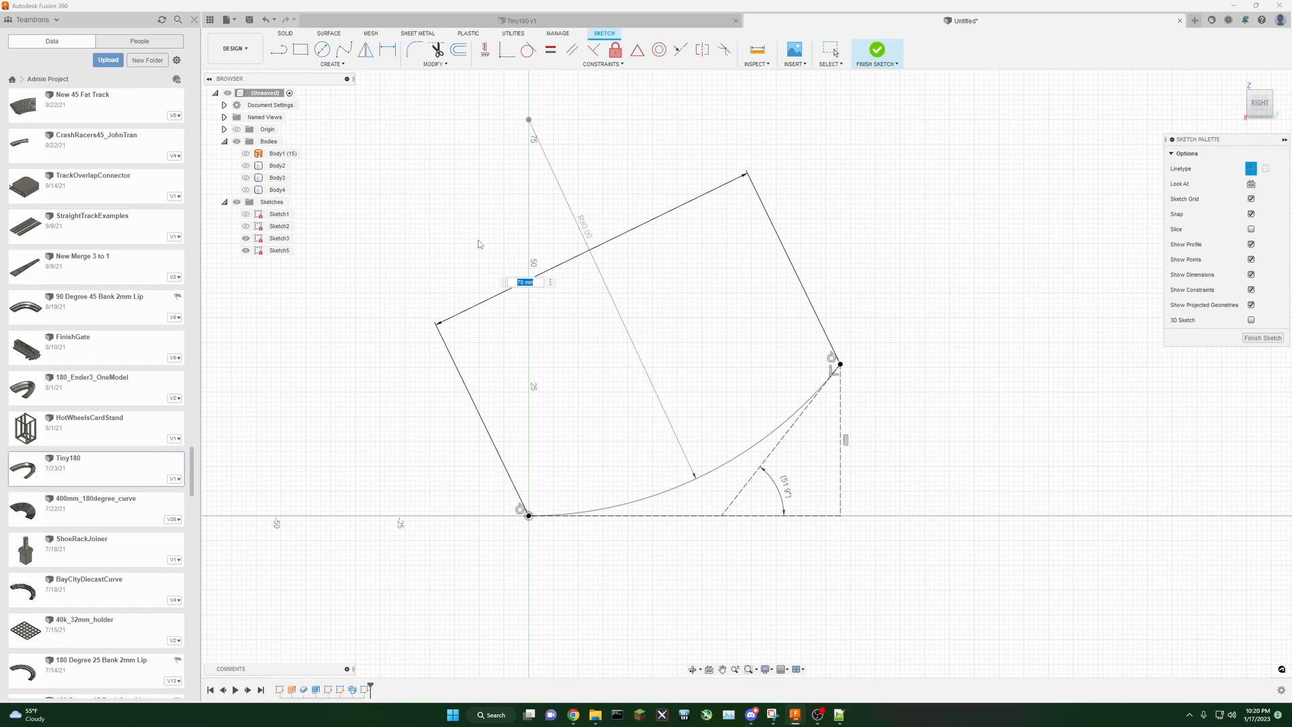
pyautogui.press('Return')
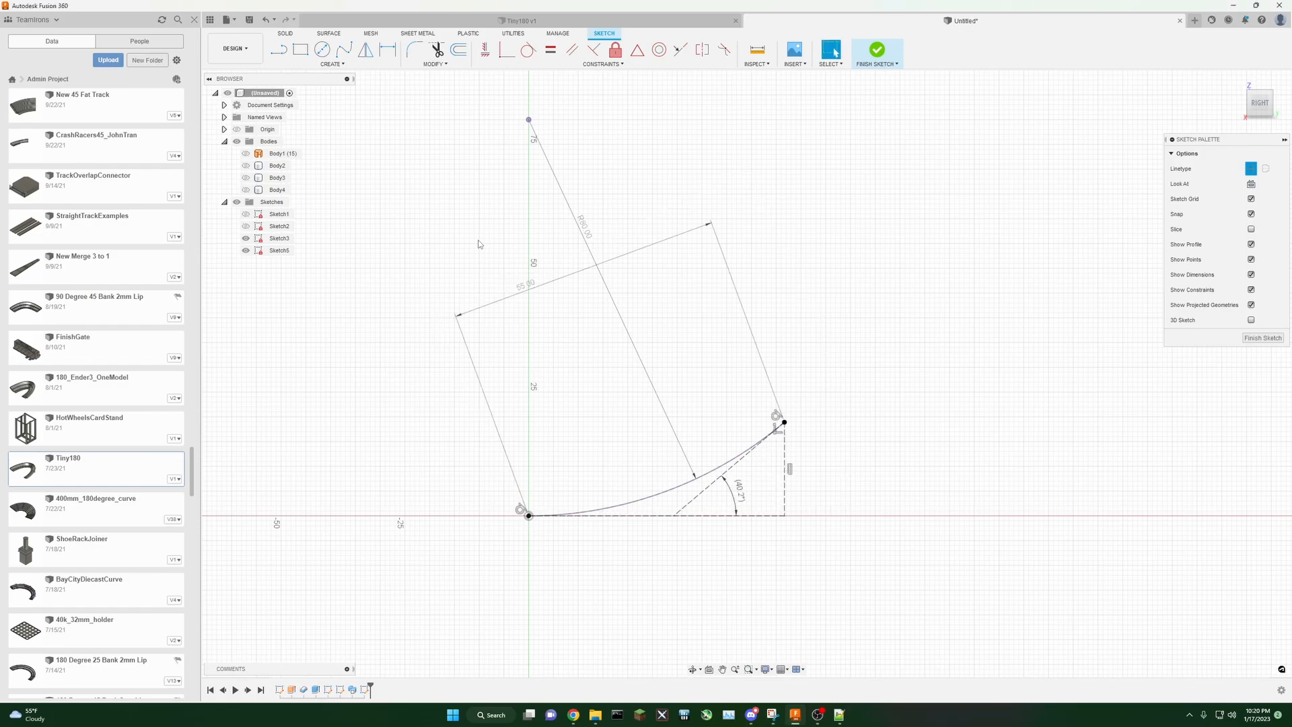
# Step: Set the radius dimension to 90 mm and then to 70 mm
pyautogui.doubleClick(588, 231)
pyautogui.write('90')
pyautogui.press('Return')
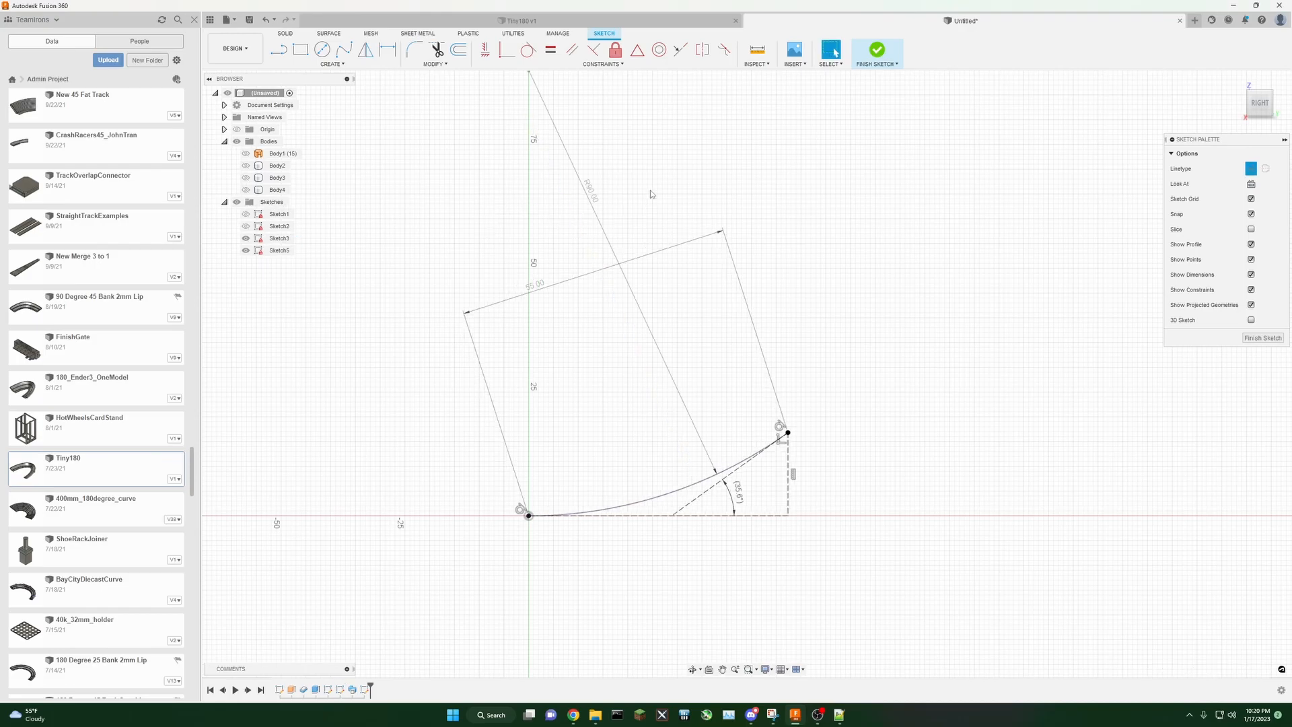
pyautogui.doubleClick(590, 191)
pyautogui.write('70')
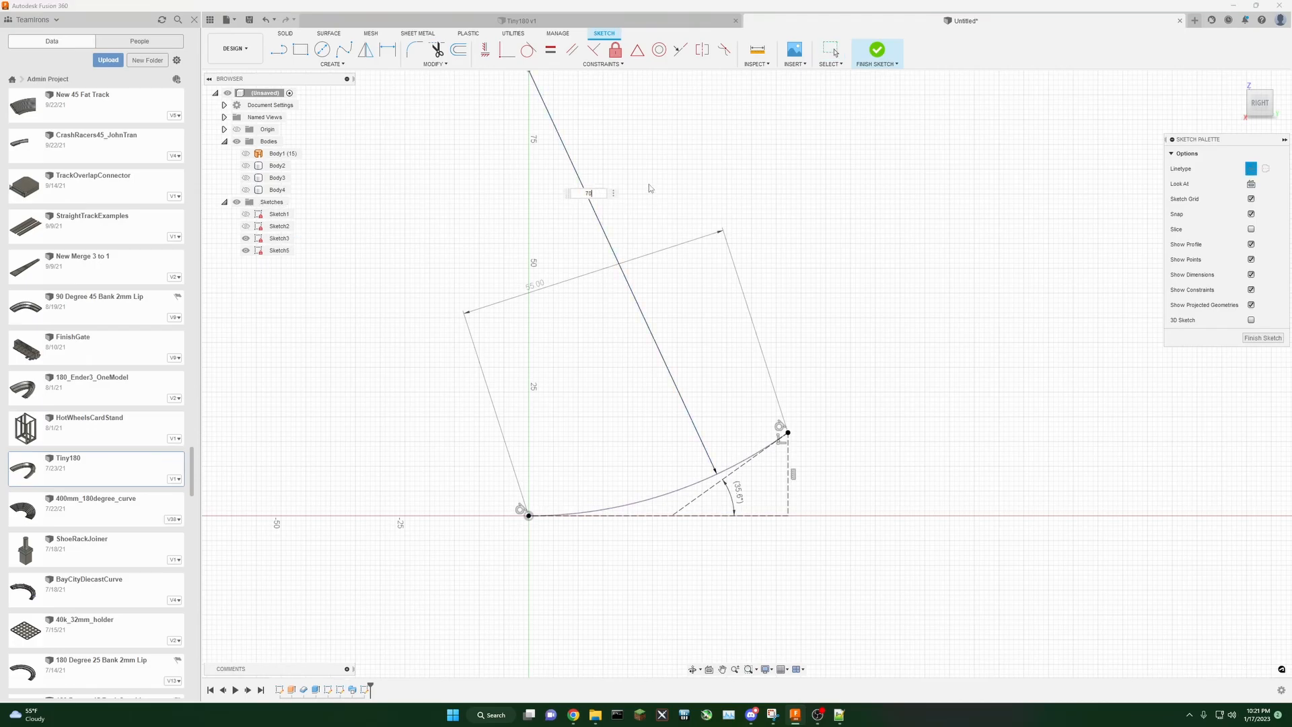
pyautogui.press('Return')
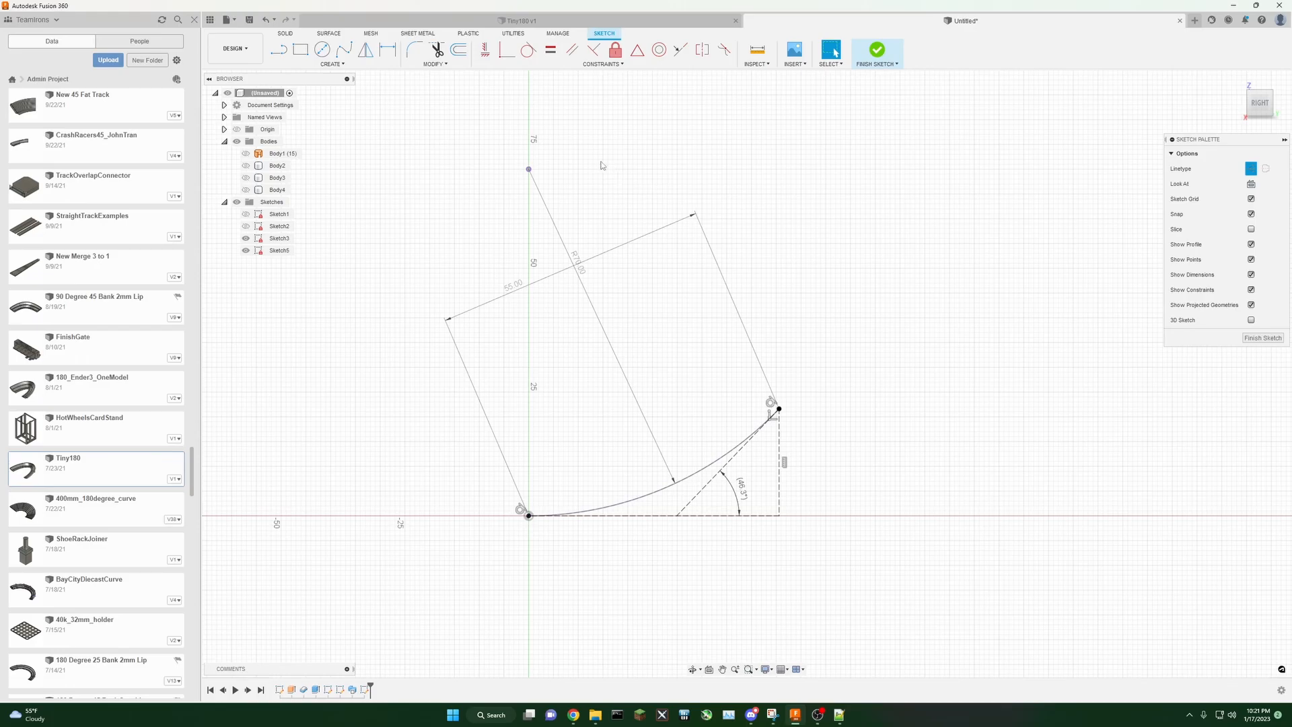
# Step: Set the radius dimension to 65 mm
pyautogui.doubleClick(577, 257)
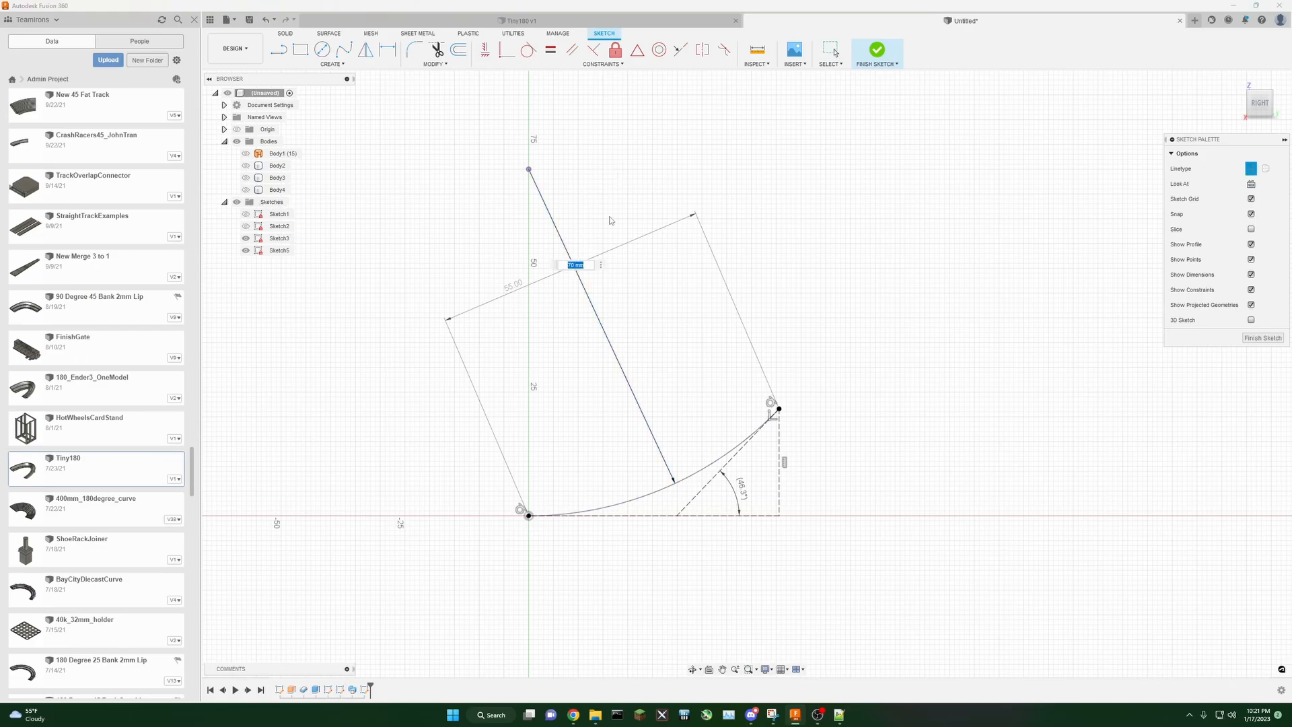
pyautogui.write('65')
pyautogui.press('Return')
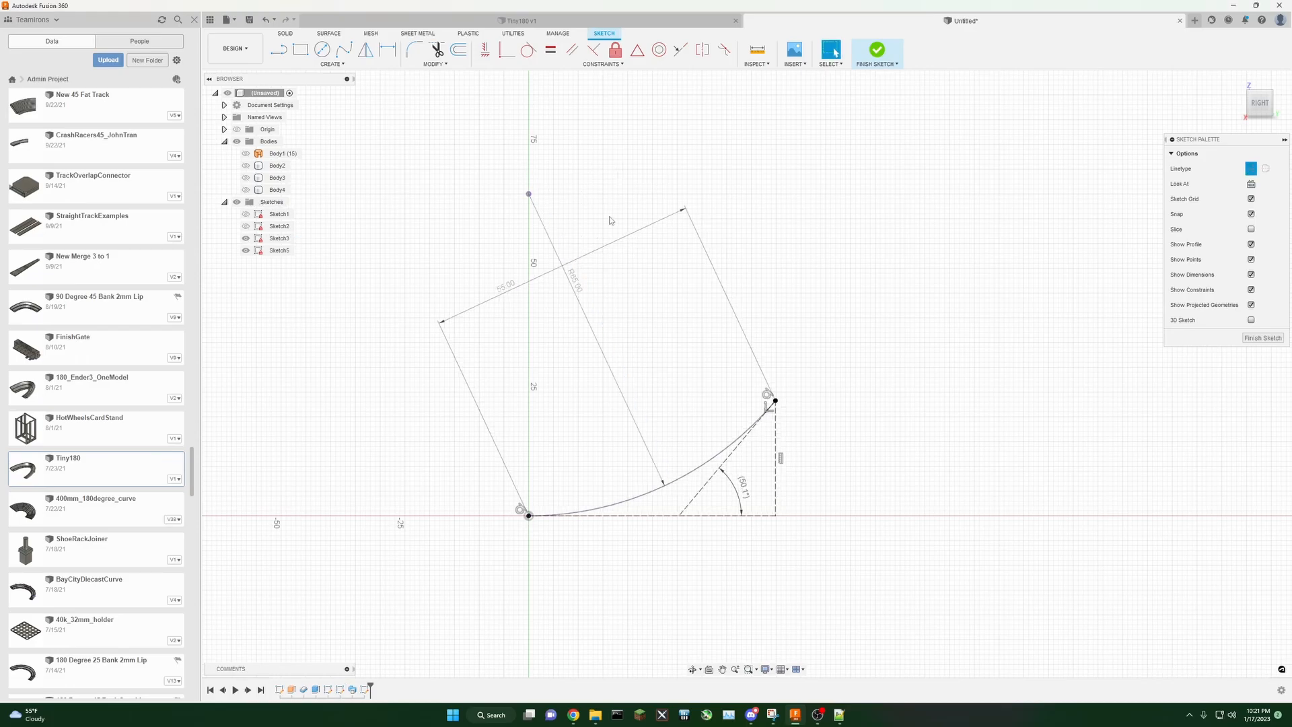
# Step: Show the fourth body and confirm the 50 mm track width dimension
pyautogui.moveTo(618, 190); pyautogui.dragTo(606, 190, button='middle')
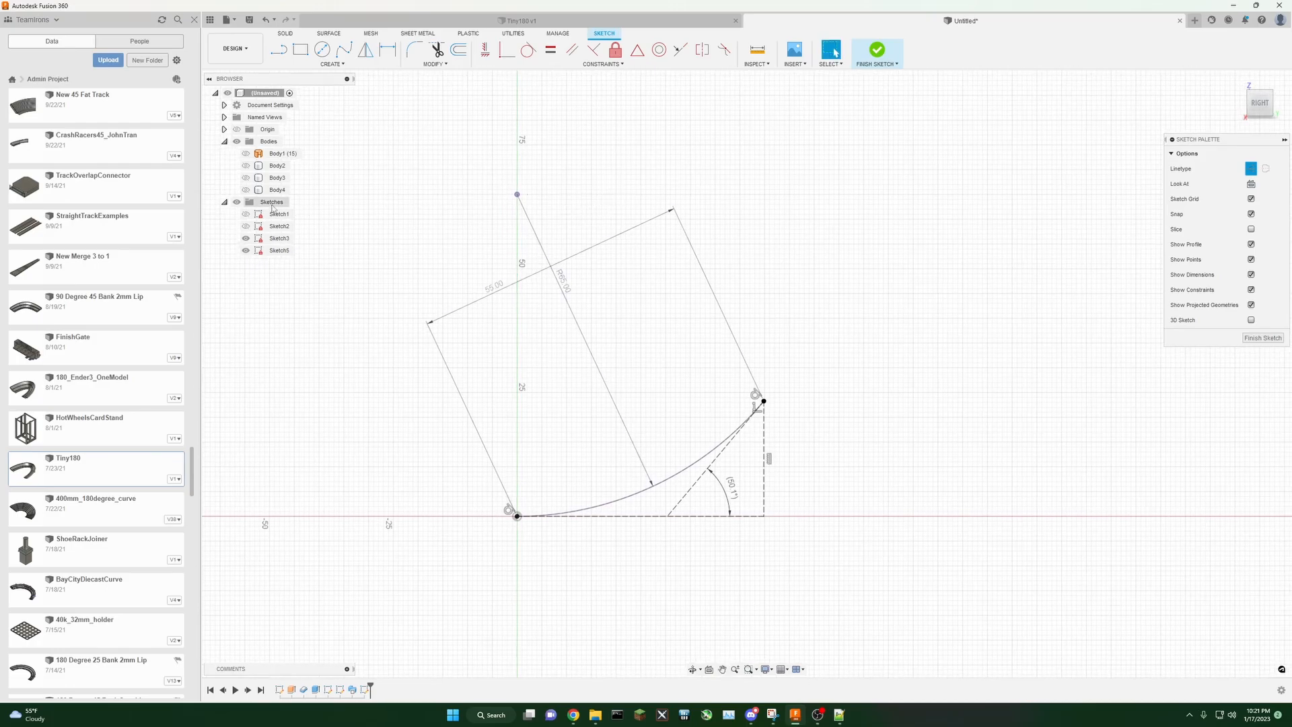
pyautogui.click(245, 190)
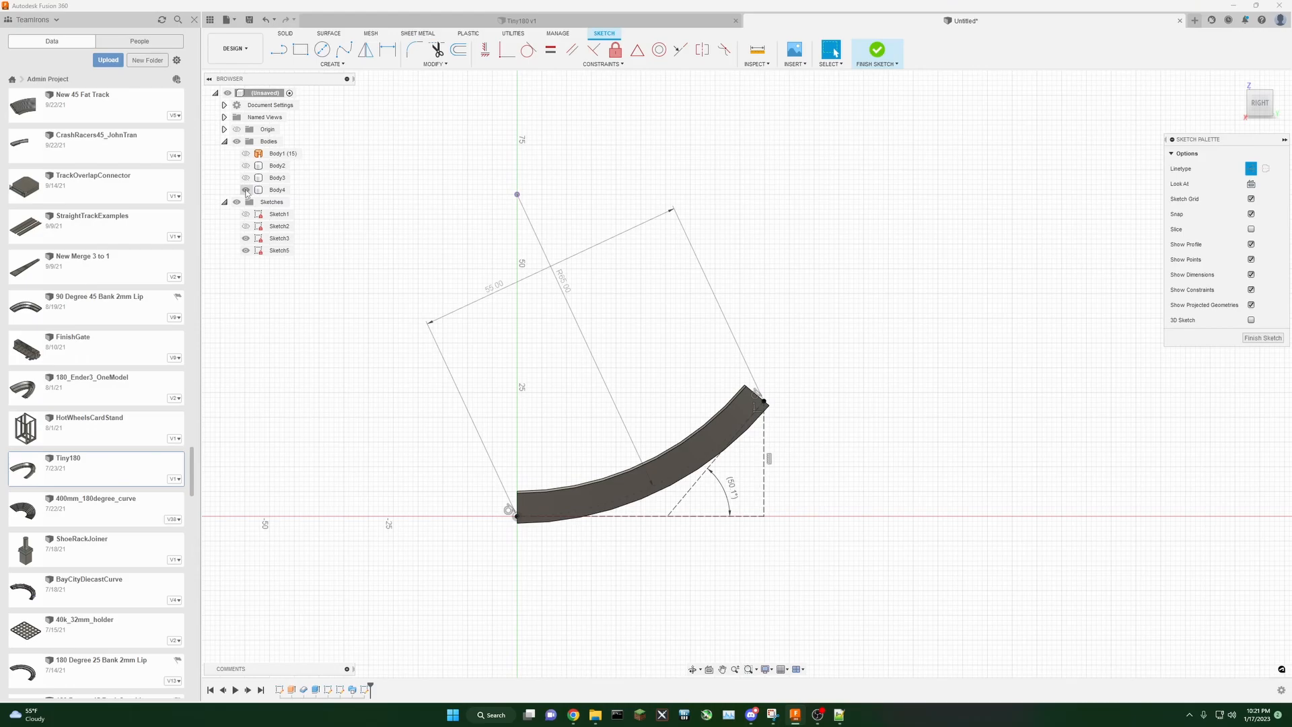
pyautogui.doubleClick(494, 286)
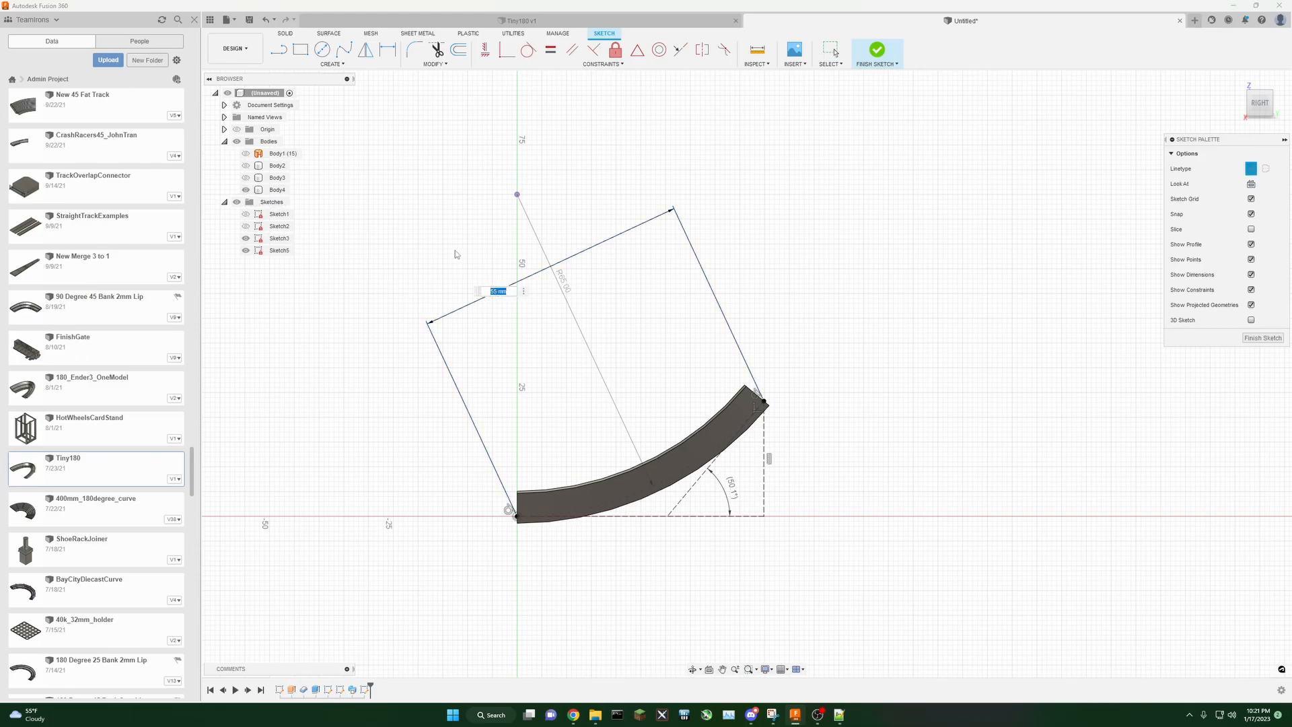
pyautogui.press('Return')
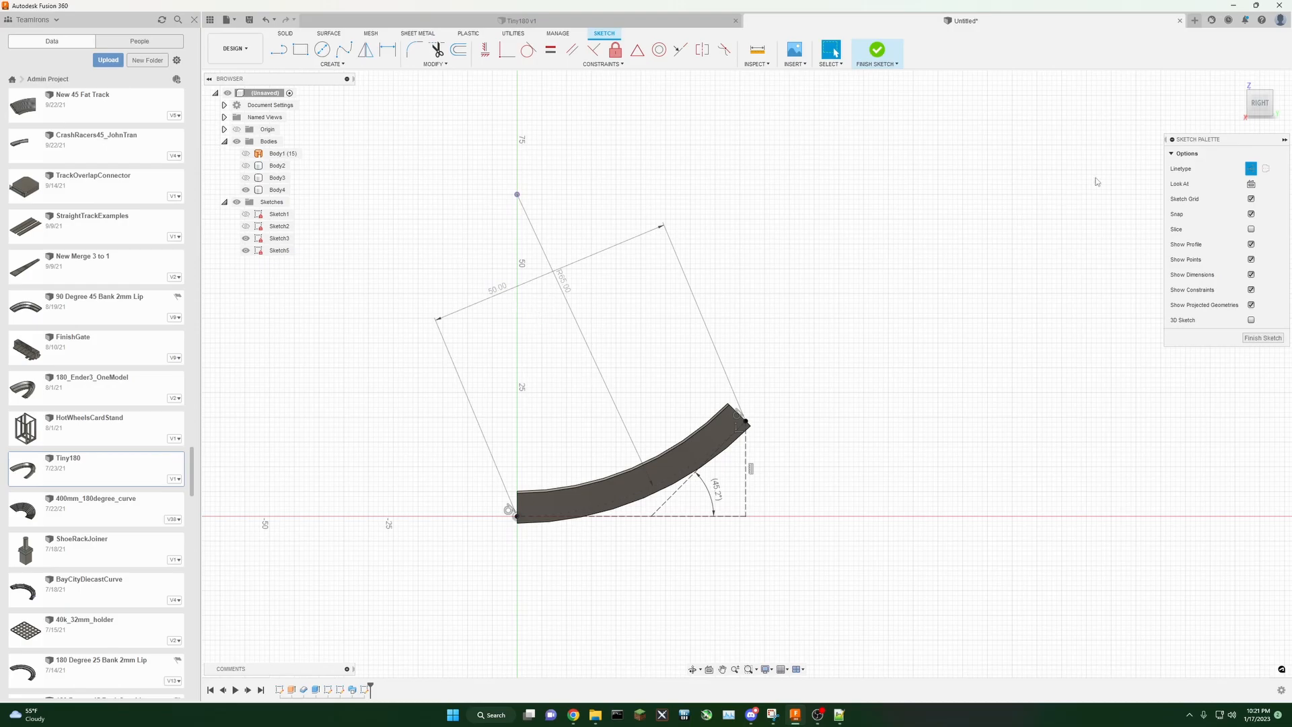
# Step: Finish the sketch
pyautogui.moveTo(1254, 108)
pyautogui.mouseDown()
pyautogui.moveTo(1277, 128)
pyautogui.moveTo(1242, 113)
pyautogui.moveTo(1260, 120)
pyautogui.mouseUp()
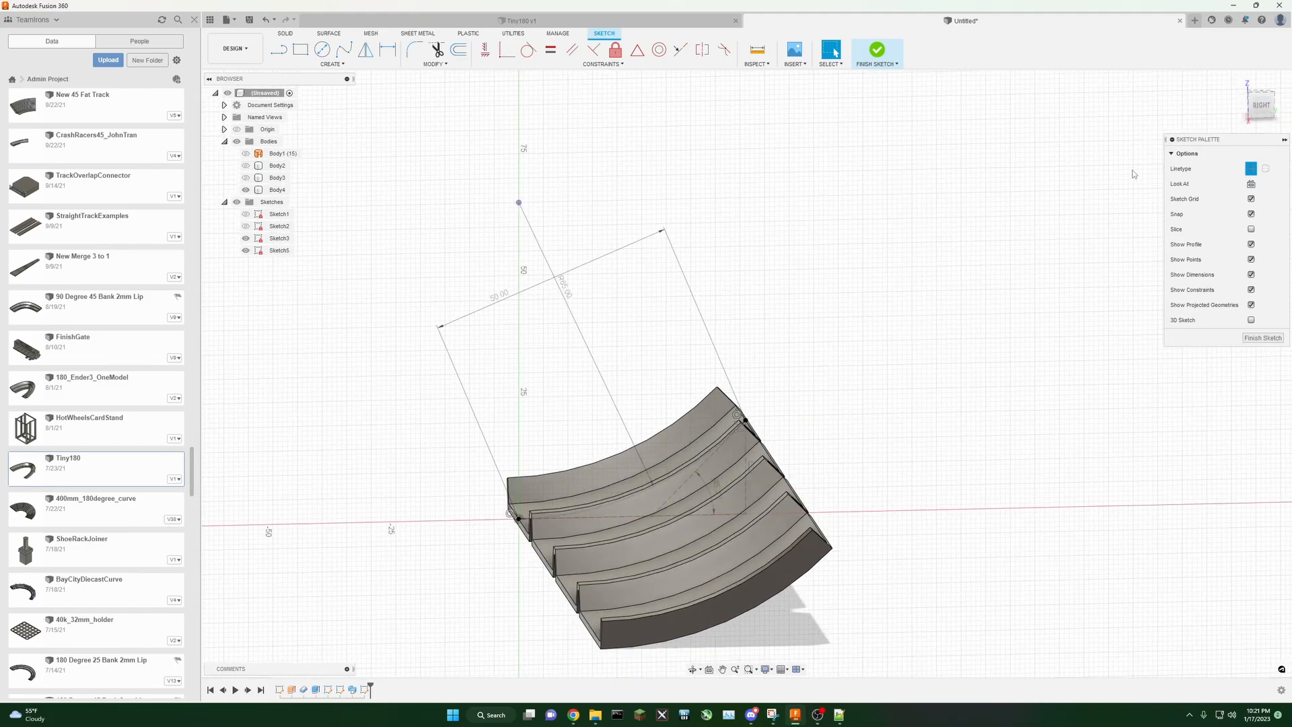
pyautogui.click(1265, 338)
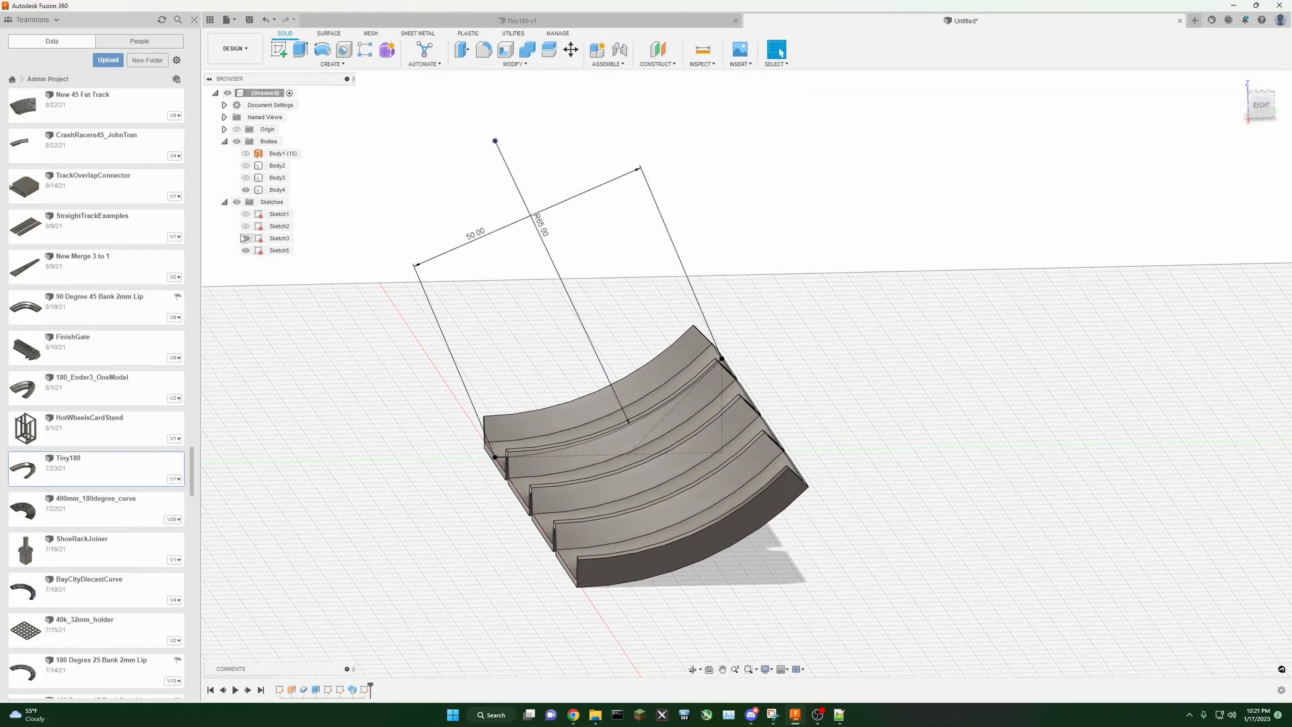
# Step: Hide the third sketch and inspect the curved track bodies
pyautogui.click(245, 238)
pyautogui.moveTo(545, 246); pyautogui.dragTo(613, 272, button='middle')
pyautogui.moveTo(1274, 116)
pyautogui.mouseDown()
pyautogui.moveTo(1241, 103)
pyautogui.moveTo(1257, 113)
pyautogui.moveTo(1243, 130)
pyautogui.moveTo(1272, 104)
pyautogui.moveTo(1248, 132)
pyautogui.mouseUp()
pyautogui.click(1261, 108)
pyautogui.moveTo(975, 261); pyautogui.dragTo(984, 188, button='middle')
pyautogui.scroll(-2, 985, 188)
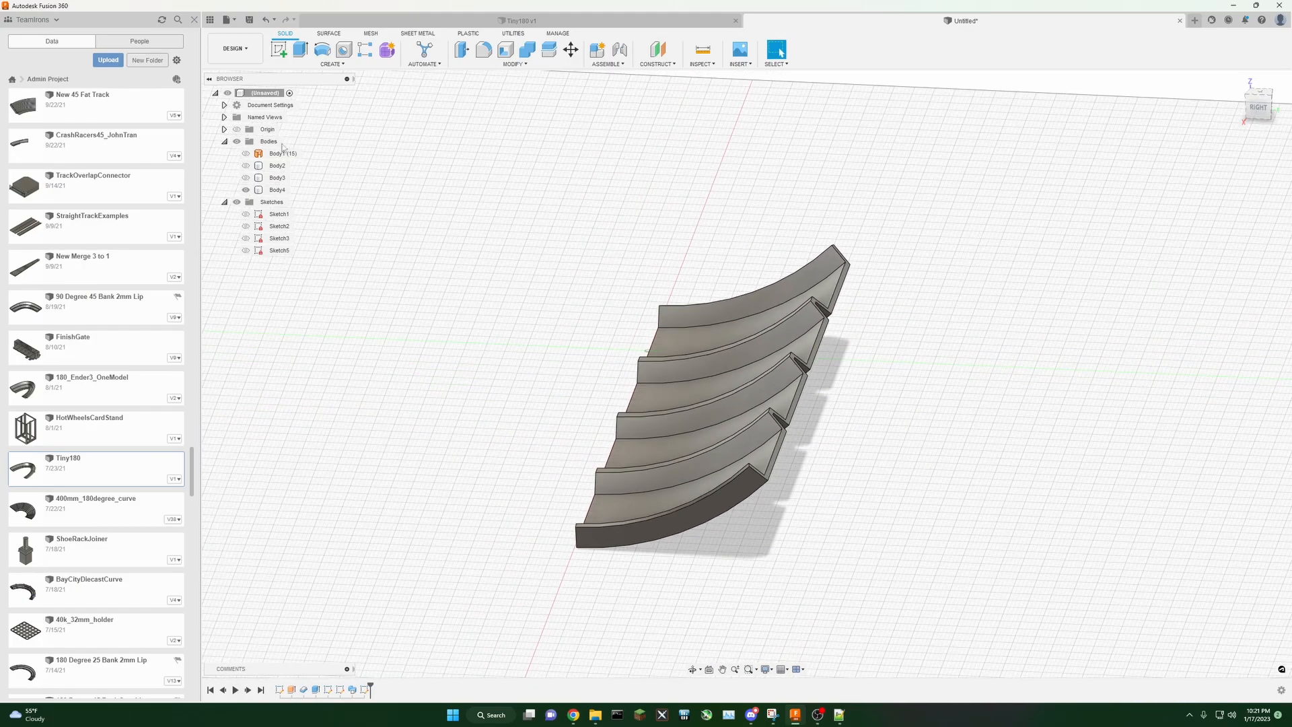
# Step: Start a new sketch on the origin plane at the end of the track
pyautogui.click(283, 57)
pyautogui.click(683, 313)
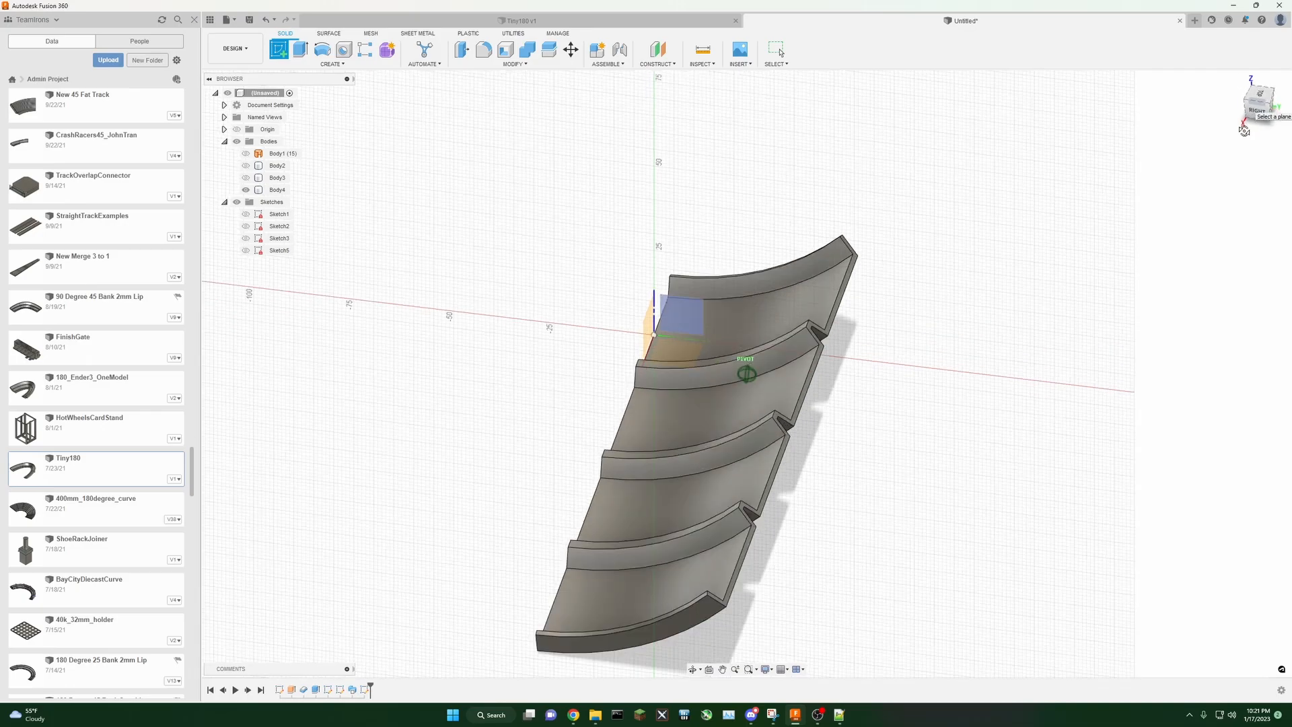
pyautogui.click(693, 309)
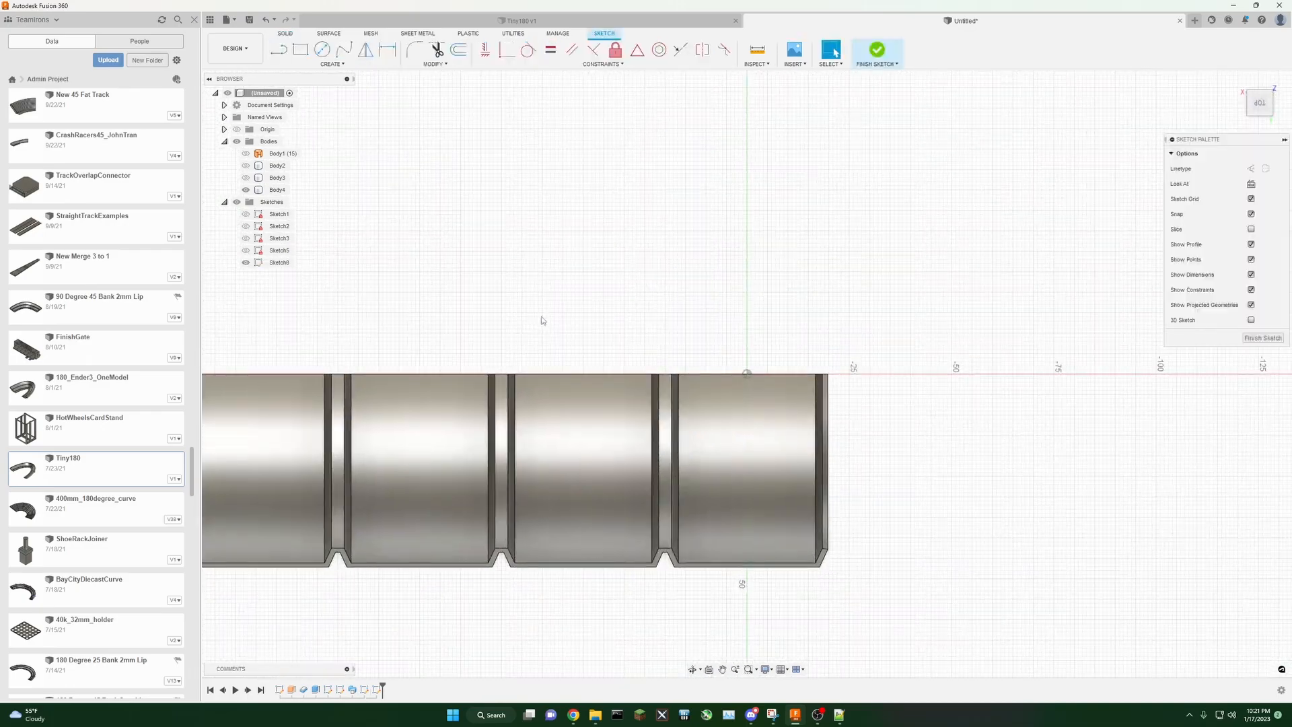
# Step: Project the fourth body's end profile into the new sketch
pyautogui.click(332, 64)
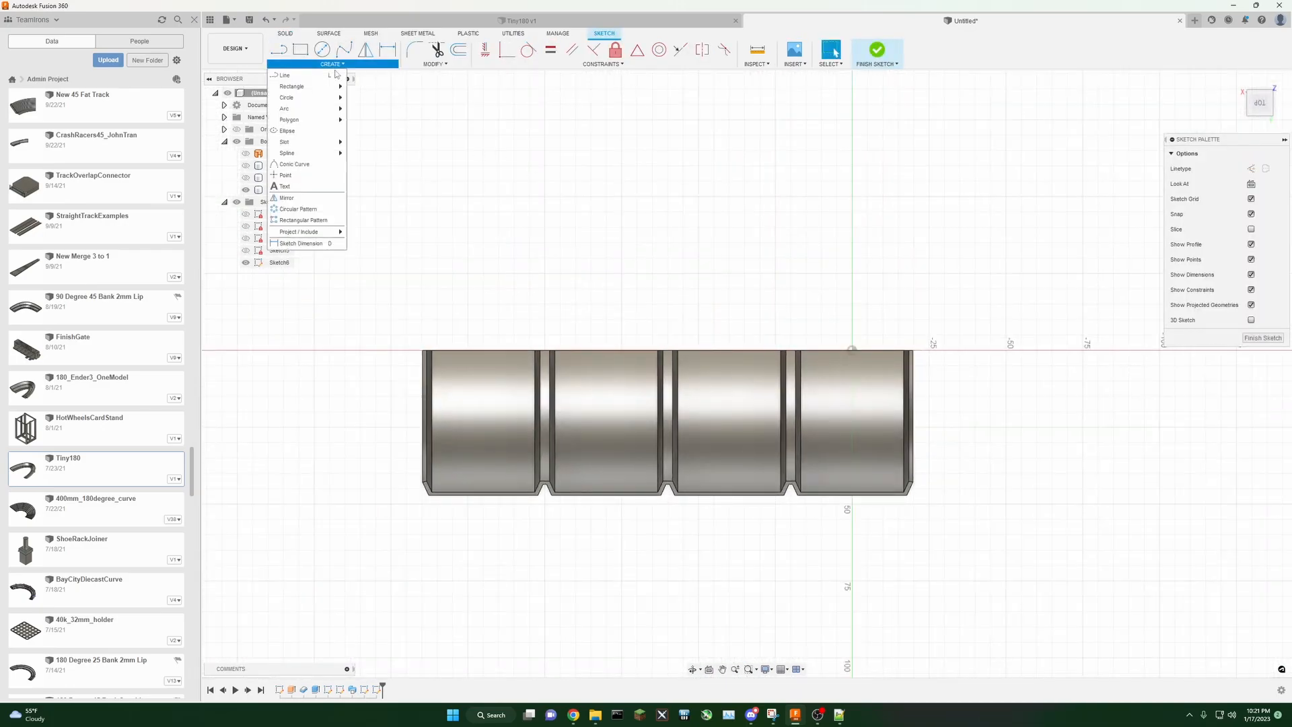
pyautogui.moveTo(303, 232)
pyautogui.click(377, 235)
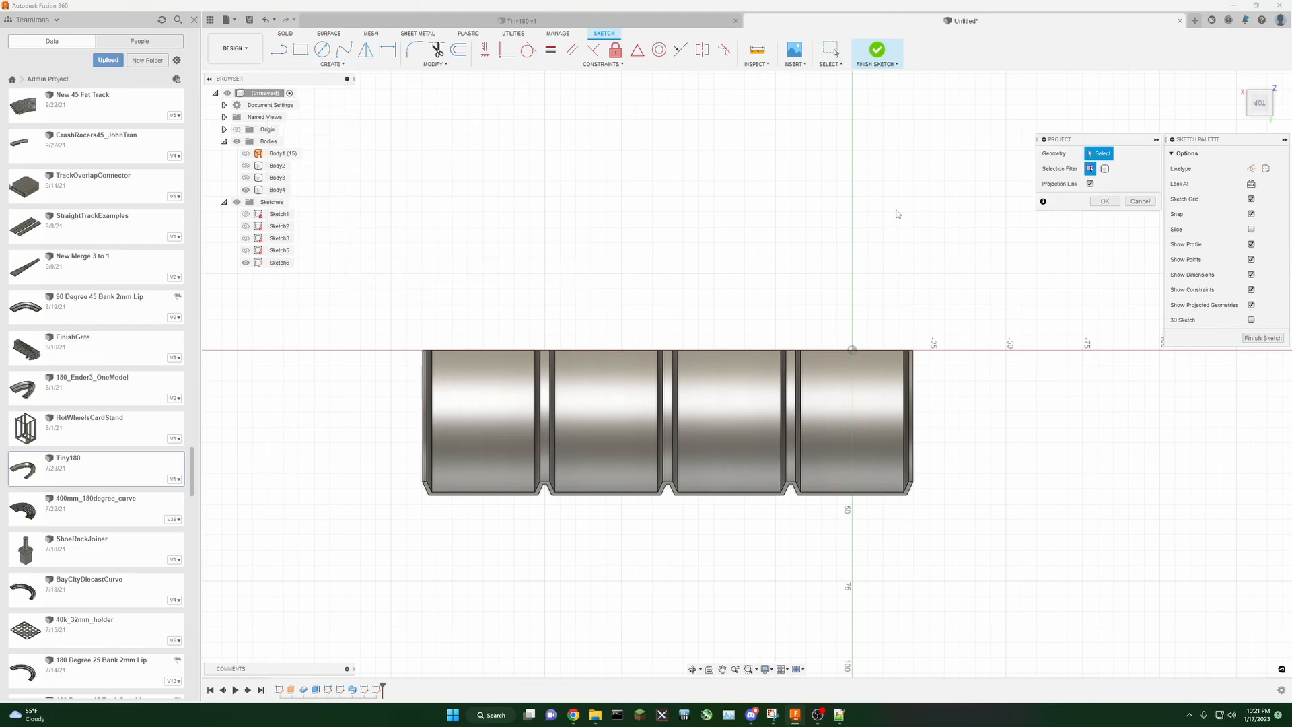
pyautogui.click(895, 385)
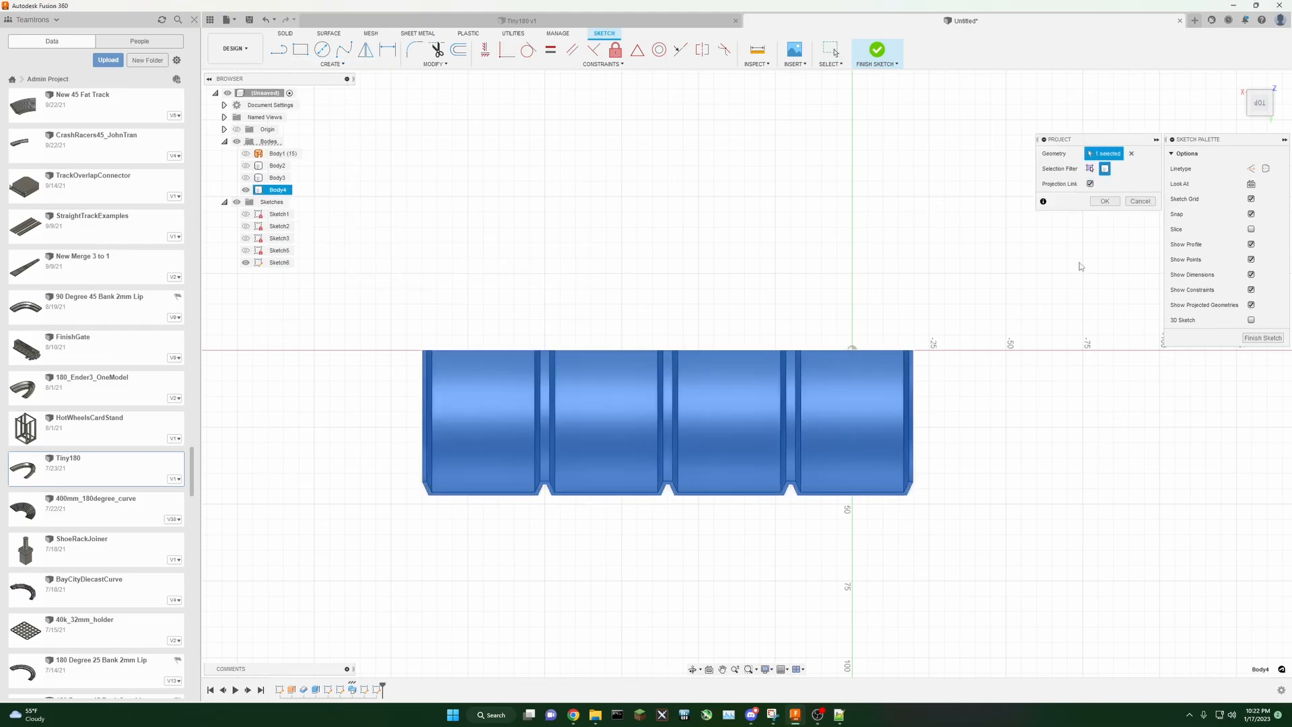
pyautogui.click(1105, 201)
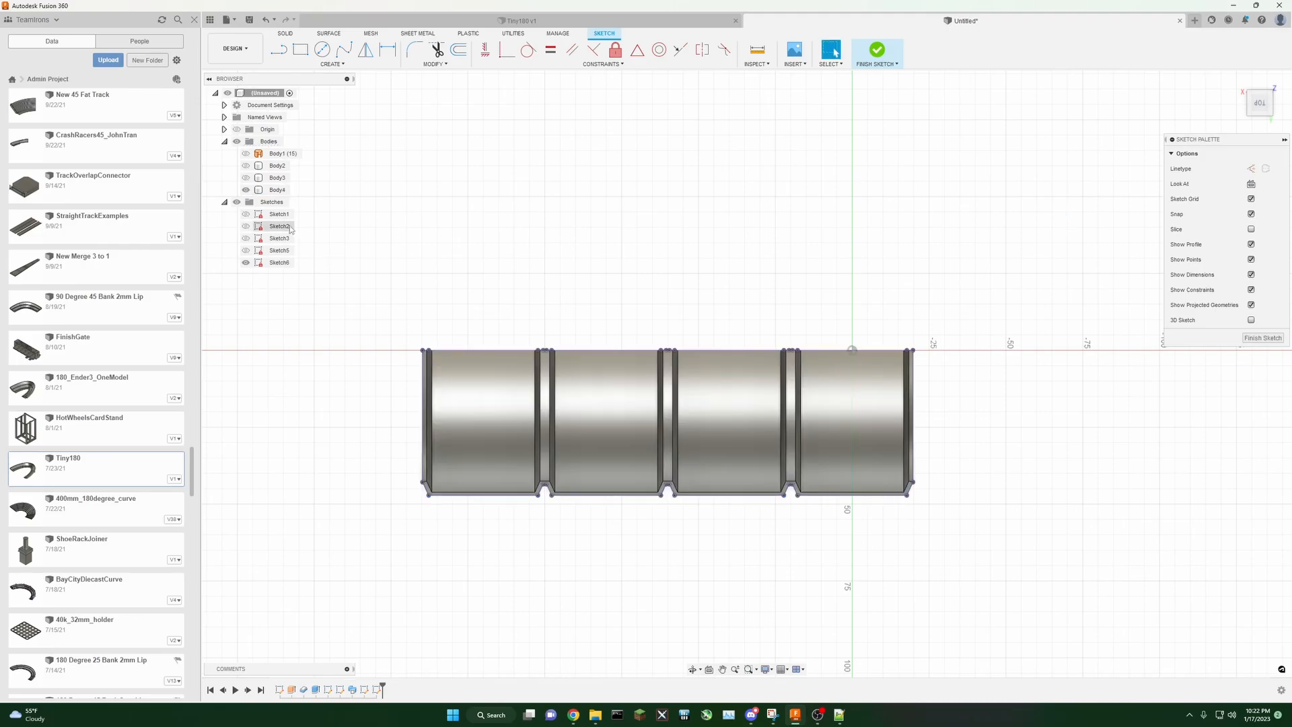
# Step: Hide the fourth body and draw a 30 by 30 mm rectangle at the profile's lower left corner
pyautogui.click(246, 190)
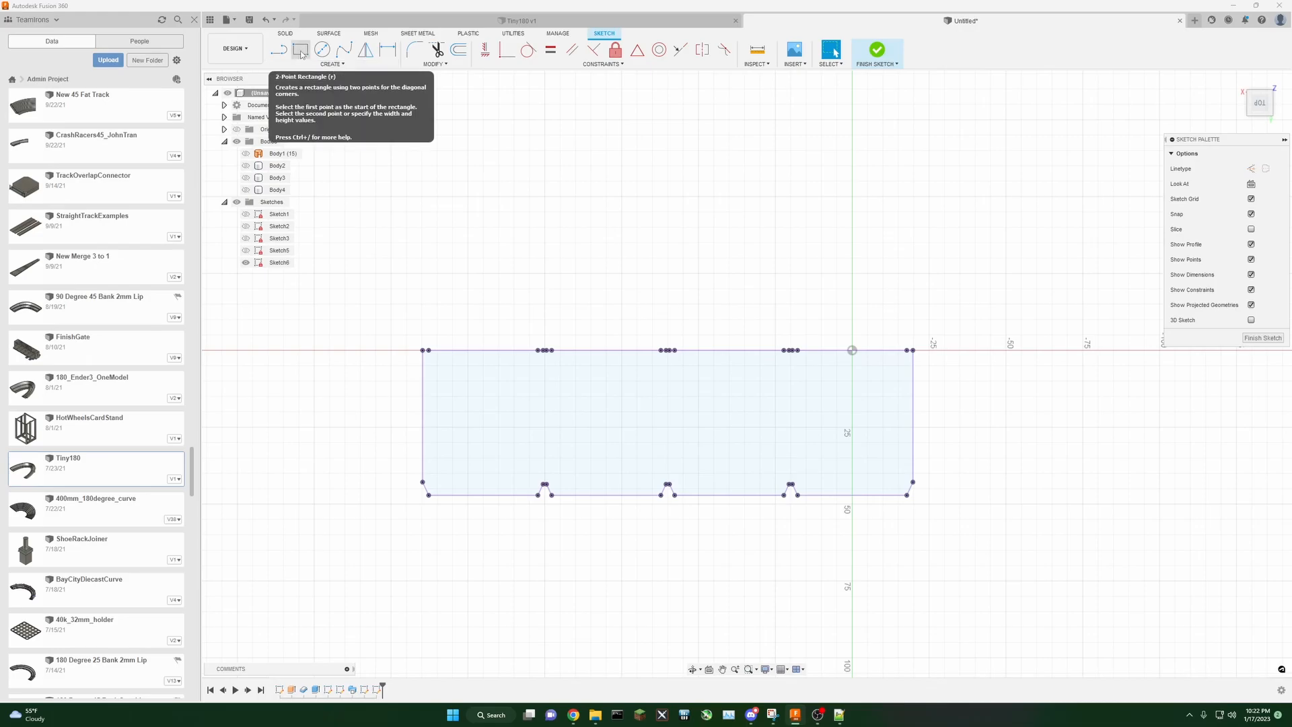
pyautogui.click(301, 51)
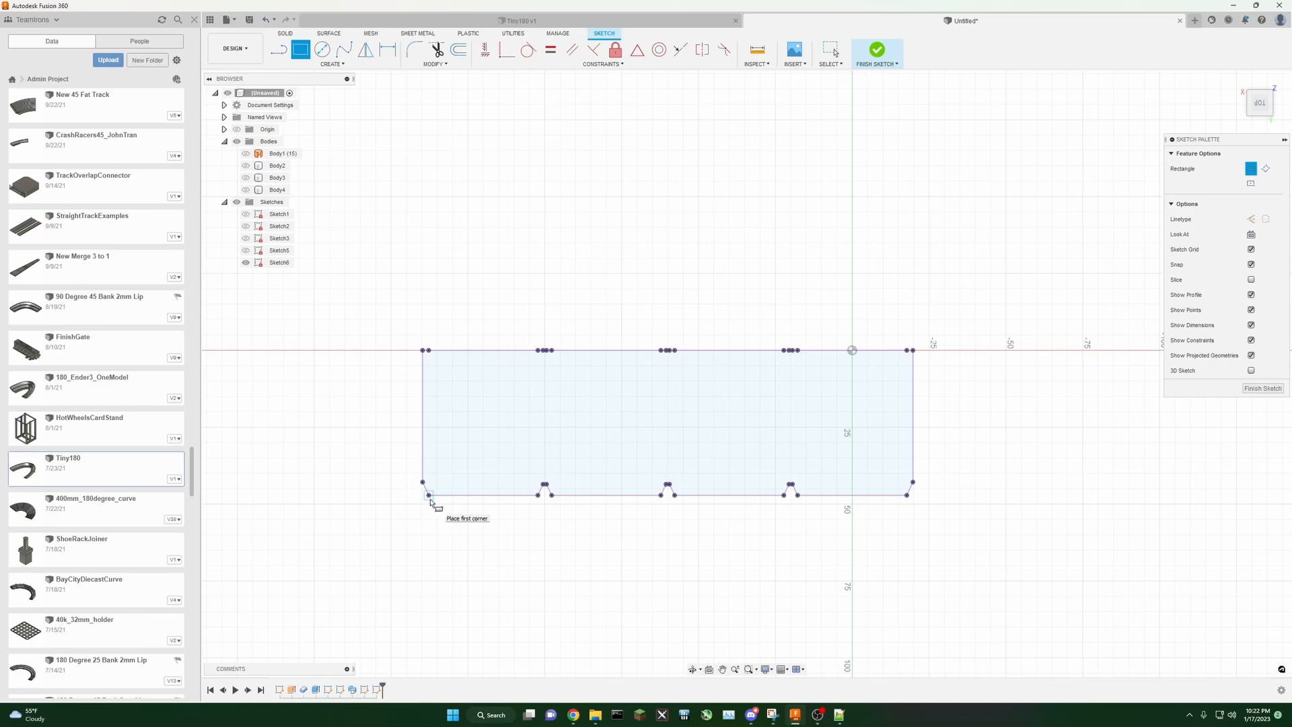
pyautogui.click(430, 496)
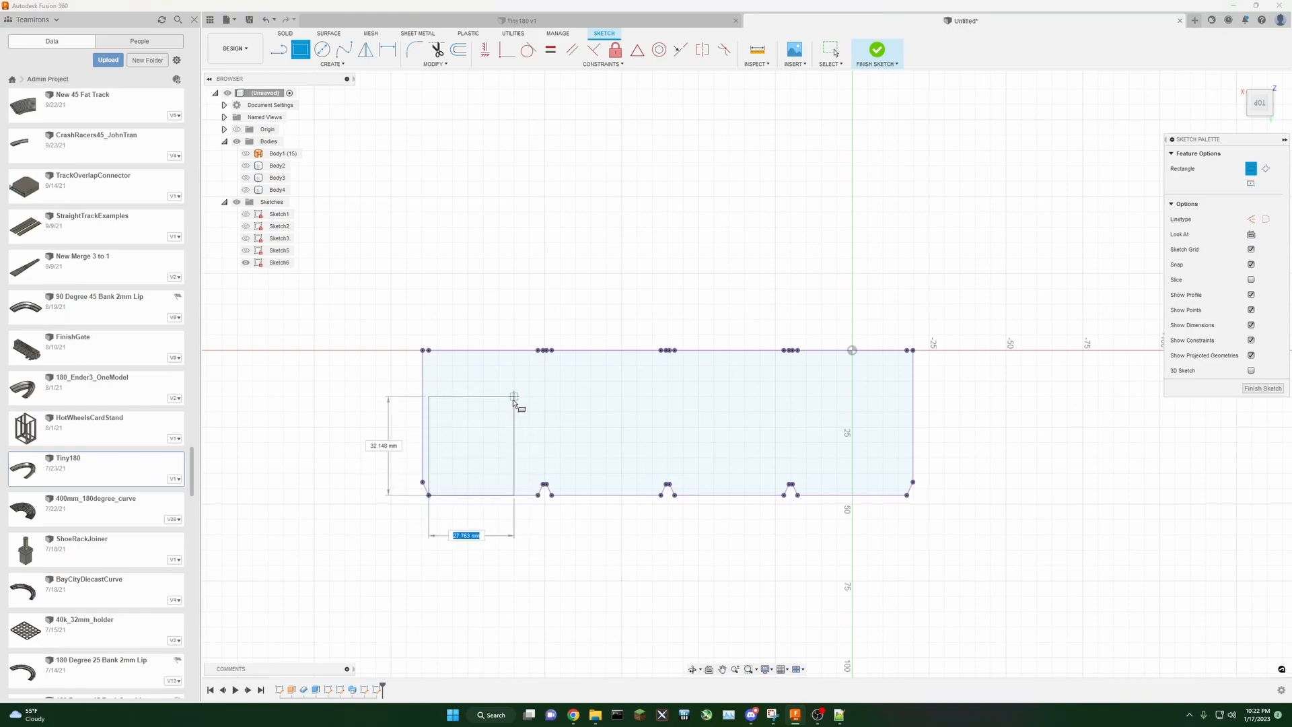
pyautogui.write('30')
pyautogui.press('Tab')
pyautogui.write('30')
pyautogui.press('Return')
pyautogui.press('Escape')
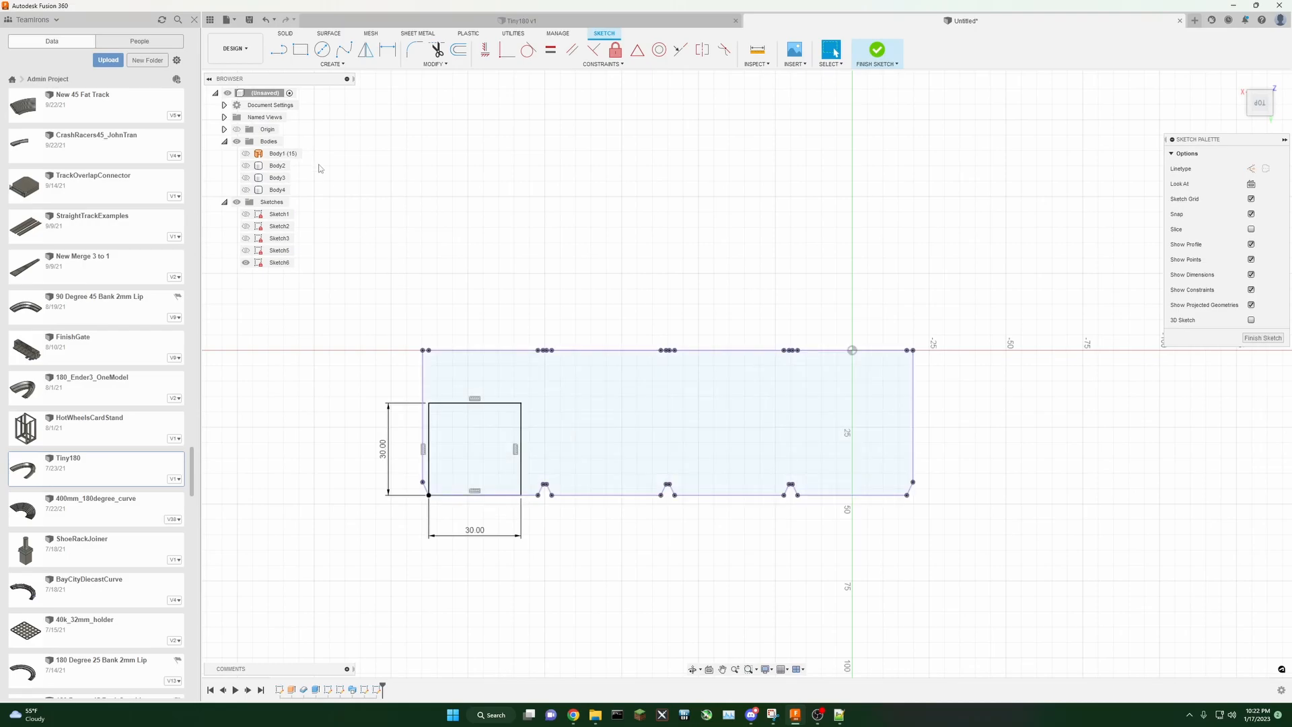
# Step: Draw a 30 by 30 mm rectangle at the profile's lower right corner and finish the sketch
pyautogui.click(299, 51)
pyautogui.click(908, 496)
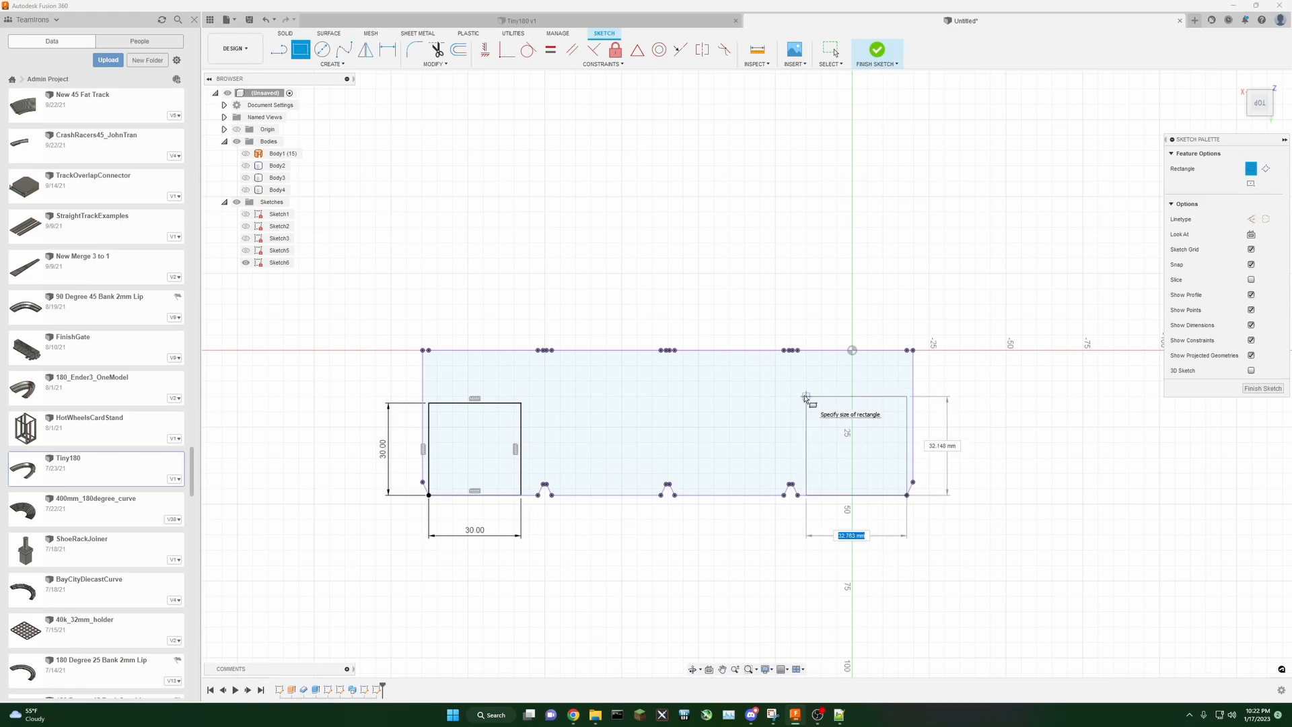
pyautogui.press('Tab')
pyautogui.write('30')
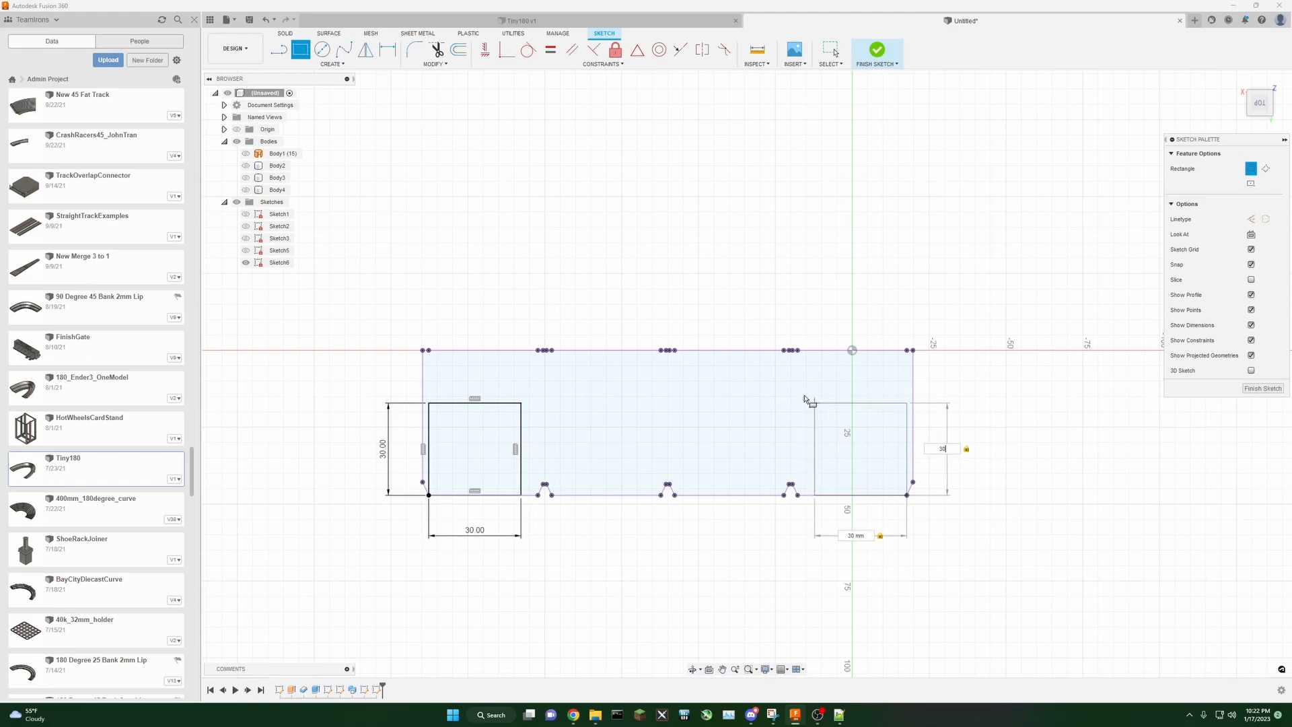
pyautogui.press('Return')
pyautogui.press('Escape')
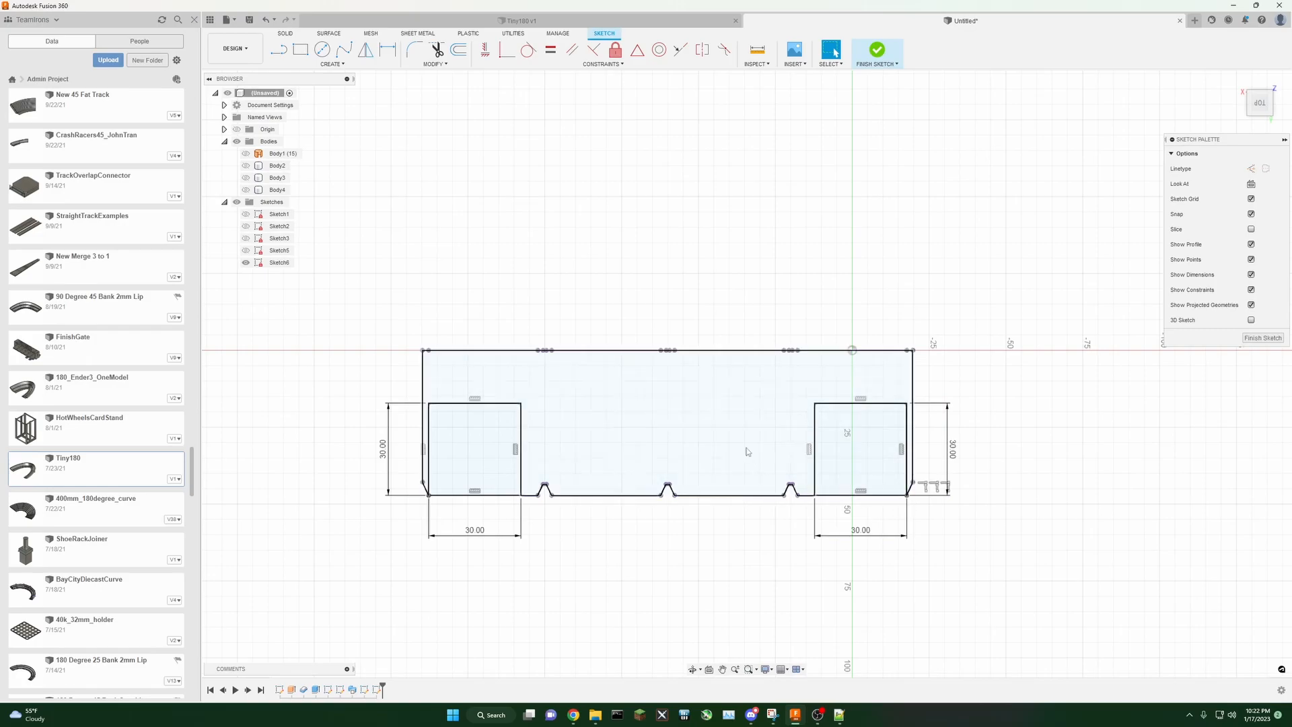
pyautogui.click(1255, 338)
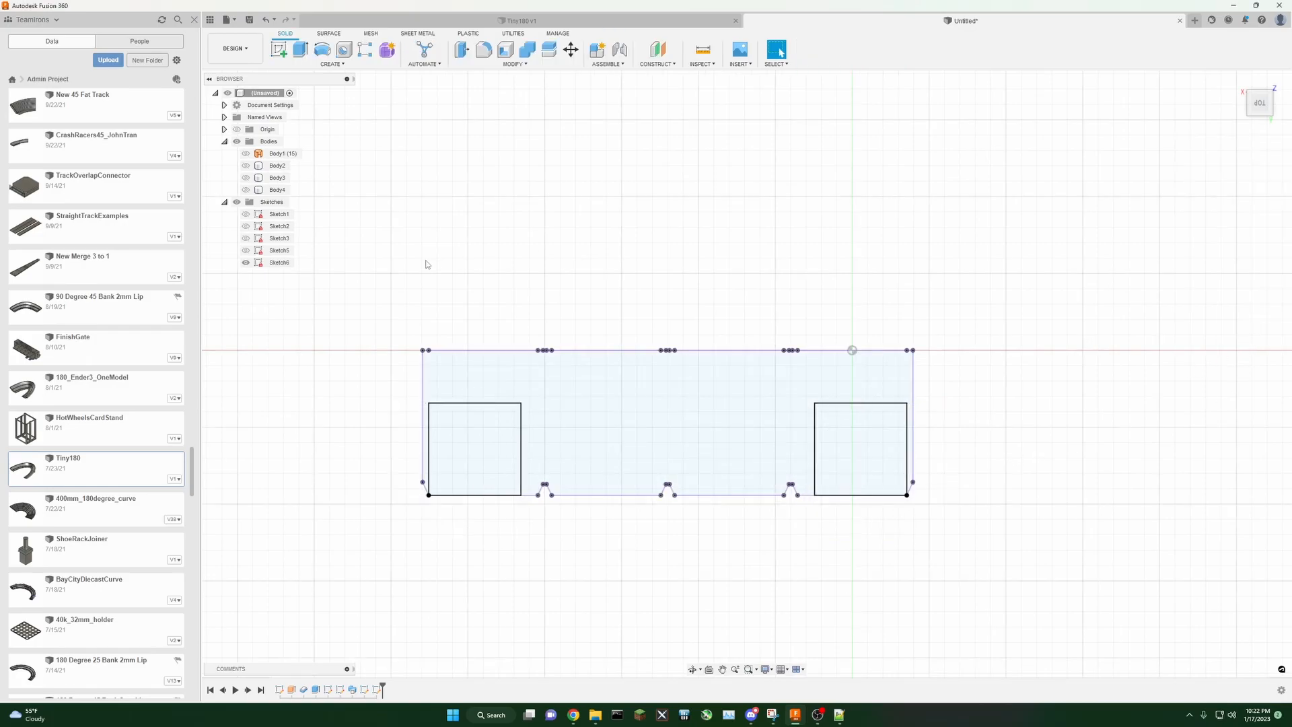
# Step: Show the fourth body and start extruding the left square To Object, up to the track body
pyautogui.click(245, 190)
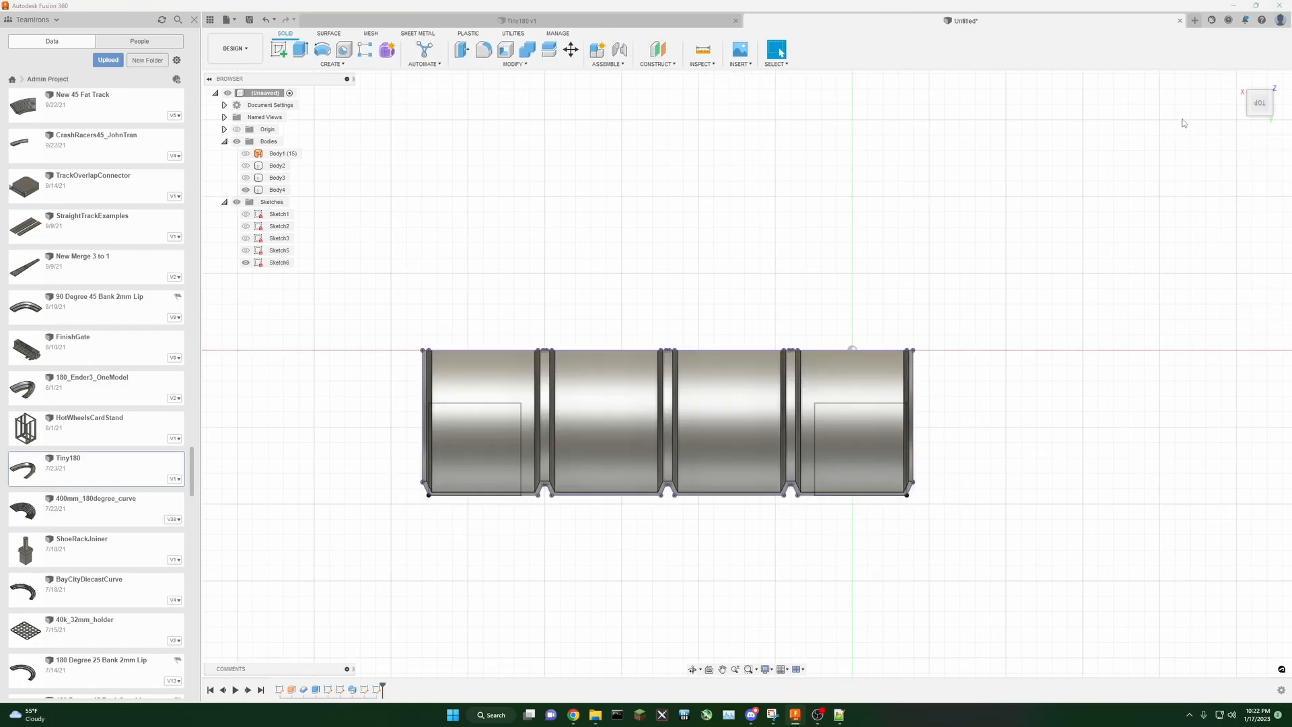
pyautogui.moveTo(1260, 106)
pyautogui.mouseDown()
pyautogui.moveTo(1277, 61)
pyautogui.moveTo(1268, 77)
pyautogui.mouseUp()
pyautogui.scroll(3, 607, 483)
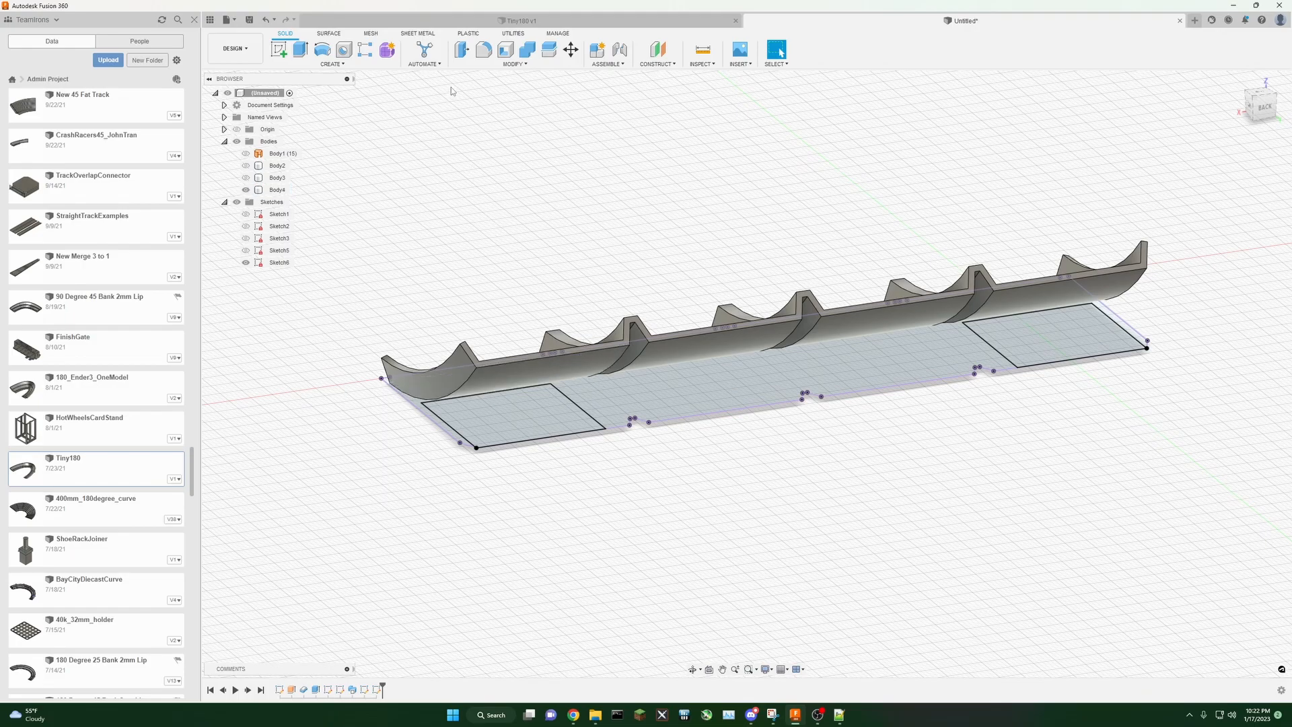
pyautogui.click(300, 49)
pyautogui.click(511, 421)
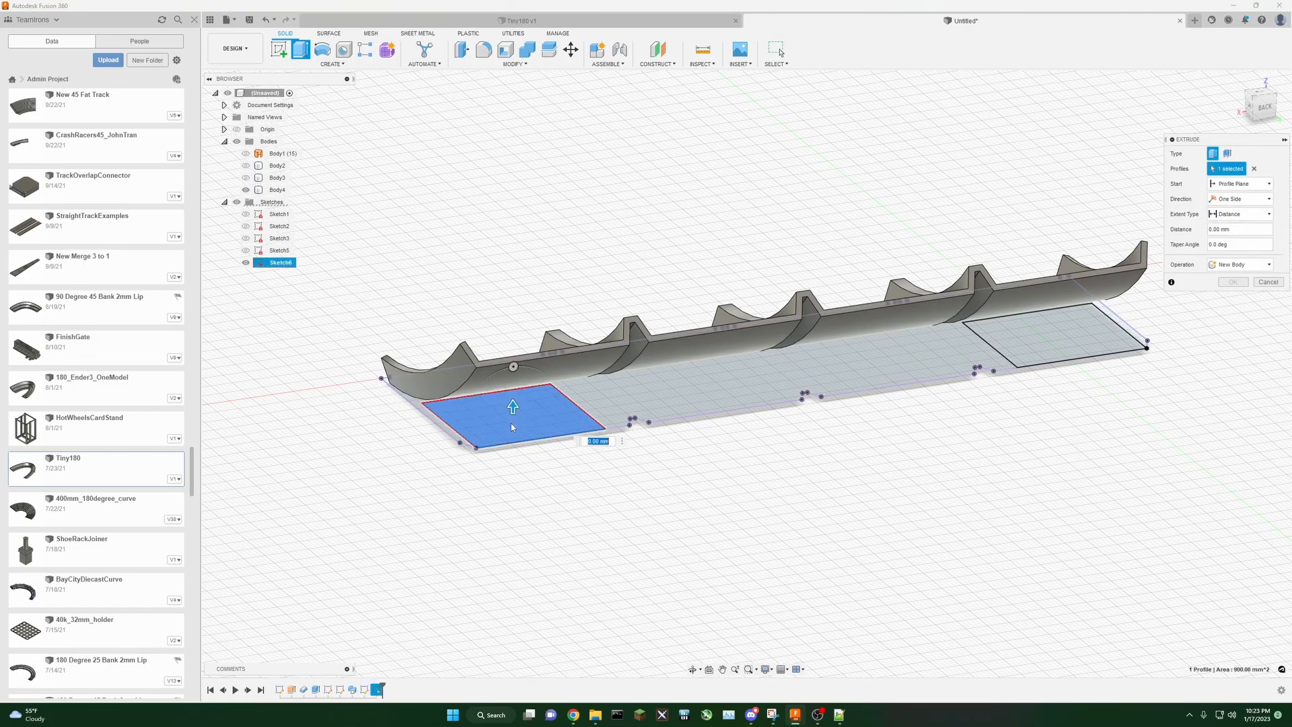
pyautogui.click(1244, 123)
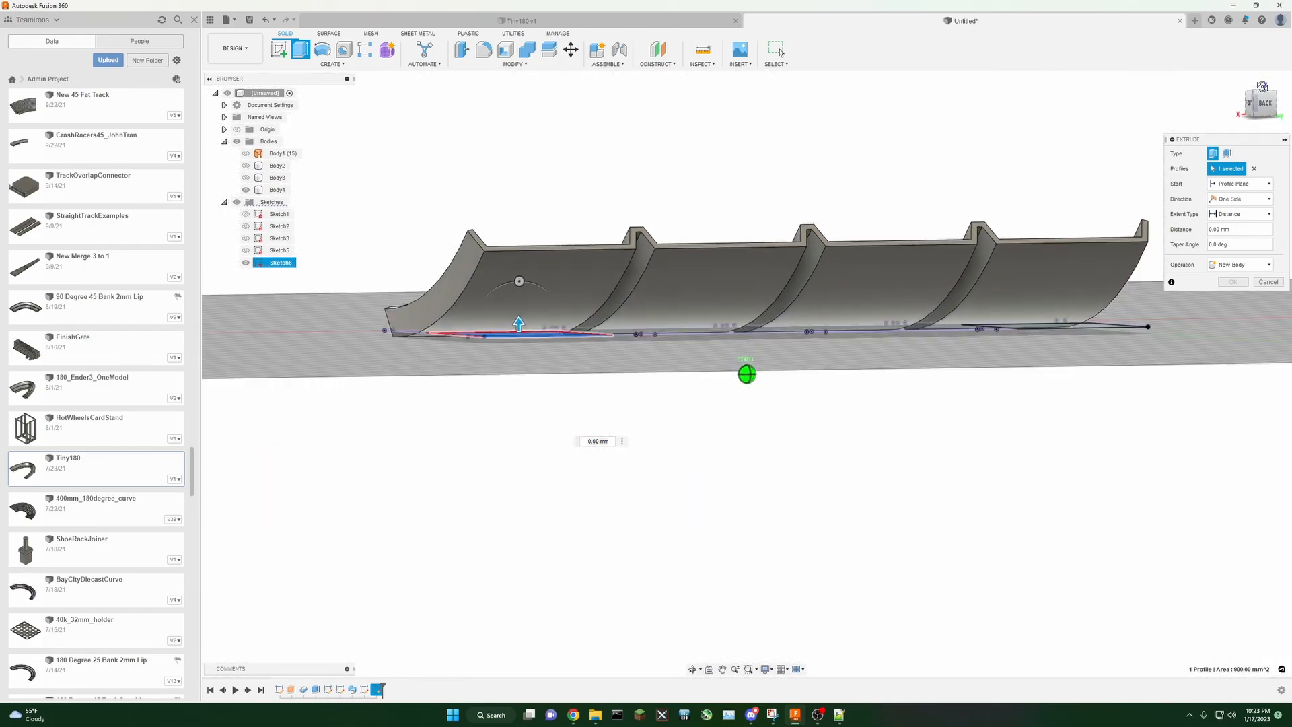
pyautogui.click(1245, 214)
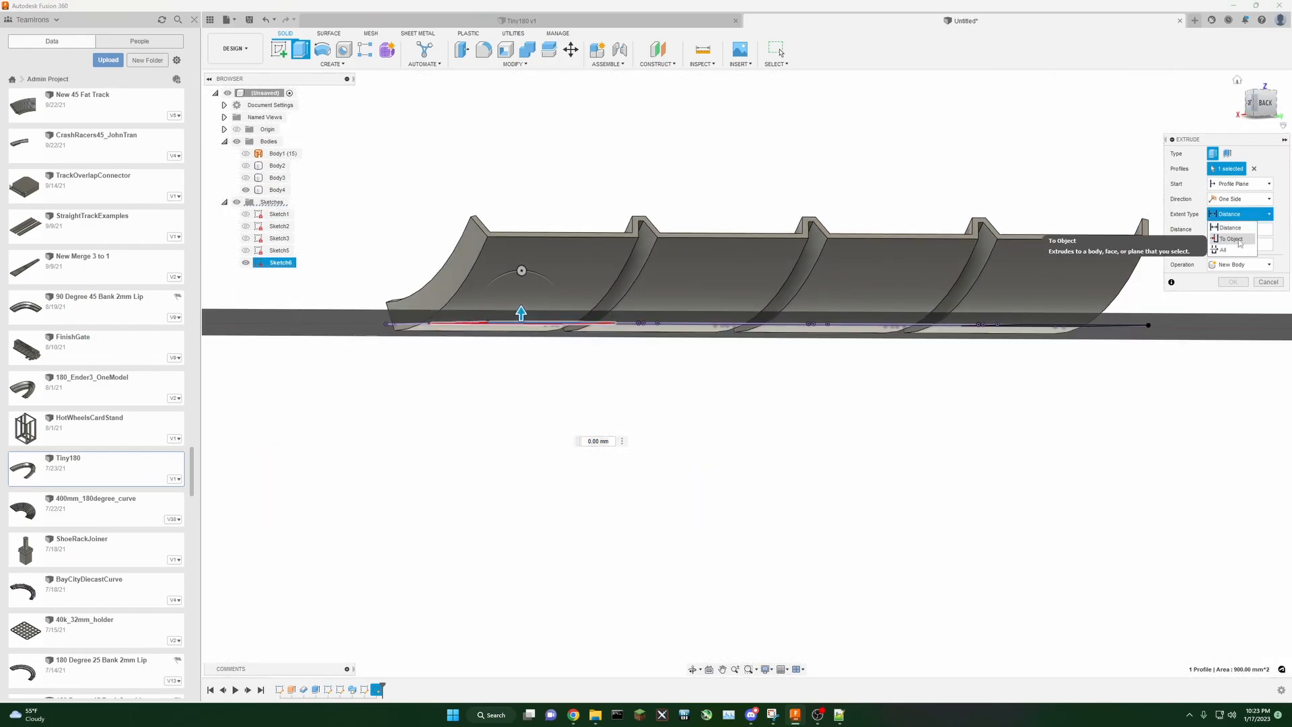
pyautogui.click(1236, 240)
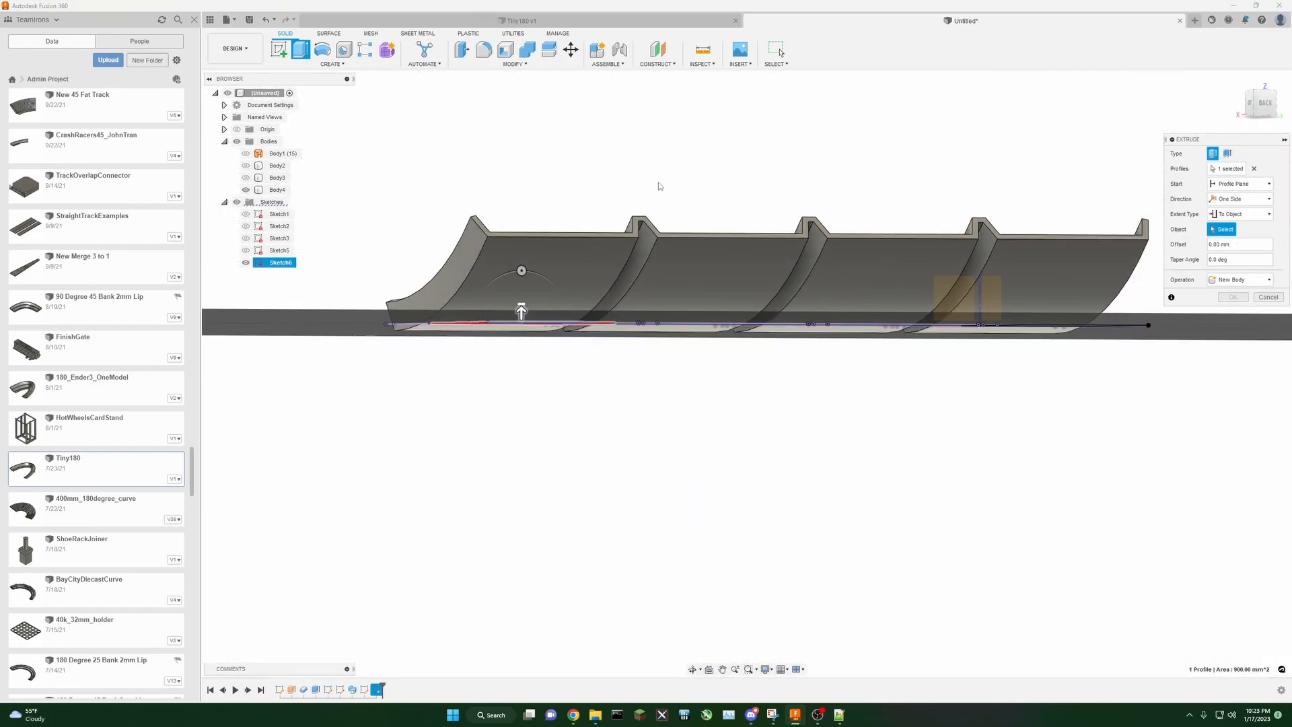
pyautogui.click(555, 260)
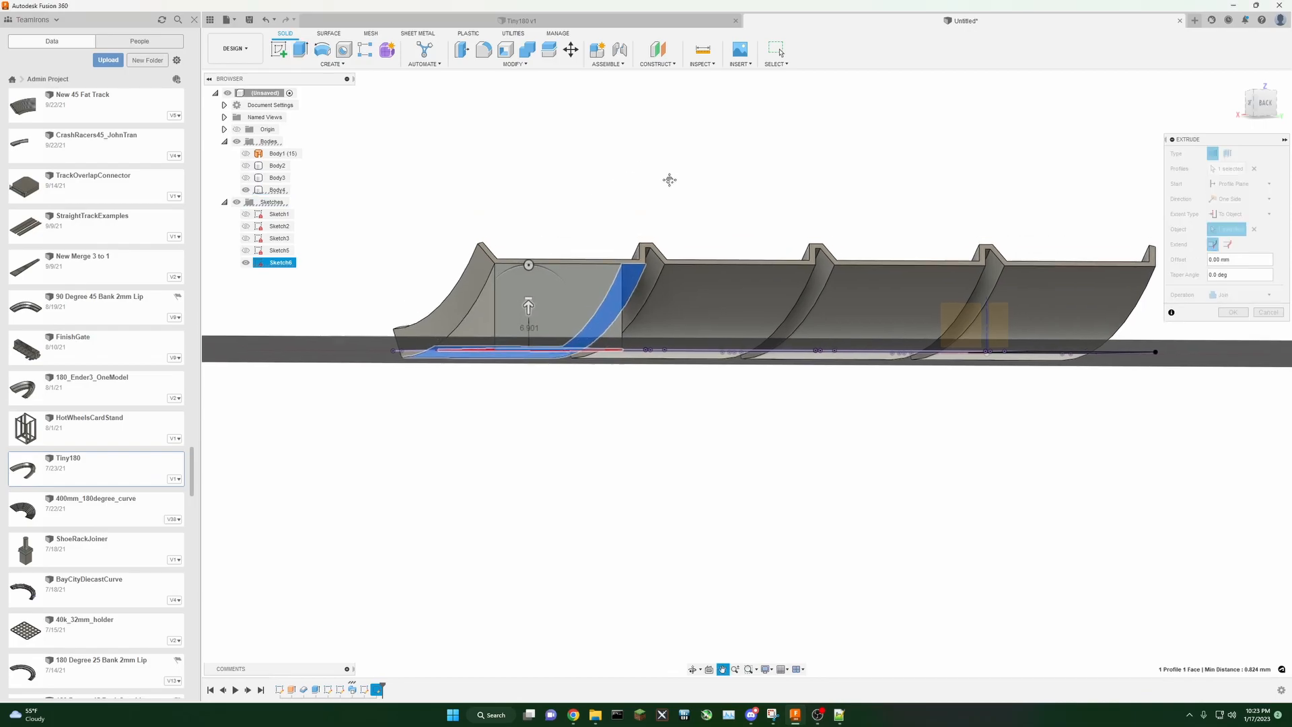
# Step: Try to add the right square to the same To Object extrusion
pyautogui.click(1264, 103)
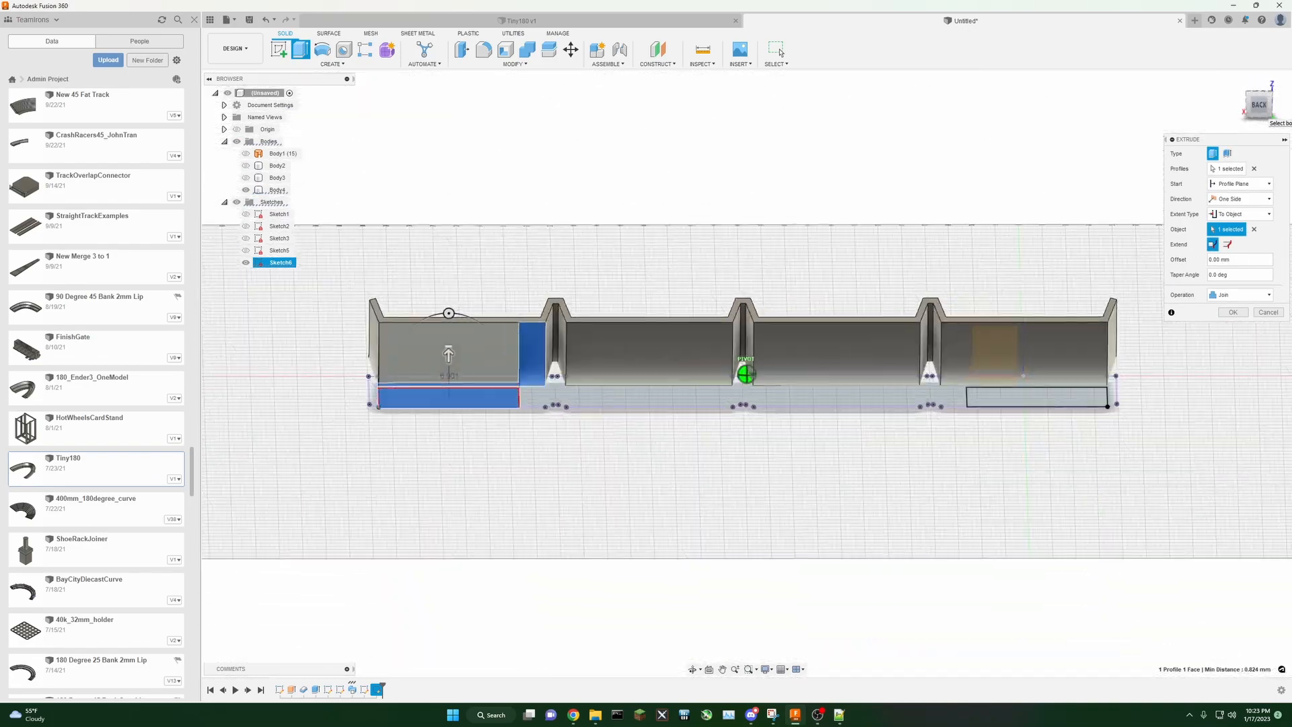
pyautogui.moveTo(1264, 104)
pyautogui.mouseDown()
pyautogui.moveTo(1249, 111)
pyautogui.moveTo(1266, 121)
pyautogui.moveTo(1276, 108)
pyautogui.mouseUp()
pyautogui.click(1227, 169)
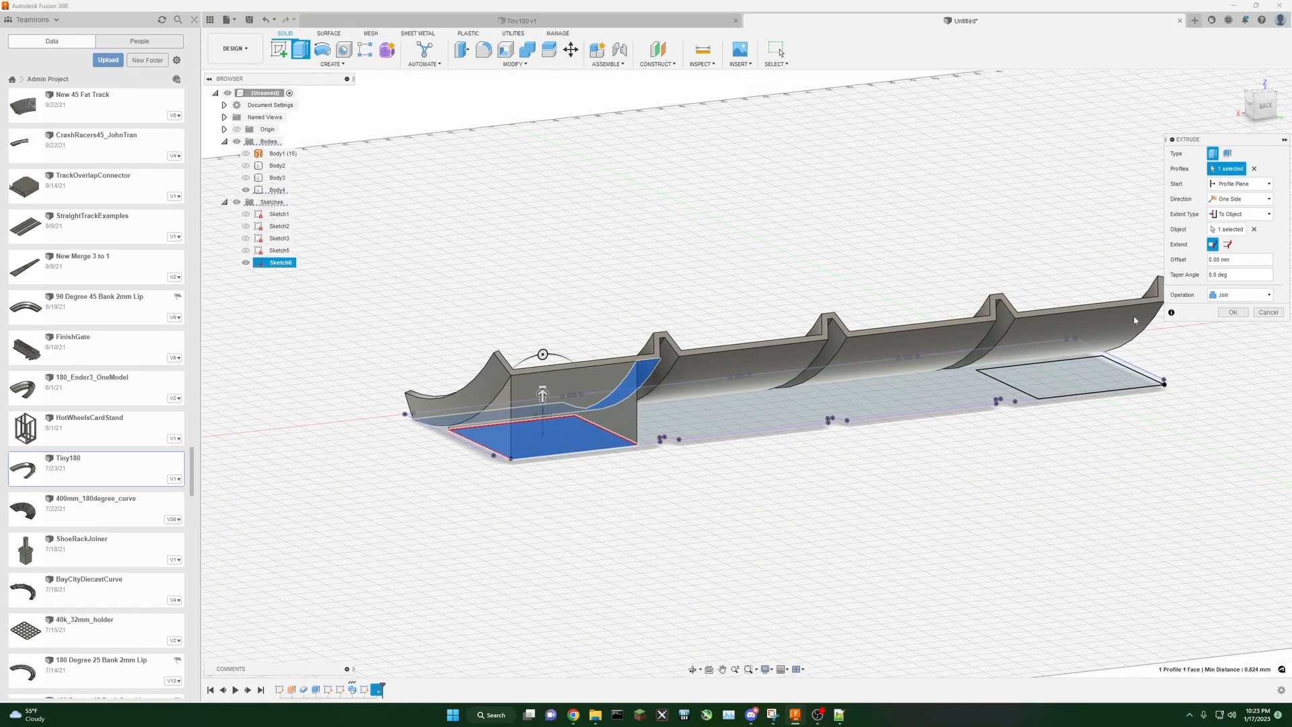
pyautogui.click(1070, 375)
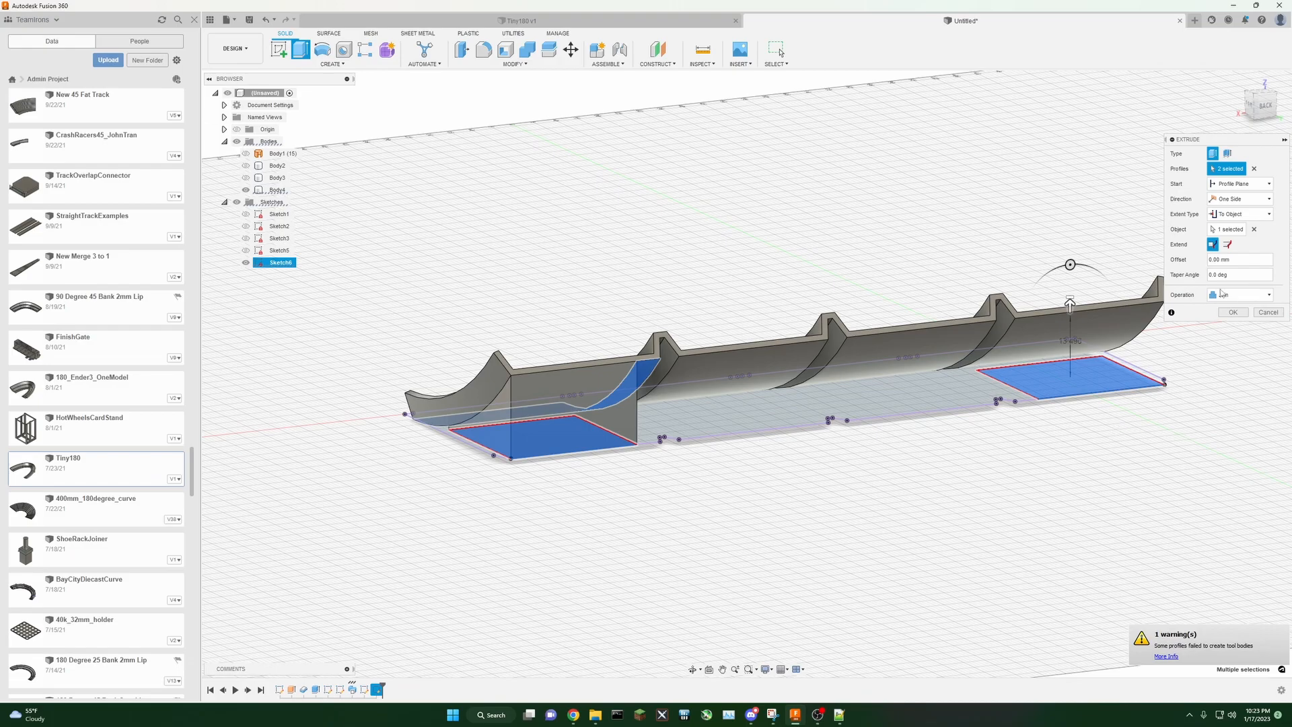
pyautogui.click(1228, 229)
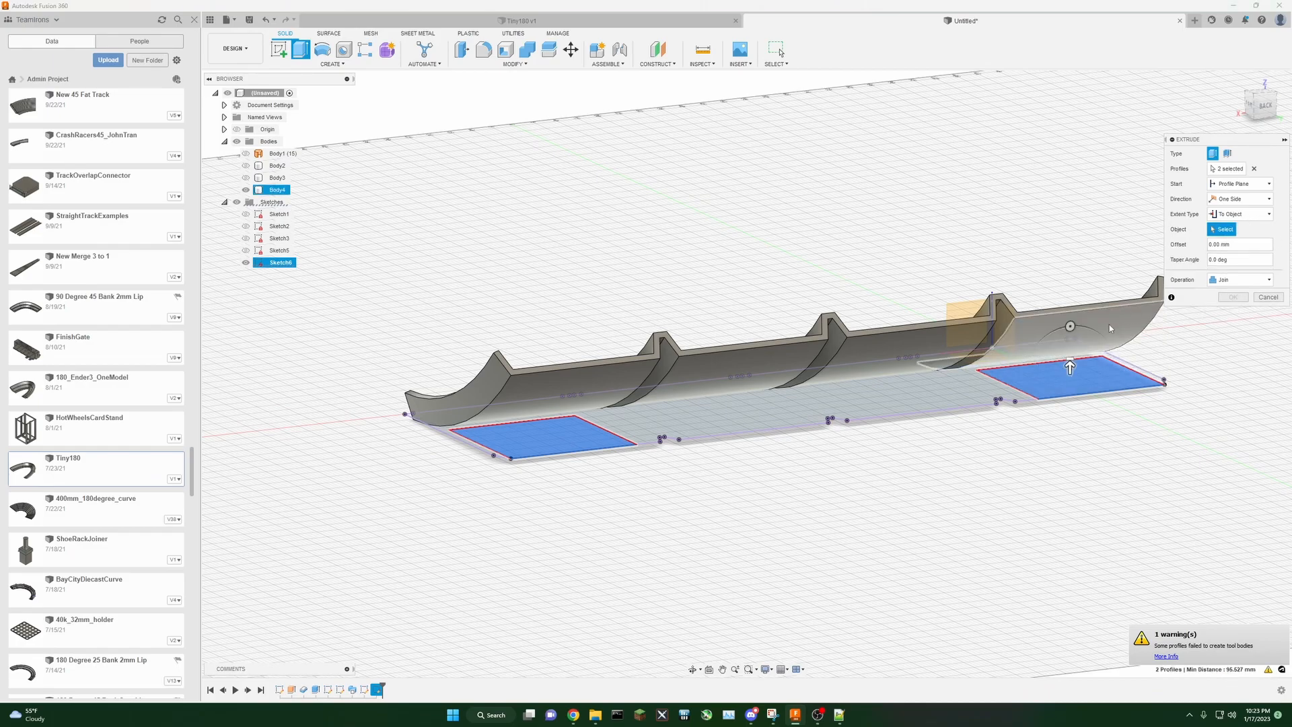
pyautogui.click(574, 388)
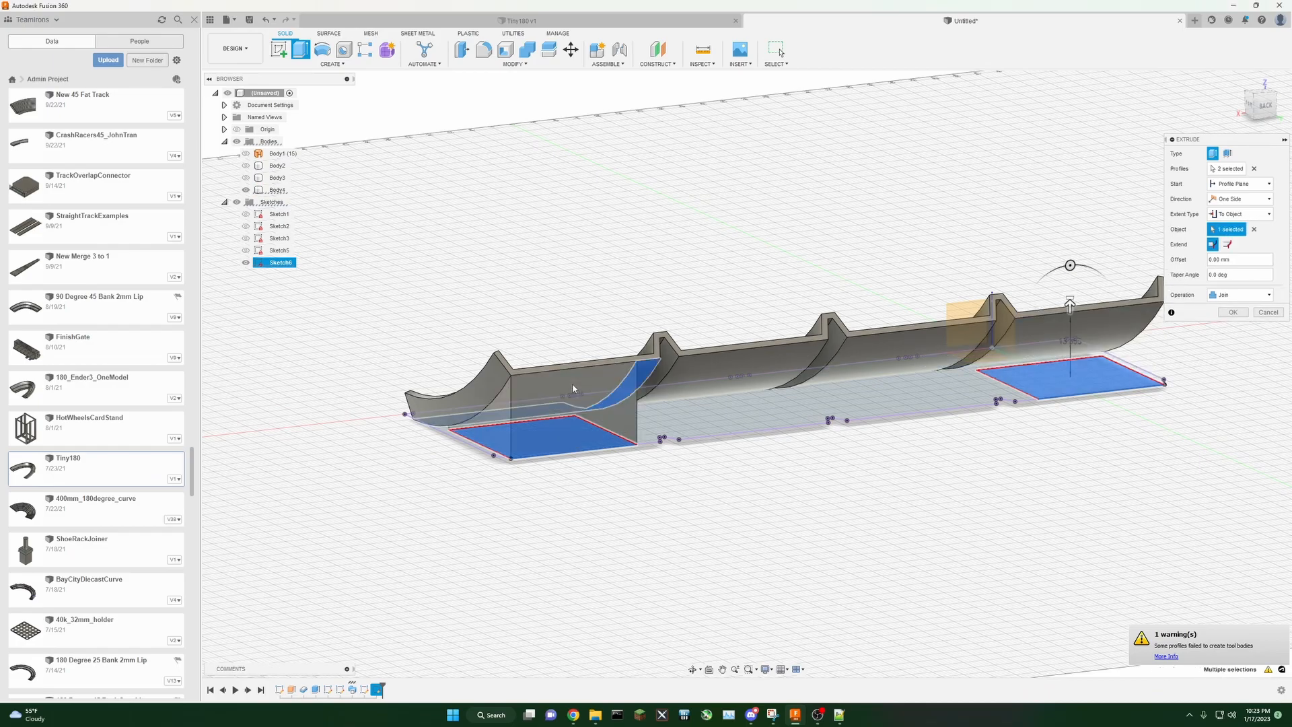
# Step: Limit the extrusion to the left square alone and join it to the track body
pyautogui.click(1253, 168)
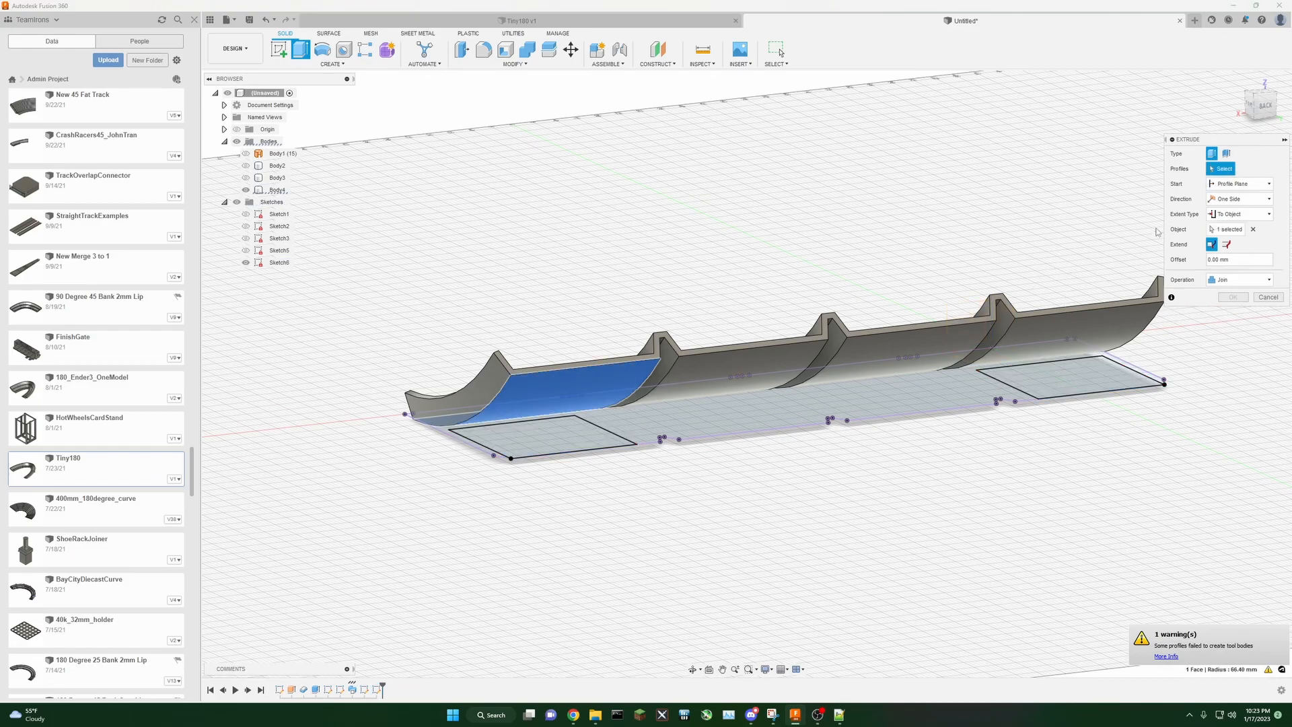
pyautogui.click(543, 436)
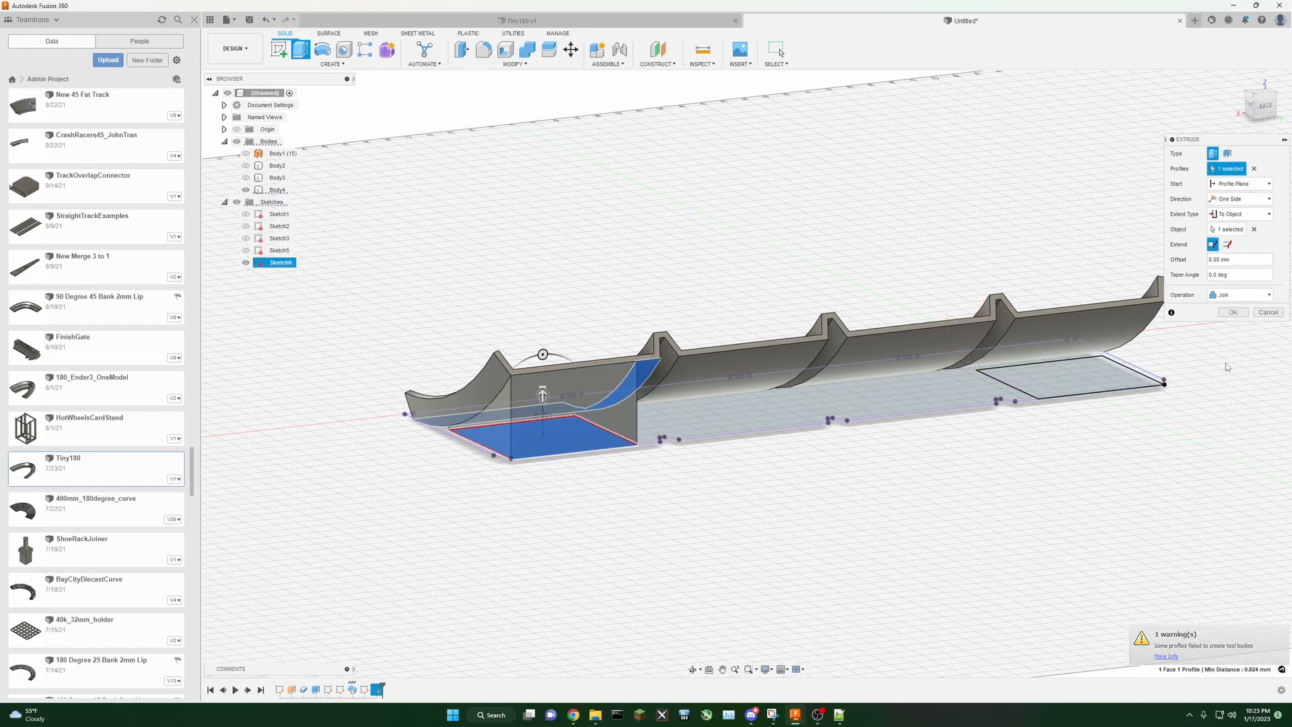
pyautogui.click(1233, 312)
# Step: Extrude the right square To Object, up to the track body, joining it
pyautogui.moveTo(1069, 459); pyautogui.dragTo(1050, 478, button='middle')
pyautogui.moveTo(1261, 107)
pyautogui.mouseDown()
pyautogui.moveTo(1233, 67)
pyautogui.moveTo(1268, 73)
pyautogui.moveTo(1278, 95)
pyautogui.moveTo(1265, 113)
pyautogui.mouseUp()
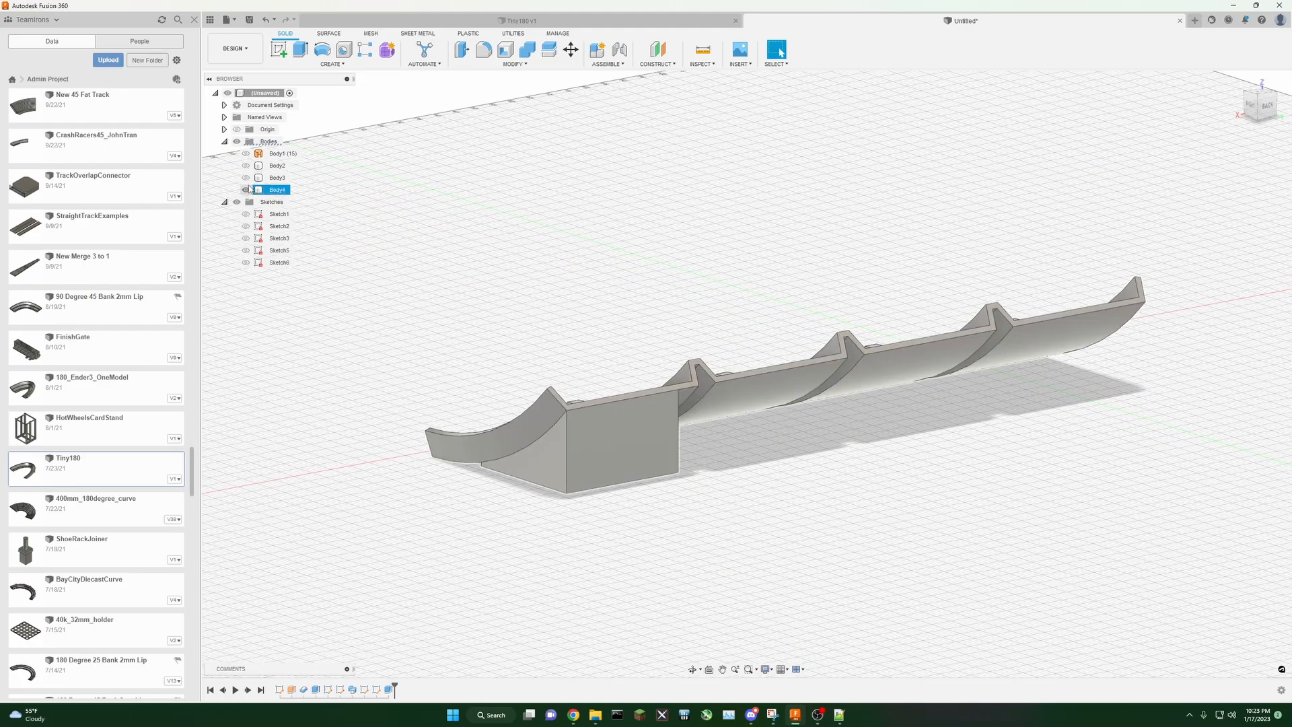
pyautogui.click(300, 50)
pyautogui.click(1035, 382)
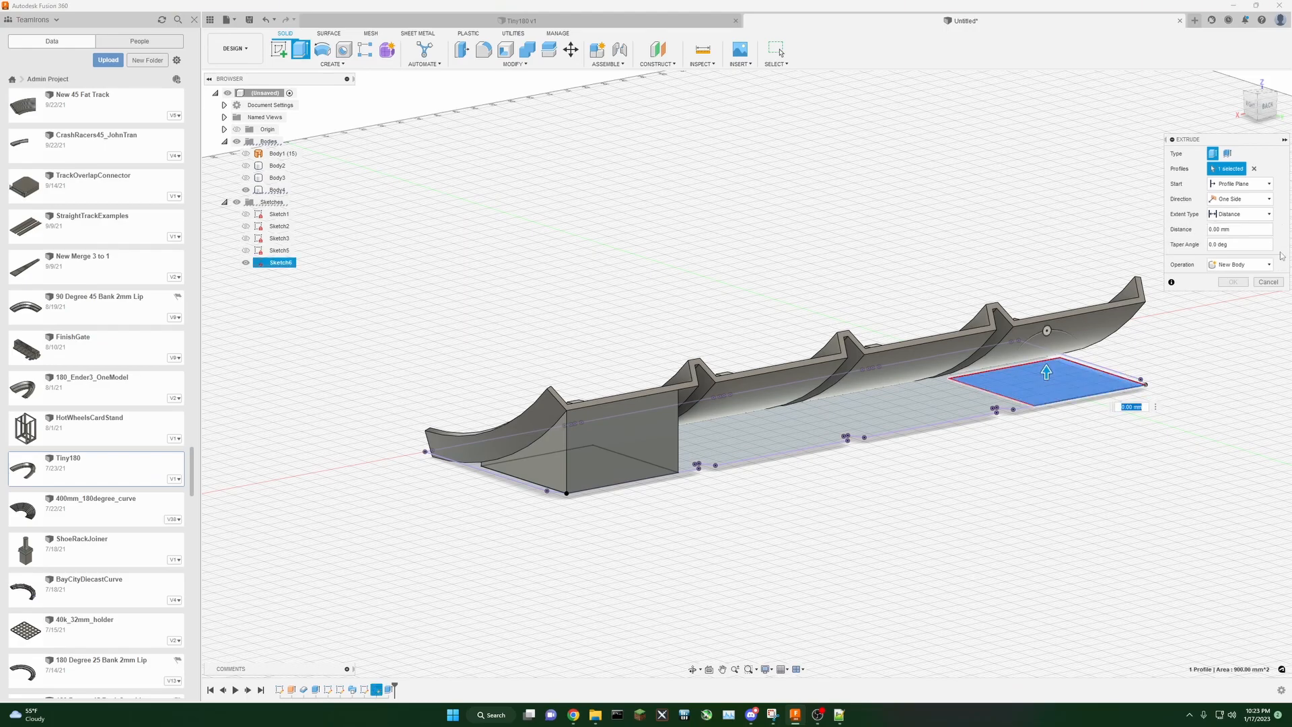
pyautogui.click(1268, 214)
pyautogui.click(1238, 238)
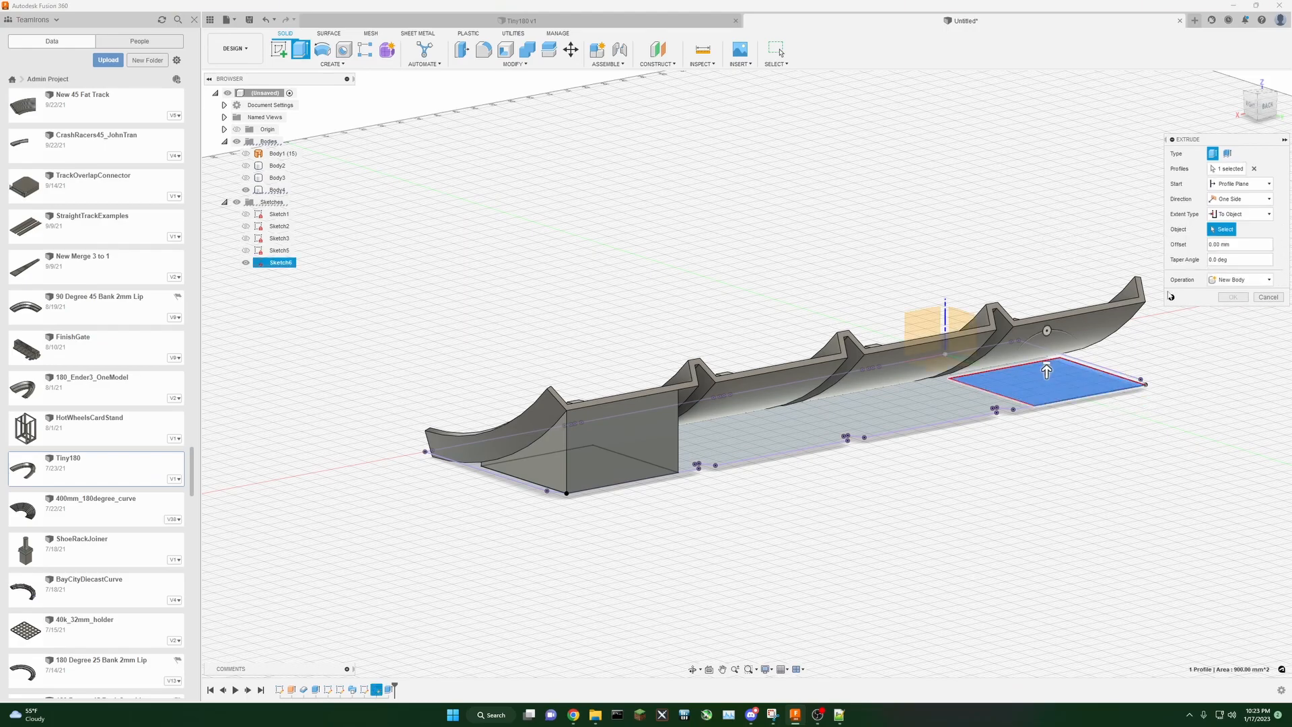
pyautogui.click(1094, 321)
pyautogui.click(1229, 314)
# Step: Extrude the right support's inner face To Object up to the left support to form a continuous base under the track
pyautogui.scroll(-2, 1163, 429)
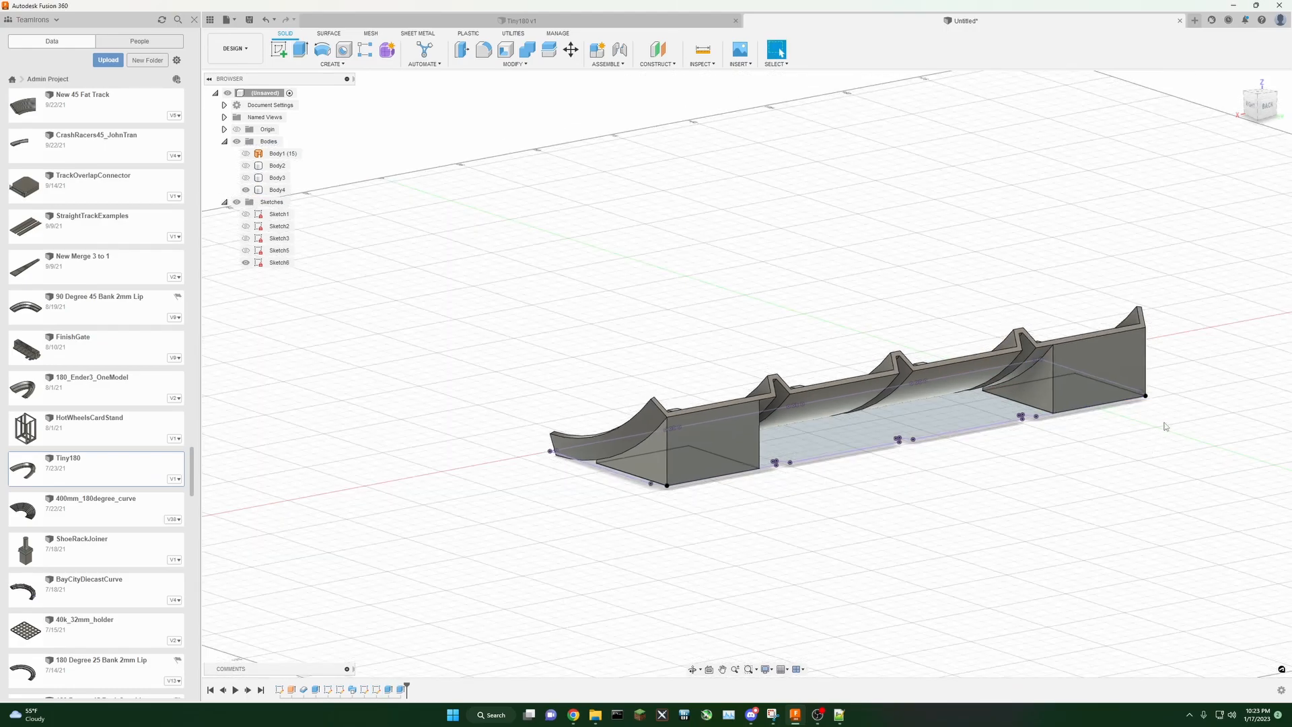
pyautogui.moveTo(1163, 430); pyautogui.dragTo(1067, 466, button='middle')
pyautogui.moveTo(1263, 108); pyautogui.dragTo(1203, 109)
pyautogui.keyDown('shift'); pyautogui.moveTo(761, 431); pyautogui.dragTo(1006, 410, button='middle'); pyautogui.keyUp('shift')
pyautogui.click(300, 49)
pyautogui.click(928, 421)
pyautogui.moveTo(1265, 116); pyautogui.dragTo(1208, 121)
pyautogui.click(1235, 199)
pyautogui.click(1234, 209)
pyautogui.click(1237, 214)
pyautogui.click(1232, 238)
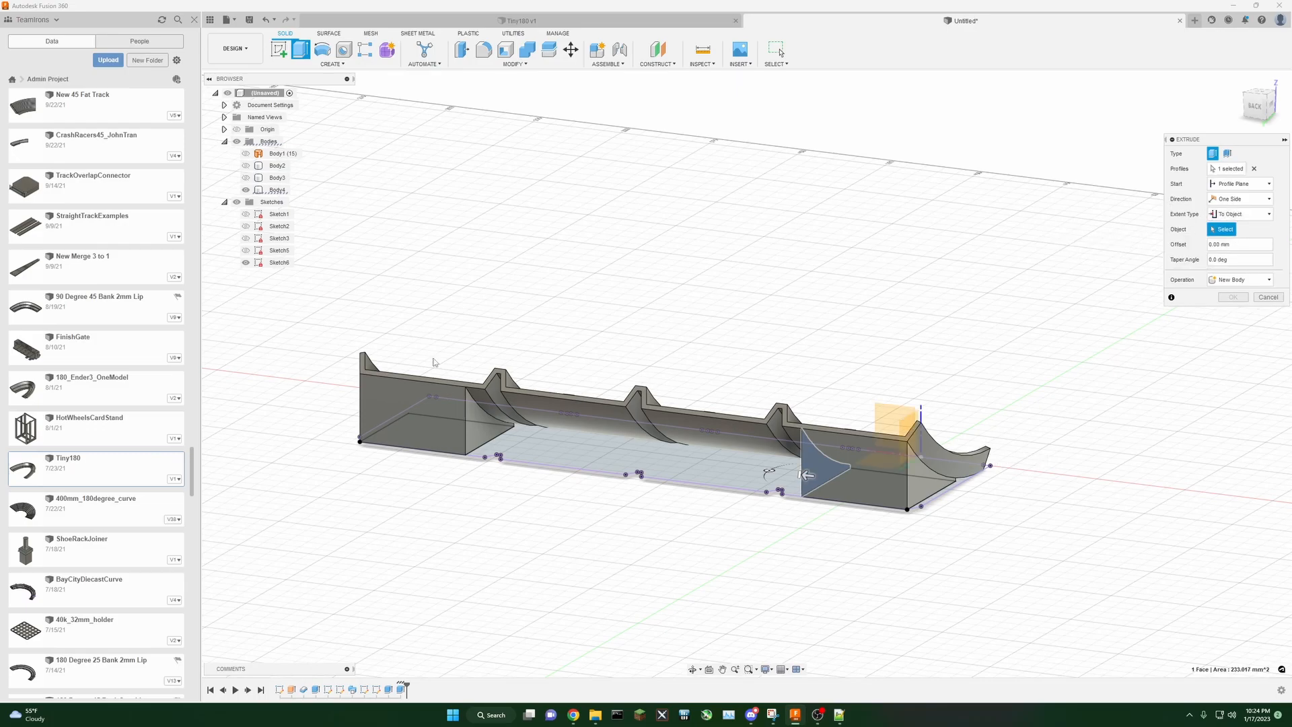
pyautogui.click(482, 434)
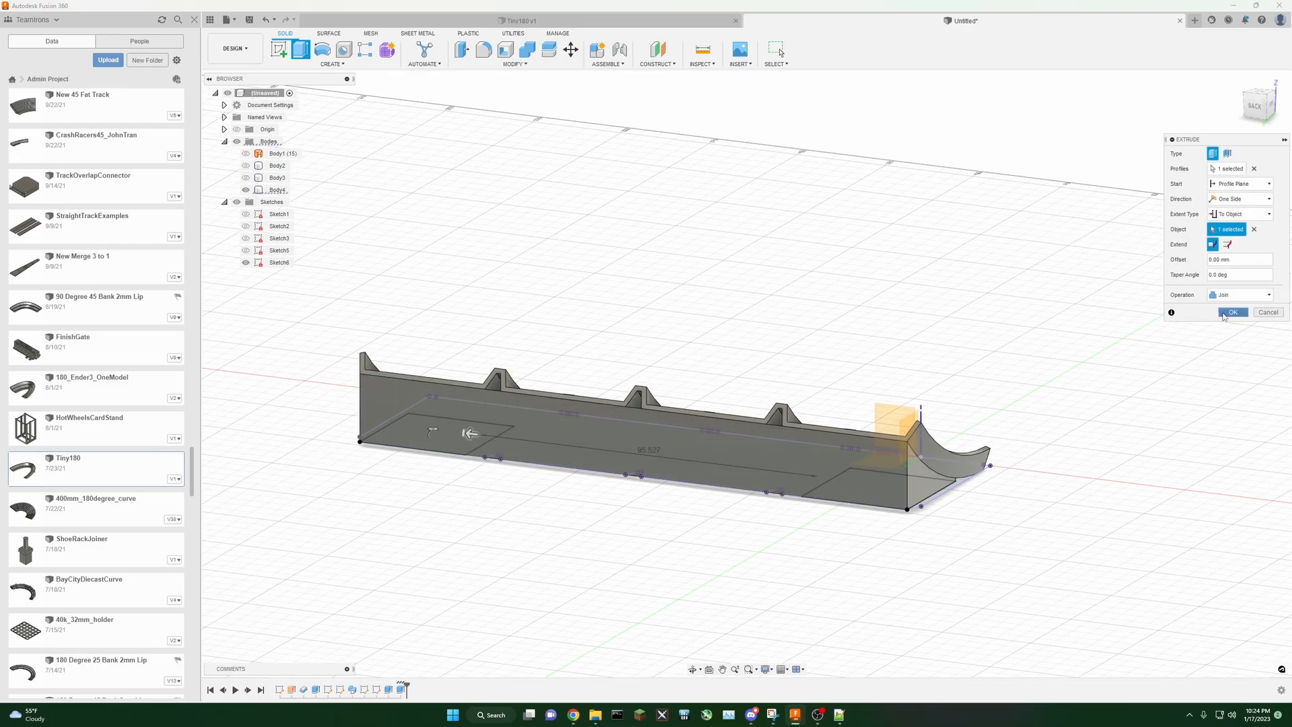
pyautogui.click(1232, 312)
# Step: Hide the cutout sketch and show the sweep path sketch with its dimensions
pyautogui.moveTo(746, 375)
pyautogui.keyDown('shift'); pyautogui.mouseDown(button='middle')
pyautogui.moveTo(784, 246)
pyautogui.moveTo(908, 242)
pyautogui.moveTo(854, 472)
pyautogui.mouseUp(button='middle'); pyautogui.keyUp('shift')
pyautogui.moveTo(780, 192)
pyautogui.keyDown('shift'); pyautogui.mouseDown(button='middle')
pyautogui.moveTo(857, 187)
pyautogui.moveTo(765, 177)
pyautogui.mouseUp(button='middle'); pyautogui.keyUp('shift')
pyautogui.click(246, 262)
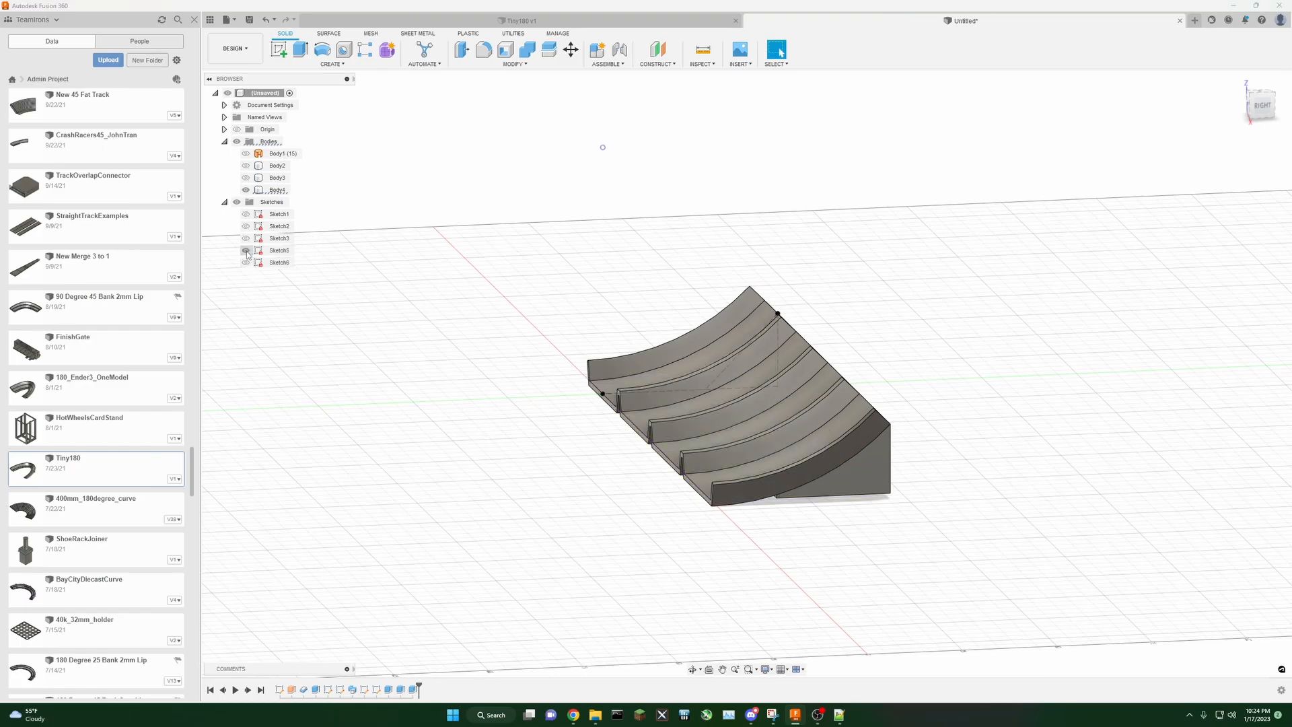
pyautogui.click(246, 239)
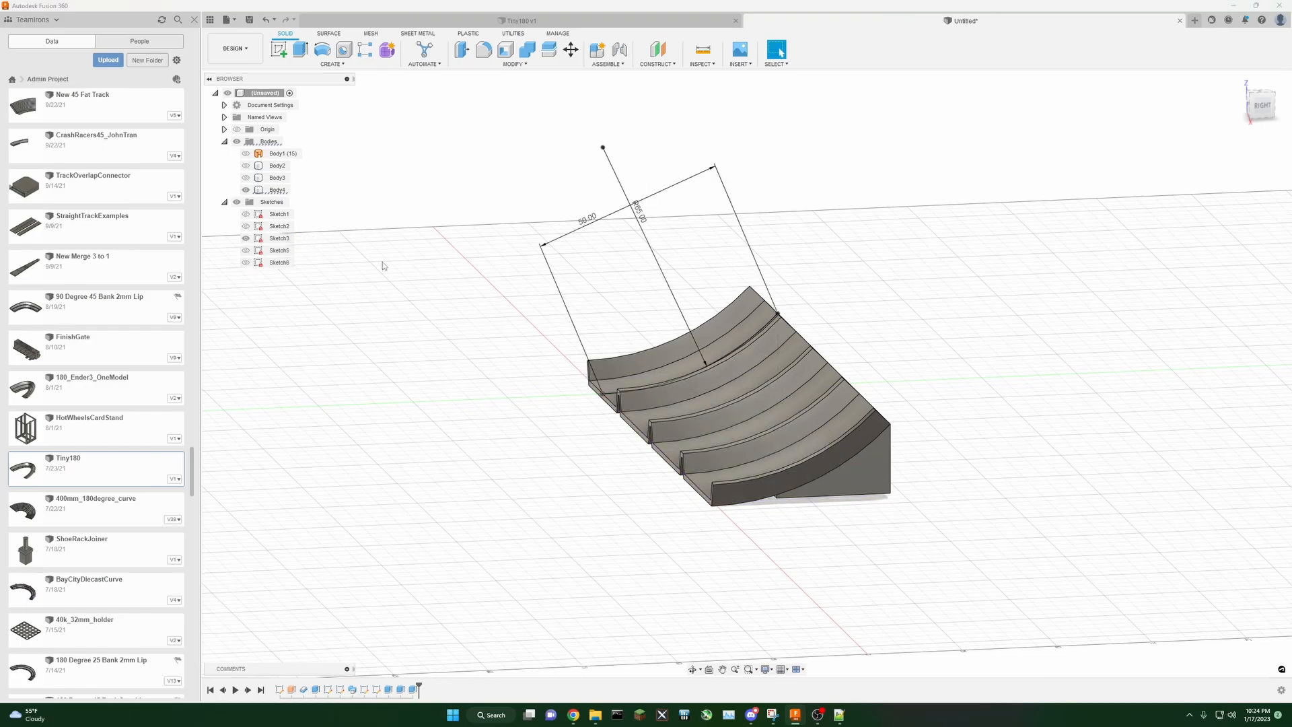
pyautogui.rightClick(277, 251)
pyautogui.click(305, 368)
# Step: Change the path arc's radius dimension
pyautogui.scroll(3, 871, 328)
pyautogui.scroll(-2, 871, 329)
pyautogui.moveTo(929, 294); pyautogui.dragTo(923, 323, button='middle')
pyautogui.moveTo(1263, 109); pyautogui.dragTo(1238, 111)
pyautogui.doubleClick(589, 194)
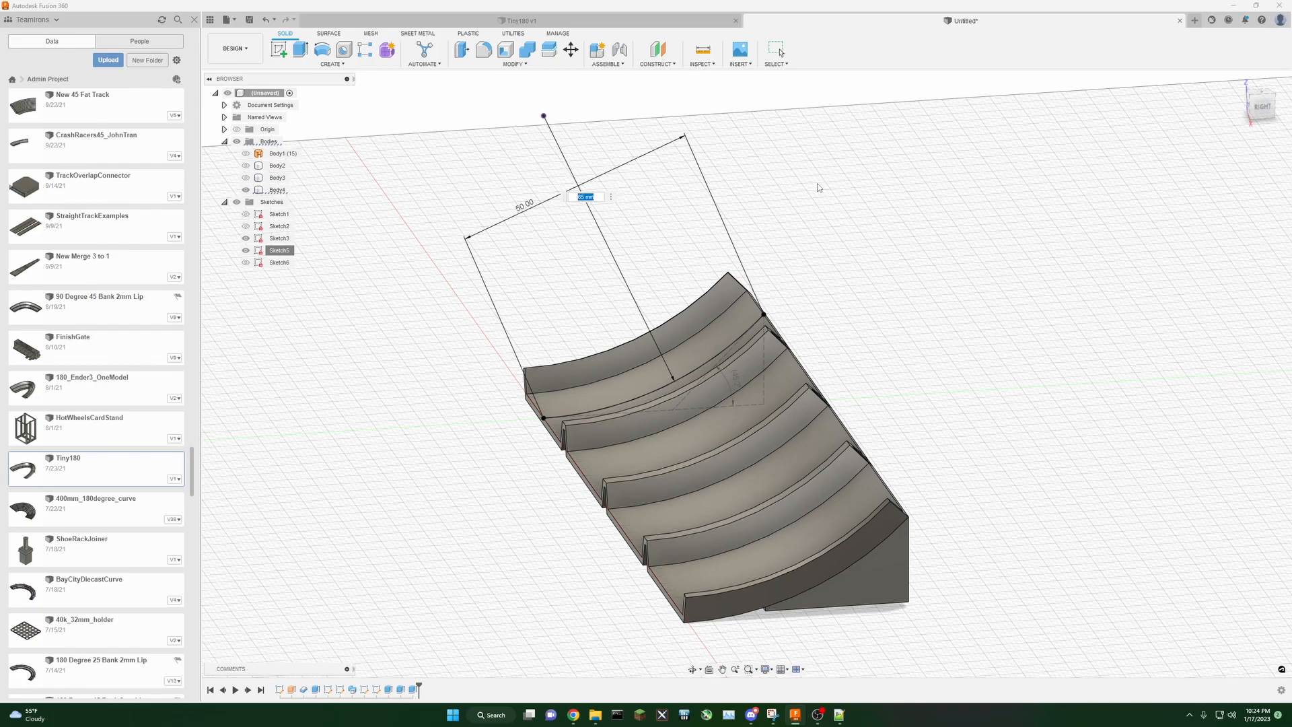
pyautogui.press('Return')
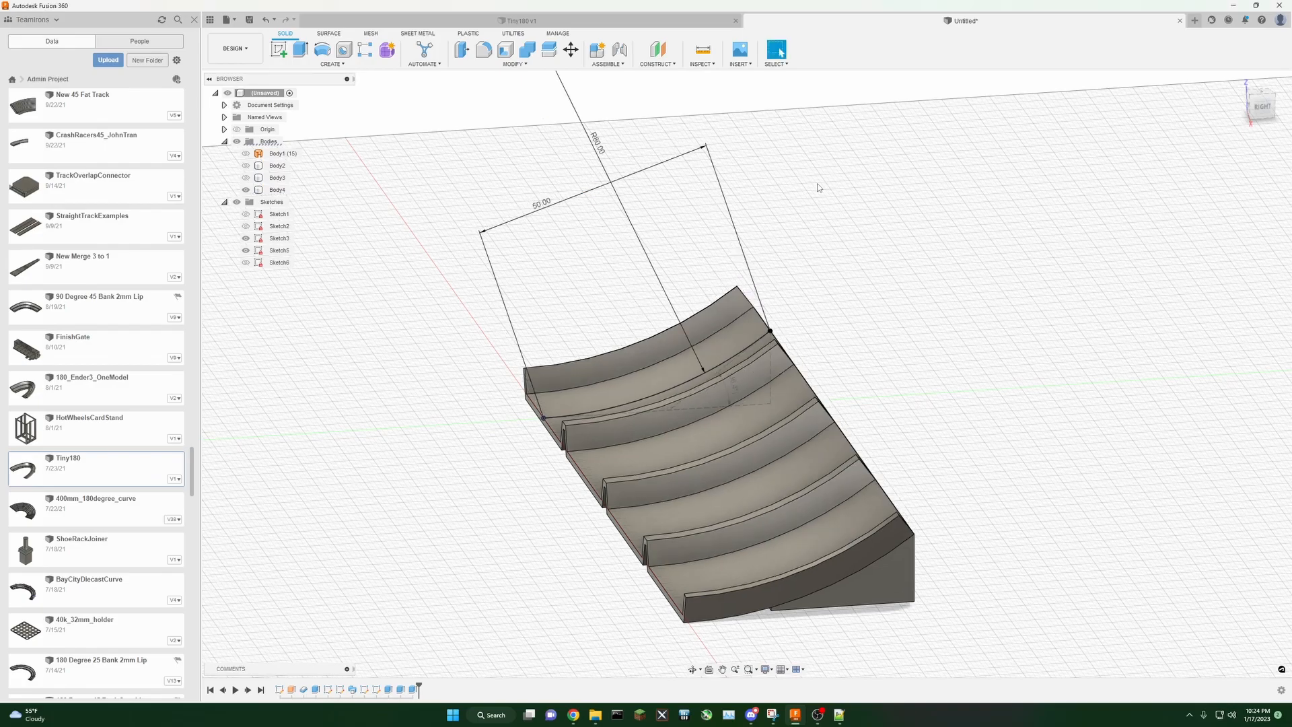
# Step: Set the path's chord length dimension to 90 mm
pyautogui.doubleClick(545, 204)
pyautogui.scroll(-2, 595, 294)
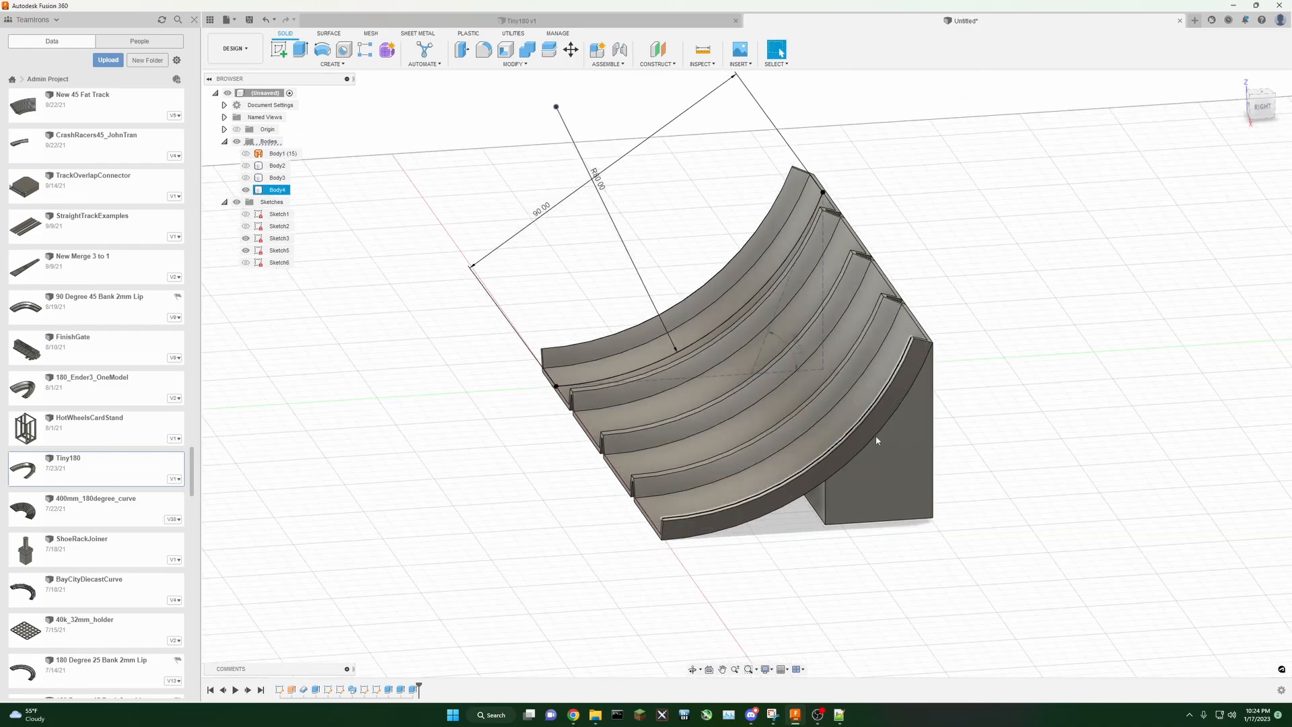
pyautogui.moveTo(1255, 115); pyautogui.dragTo(1238, 116)
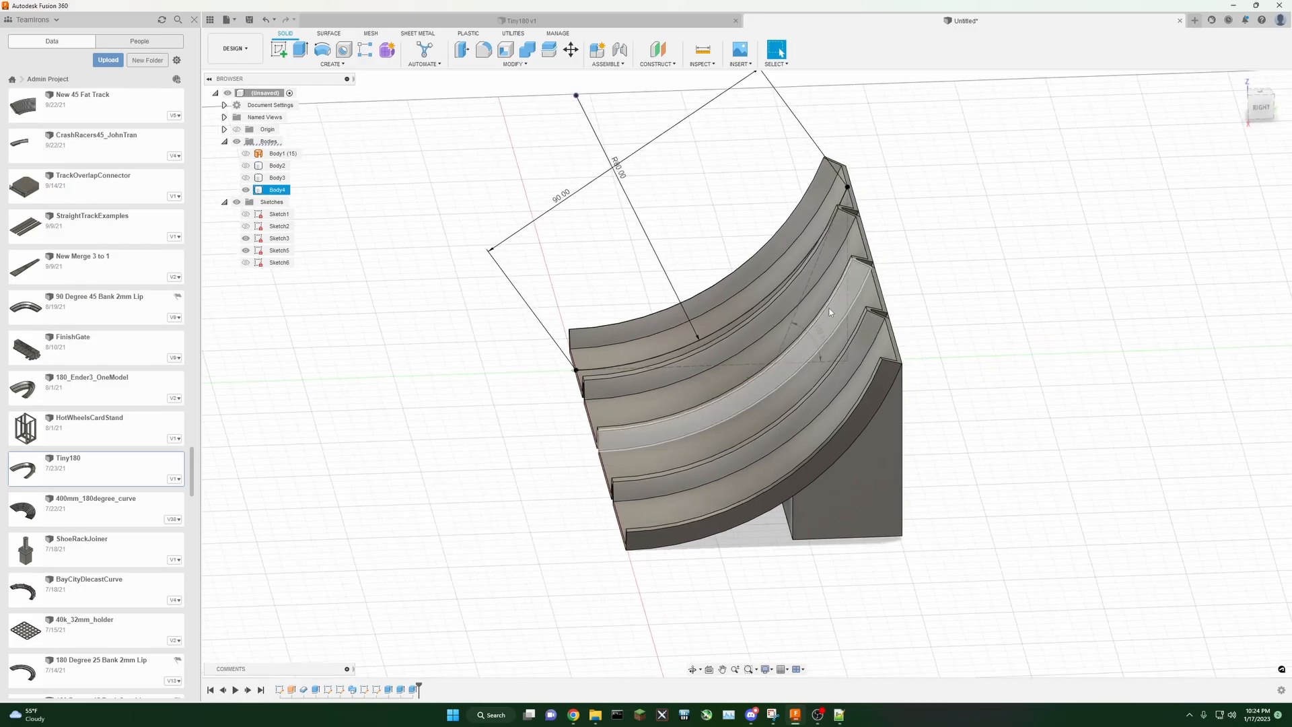
pyautogui.scroll(2, 829, 333)
pyautogui.moveTo(790, 321)
pyautogui.keyDown('shift'); pyautogui.mouseDown(button='middle')
pyautogui.moveTo(781, 232)
pyautogui.moveTo(646, 273)
pyautogui.moveTo(667, 347)
pyautogui.moveTo(821, 380)
pyautogui.moveTo(848, 370)
pyautogui.moveTo(835, 328)
pyautogui.moveTo(750, 321)
pyautogui.moveTo(783, 310)
pyautogui.mouseUp(button='middle'); pyautogui.keyUp('shift')
pyautogui.scroll(-3, 1097, 188)
pyautogui.moveTo(1101, 186); pyautogui.dragTo(1061, 230, button='middle')
pyautogui.scroll(3, 1062, 231)
# Step: Change the path arc's radius dimension again
pyautogui.doubleClick(545, 212)
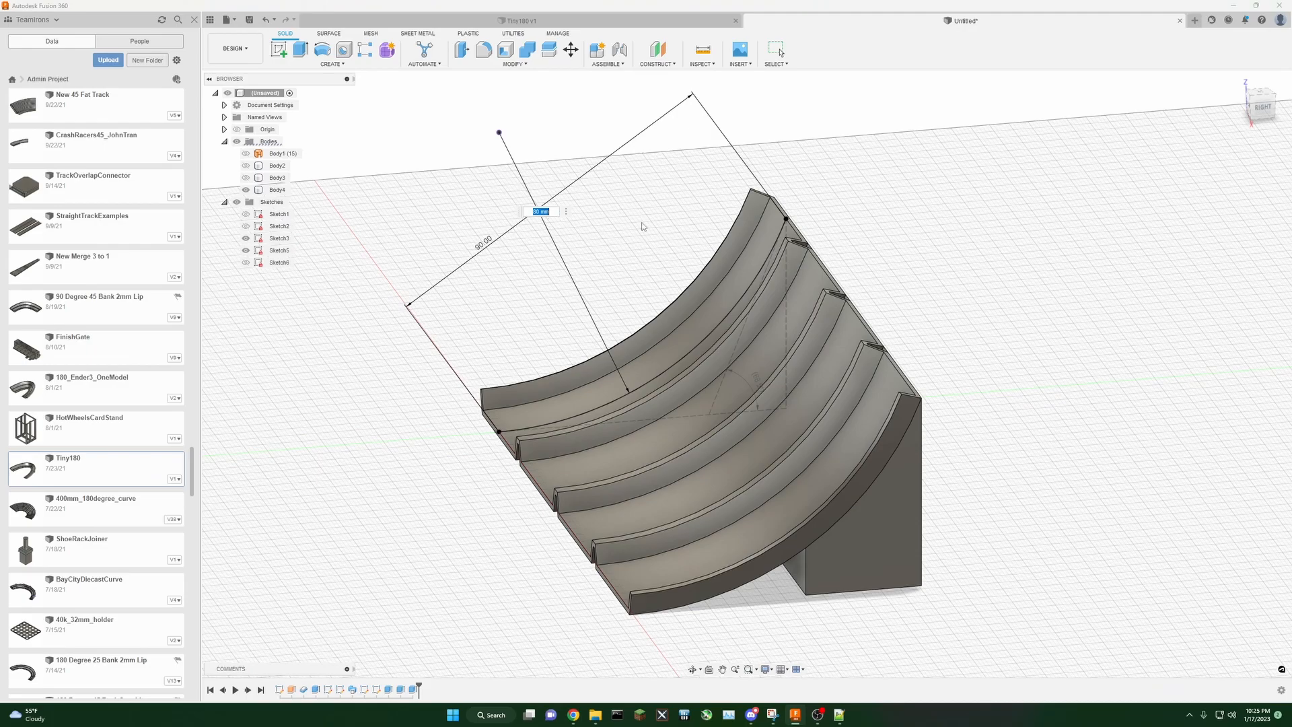
pyautogui.press('Return')
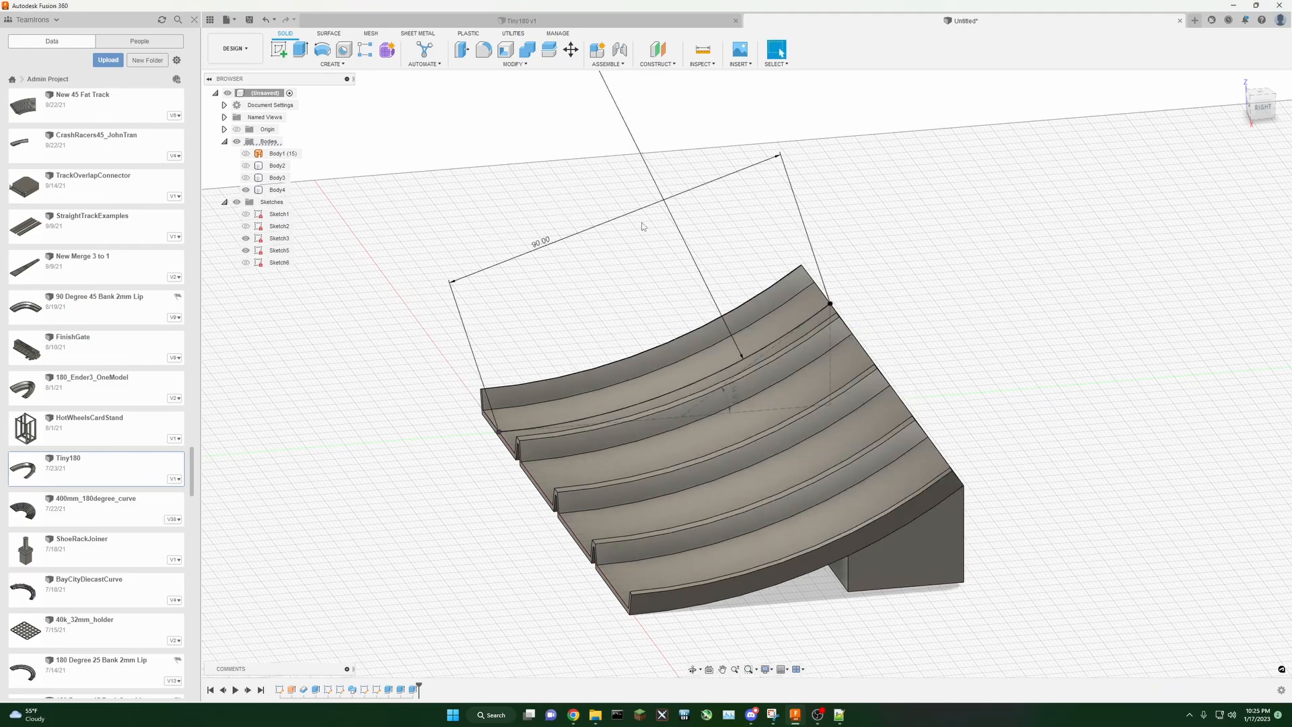
pyautogui.moveTo(969, 320); pyautogui.dragTo(947, 319, button='middle')
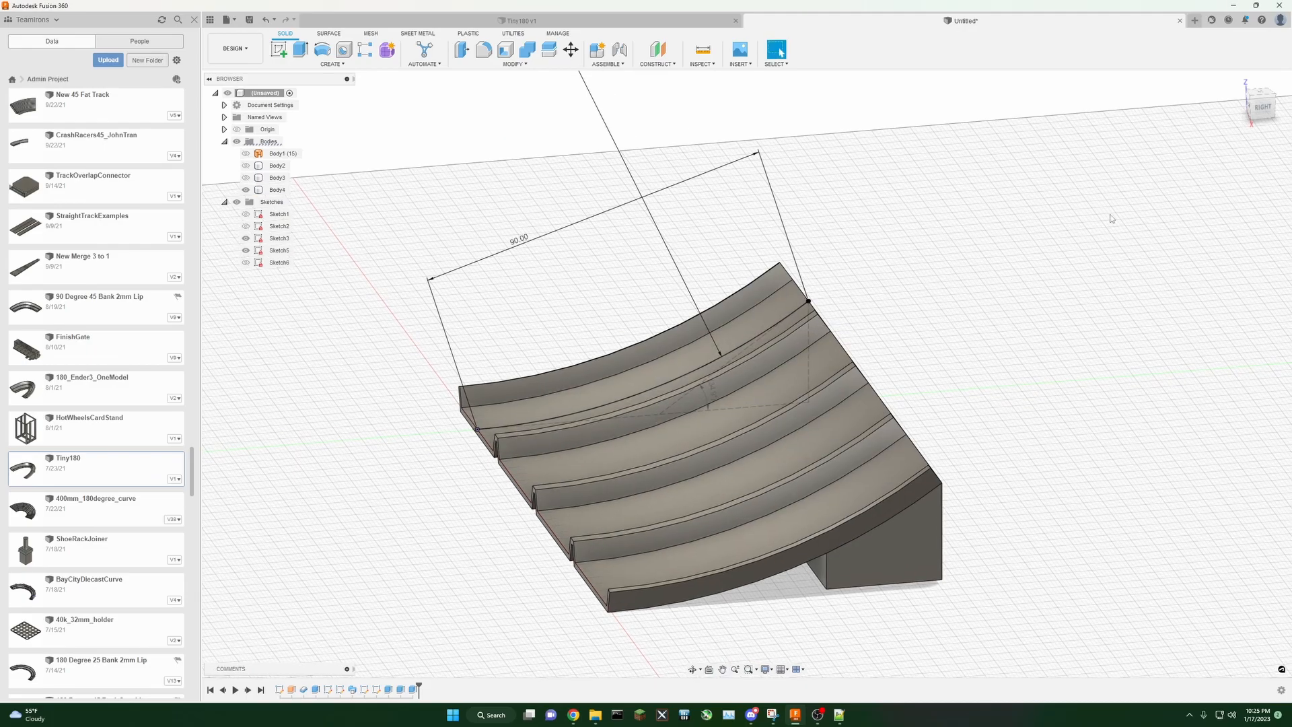
pyautogui.moveTo(1268, 109)
pyautogui.mouseDown()
pyautogui.moveTo(1237, 111)
pyautogui.moveTo(1250, 134)
pyautogui.mouseUp()
pyautogui.click(1257, 115)
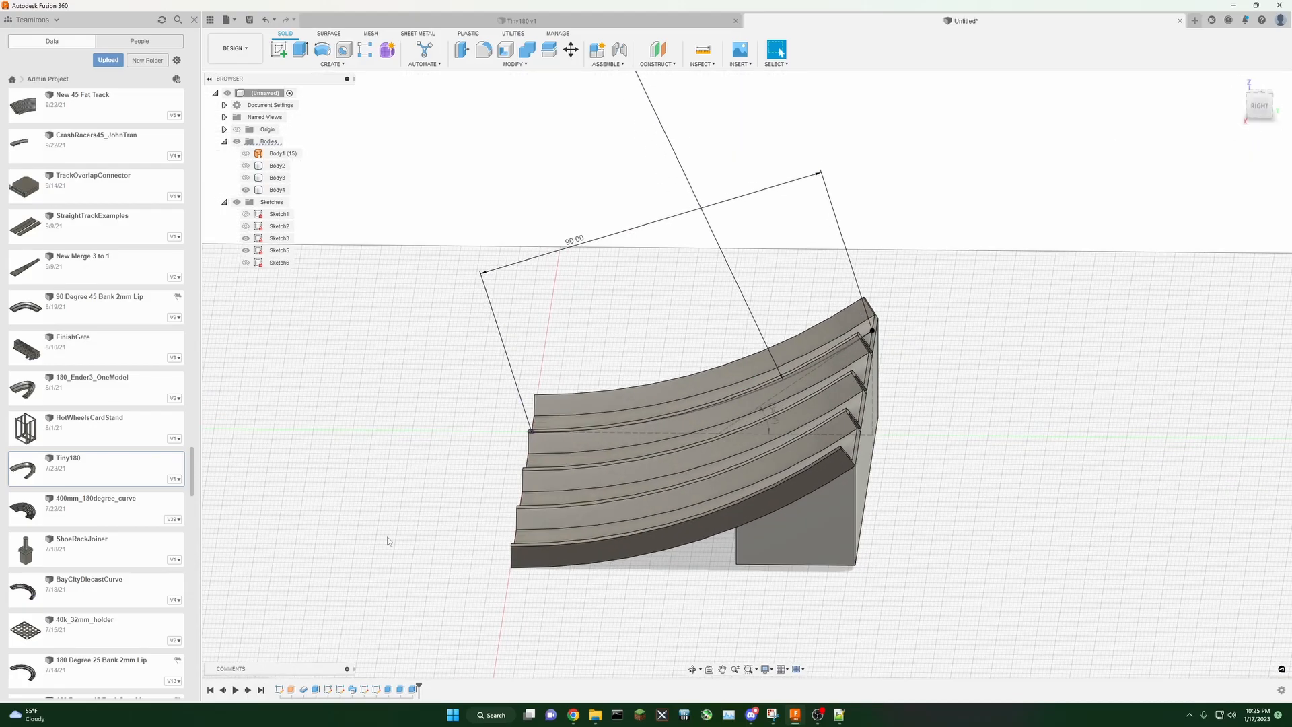
# Step: Edit the path sketch, add driven dimensions for the arc's horizontal and vertical span, and finish the sketch
pyautogui.click(365, 690)
pyautogui.click(397, 590)
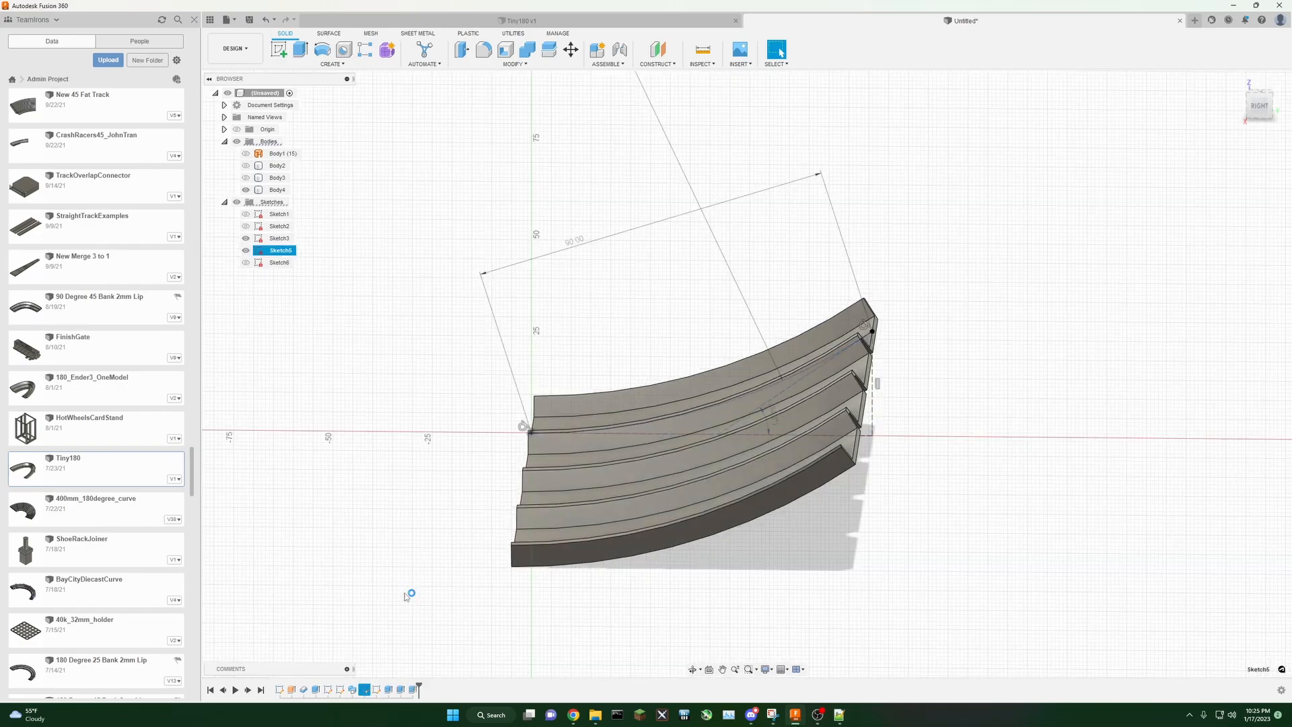
pyautogui.click(390, 57)
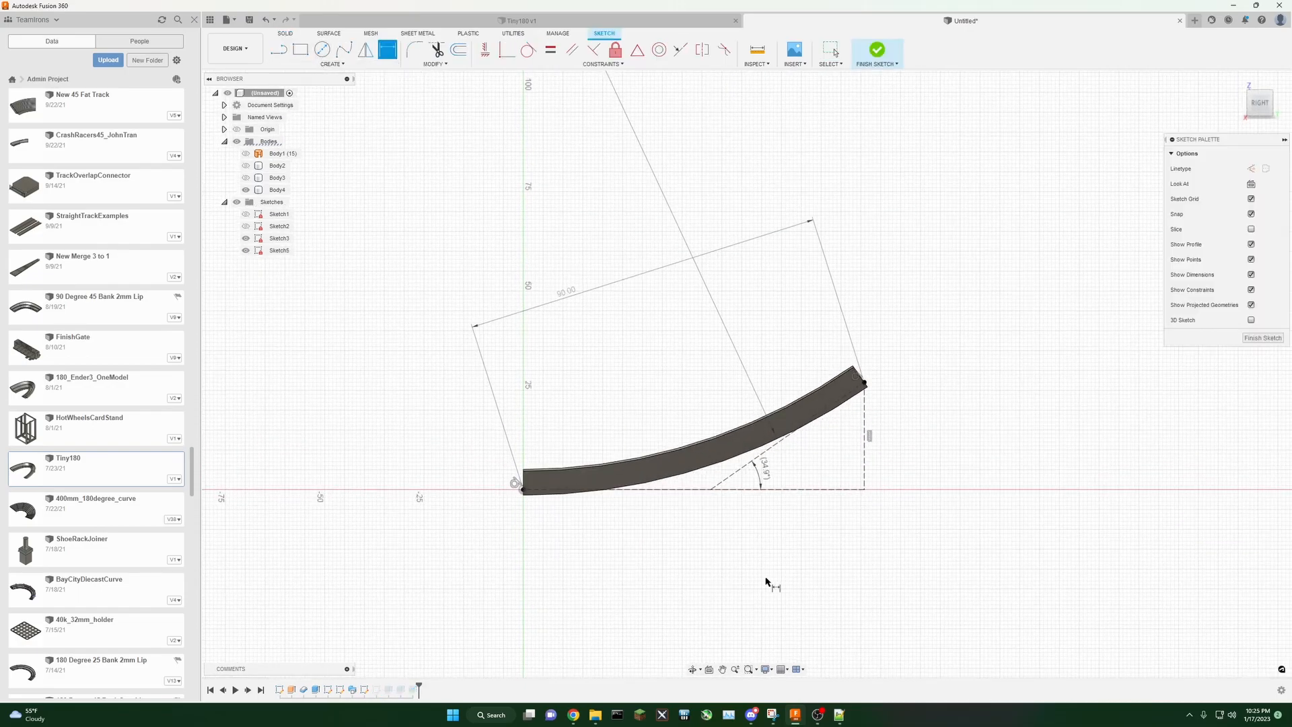
pyautogui.click(818, 490)
pyautogui.click(754, 538)
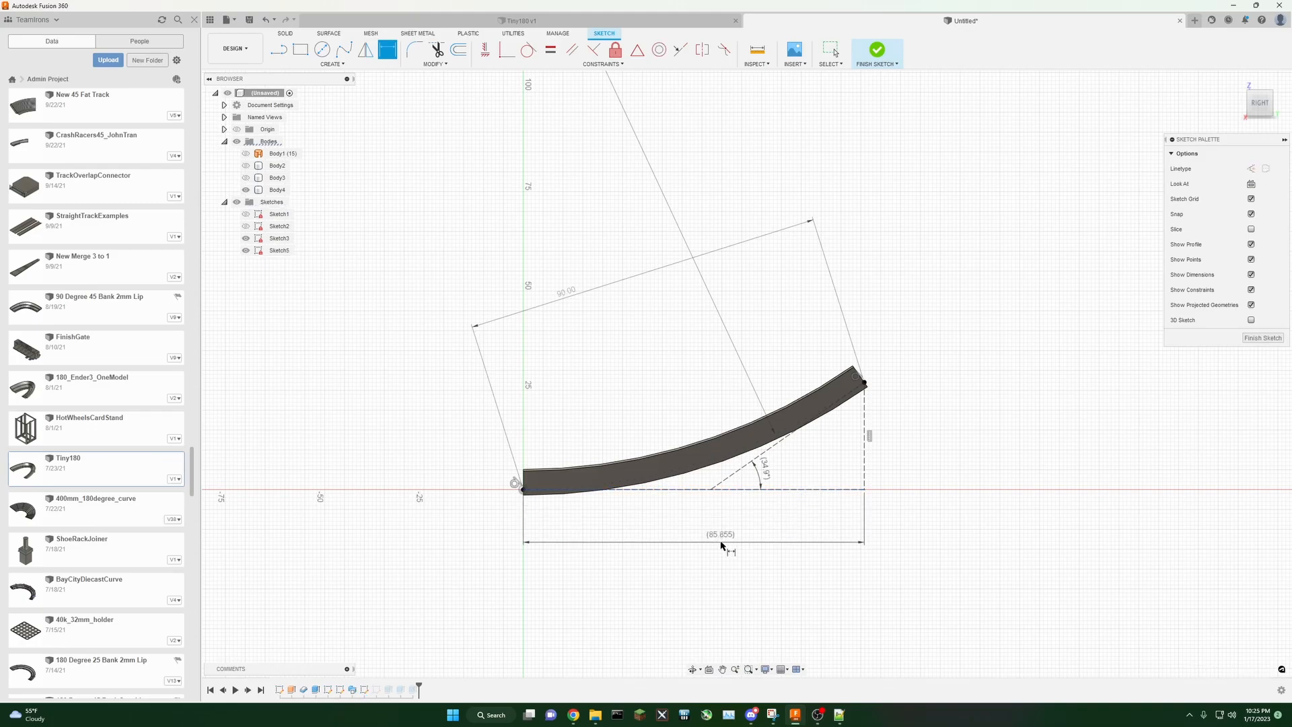
pyautogui.click(866, 461)
pyautogui.click(900, 434)
pyautogui.click(1263, 338)
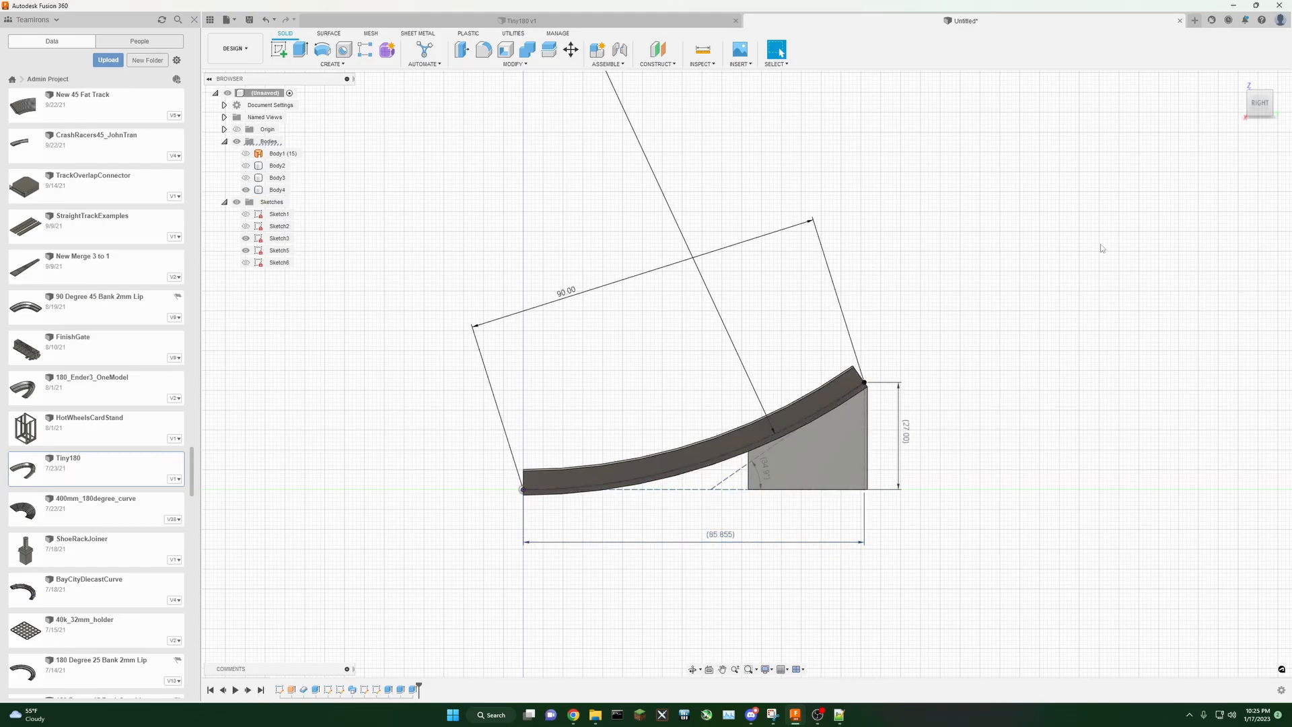
# Step: Set the path's chord length dimension to 150 mm
pyautogui.keyDown('shift'); pyautogui.moveTo(745, 373); pyautogui.dragTo(747, 374, button='middle'); pyautogui.keyUp('shift')
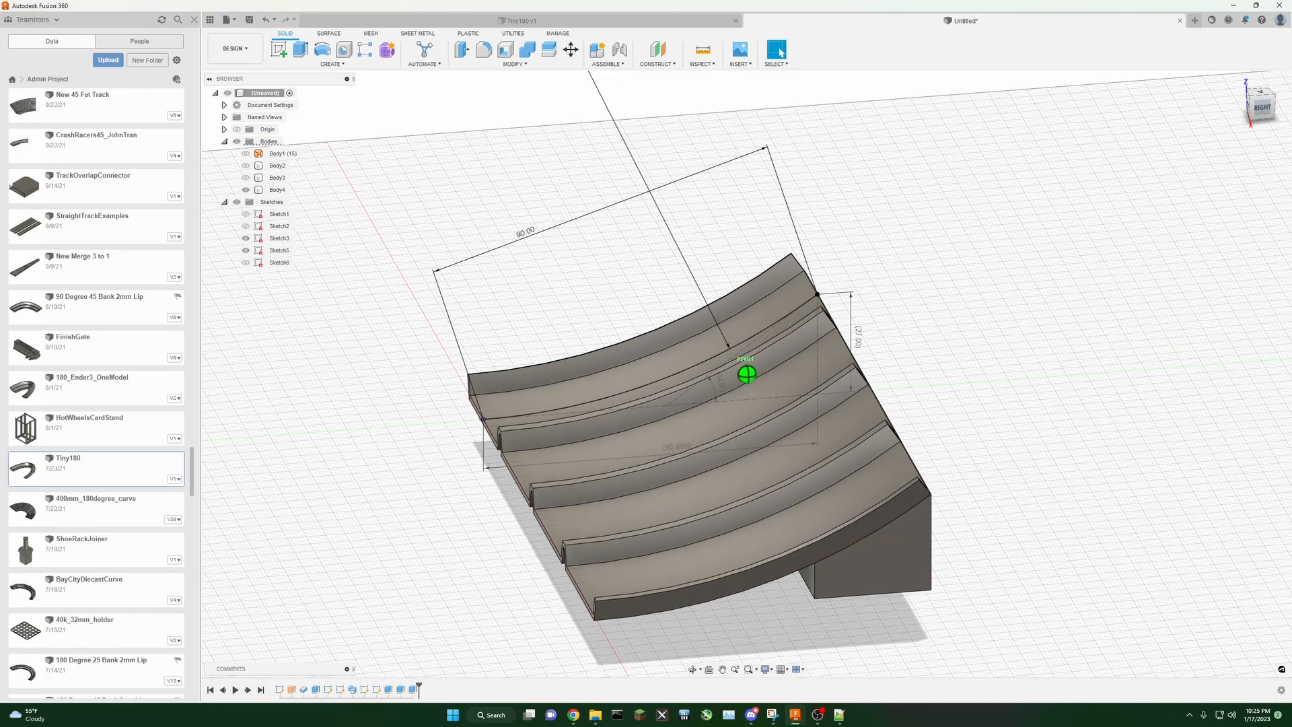
pyautogui.scroll(-3, 914, 292)
pyautogui.moveTo(972, 270); pyautogui.dragTo(912, 313, button='middle')
pyautogui.scroll(3, 722, 294)
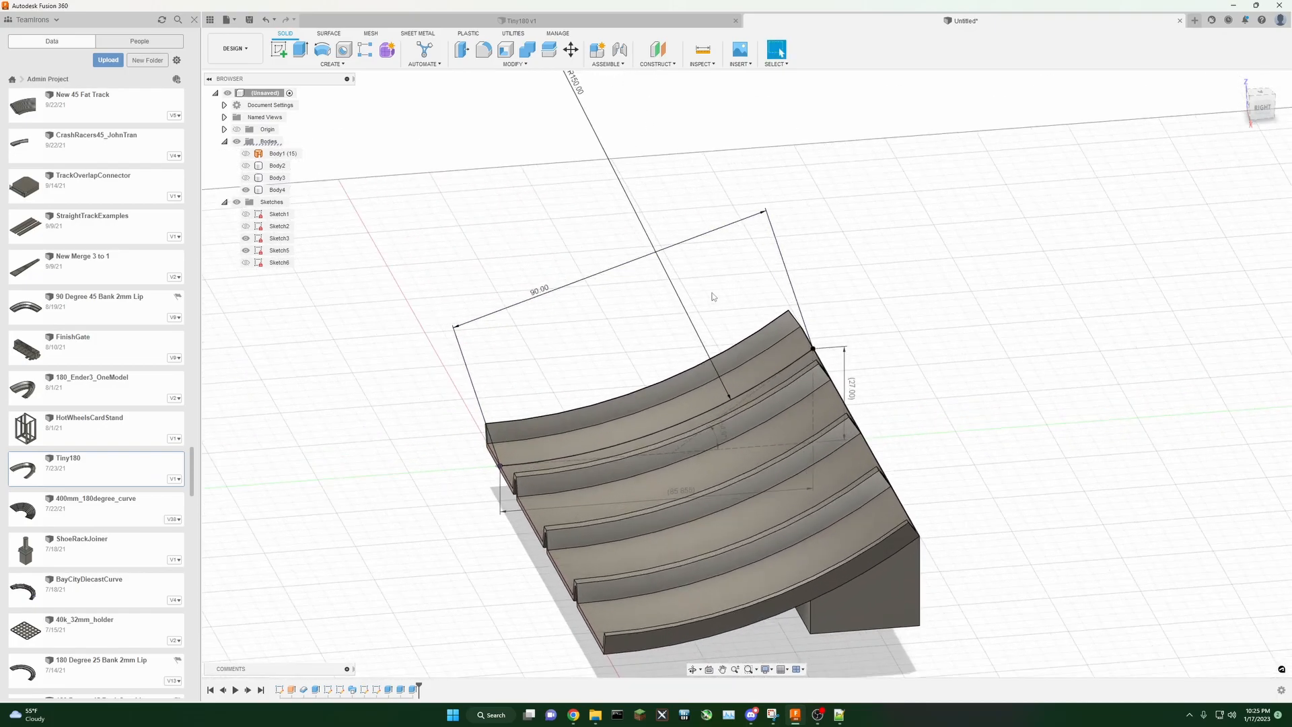
pyautogui.scroll(-2, 663, 296)
pyautogui.doubleClick(602, 138)
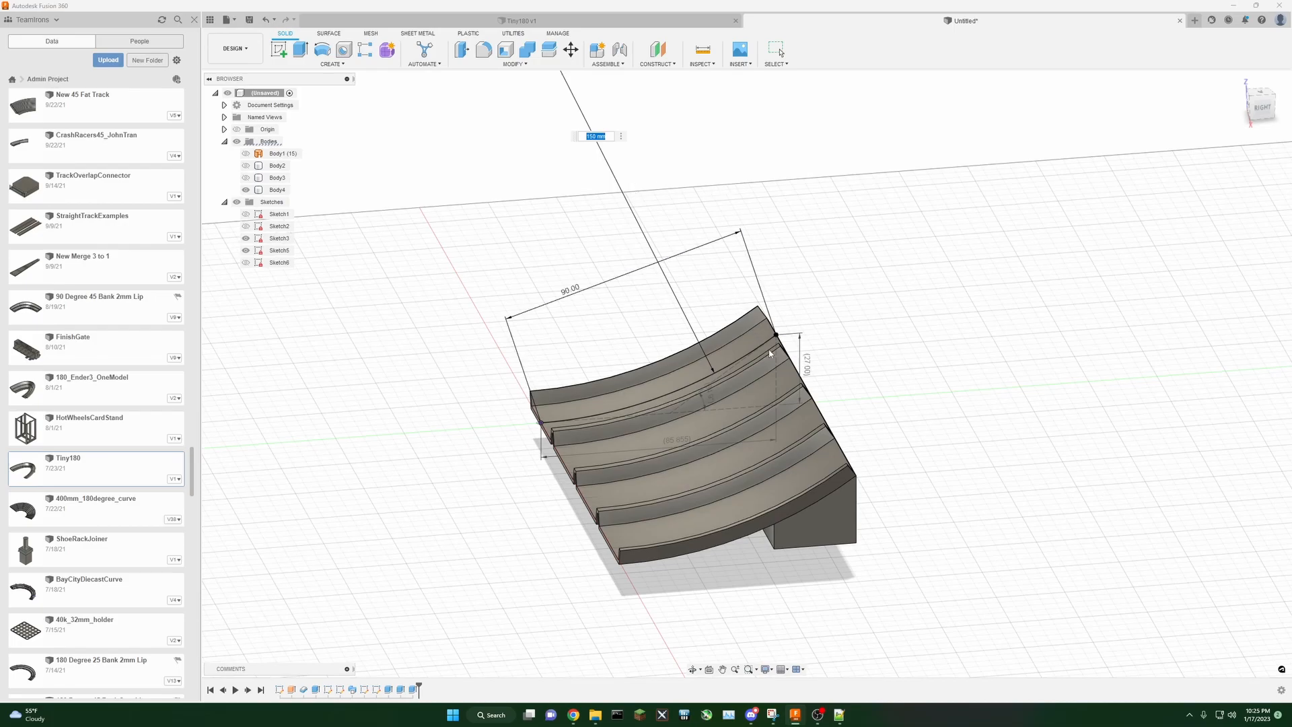
pyautogui.scroll(3, 732, 311)
pyautogui.scroll(-3, 734, 334)
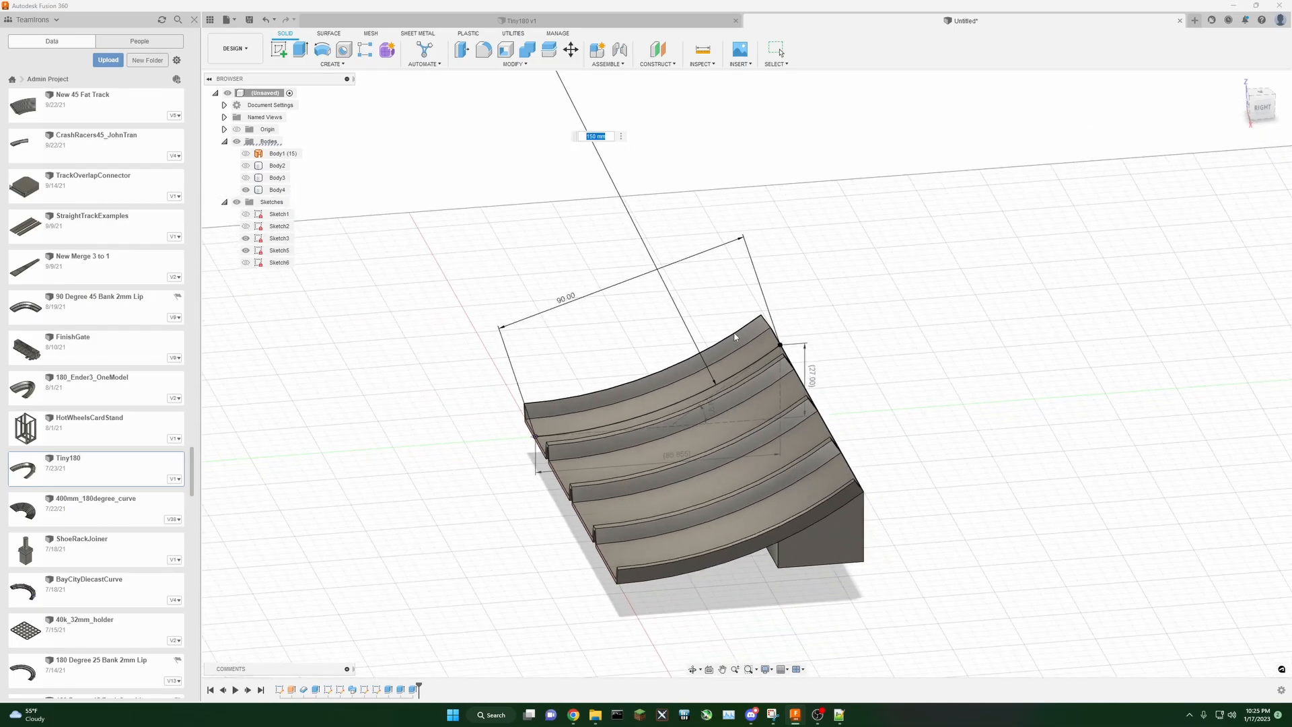
pyautogui.doubleClick(565, 300)
pyautogui.rightClick(531, 165)
pyautogui.click(510, 172)
pyautogui.doubleClick(568, 302)
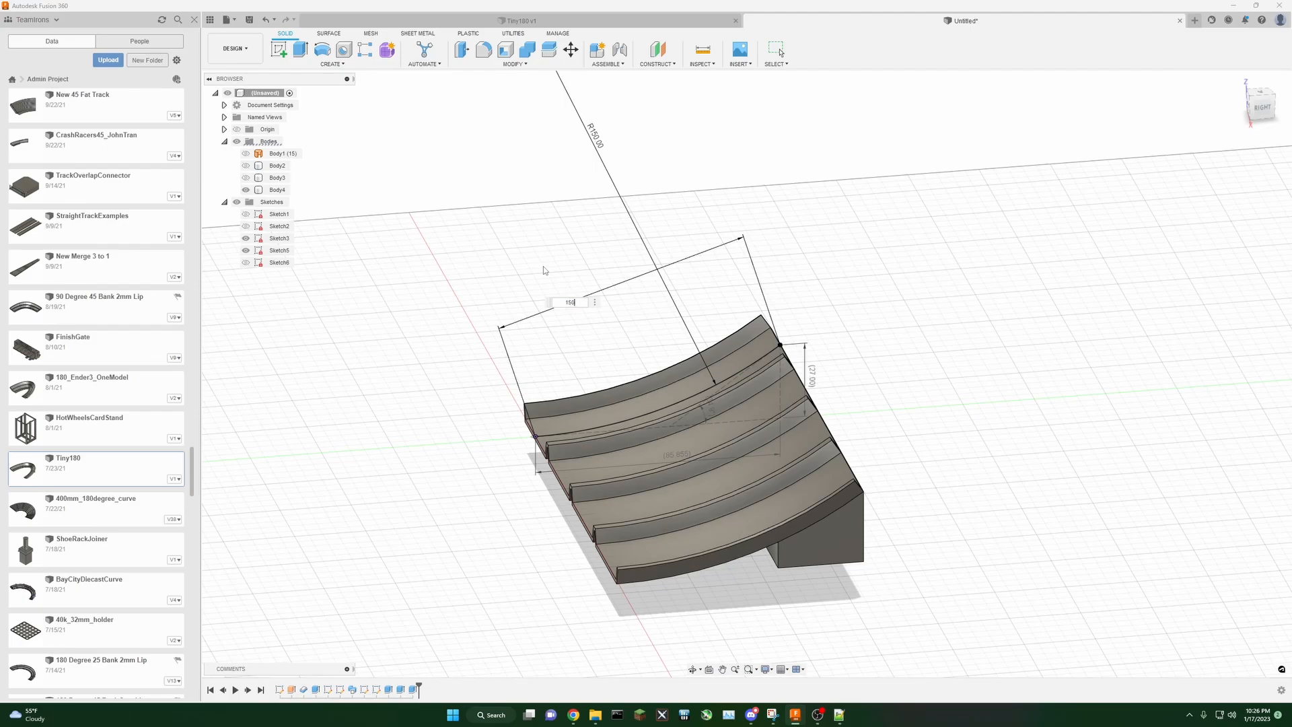
pyautogui.press('Return')
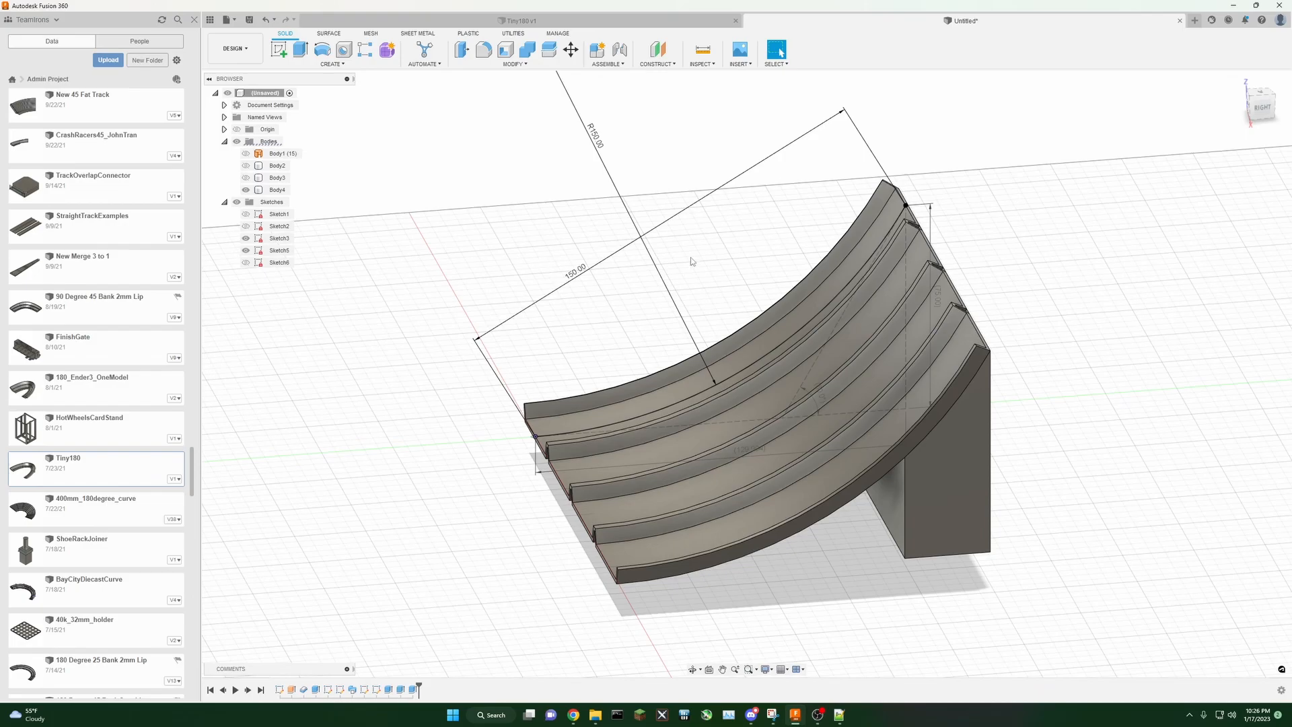
# Step: Set the path arc's radius dimension to 300 mm
pyautogui.doubleClick(598, 144)
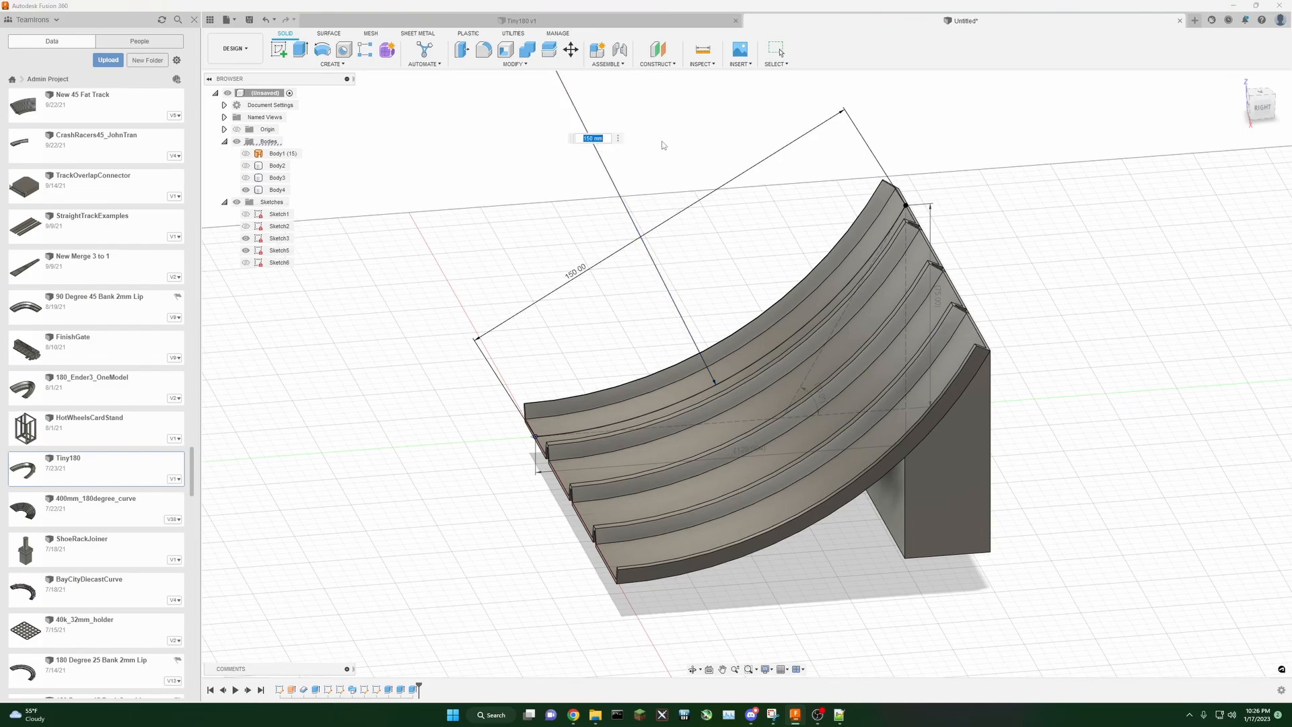
pyautogui.write('300')
pyautogui.press('Return')
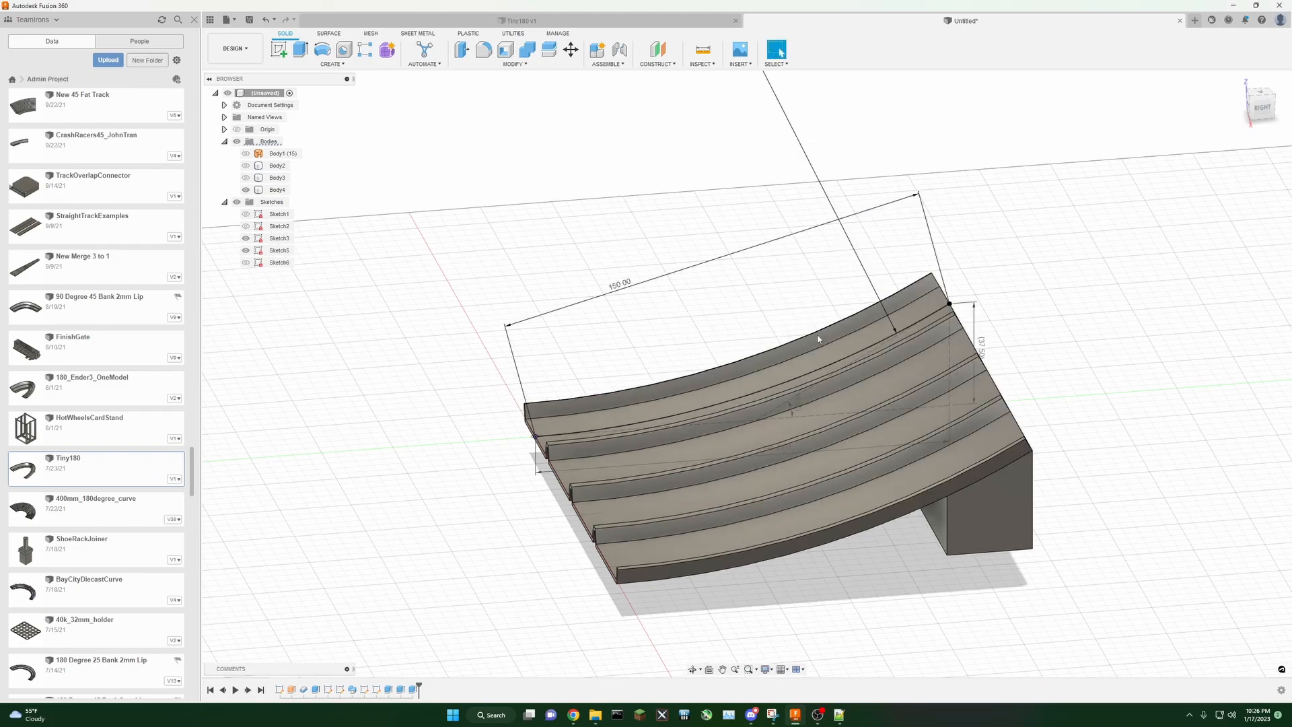
# Step: Change the path arc's radius dimension to 250 mm
pyautogui.scroll(2, 843, 428)
pyautogui.scroll(-2, 785, 393)
pyautogui.scroll(-1, 794, 252)
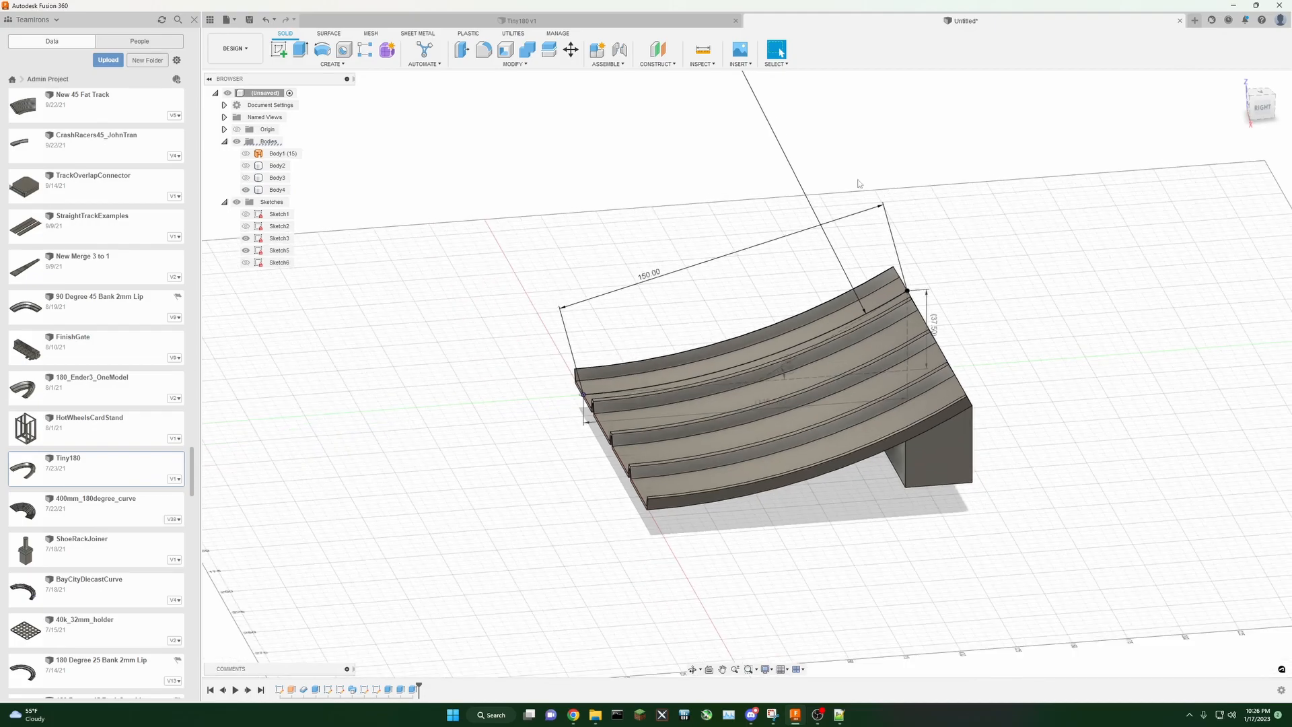
pyautogui.scroll(-3, 861, 205)
pyautogui.scroll(-2, 880, 273)
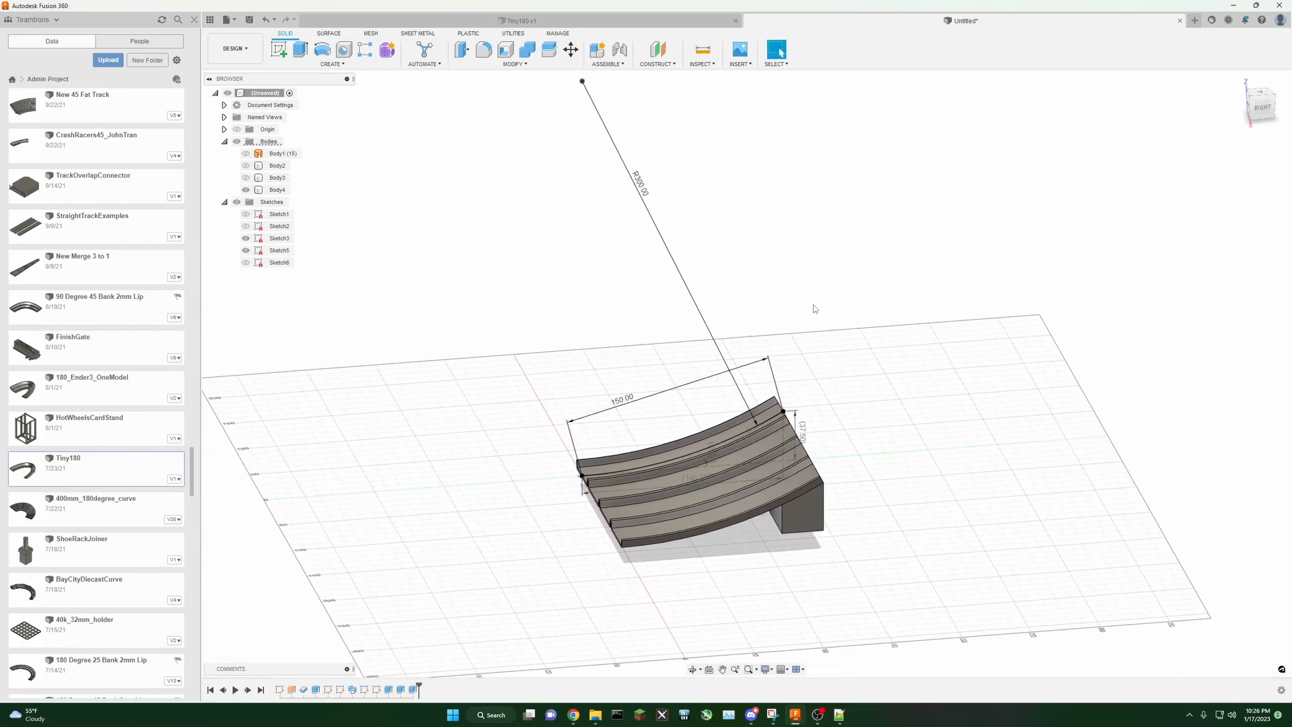
pyautogui.doubleClick(639, 186)
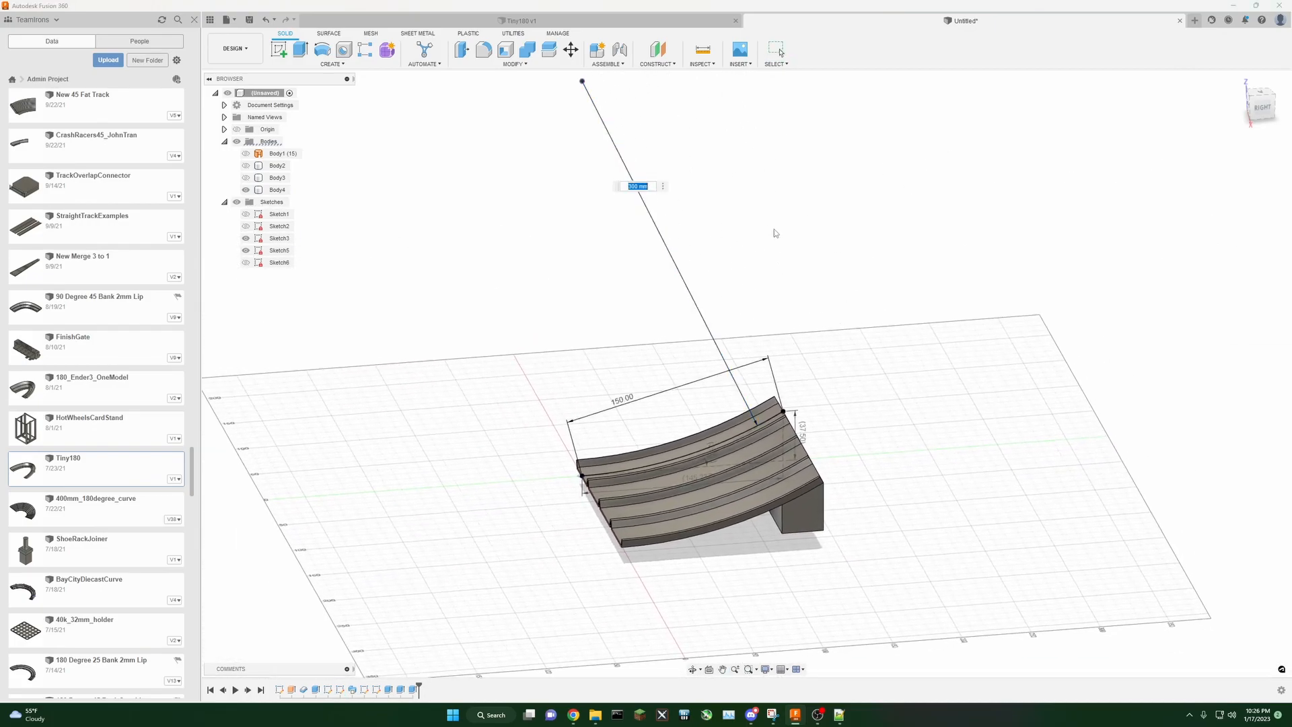
pyautogui.write('250')
pyautogui.press('Return')
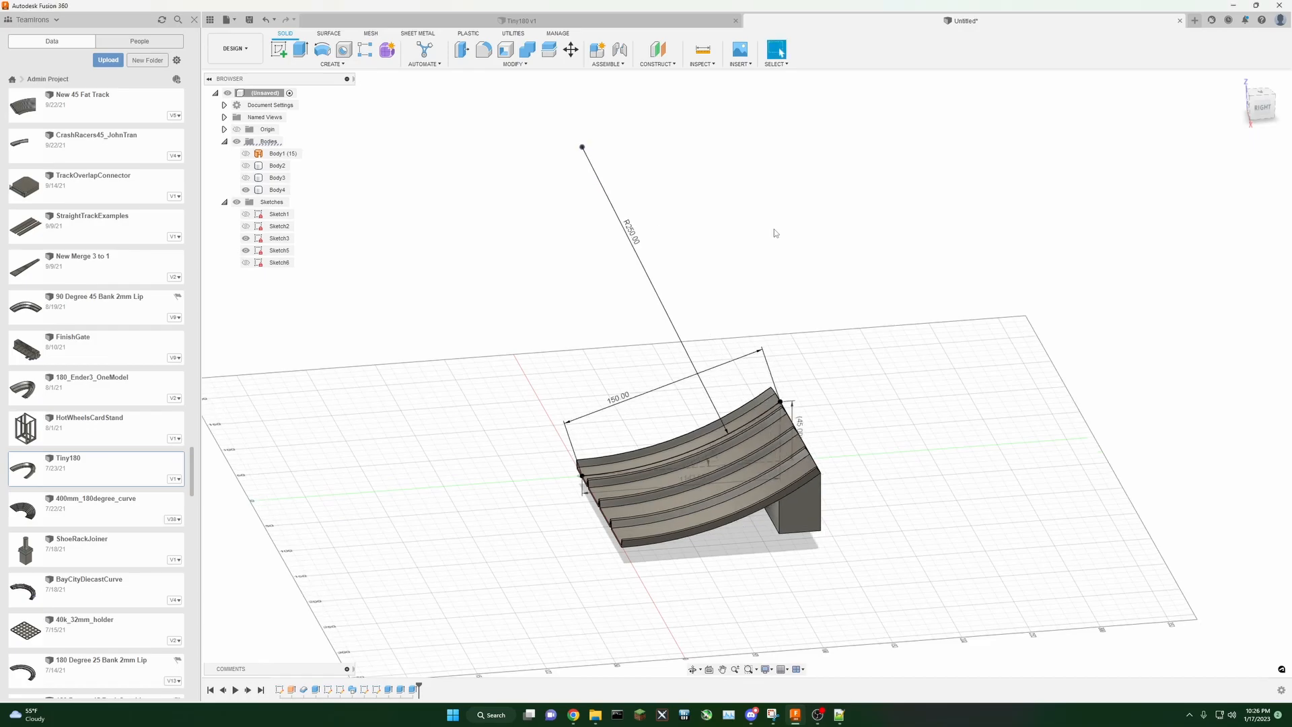
# Step: Set the path arc's radius to 200 mm and finish the path sketch
pyautogui.scroll(2, 701, 479)
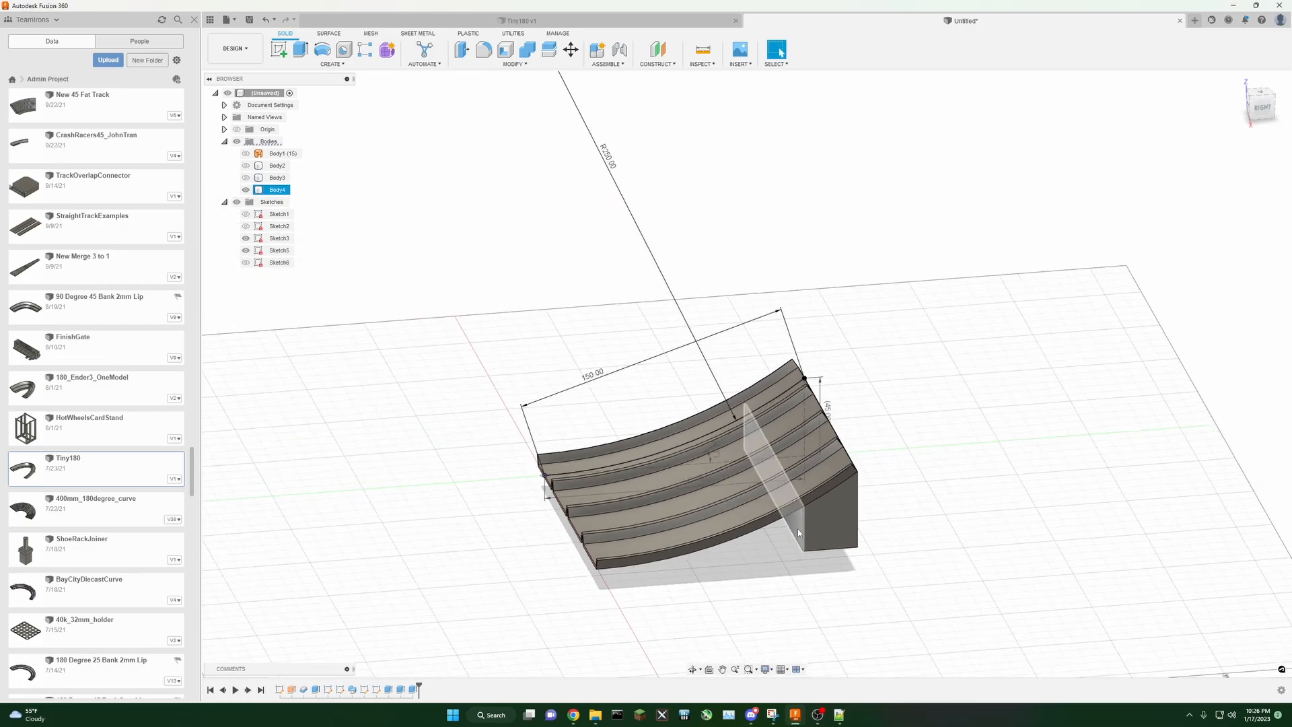
pyautogui.doubleClick(608, 156)
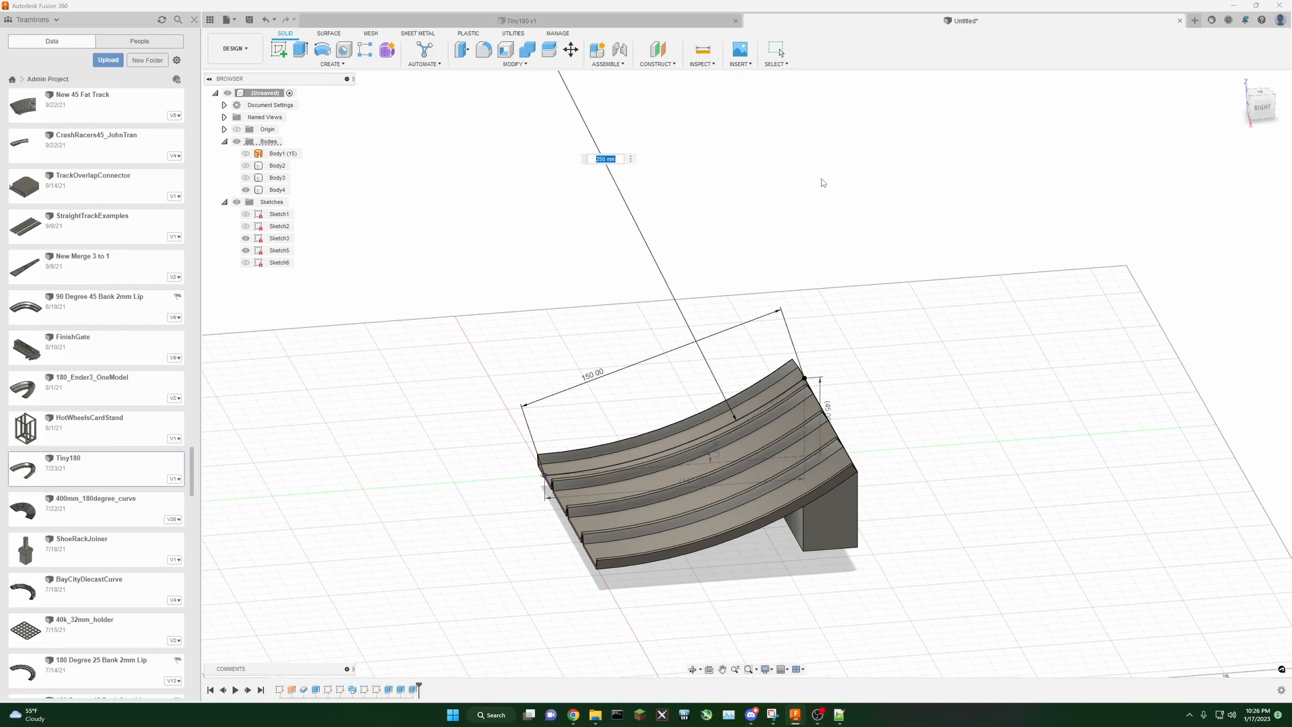
pyautogui.press('Return')
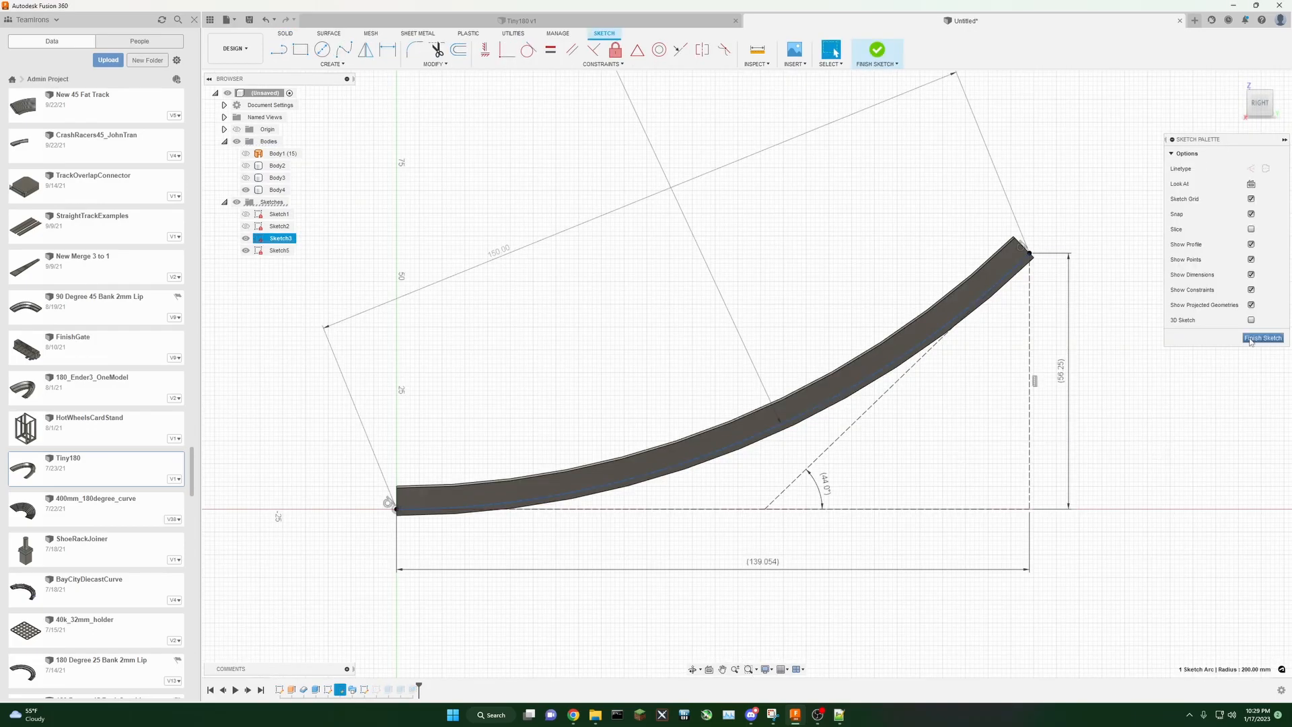
pyautogui.click(1253, 340)
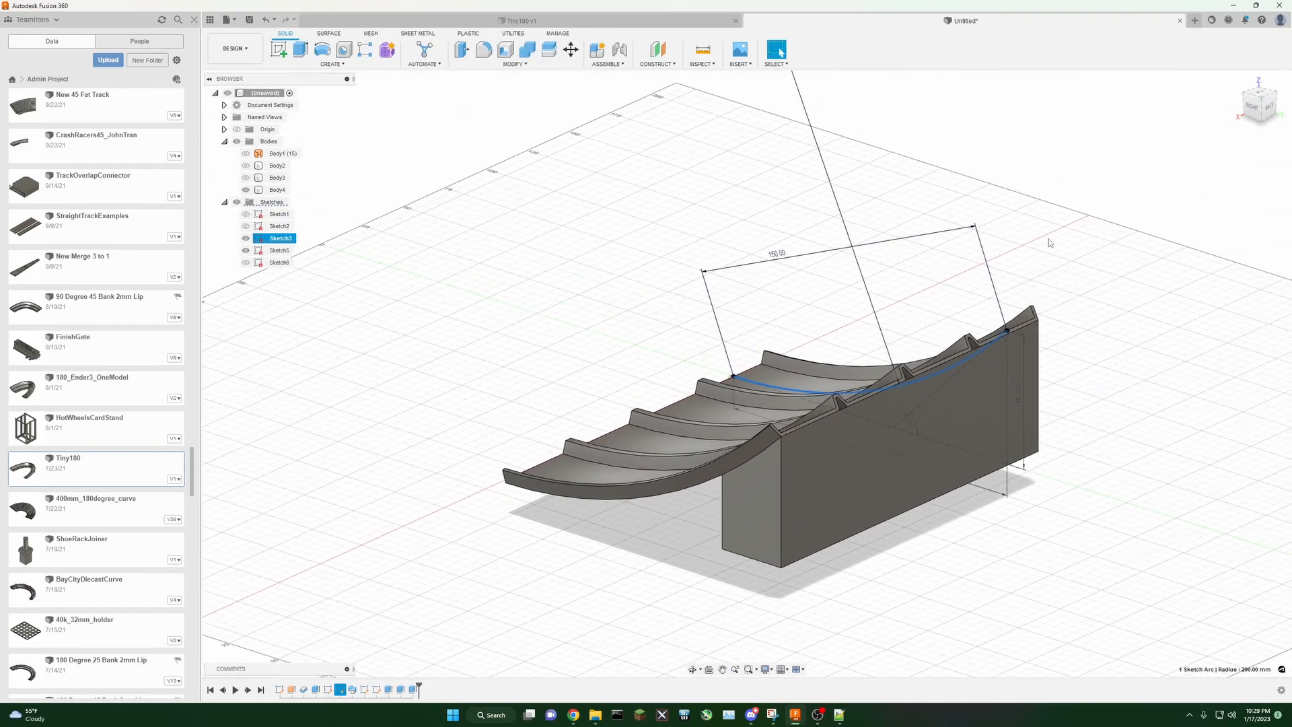
# Step: Open the track cross-section sketch, Sketch1, for editing
pyautogui.moveTo(1208, 116); pyautogui.dragTo(1250, 118)
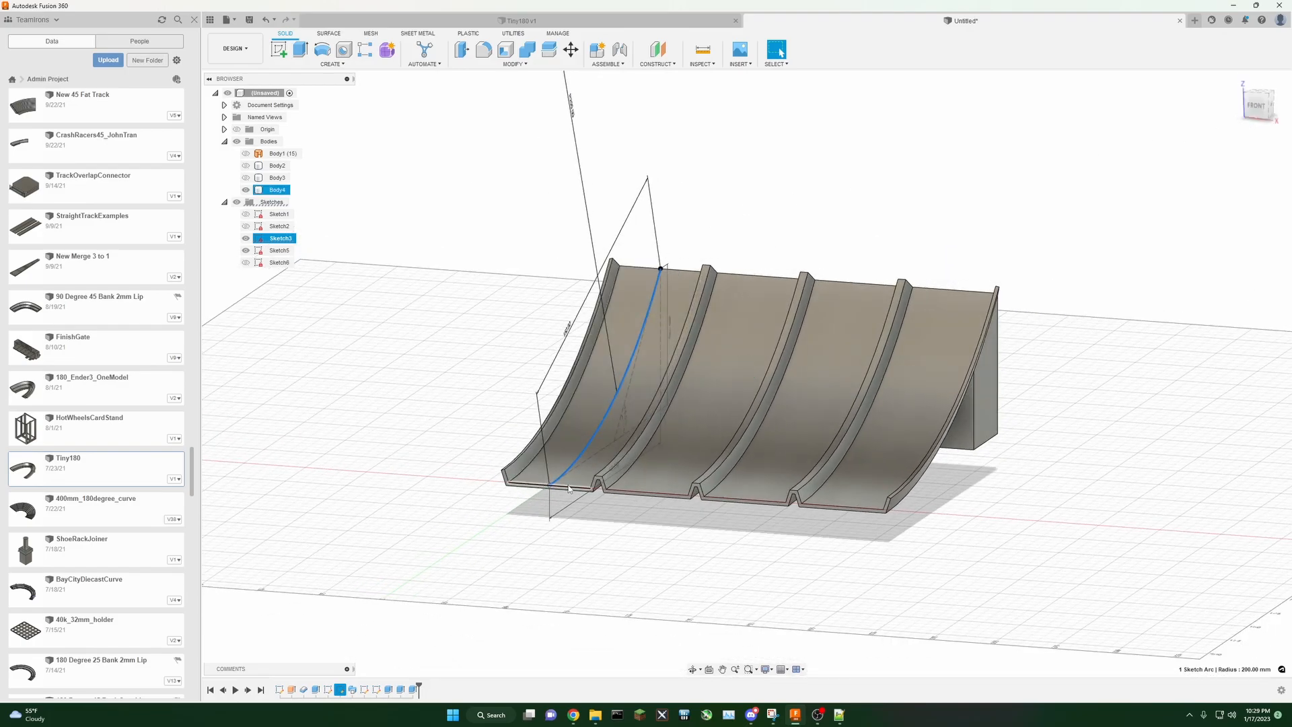
pyautogui.rightClick(281, 692)
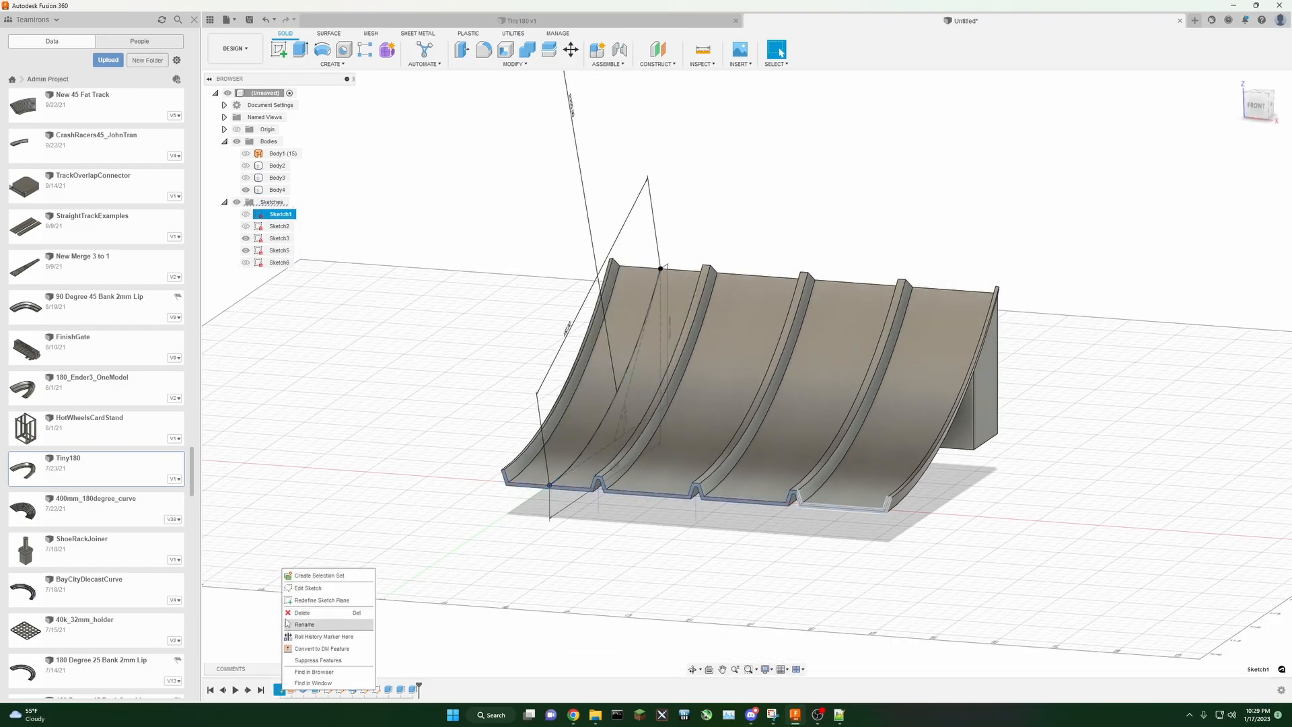
pyautogui.click(316, 597)
pyautogui.scroll(9, 599, 478)
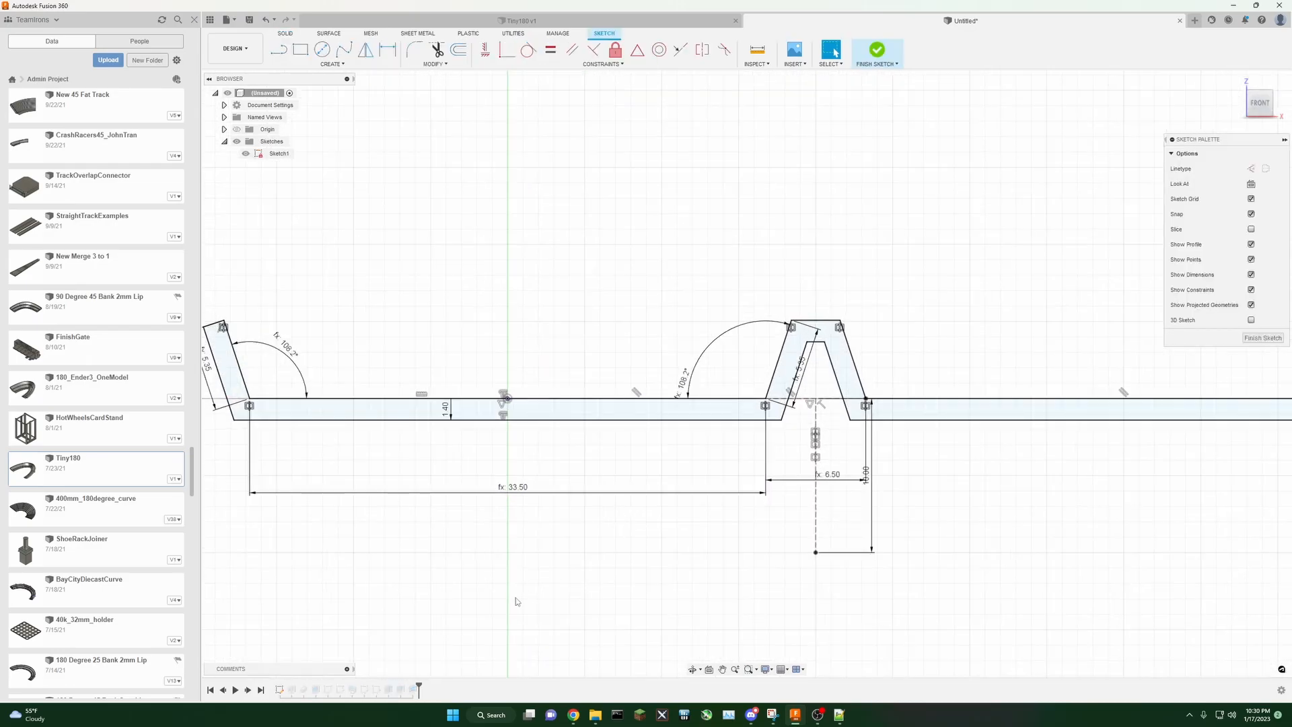
pyautogui.moveTo(527, 593); pyautogui.dragTo(652, 578, button='middle')
# Step: Add a user parameter TrackThickness of 1.4 mm in the parameters dialog
pyautogui.click(434, 64)
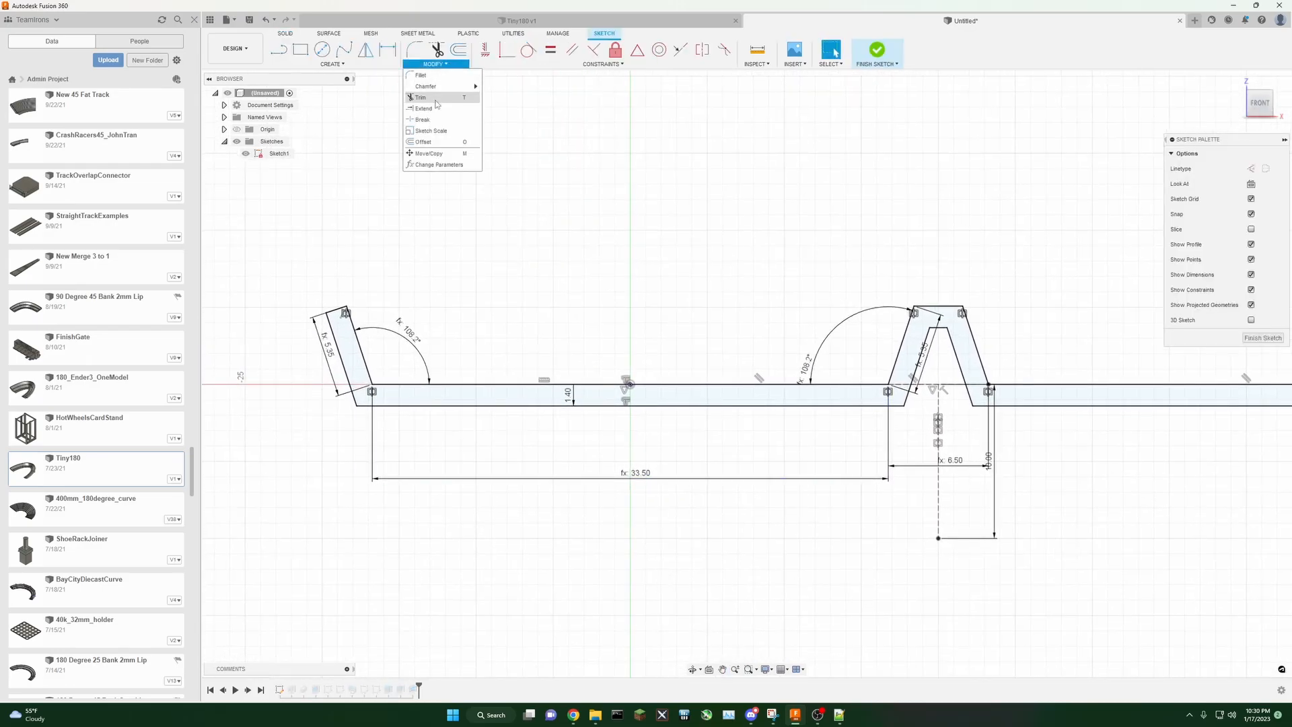
pyautogui.click(437, 165)
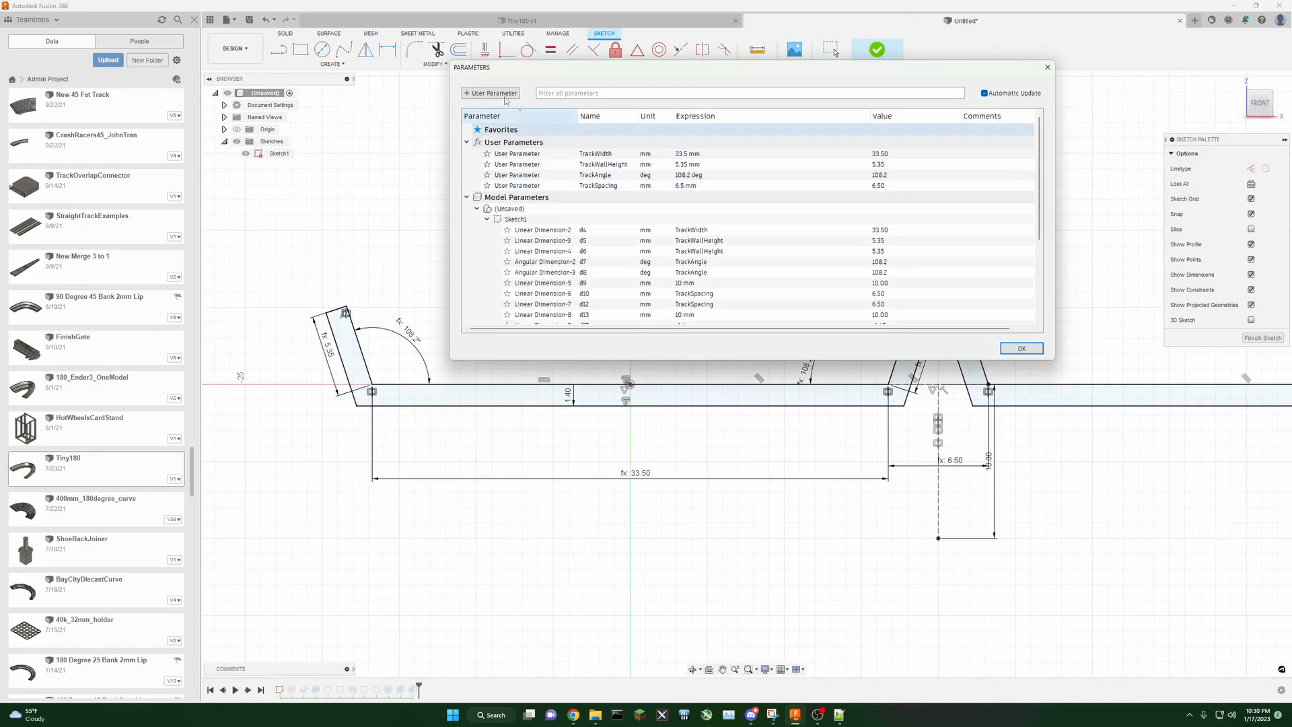
pyautogui.click(491, 93)
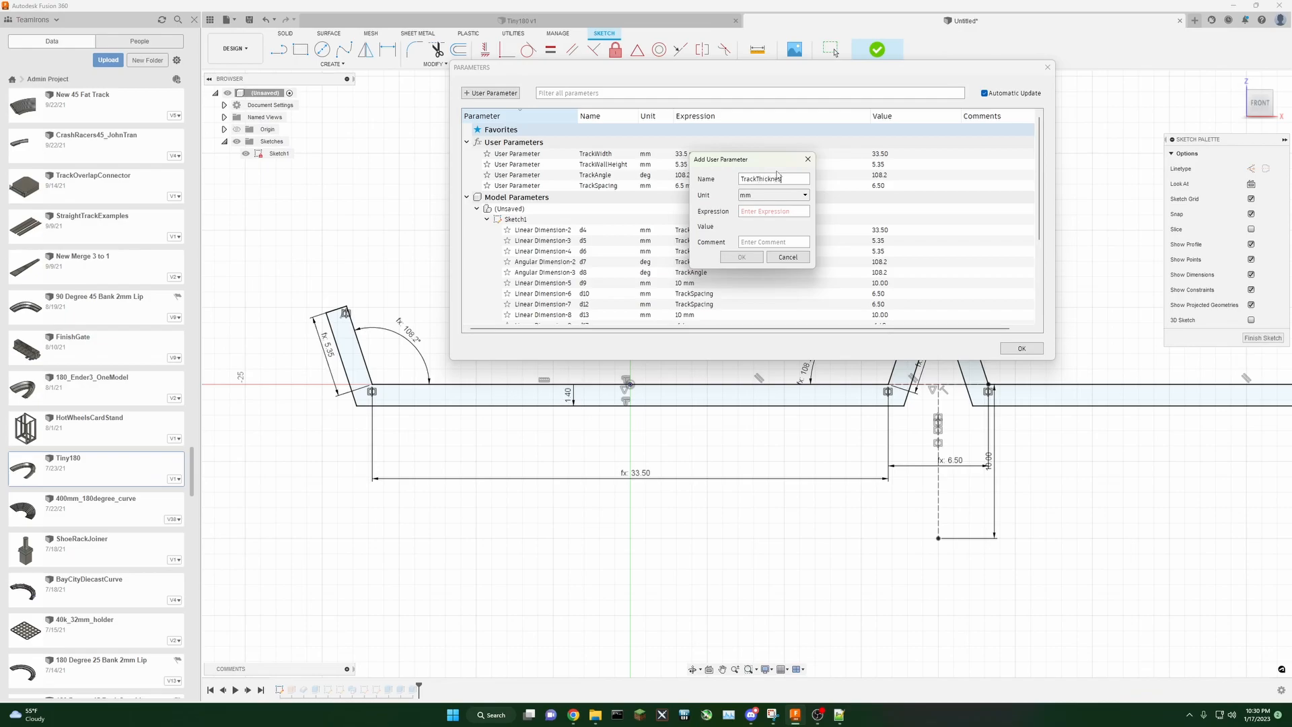
pyautogui.press('Tab')
pyautogui.write('1')
pyautogui.click(738, 259)
# Step: Add a user parameter ConnectorTopWidth of 26.35 mm
pyautogui.click(508, 93)
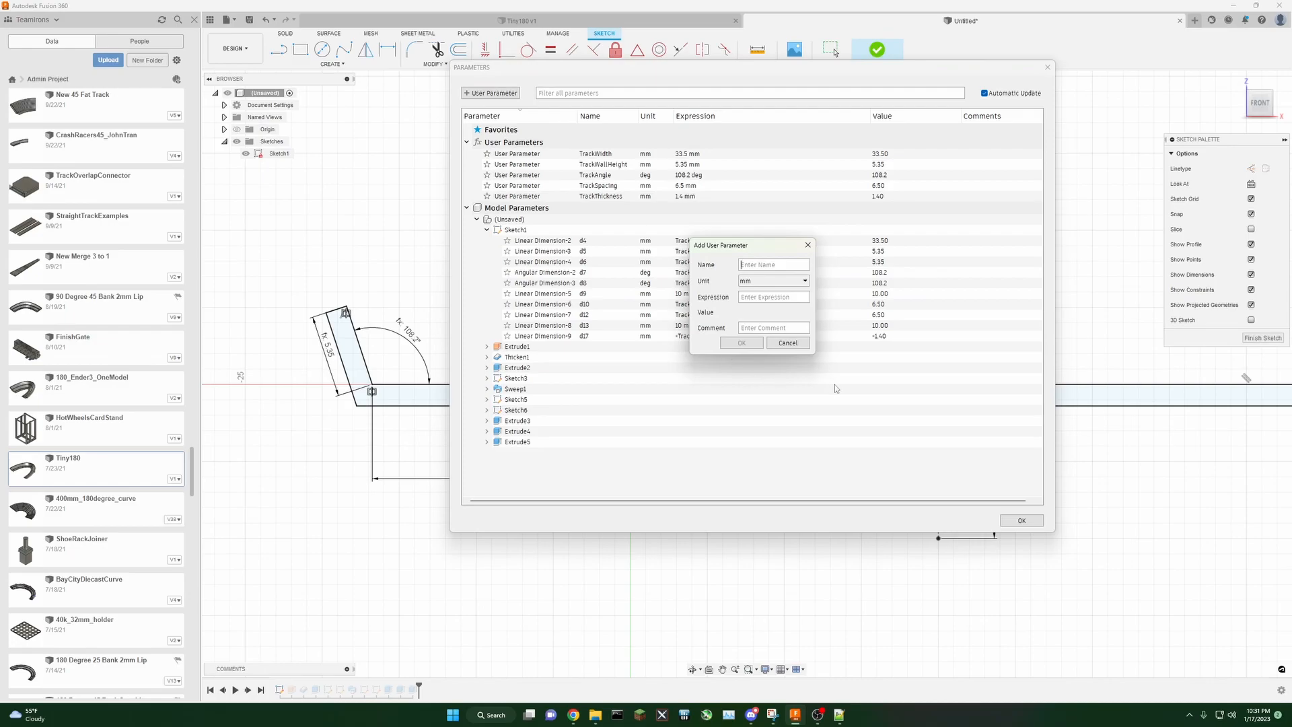
pyautogui.write('ConnectorTopWidth')
pyautogui.click(775, 298)
pyautogui.write('26.35')
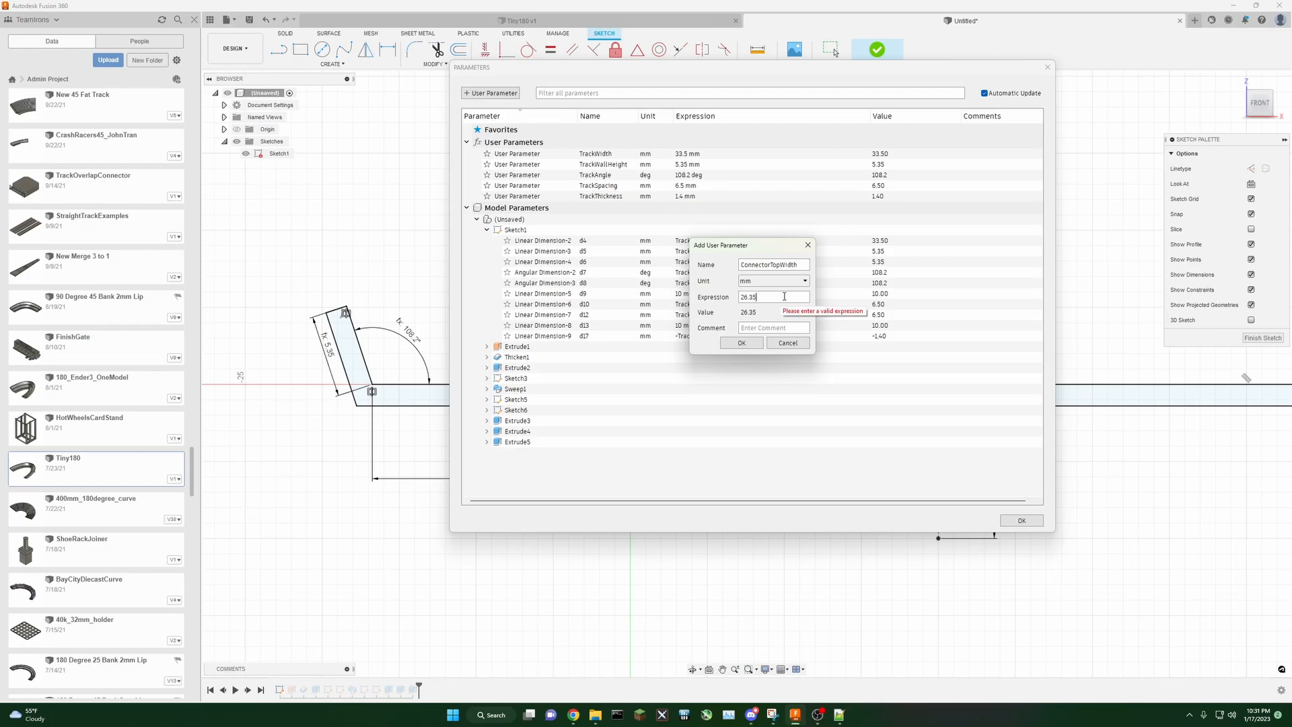
pyautogui.click(742, 343)
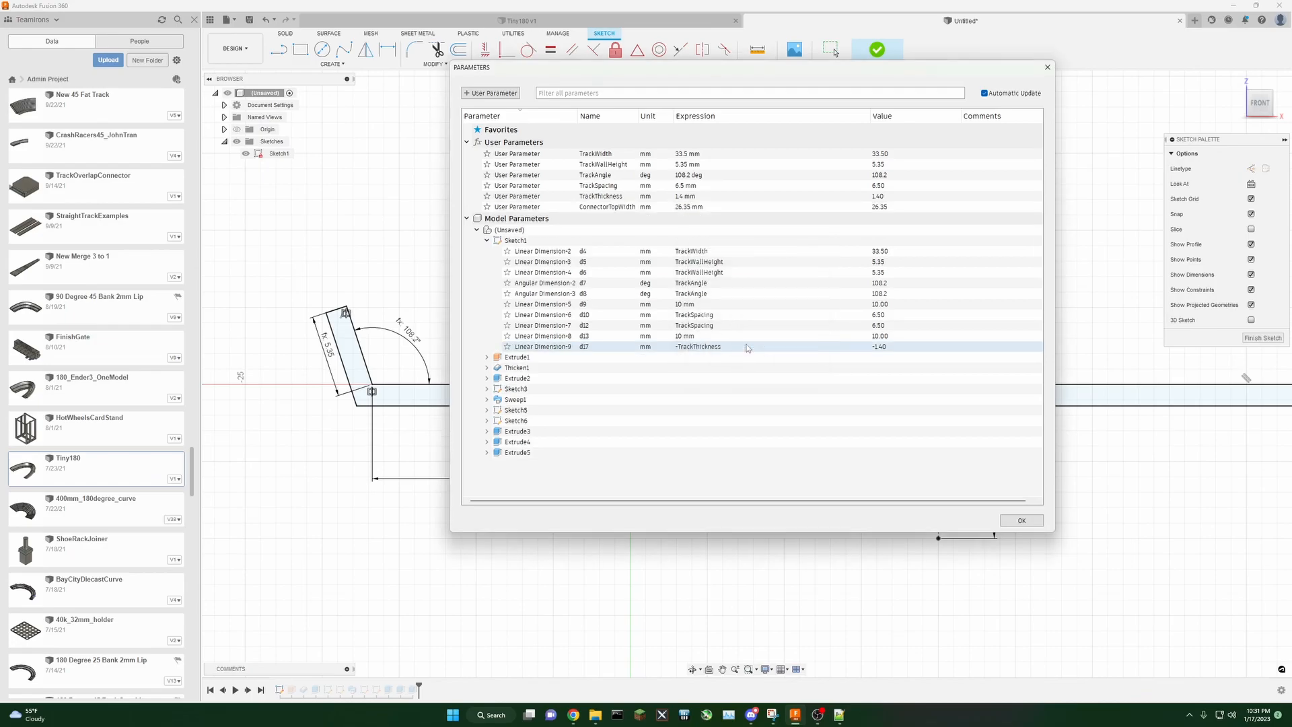
# Step: Add a user parameter ConnectorBottomWidth with expression ConnectorTopWidth - 4 mm
pyautogui.click(494, 93)
pyautogui.write('Connector')
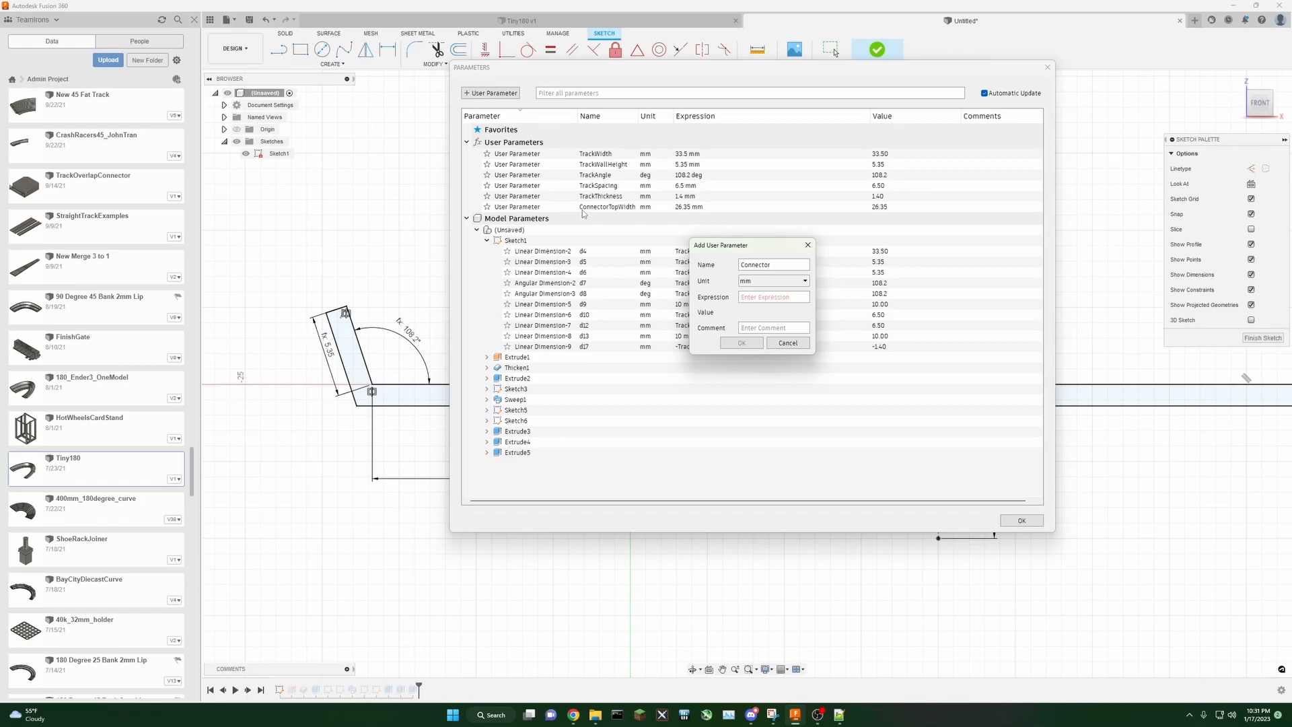
pyautogui.write('BottomWidth')
pyautogui.press('Tab')
pyautogui.write('Conn')
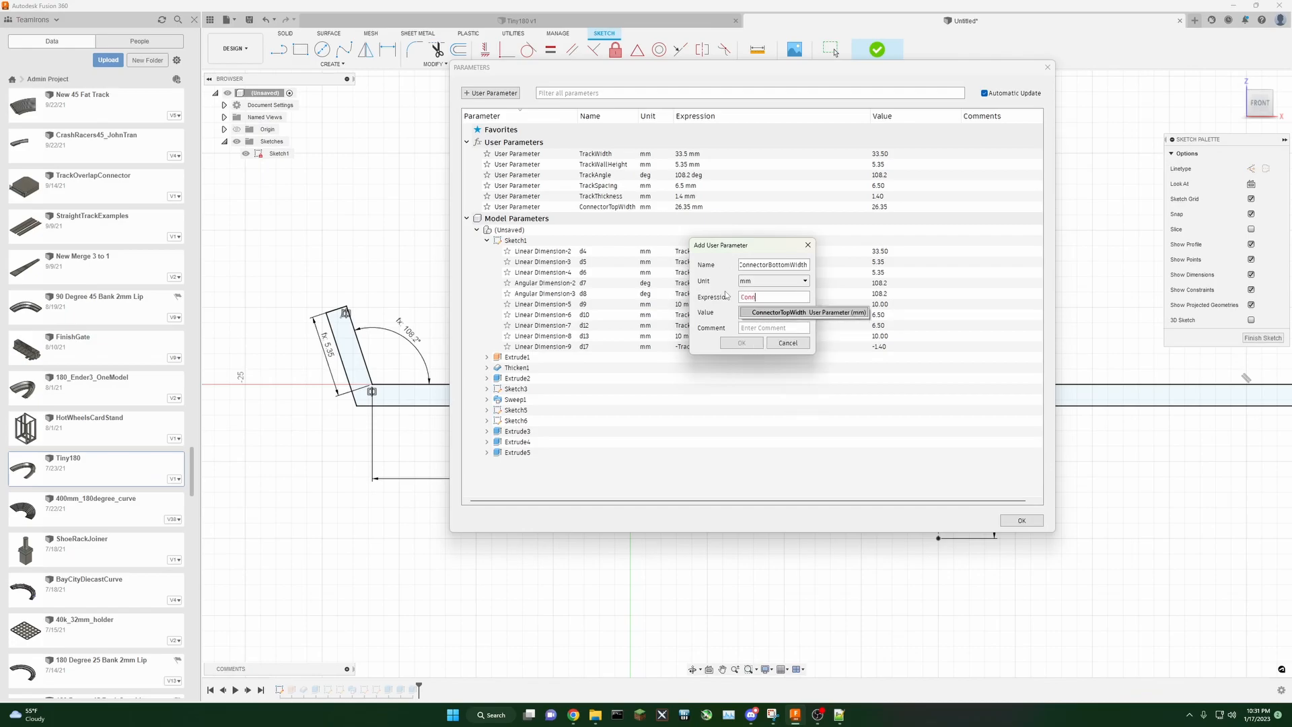
pyautogui.write('ectorTopWidth - 4')
pyautogui.click(741, 342)
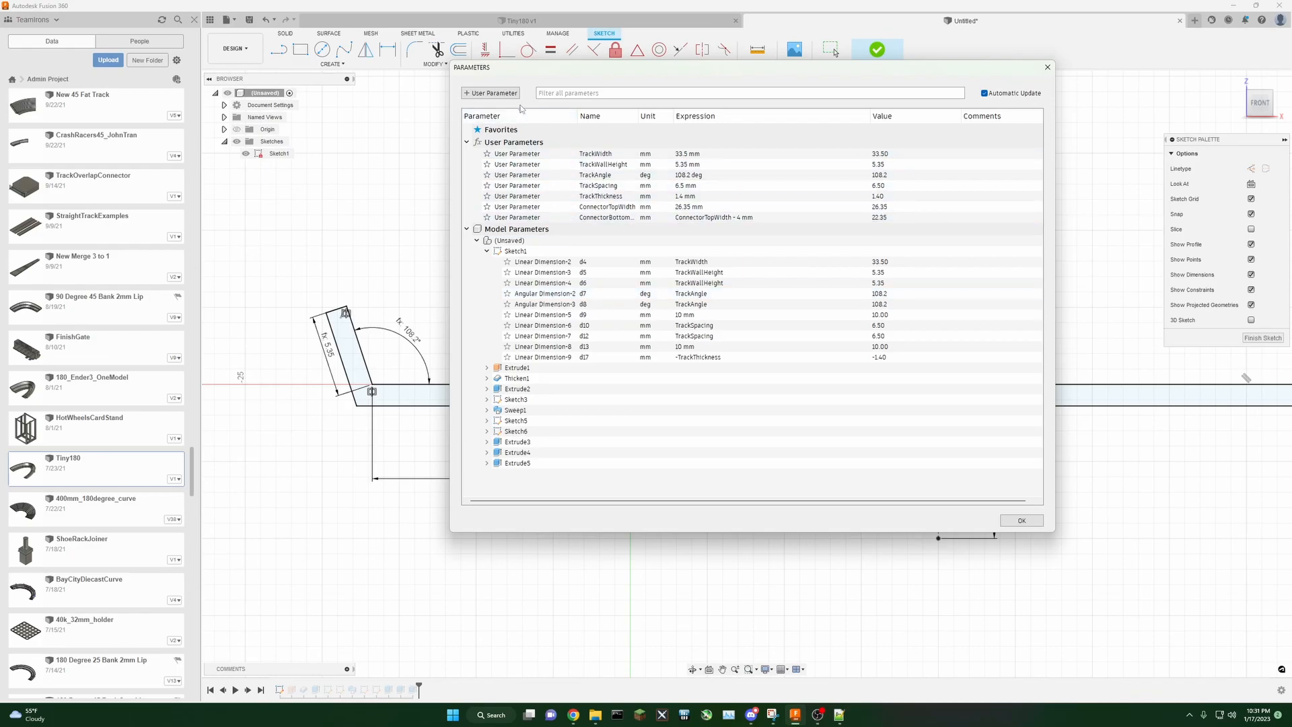
# Step: Add a user parameter ConnectorThickness of 2.1 mm and close the parameters dialog
pyautogui.click(490, 93)
pyautogui.write('ConnectorT')
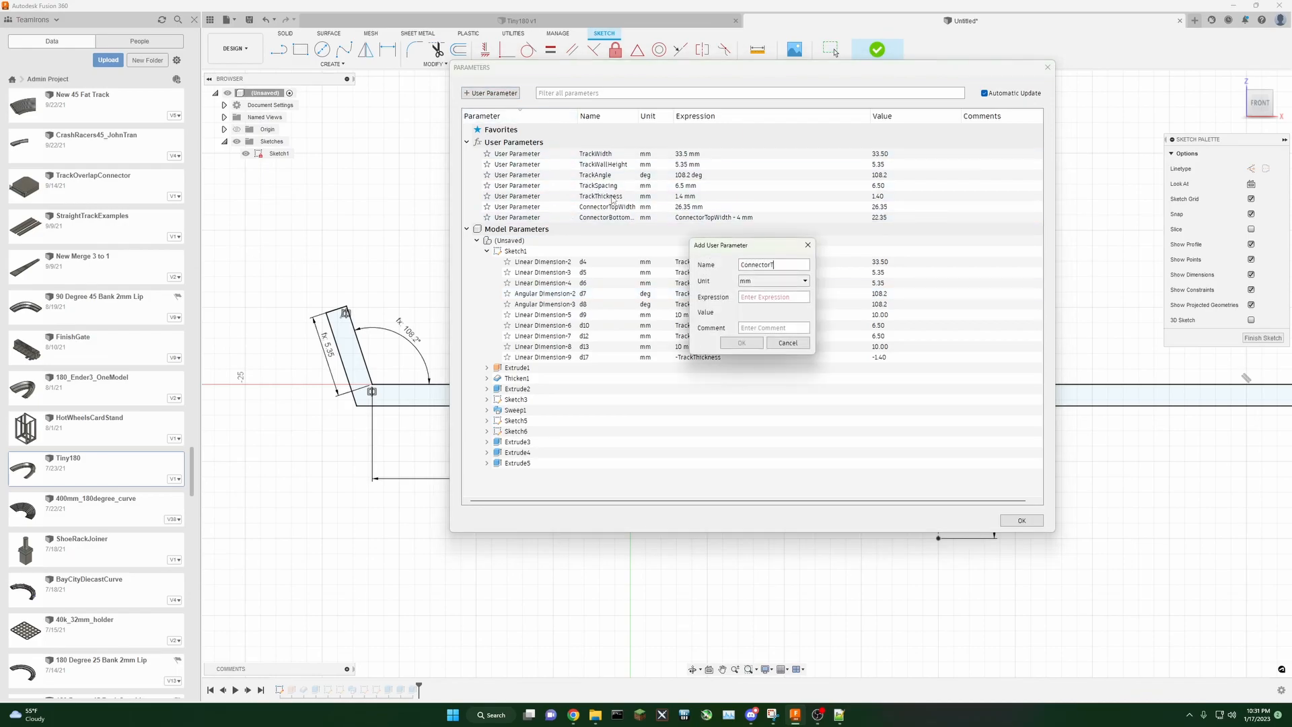
pyautogui.write('2.1')
pyautogui.click(741, 343)
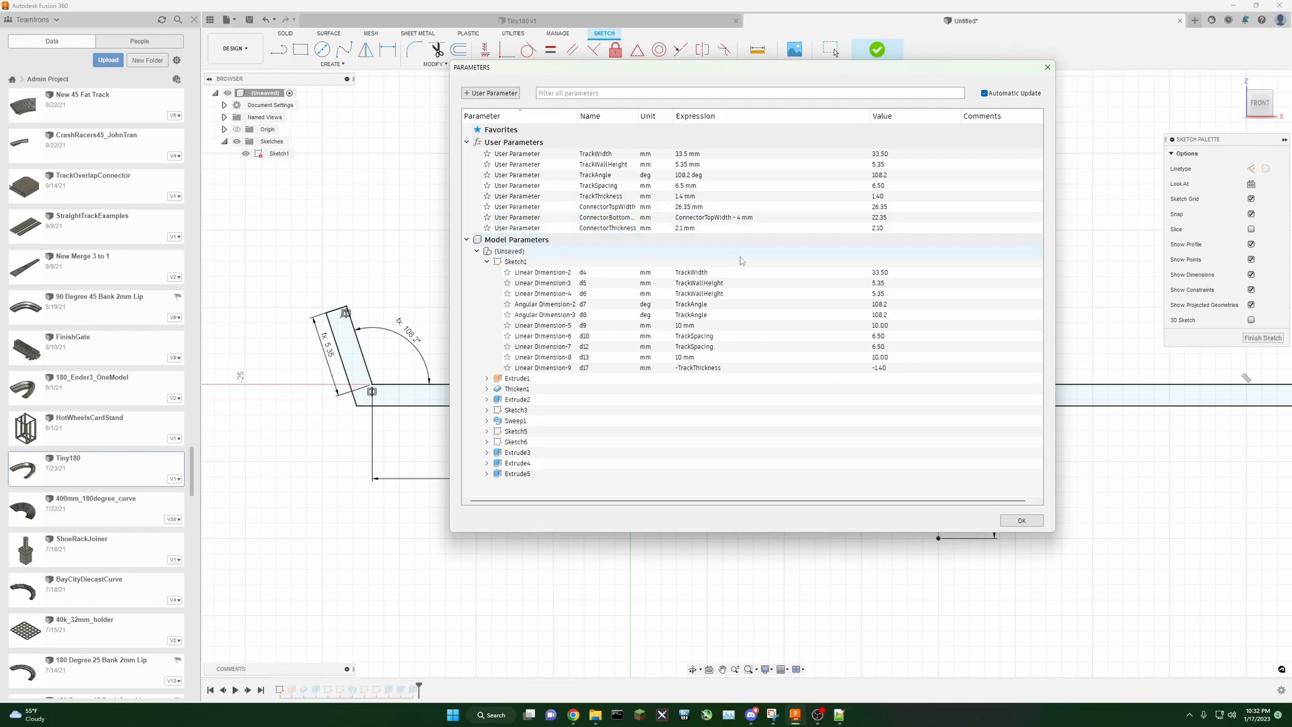
pyautogui.click(1008, 524)
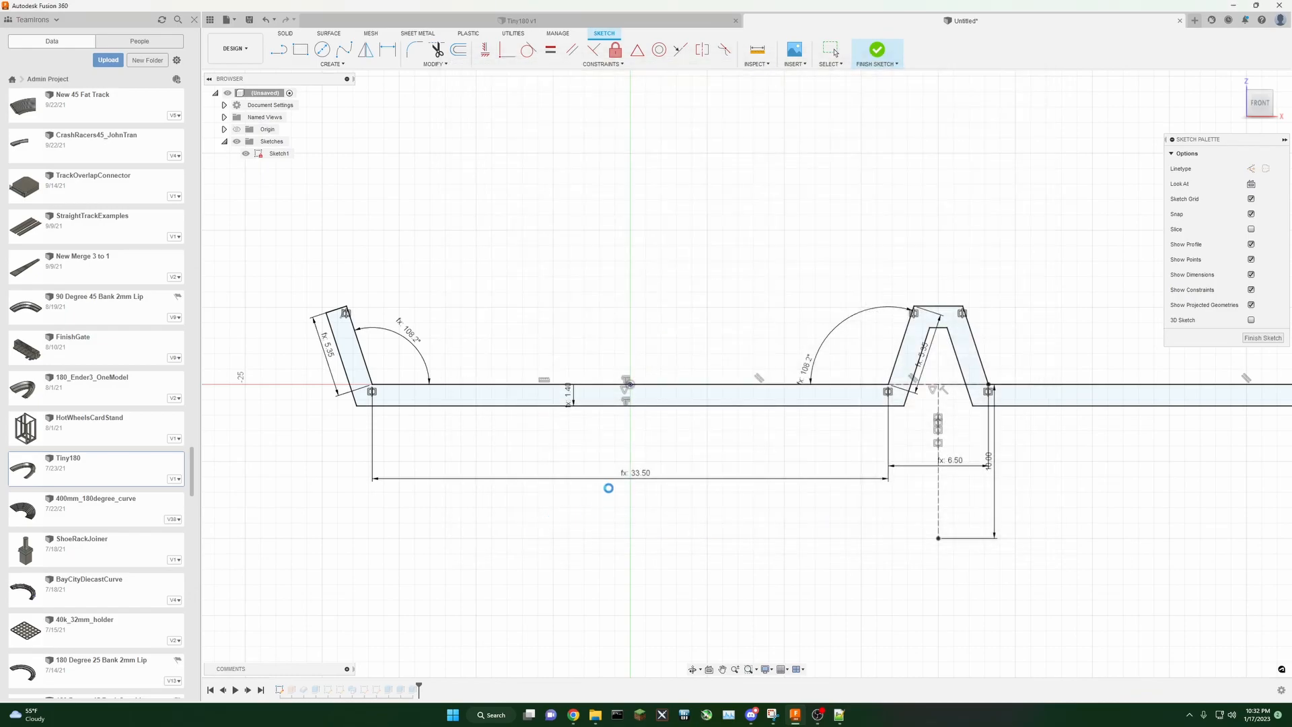
# Step: Sketch two slanted leg lines under the track floor on each side of the centre for the connector support
pyautogui.click(279, 49)
pyautogui.click(444, 406)
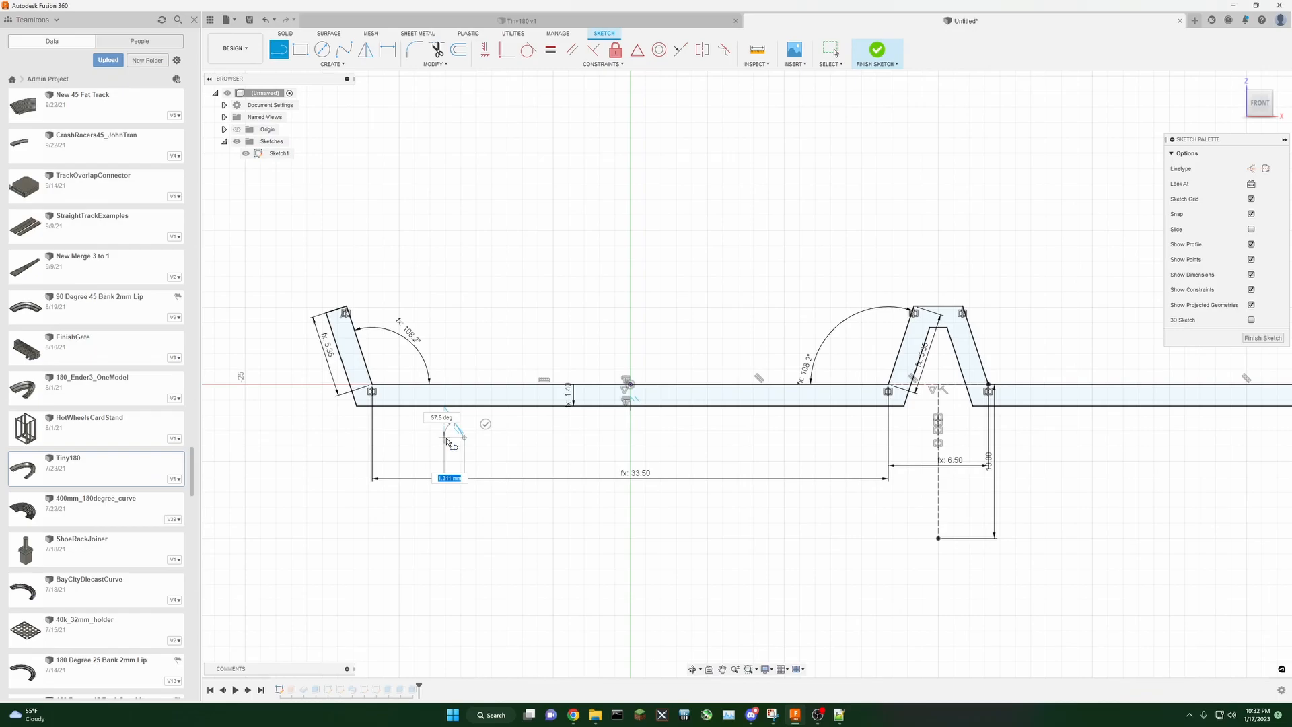
pyautogui.click(423, 407)
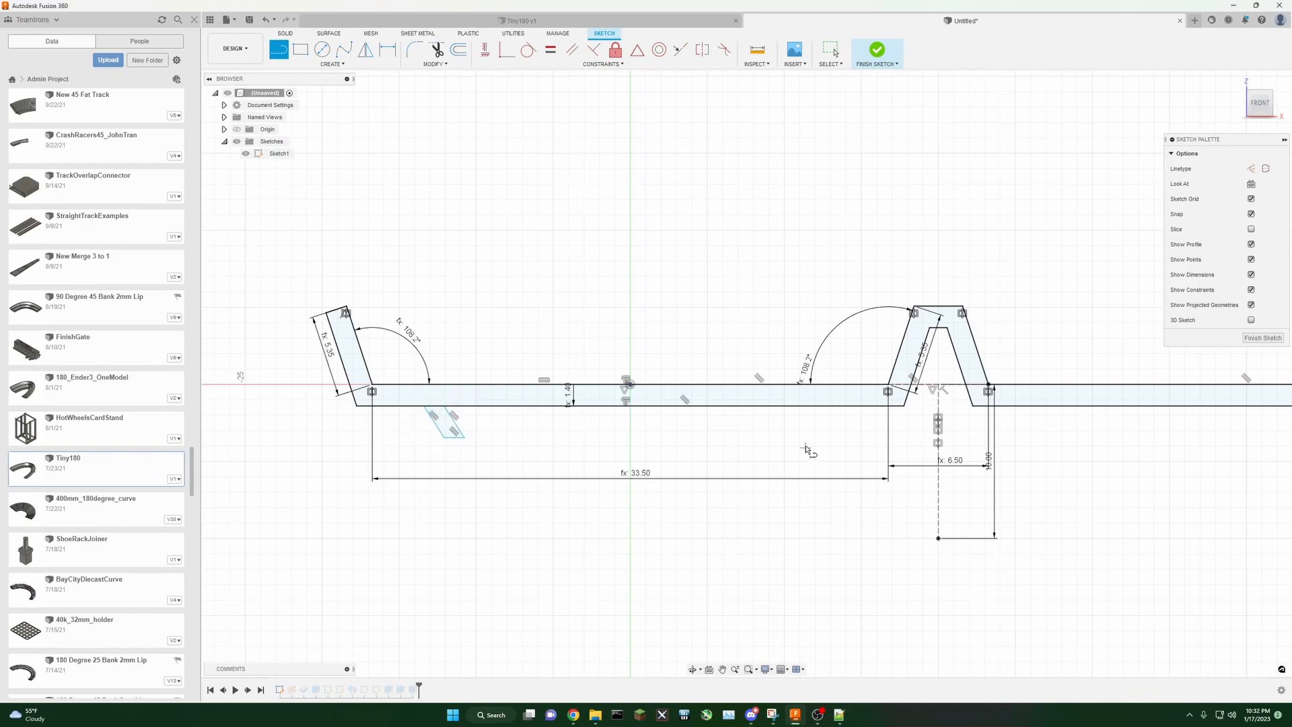
pyautogui.click(738, 406)
pyautogui.click(717, 438)
pyautogui.click(741, 436)
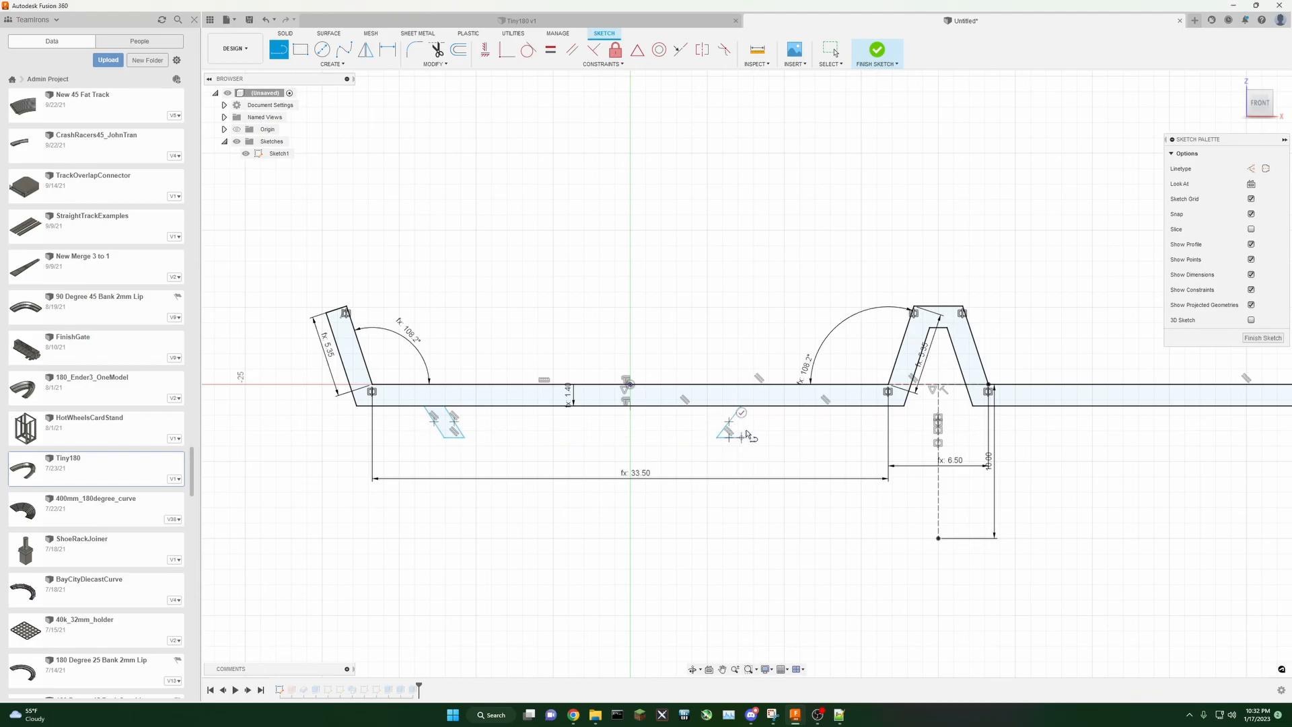
pyautogui.click(766, 406)
pyautogui.click(740, 405)
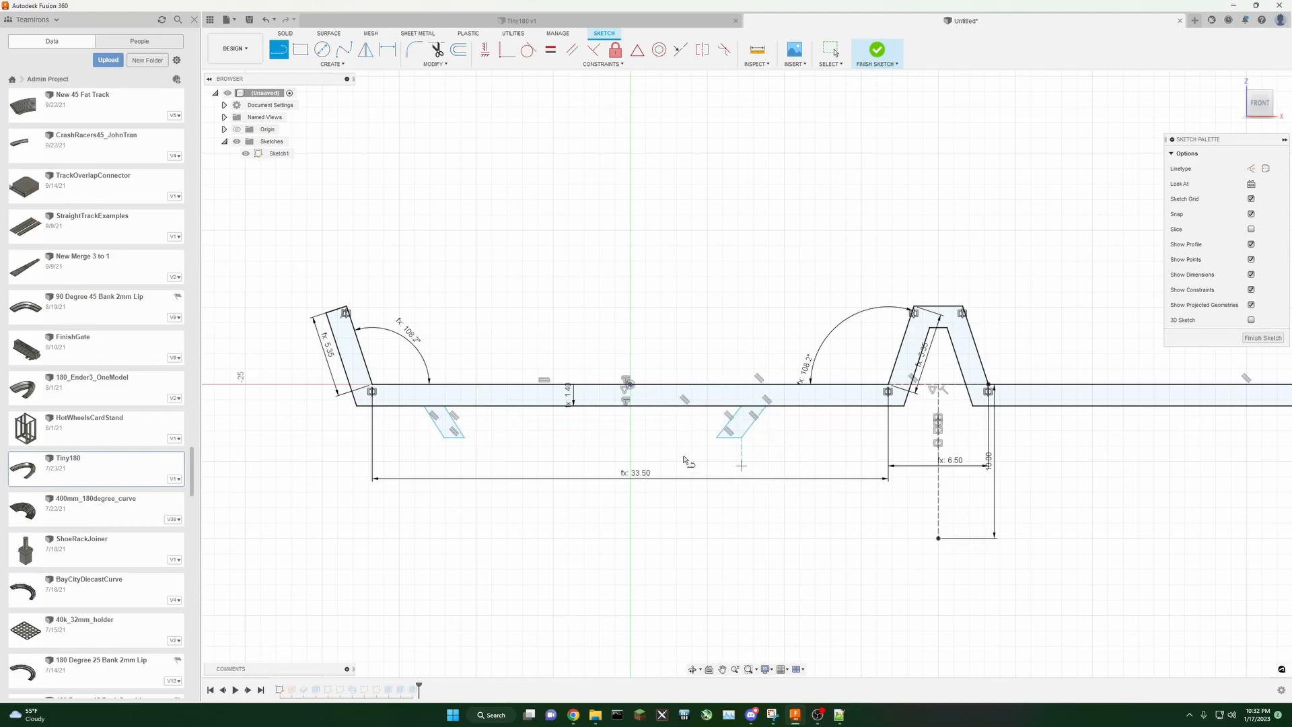
# Step: Switch to construction linetype and draw a line joining the leg bottoms plus a line from its middle toward the origin
pyautogui.click(1251, 169)
pyautogui.click(463, 438)
pyautogui.click(718, 439)
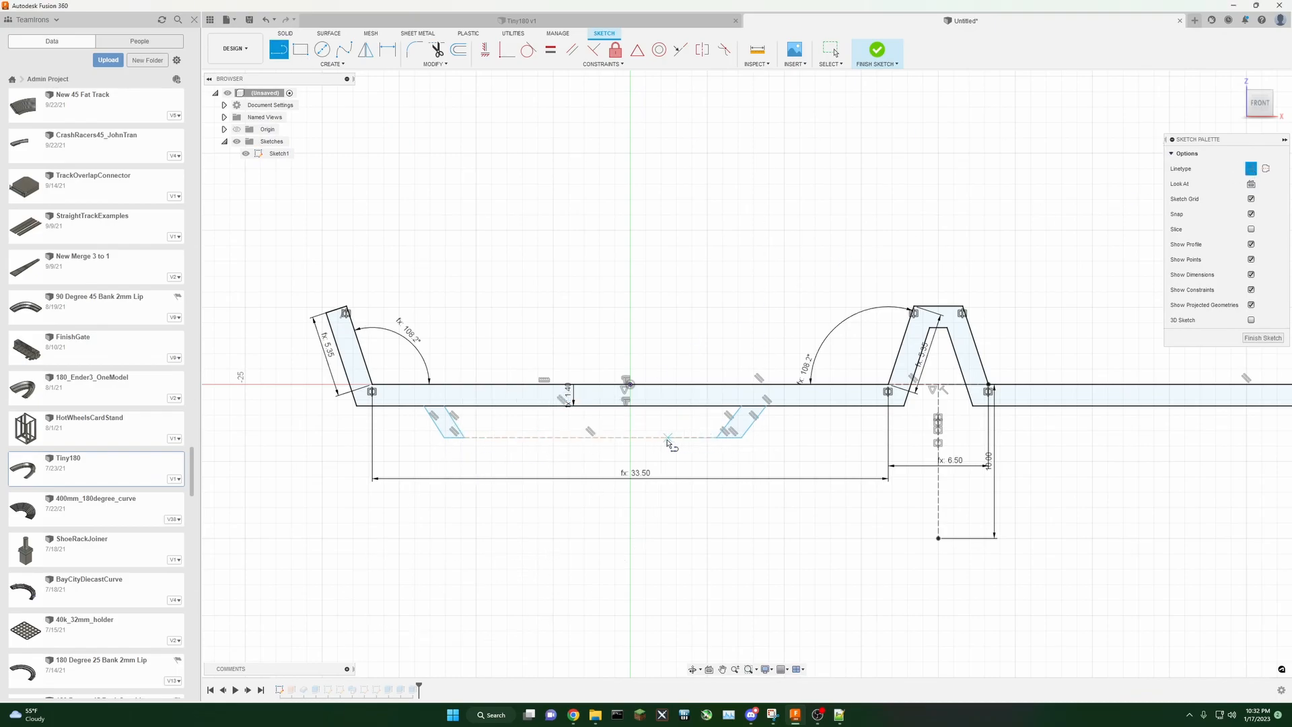
pyautogui.click(591, 437)
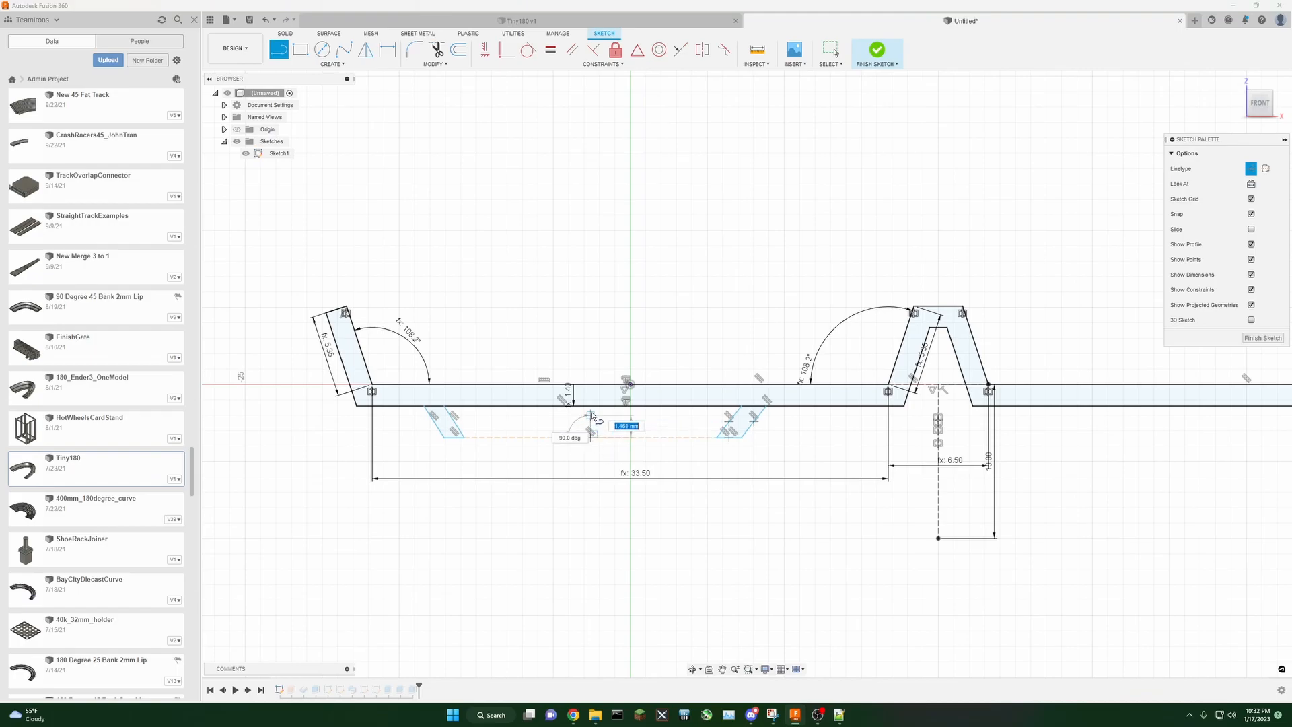
pyautogui.click(632, 409)
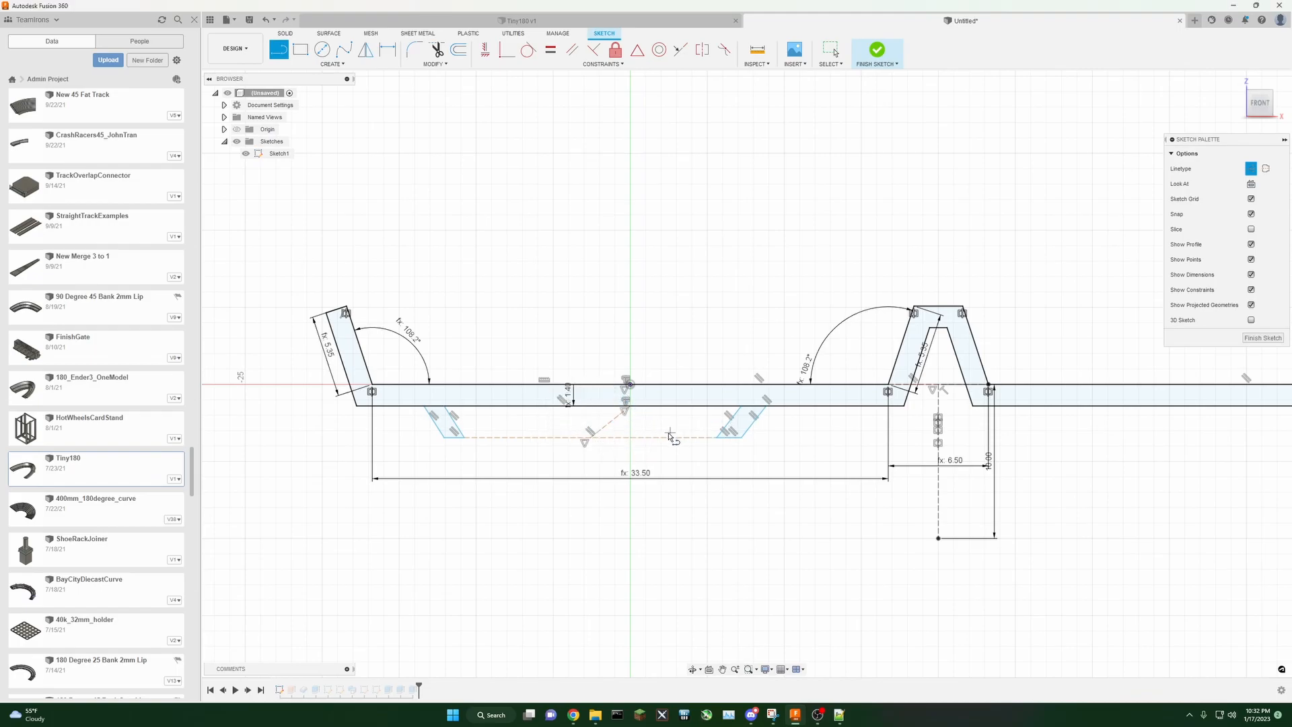
pyautogui.click(485, 54)
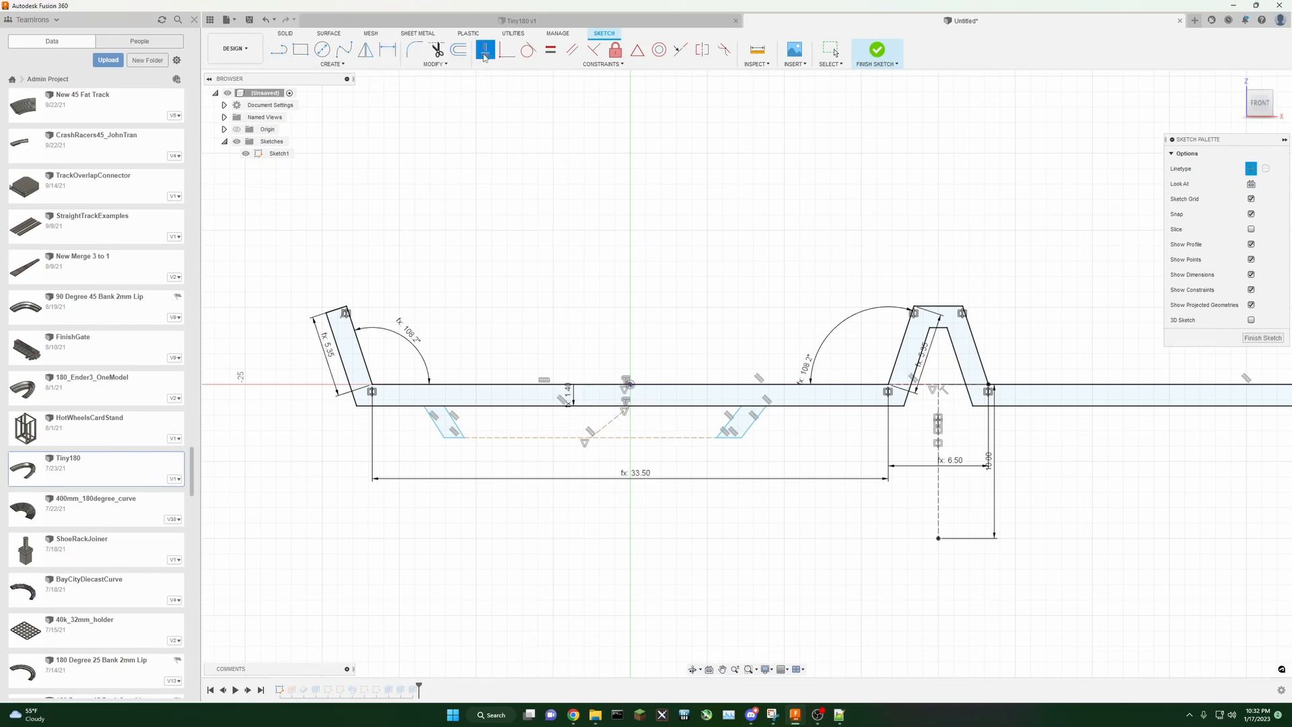
pyautogui.click(613, 424)
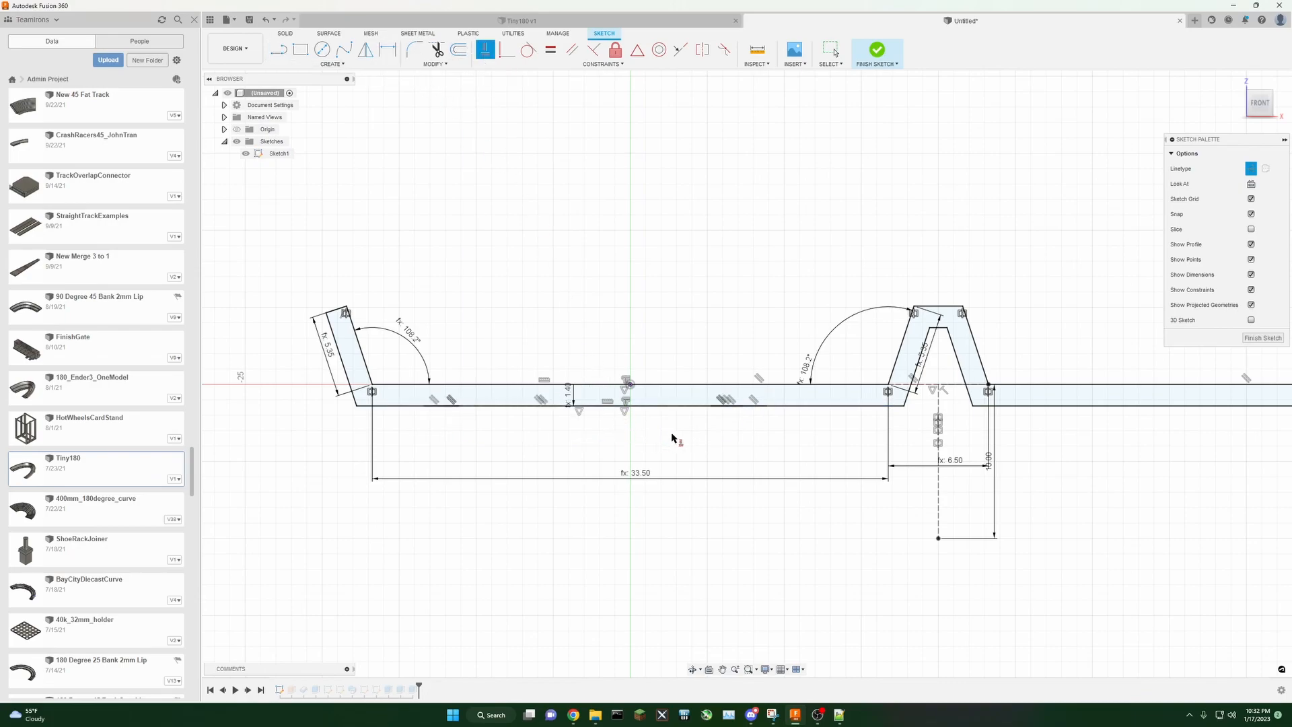
pyautogui.press('Escape')
pyautogui.hotkey('ctrl', 'z')
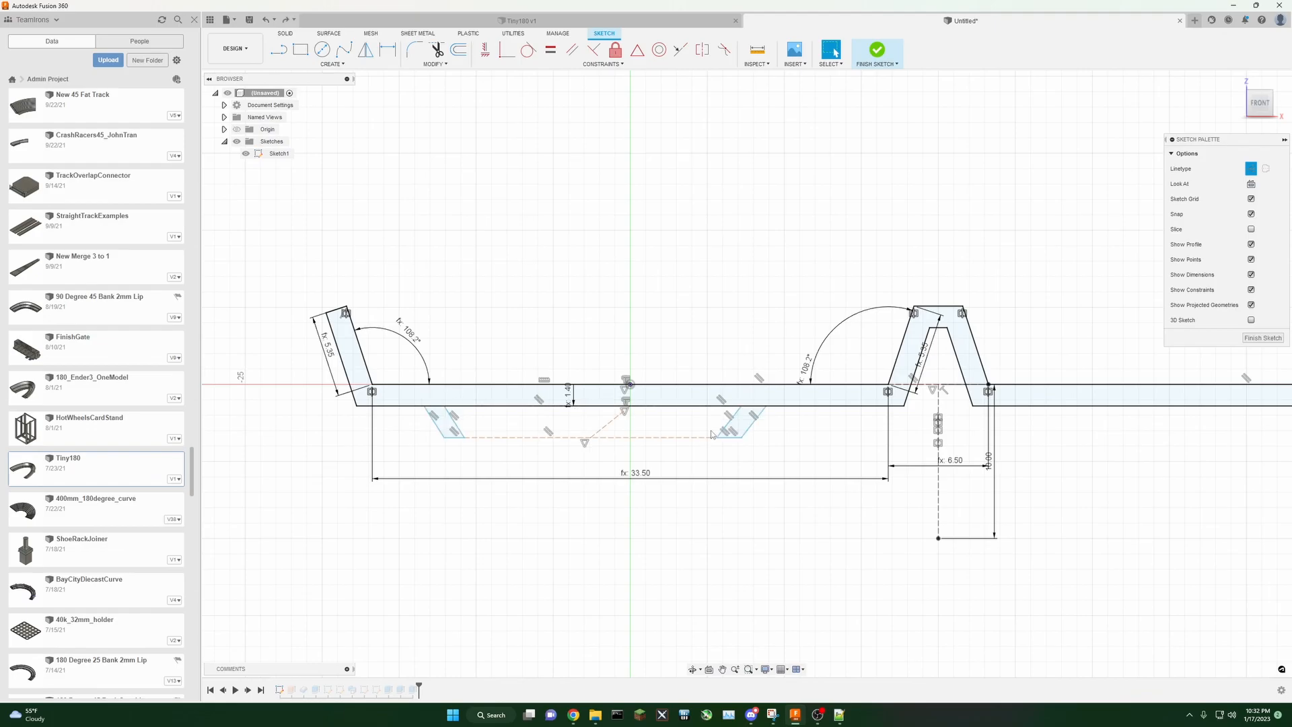
# Step: Move the construction line's end under the origin and constrain the centre construction line vertical
pyautogui.moveTo(591, 440); pyautogui.dragTo(626, 438)
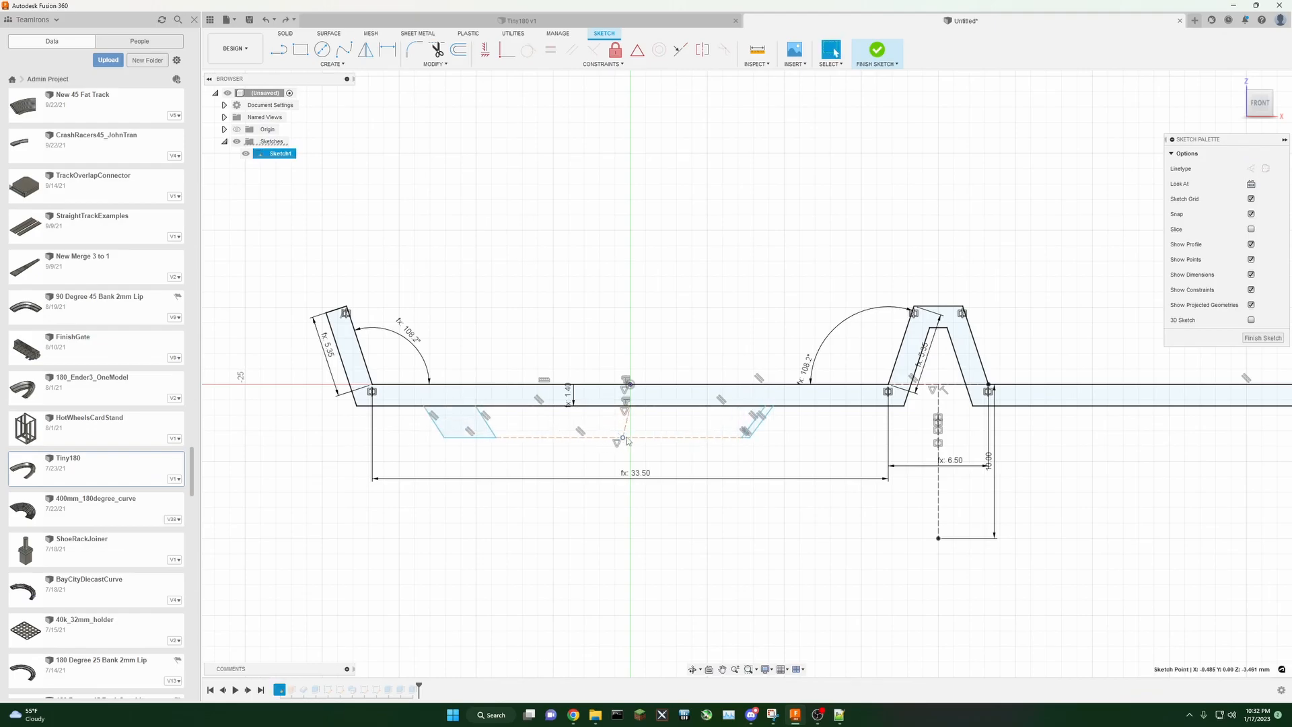
pyautogui.click(485, 50)
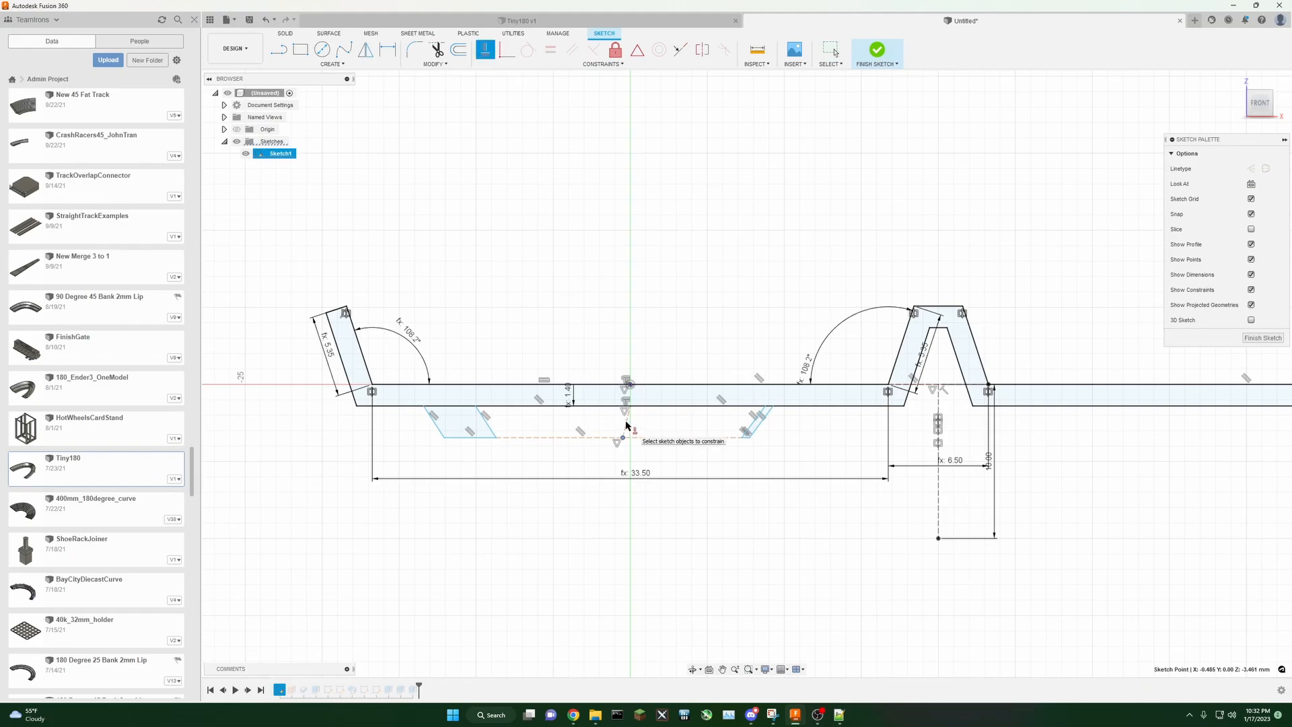
pyautogui.click(831, 50)
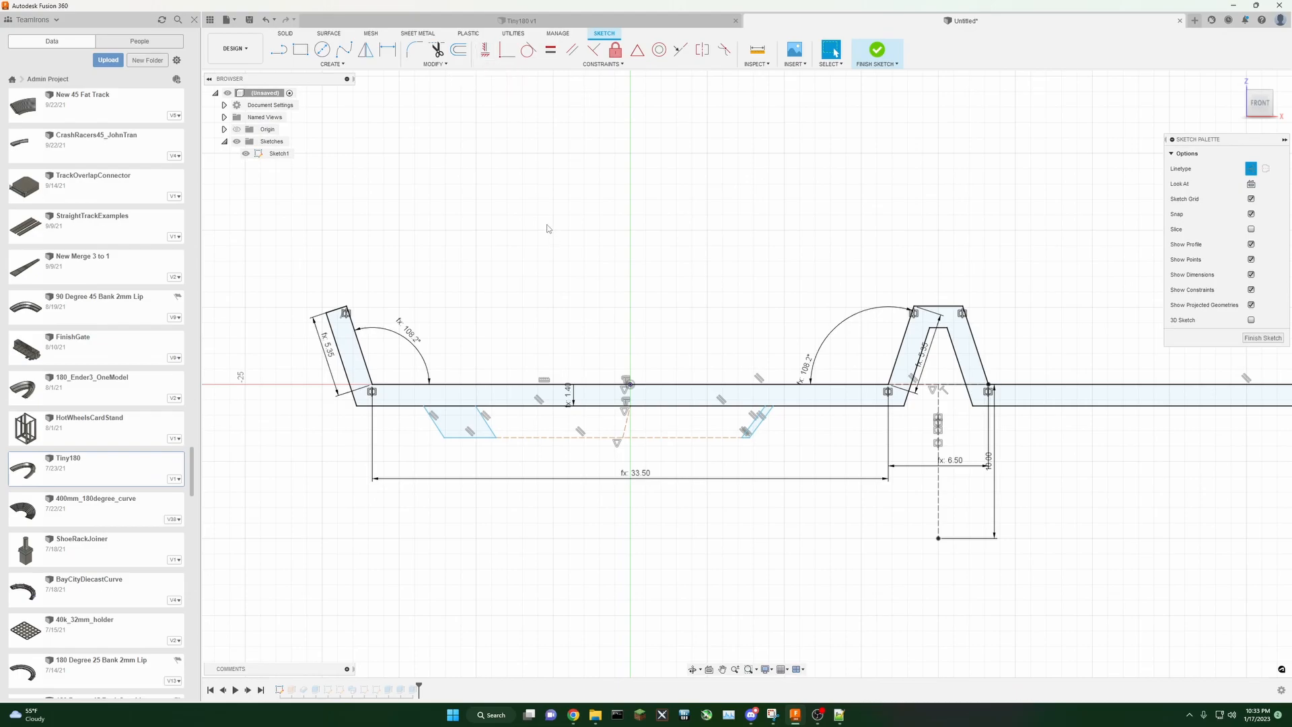
pyautogui.click(485, 50)
pyautogui.click(626, 431)
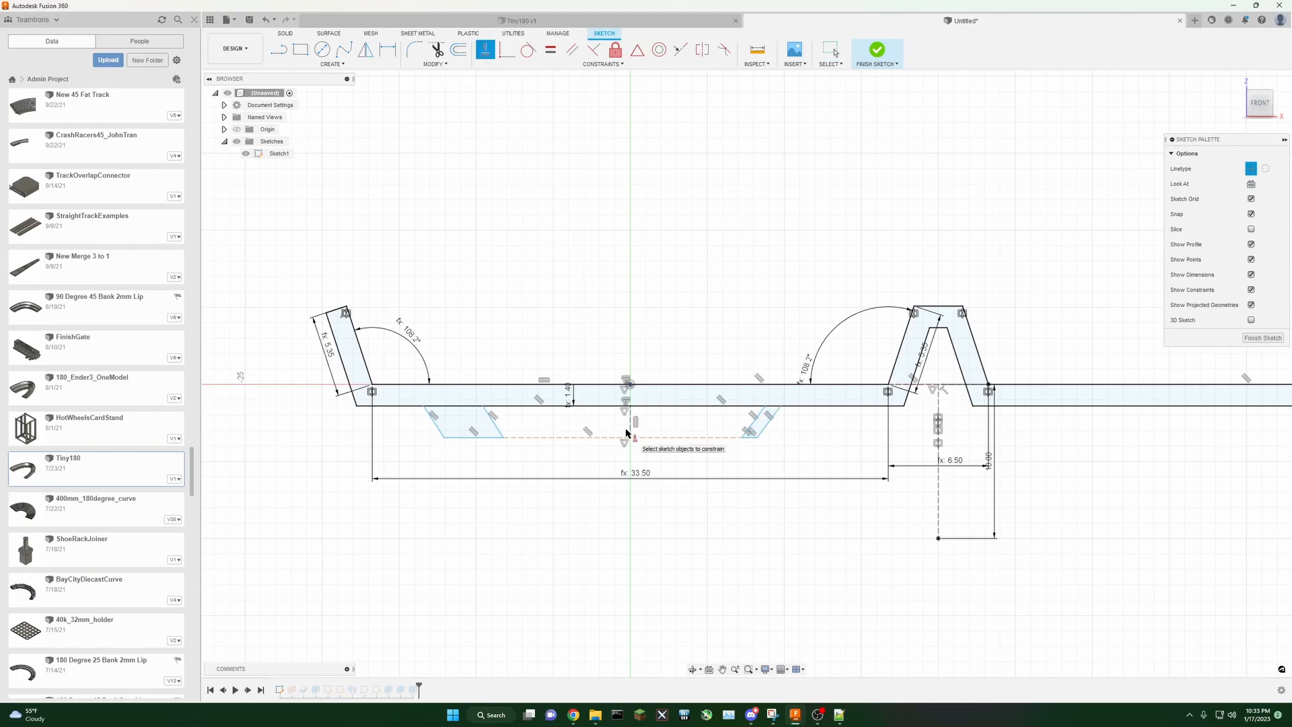
pyautogui.scroll(3, 672, 467)
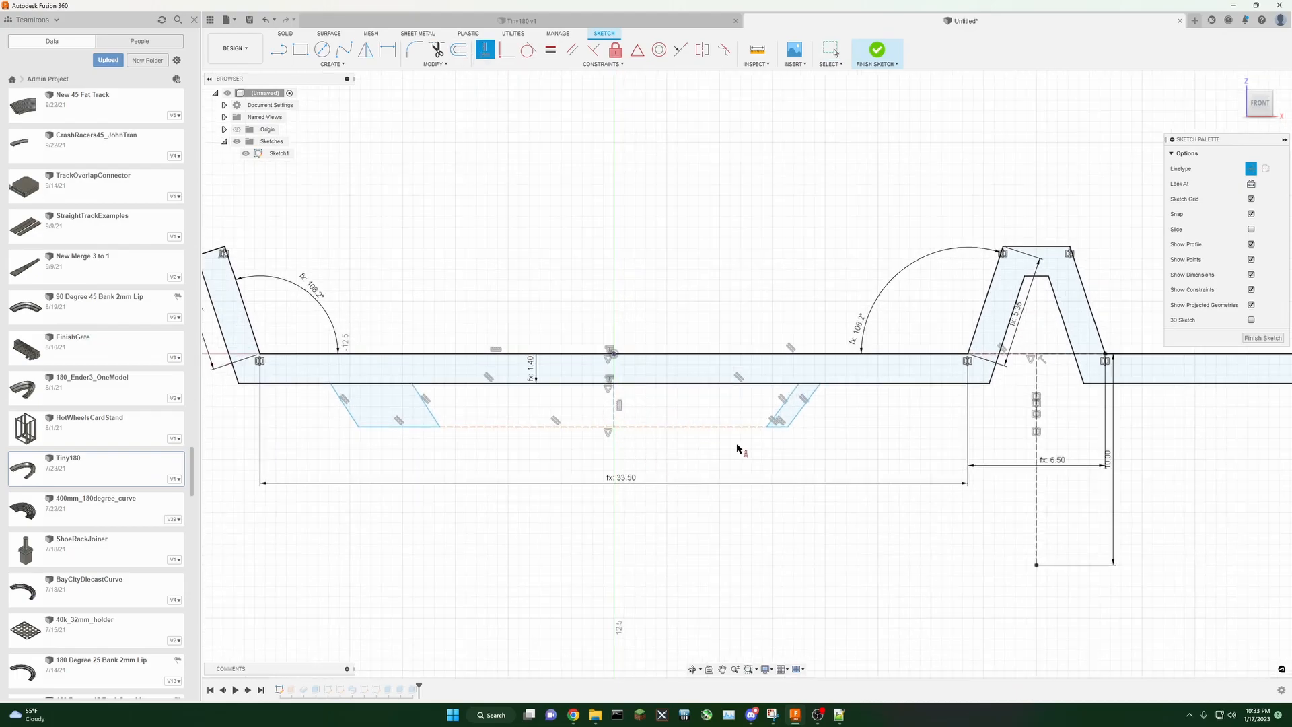
# Step: Dimension the left leg's width to the TrackThickness parameter
pyautogui.click(388, 50)
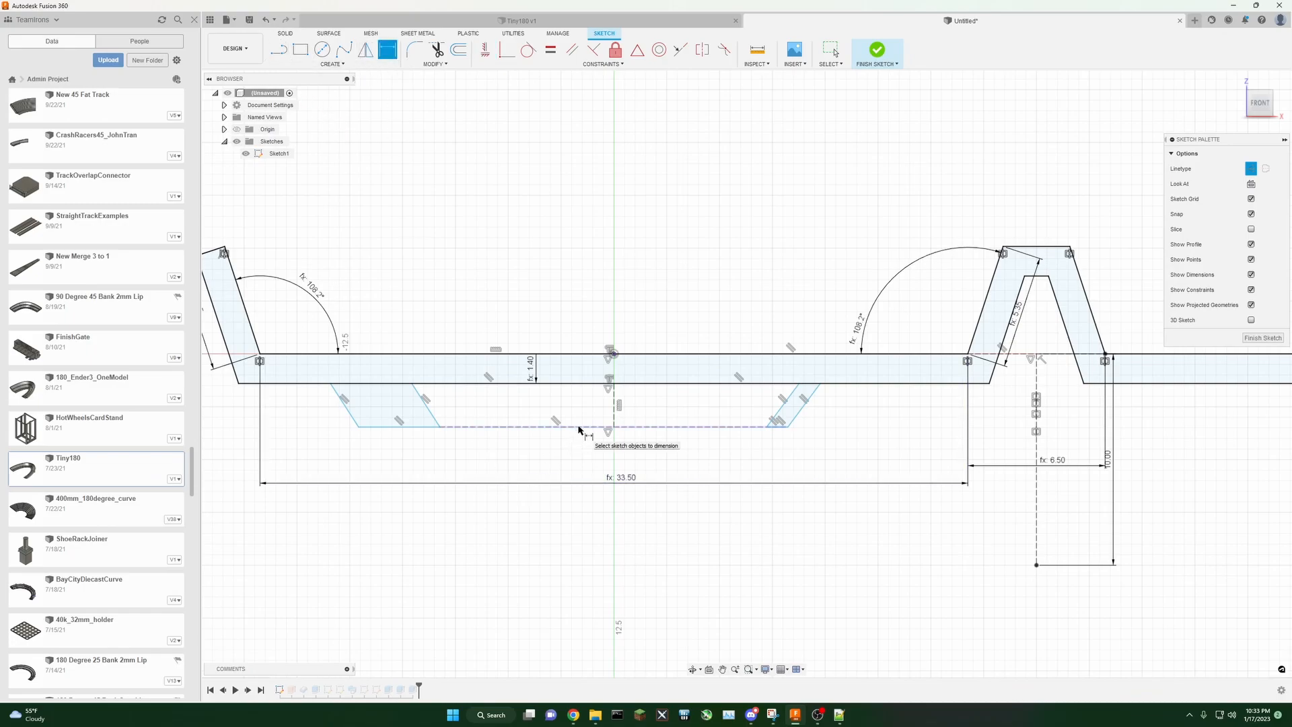
pyautogui.click(427, 408)
pyautogui.click(350, 415)
pyautogui.click(379, 398)
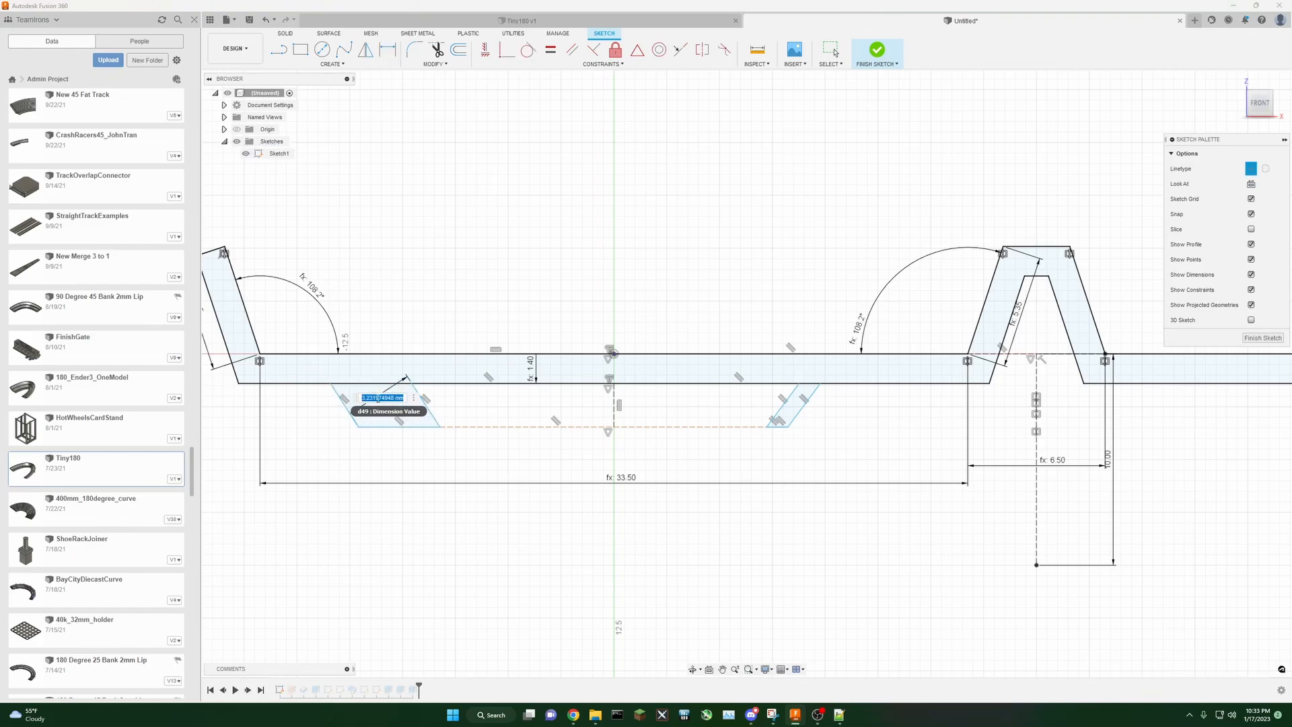
pyautogui.write('trac')
pyautogui.click(403, 434)
pyautogui.press('Return')
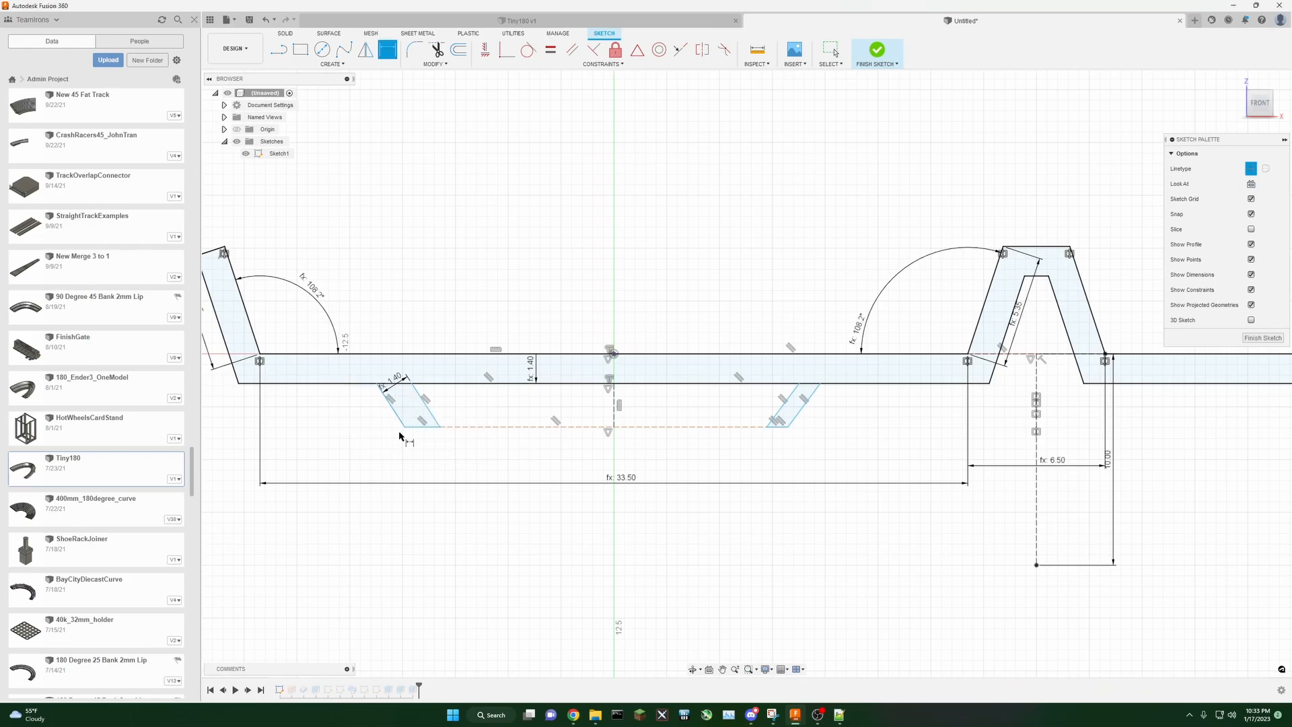
# Step: Dimension the right leg's width to the TrackThickness parameter
pyautogui.click(786, 407)
pyautogui.click(796, 416)
pyautogui.click(794, 411)
pyautogui.write('tra')
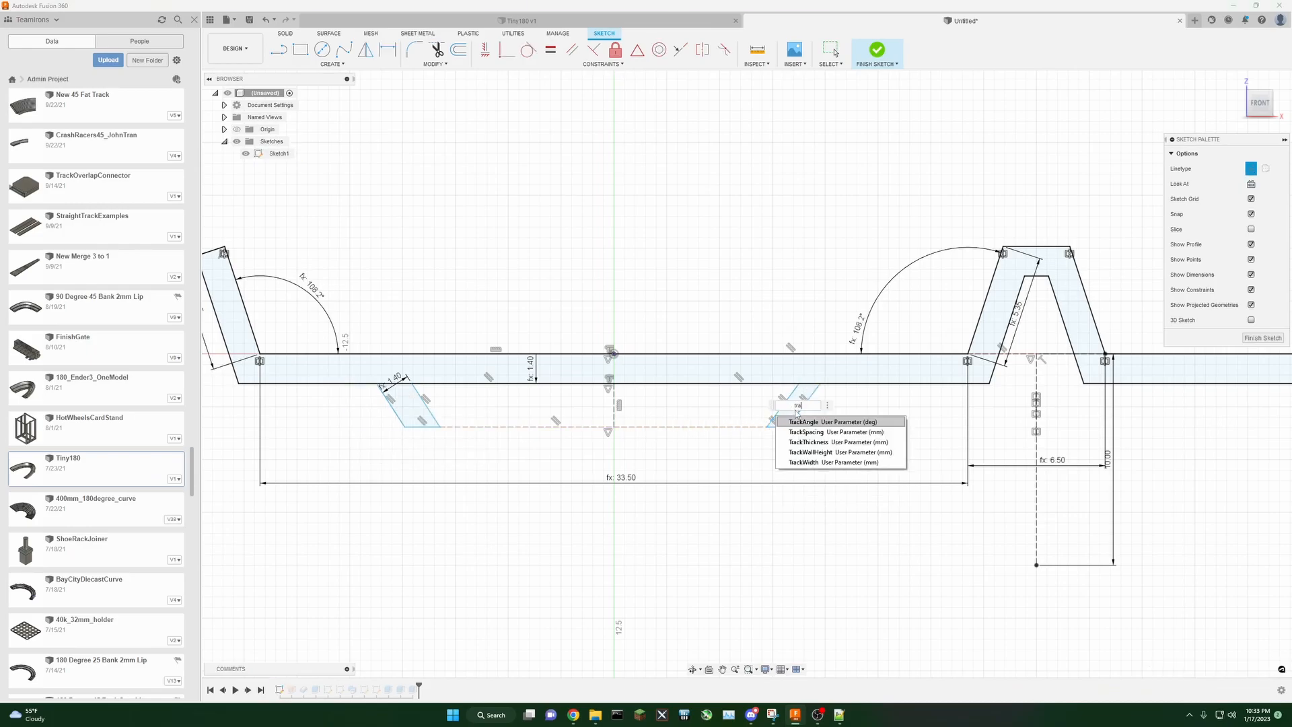
pyautogui.click(811, 442)
pyautogui.press('Return')
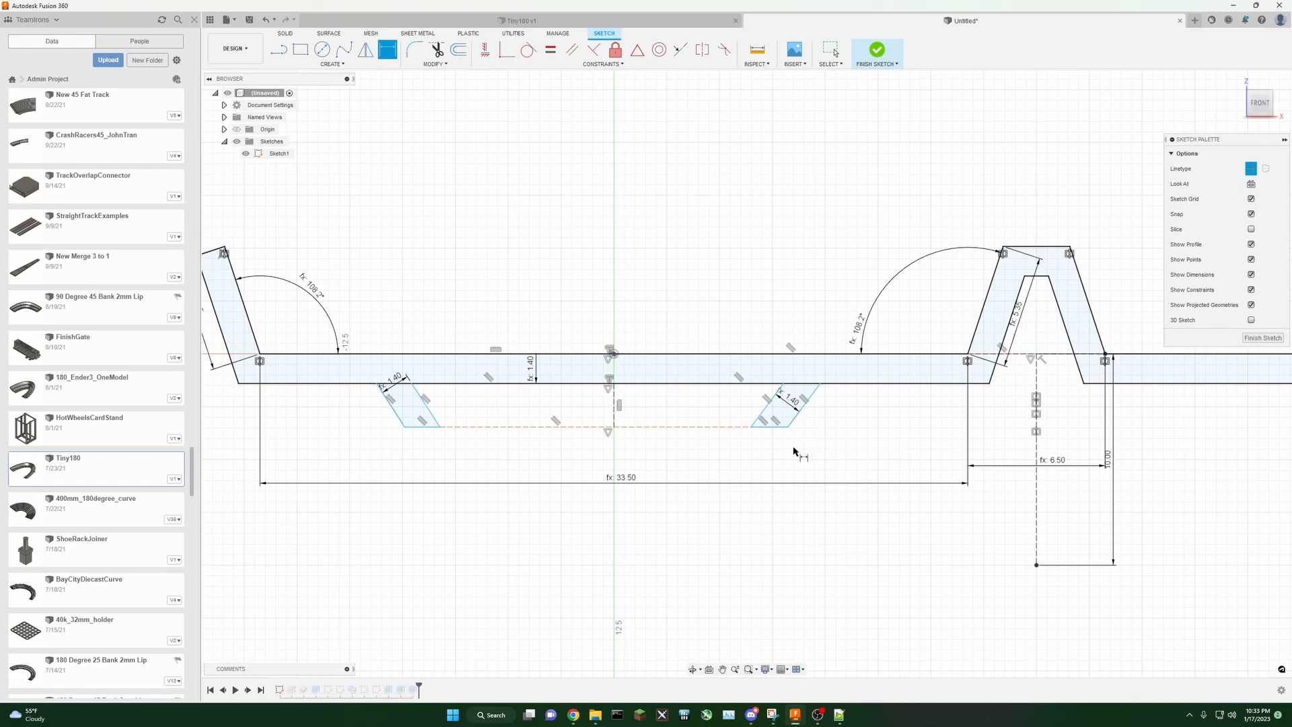
# Step: Dimension the bottom construction line's length to the ConnectorBottomWidth parameter
pyautogui.click(467, 428)
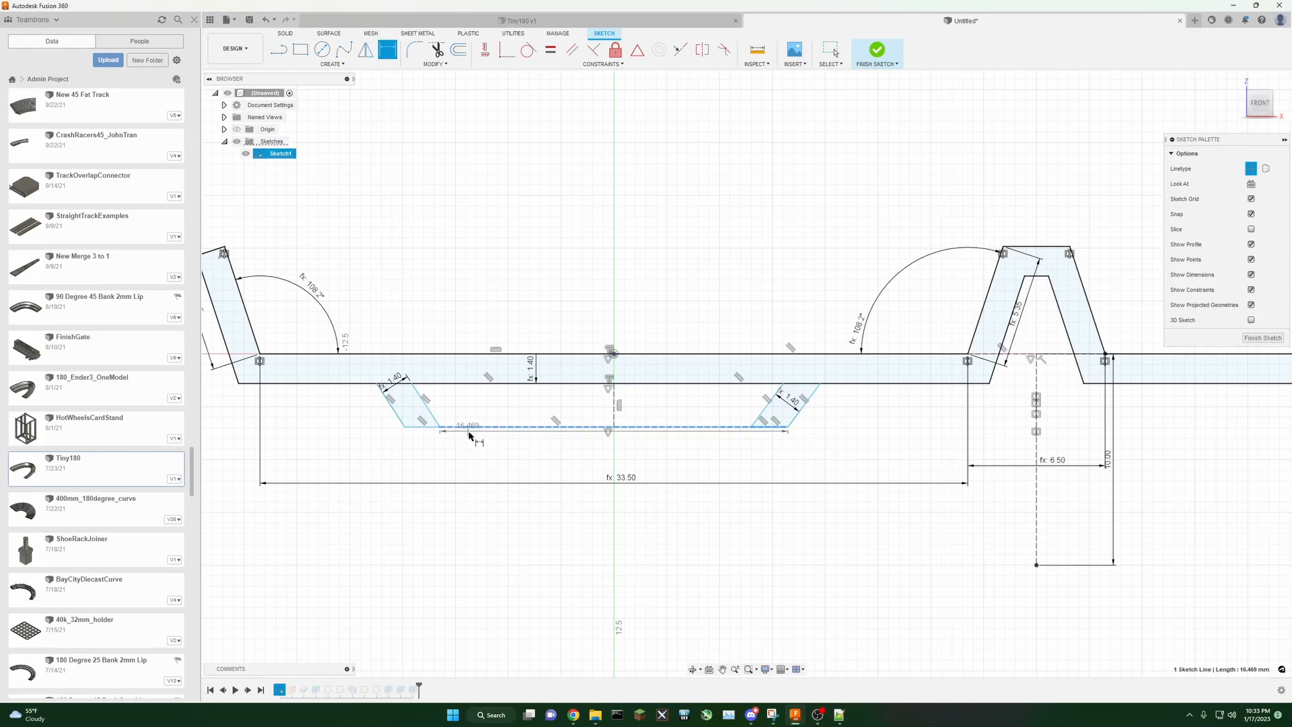
pyautogui.click(508, 443)
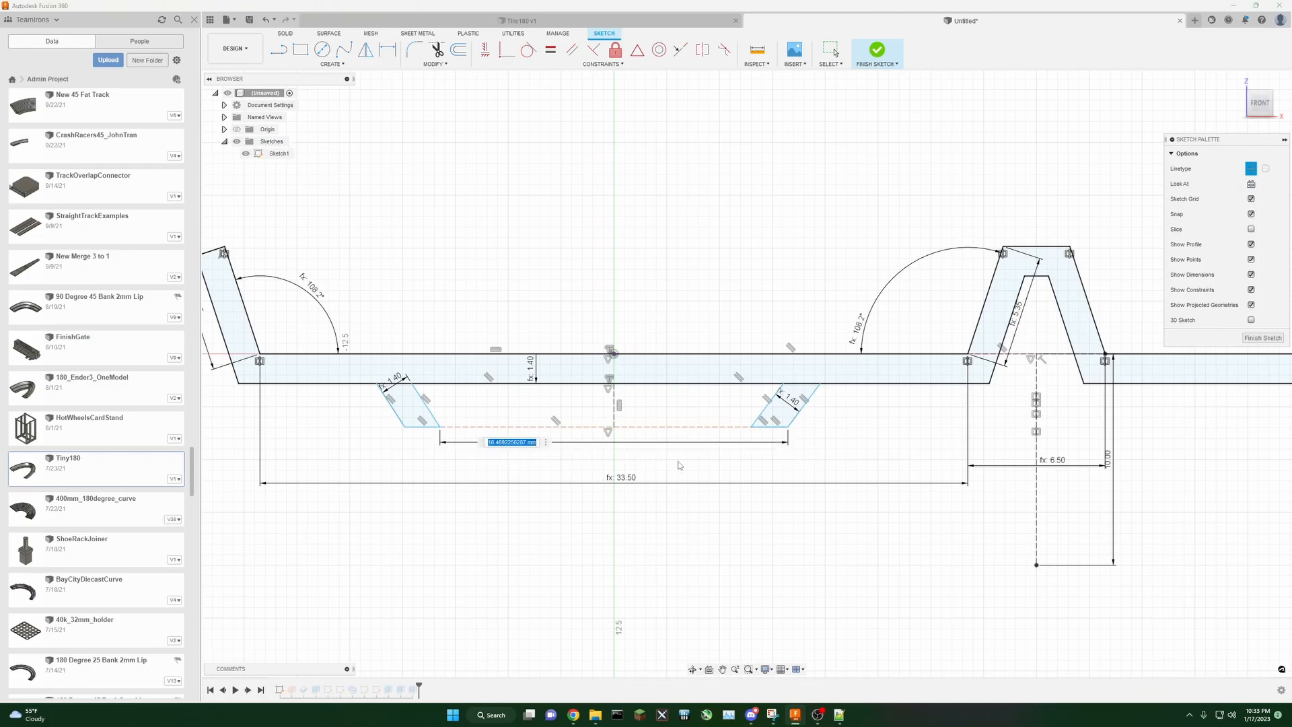
pyautogui.write('tra')
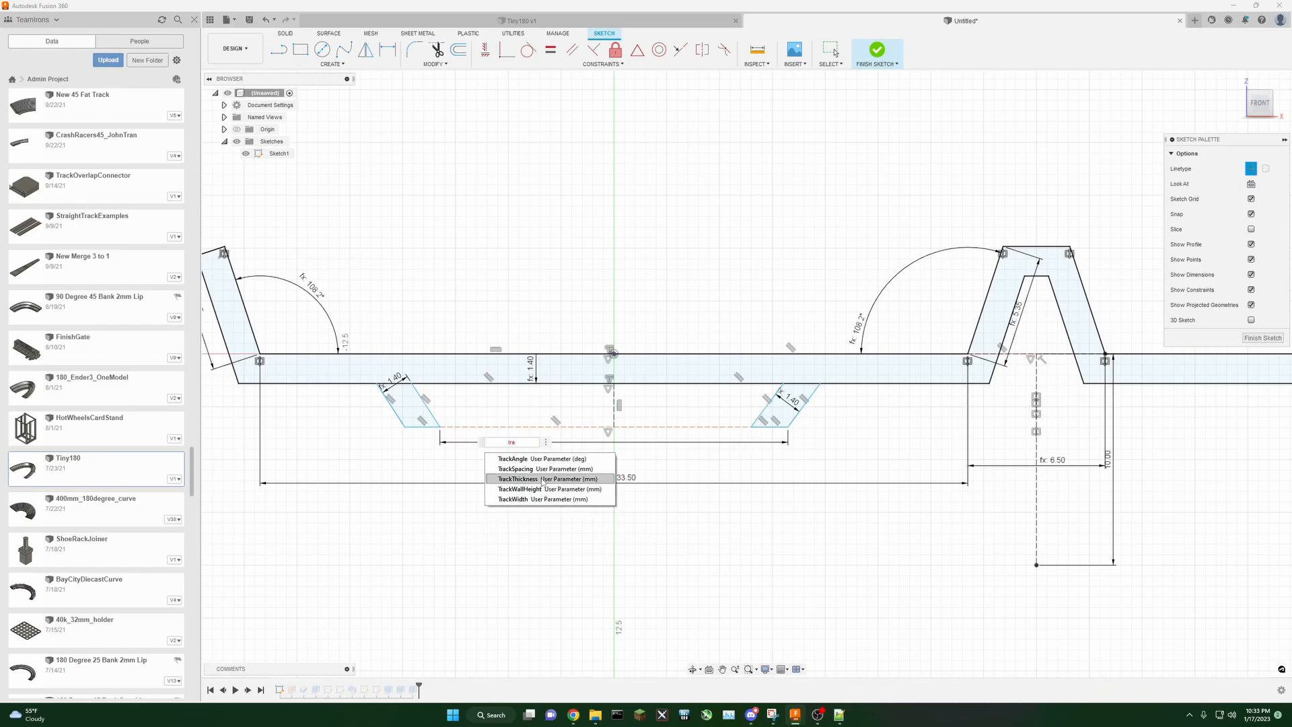
pyautogui.press('BackSpace')
pyautogui.press('BackSpace')
pyautogui.press('BackSpace')
pyautogui.write('conn')
pyautogui.press('Return')
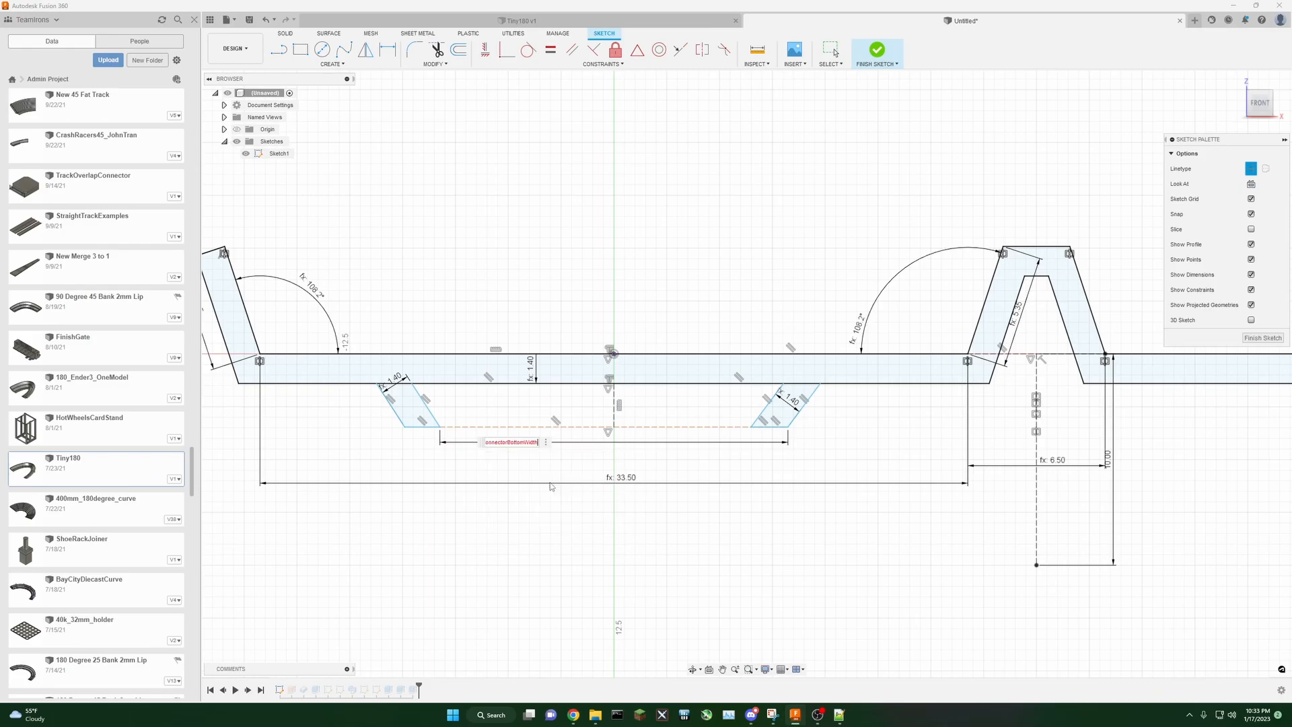
pyautogui.press('Return')
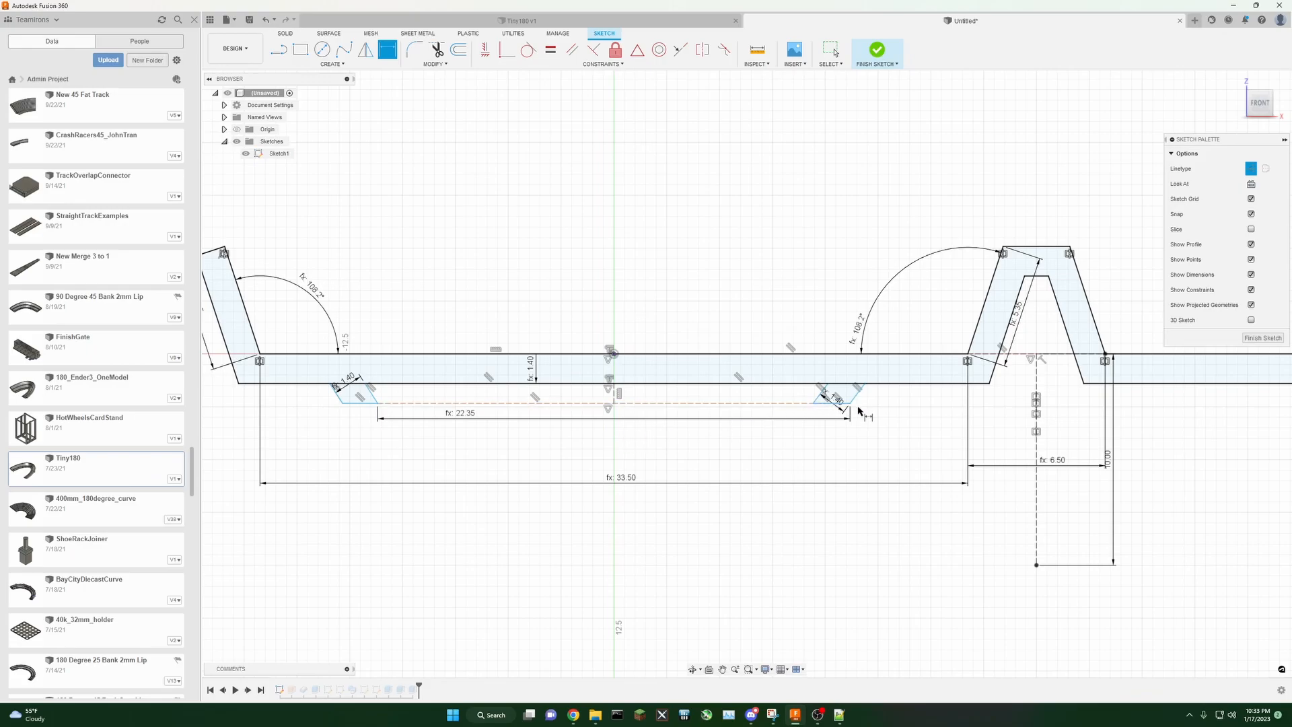
pyautogui.moveTo(623, 423); pyautogui.dragTo(621, 461)
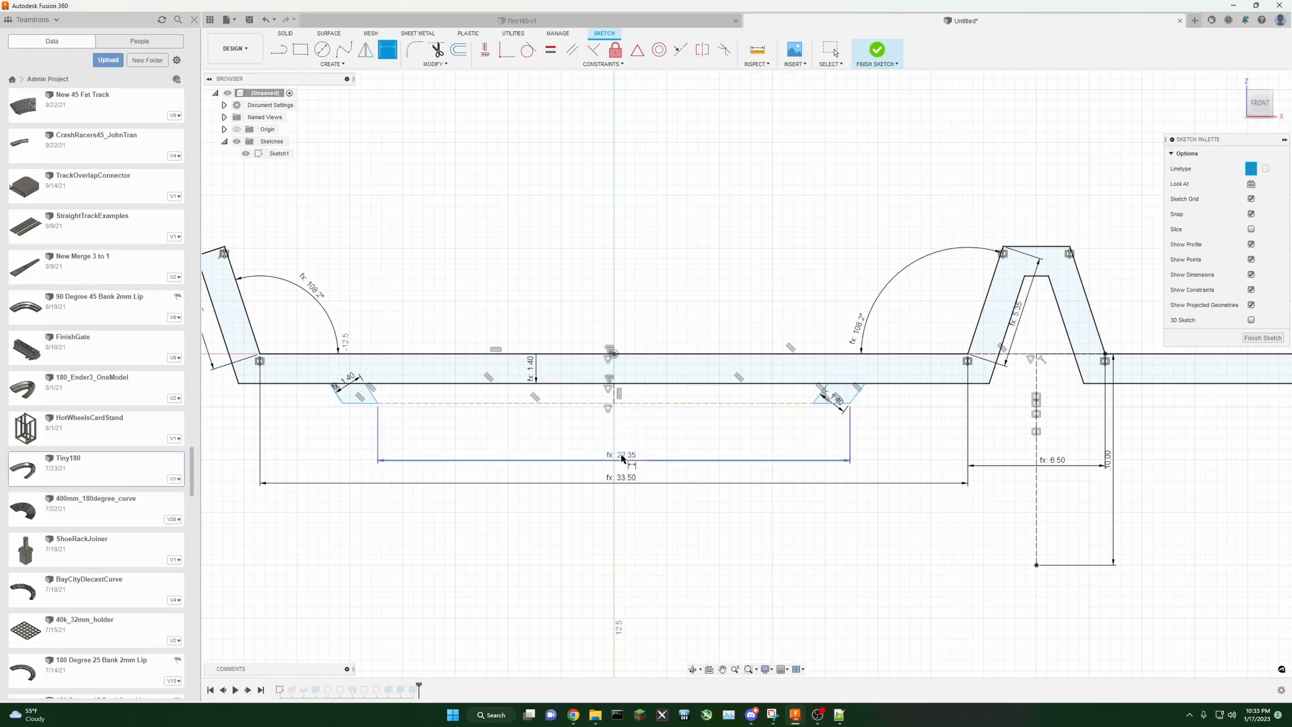
# Step: Delete the right leg's inner line, the bottom construction line and its width dimension
pyautogui.click(647, 403)
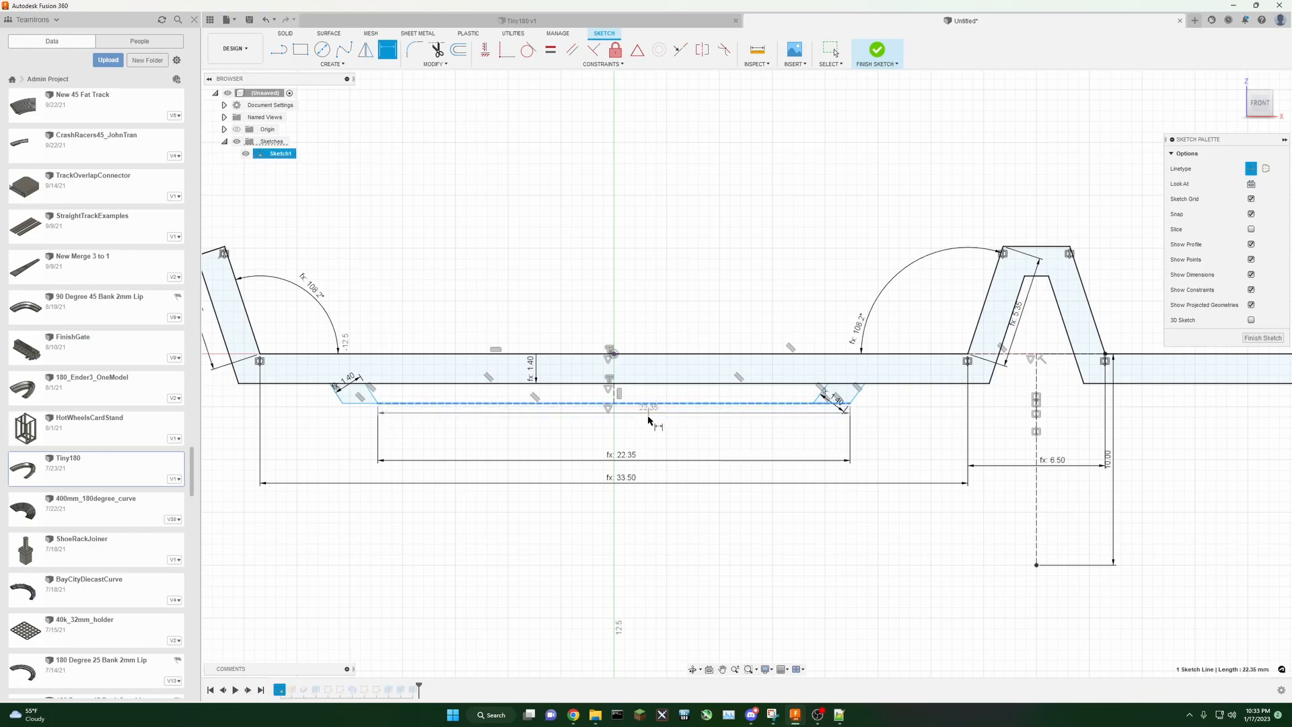
pyautogui.rightClick(565, 442)
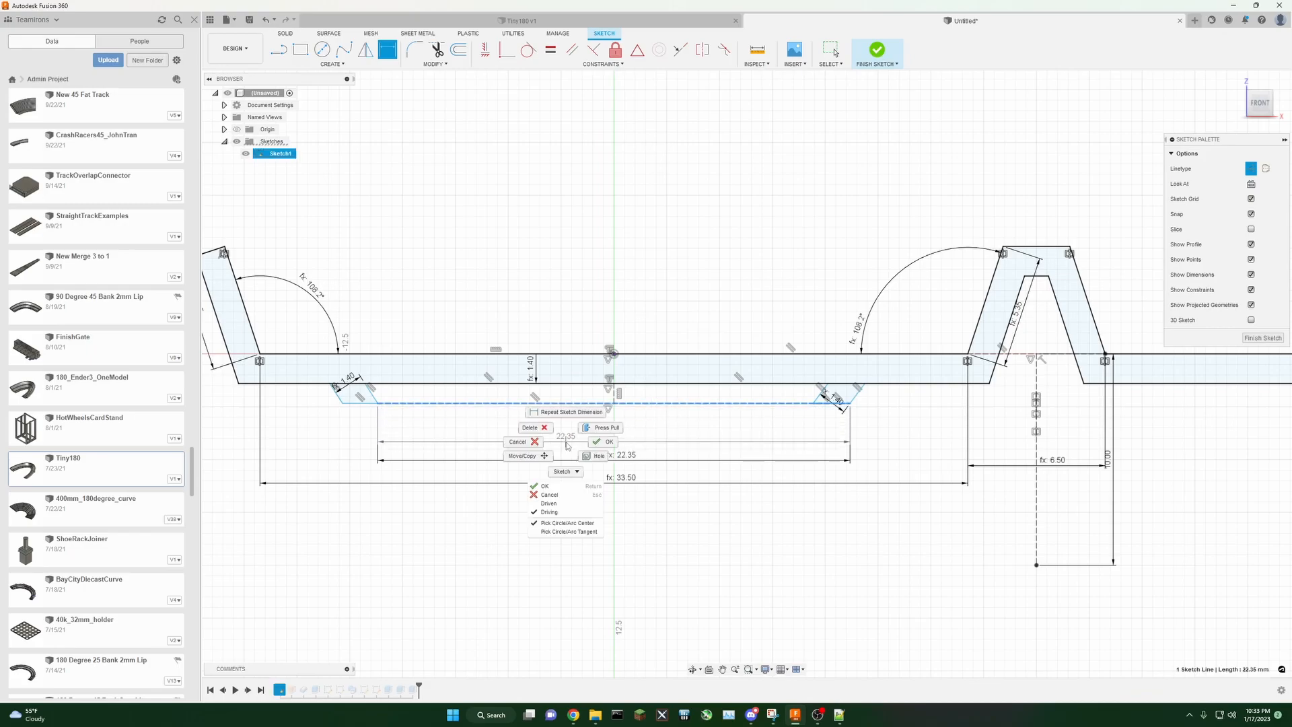
pyautogui.click(536, 443)
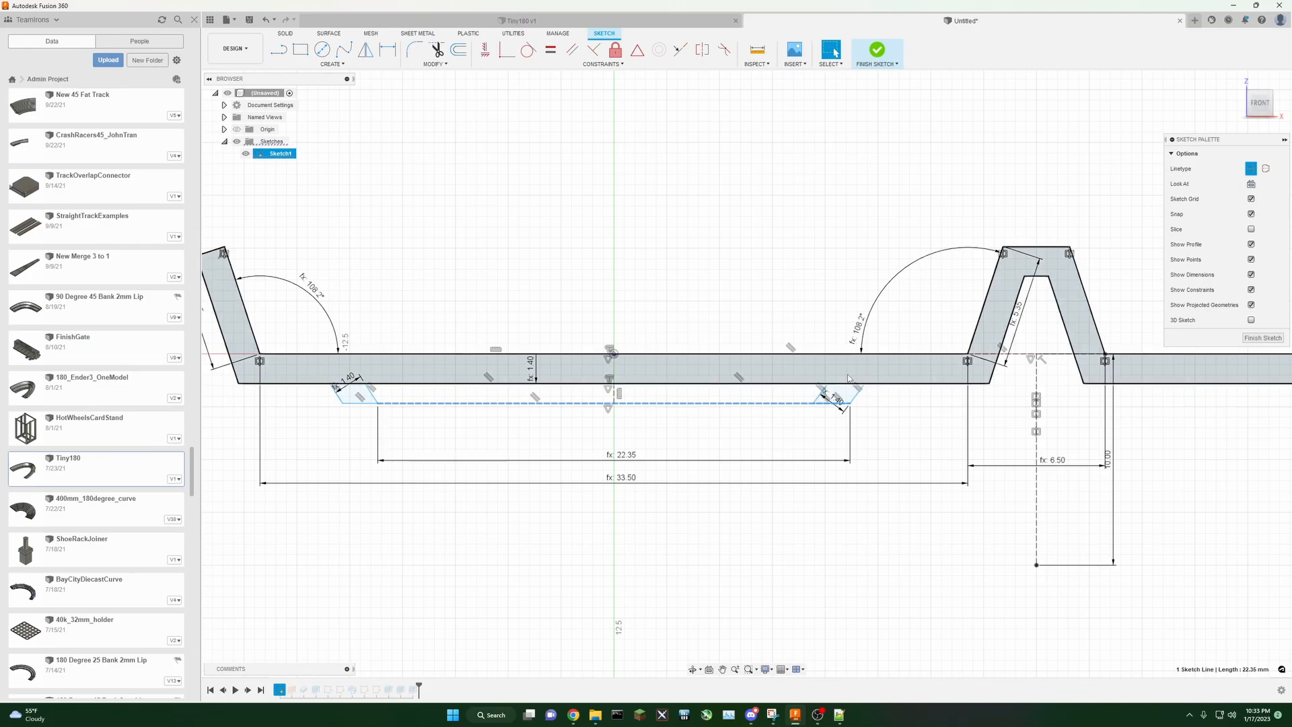
pyautogui.moveTo(817, 398)
pyautogui.mouseDown()
pyautogui.moveTo(887, 412)
pyautogui.moveTo(837, 405)
pyautogui.mouseUp()
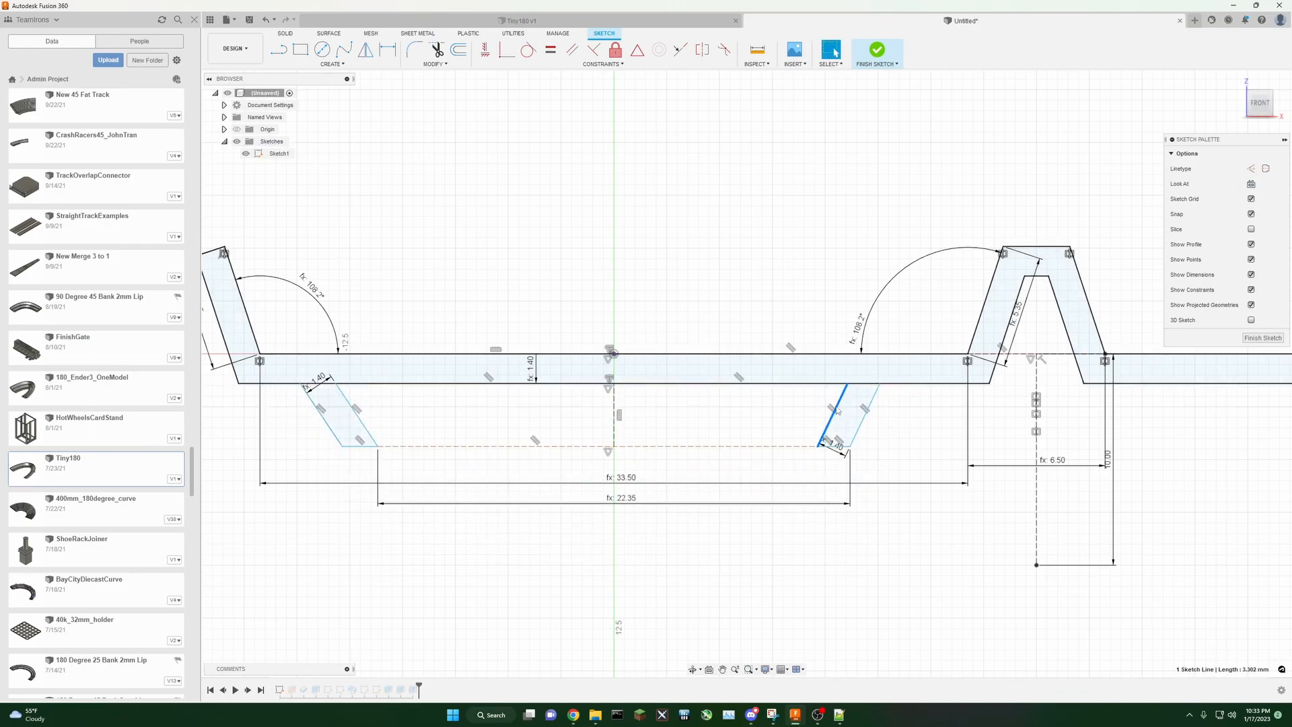
pyautogui.press('Delete')
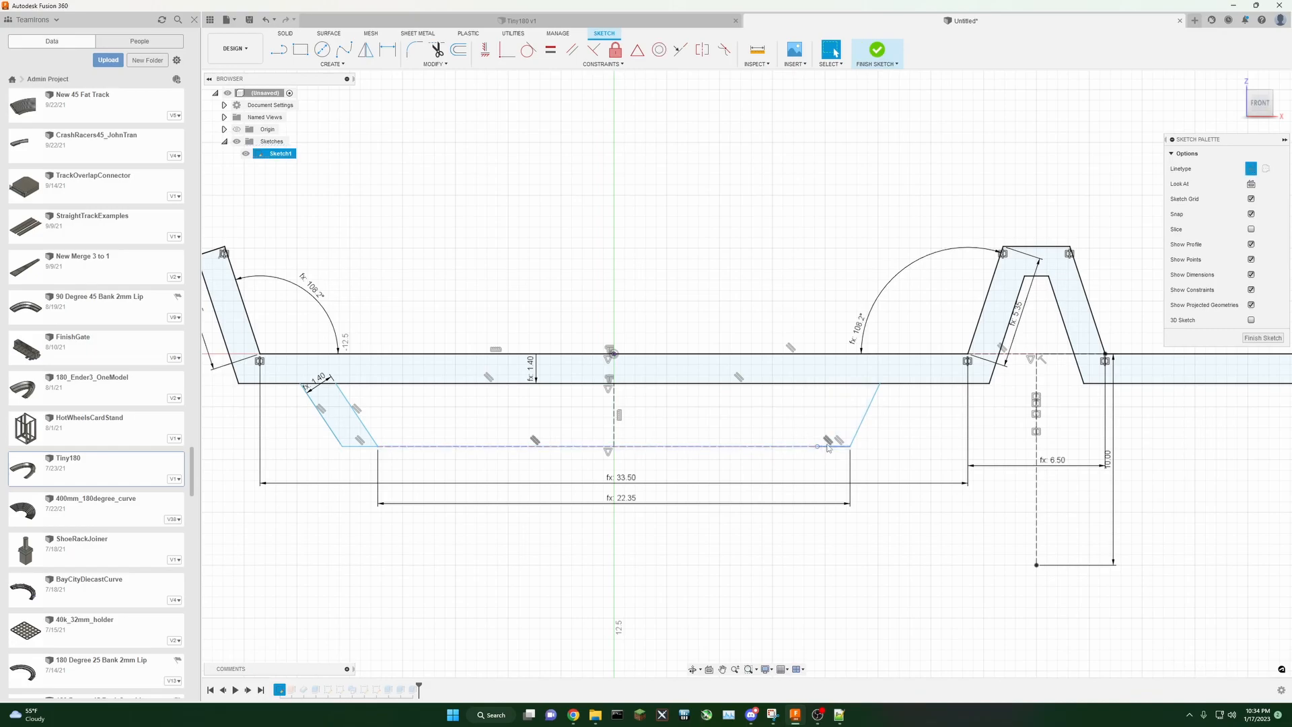
pyautogui.click(827, 450)
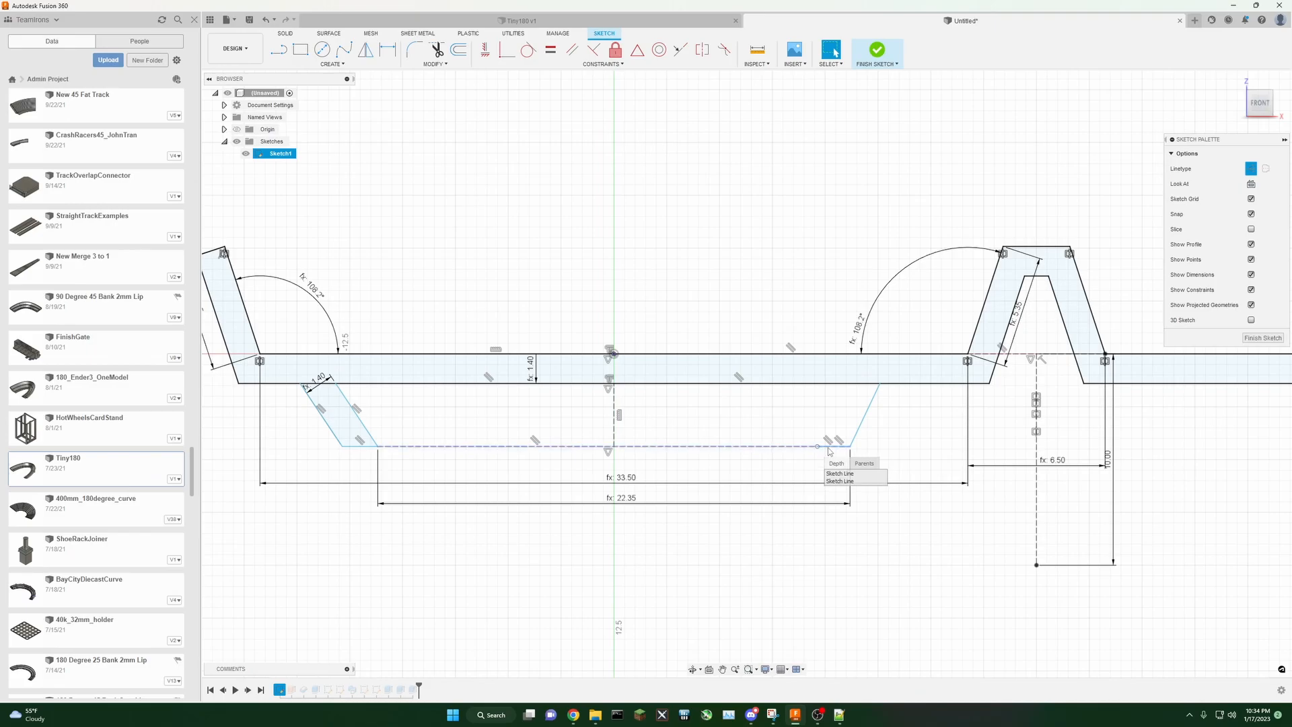
pyautogui.click(828, 448)
pyautogui.press('Delete')
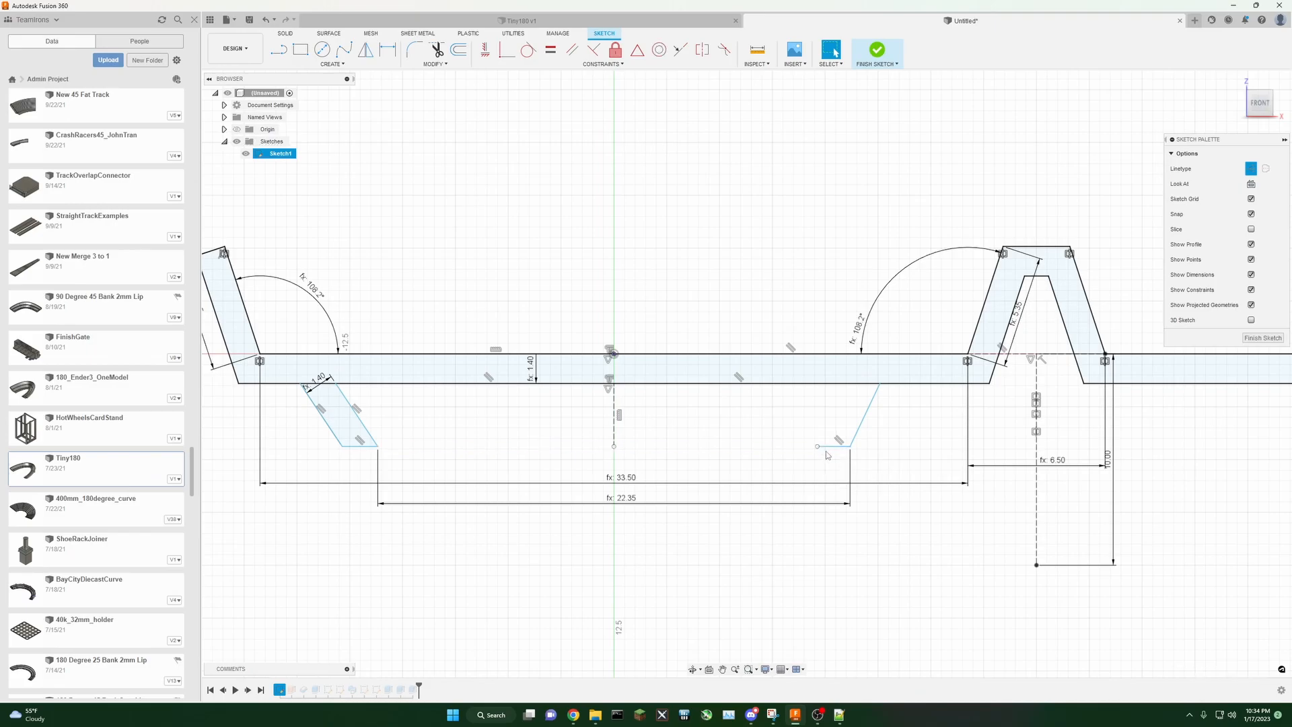
pyautogui.click(676, 504)
pyautogui.press('Delete')
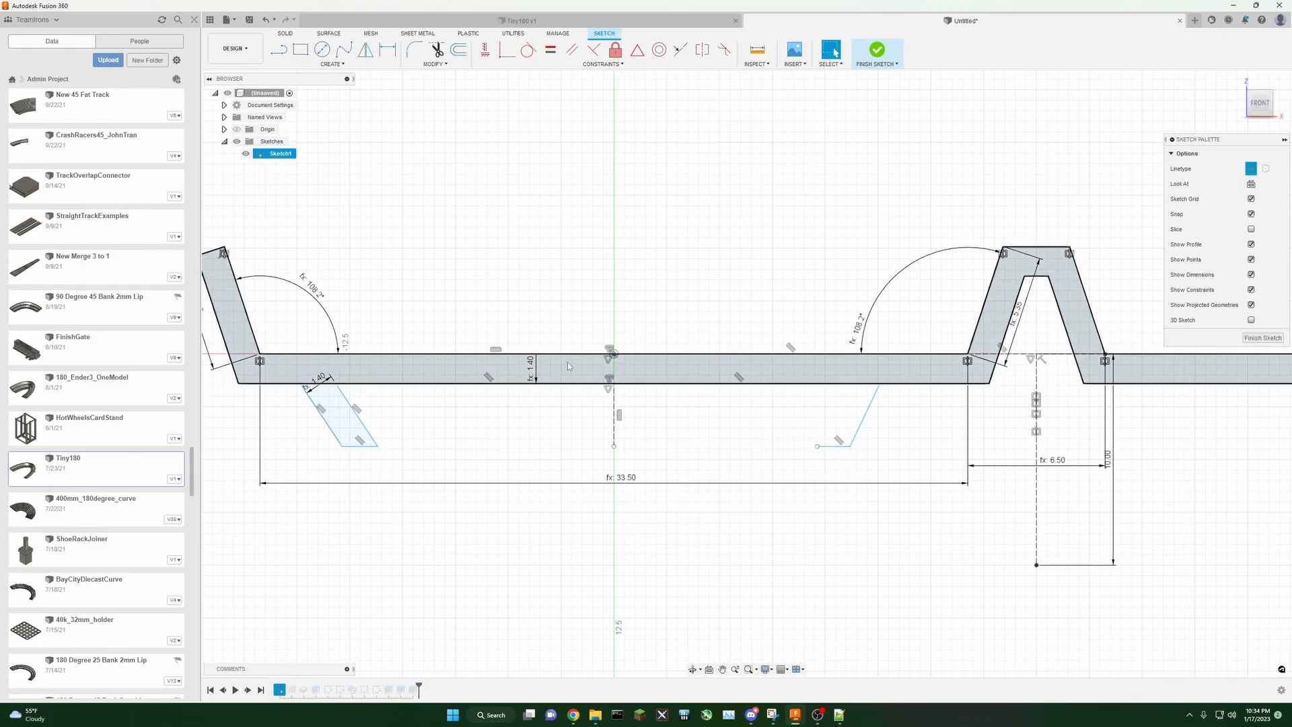
# Step: Redraw the right leg's inner line from its bottom corner up to the track's underside
pyautogui.press('l')
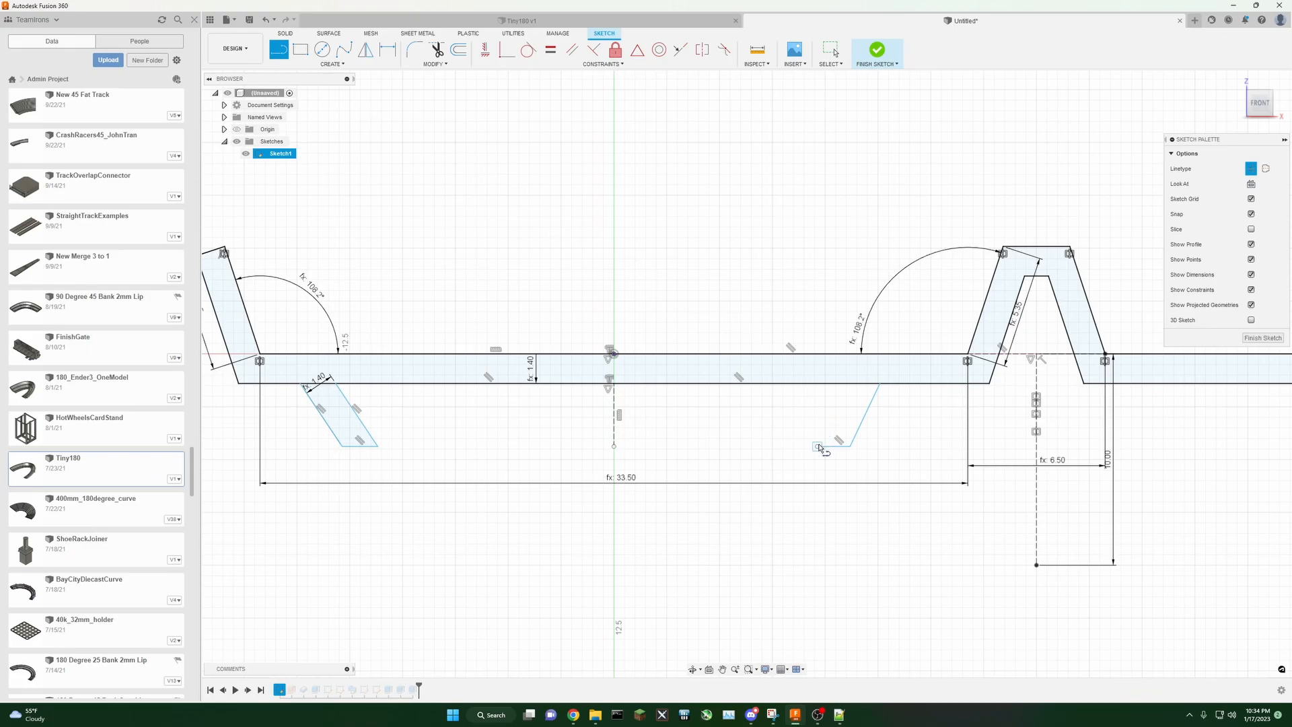
pyautogui.click(1251, 168)
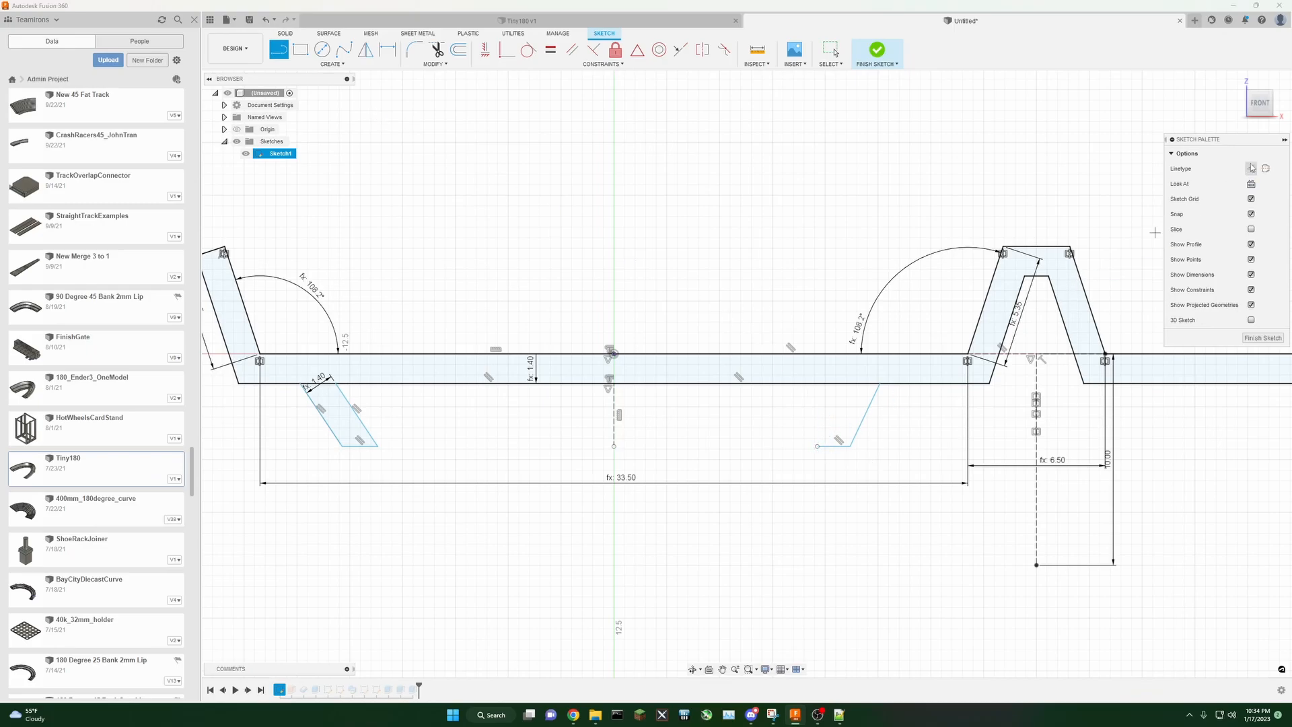
pyautogui.click(816, 447)
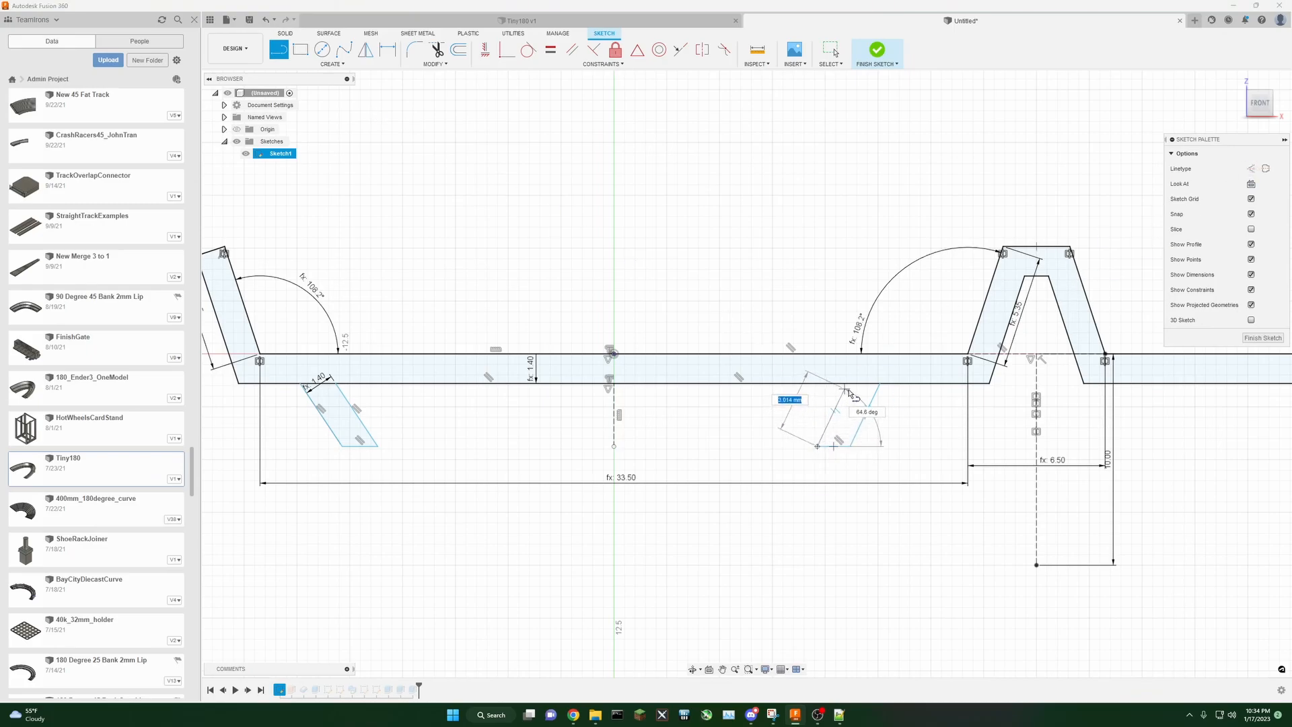
pyautogui.click(846, 384)
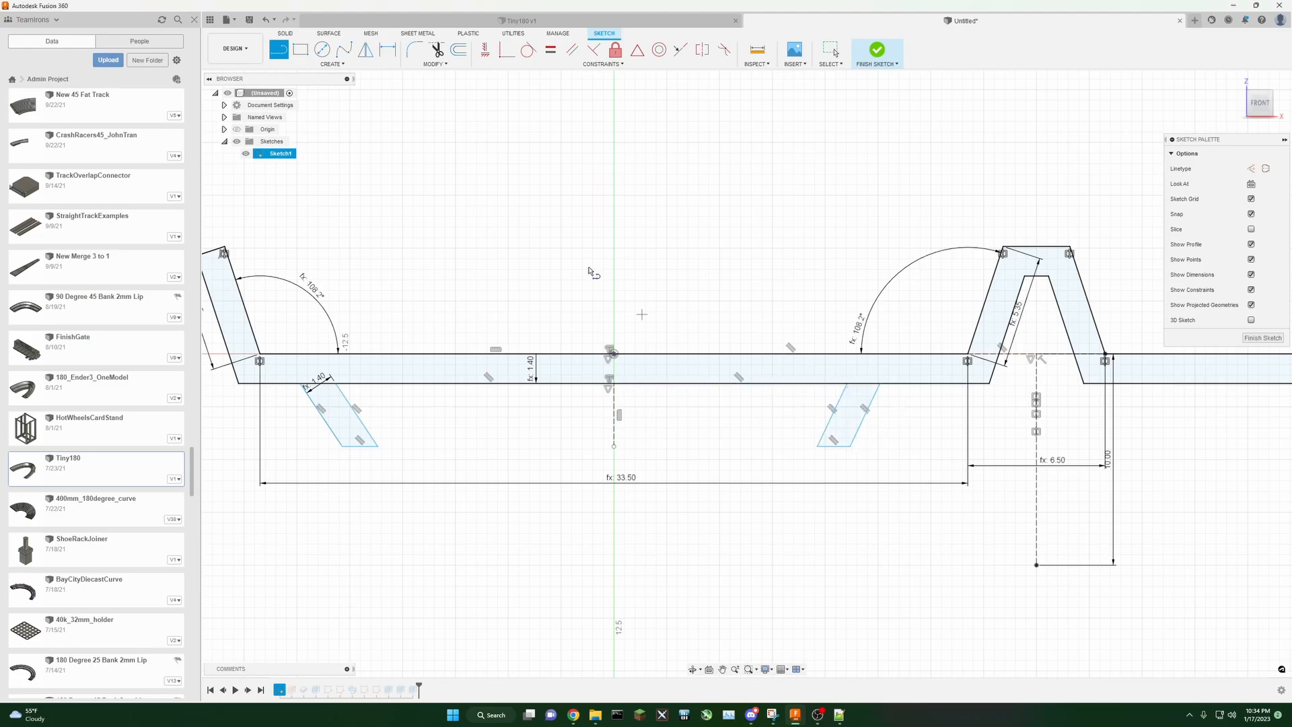
# Step: Dimension the redrawn right leg's width to the TrackThickness parameter
pyautogui.click(388, 49)
pyautogui.click(839, 420)
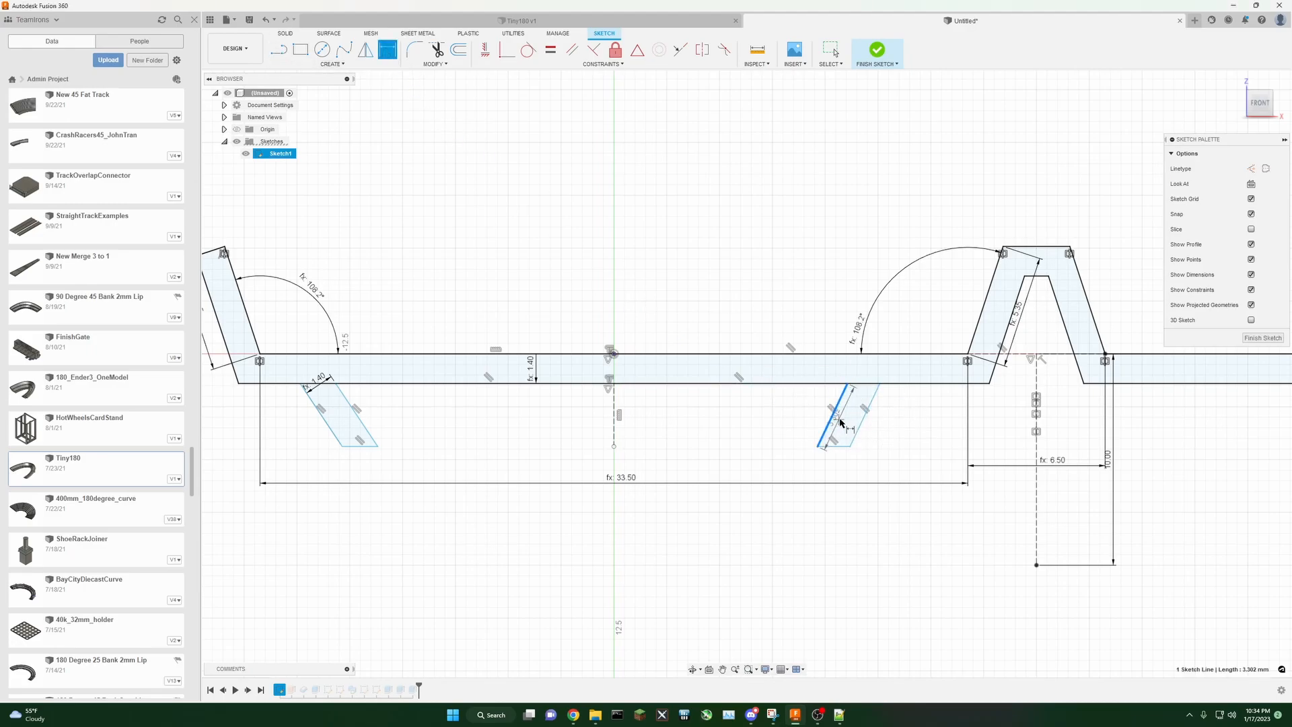
pyautogui.click(864, 417)
pyautogui.click(847, 429)
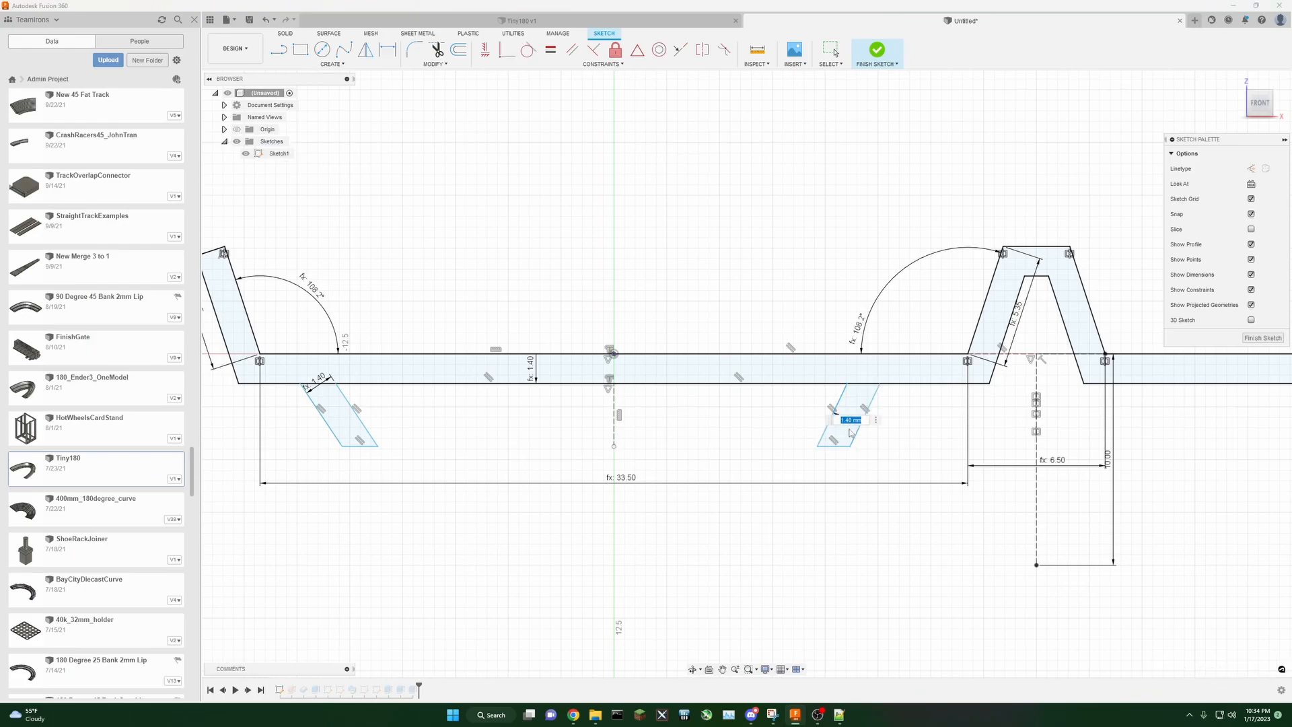
pyautogui.write('TrackThickness')
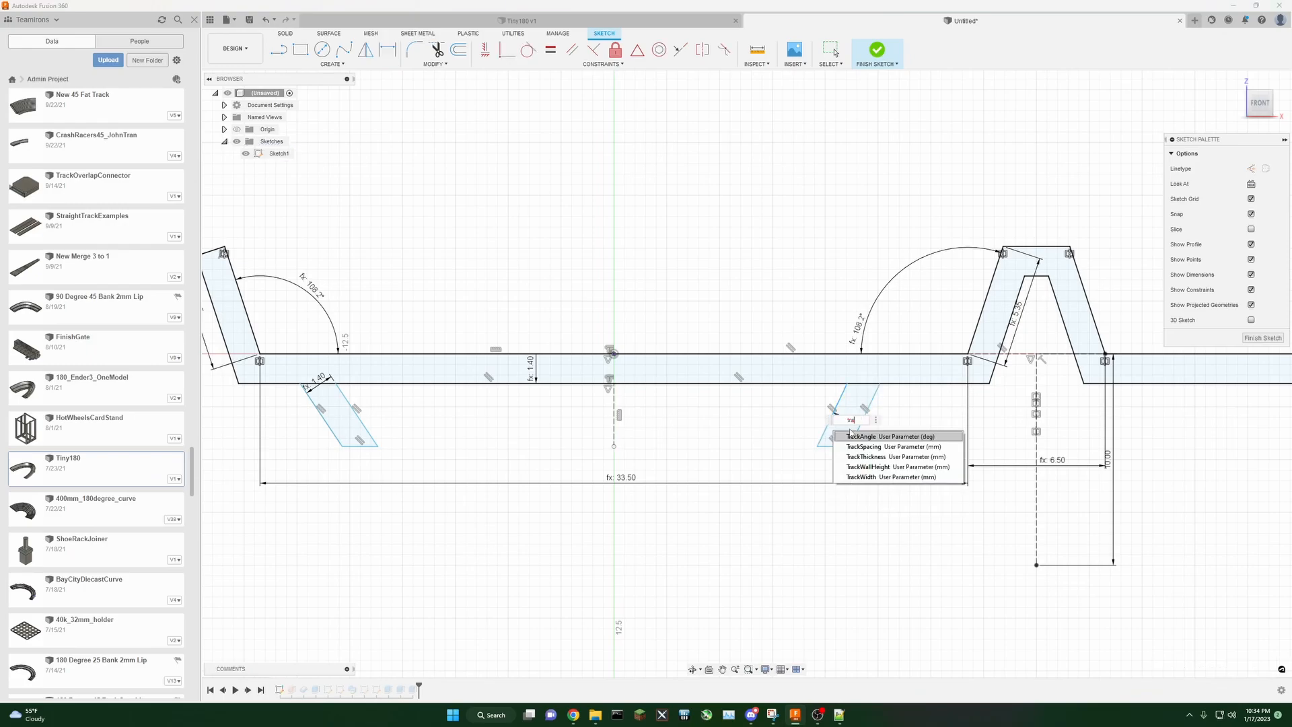
pyautogui.press('Return')
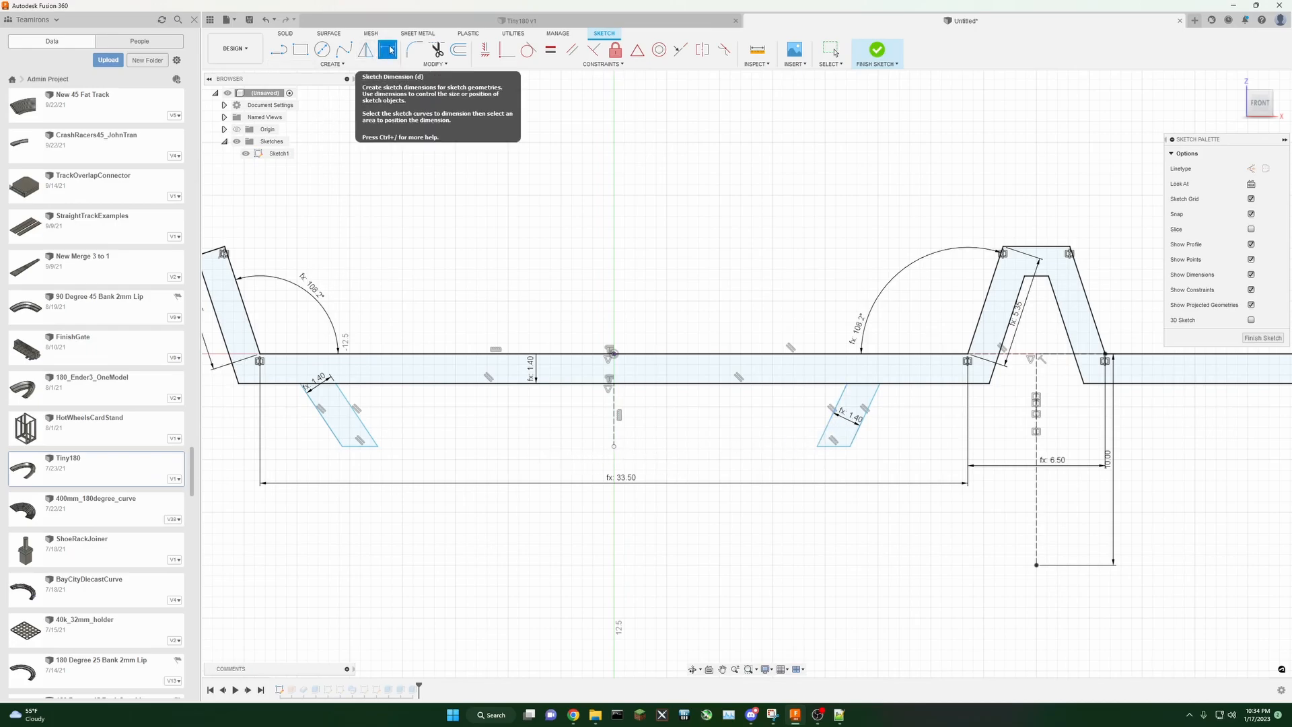
# Step: Draw a construction line joining both legs' bottom corners and constrain its midpoint to the vertical centre axis
pyautogui.click(378, 446)
pyautogui.rightClick(735, 465)
pyautogui.click(695, 456)
pyautogui.press('l')
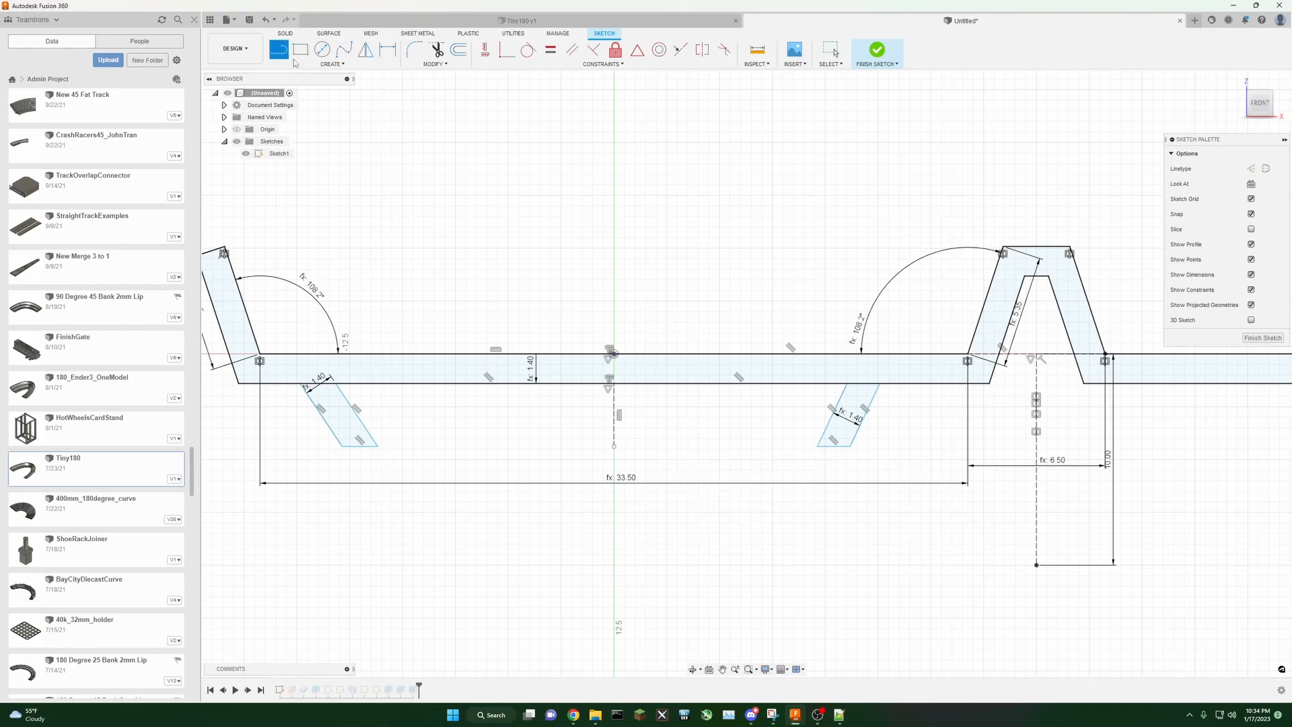
pyautogui.click(379, 446)
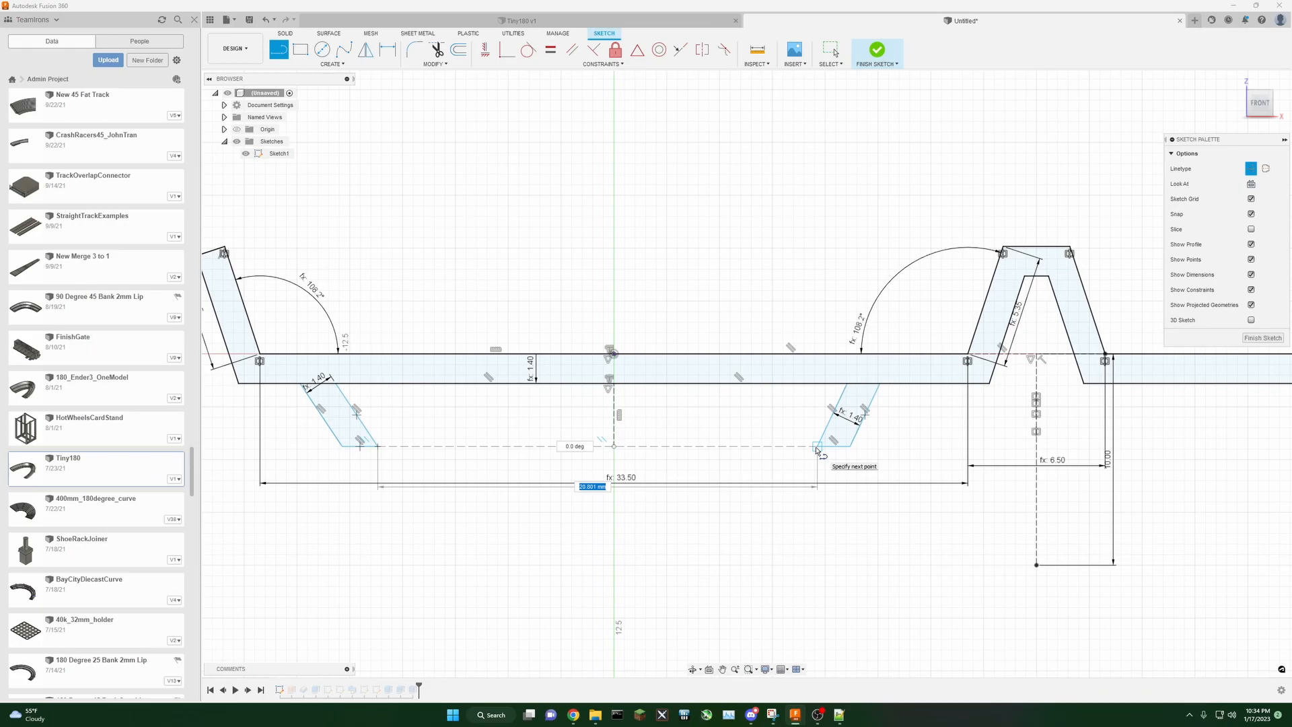
pyautogui.click(817, 446)
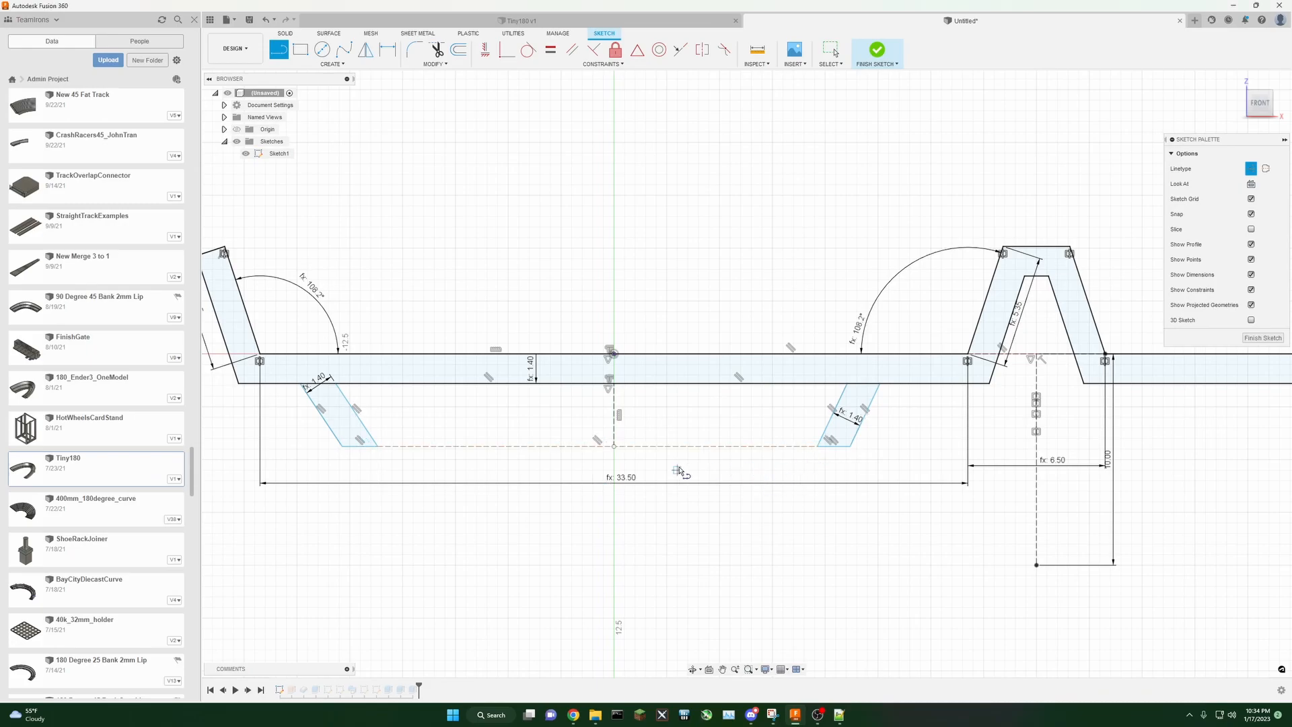
pyautogui.click(637, 49)
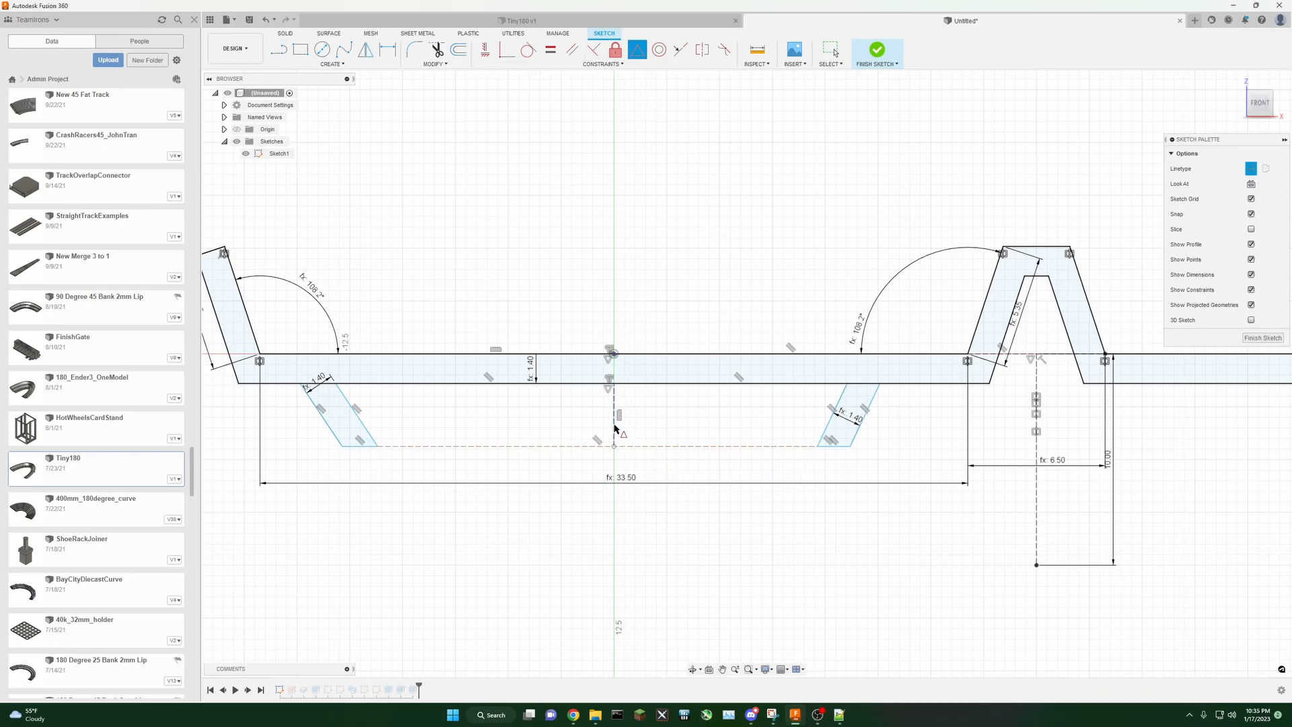
pyautogui.click(639, 446)
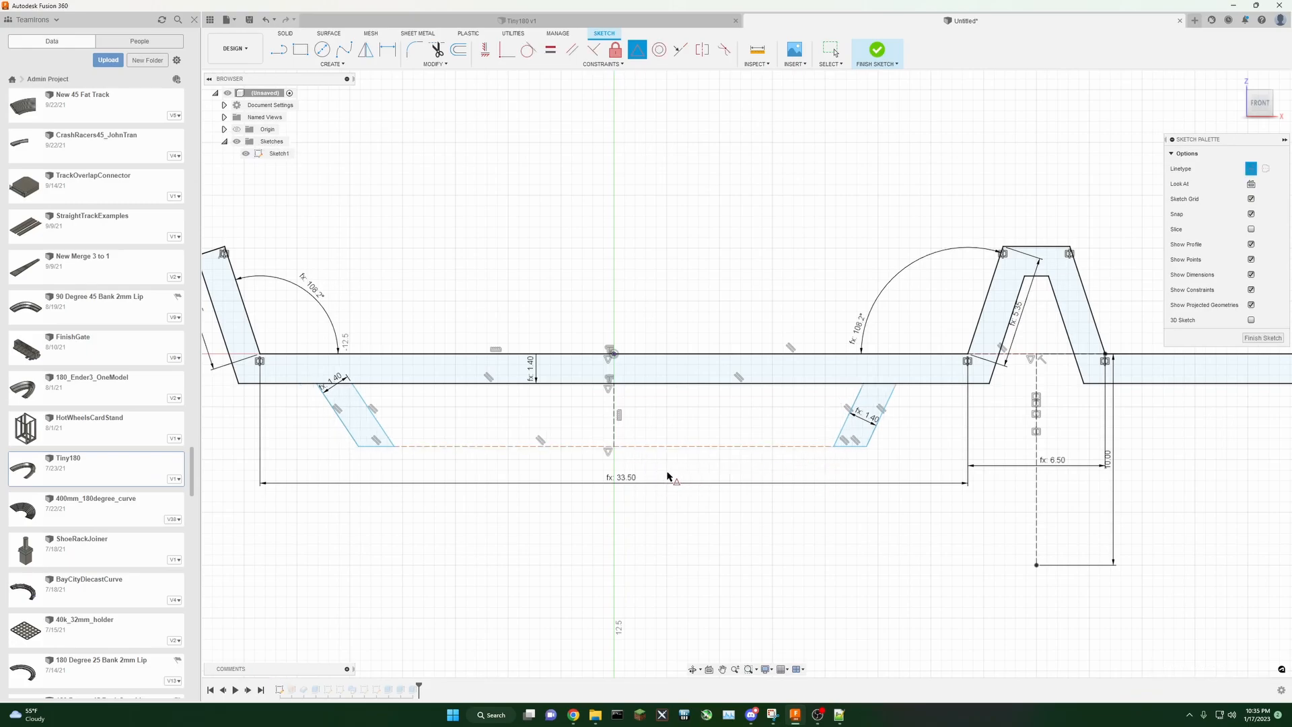
# Step: Dimension the bottom construction line's length to the ConnectorBottomWidth parameter
pyautogui.click(387, 49)
pyautogui.click(485, 446)
pyautogui.click(498, 463)
pyautogui.write('c')
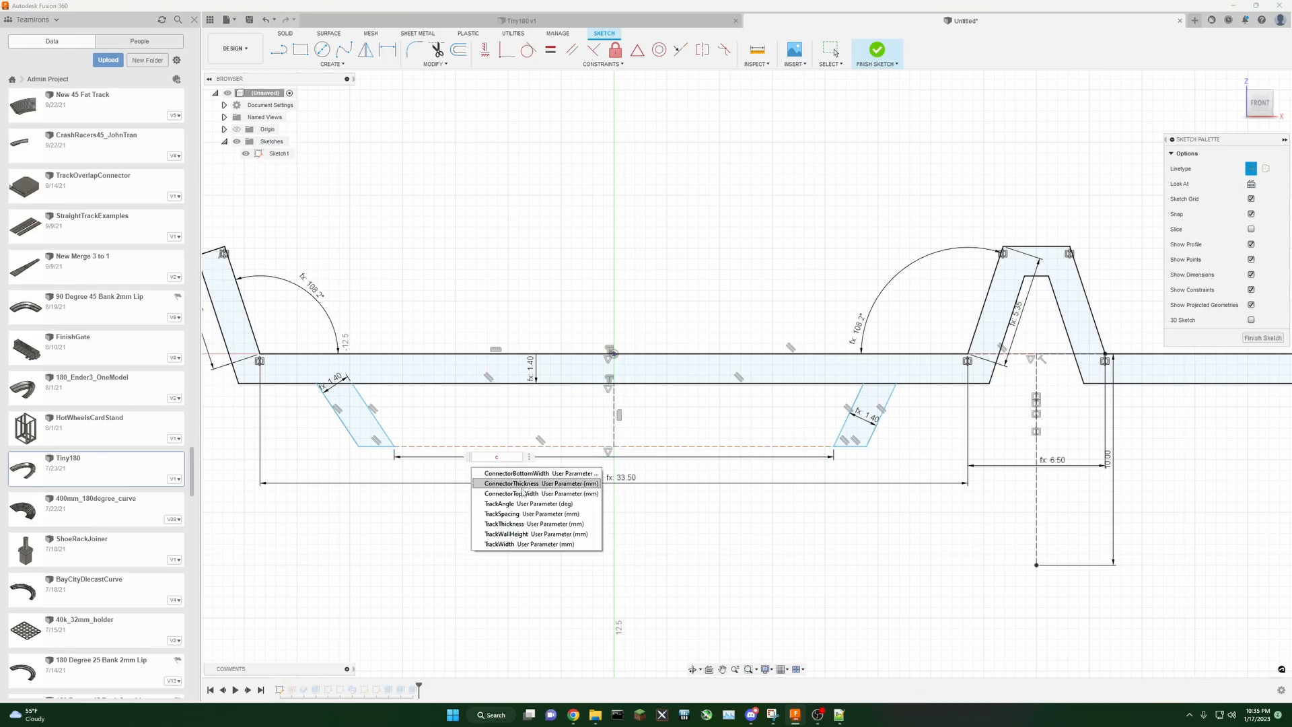
pyautogui.click(544, 475)
pyautogui.press('Return')
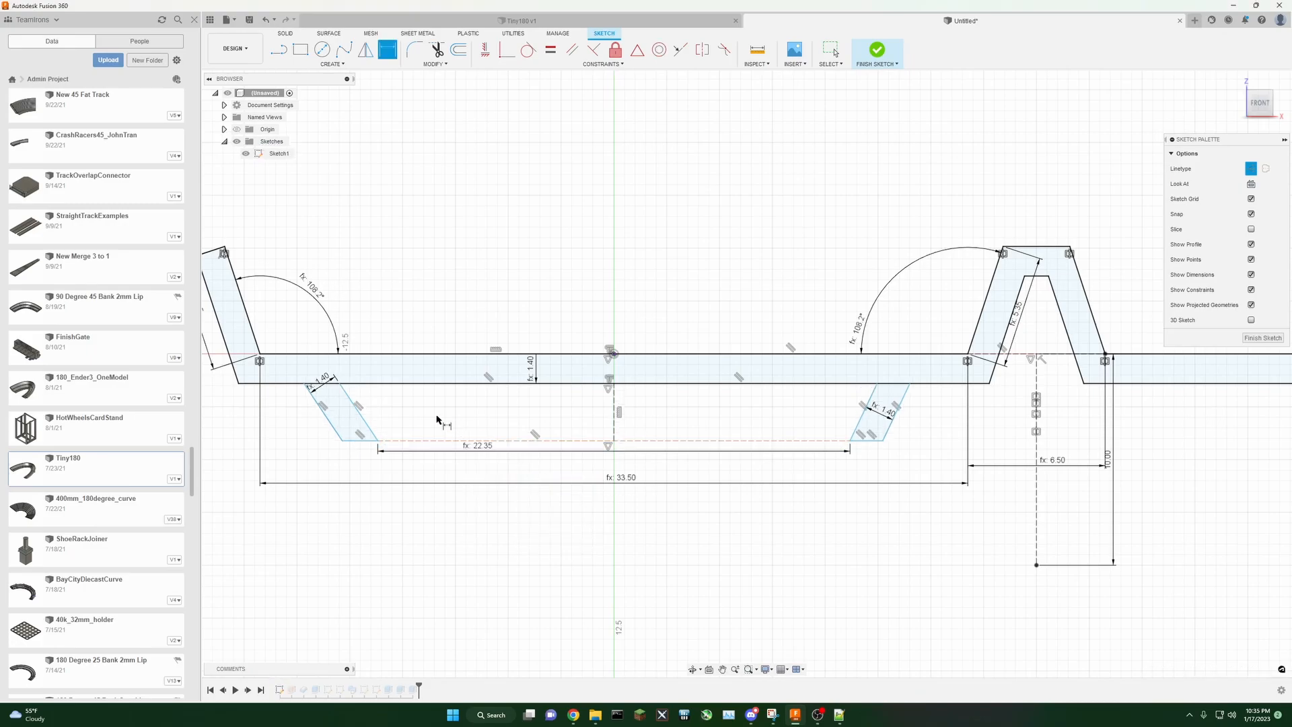
# Step: Dimension the distance between the two legs' top corners to the ConnectorTopWidth parameter
pyautogui.click(340, 384)
pyautogui.click(877, 384)
pyautogui.click(674, 402)
pyautogui.write('c')
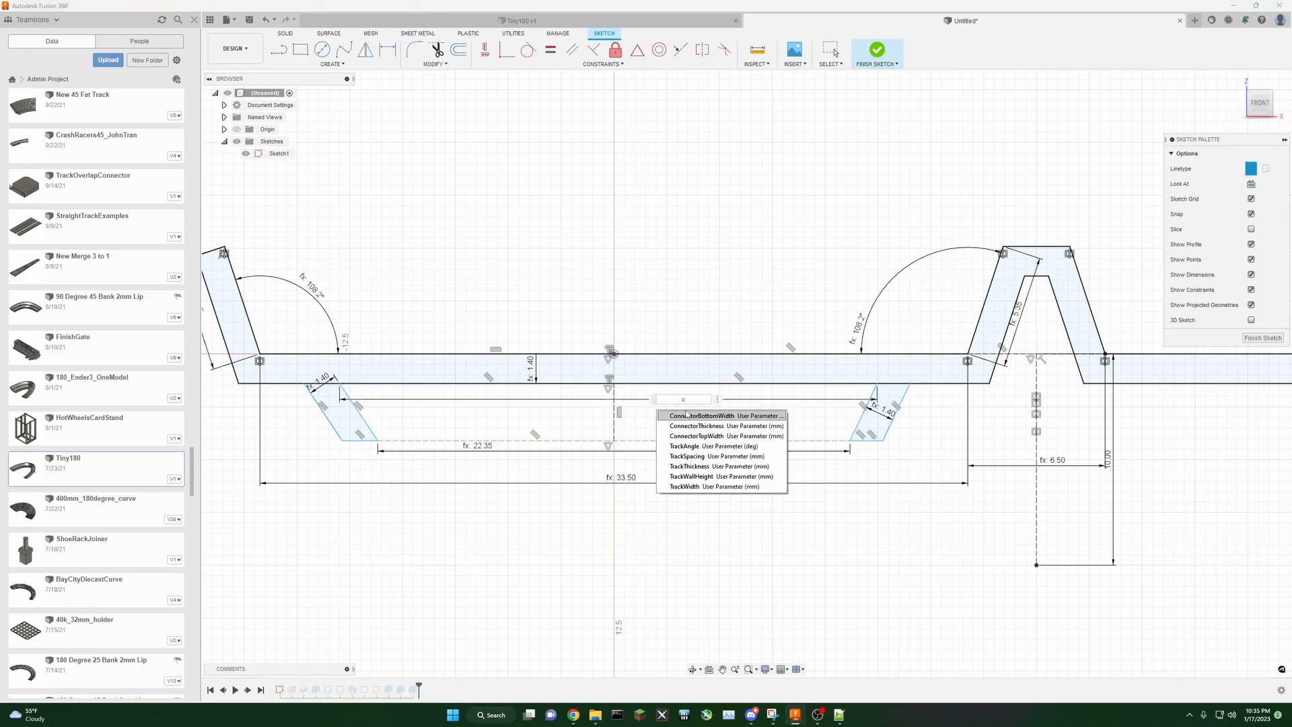
pyautogui.click(712, 438)
pyautogui.press('Return')
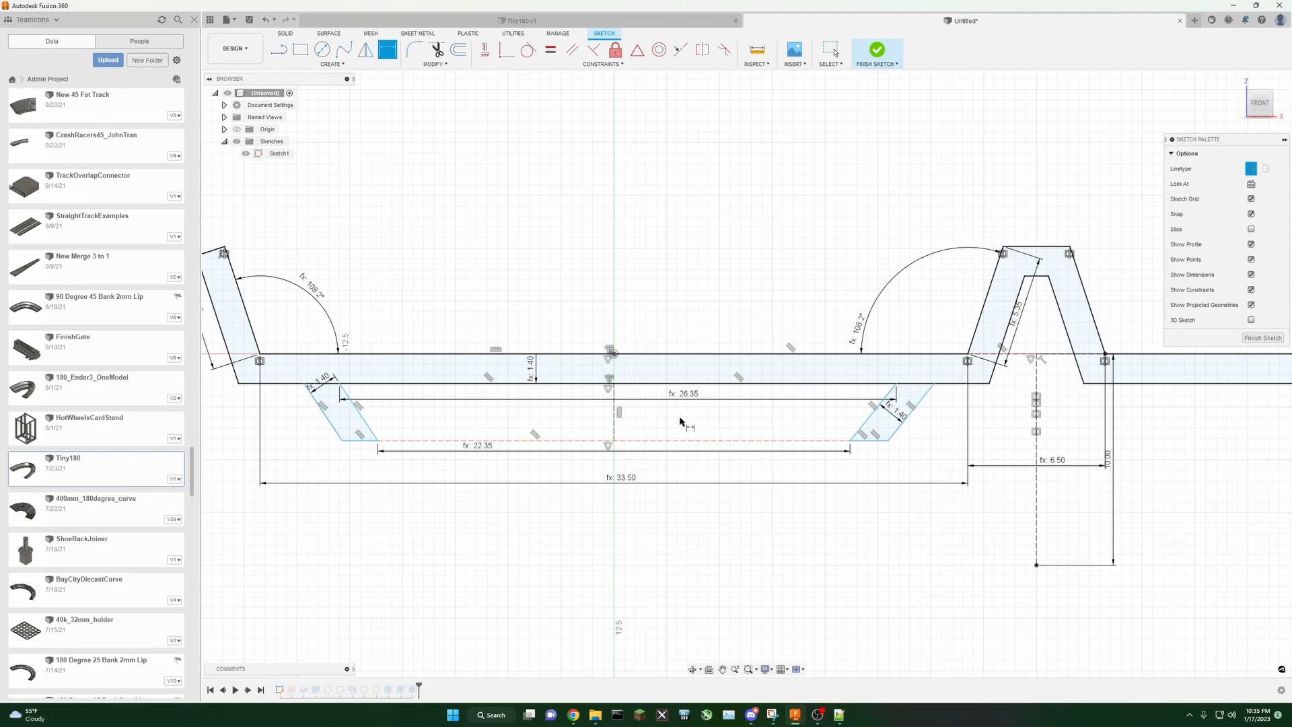
pyautogui.moveTo(683, 397); pyautogui.dragTo(542, 408)
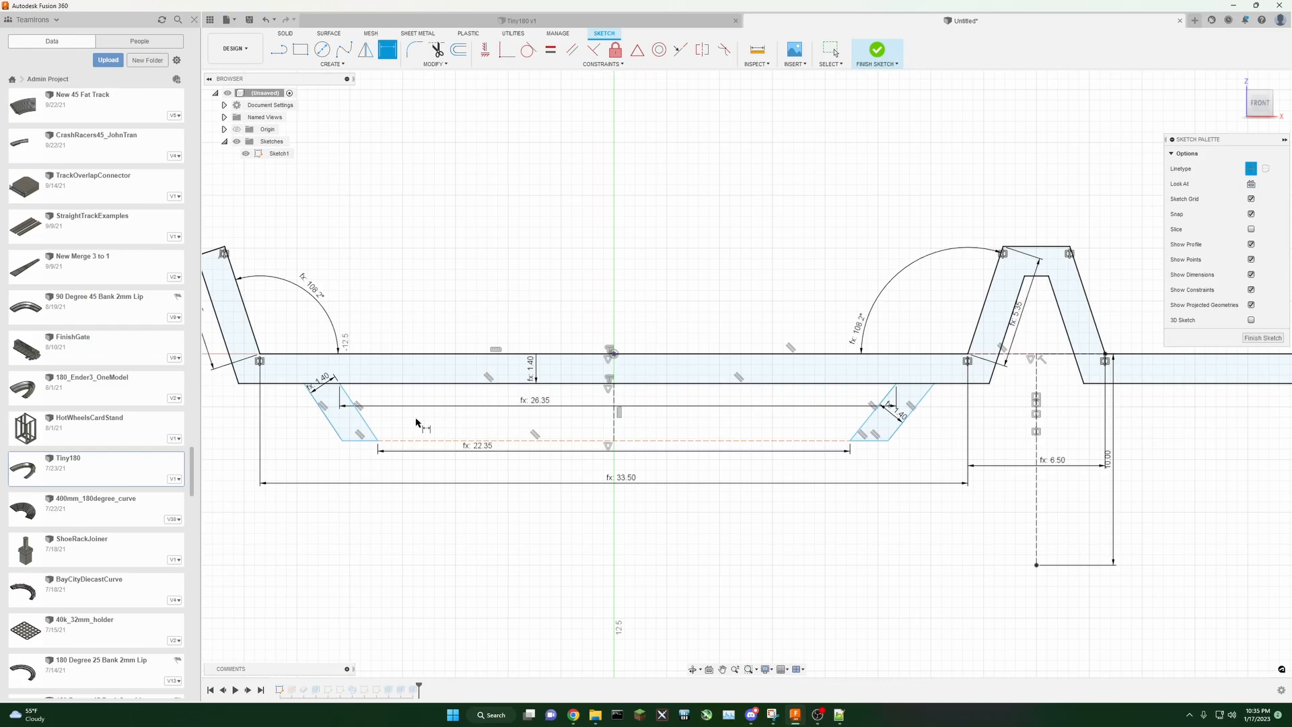
# Step: Dimension the connector's height from its bottom corner to the track underside to the ConnectorThickness parameter
pyautogui.click(378, 441)
pyautogui.click(387, 383)
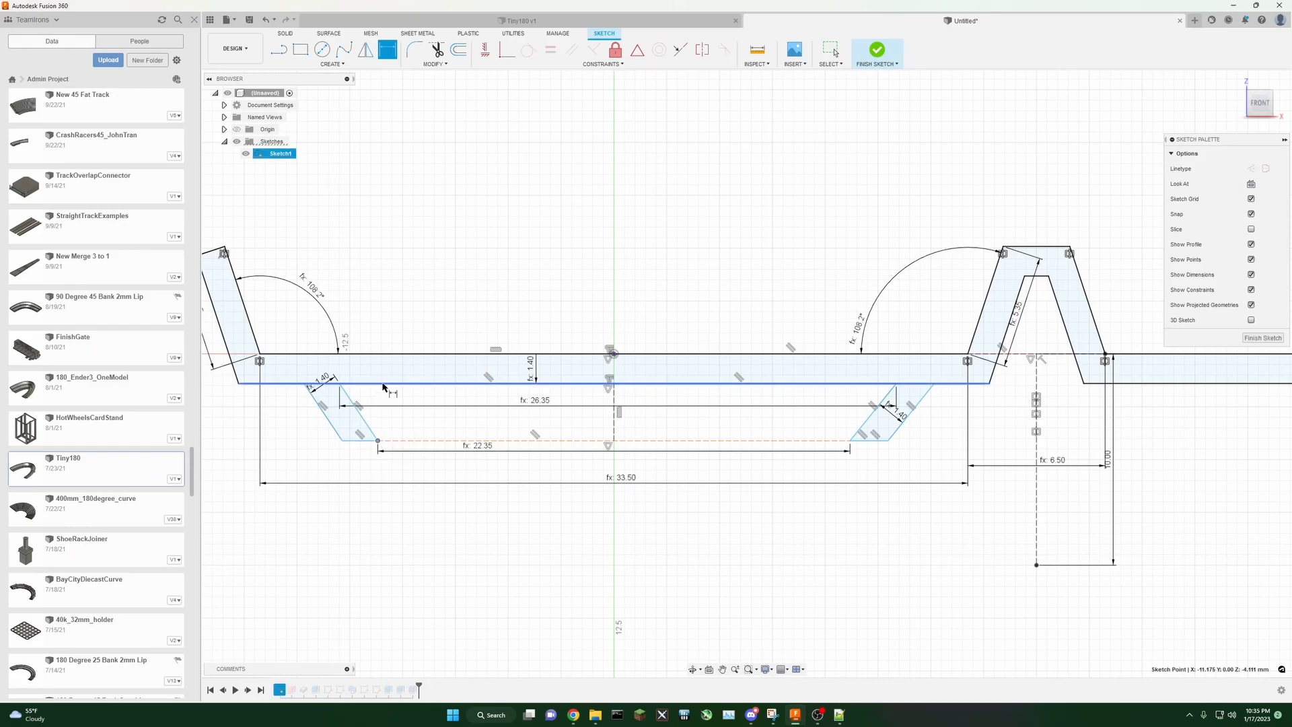
pyautogui.click(393, 420)
pyautogui.write('c')
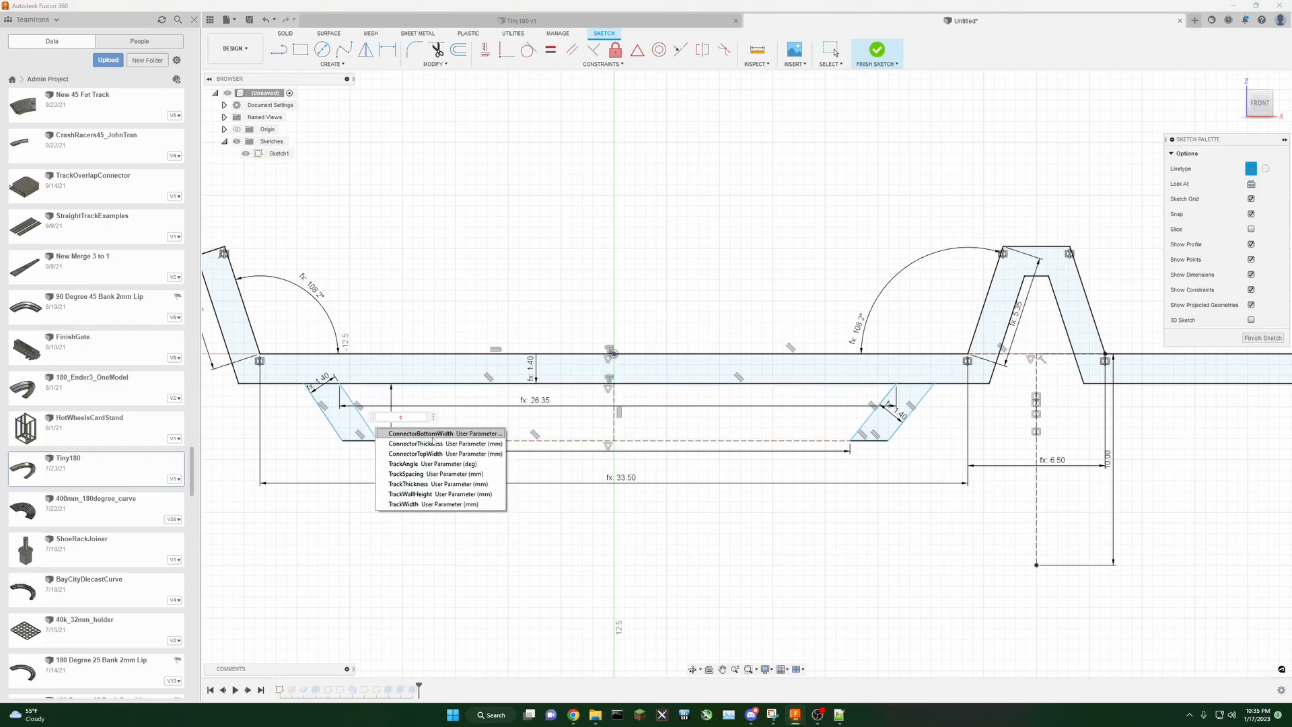
pyautogui.click(447, 445)
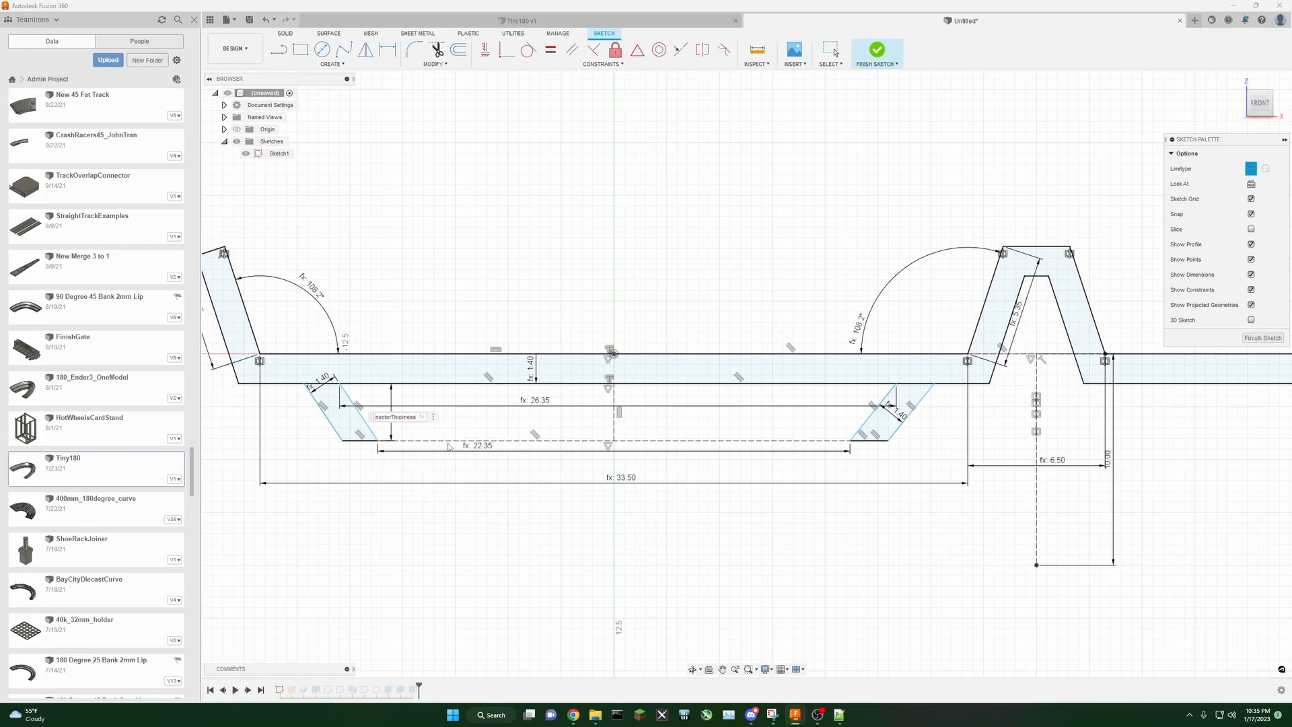
pyautogui.press('Return')
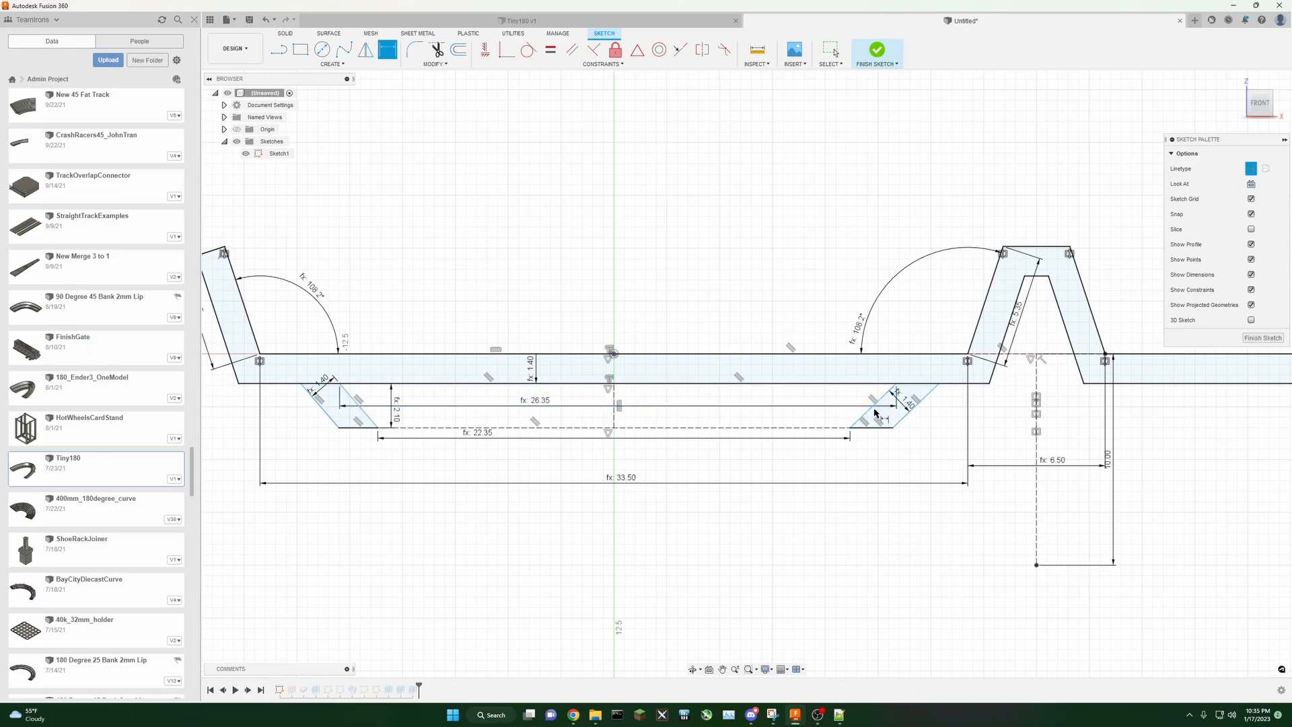
# Step: Apply an Equal constraint between the left and right connector legs' slanted lines
pyautogui.click(550, 50)
pyautogui.click(367, 415)
pyautogui.click(864, 415)
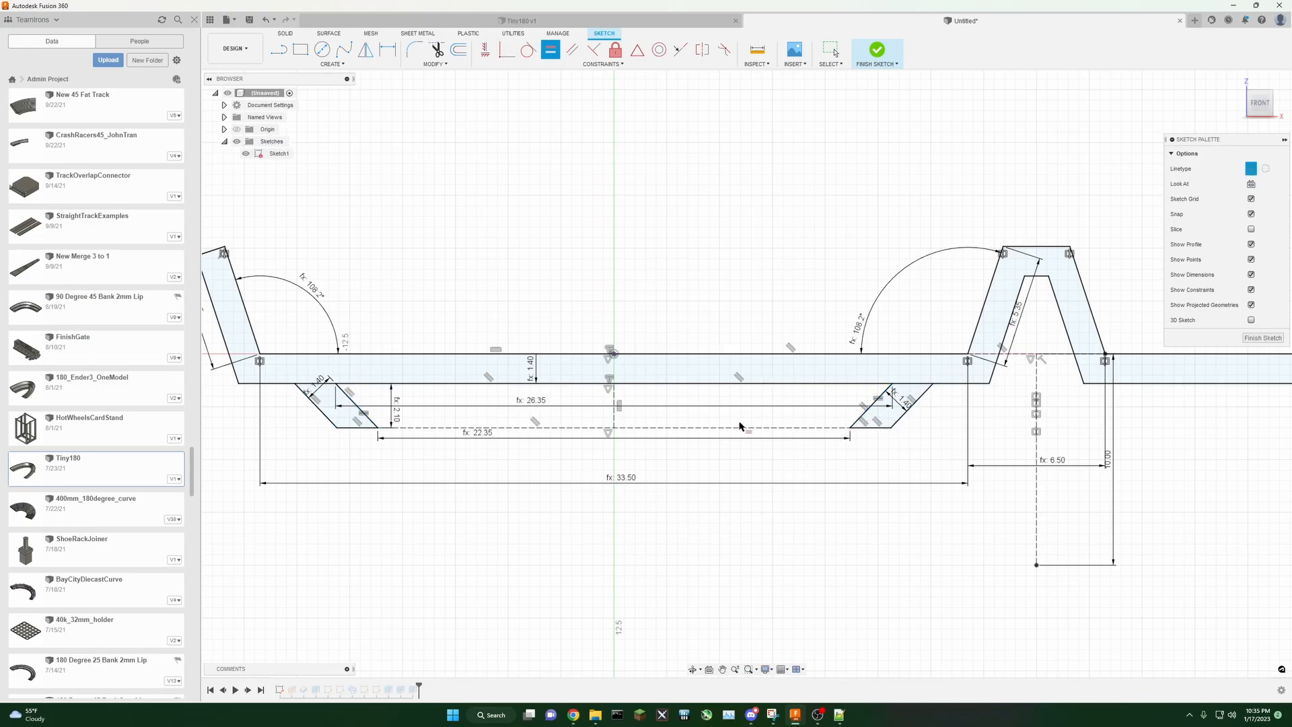
# Step: Mirror both connector legs about the vertical construction line under the right ridge
pyautogui.scroll(-2, 854, 528)
pyautogui.moveTo(883, 543); pyautogui.dragTo(746, 545, button='middle')
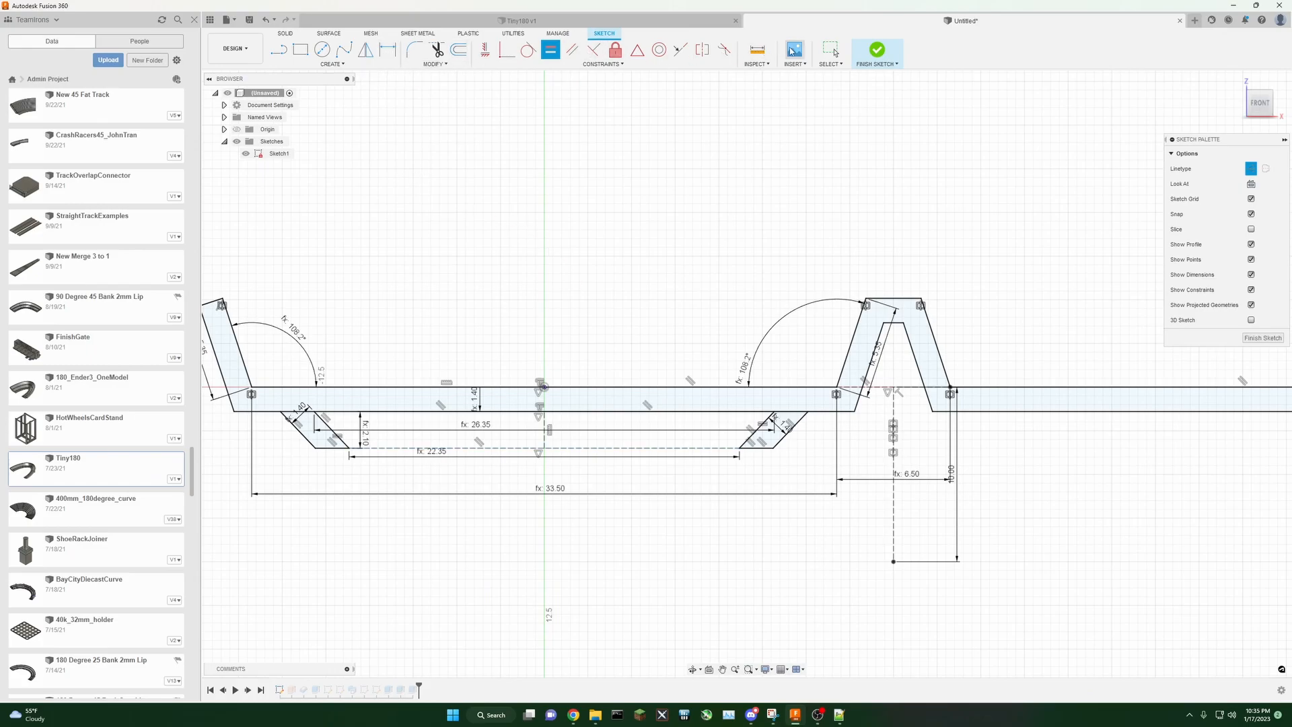
pyautogui.click(831, 49)
pyautogui.doubleClick(300, 438)
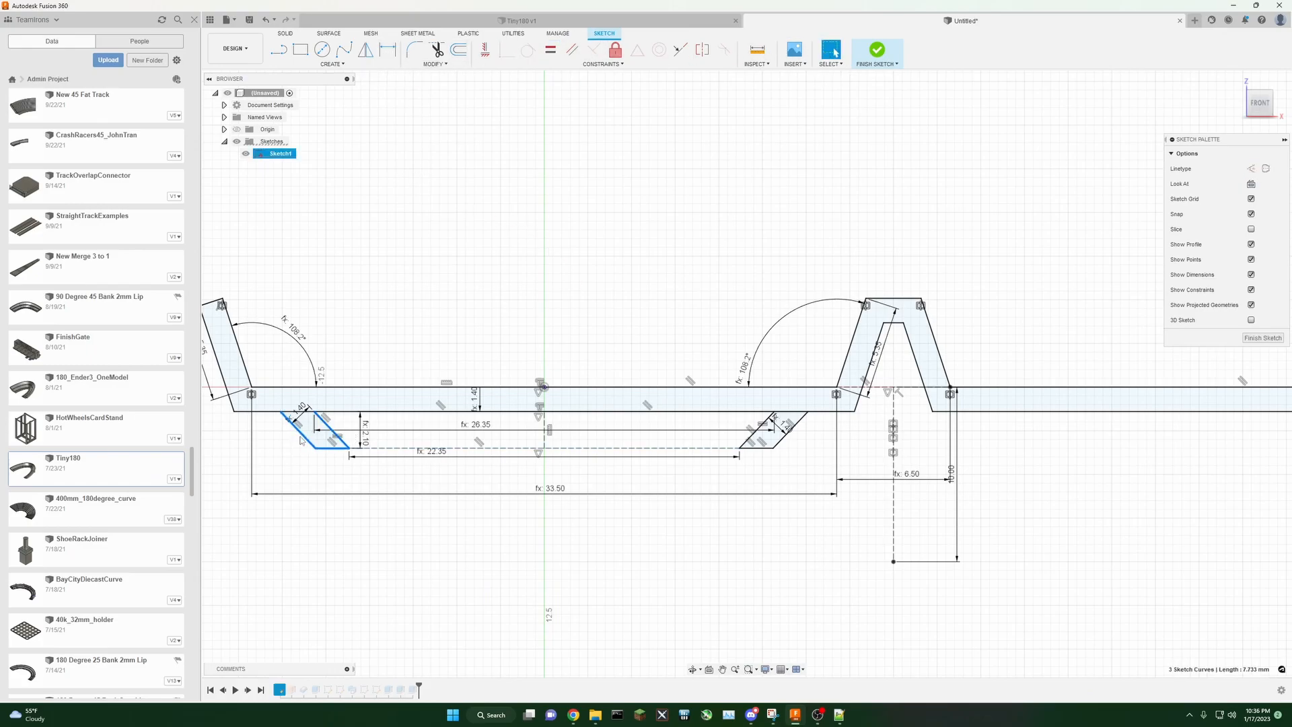
pyautogui.keyDown('shift'); pyautogui.doubleClick(757, 439); pyautogui.keyUp('shift')
pyautogui.click(330, 64)
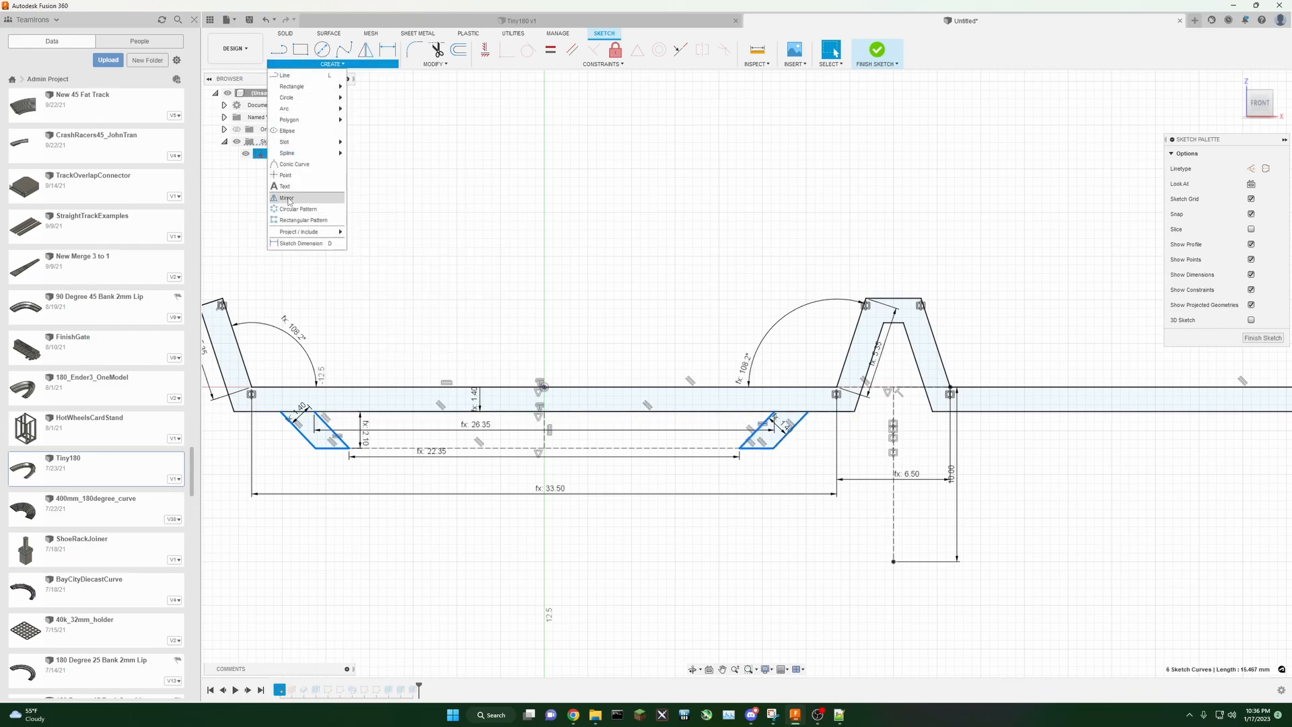
pyautogui.click(308, 199)
pyautogui.click(1087, 170)
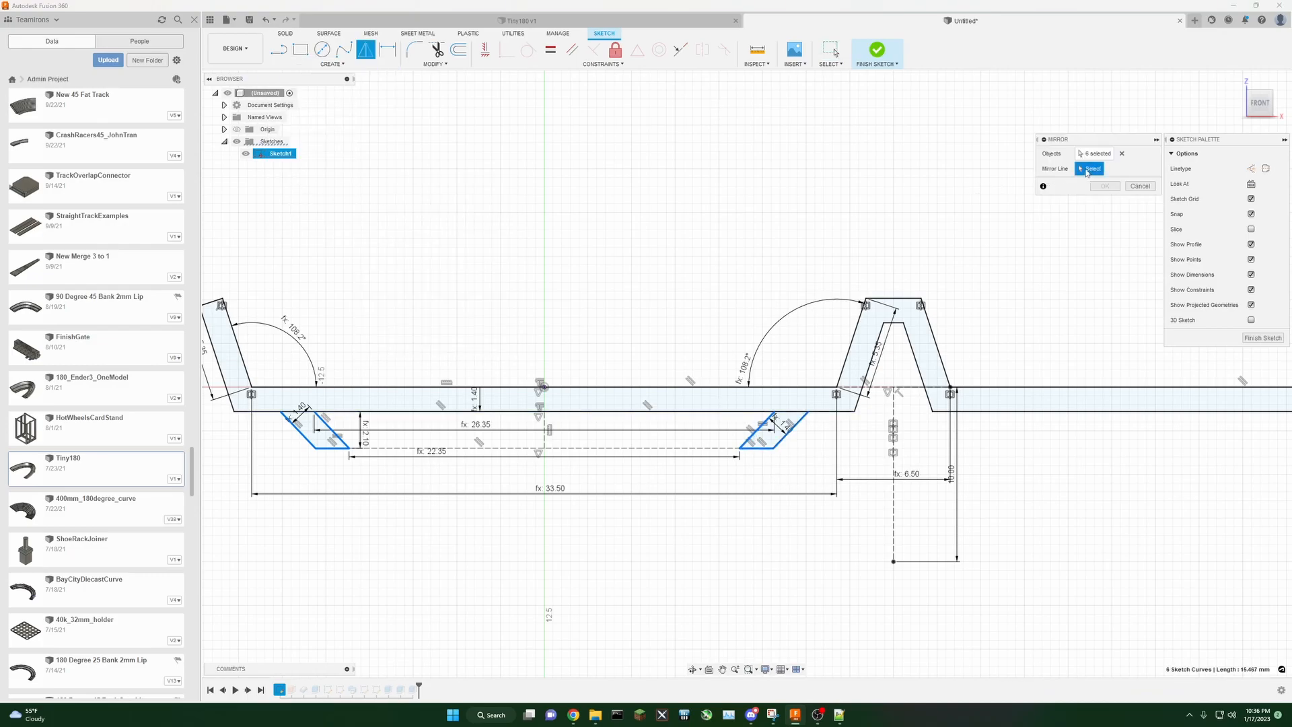
pyautogui.click(894, 428)
pyautogui.scroll(-3, 1073, 503)
pyautogui.moveTo(1139, 537); pyautogui.dragTo(815, 539, button='middle')
pyautogui.scroll(-1, 829, 537)
pyautogui.click(1103, 187)
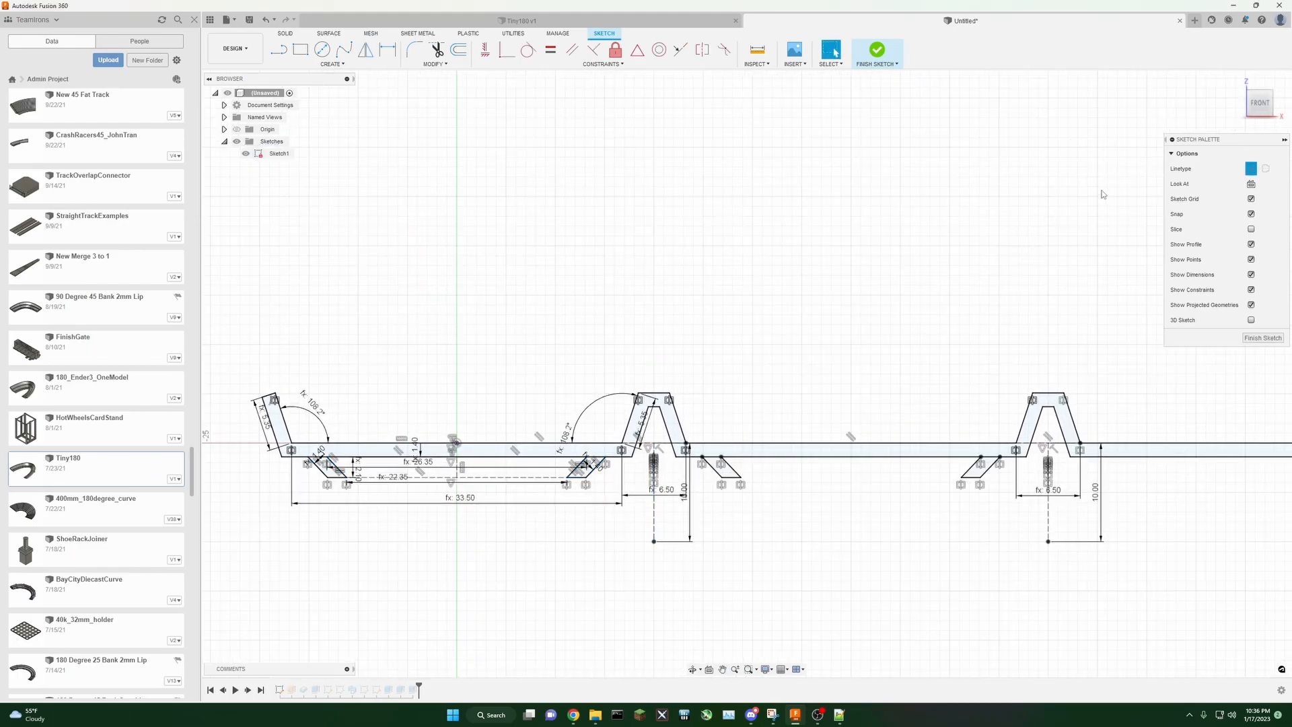
pyautogui.doubleClick(321, 470)
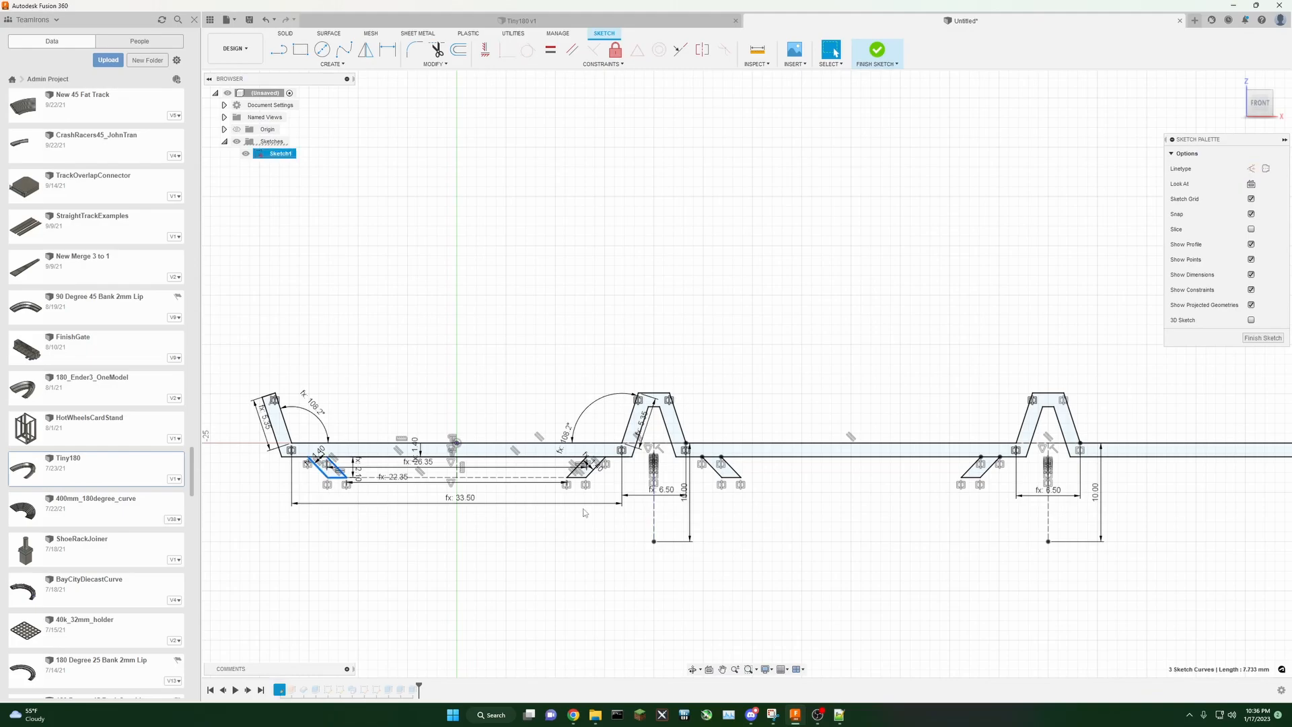
pyautogui.keyDown('shift'); pyautogui.doubleClick(591, 473); pyautogui.keyUp('shift')
pyautogui.keyDown('shift'); pyautogui.doubleClick(718, 472); pyautogui.keyUp('shift')
pyautogui.keyDown('shift'); pyautogui.doubleClick(989, 471); pyautogui.keyUp('shift')
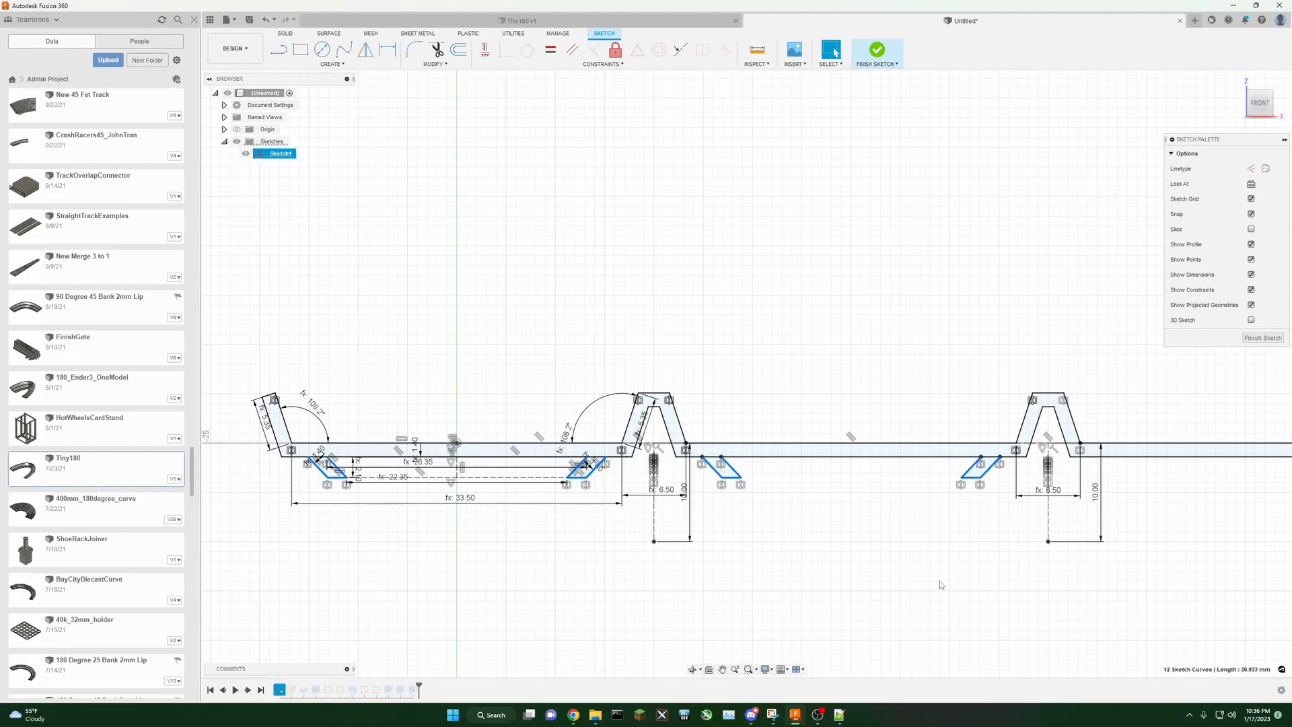
pyautogui.moveTo(940, 580); pyautogui.dragTo(837, 601, button='middle')
pyautogui.click(324, 52)
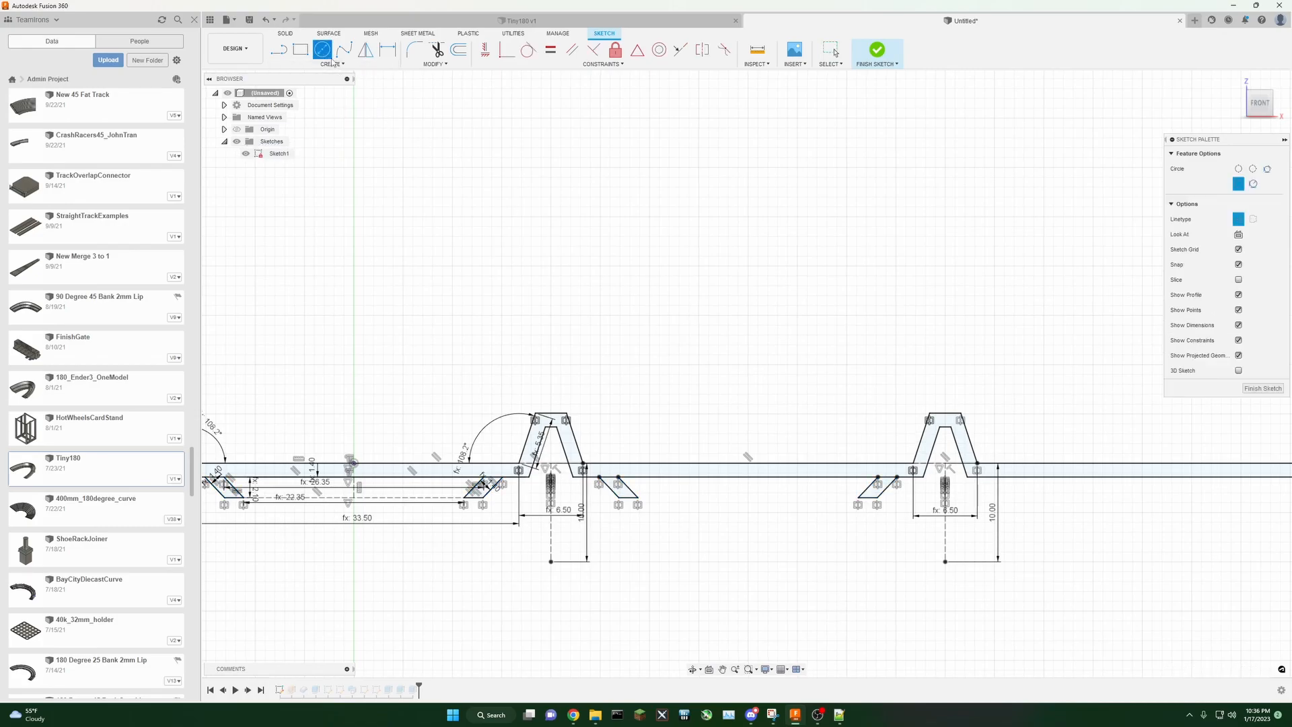
# Step: Mirror all the connector legs about the vertical construction line under the far-right ridge, then finish the sketch
pyautogui.click(334, 66)
pyautogui.click(335, 64)
pyautogui.click(335, 64)
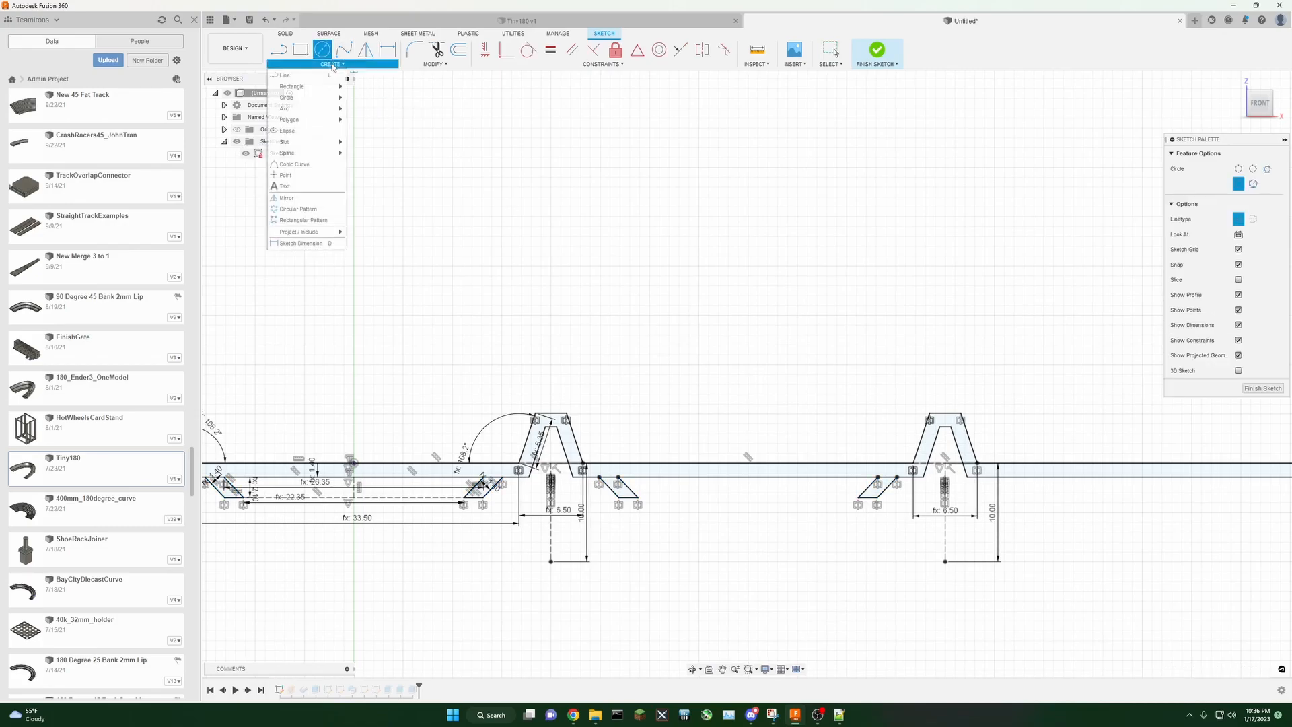
pyautogui.click(303, 204)
pyautogui.moveTo(346, 304); pyautogui.dragTo(383, 282, button='middle')
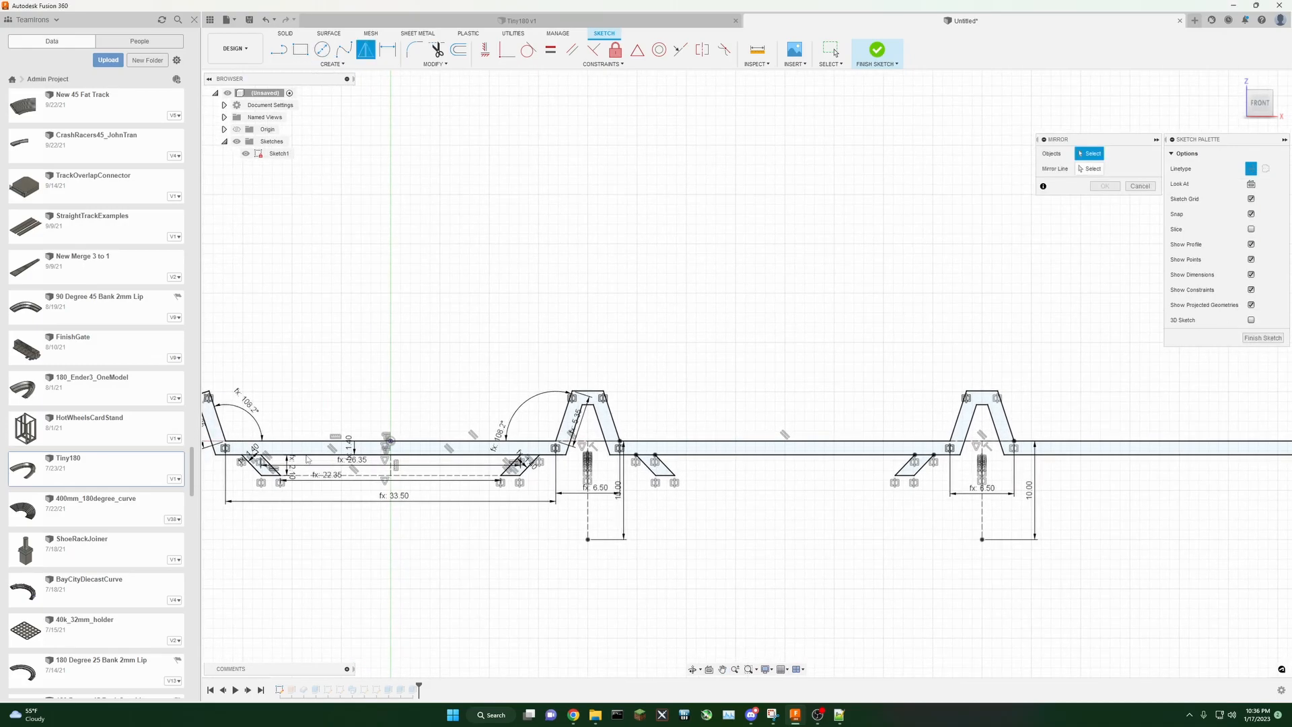
pyautogui.doubleClick(255, 471)
pyautogui.doubleClick(529, 468)
pyautogui.doubleClick(650, 469)
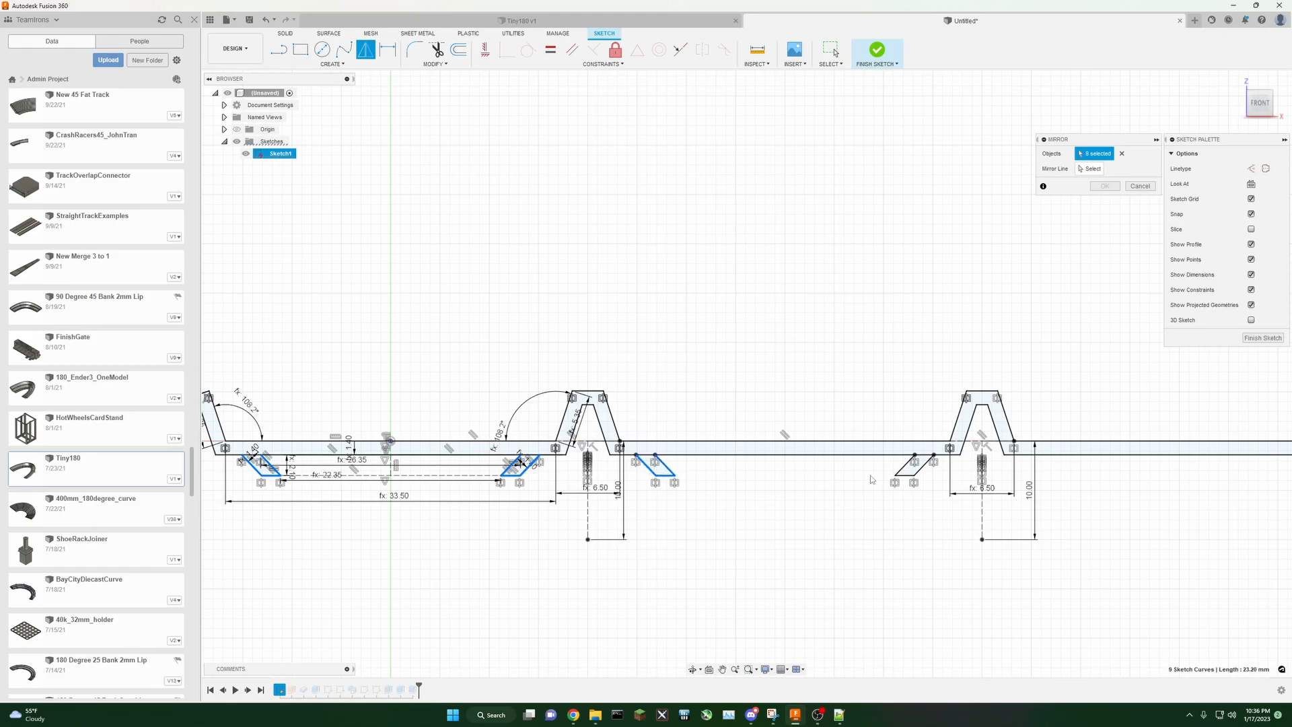
pyautogui.doubleClick(904, 465)
pyautogui.click(1091, 169)
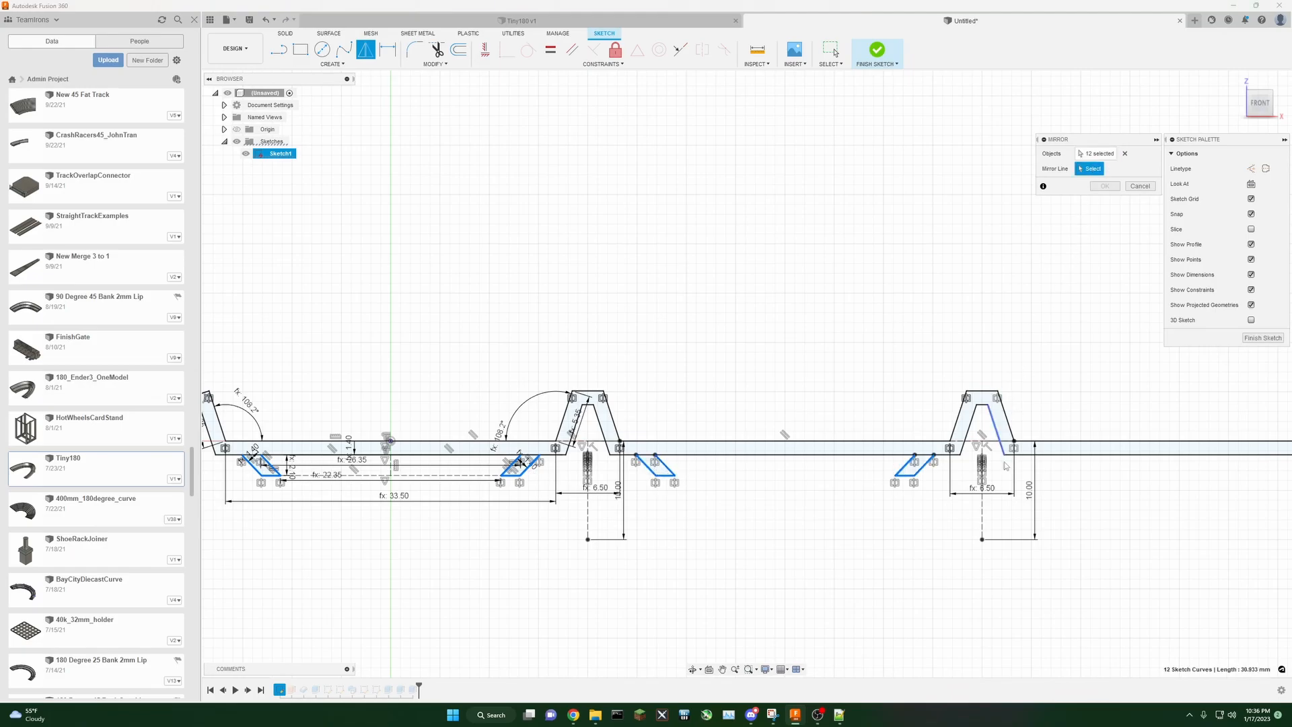
pyautogui.click(981, 513)
pyautogui.scroll(-3, 885, 542)
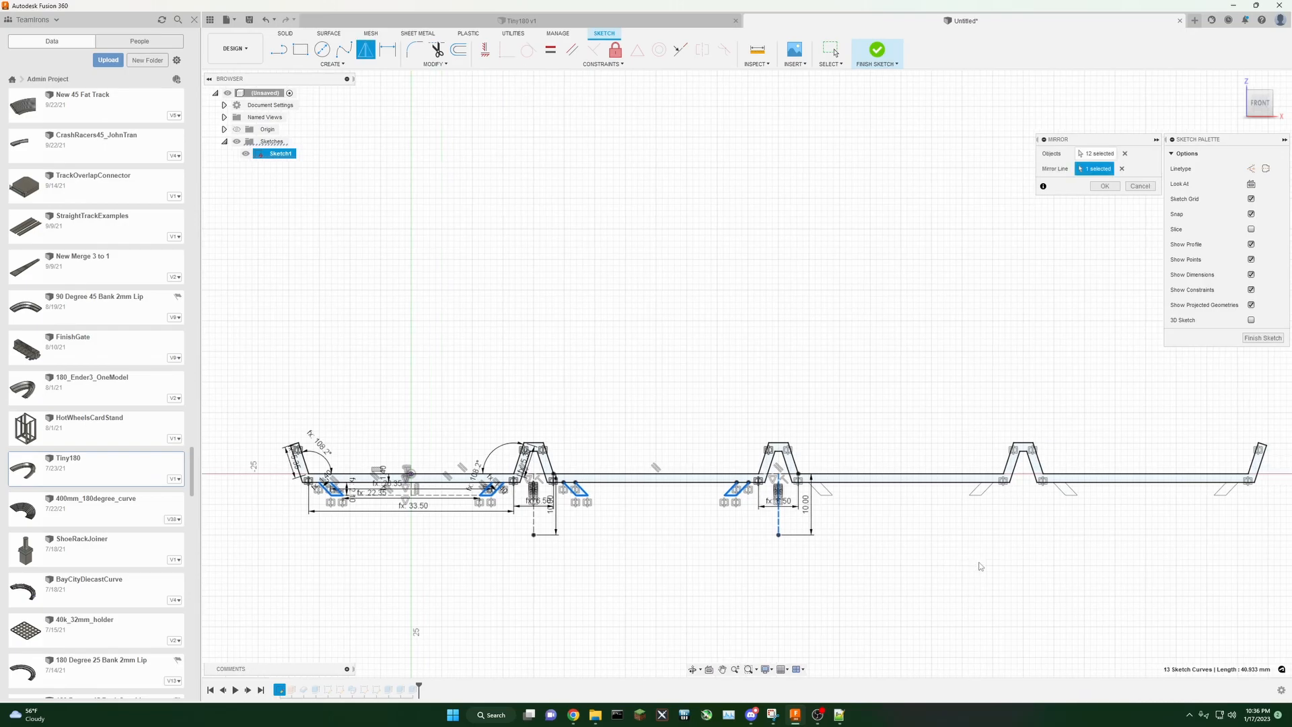
pyautogui.click(1100, 188)
pyautogui.moveTo(1103, 381); pyautogui.dragTo(1061, 397, button='middle')
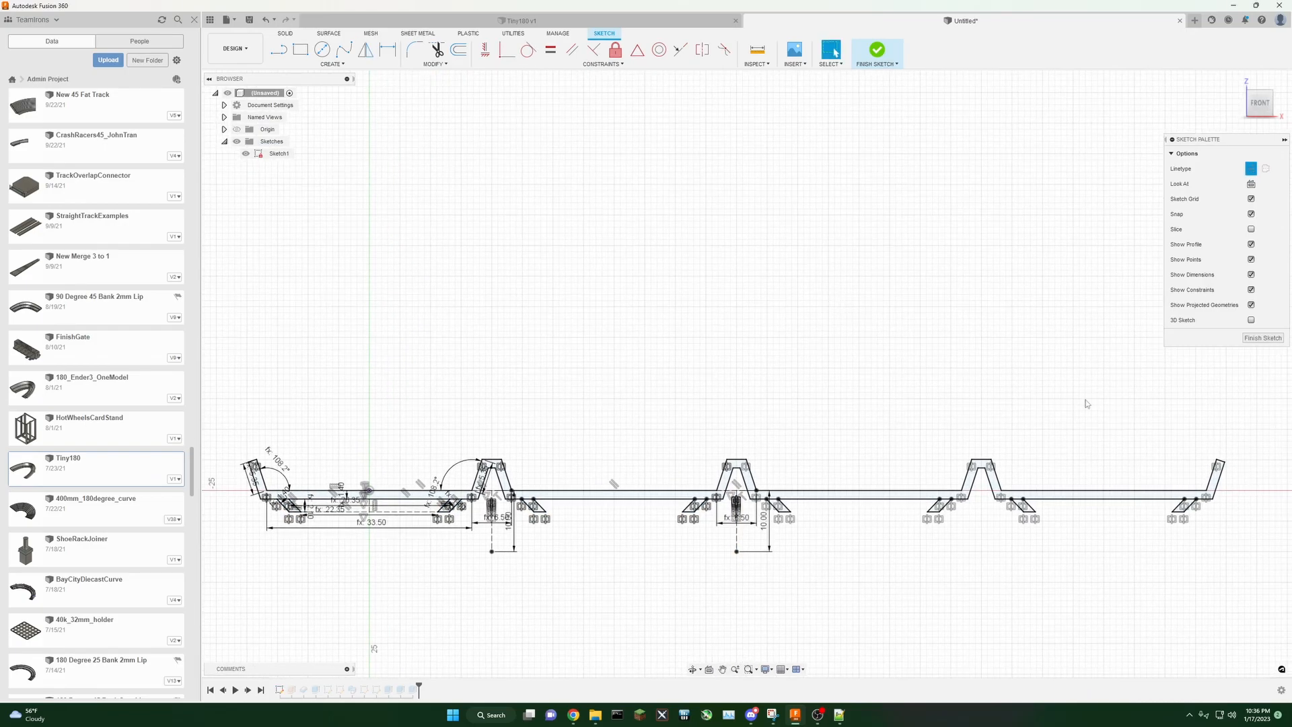
pyautogui.click(1263, 338)
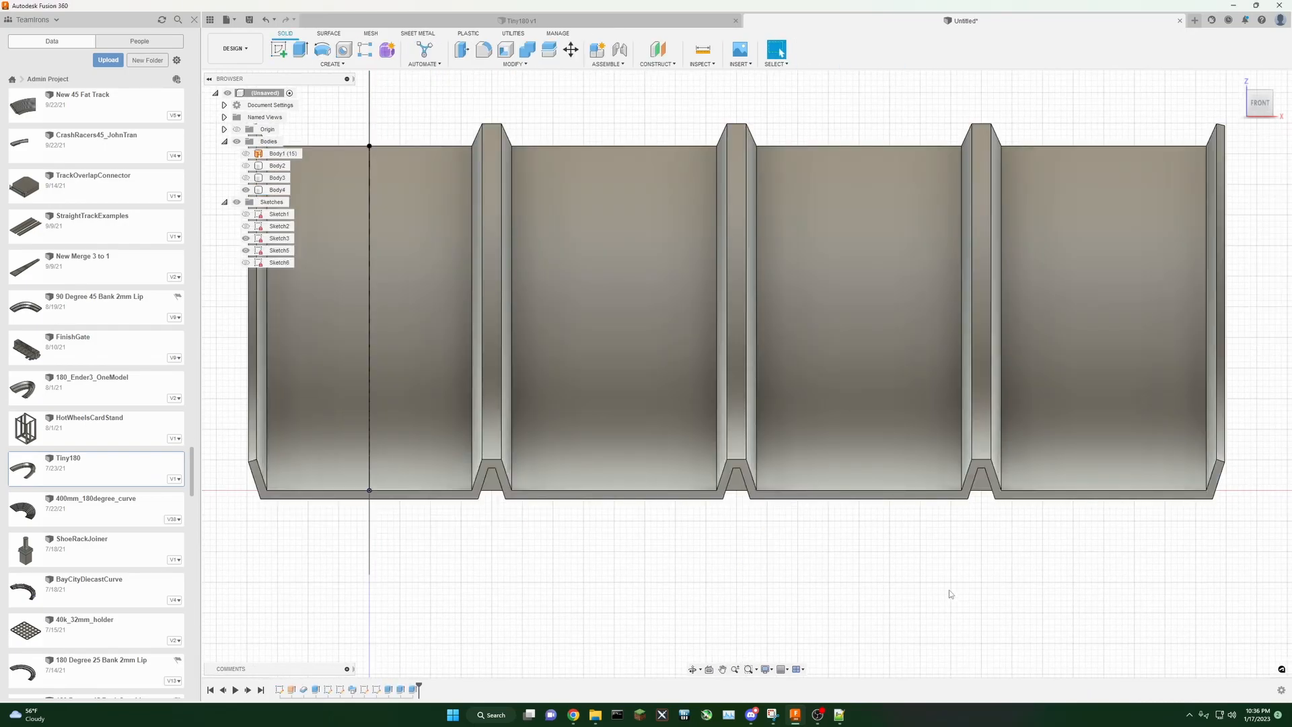
# Step: Show the connector sketches and extrude the eight connector leg profiles 30 mm as a new body
pyautogui.click(243, 214)
pyautogui.click(243, 238)
pyautogui.click(244, 250)
pyautogui.moveTo(743, 616); pyautogui.dragTo(813, 608, button='middle')
pyautogui.moveTo(1258, 101)
pyautogui.mouseDown()
pyautogui.moveTo(1215, 93)
pyautogui.moveTo(1211, 126)
pyautogui.mouseUp()
pyautogui.scroll(-3, 877, 395)
pyautogui.moveTo(598, 304); pyautogui.dragTo(501, 277, button='middle')
pyautogui.click(300, 50)
pyautogui.scroll(3, 369, 461)
pyautogui.click(369, 415)
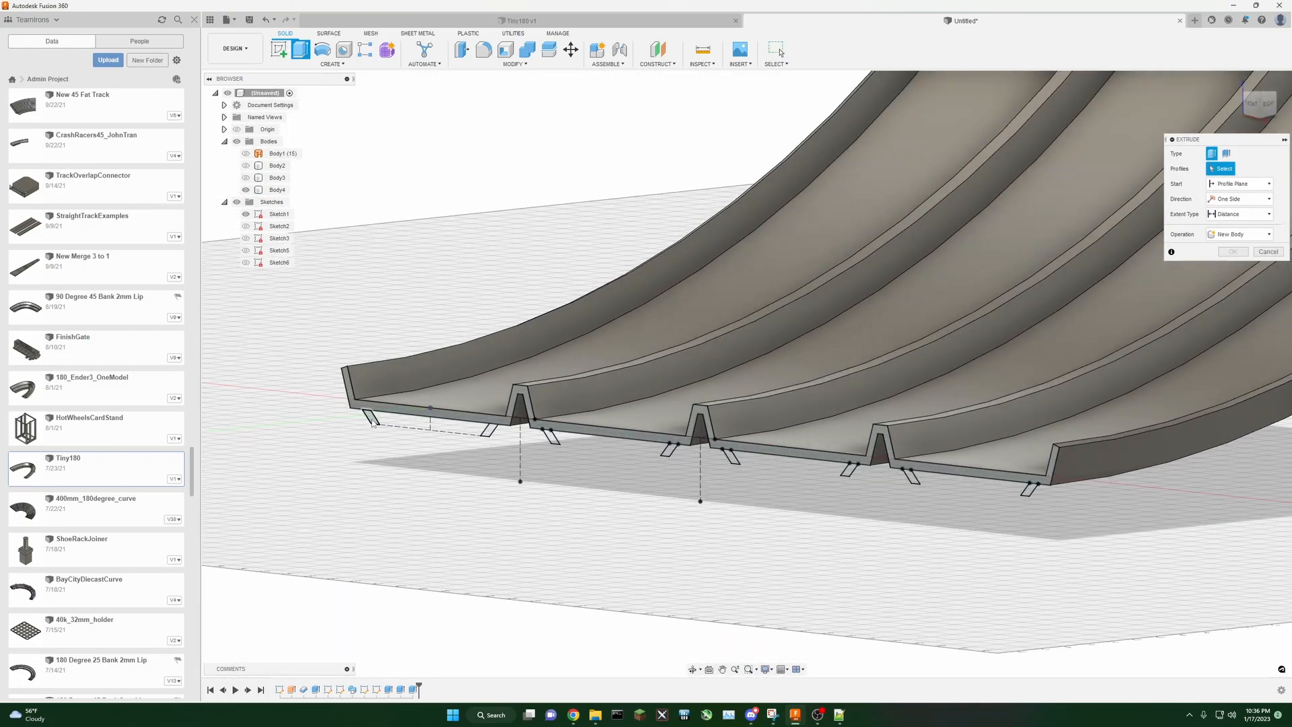
pyautogui.click(489, 429)
pyautogui.click(552, 435)
pyautogui.click(669, 449)
pyautogui.click(733, 456)
pyautogui.click(852, 470)
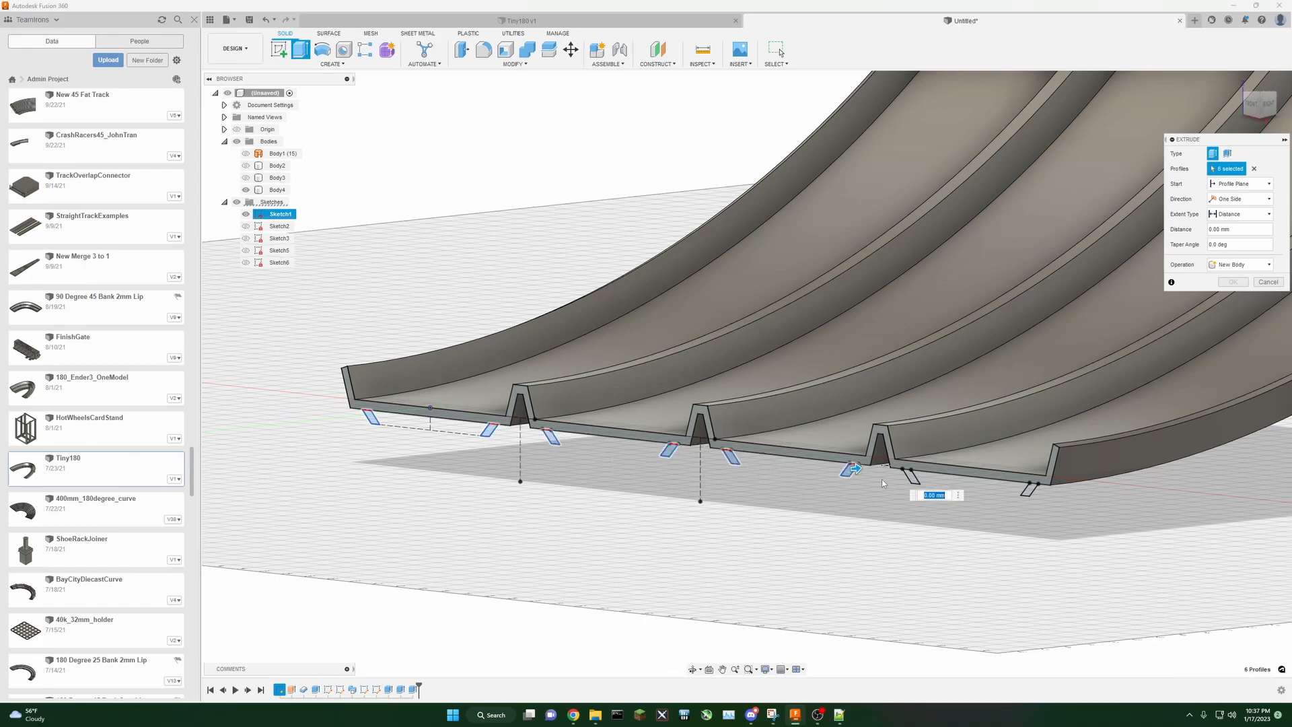
pyautogui.click(910, 477)
pyautogui.click(1028, 494)
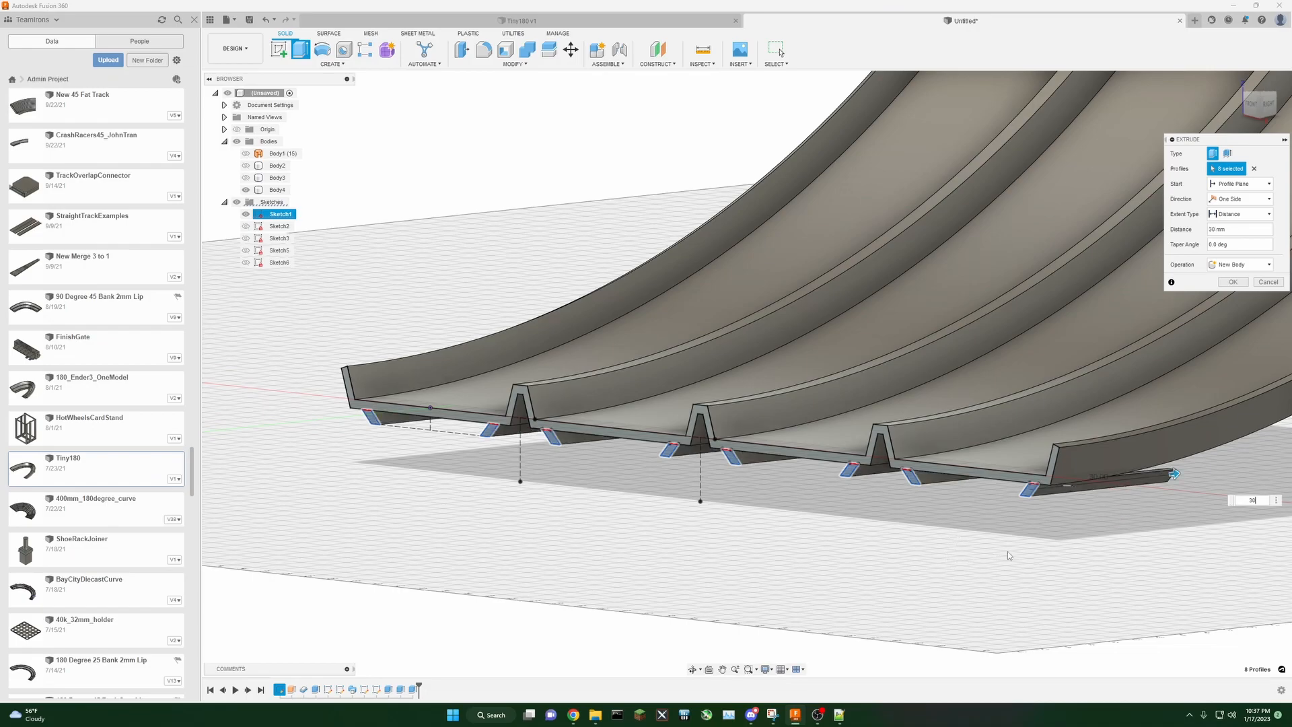
pyautogui.moveTo(1052, 552); pyautogui.dragTo(926, 545, button='middle')
pyautogui.click(1248, 264)
pyautogui.click(1231, 264)
pyautogui.click(1233, 282)
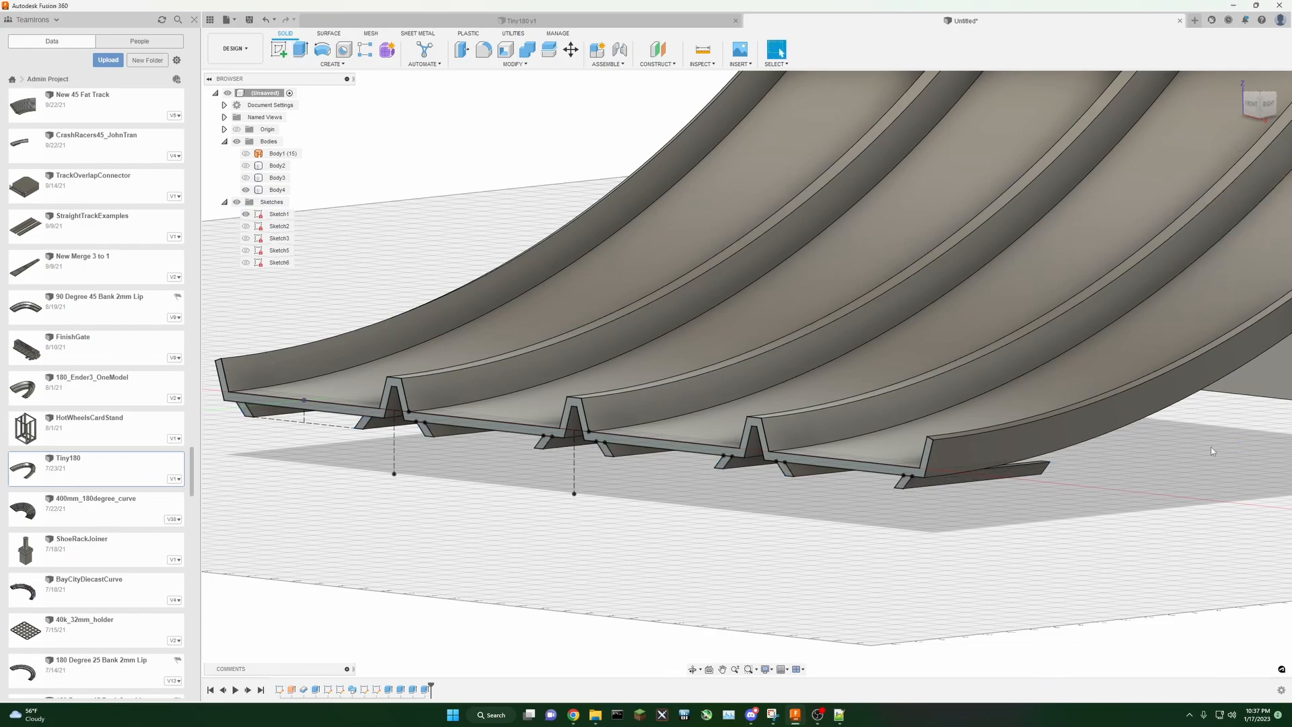
# Step: Hide Sketch1 and extrude two connector faces up to the track's underside, joining them to the track
pyautogui.moveTo(1211, 447); pyautogui.dragTo(1197, 469, button='middle')
pyautogui.moveTo(1264, 110)
pyautogui.mouseDown()
pyautogui.moveTo(1195, 108)
pyautogui.moveTo(1169, 80)
pyautogui.moveTo(1155, 98)
pyautogui.moveTo(1179, 110)
pyautogui.mouseUp()
pyautogui.keyDown('shift'); pyautogui.moveTo(710, 350); pyautogui.dragTo(712, 369, button='middle'); pyautogui.keyUp('shift')
pyautogui.moveTo(478, 527); pyautogui.dragTo(707, 522, button='middle')
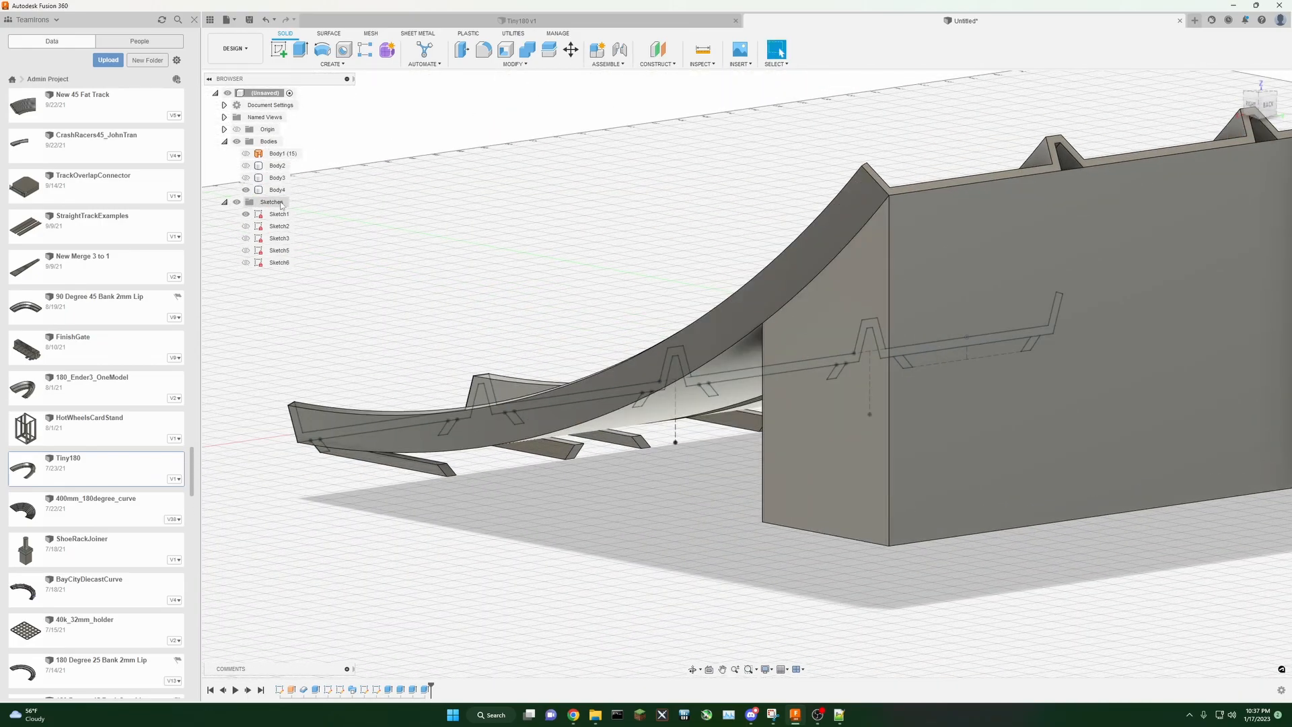
pyautogui.click(246, 214)
pyautogui.scroll(3, 478, 515)
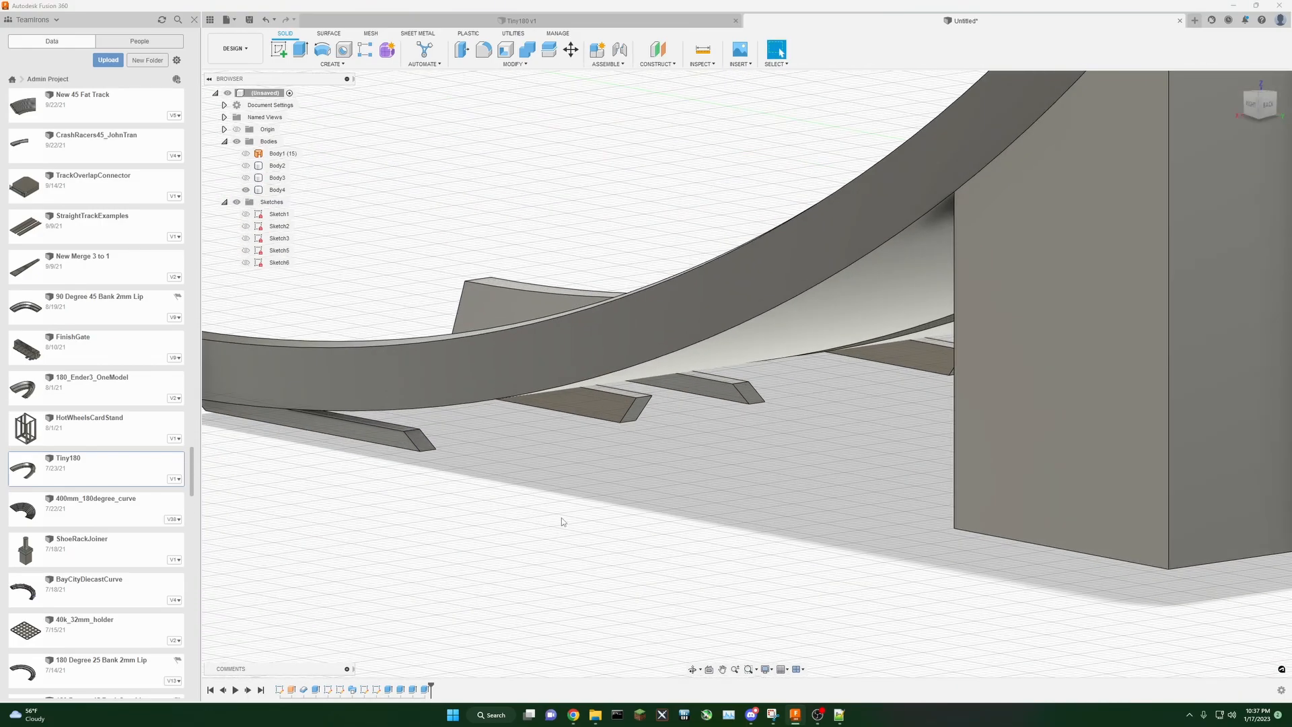
pyautogui.click(301, 49)
pyautogui.click(317, 411)
pyautogui.click(633, 399)
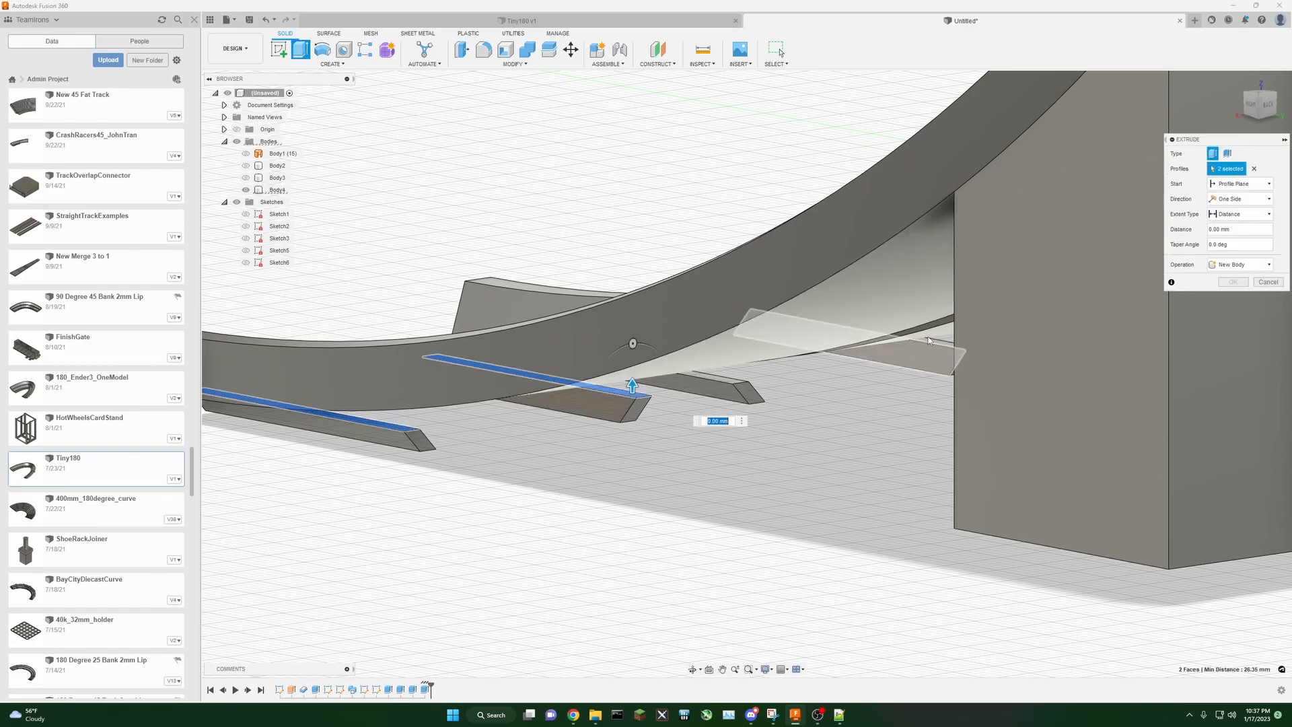
pyautogui.click(1240, 214)
pyautogui.click(1231, 238)
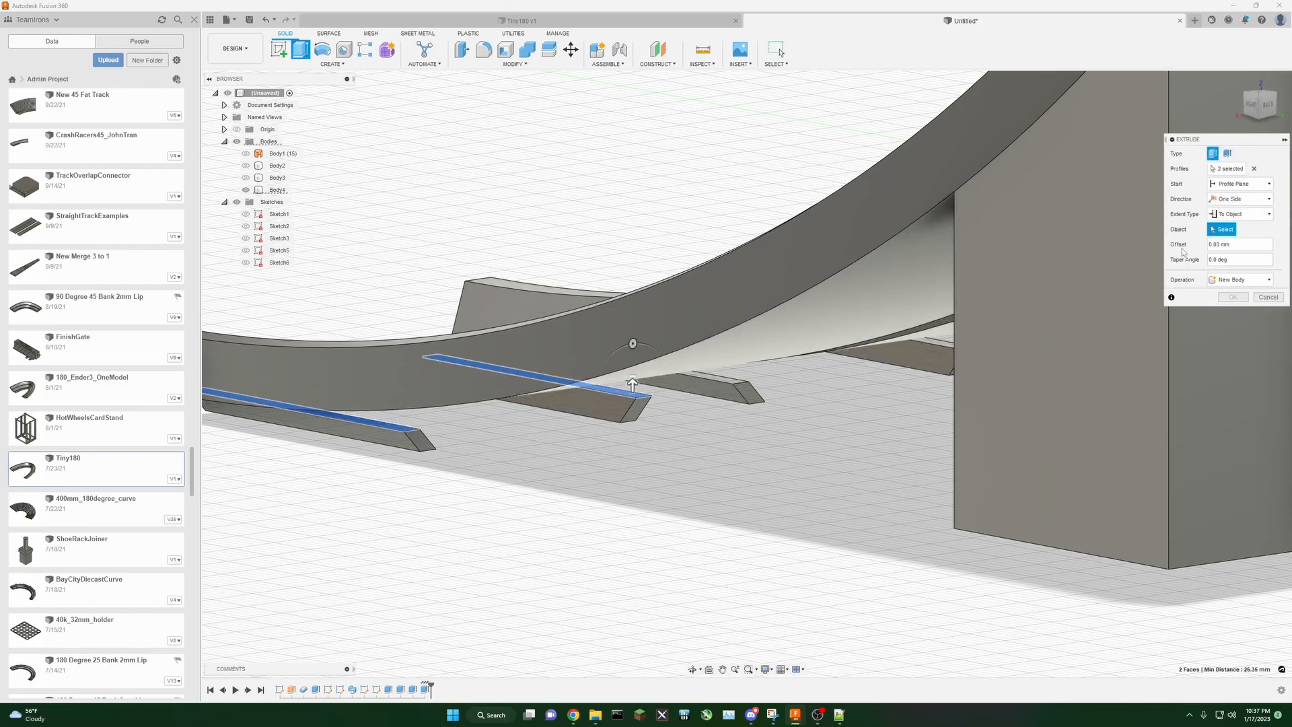
pyautogui.click(887, 331)
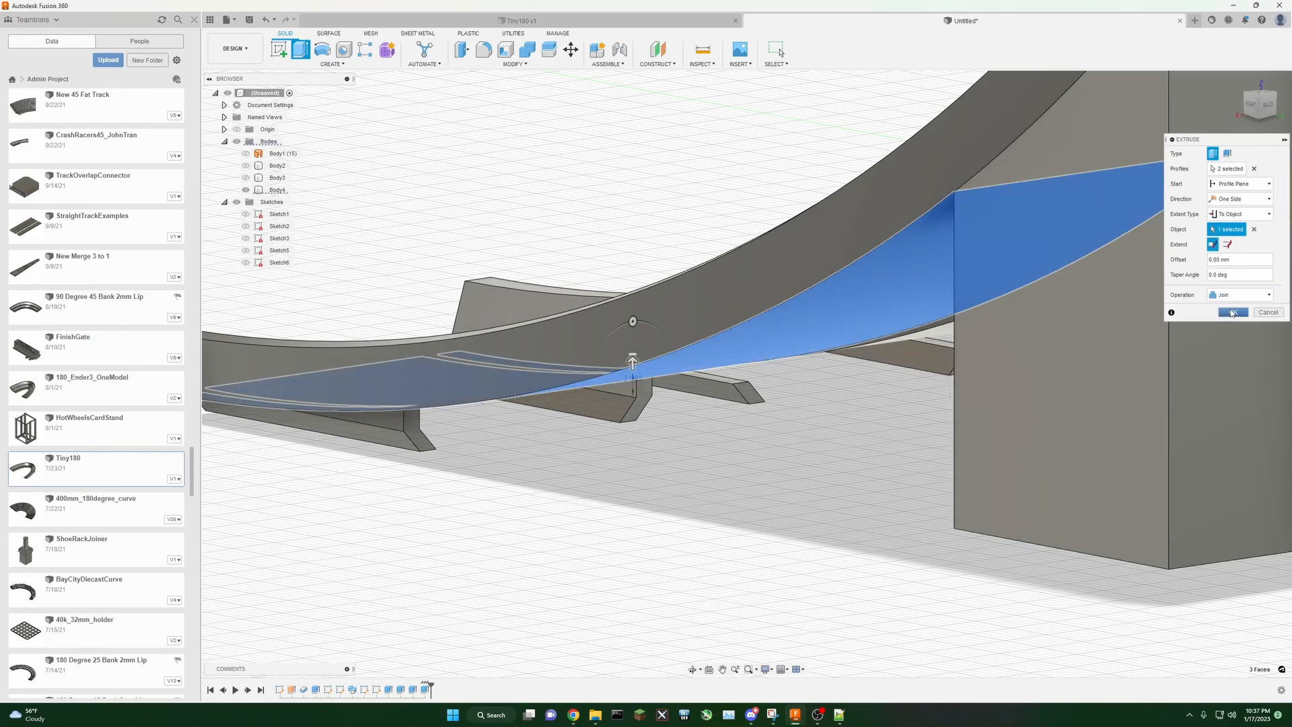
pyautogui.click(1232, 313)
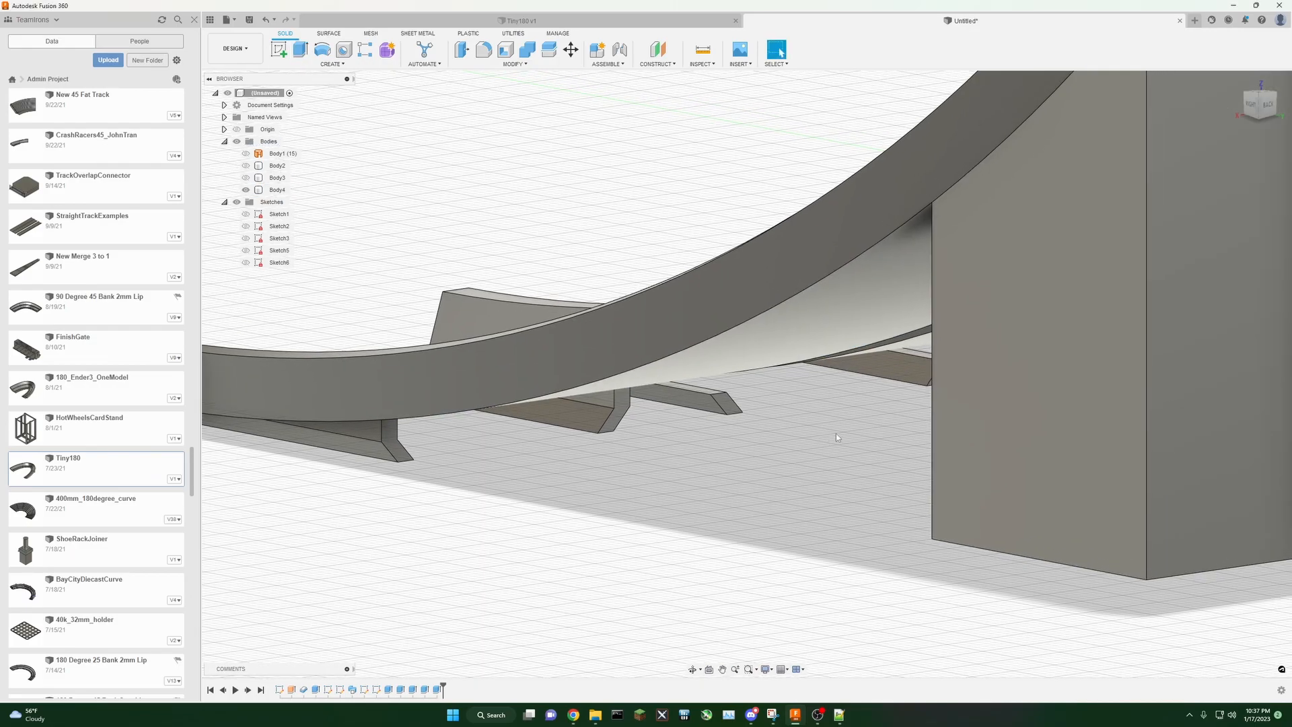
# Step: Extrude the next pair of connector faces up to the track's underside as a join
pyautogui.moveTo(1257, 109)
pyautogui.mouseDown()
pyautogui.moveTo(1230, 112)
pyautogui.moveTo(1237, 99)
pyautogui.moveTo(1269, 109)
pyautogui.mouseUp()
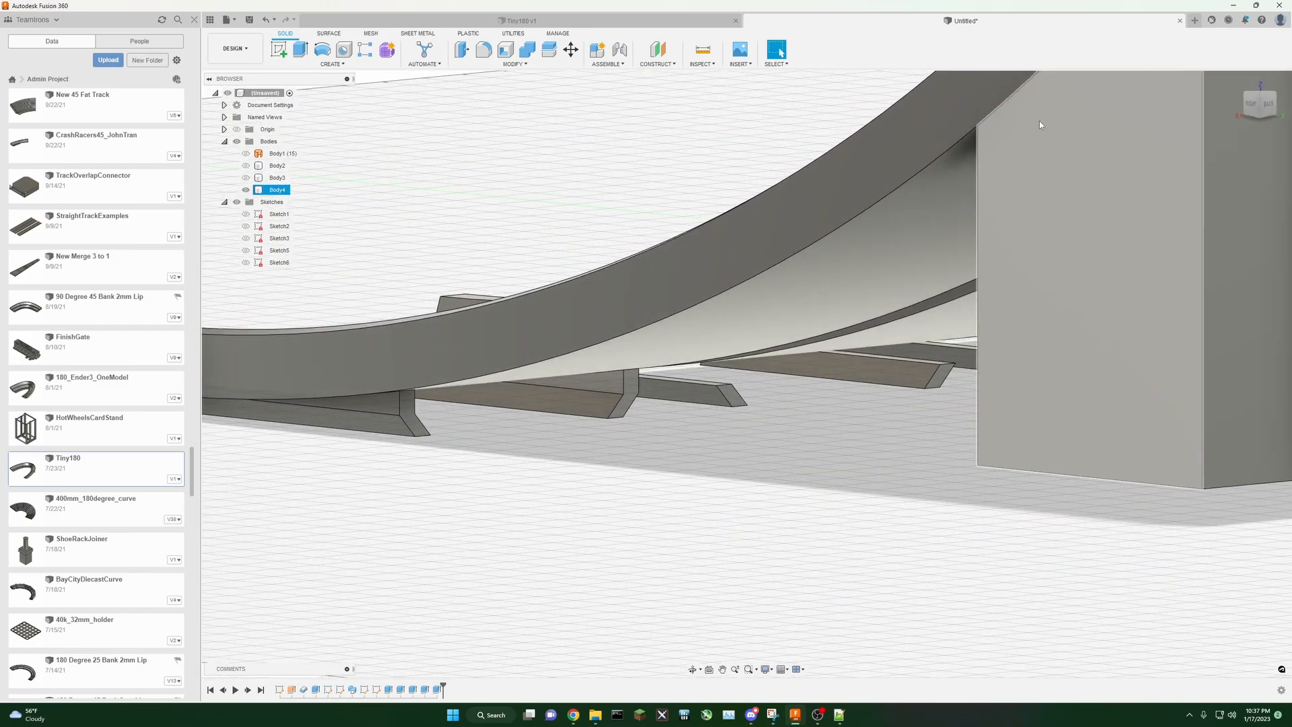
pyautogui.click(300, 50)
pyautogui.click(673, 377)
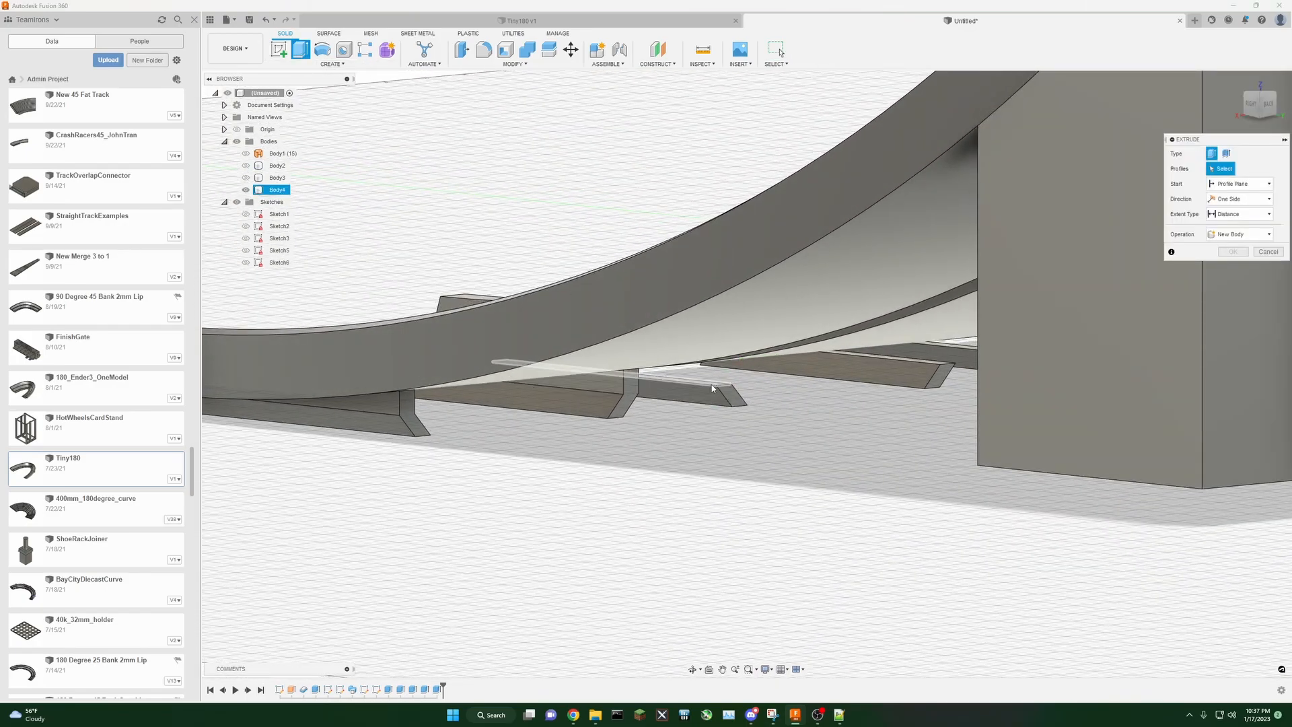
pyautogui.click(942, 367)
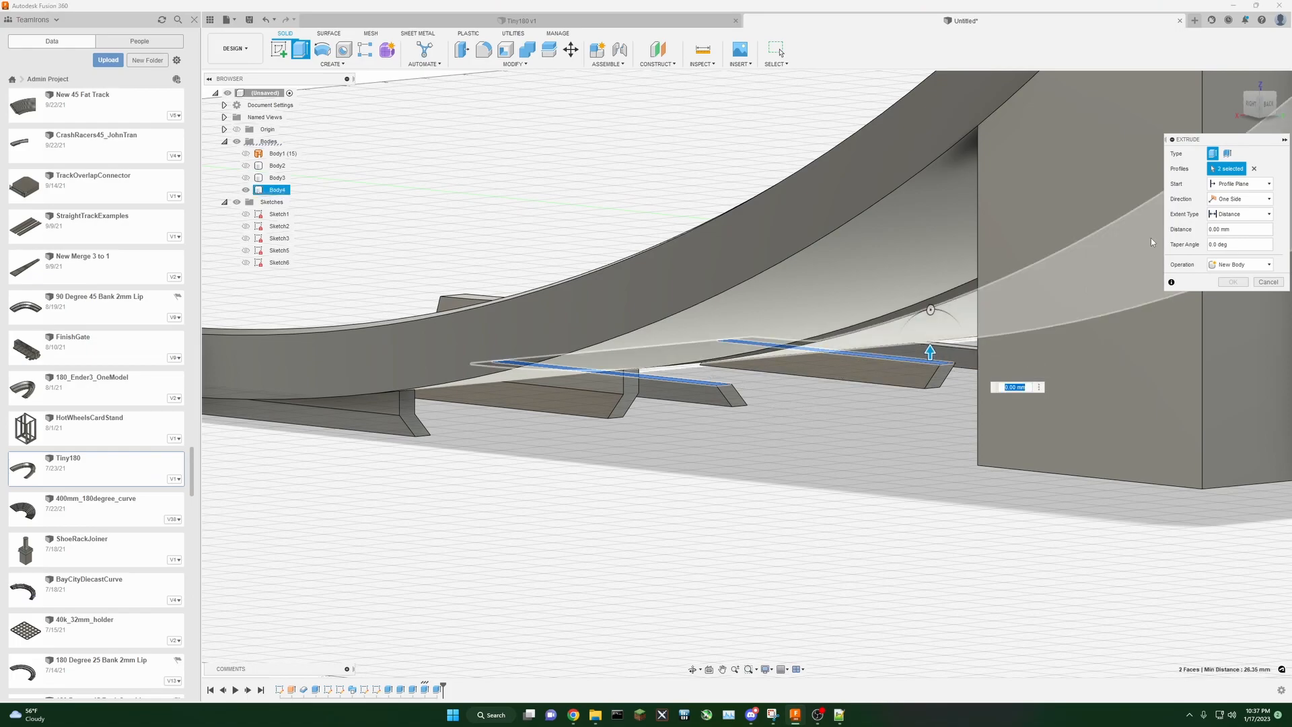
pyautogui.click(1237, 214)
pyautogui.click(1231, 237)
pyautogui.click(914, 338)
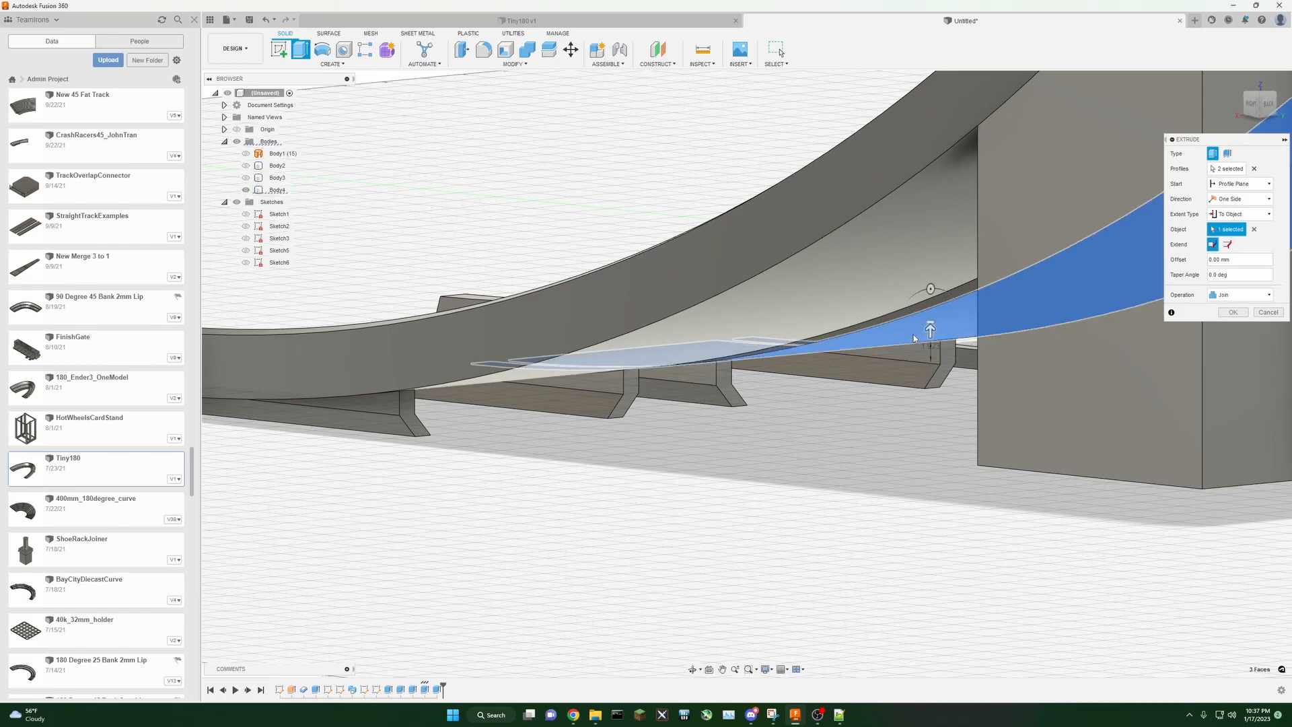
pyautogui.click(1232, 315)
# Step: Extrude a third pair of connector faces up to the track's underside, joining them
pyautogui.moveTo(833, 438); pyautogui.dragTo(785, 495, button='middle')
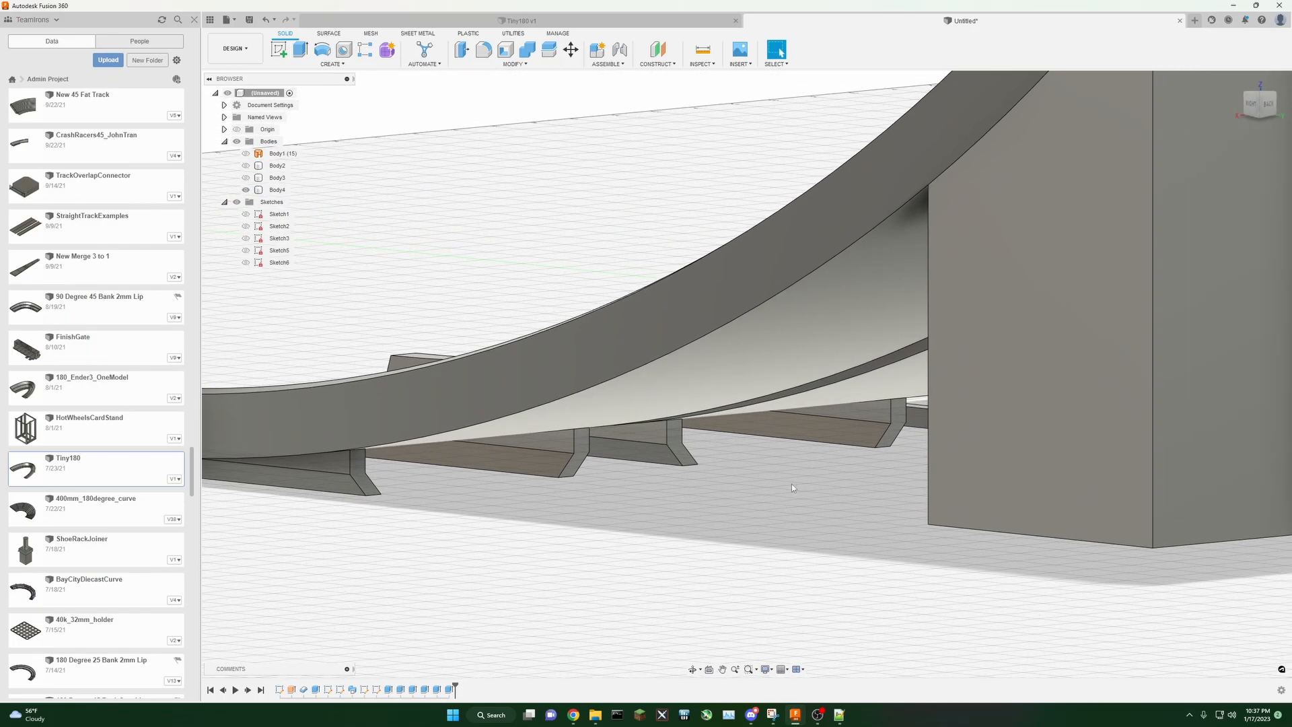
pyautogui.moveTo(1261, 107)
pyautogui.mouseDown()
pyautogui.moveTo(1229, 114)
pyautogui.moveTo(1261, 110)
pyautogui.mouseUp()
pyautogui.moveTo(1141, 195); pyautogui.dragTo(748, 164, button='middle')
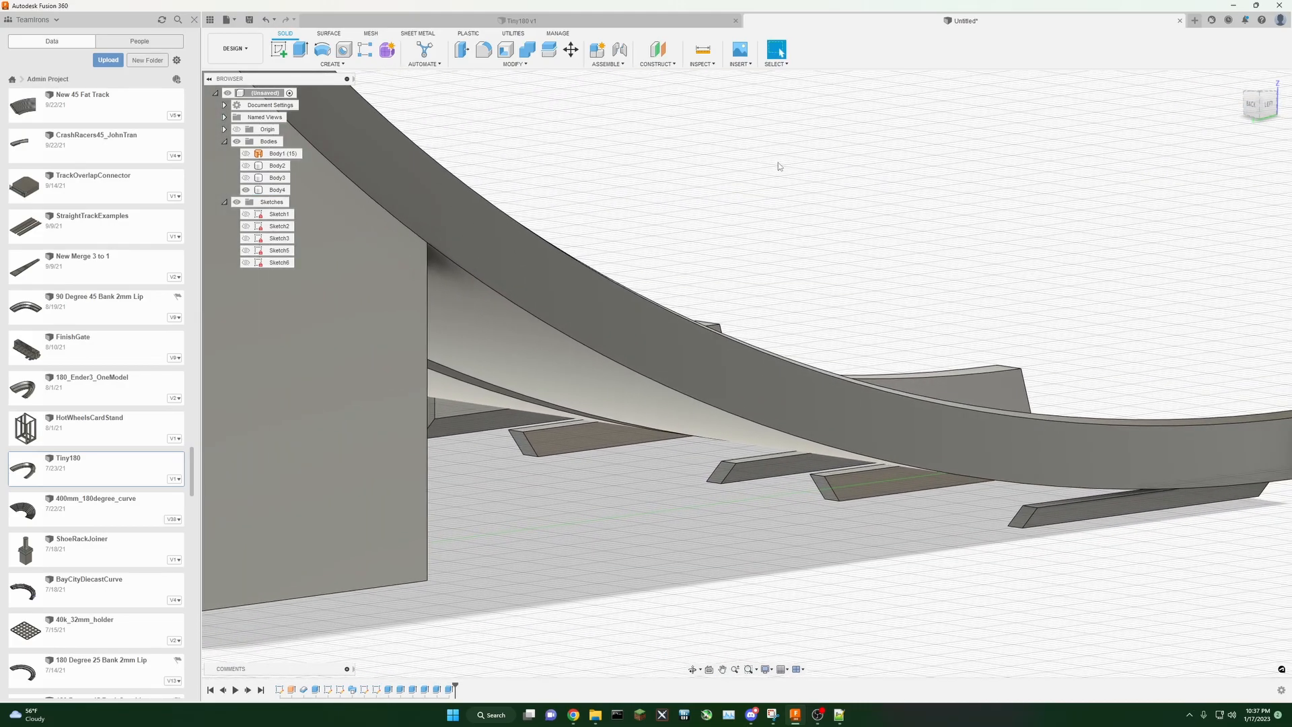
pyautogui.moveTo(1263, 102); pyautogui.dragTo(1272, 99)
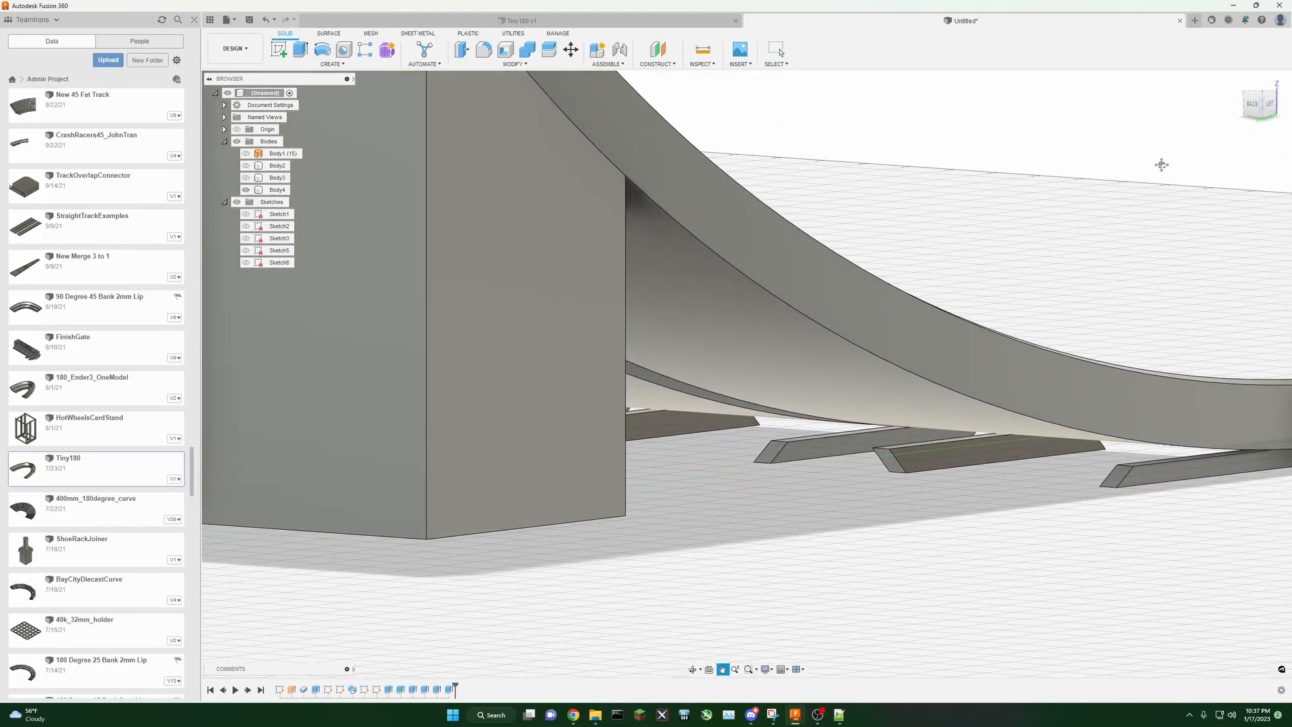
pyautogui.moveTo(1169, 165); pyautogui.dragTo(1005, 170, button='middle')
pyautogui.click(303, 49)
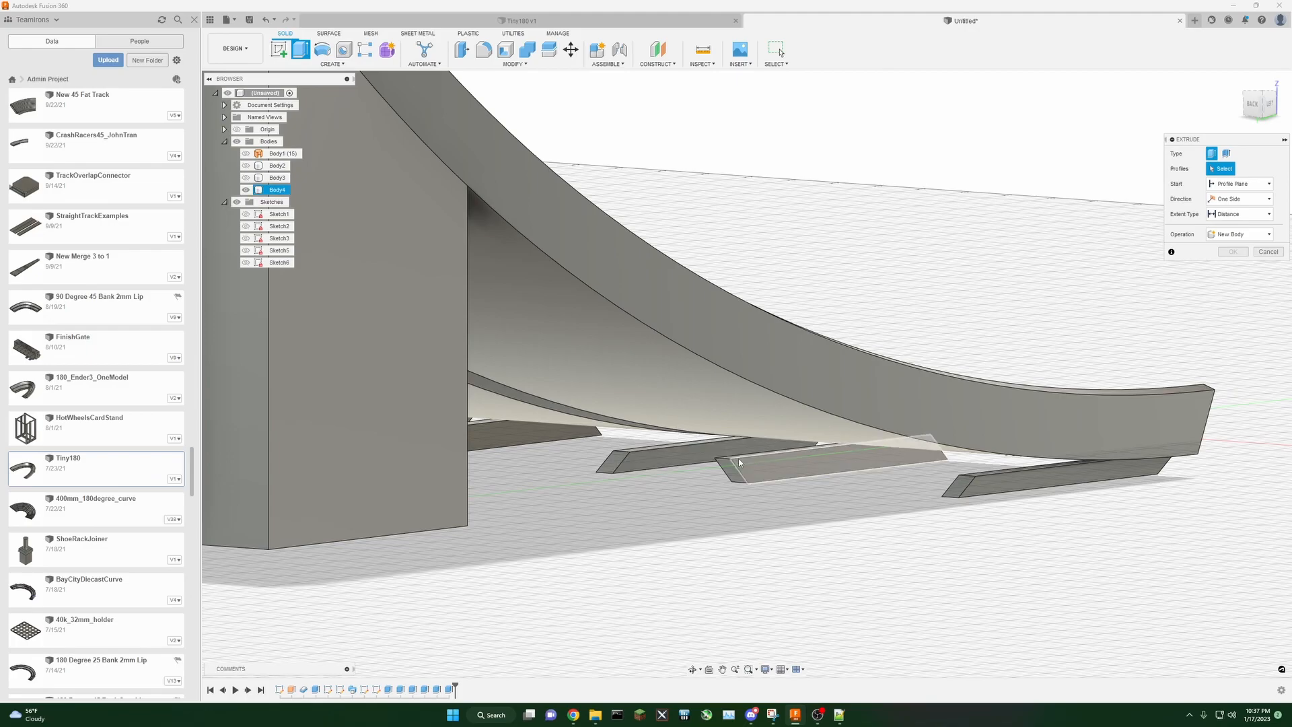
pyautogui.click(828, 449)
pyautogui.click(999, 473)
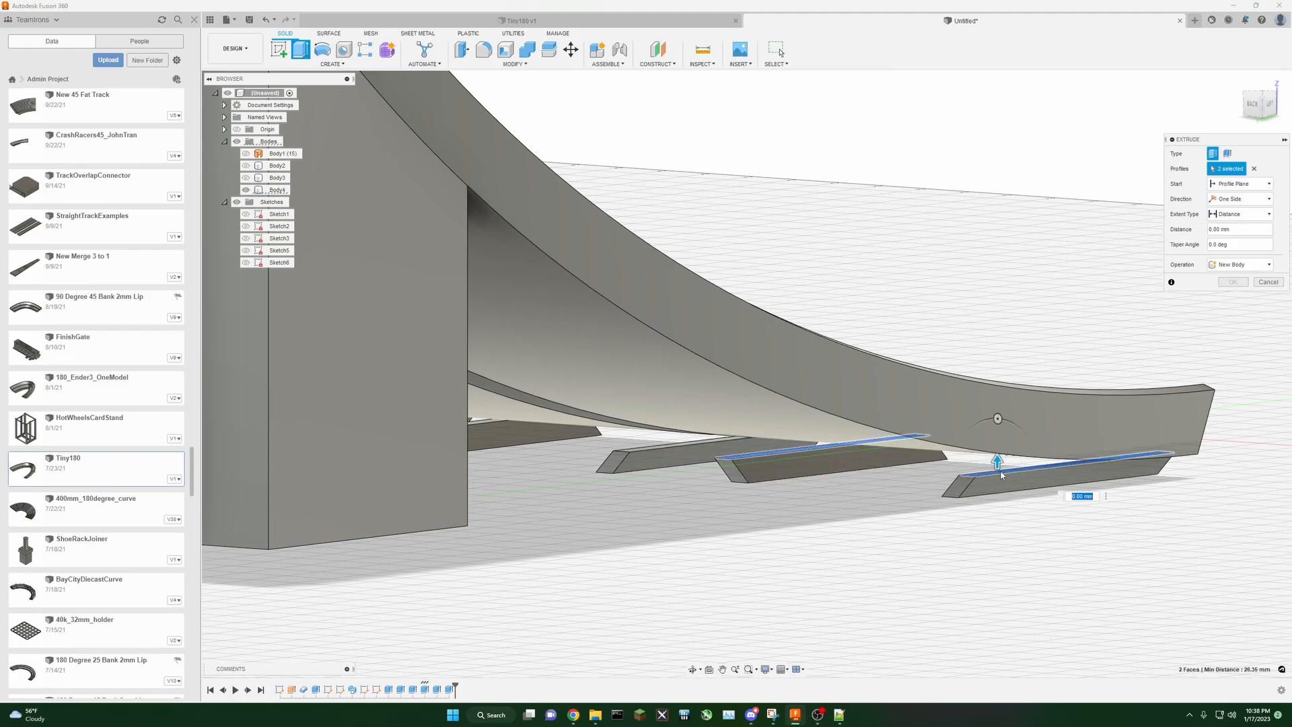
pyautogui.click(1242, 214)
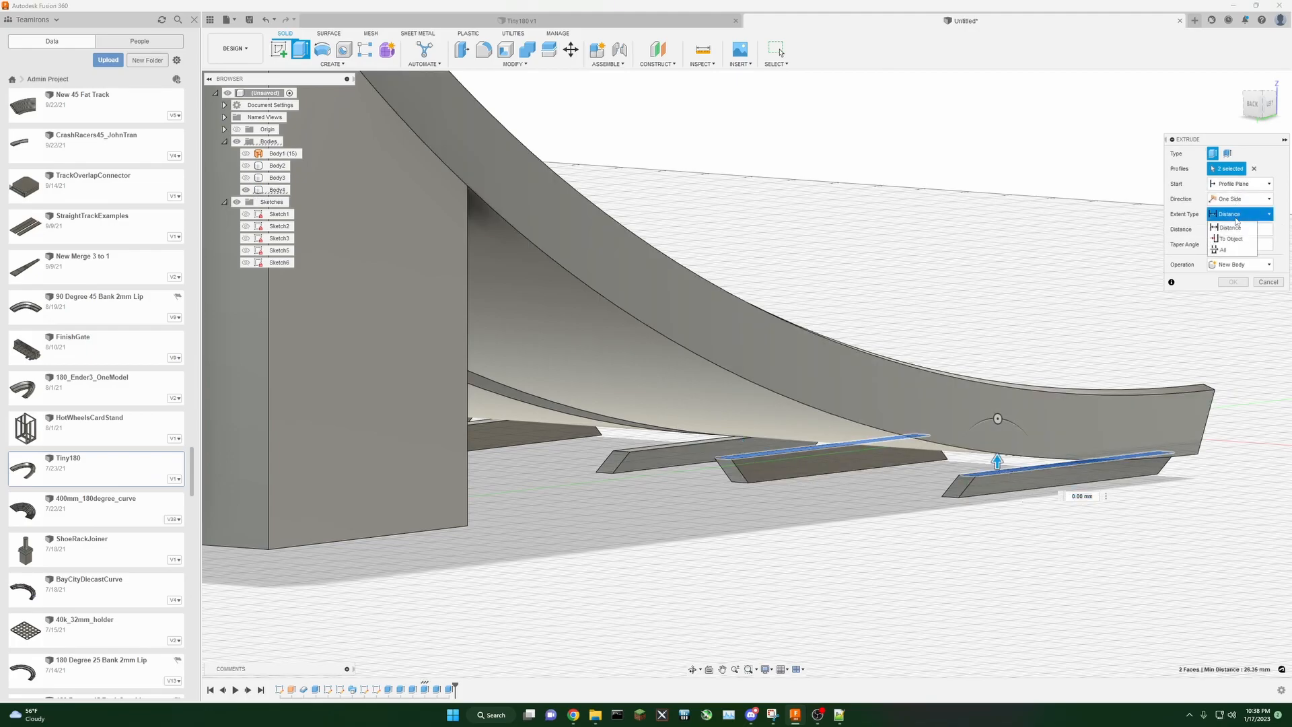
pyautogui.click(1232, 239)
pyautogui.click(783, 421)
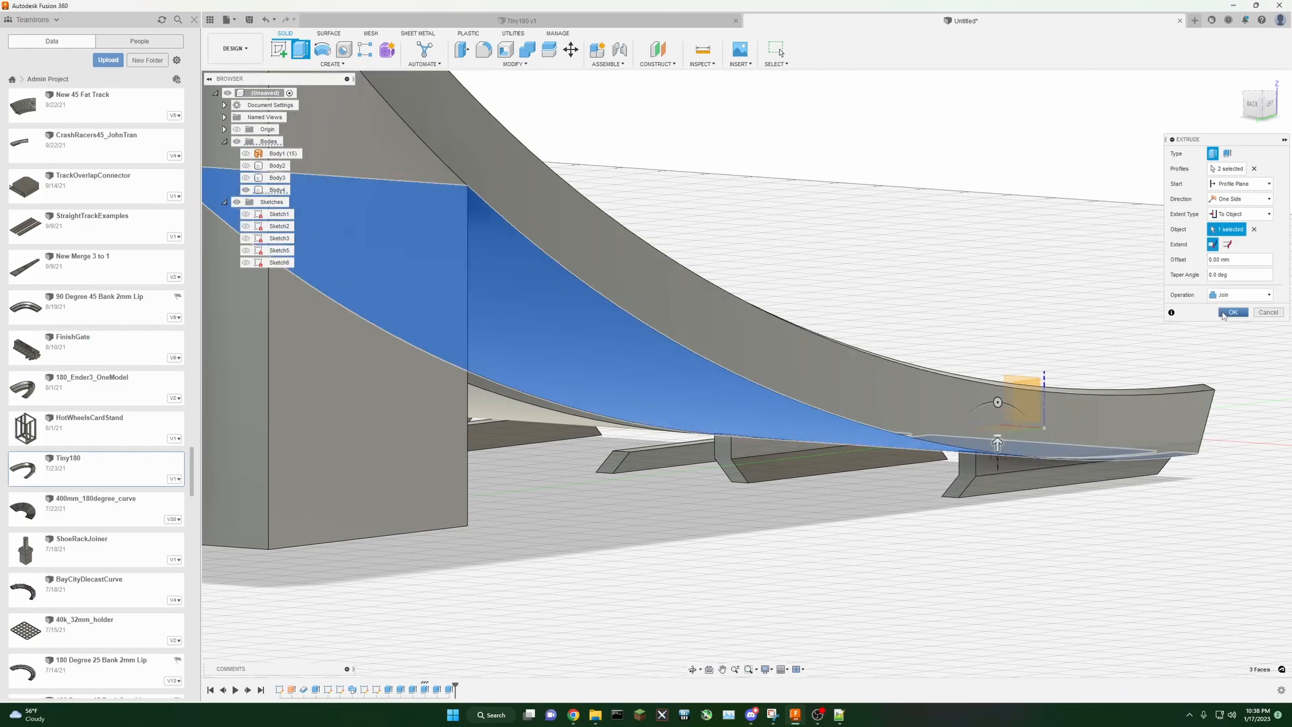
pyautogui.click(1233, 312)
# Step: Extrude a fourth pair of connector faces up to the track's underside using the To Object extent
pyautogui.scroll(4, 904, 286)
pyautogui.moveTo(1249, 104); pyautogui.dragTo(1246, 105)
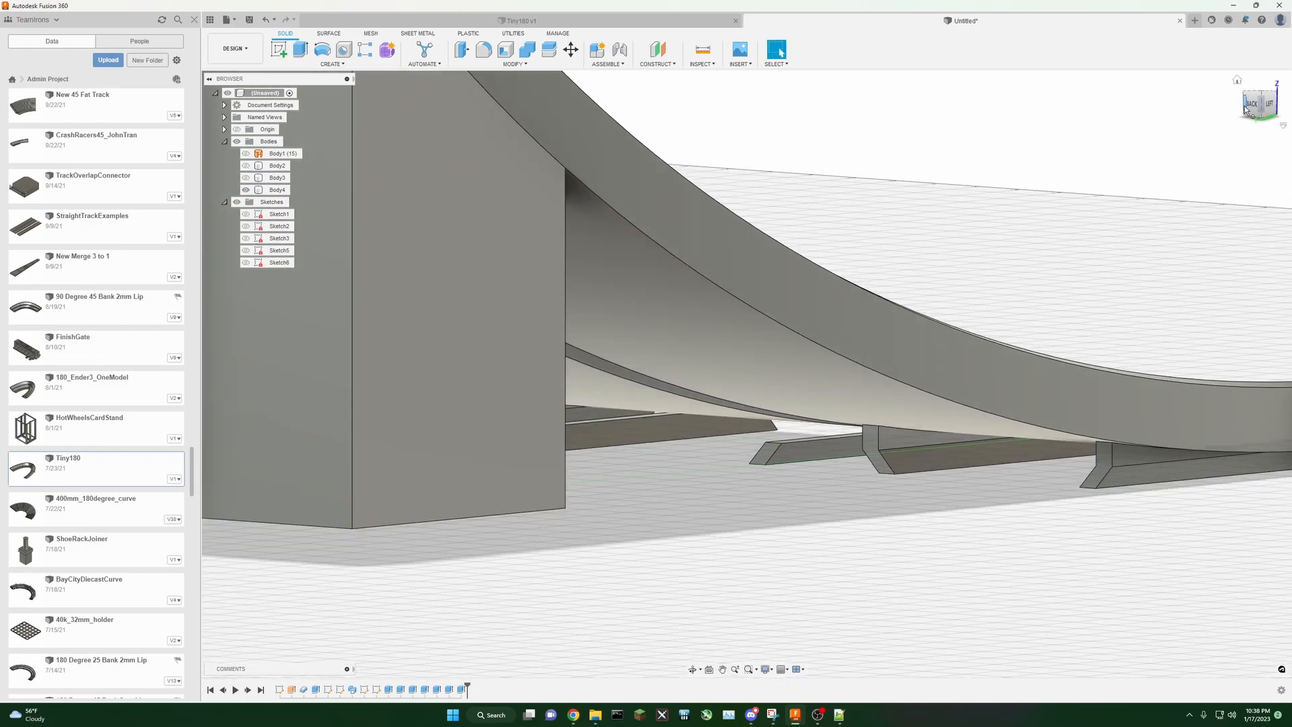
pyautogui.click(300, 51)
pyautogui.click(649, 425)
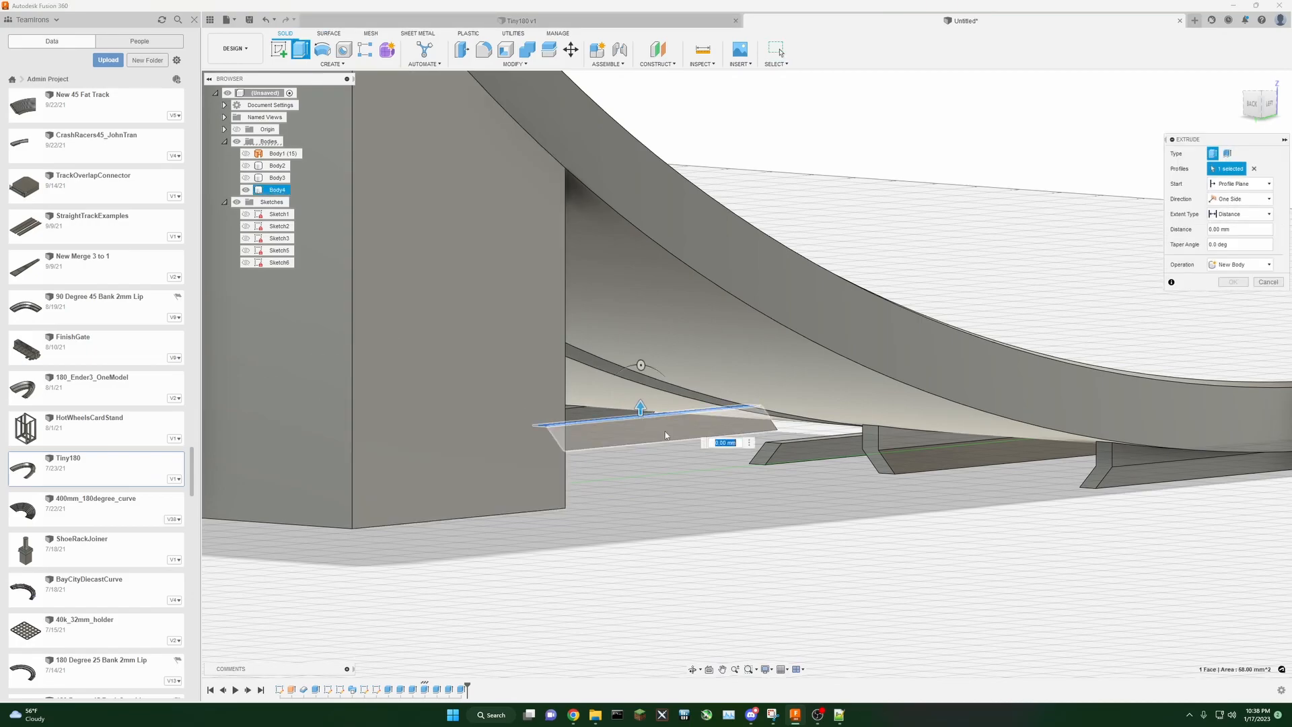
pyautogui.click(806, 439)
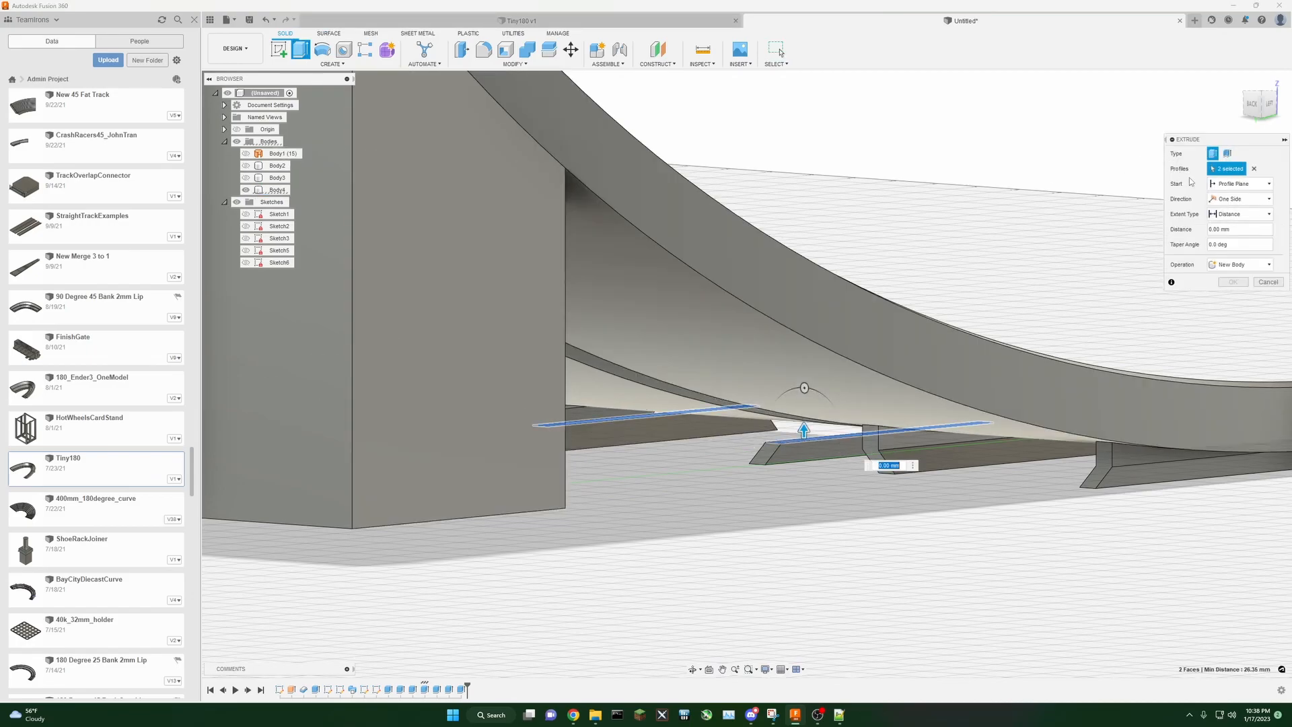
pyautogui.click(1238, 214)
pyautogui.click(1231, 229)
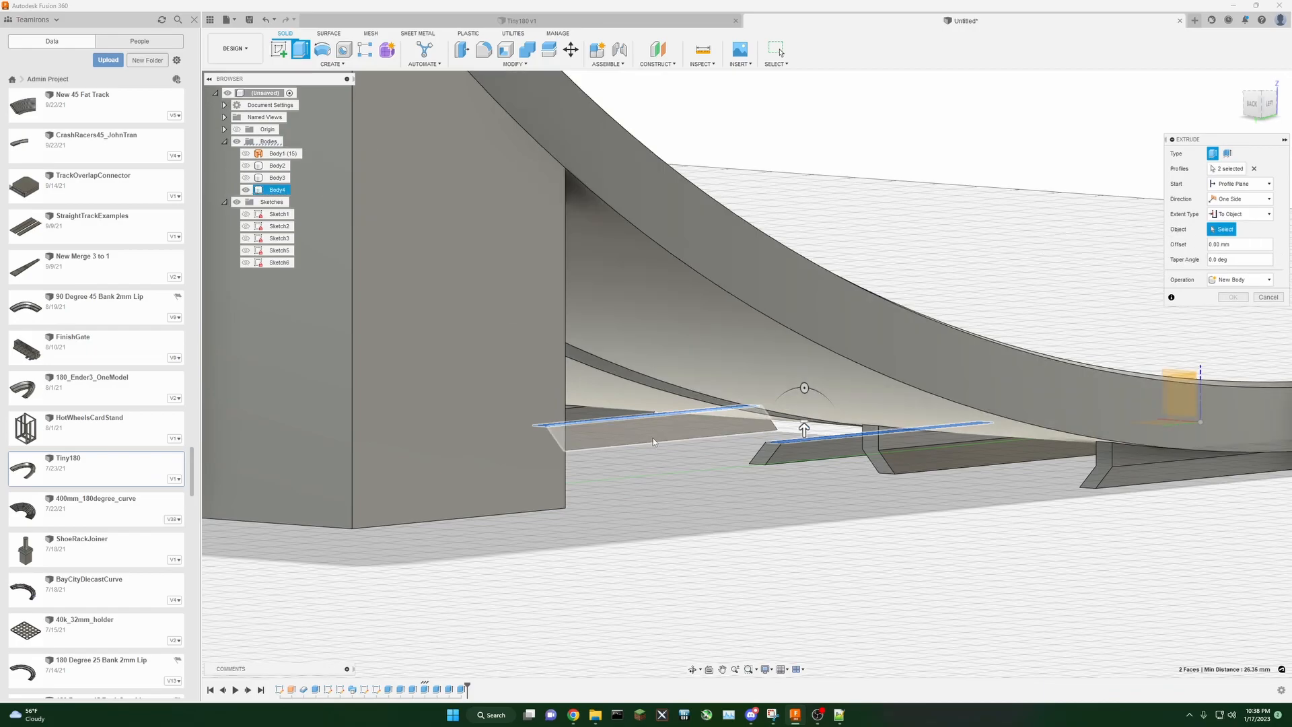
pyautogui.click(638, 402)
pyautogui.click(1233, 312)
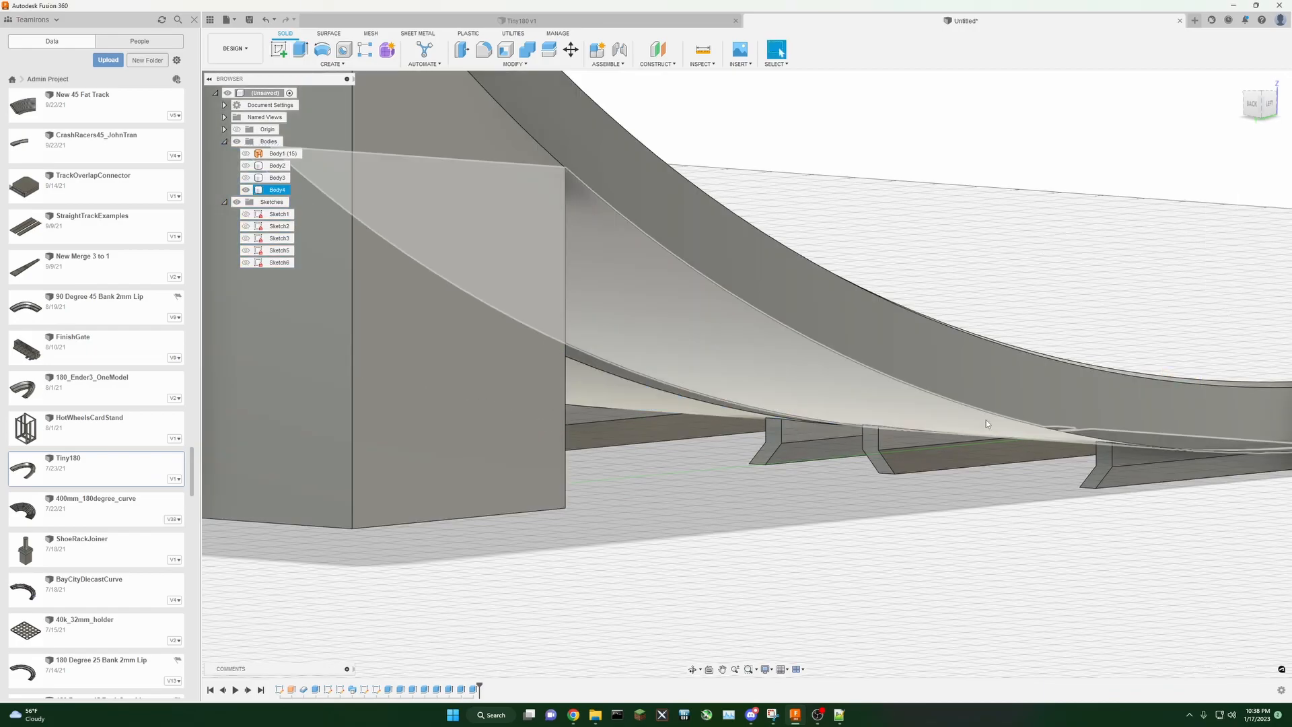
# Step: Extrude a fifth connector face up to the track's underside using To Object, joining it to the track
pyautogui.click(1253, 108)
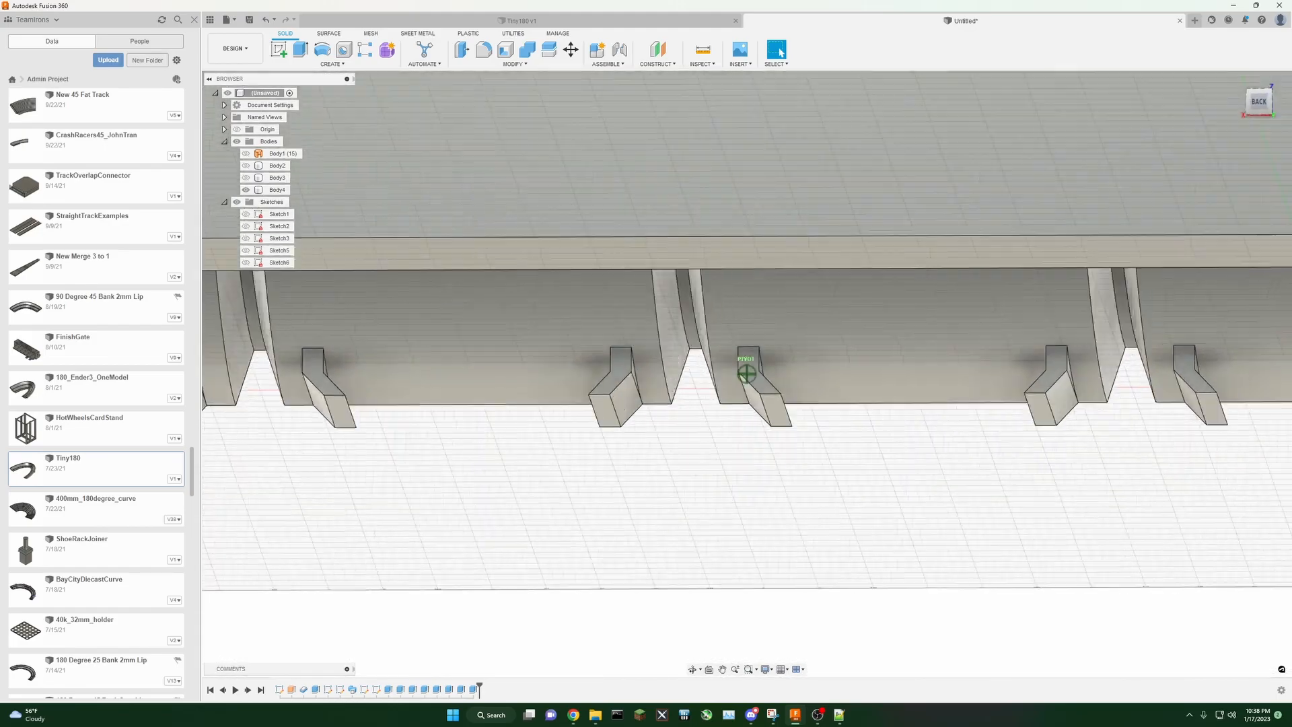
pyautogui.keyDown('shift'); pyautogui.moveTo(855, 495); pyautogui.dragTo(736, 499, button='middle'); pyautogui.keyUp('shift')
pyautogui.moveTo(503, 559); pyautogui.dragTo(996, 571, button='middle')
pyautogui.press('e')
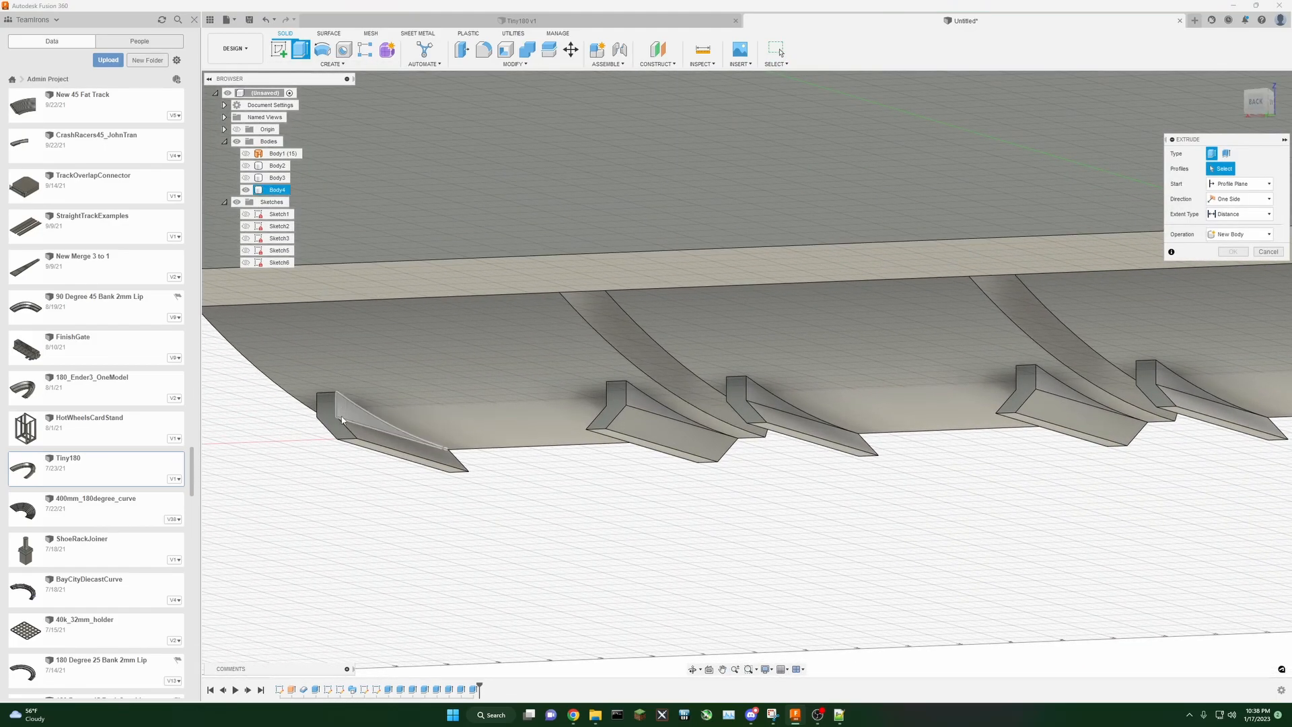
pyautogui.click(347, 421)
pyautogui.moveTo(1182, 565); pyautogui.dragTo(412, 586, button='middle')
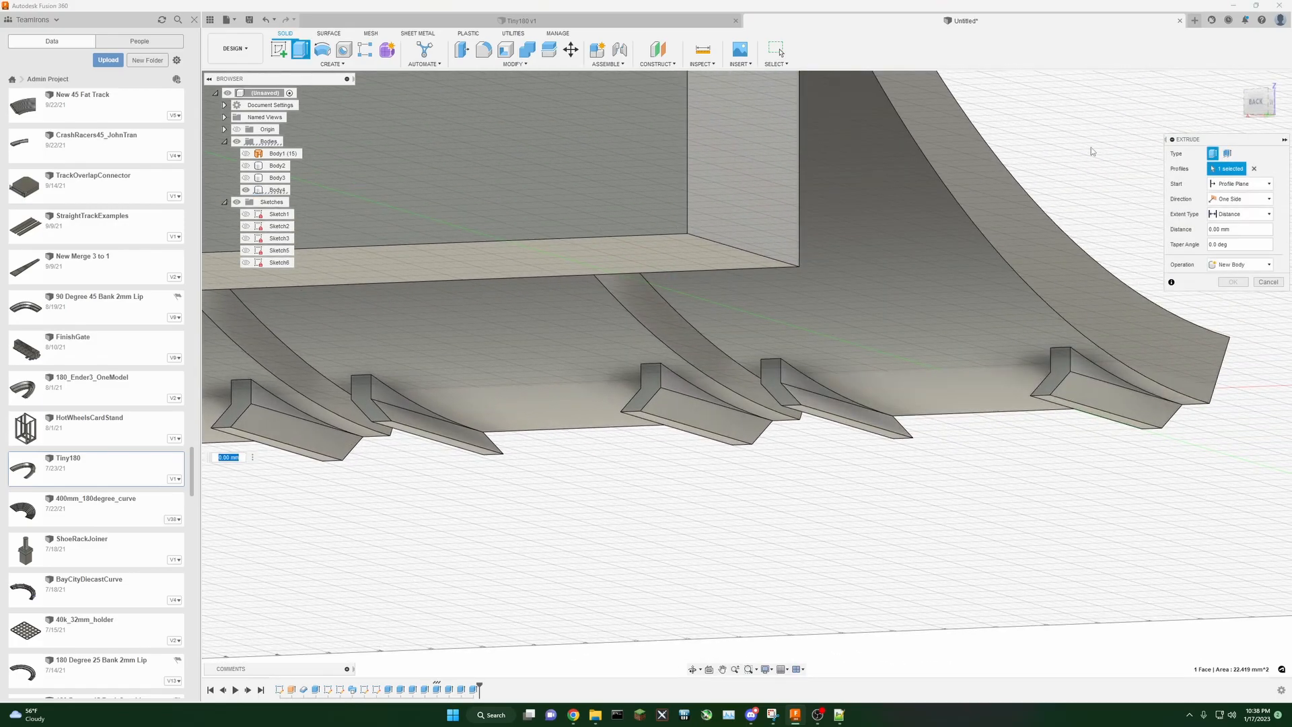
pyautogui.keyDown('shift'); pyautogui.moveTo(410, 377); pyautogui.dragTo(1229, 338, button='middle'); pyautogui.keyUp('shift')
pyautogui.moveTo(1184, 481); pyautogui.dragTo(801, 550, button='middle')
pyautogui.click(1242, 214)
pyautogui.click(1231, 229)
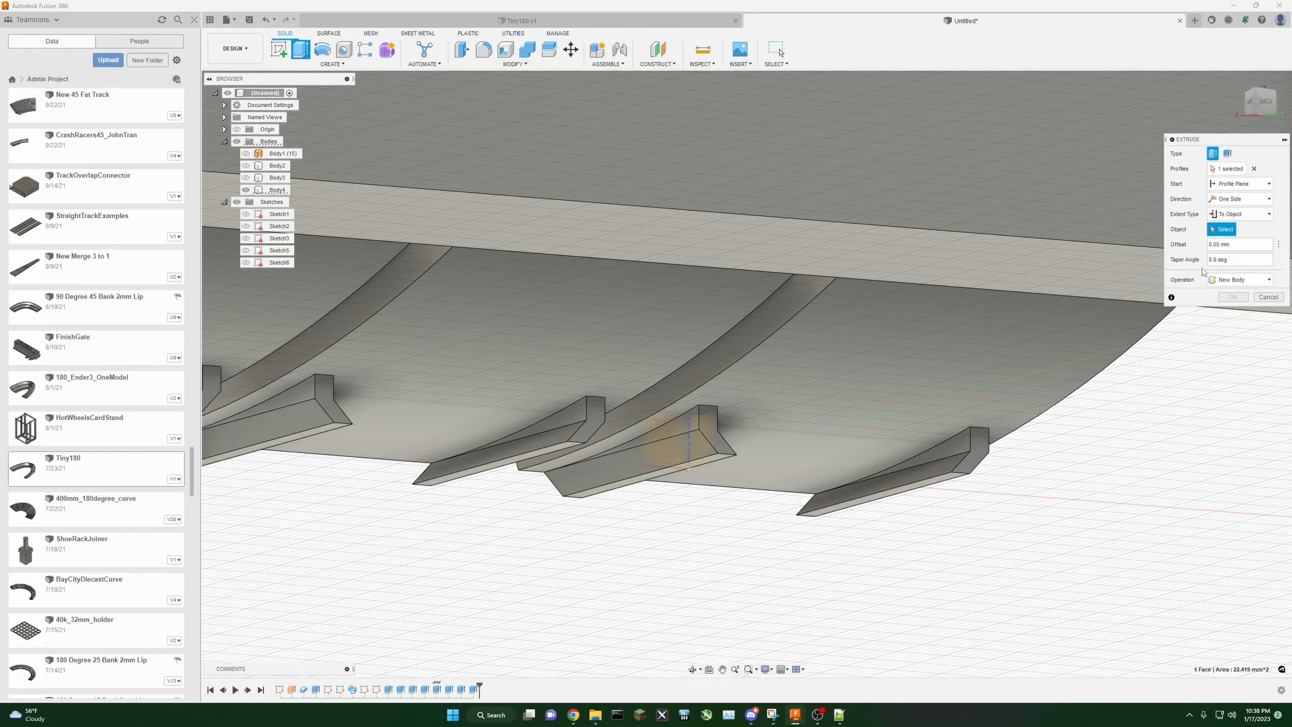
pyautogui.click(964, 453)
pyautogui.click(1241, 295)
pyautogui.click(1228, 309)
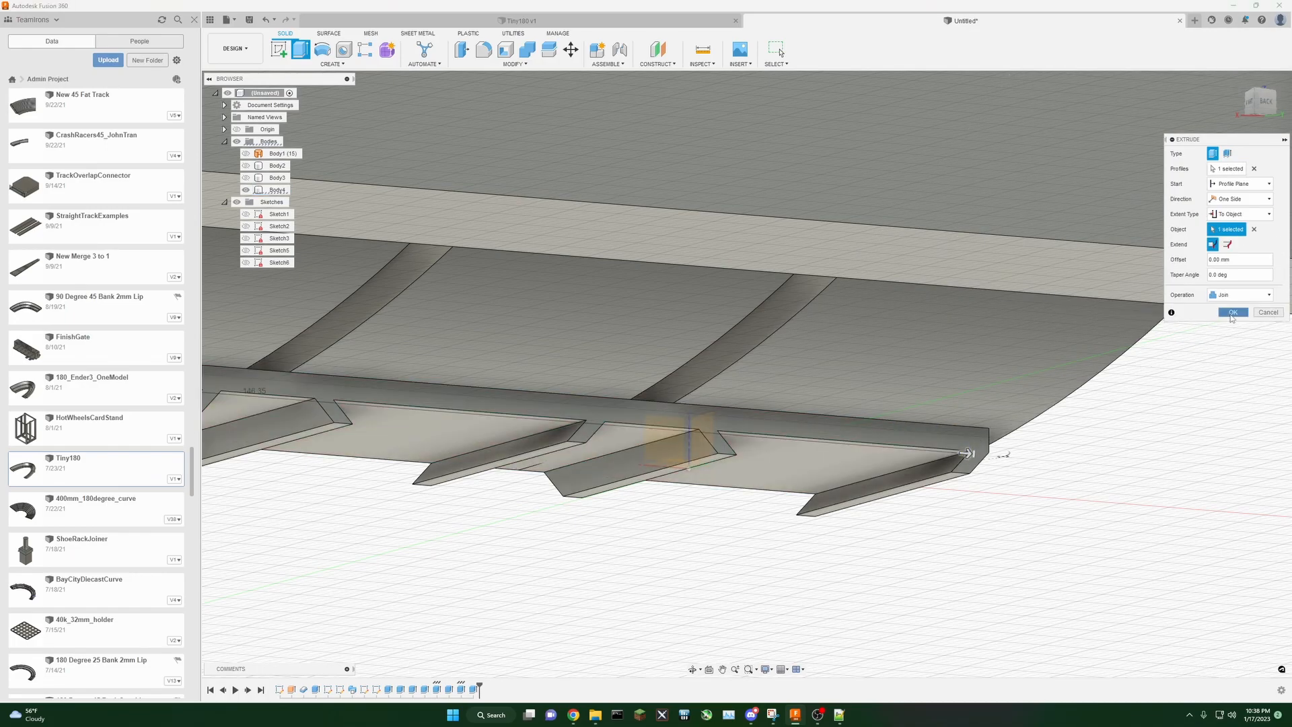
pyautogui.click(1232, 312)
# Step: Extrude the support block's bottom face up to the connector rails using To Object, joining them
pyautogui.scroll(-5, 1023, 565)
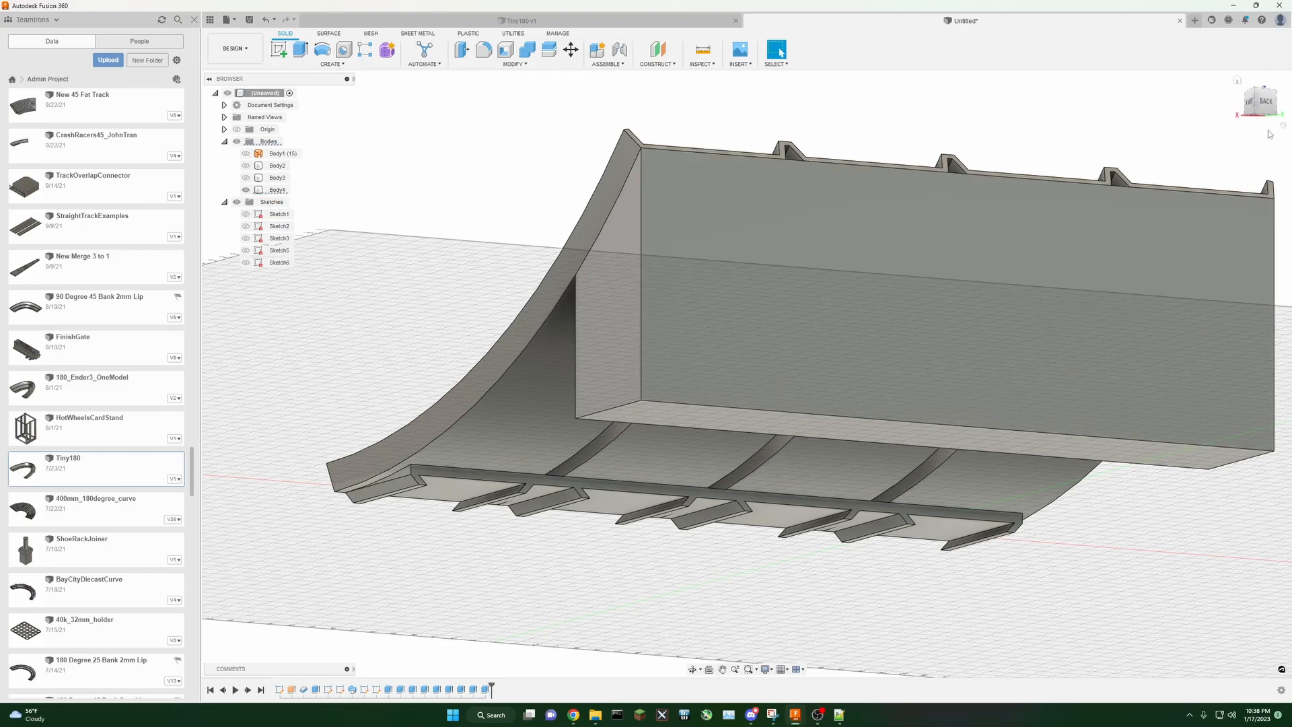
pyautogui.moveTo(1263, 105)
pyautogui.mouseDown()
pyautogui.moveTo(1290, 132)
pyautogui.moveTo(1281, 107)
pyautogui.moveTo(1268, 95)
pyautogui.moveTo(1263, 106)
pyautogui.mouseUp()
pyautogui.click(1262, 106)
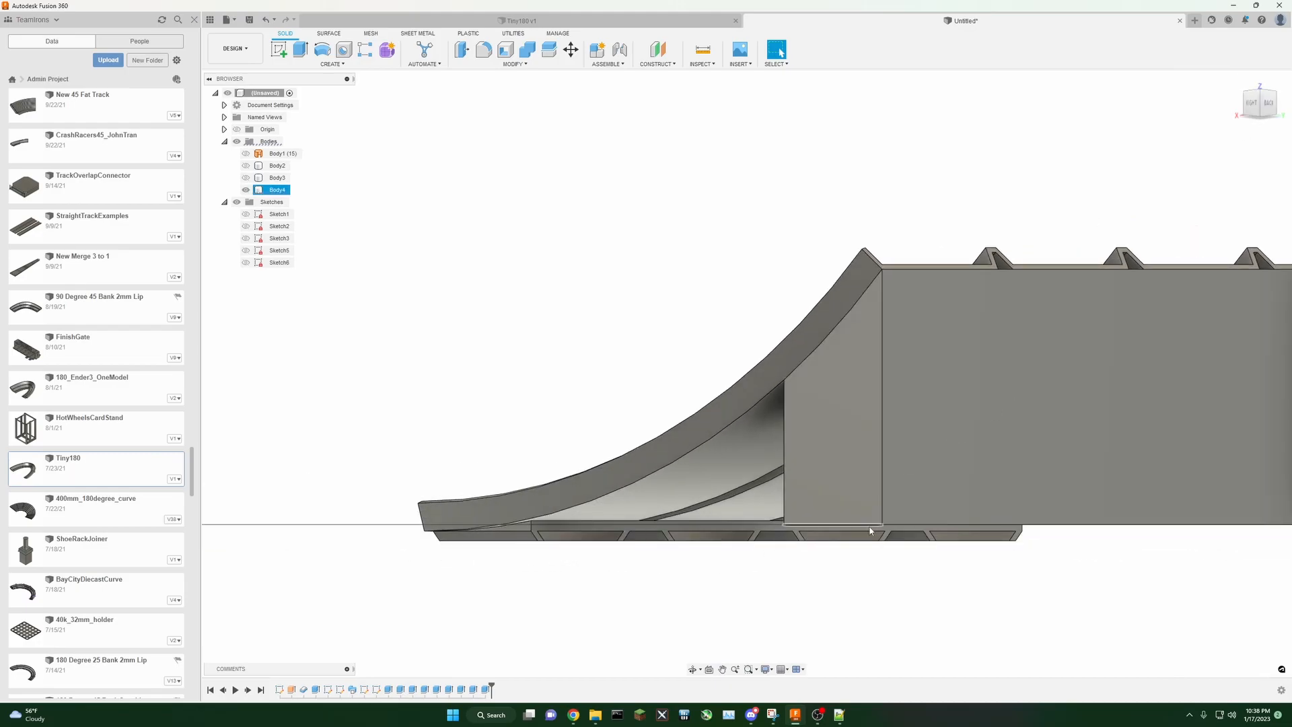
pyautogui.moveTo(1093, 173); pyautogui.dragTo(986, 156, button='middle')
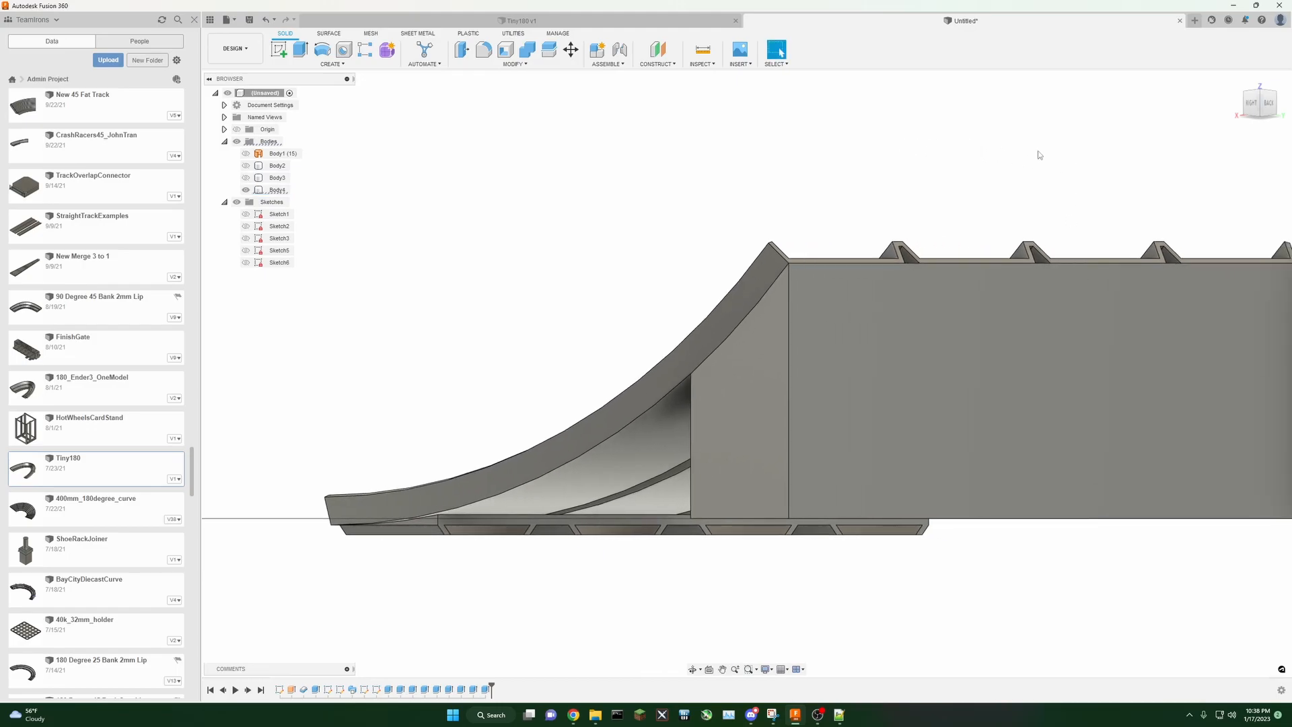
pyautogui.keyDown('shift'); pyautogui.moveTo(1265, 106); pyautogui.dragTo(949, 105, button='middle'); pyautogui.keyUp('shift')
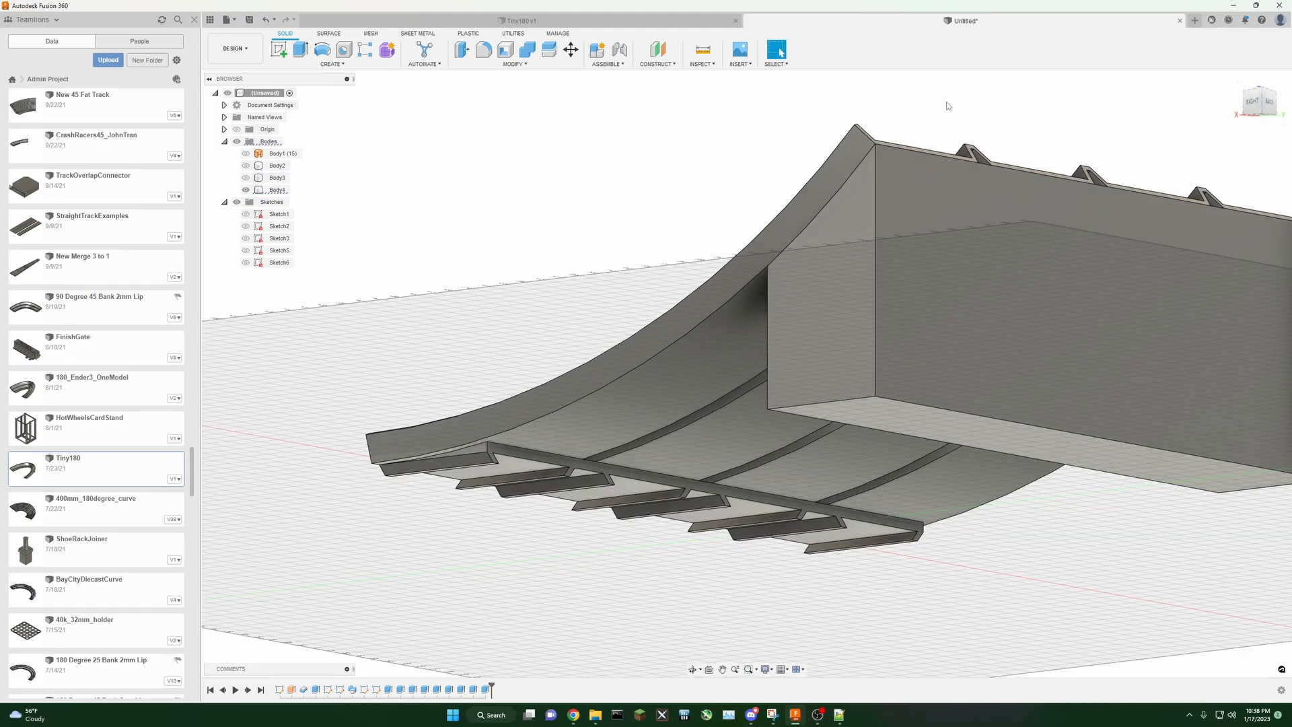
pyautogui.click(301, 50)
pyautogui.click(912, 420)
pyautogui.click(1236, 215)
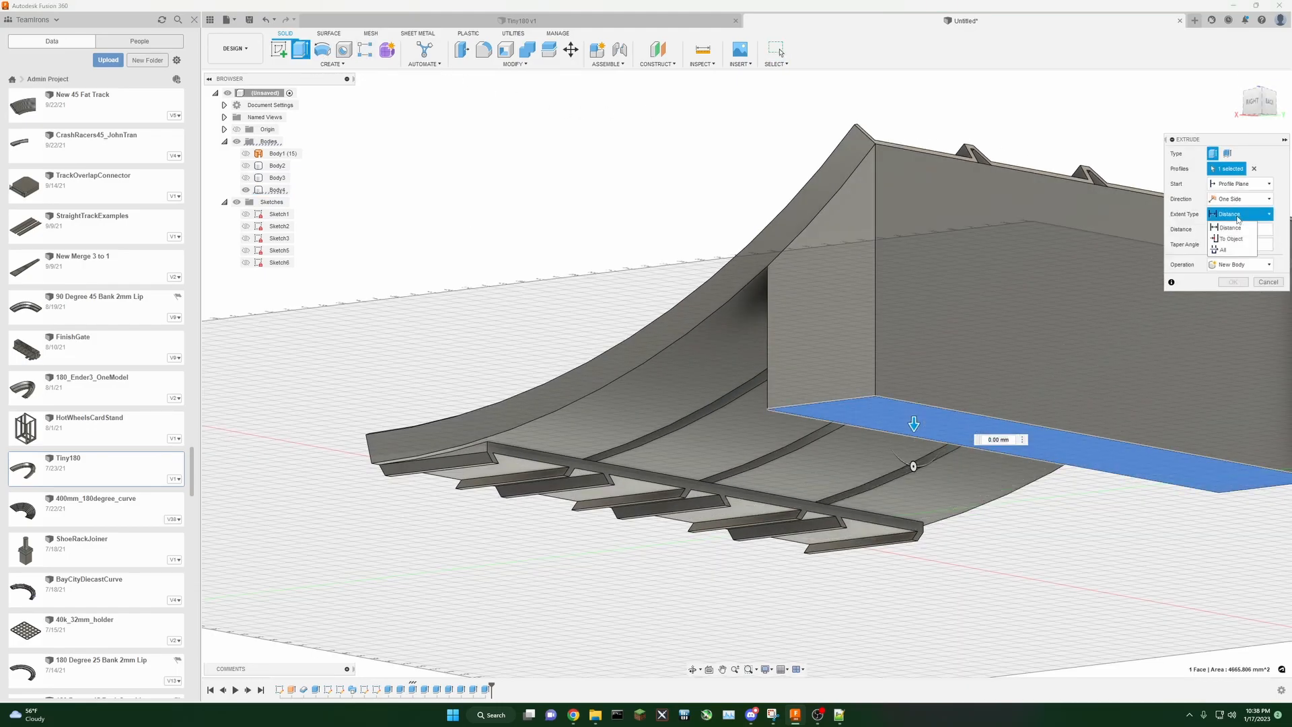
pyautogui.click(1231, 239)
pyautogui.click(492, 468)
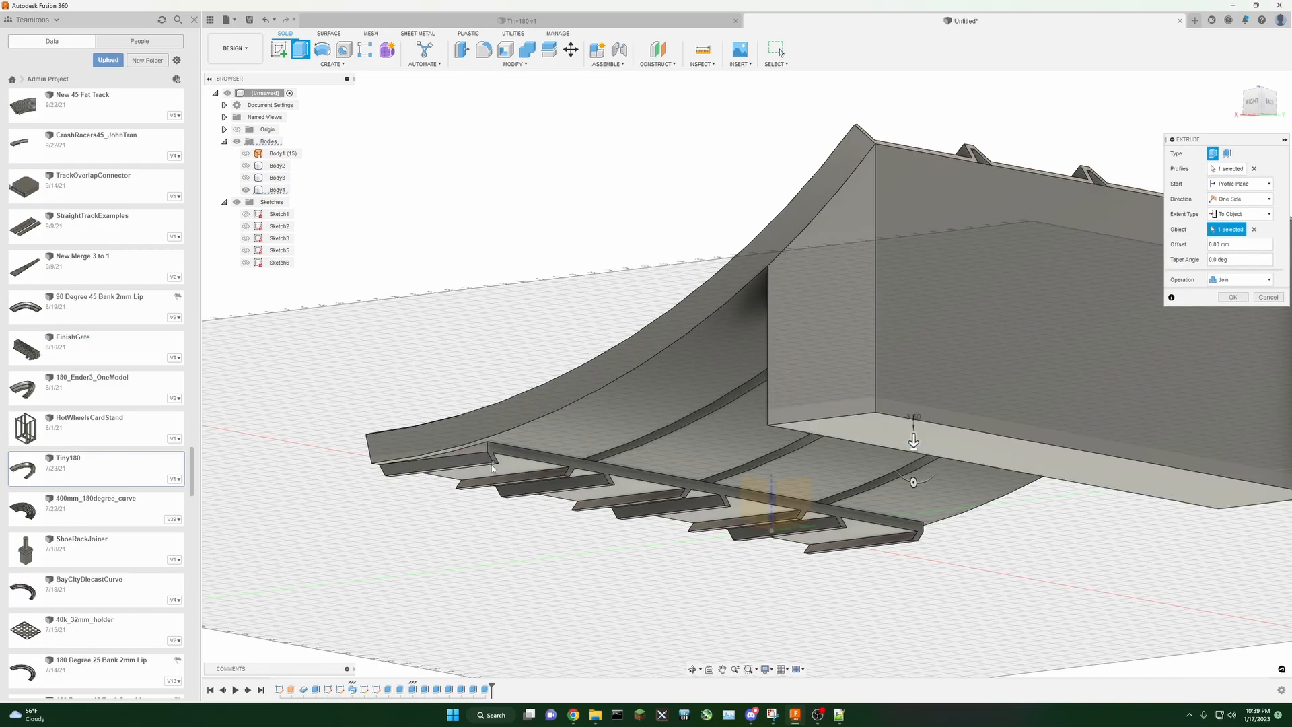
pyautogui.click(1233, 297)
# Step: Show Sketch1 and start a new sketch on the support block's back face
pyautogui.scroll(-3, 967, 458)
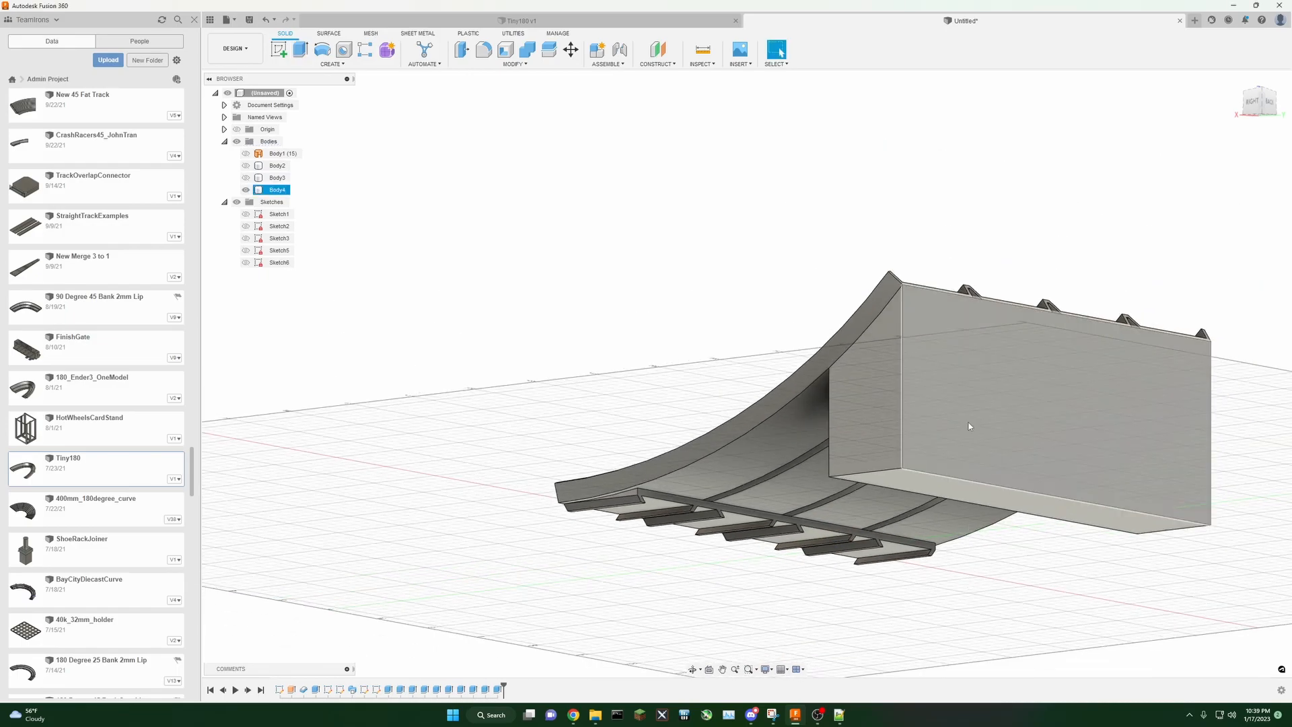
pyautogui.click(1256, 102)
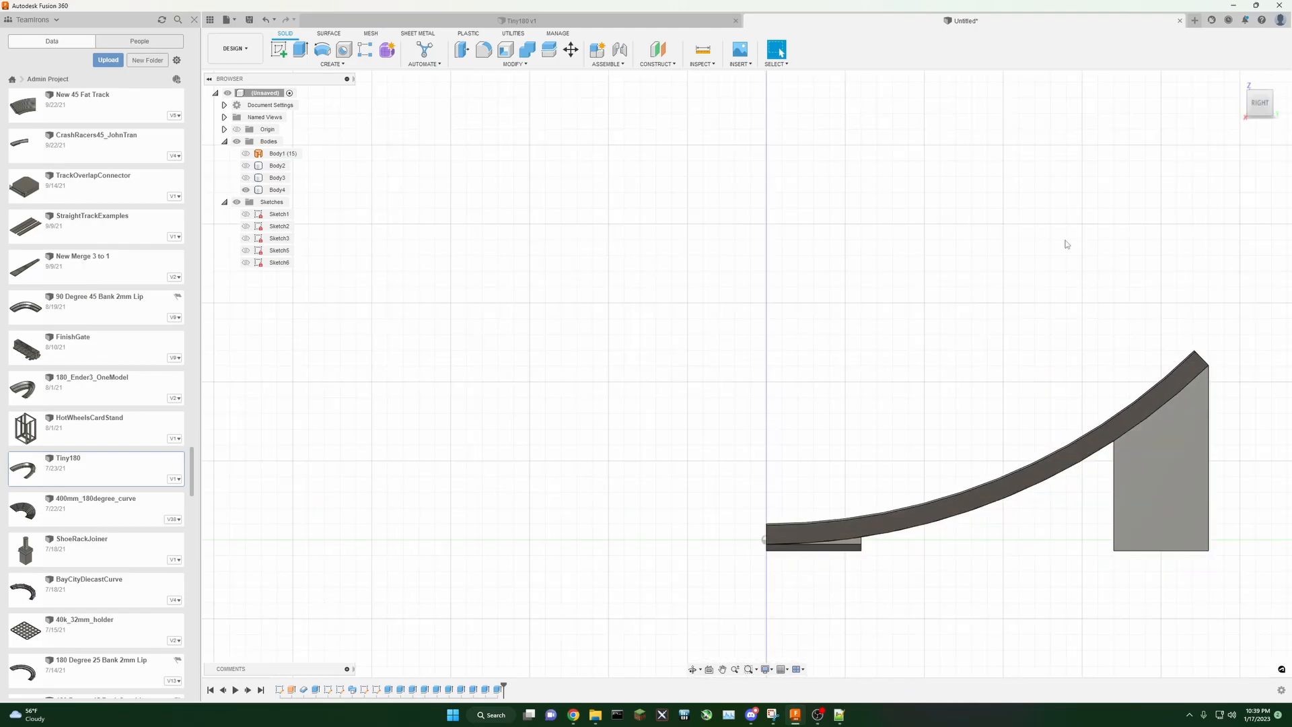
pyautogui.moveTo(1250, 104)
pyautogui.mouseDown()
pyautogui.moveTo(1216, 106)
pyautogui.moveTo(1240, 105)
pyautogui.mouseUp()
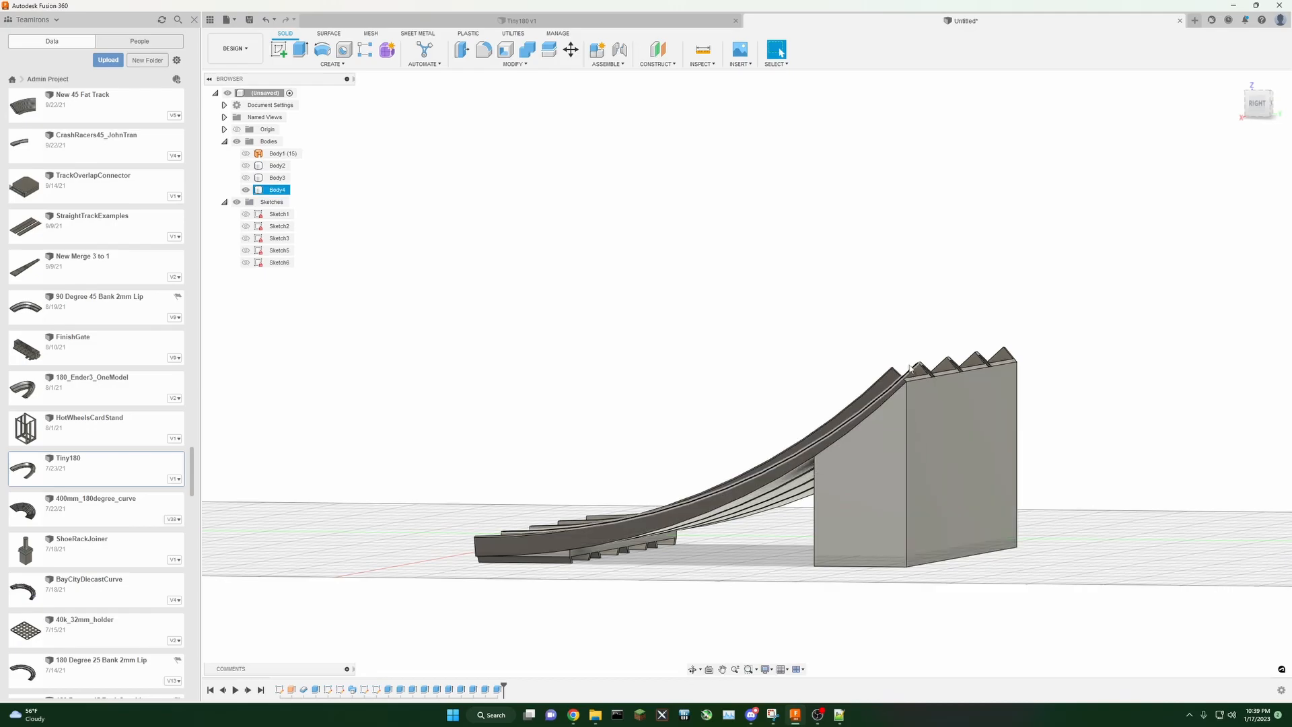
pyautogui.moveTo(1043, 348); pyautogui.dragTo(1041, 316, button='middle')
pyautogui.keyDown('shift'); pyautogui.moveTo(1233, 139); pyautogui.dragTo(750, 131, button='middle'); pyautogui.keyUp('shift')
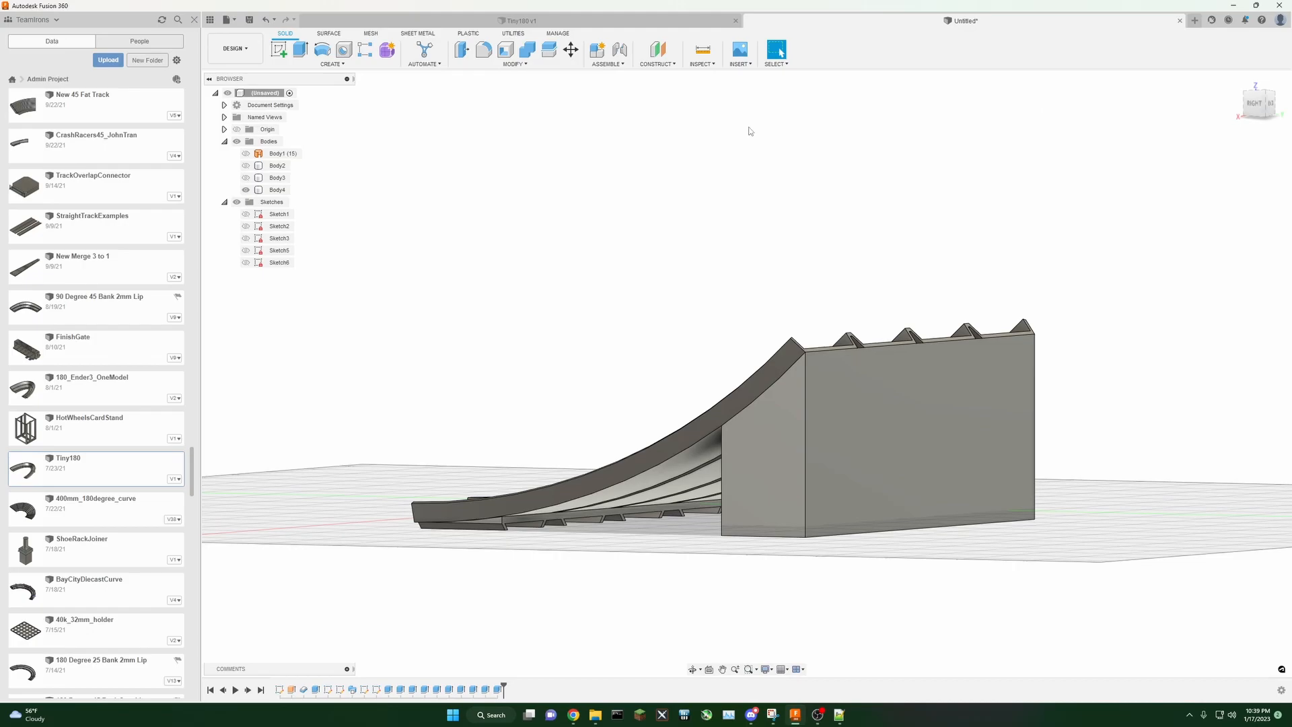
pyautogui.click(246, 214)
pyautogui.moveTo(1249, 109); pyautogui.dragTo(1275, 113)
pyautogui.moveTo(693, 339)
pyautogui.keyDown('shift'); pyautogui.mouseDown(button='middle')
pyautogui.moveTo(289, 319)
pyautogui.moveTo(404, 340)
pyautogui.moveTo(413, 360)
pyautogui.mouseUp(button='middle'); pyautogui.keyUp('shift')
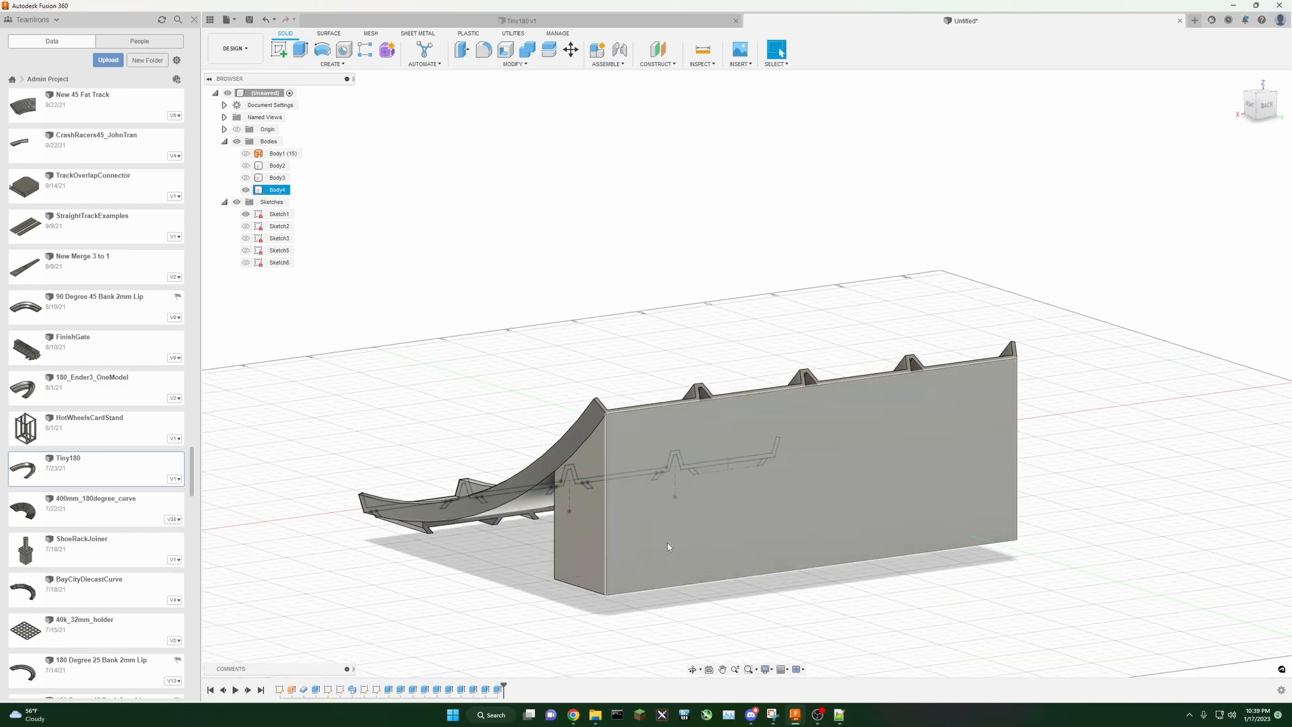
pyautogui.click(665, 513)
pyautogui.scroll(3, 569, 467)
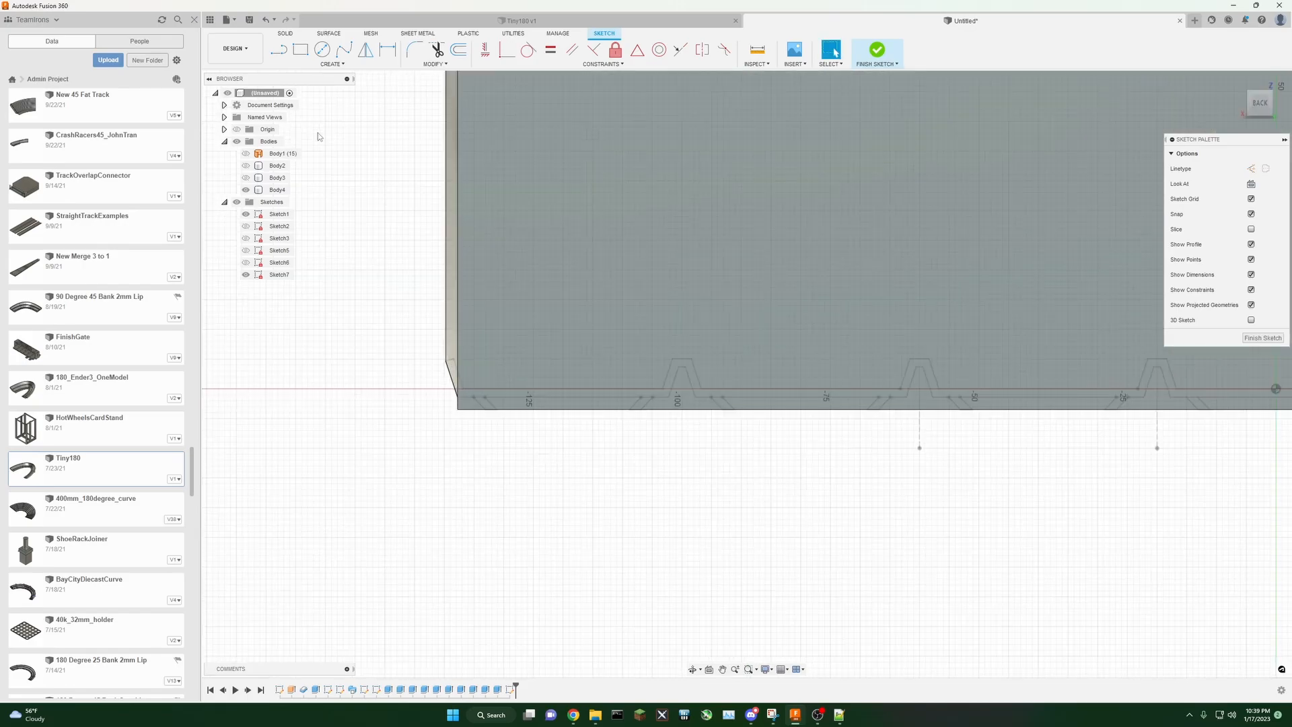
# Step: Project the connector rail edges along the block's bottom into the sketch and finish the sketch
pyautogui.click(319, 65)
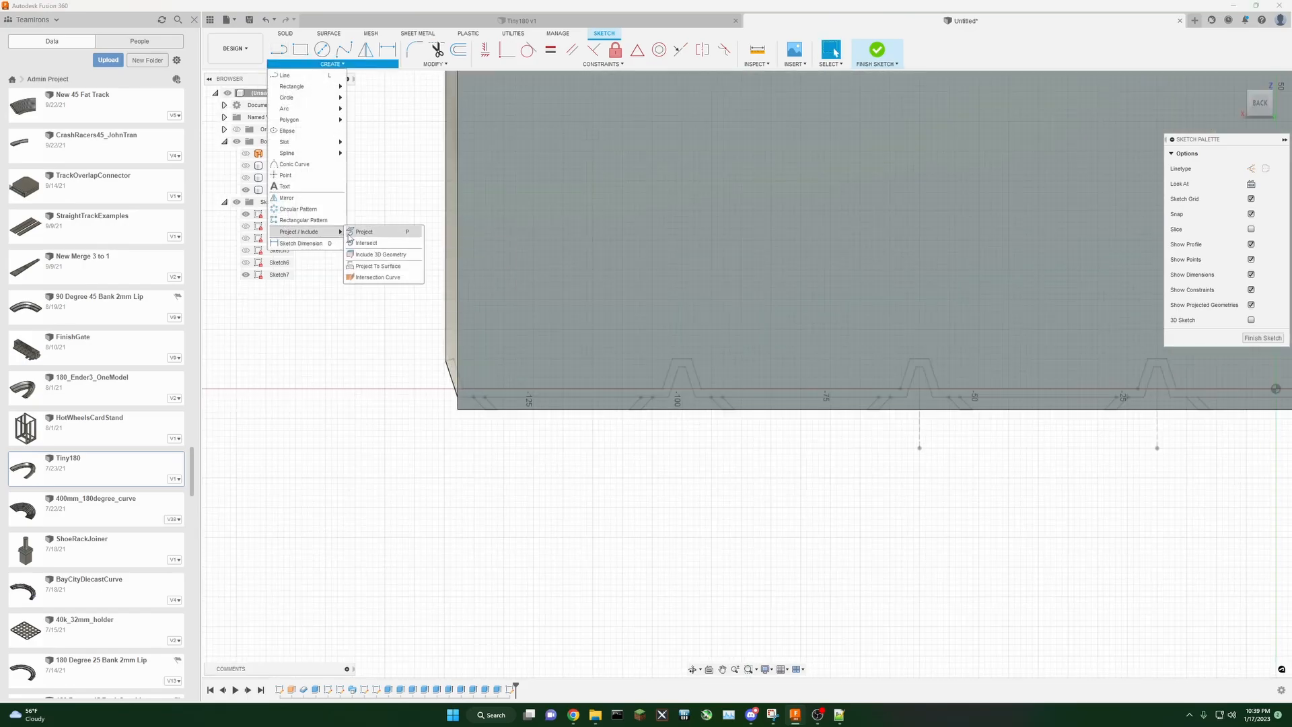
pyautogui.click(356, 236)
pyautogui.click(1090, 169)
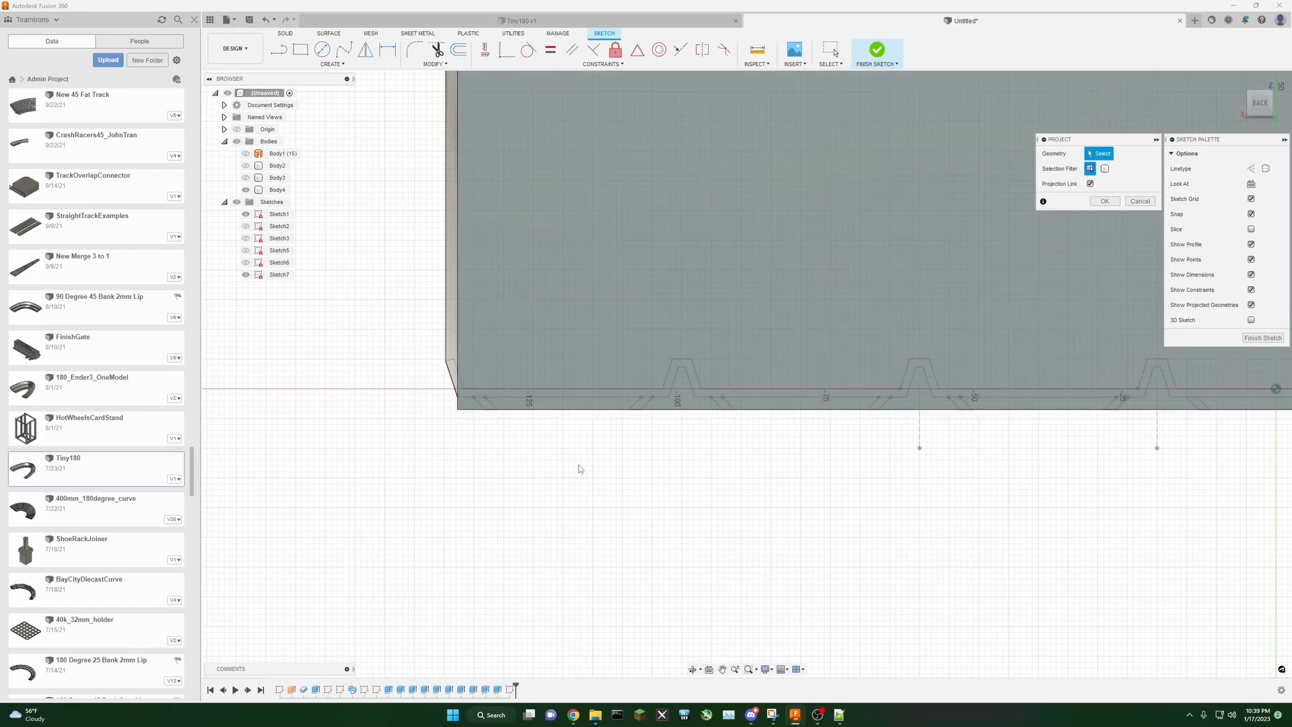
pyautogui.scroll(2, 577, 464)
pyautogui.click(606, 350)
pyautogui.click(424, 358)
pyautogui.click(677, 360)
pyautogui.click(794, 350)
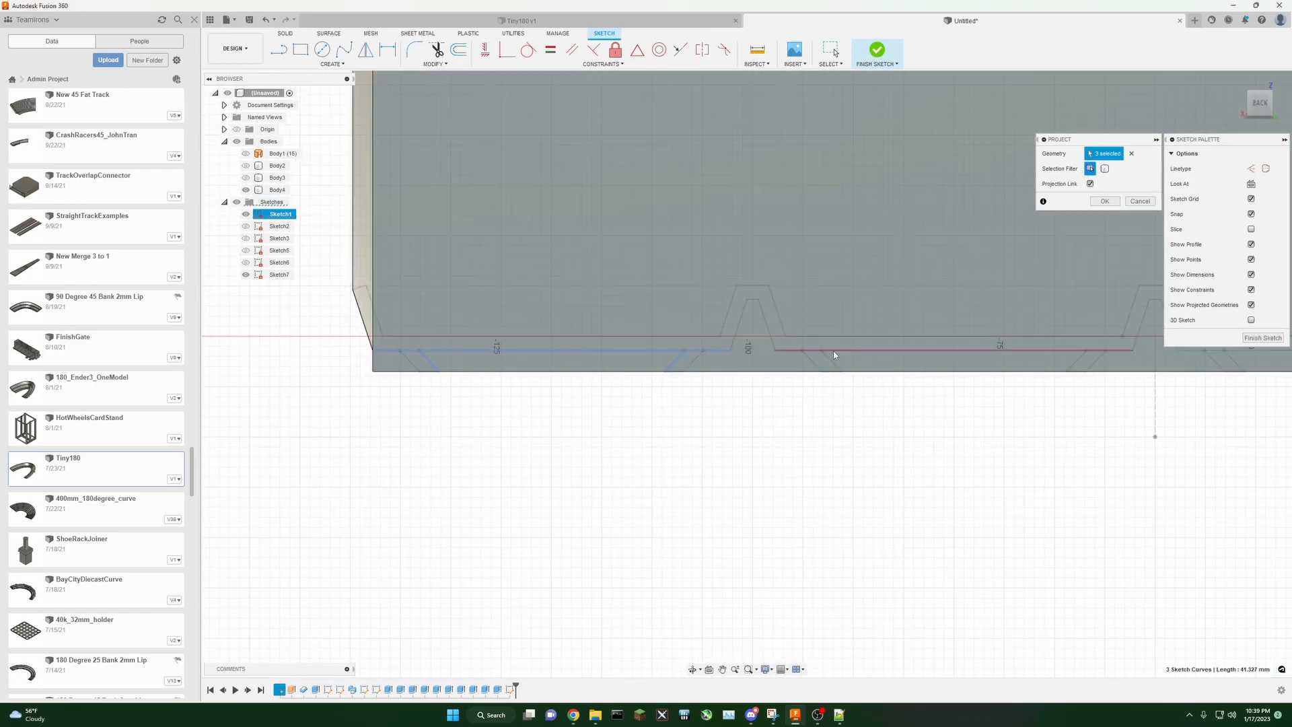
pyautogui.click(831, 362)
pyautogui.click(1074, 364)
pyautogui.moveTo(1074, 367)
pyautogui.mouseDown(button='middle')
pyautogui.moveTo(966, 410)
pyautogui.moveTo(596, 377)
pyautogui.mouseUp(button='middle')
pyautogui.click(604, 373)
pyautogui.click(839, 381)
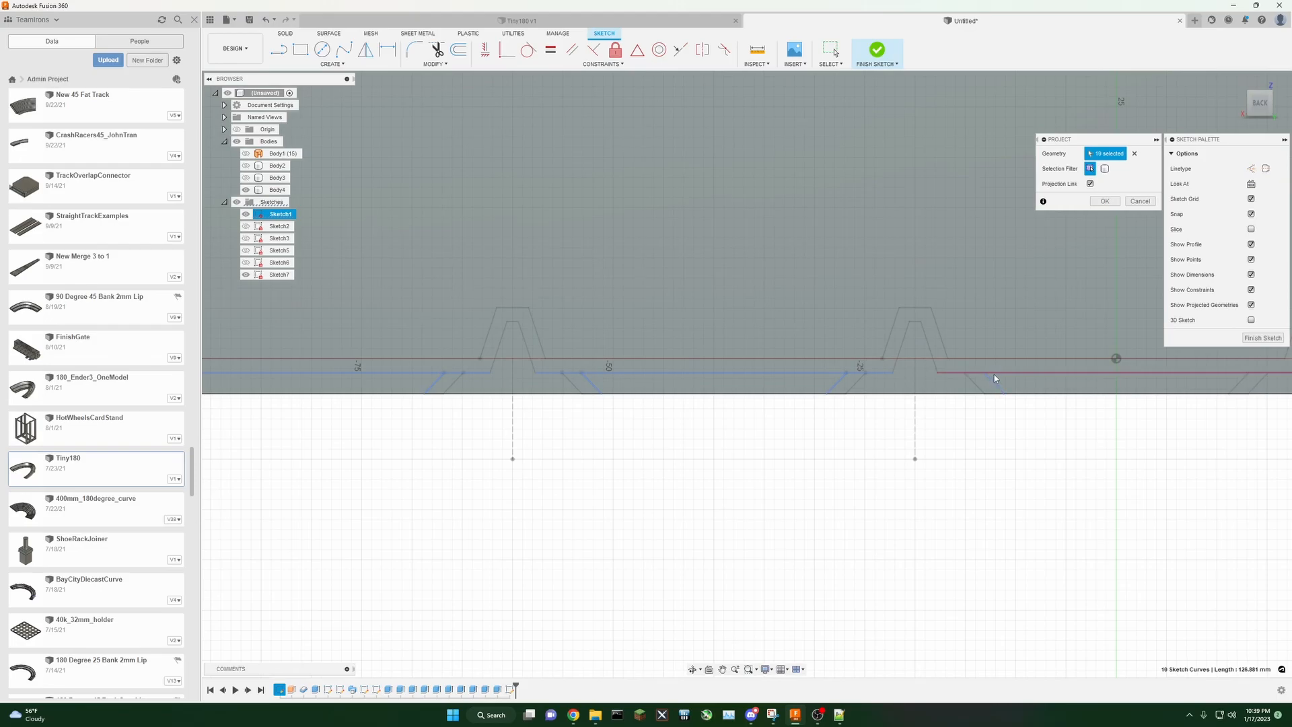
pyautogui.click(994, 374)
pyautogui.moveTo(1020, 413); pyautogui.dragTo(697, 438, button='middle')
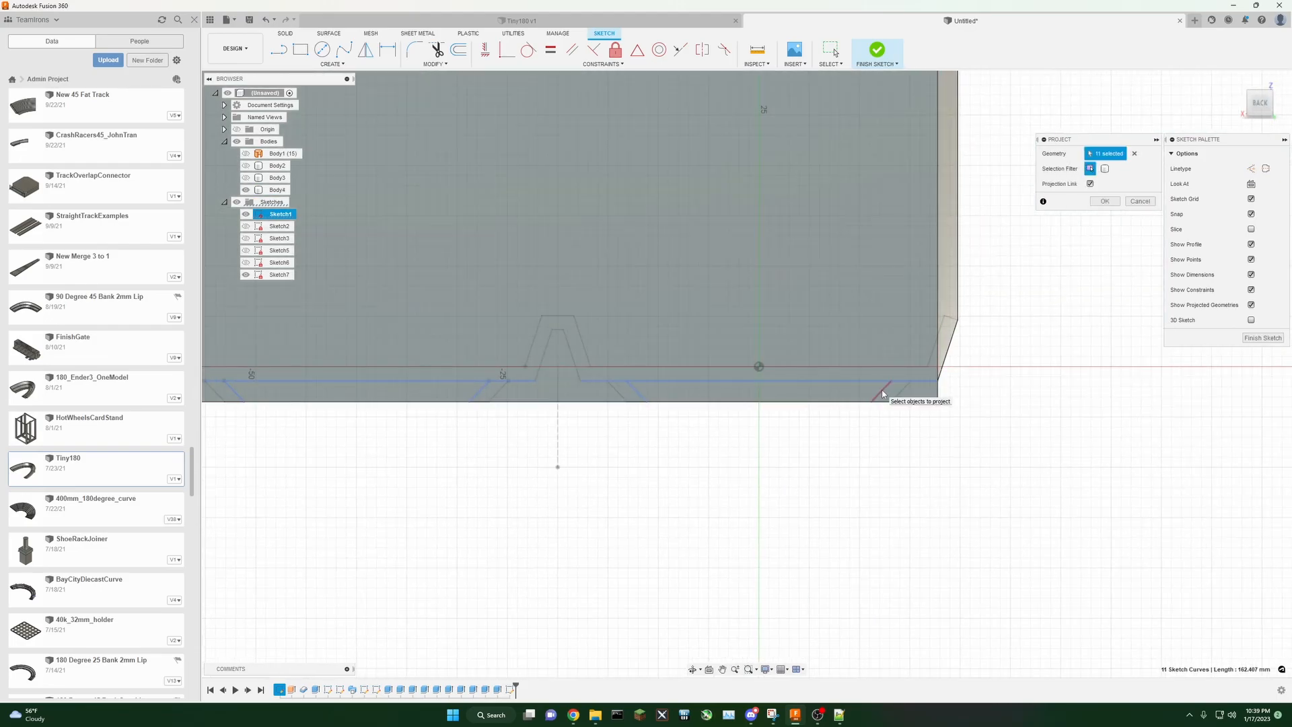
pyautogui.click(1104, 201)
pyautogui.moveTo(534, 498)
pyautogui.mouseDown(button='middle')
pyautogui.moveTo(585, 505)
pyautogui.moveTo(683, 415)
pyautogui.mouseUp(button='middle')
pyautogui.scroll(-3, 611, 471)
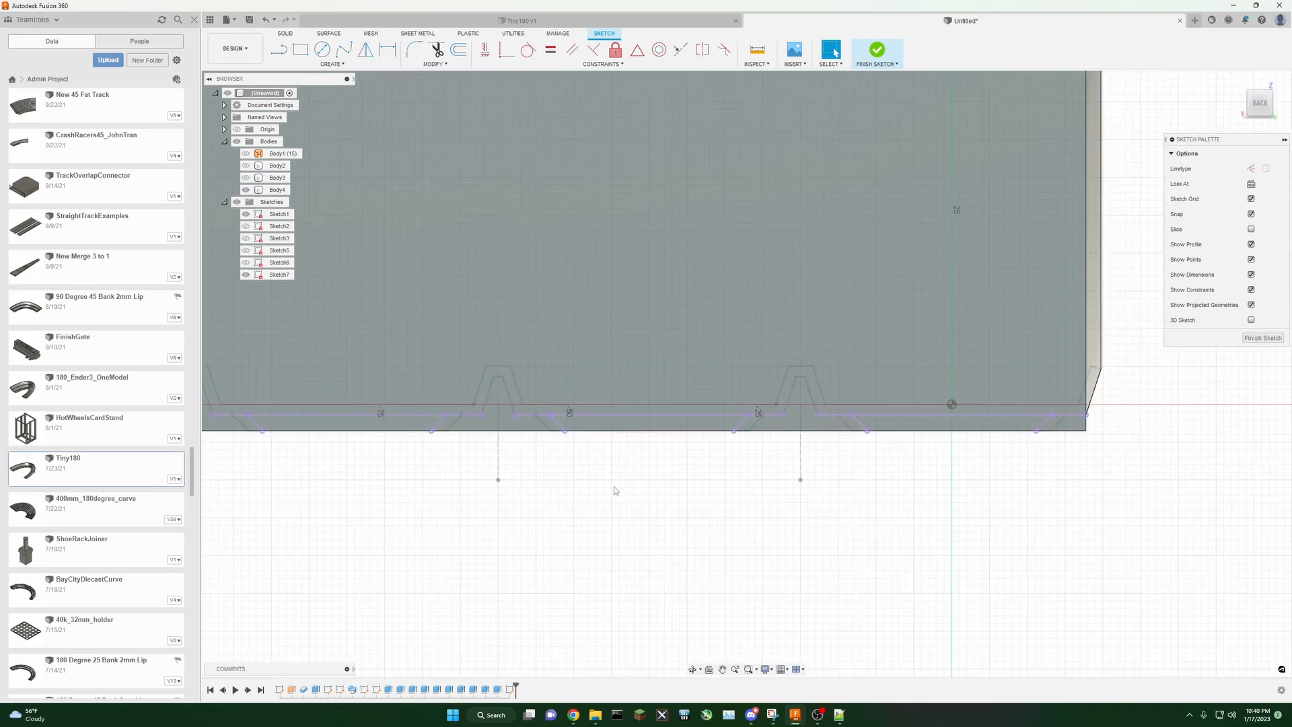
pyautogui.click(1263, 338)
# Step: Extrude the four projected notch profiles as a cut 30 mm into the support block
pyautogui.moveTo(520, 523)
pyautogui.mouseDown(button='middle')
pyautogui.moveTo(529, 538)
pyautogui.moveTo(761, 547)
pyautogui.mouseUp(button='middle')
pyautogui.scroll(-3, 768, 549)
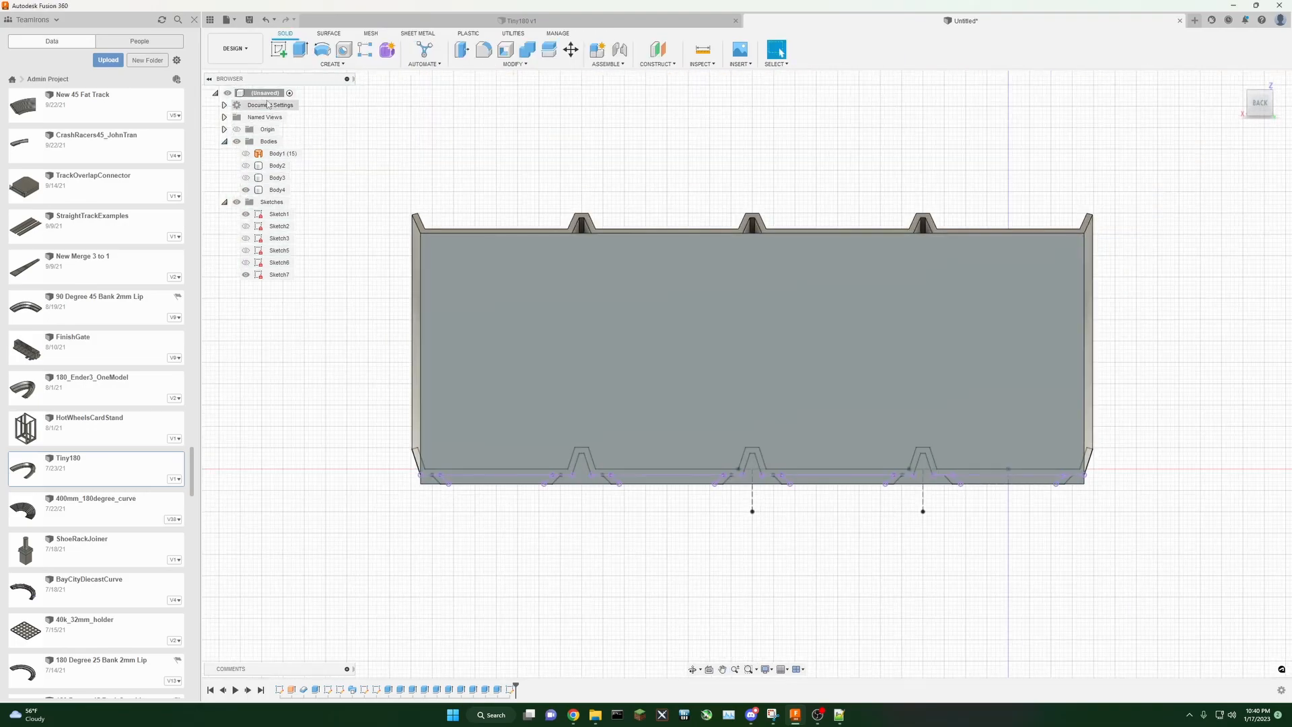
pyautogui.click(301, 52)
pyautogui.click(499, 480)
pyautogui.click(673, 480)
pyautogui.click(838, 480)
pyautogui.click(1008, 480)
pyautogui.moveTo(747, 374)
pyautogui.keyDown('shift'); pyautogui.mouseDown(button='middle')
pyautogui.moveTo(964, 467)
pyautogui.moveTo(759, 503)
pyautogui.mouseUp(button='middle'); pyautogui.keyUp('shift')
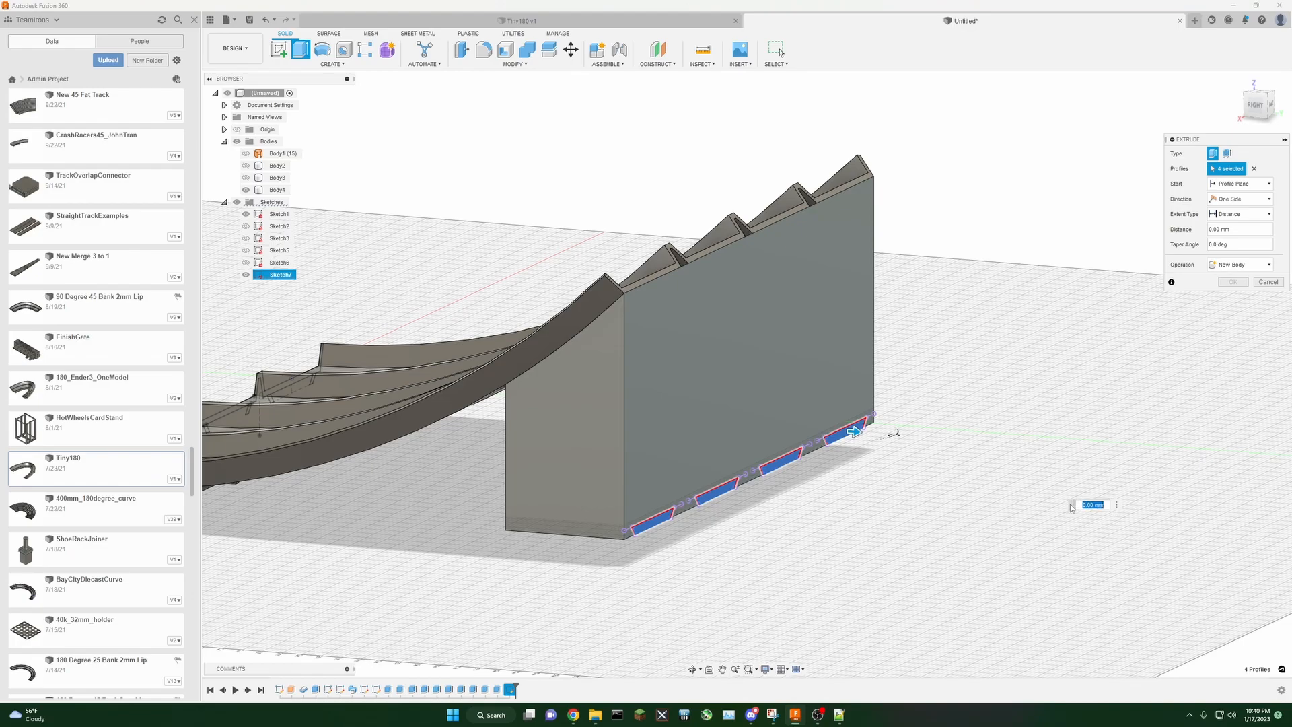
pyautogui.press('Return')
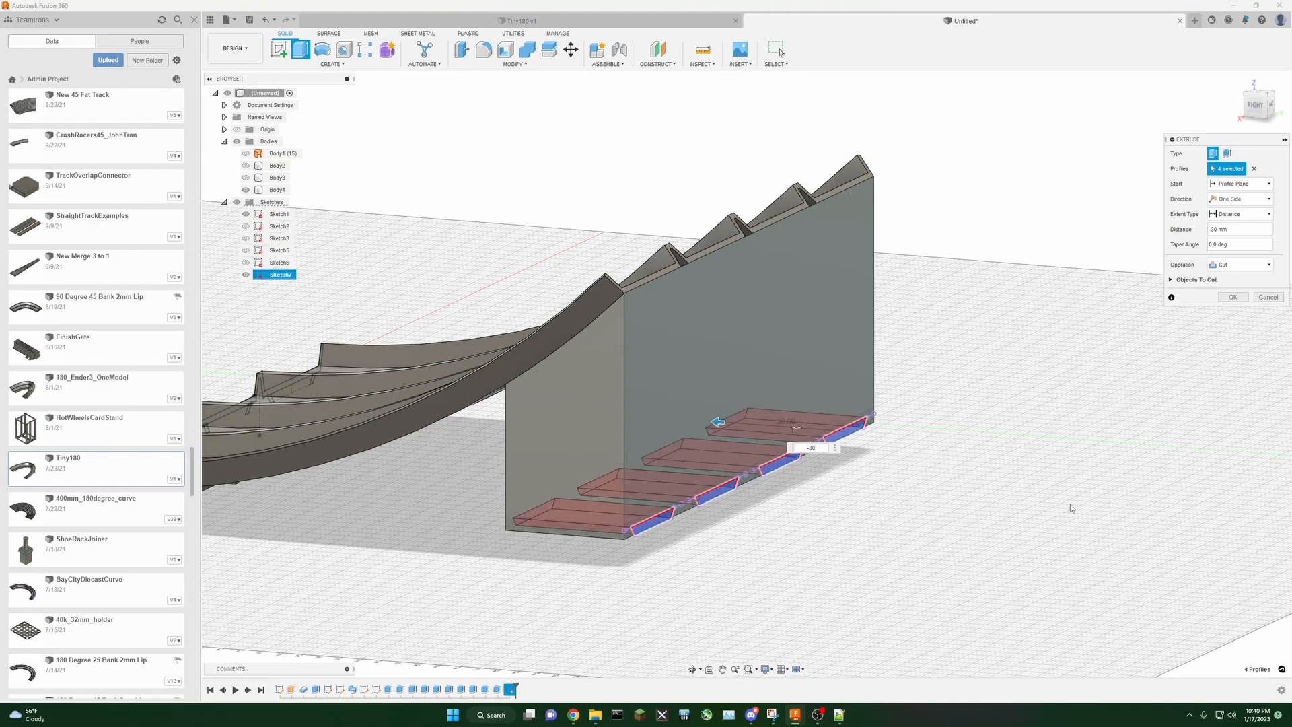
pyautogui.click(1234, 298)
# Step: Show Sketch5 and Sketch3 so the track's driving dimensions appear on the model
pyautogui.scroll(-2, 1046, 395)
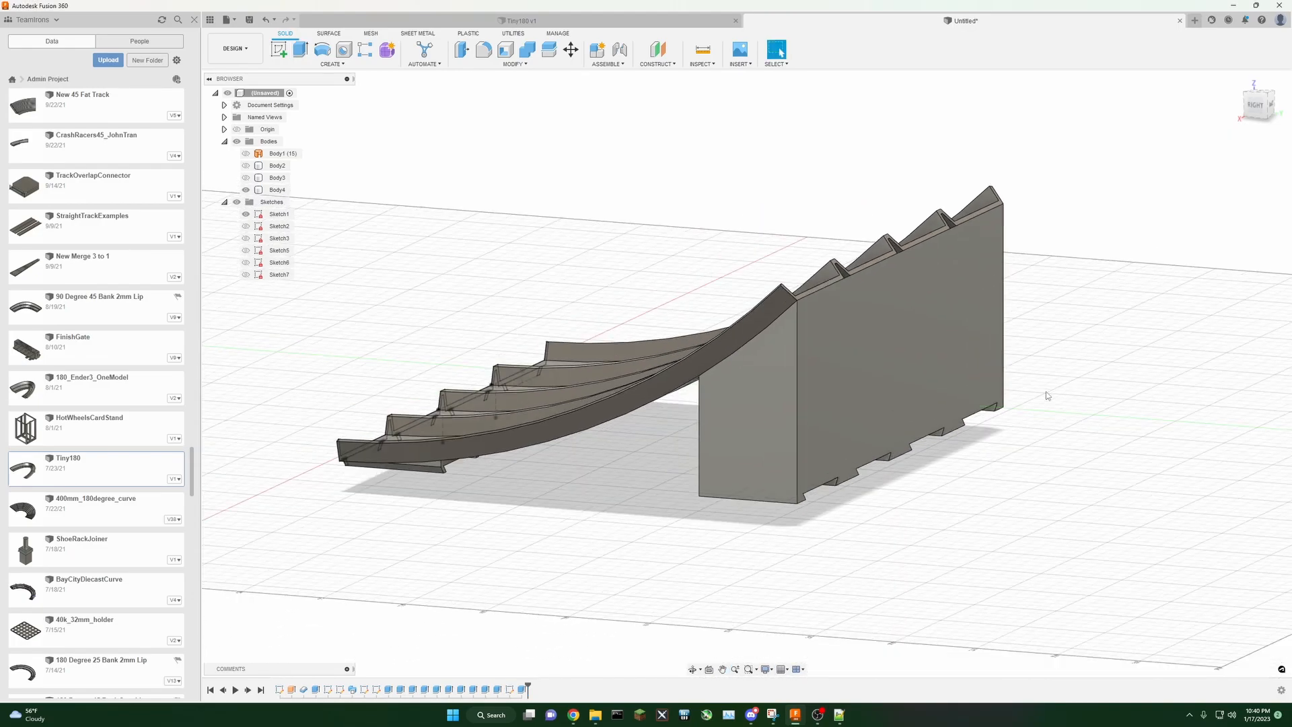
pyautogui.moveTo(1253, 111)
pyautogui.mouseDown()
pyautogui.moveTo(1246, 70)
pyautogui.moveTo(1277, 80)
pyautogui.moveTo(1284, 101)
pyautogui.moveTo(1257, 118)
pyautogui.moveTo(1239, 110)
pyautogui.moveTo(1234, 143)
pyautogui.moveTo(1267, 99)
pyautogui.moveTo(1253, 88)
pyautogui.moveTo(1186, 118)
pyautogui.moveTo(1165, 94)
pyautogui.moveTo(1207, 115)
pyautogui.moveTo(1286, 107)
pyautogui.moveTo(1275, 117)
pyautogui.mouseUp()
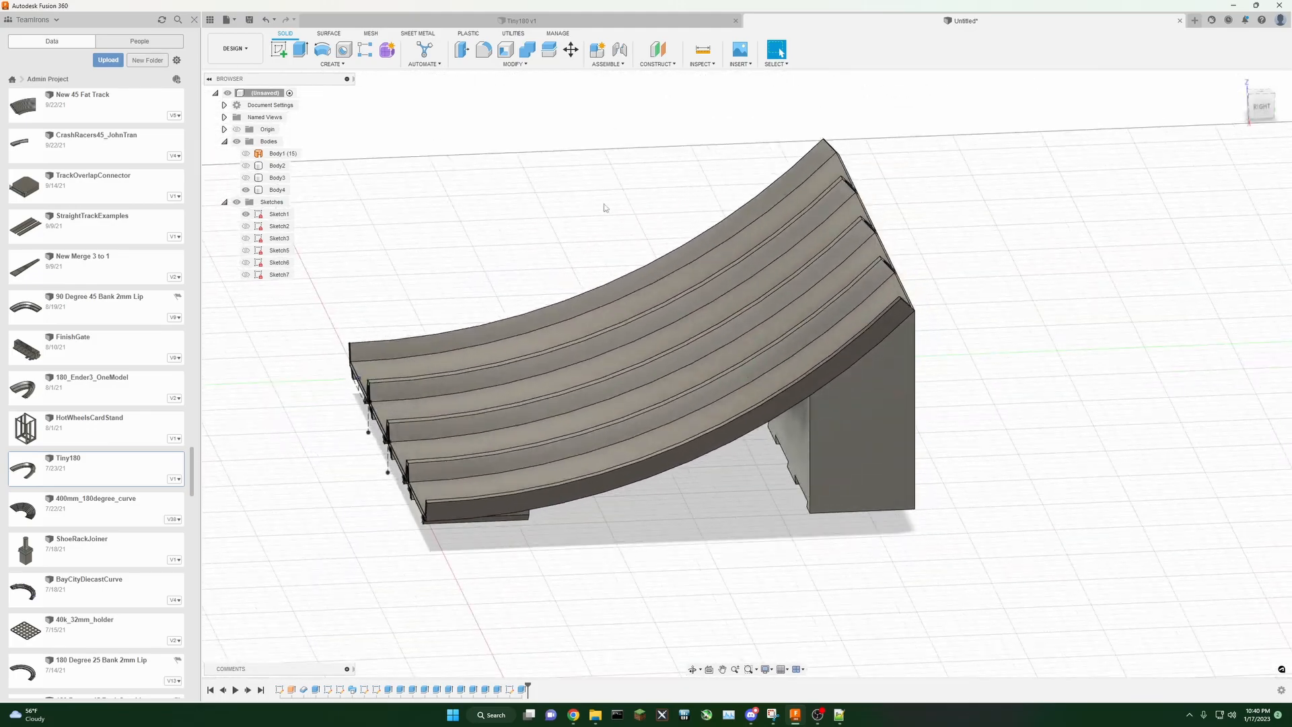
pyautogui.scroll(-3, 352, 260)
pyautogui.scroll(2, 350, 246)
pyautogui.click(245, 250)
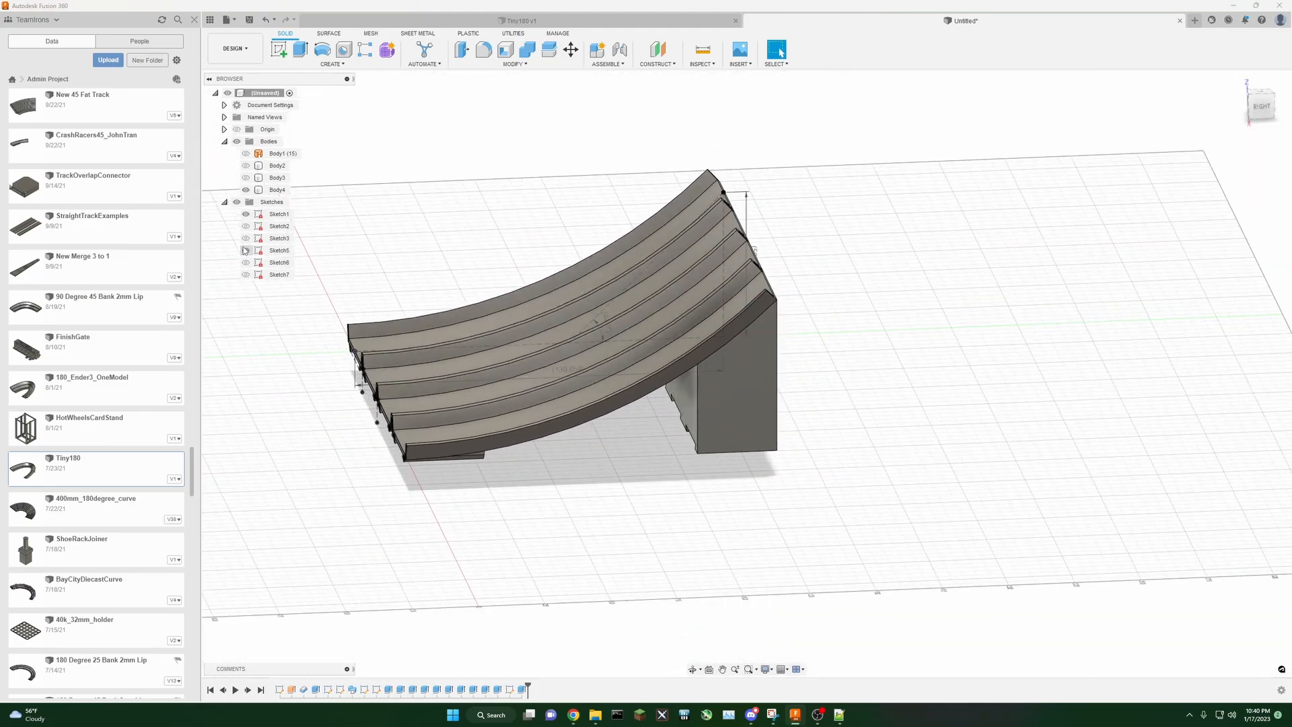
pyautogui.moveTo(418, 208); pyautogui.dragTo(531, 242, button='middle')
pyautogui.moveTo(1267, 109)
pyautogui.mouseDown()
pyautogui.moveTo(1272, 94)
pyautogui.moveTo(1273, 110)
pyautogui.mouseUp()
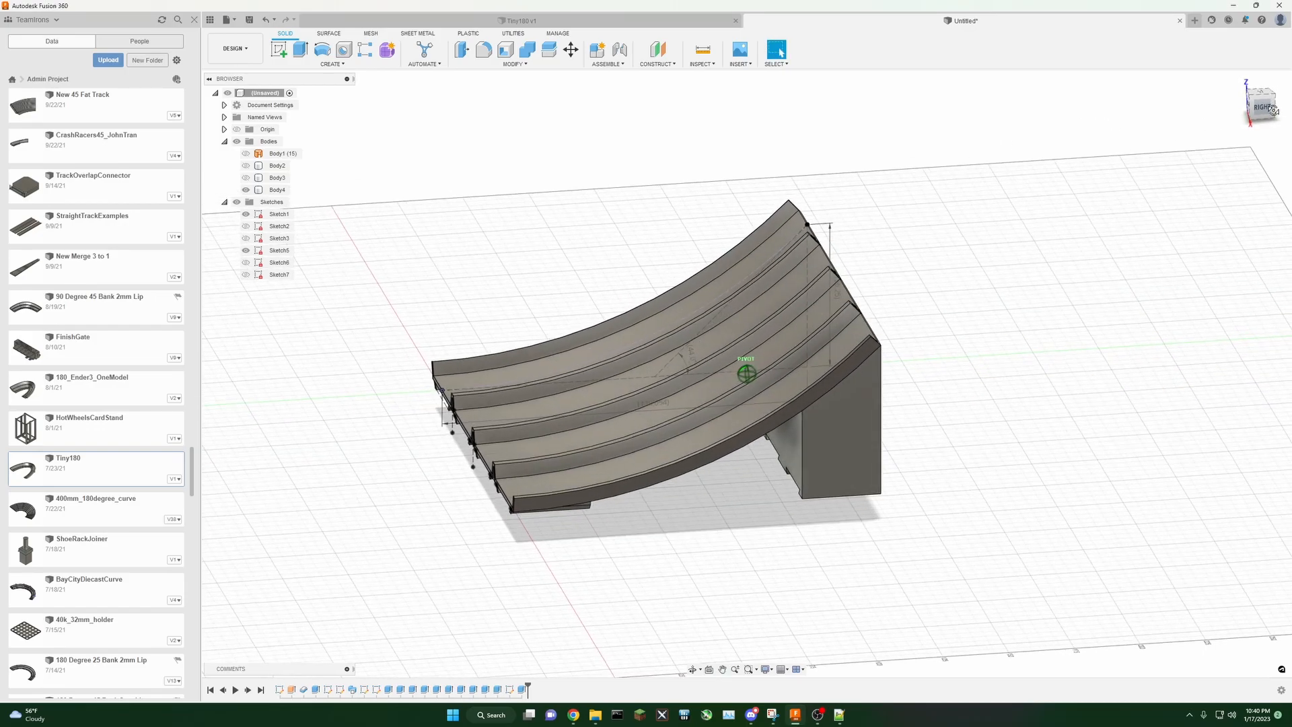
pyautogui.click(249, 241)
pyautogui.click(247, 240)
pyautogui.scroll(-3, 426, 241)
pyautogui.moveTo(421, 203); pyautogui.dragTo(434, 294, button='middle')
pyautogui.scroll(3, 443, 299)
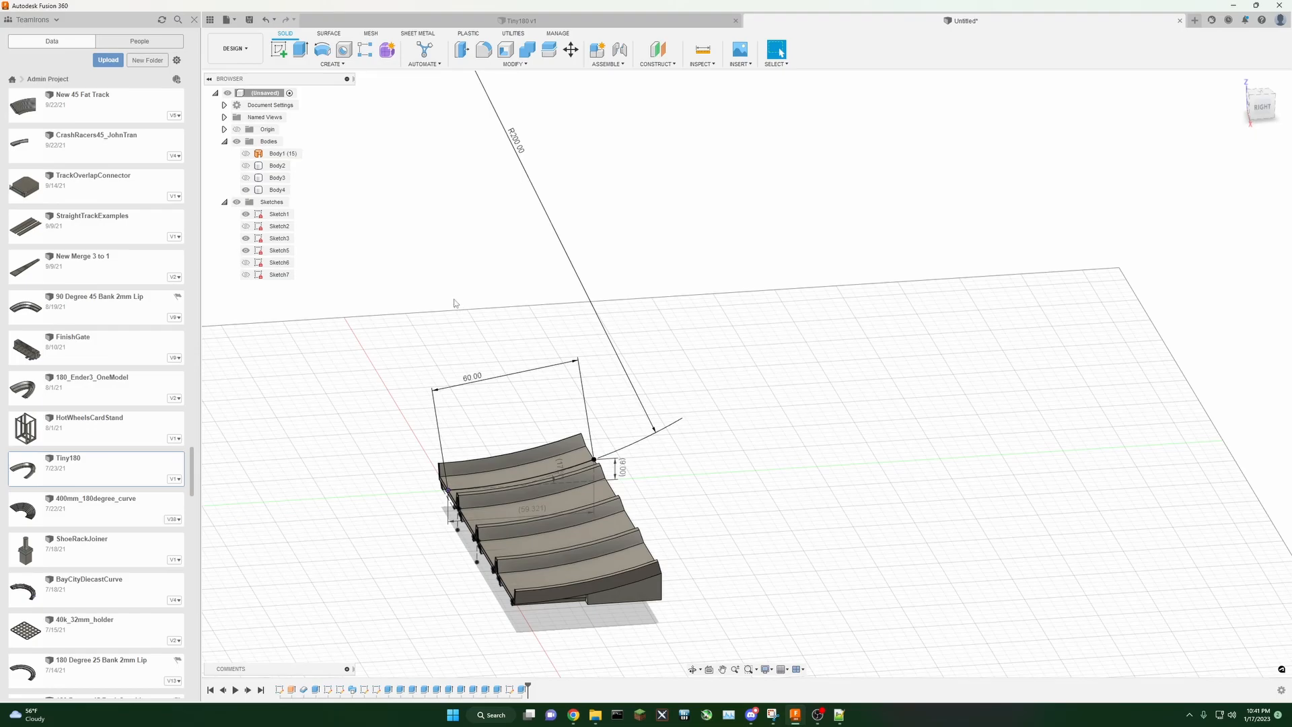
pyautogui.moveTo(488, 318); pyautogui.dragTo(632, 299, button='middle')
pyautogui.moveTo(1272, 112)
pyautogui.mouseDown()
pyautogui.moveTo(1264, 71)
pyautogui.moveTo(1194, 110)
pyautogui.moveTo(1238, 121)
pyautogui.moveTo(1249, 143)
pyautogui.moveTo(1269, 126)
pyautogui.mouseUp()
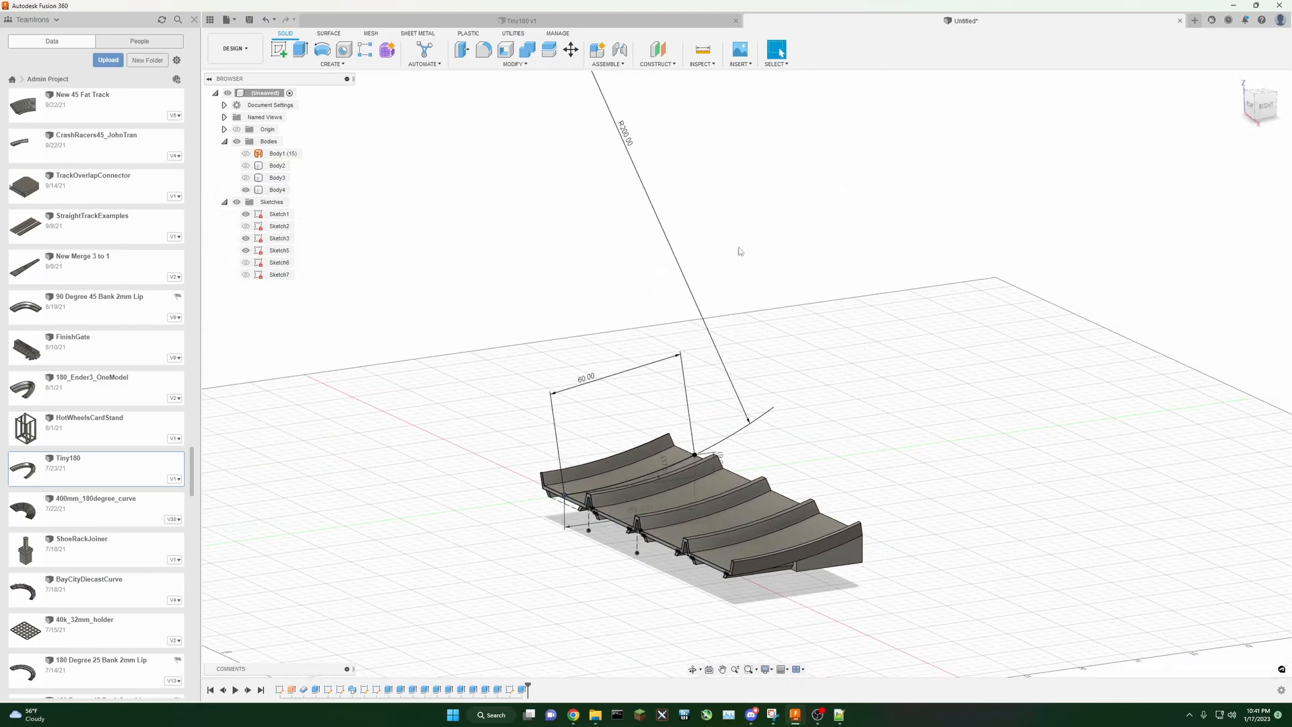
# Step: Set the track cross-section's width dimension to 80 mm
pyautogui.doubleClick(587, 379)
pyautogui.press('Return')
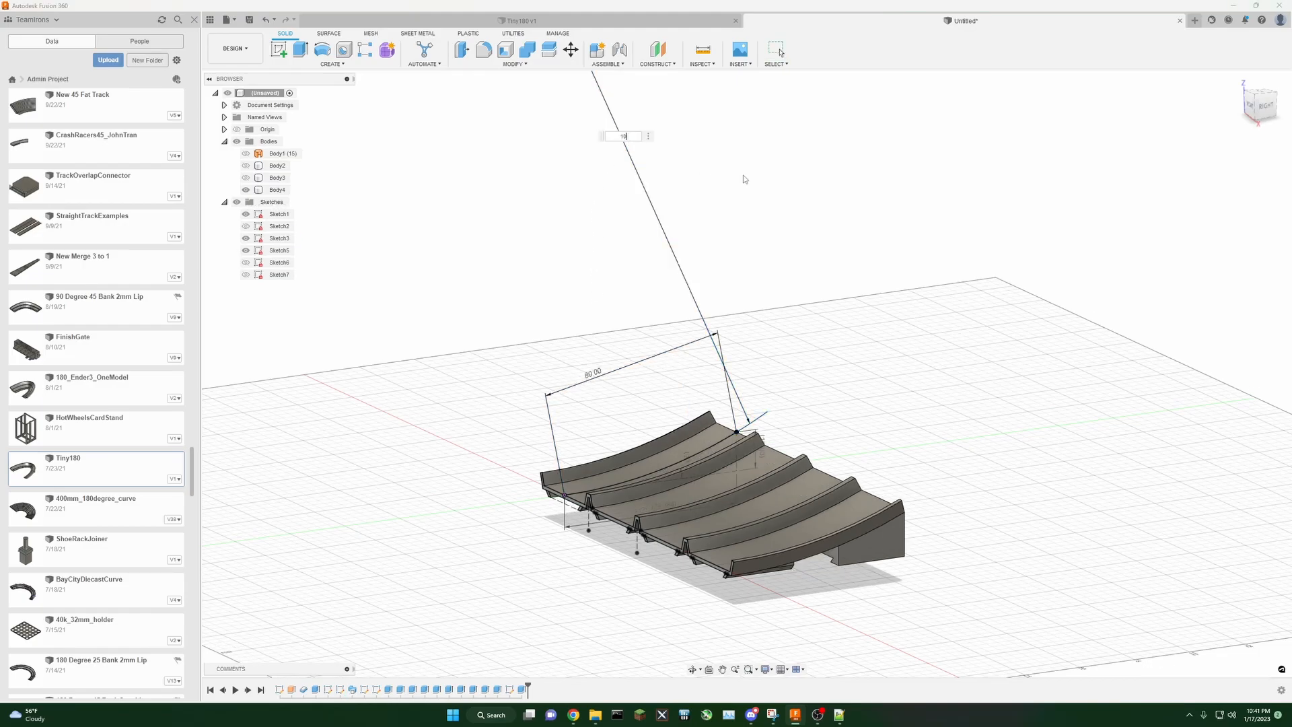
pyautogui.press('Return')
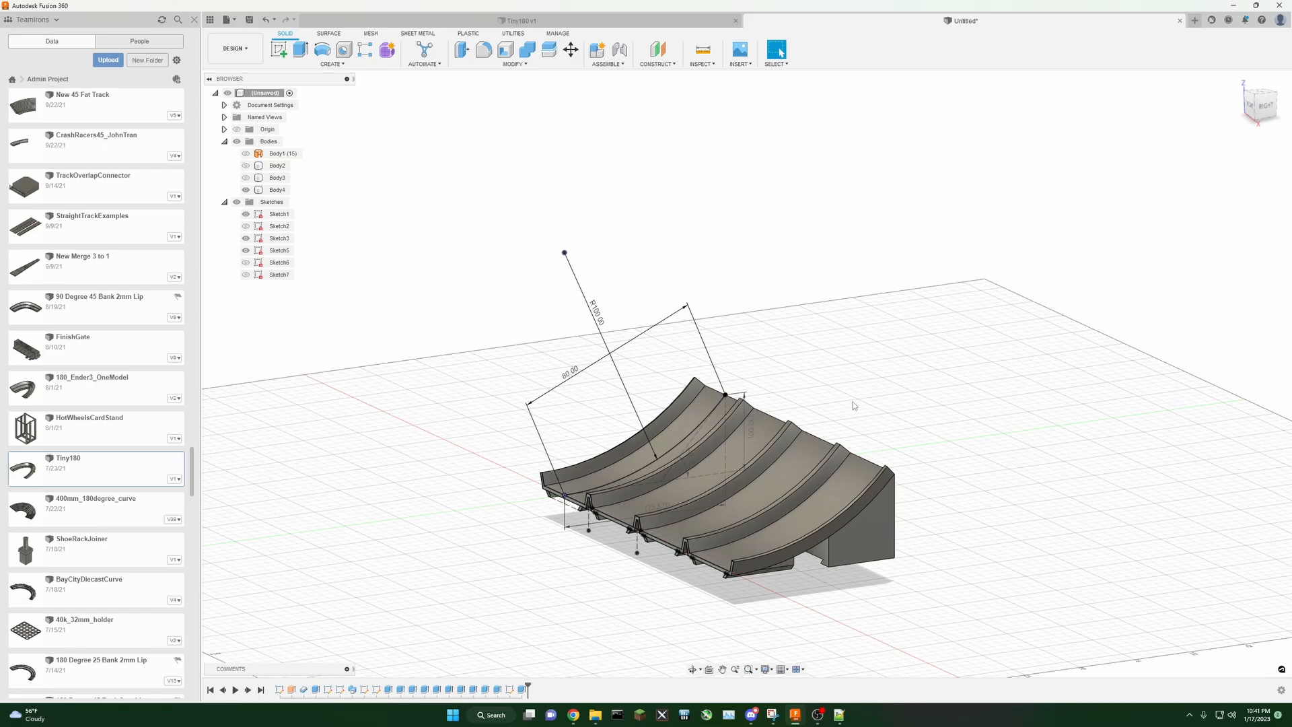
# Step: Set the track cross-section's width dimension to 70 mm
pyautogui.scroll(5, 850, 401)
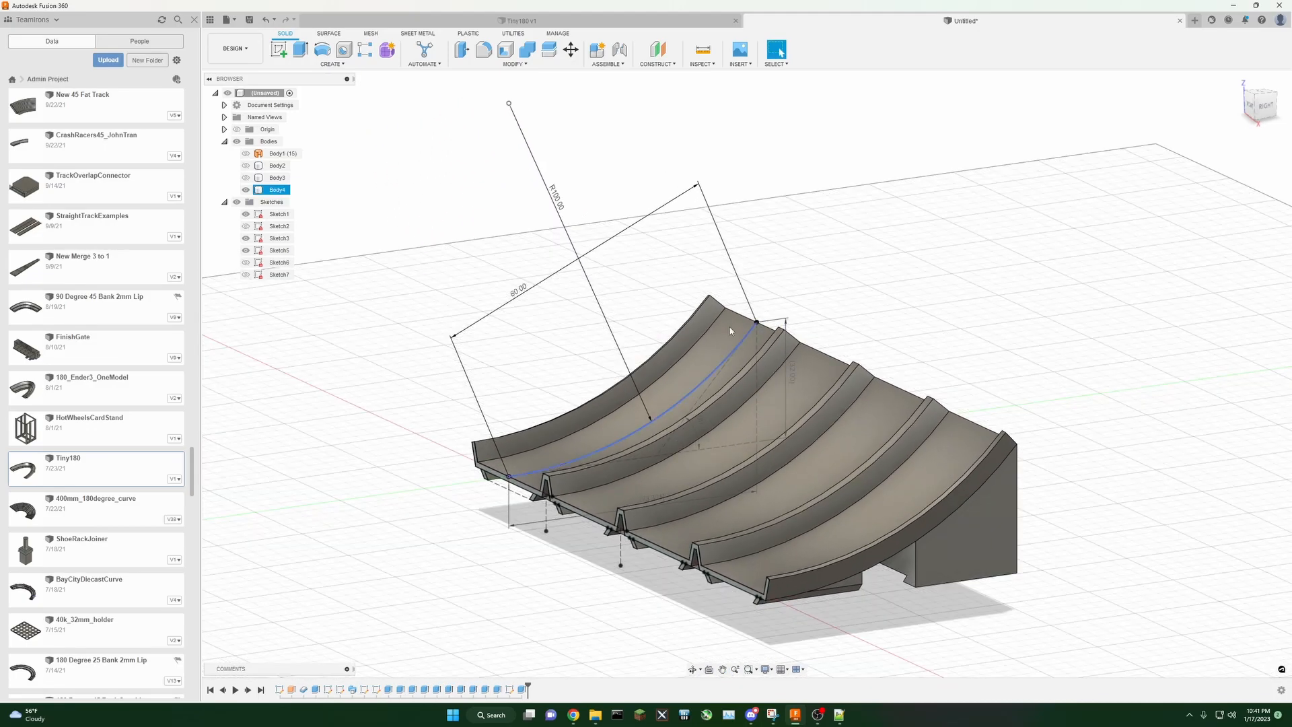
pyautogui.doubleClick(518, 291)
pyautogui.write('70')
pyautogui.press('Return')
pyautogui.moveTo(1265, 110)
pyautogui.mouseDown()
pyautogui.moveTo(1244, 124)
pyautogui.moveTo(1222, 96)
pyautogui.mouseUp()
pyautogui.keyDown('shift'); pyautogui.moveTo(747, 374); pyautogui.dragTo(959, 313, button='middle'); pyautogui.keyUp('shift')
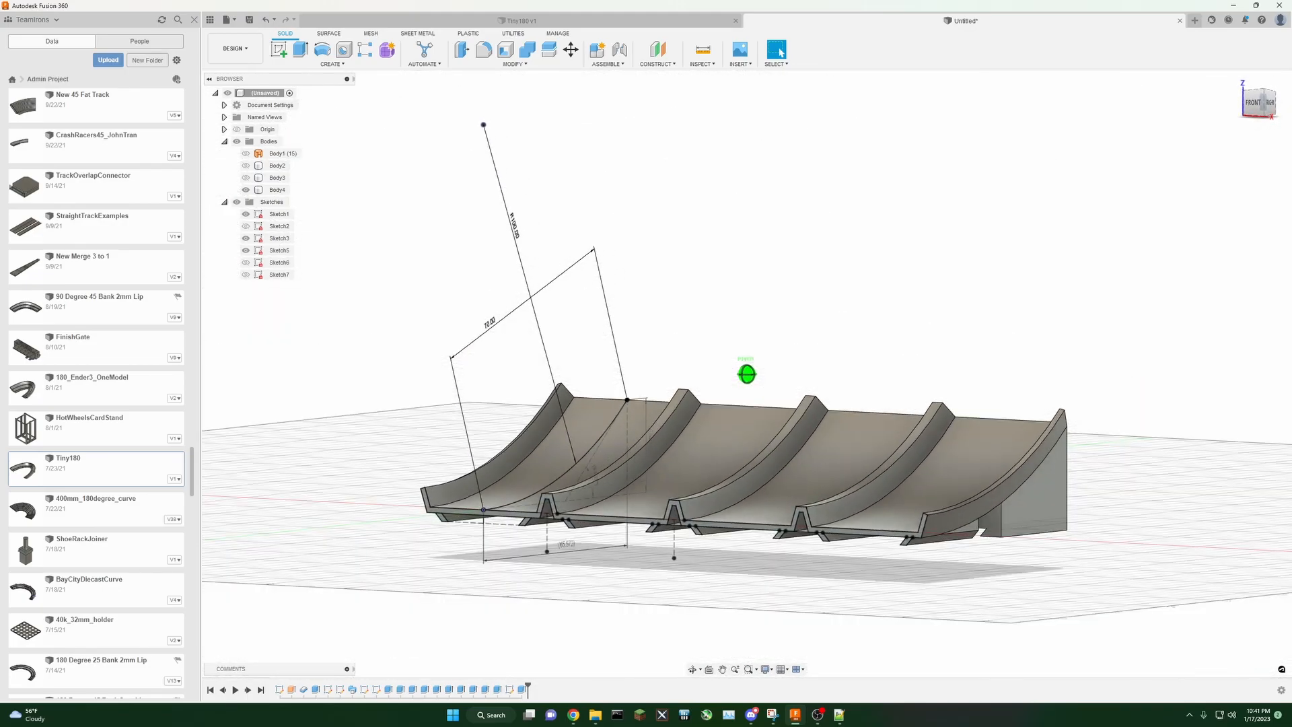